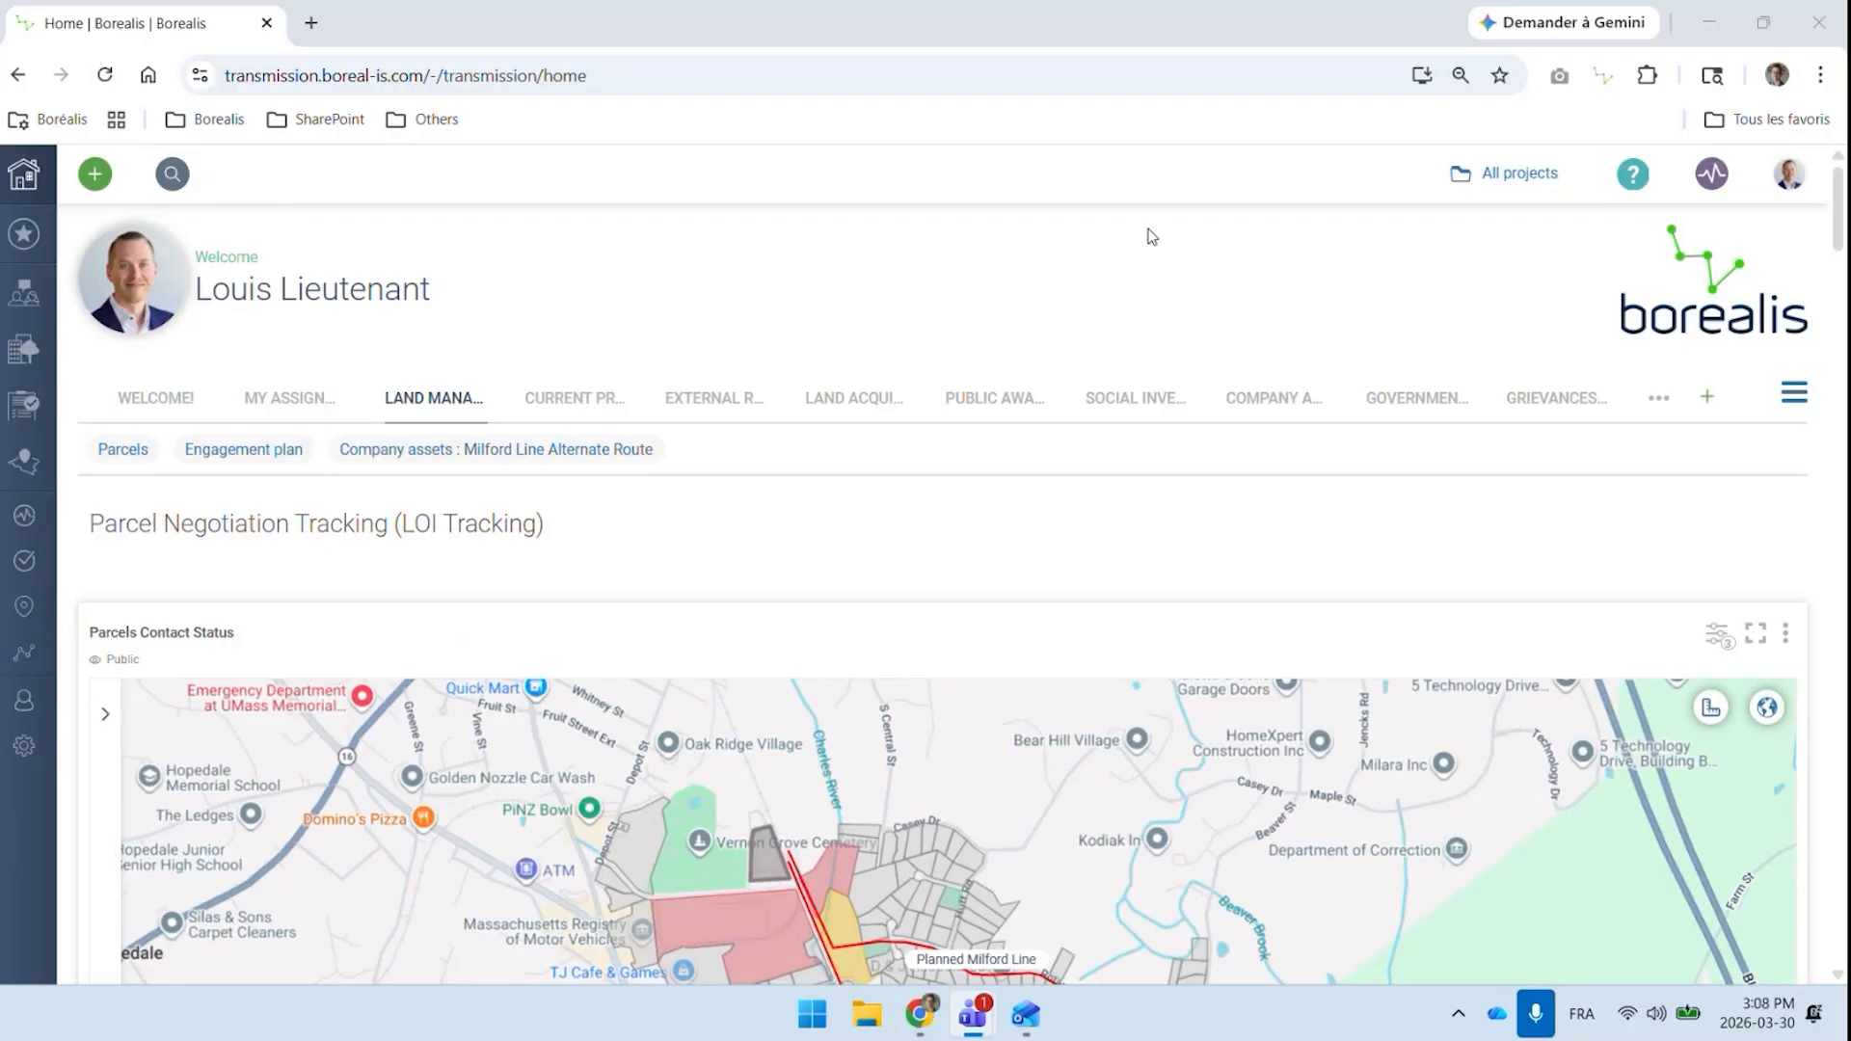
Examine the Parcels Contact Status map and its layer legend, showing the legend and hiding it again
scroll(951, 499, "down", 3)
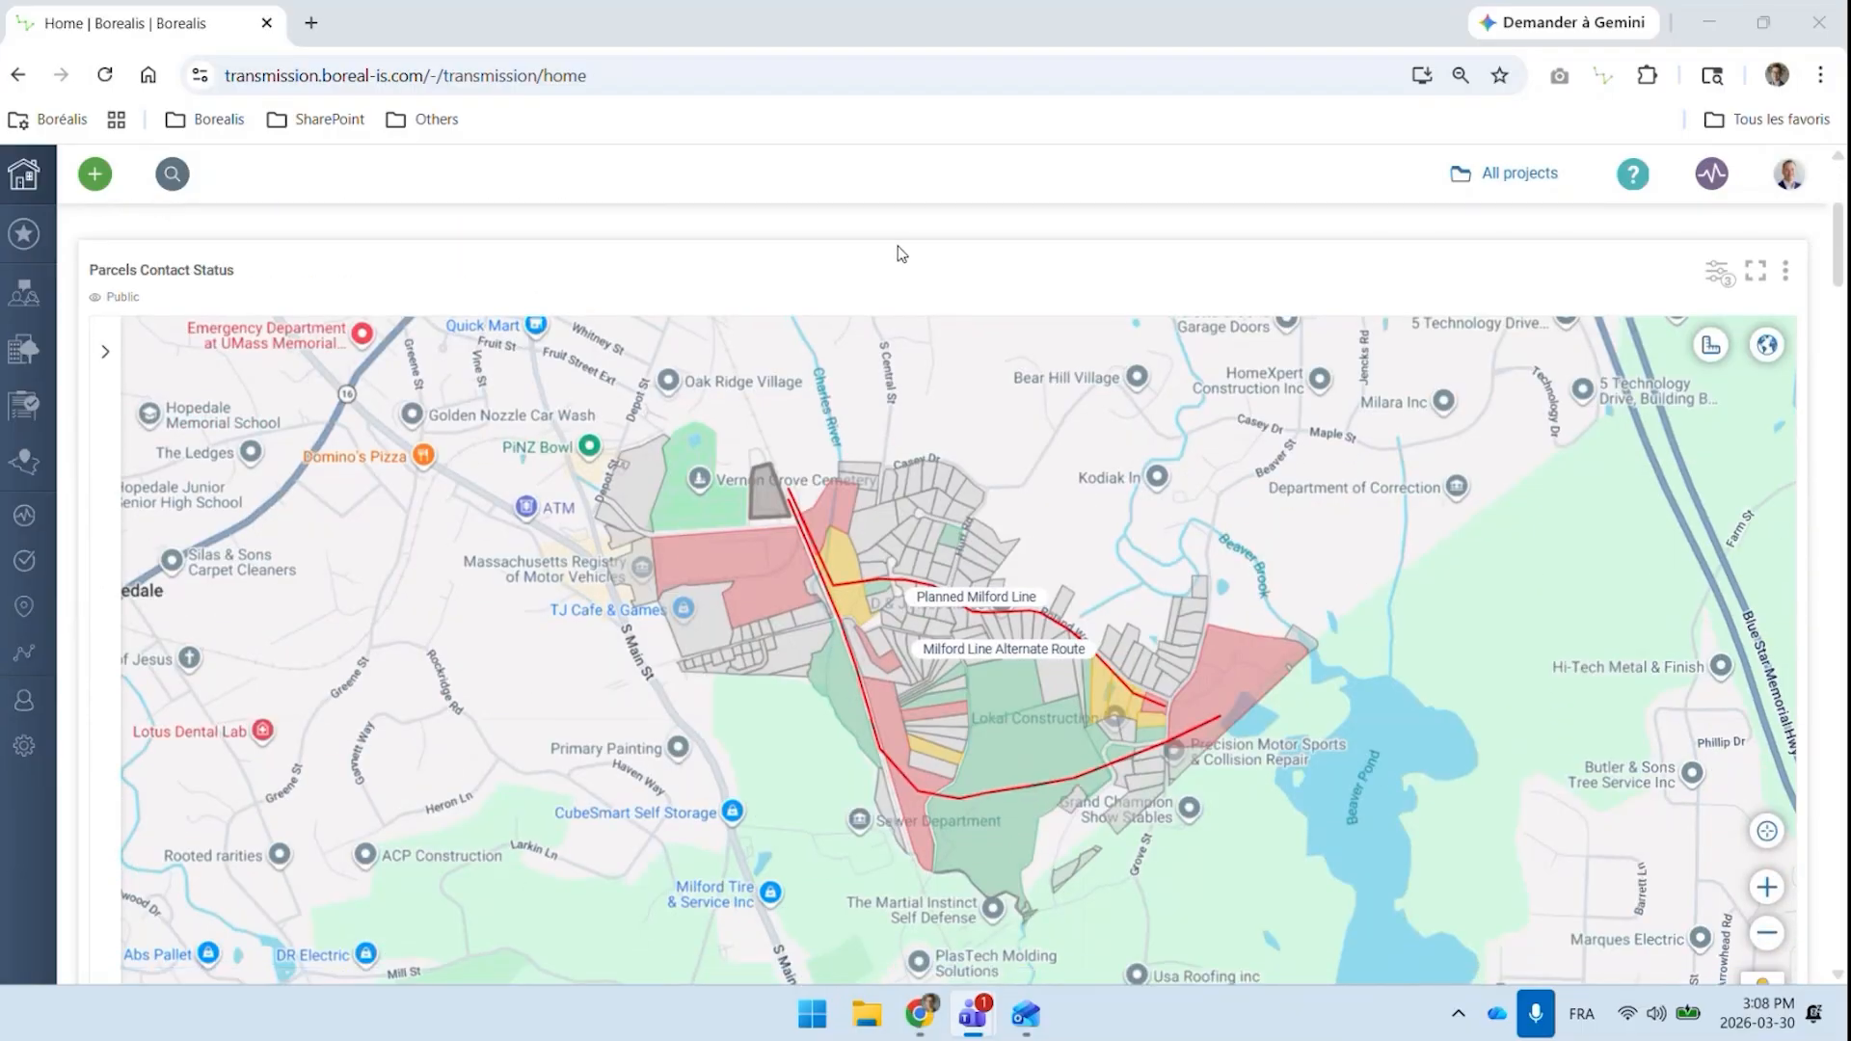
left_click(113, 344)
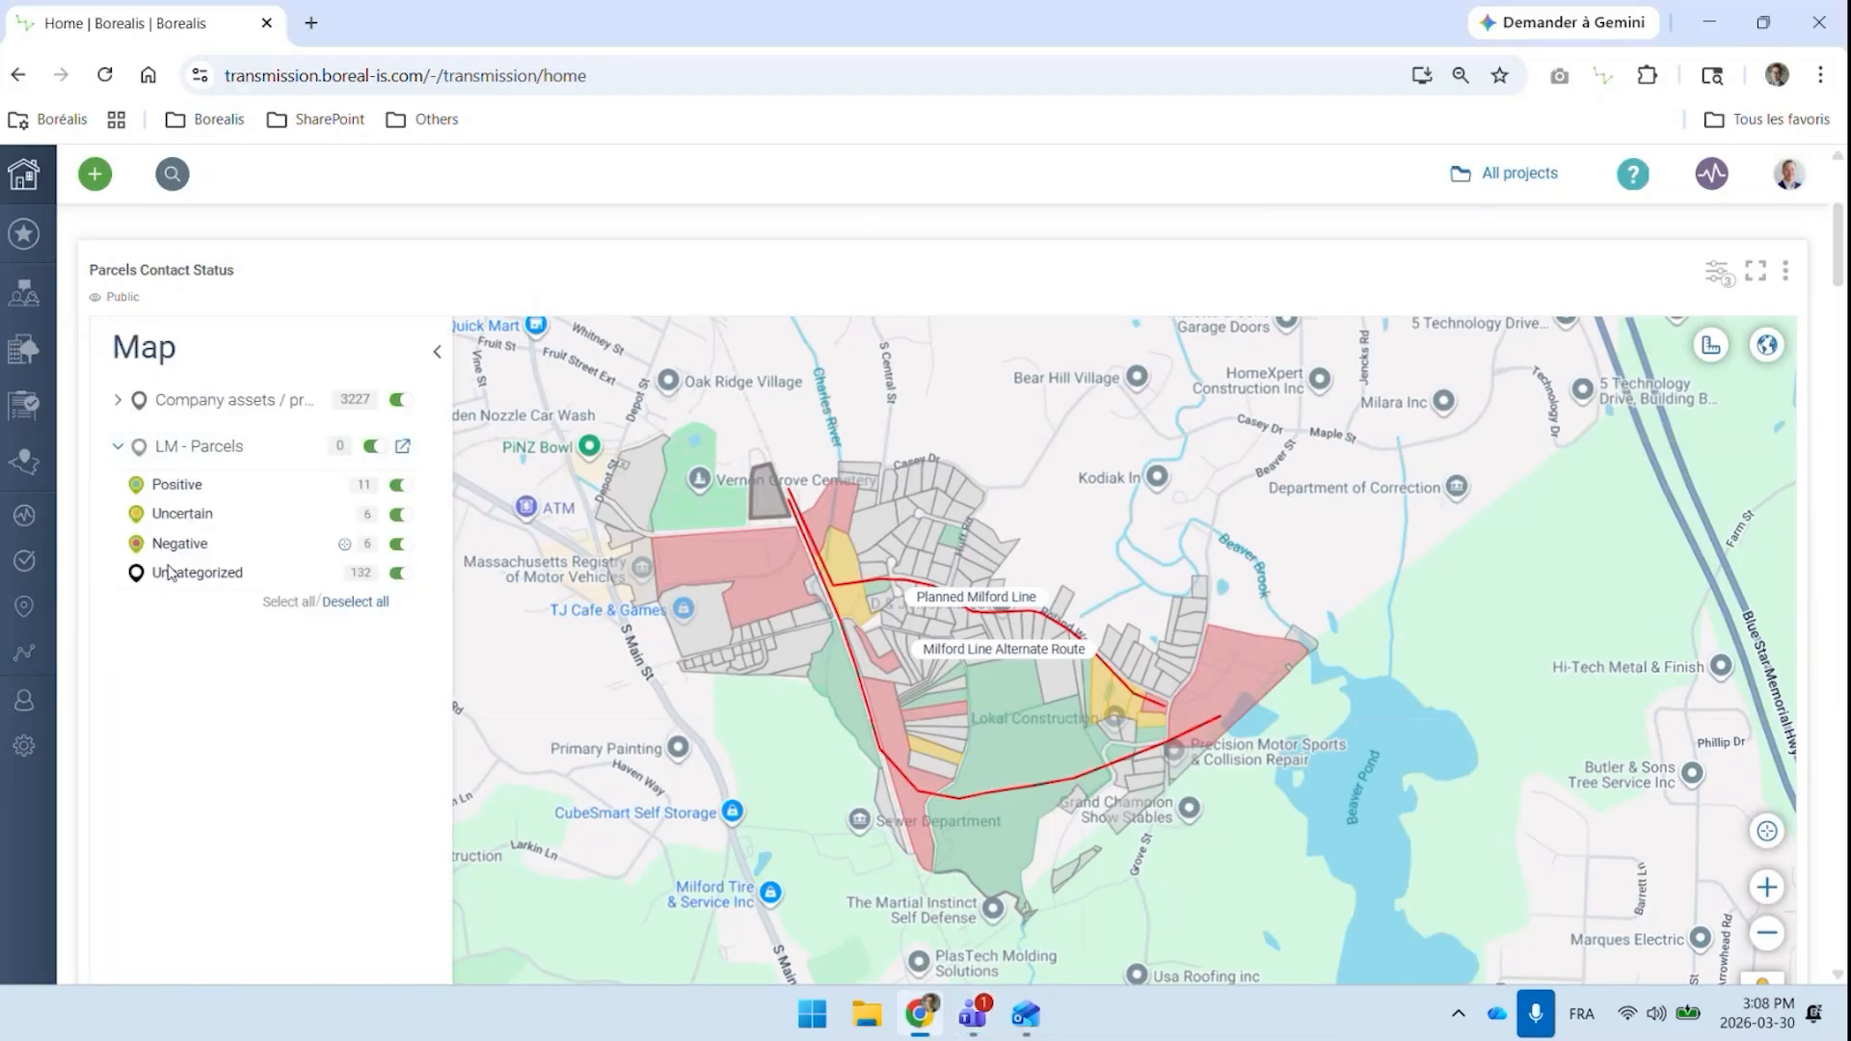
left_click(436, 350)
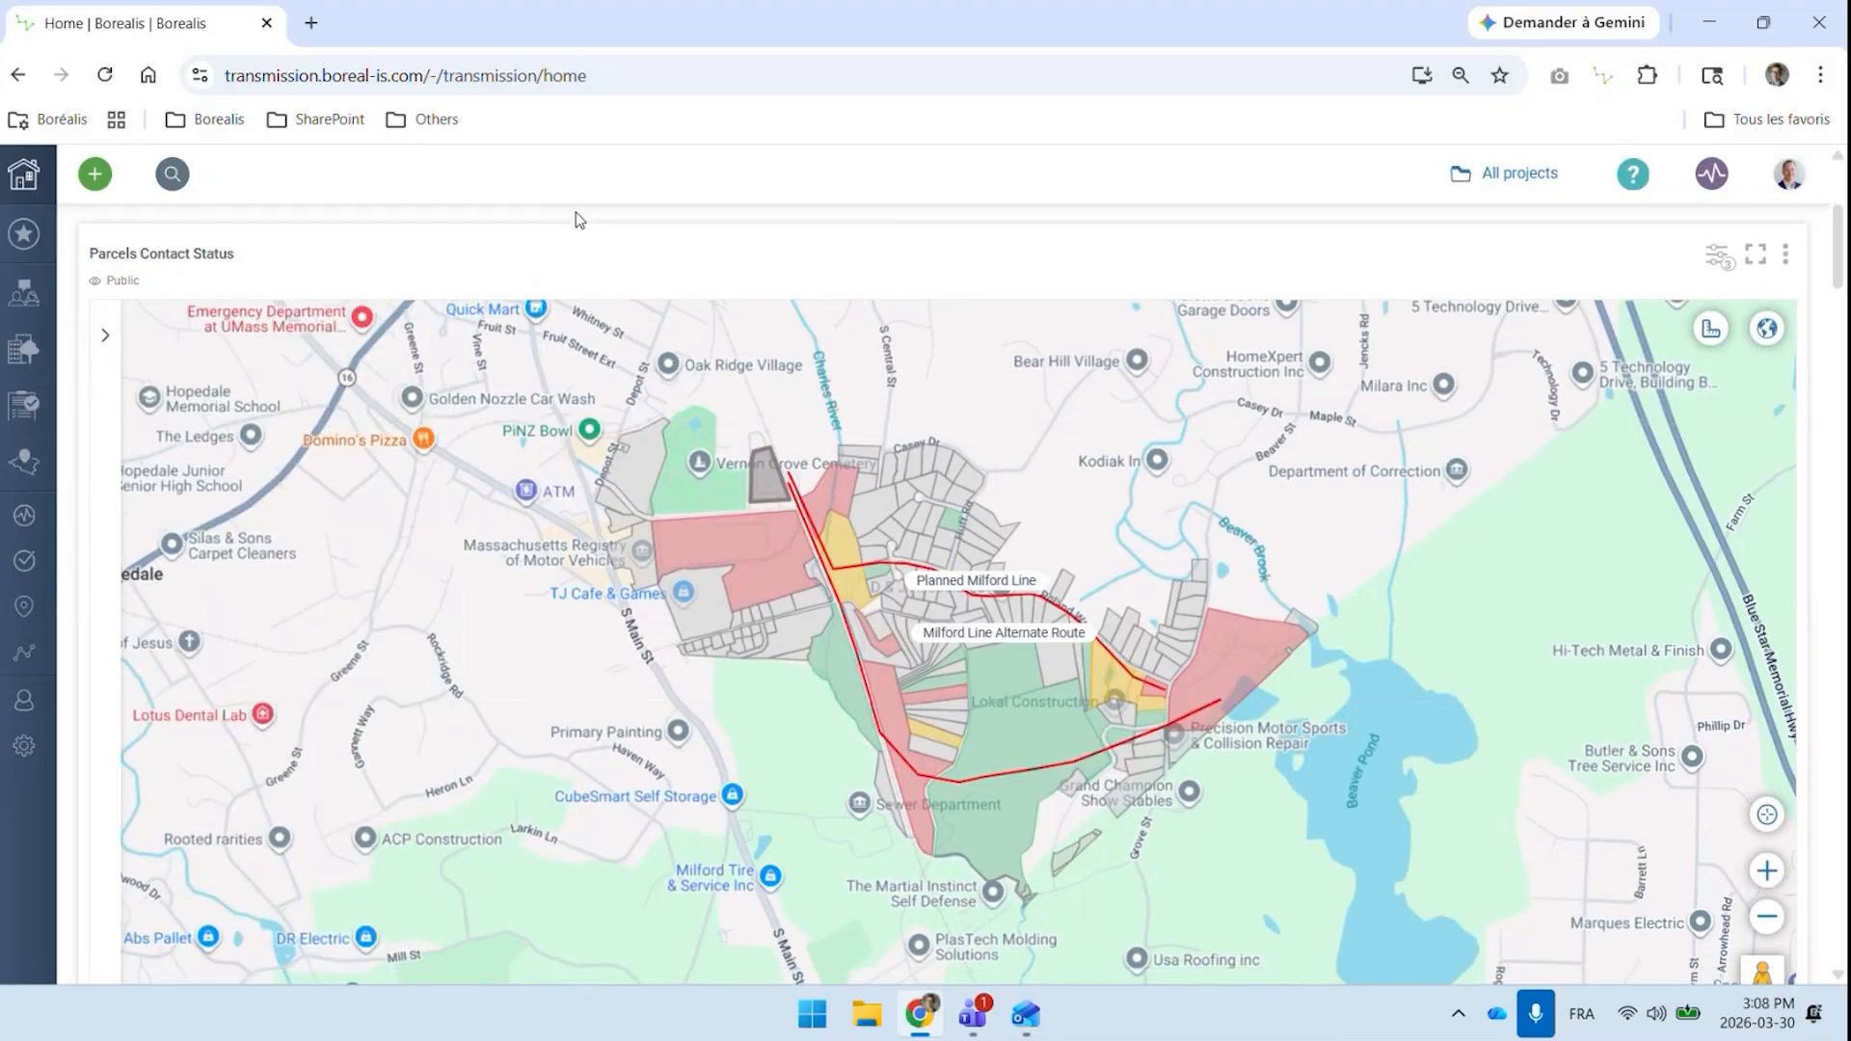
Review the parcel negotiation status list, the acreage pie chart and the acreage chart by staff member
scroll(578, 220, "down", 2)
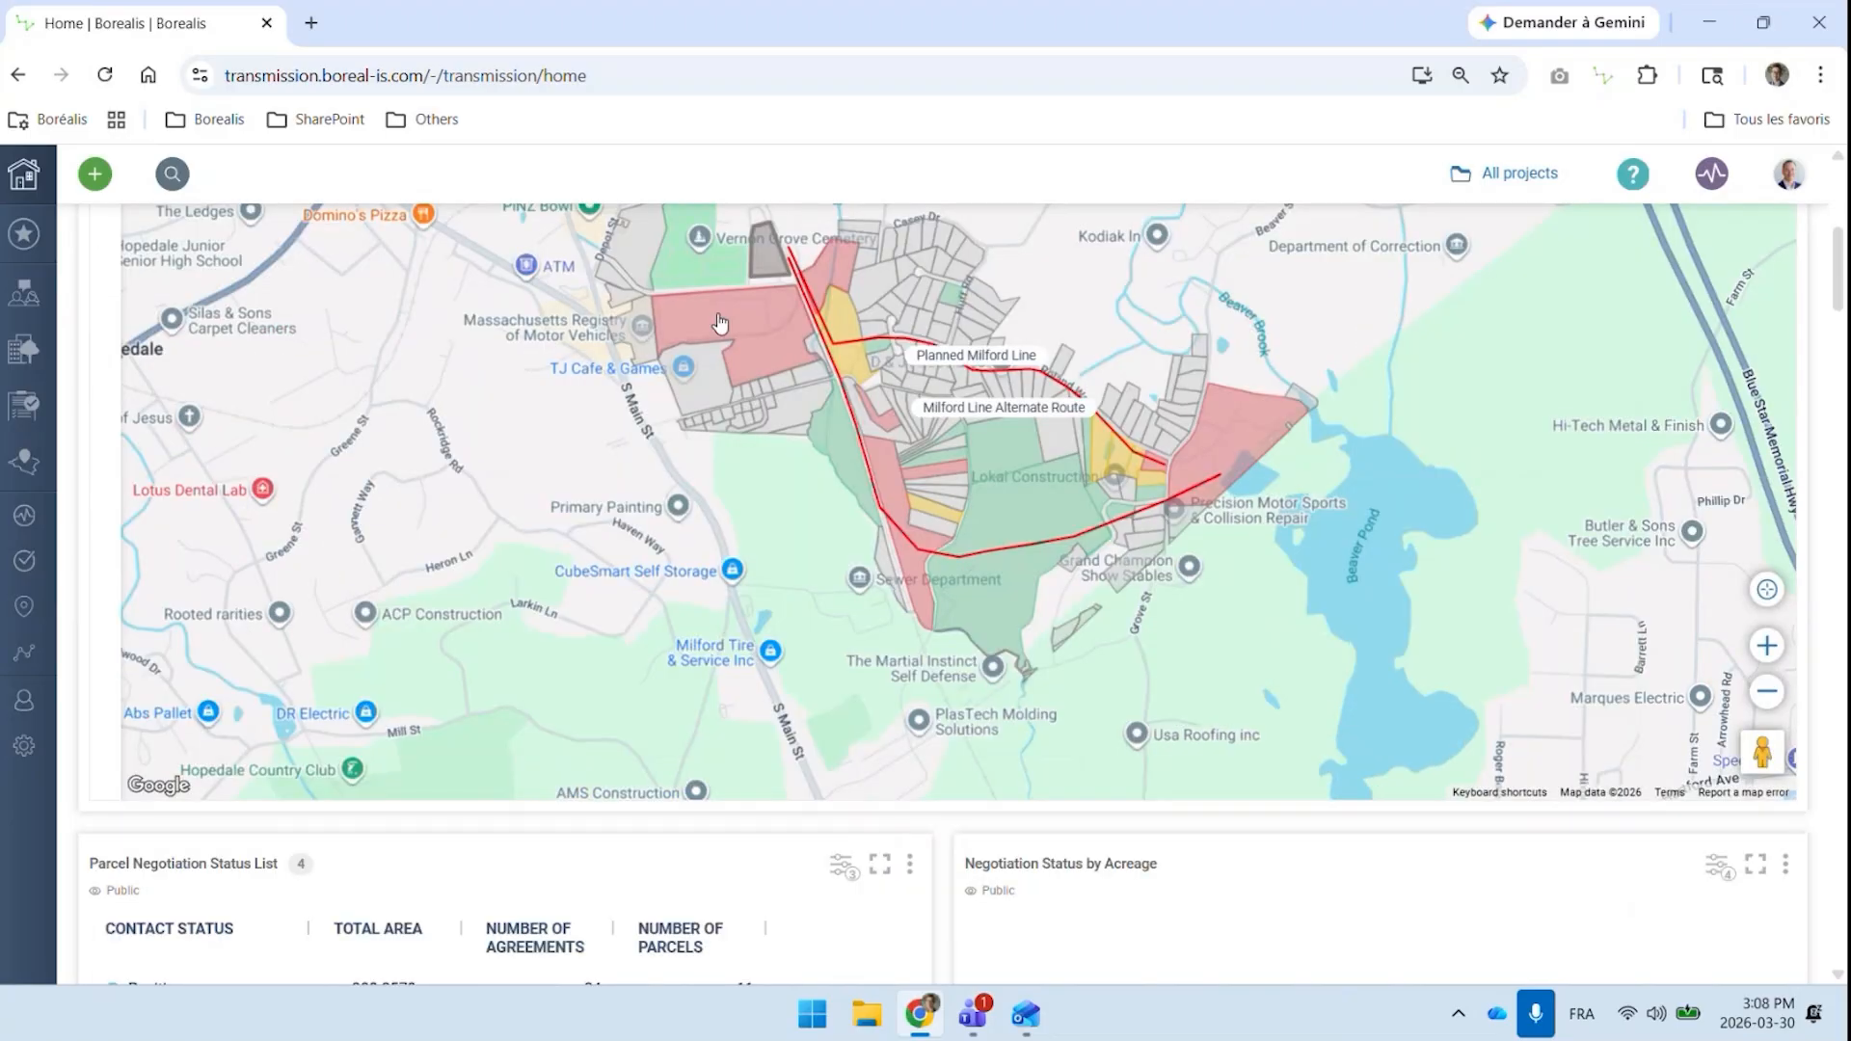
scroll(718, 322, "down", 2)
scroll(718, 327, "down", 2)
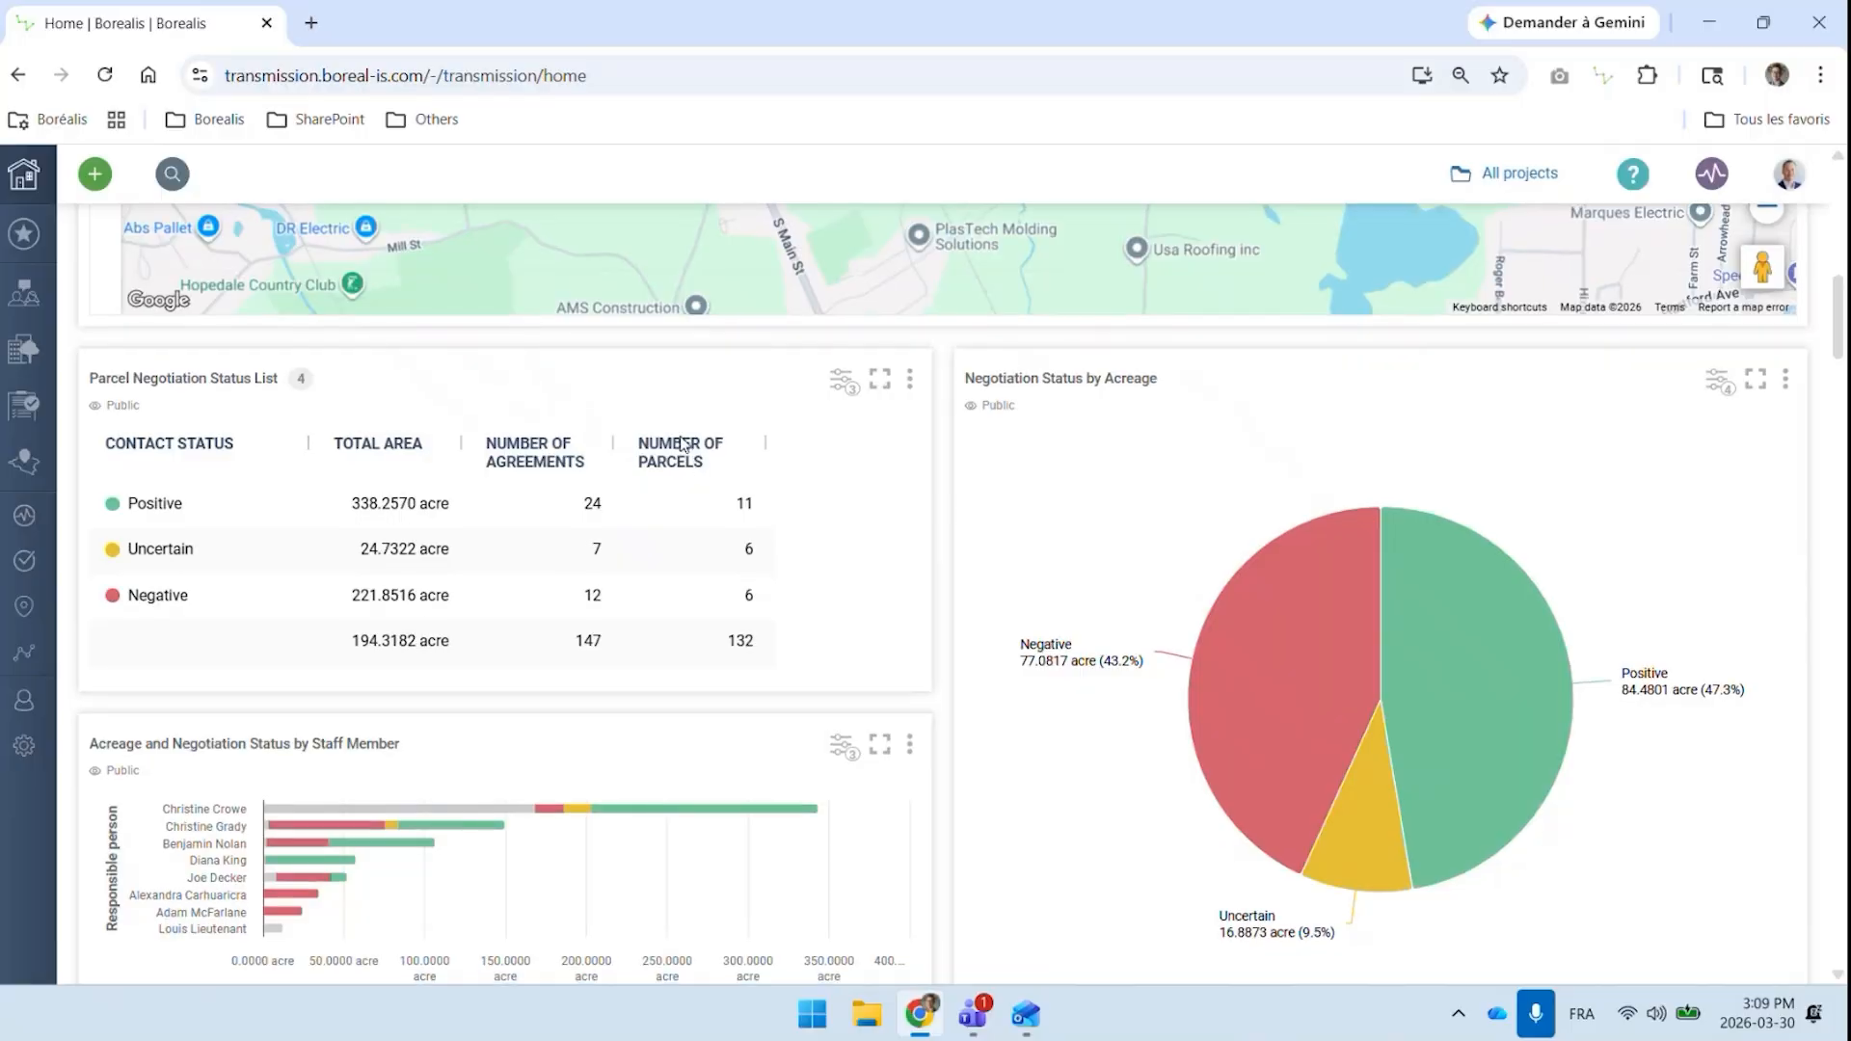
scroll(627, 540, "down", 3)
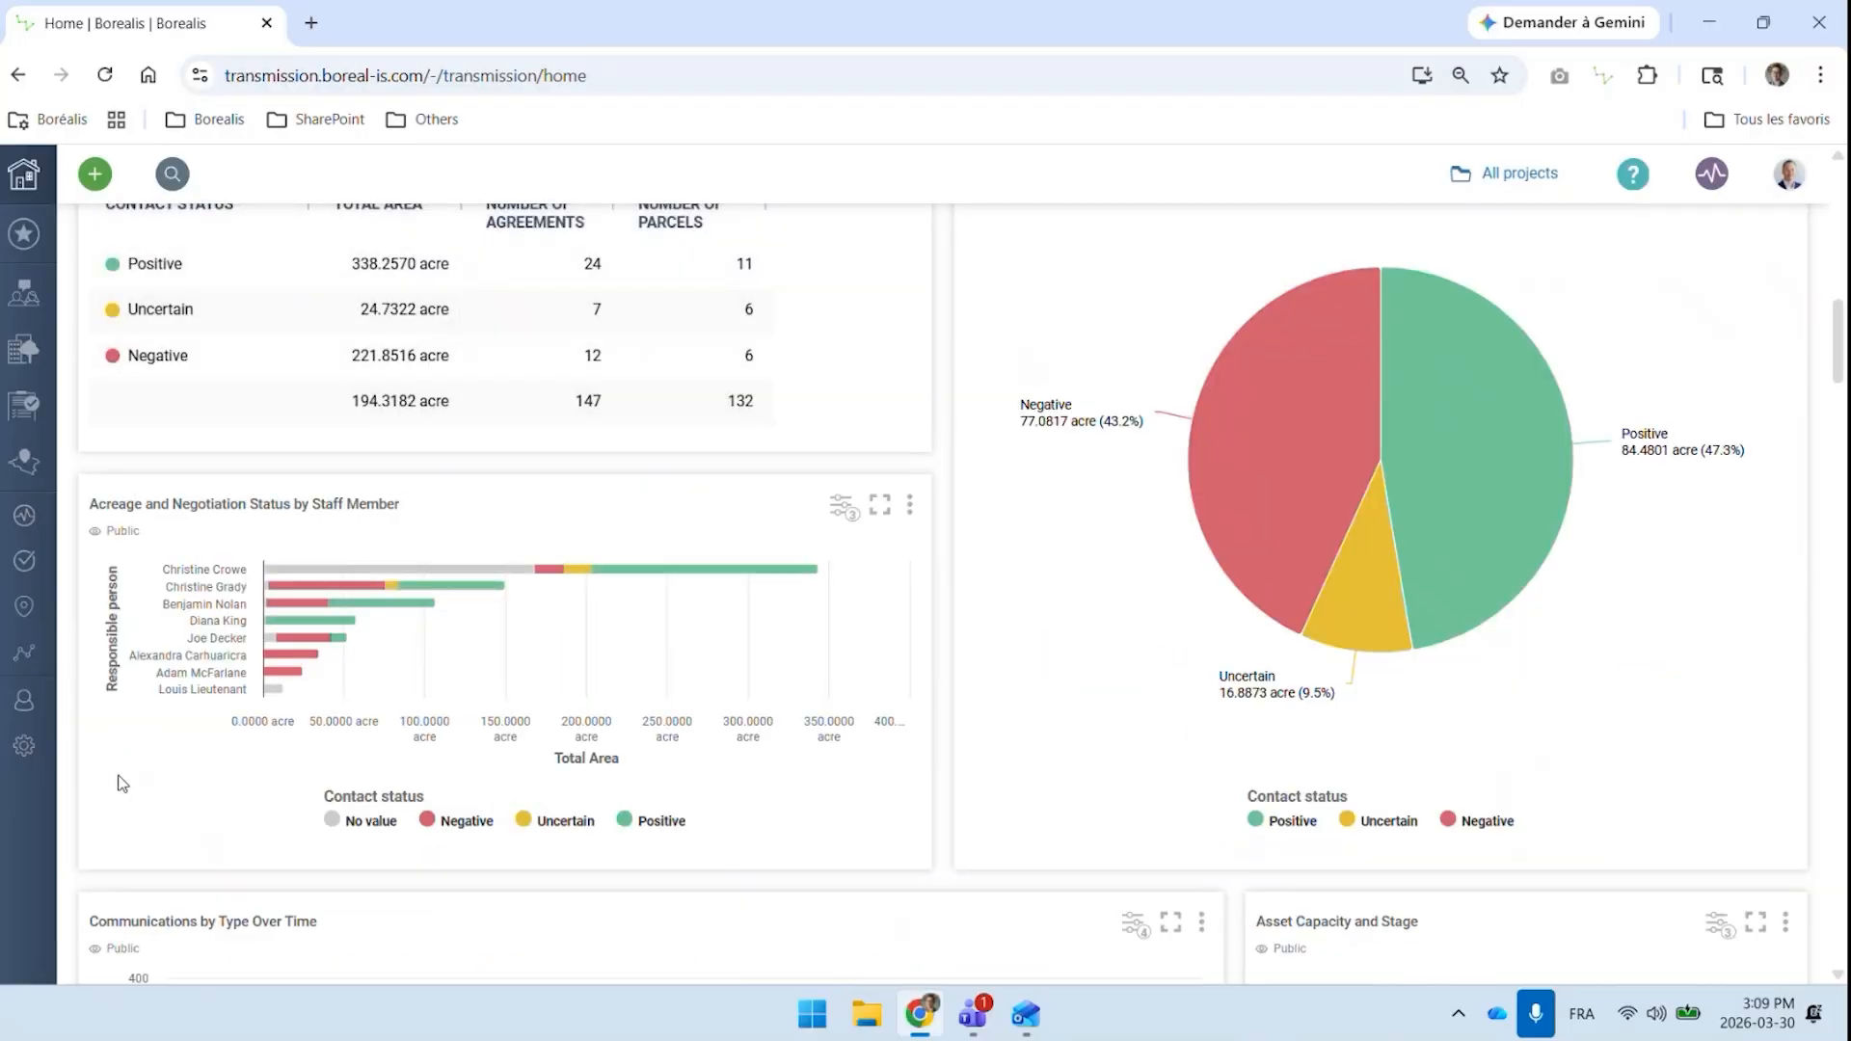
scroll(198, 765, "down", 1)
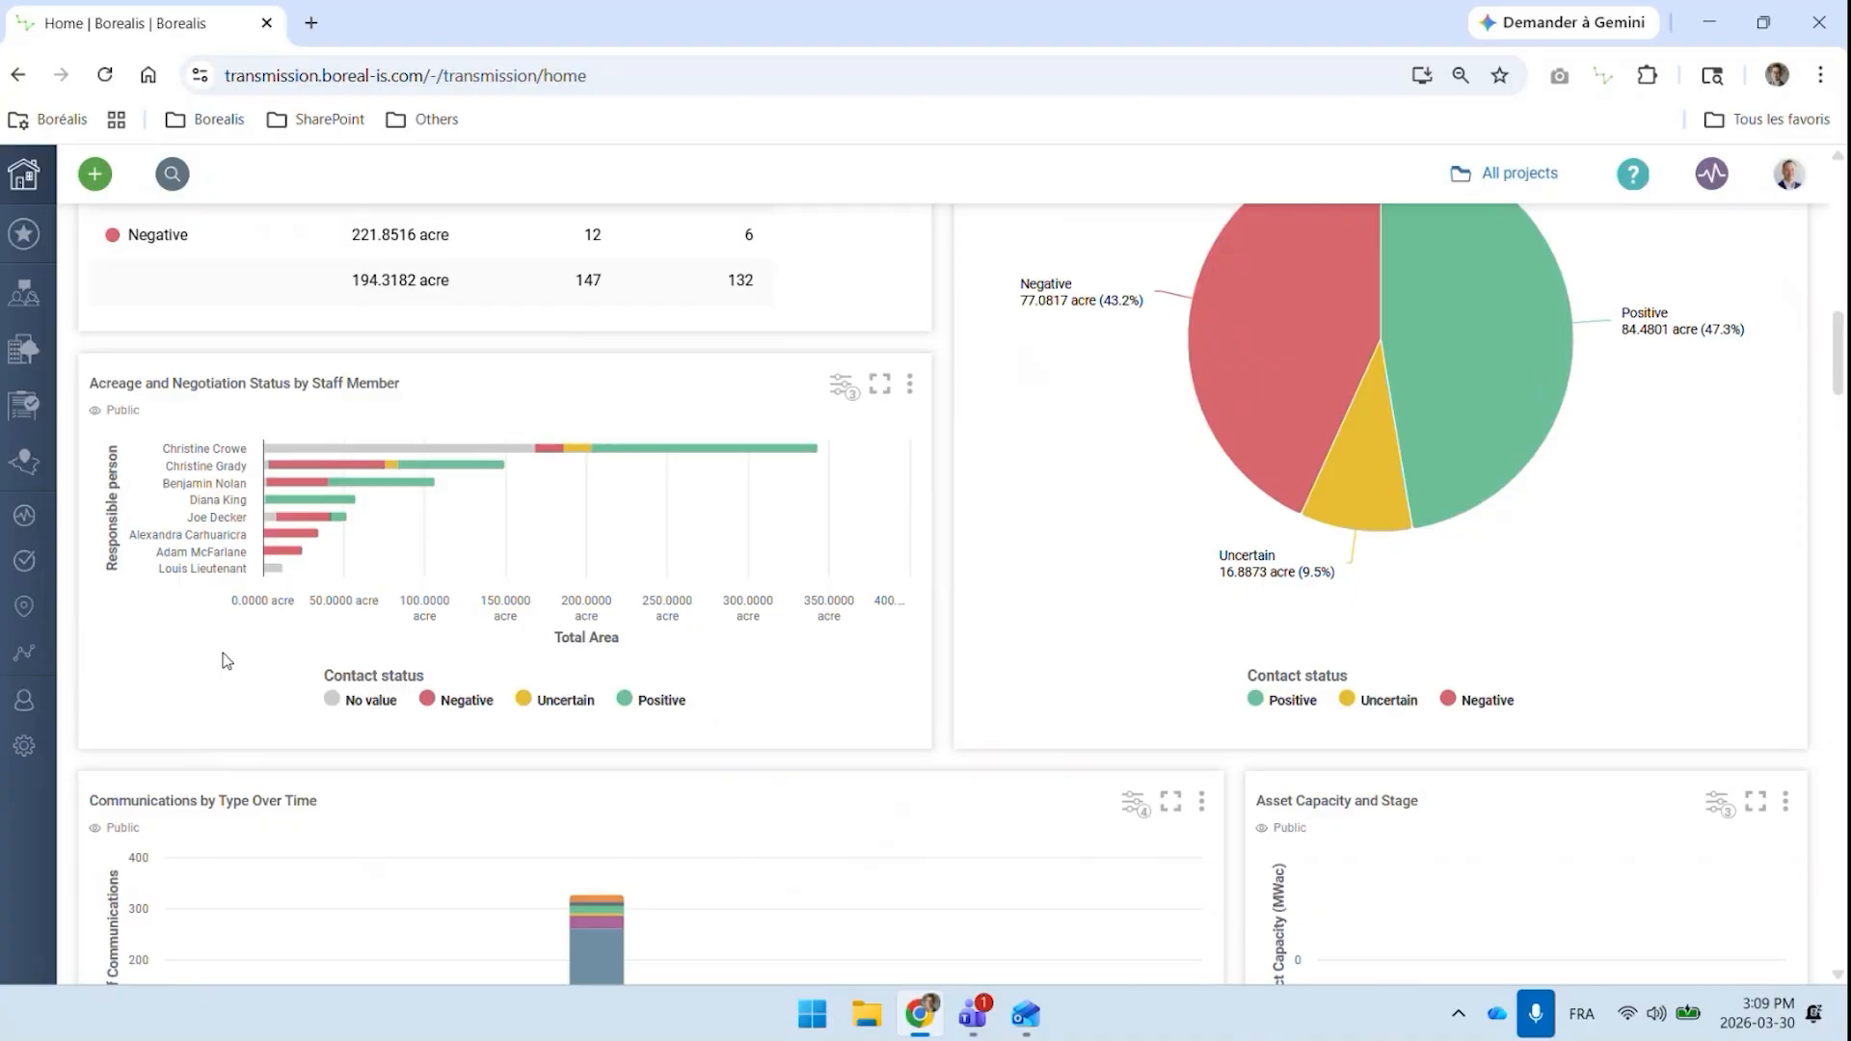
Examine the Communications by Type Over Time chart without the Smart email series, then restore the series
scroll(227, 660, "down", 3)
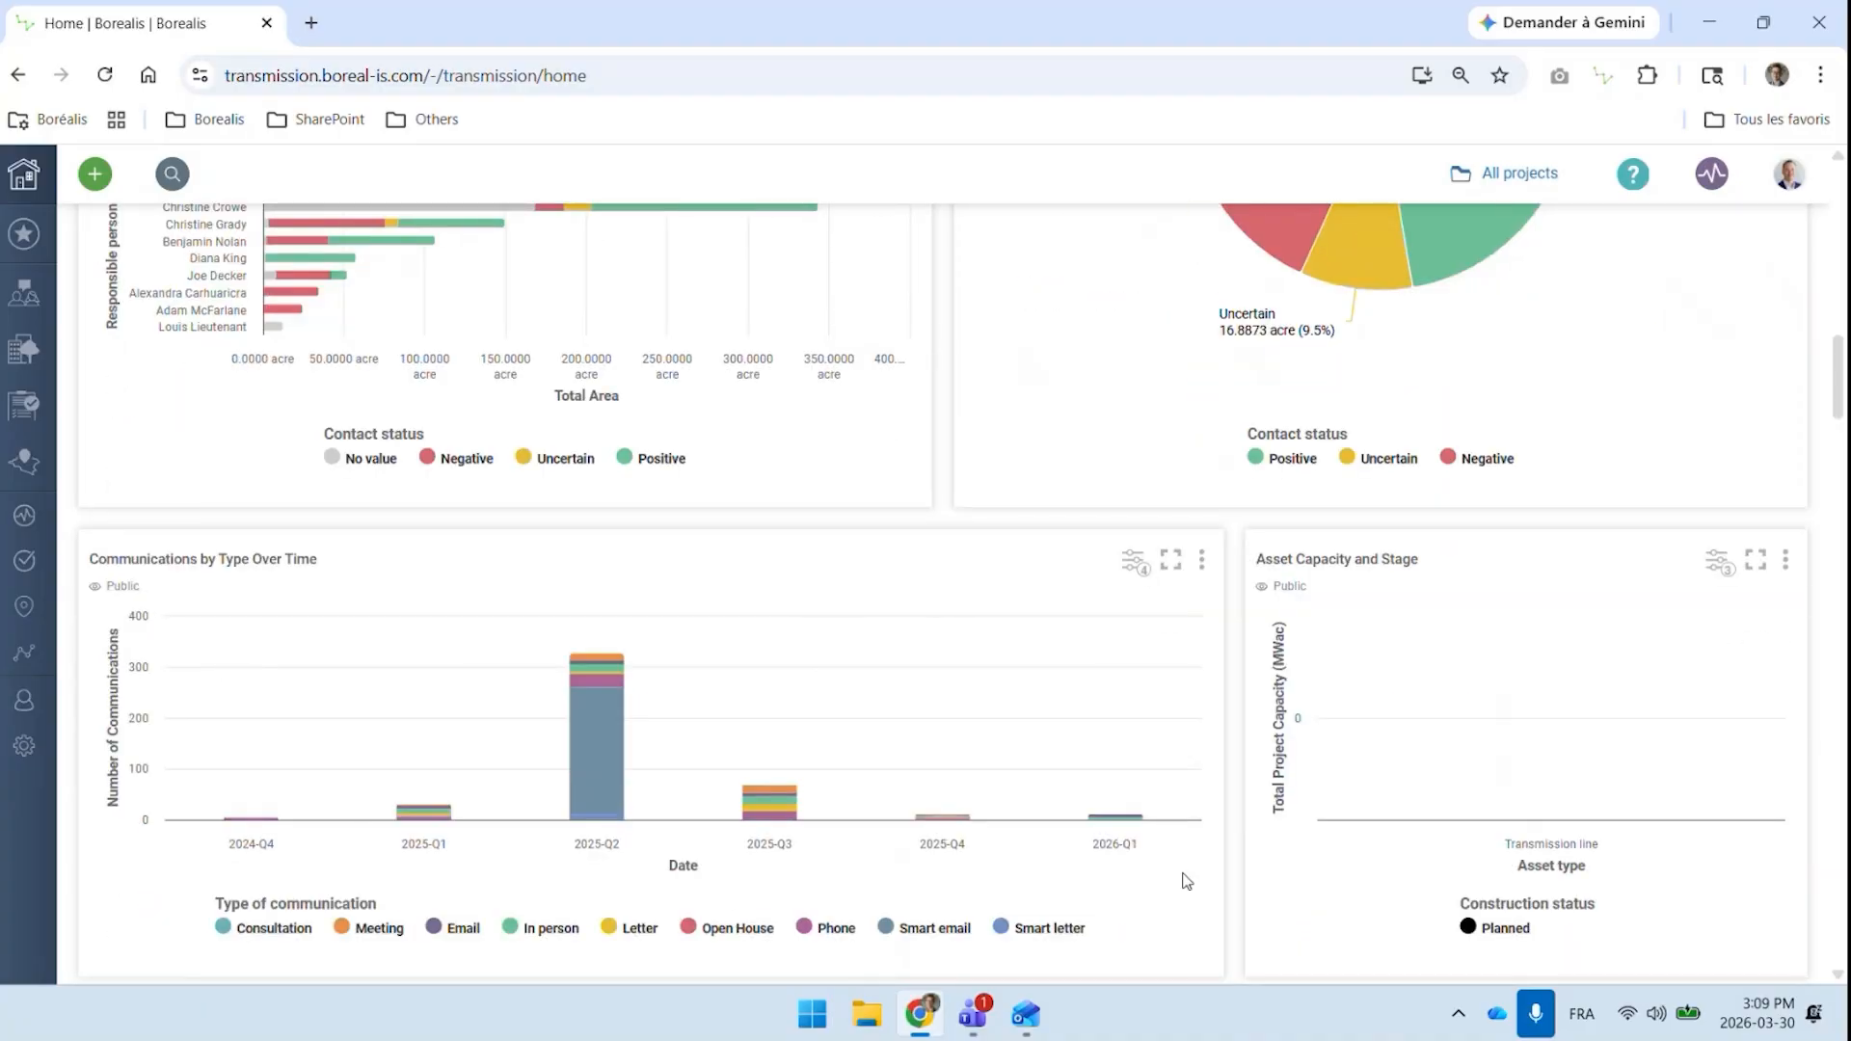
left_click(929, 930)
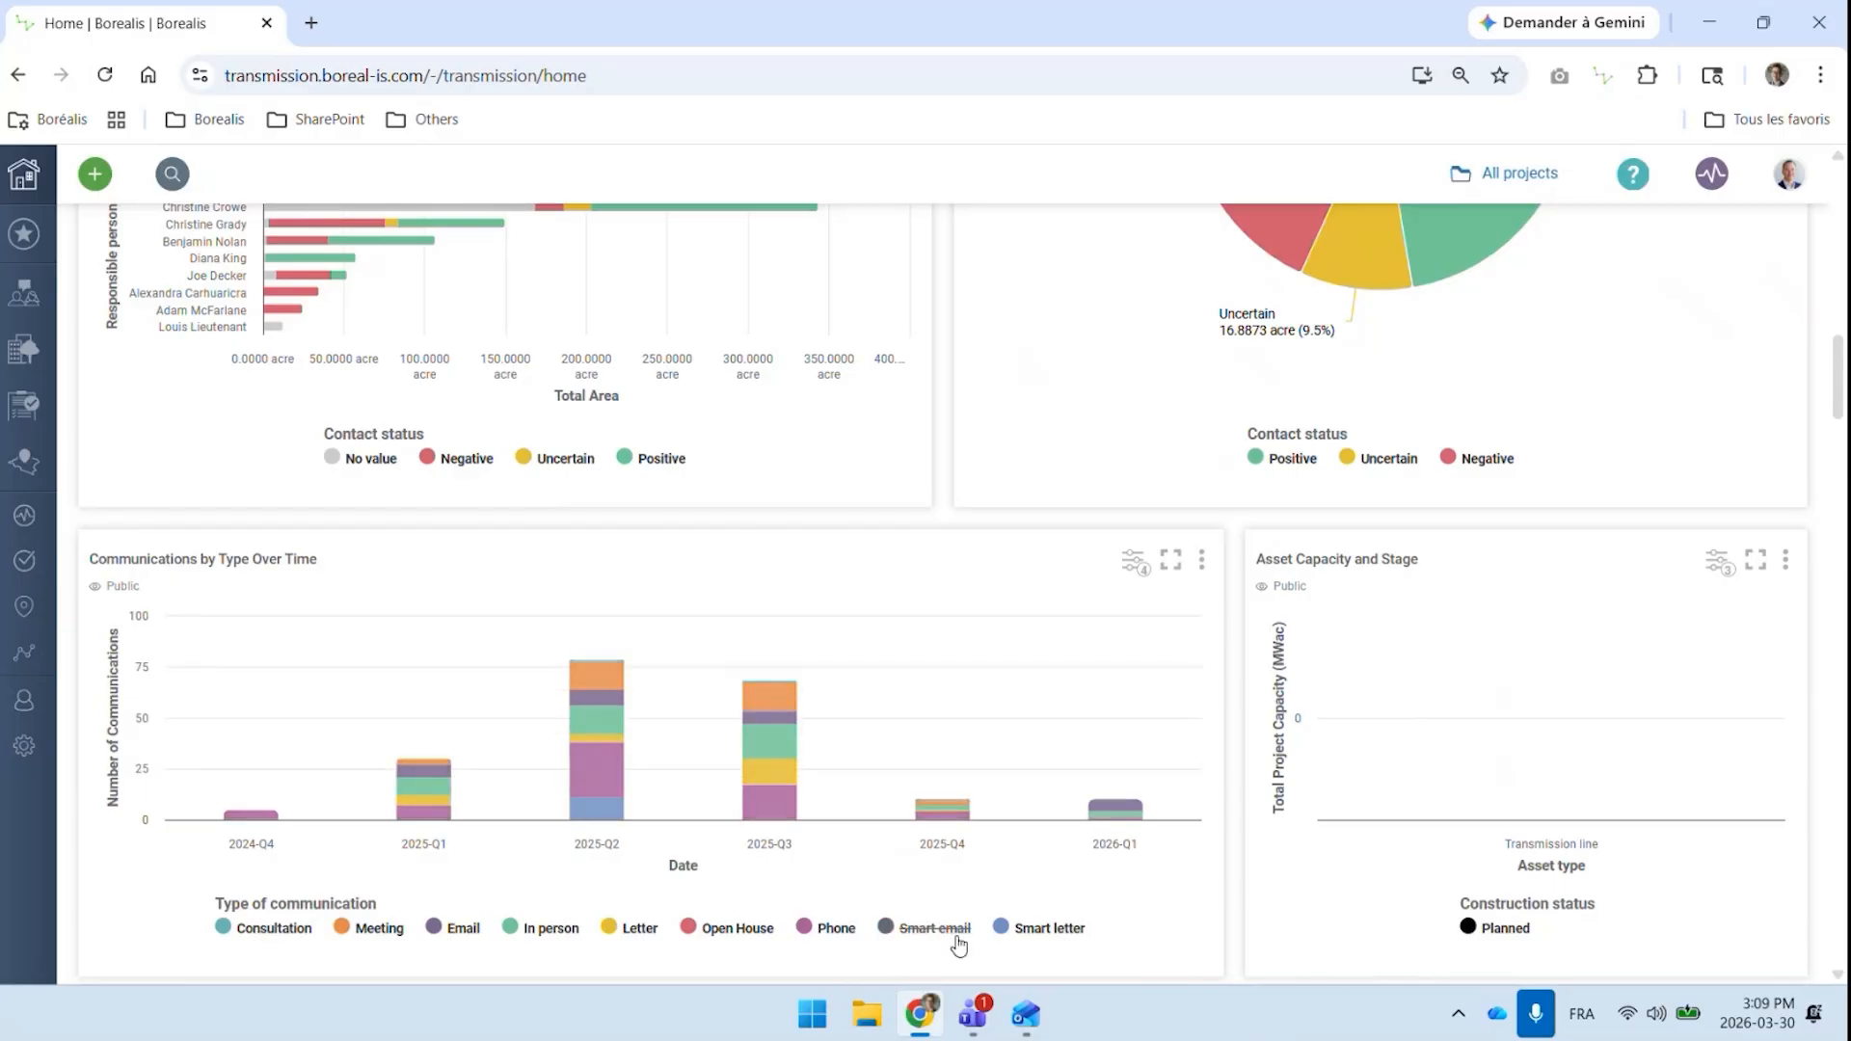
left_click(943, 937)
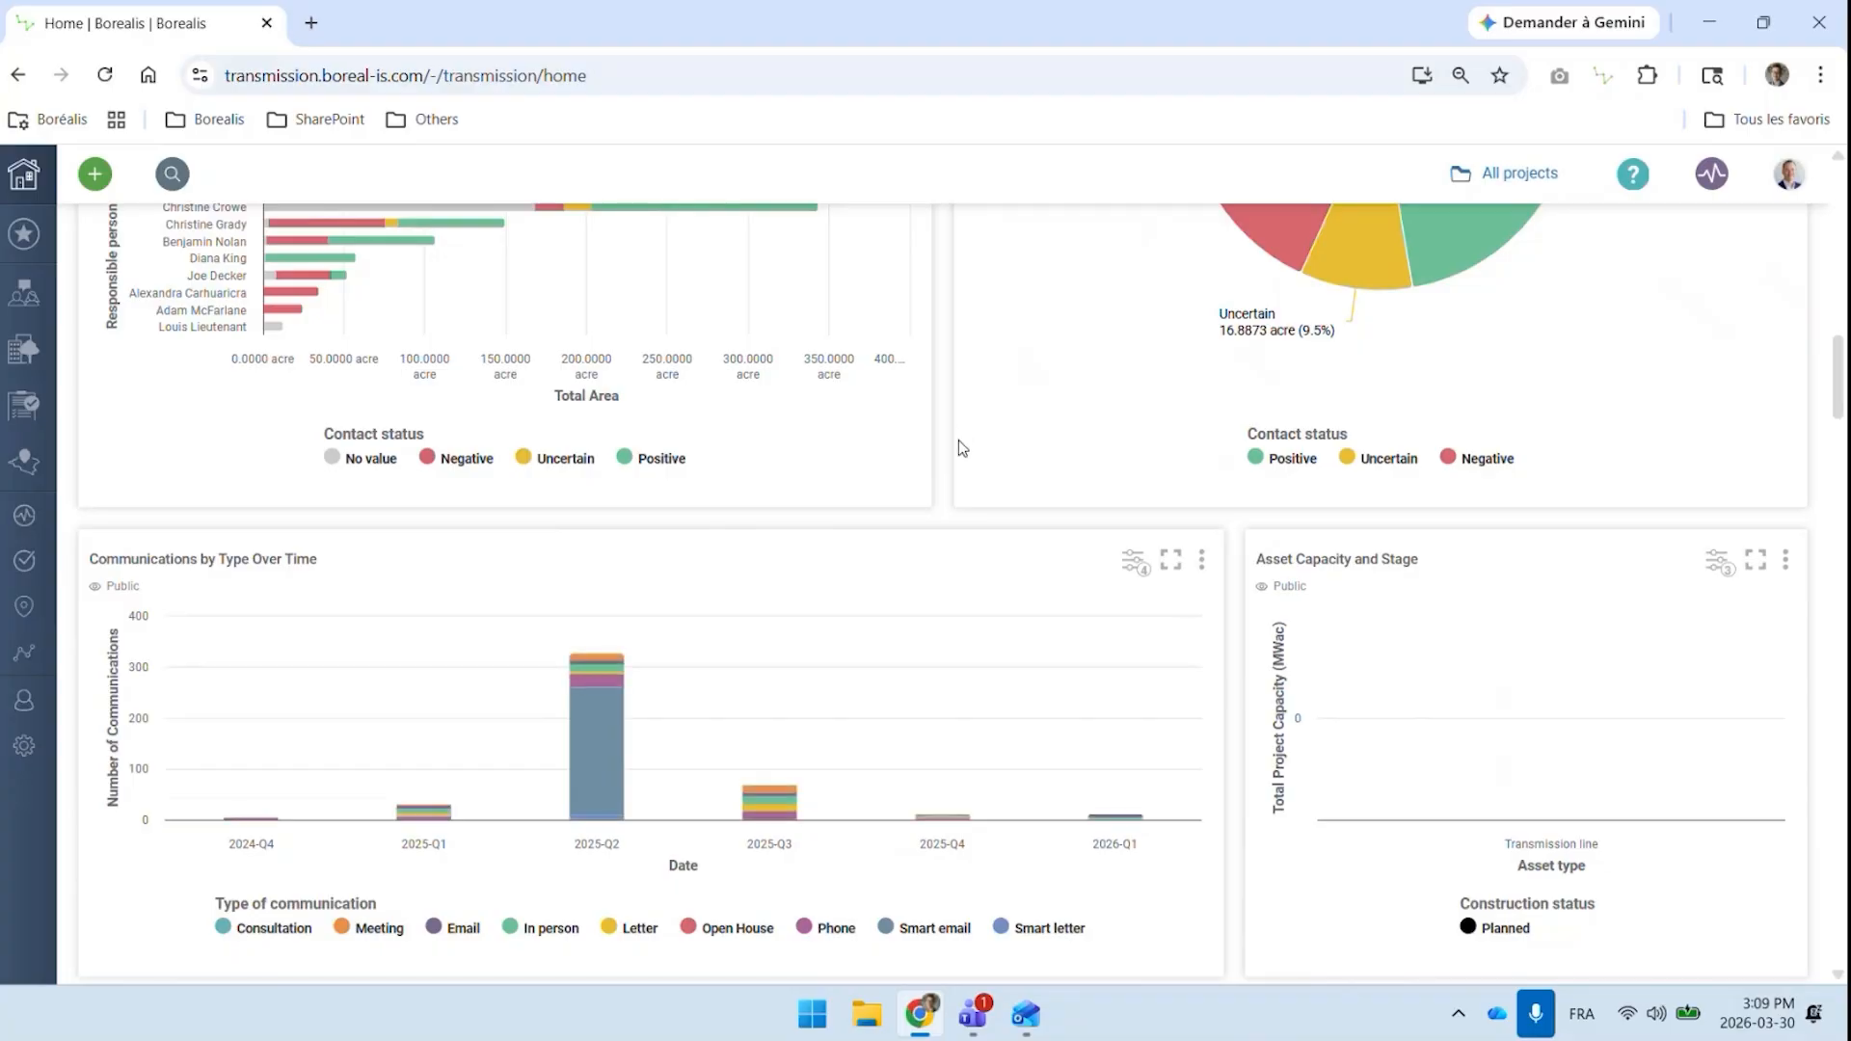
Look over the campaign milestones and the Status of Agreements map, briefly showing the map's layer legend
scroll(951, 499, "down", 3)
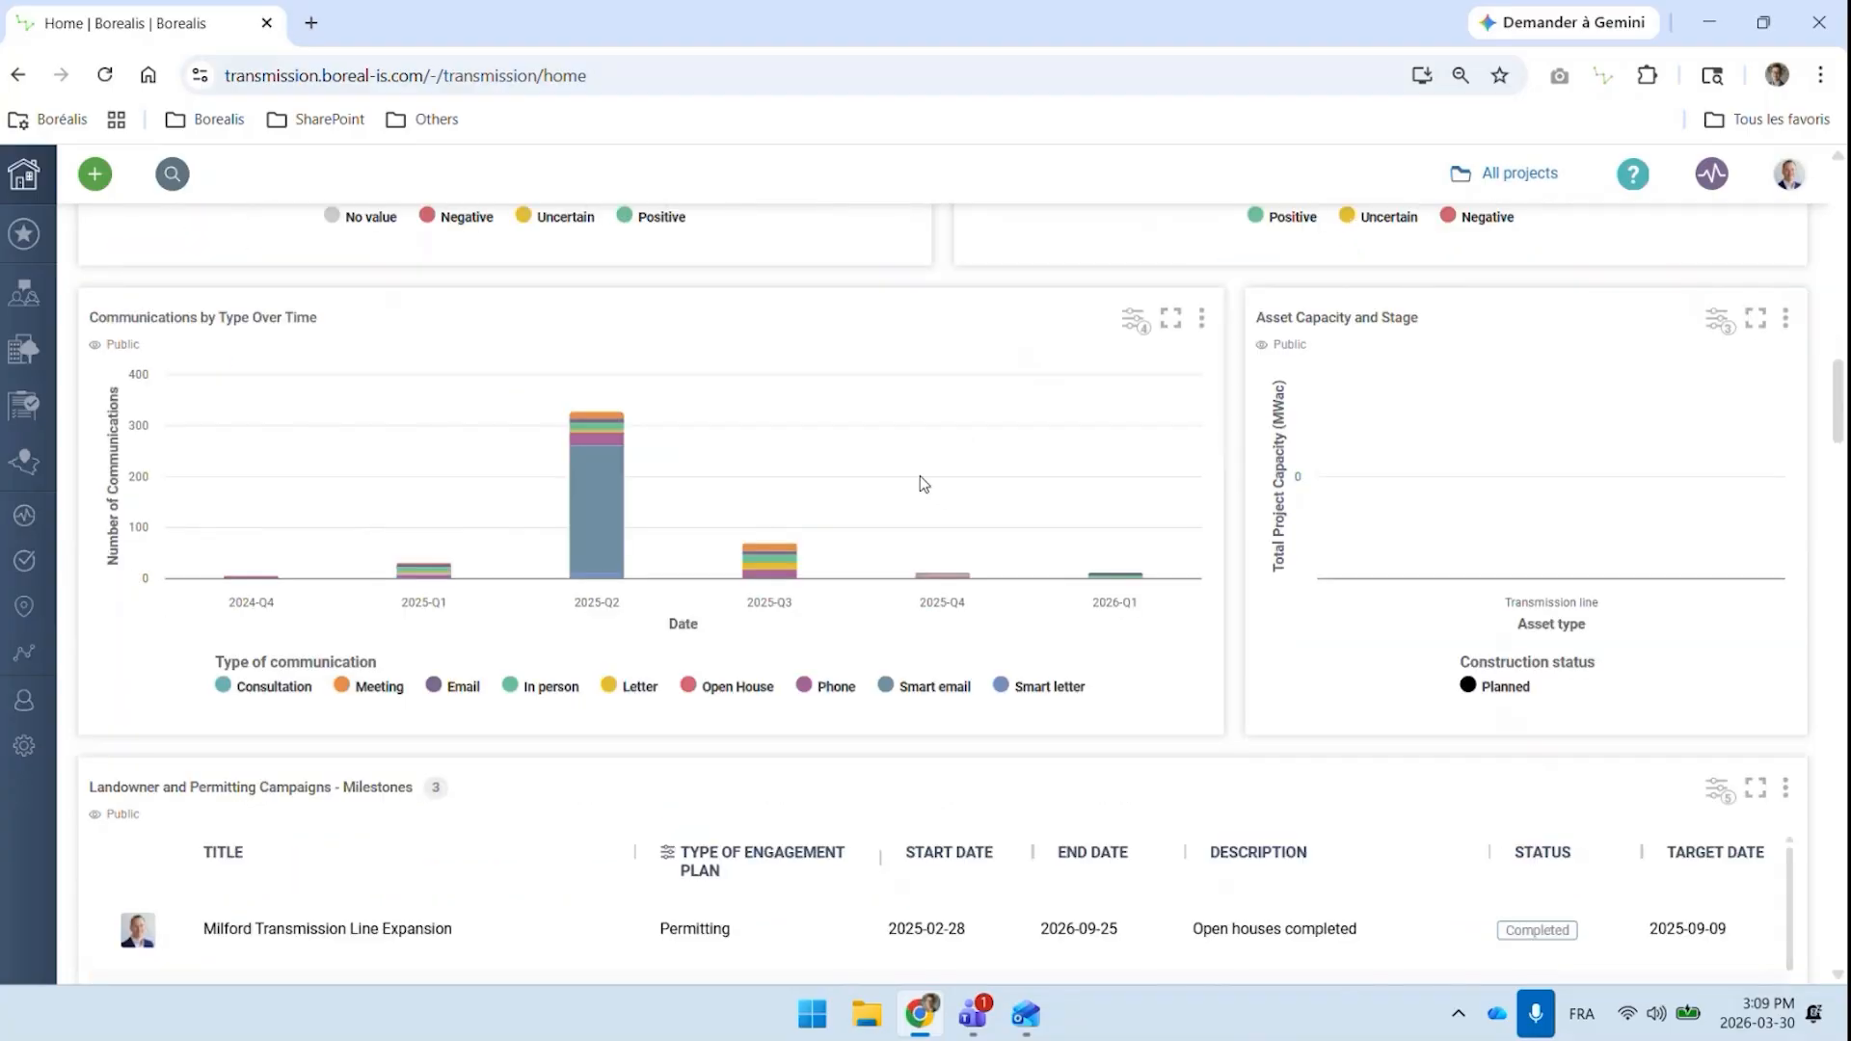
scroll(919, 471, "down", 3)
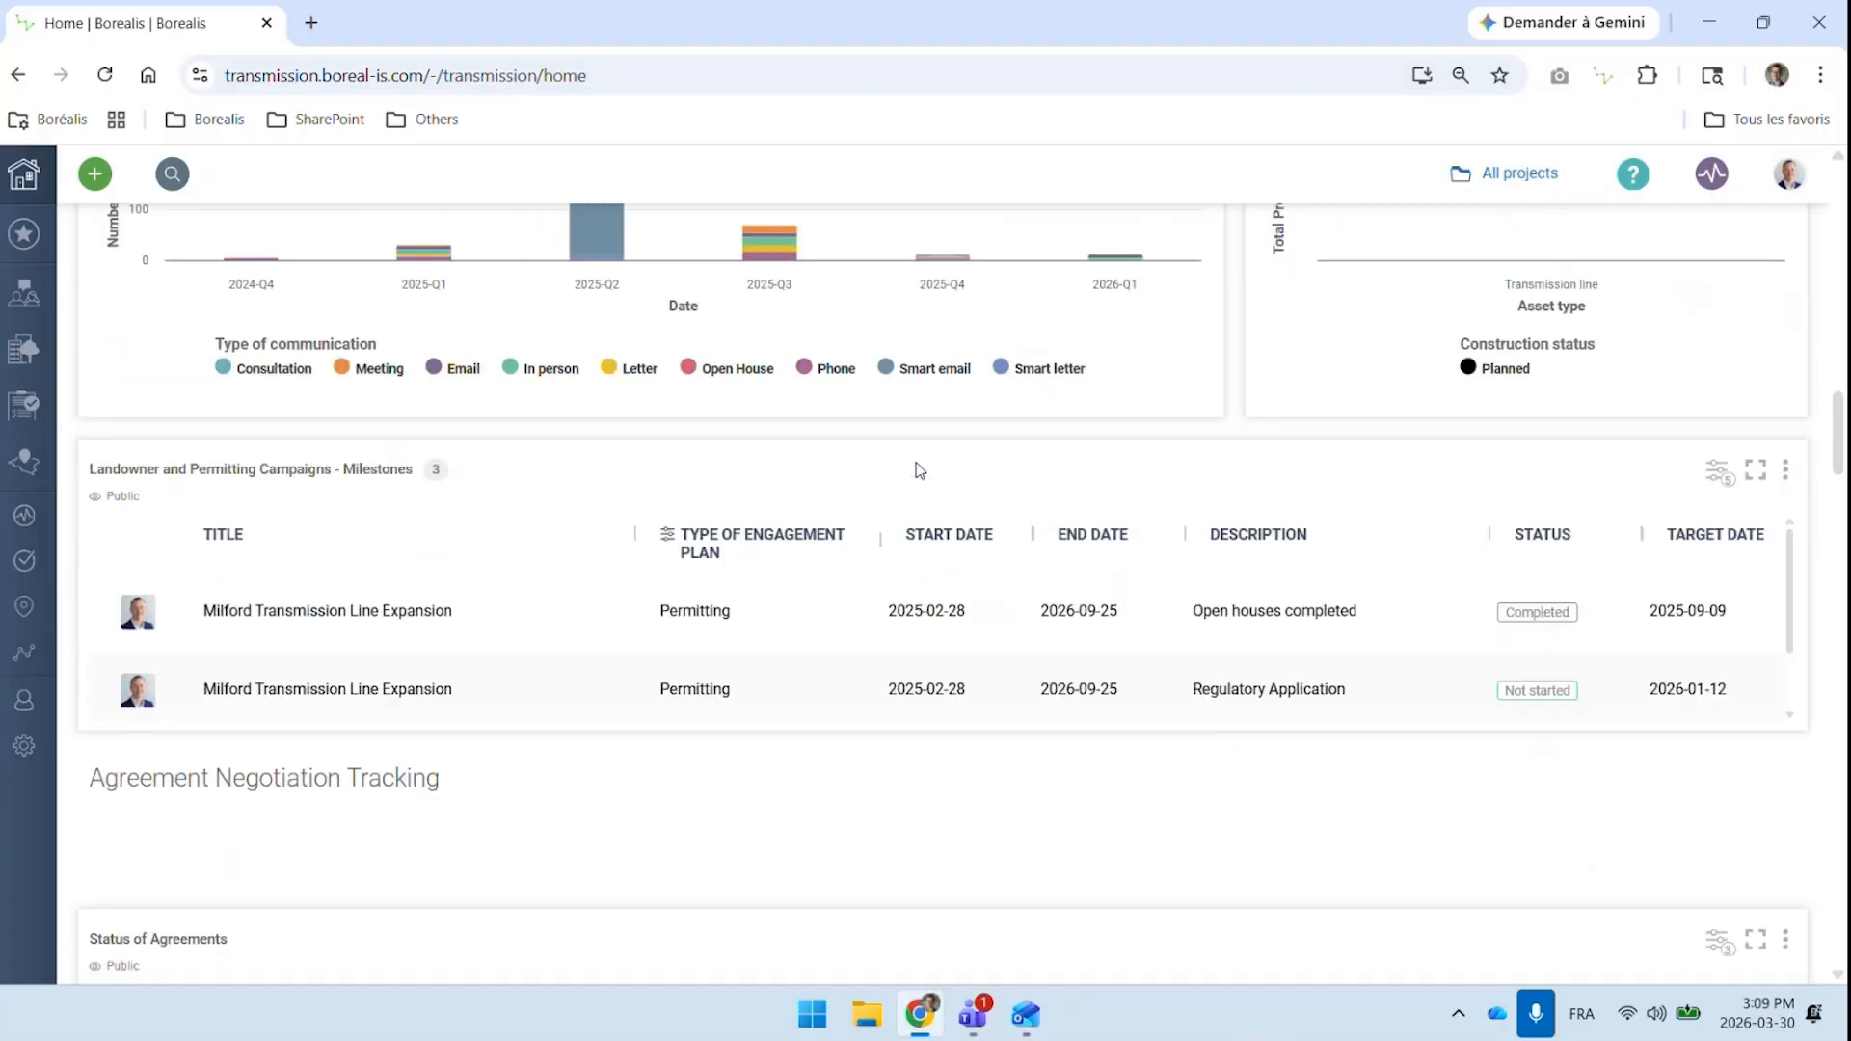
scroll(919, 470, "down", 3)
scroll(920, 470, "down", 3)
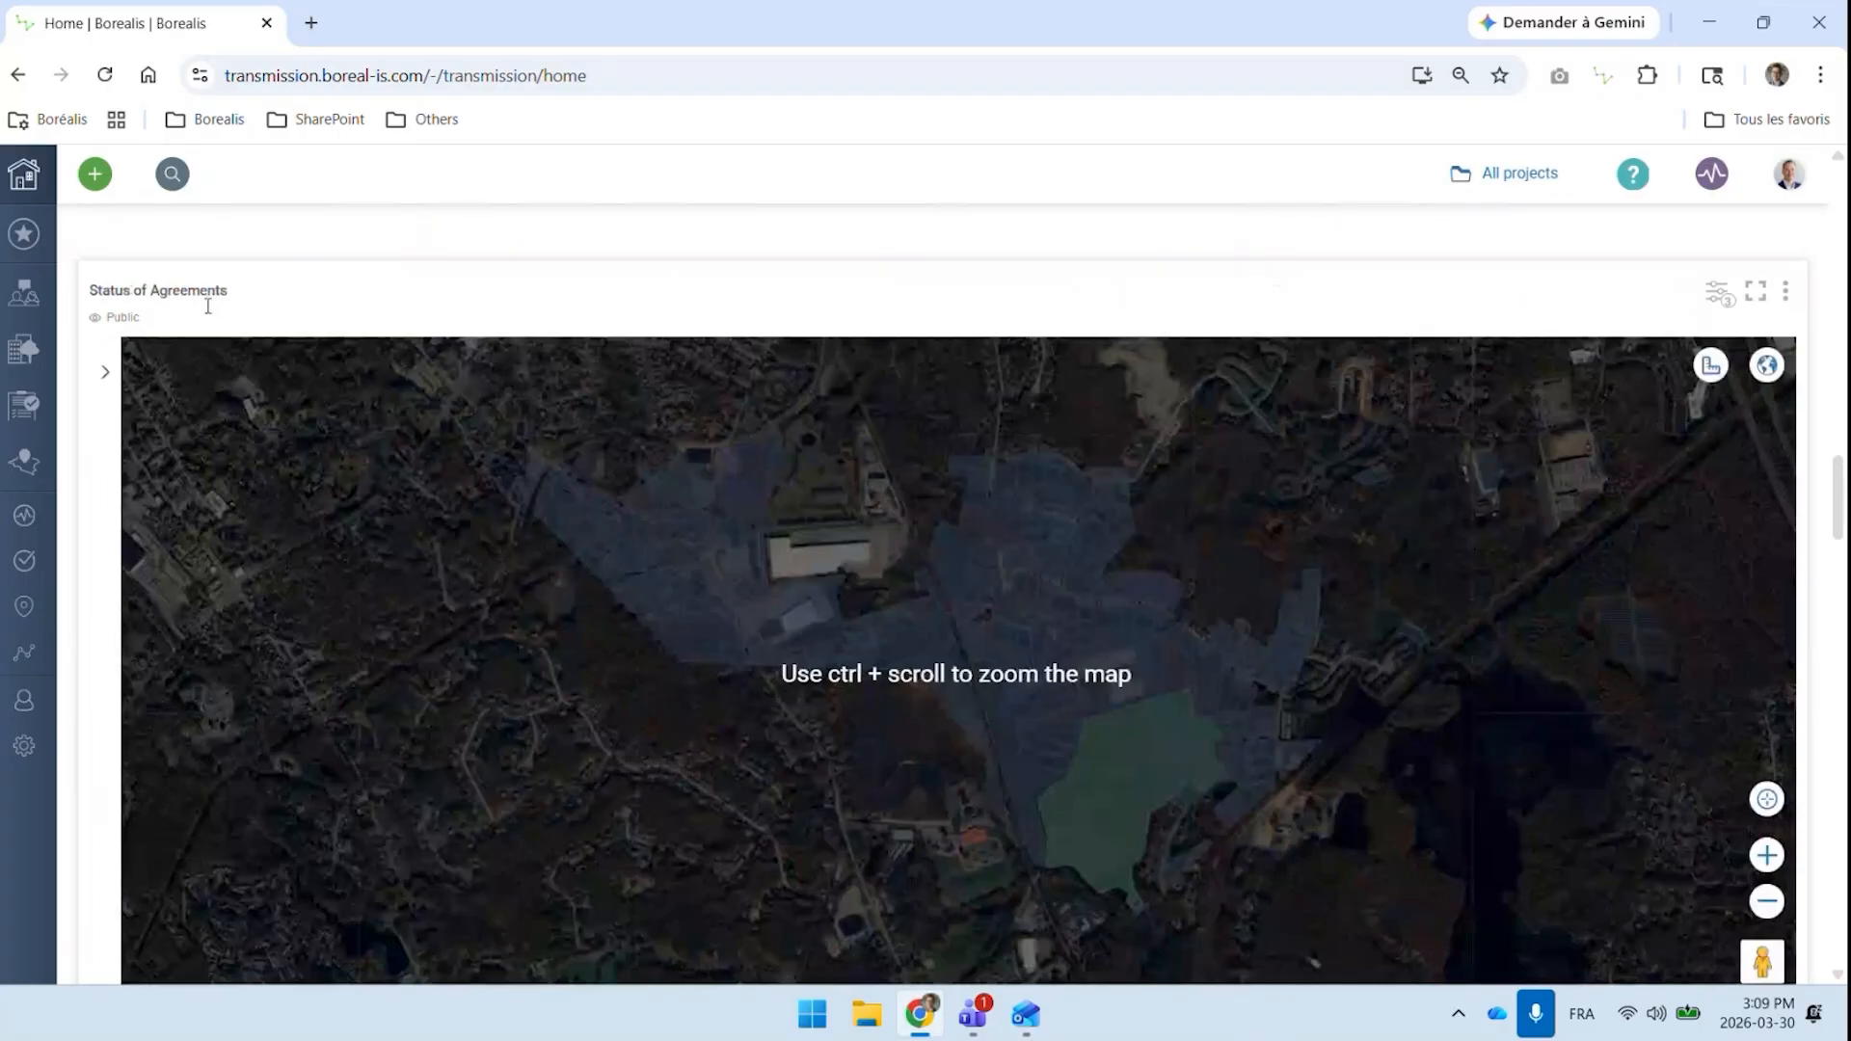
left_click(106, 374)
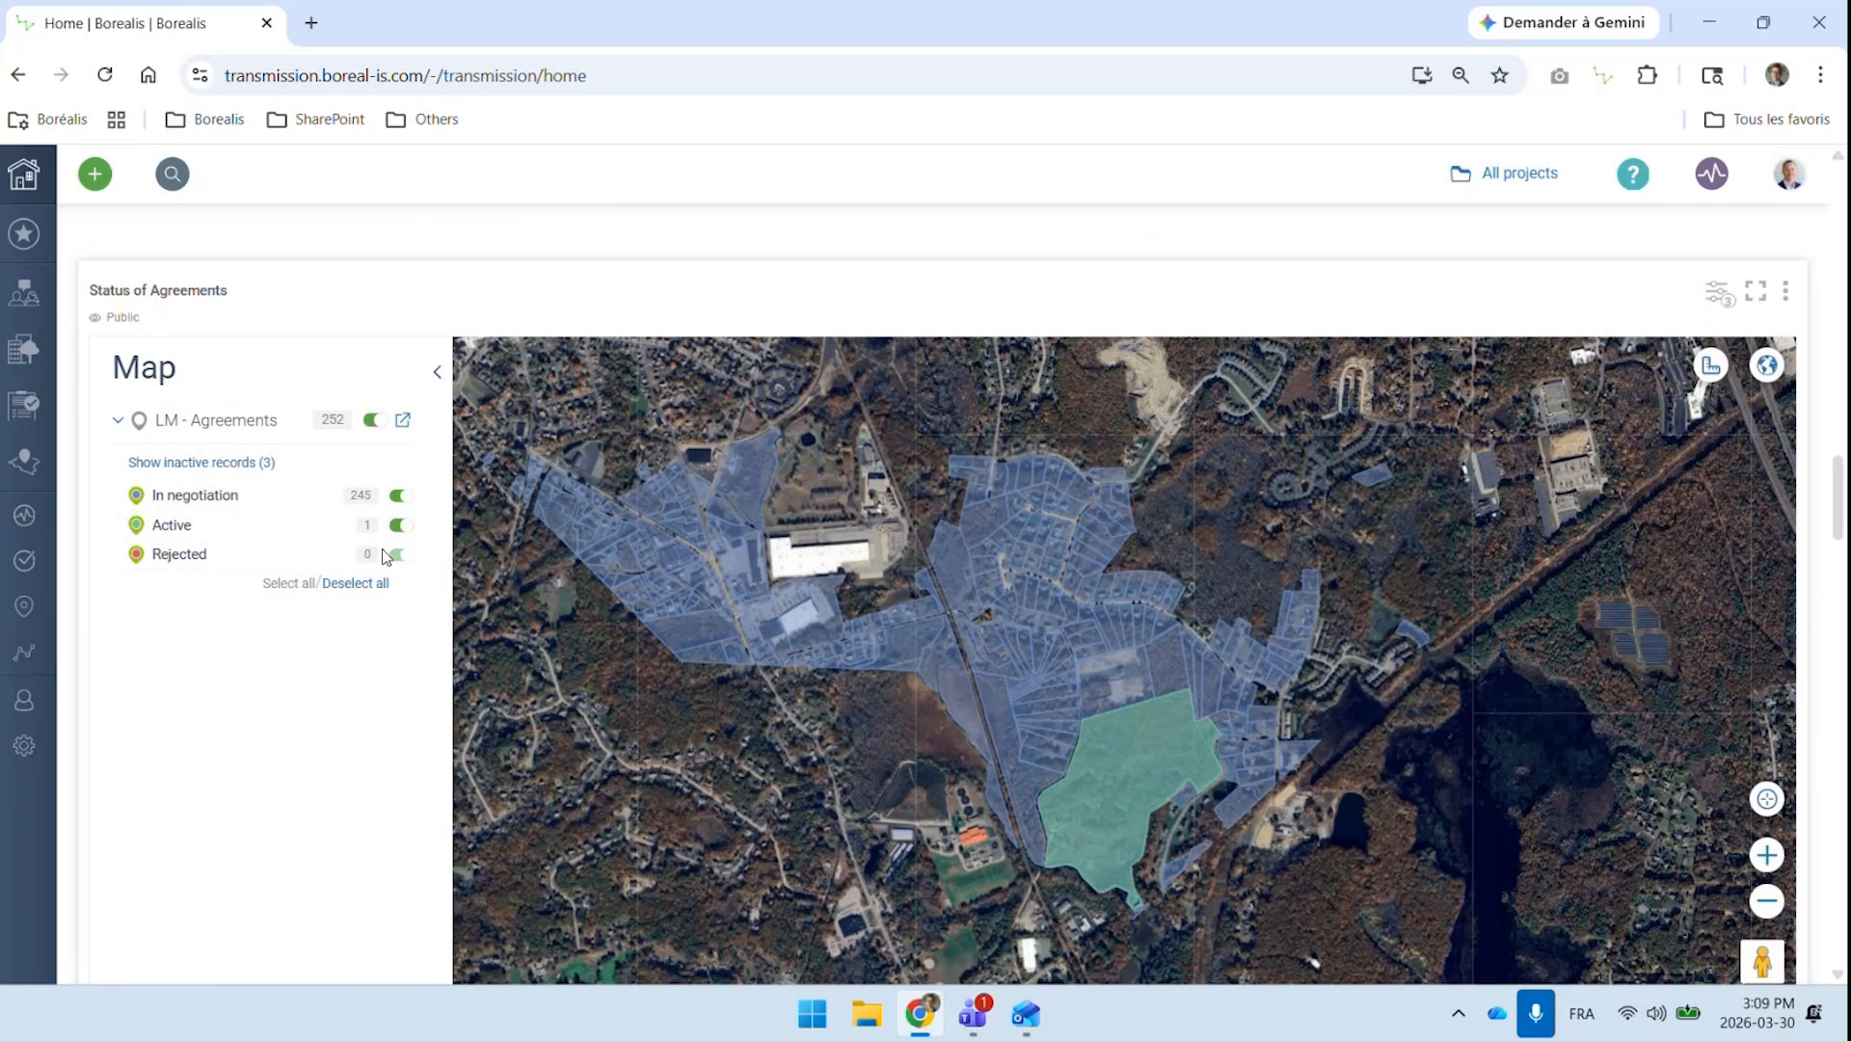
left_click(433, 379)
Review the total acreage signed and the agreement status charts by staff member and acreage
scroll(458, 258, "down", 1)
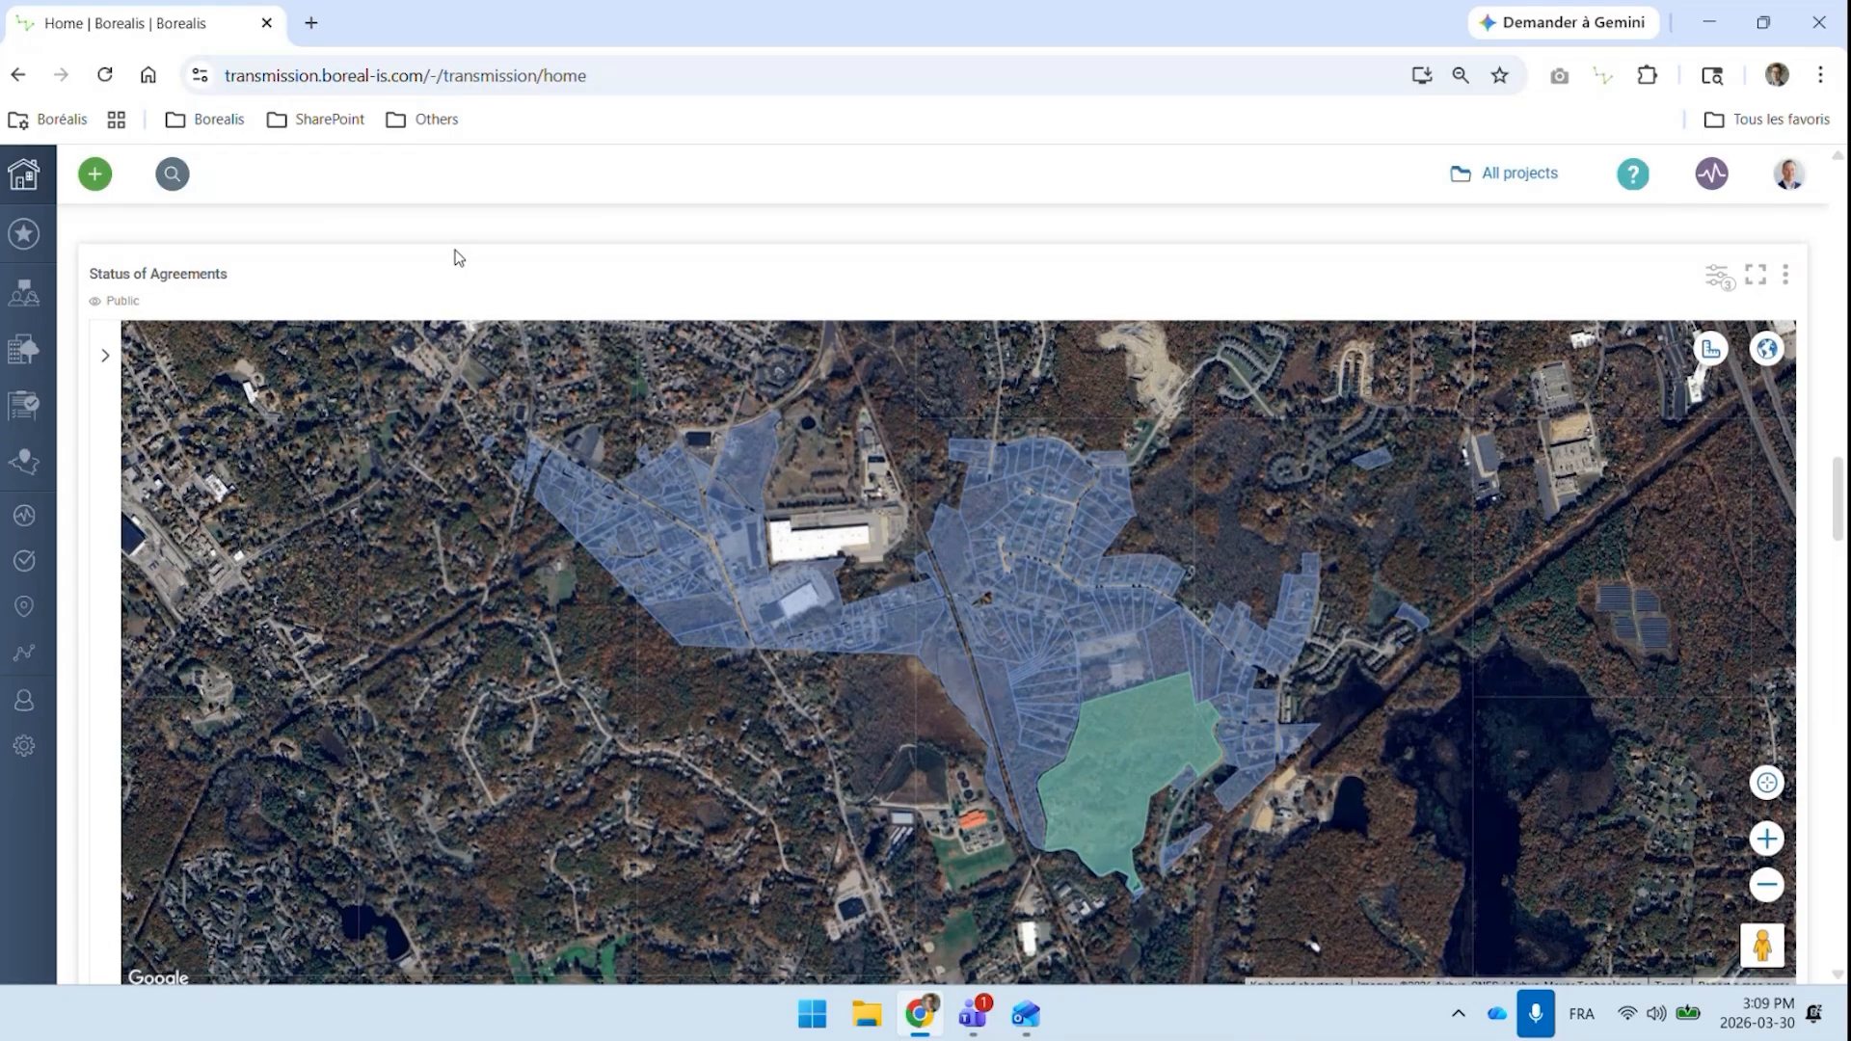
scroll(458, 257, "down", 5)
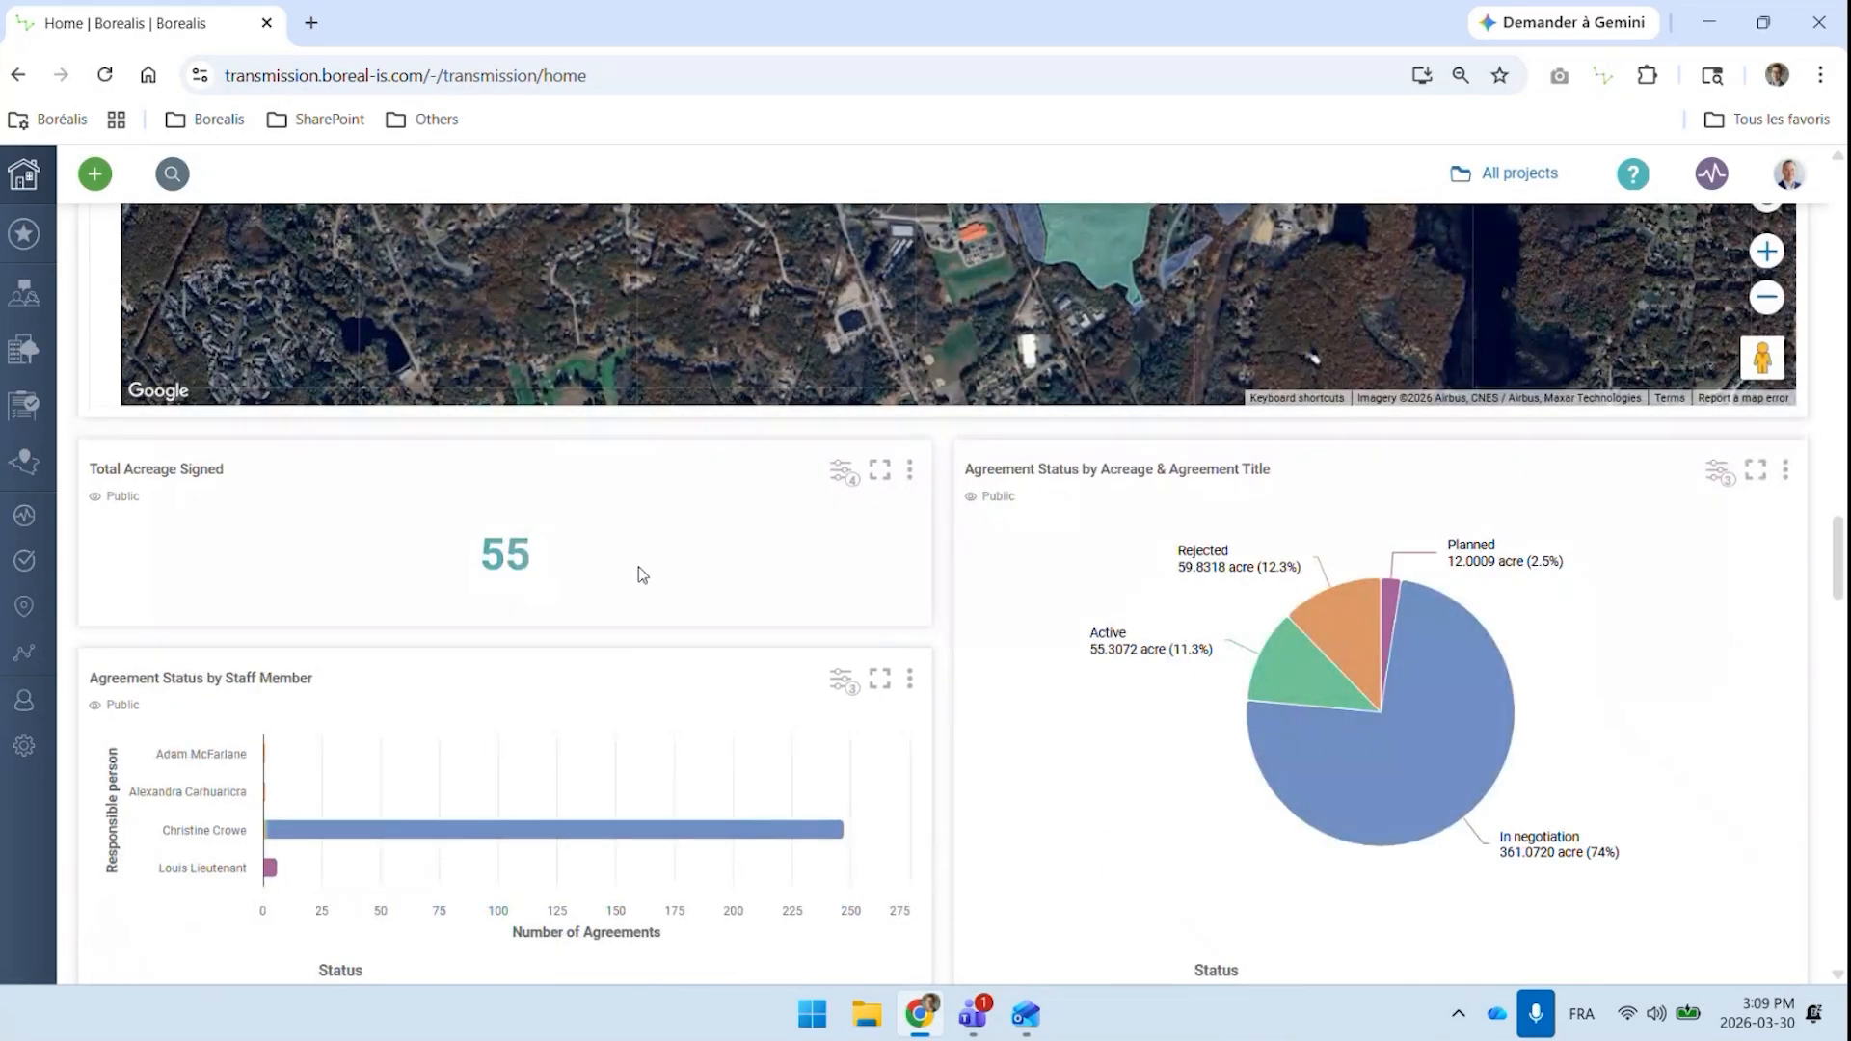
scroll(973, 608, "down", 2)
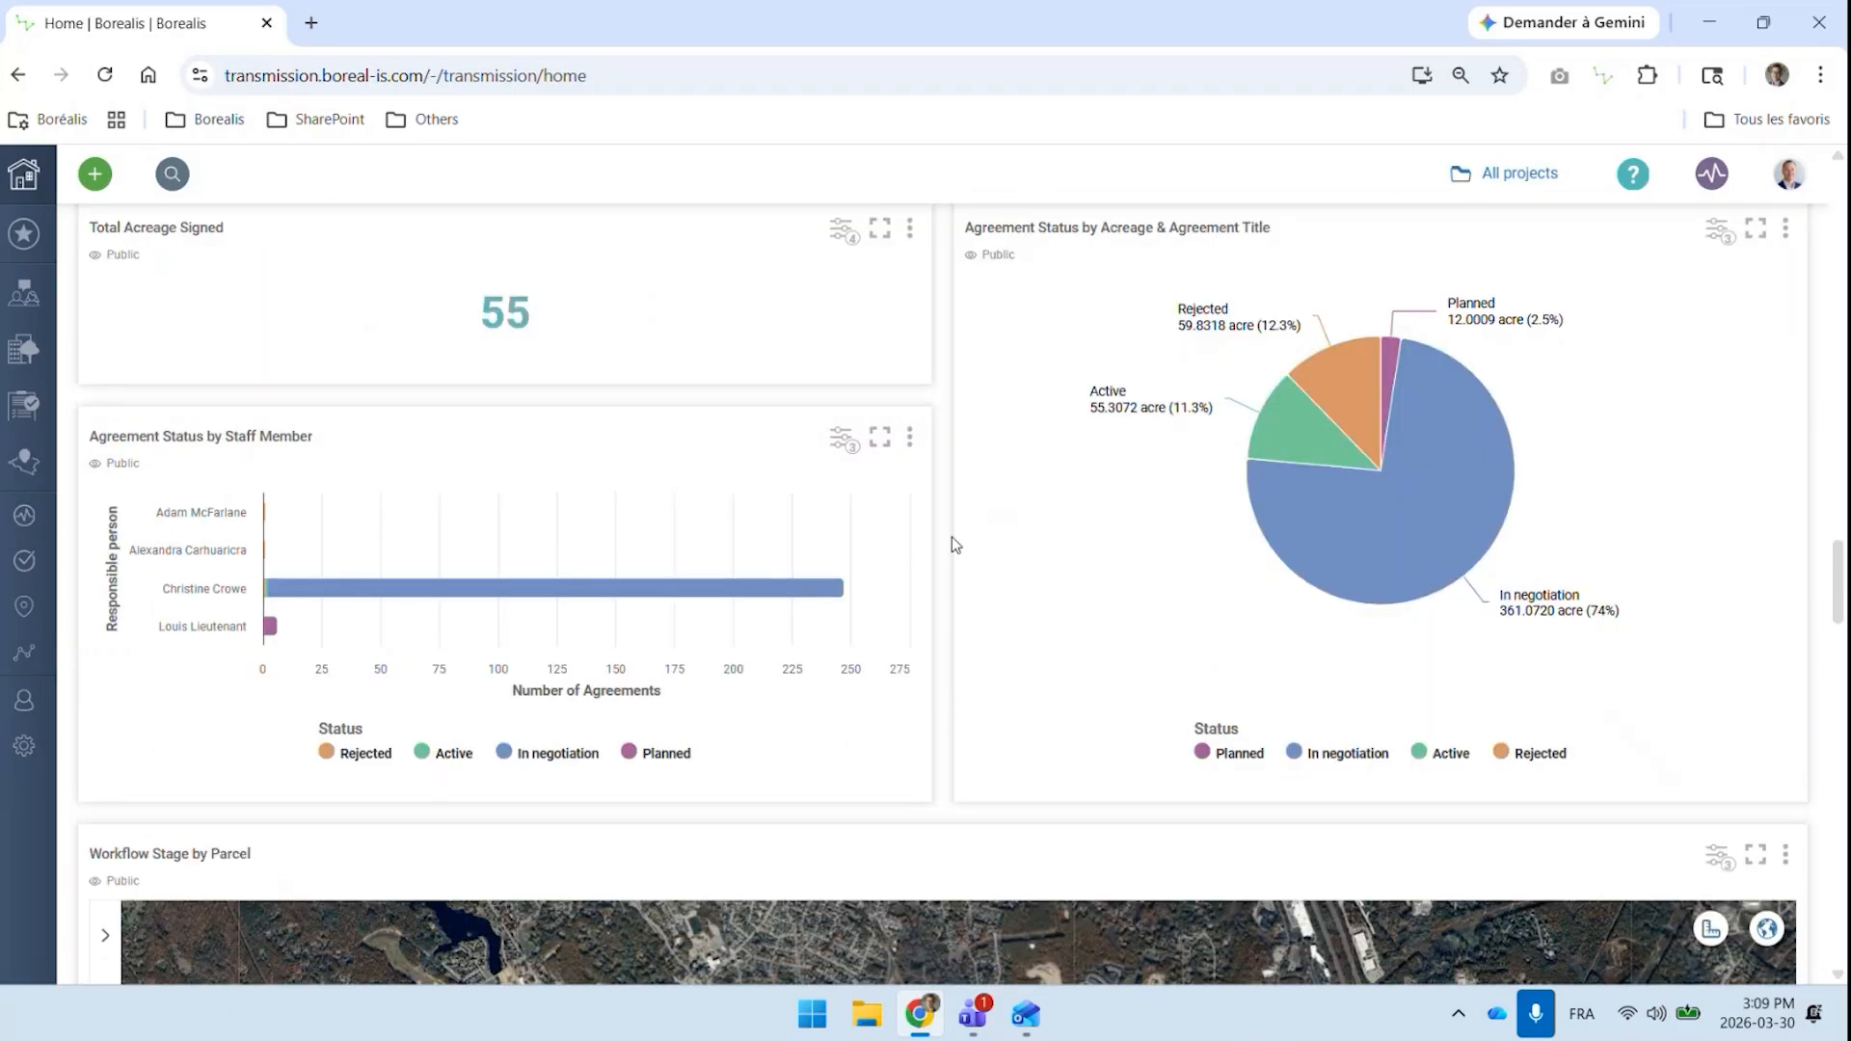
Open the bookmarked report "Land Acquisition - Agreements - Milford (241)" from the Milford project folder
scroll(952, 538, "up", 20)
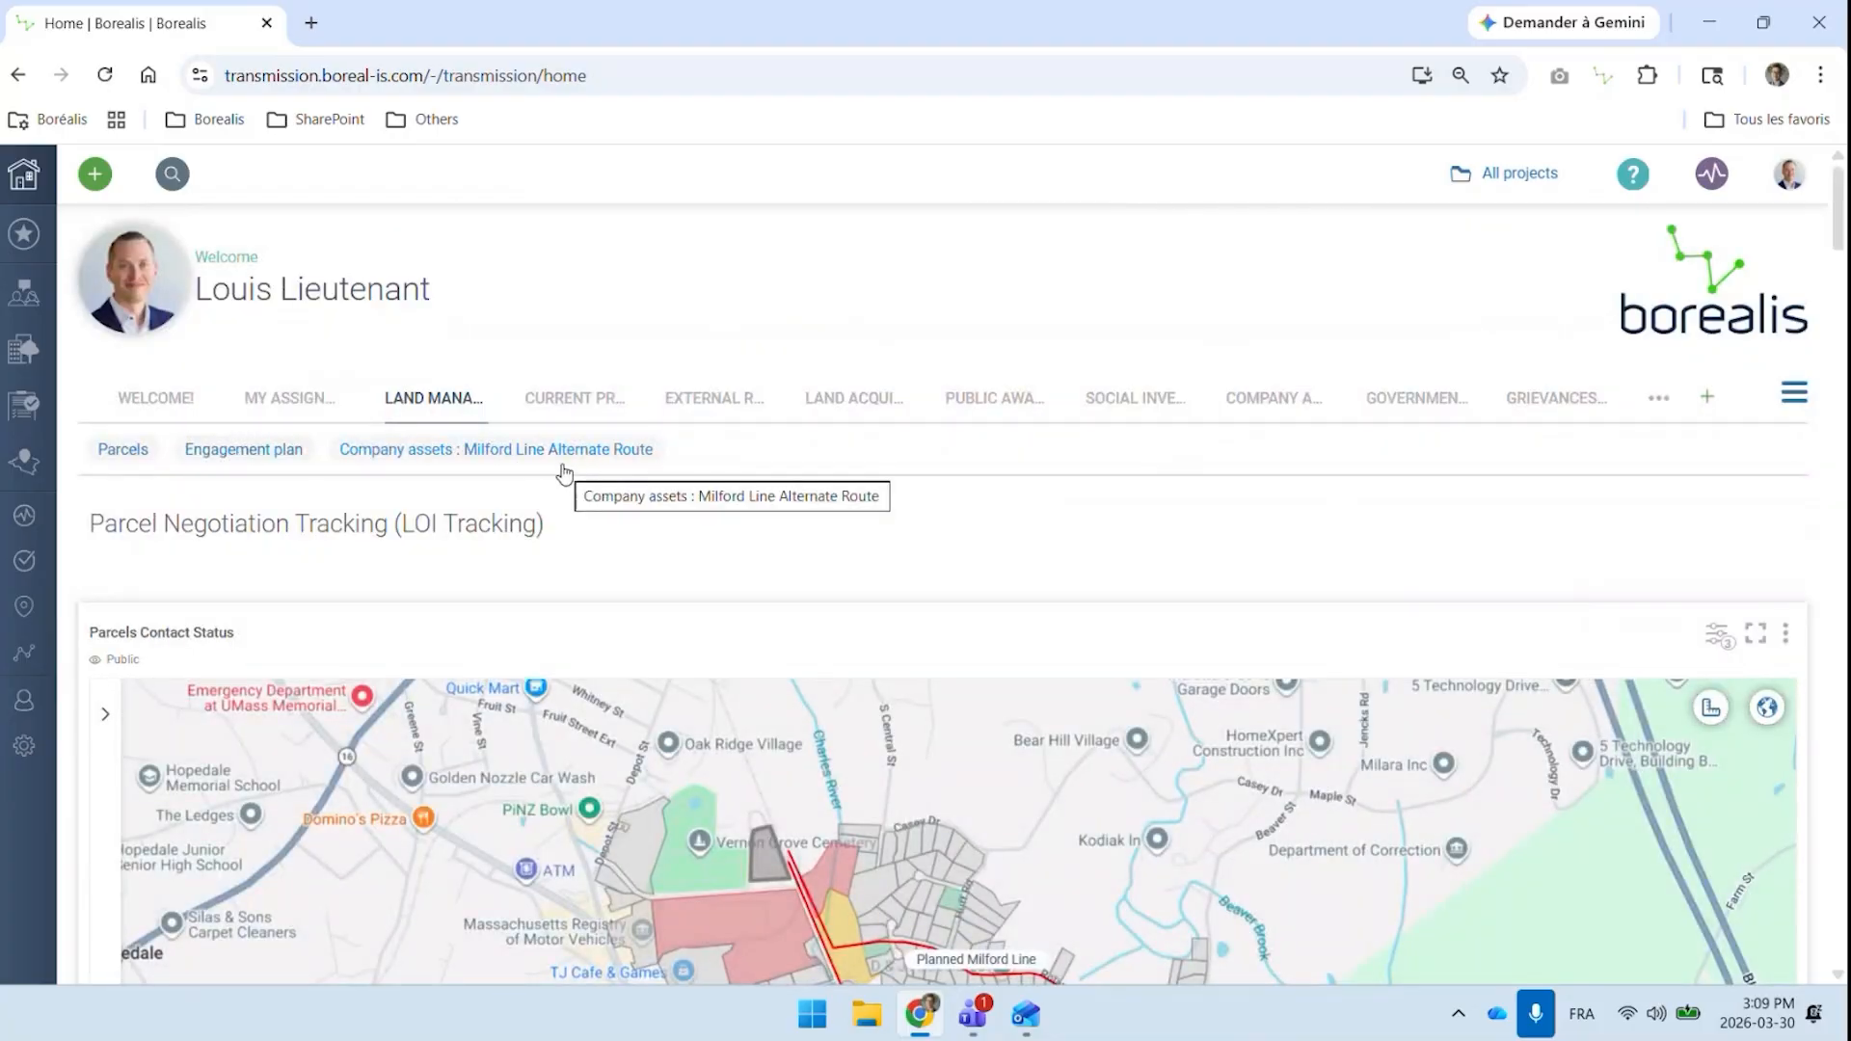
left_click(43, 247)
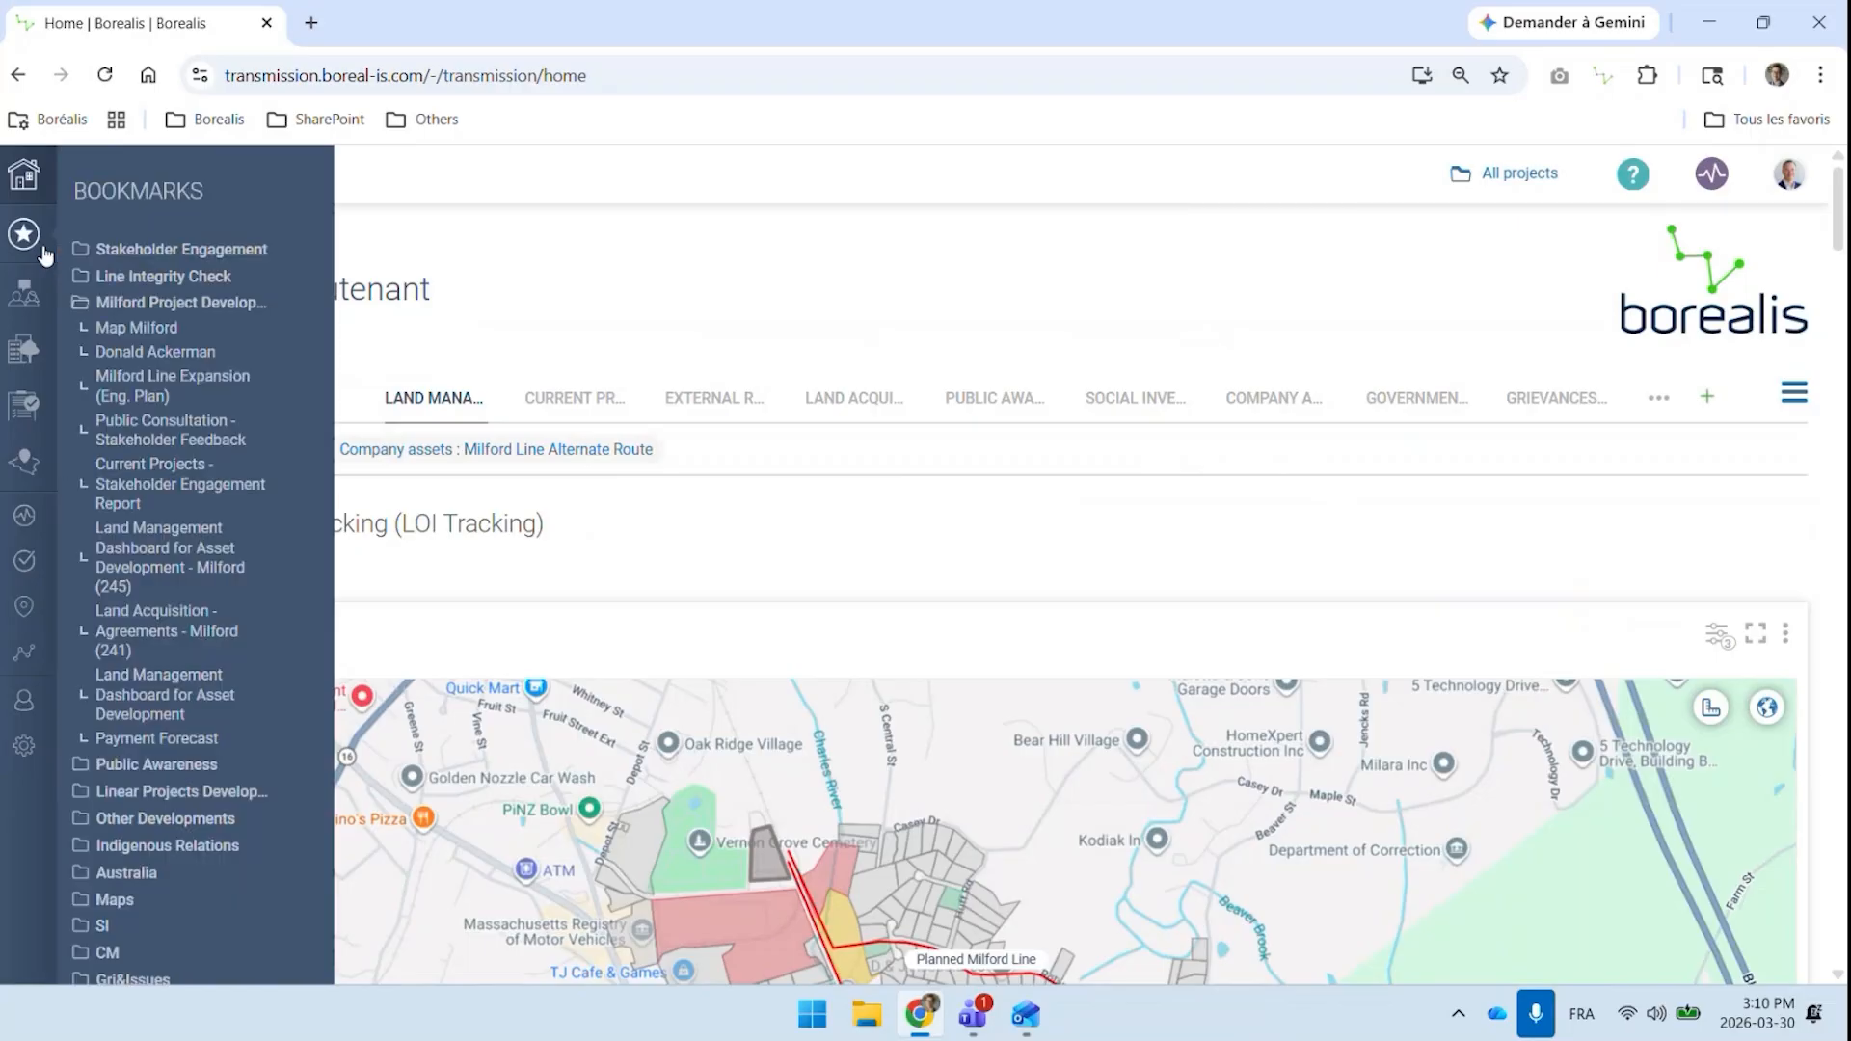
left_click(208, 636)
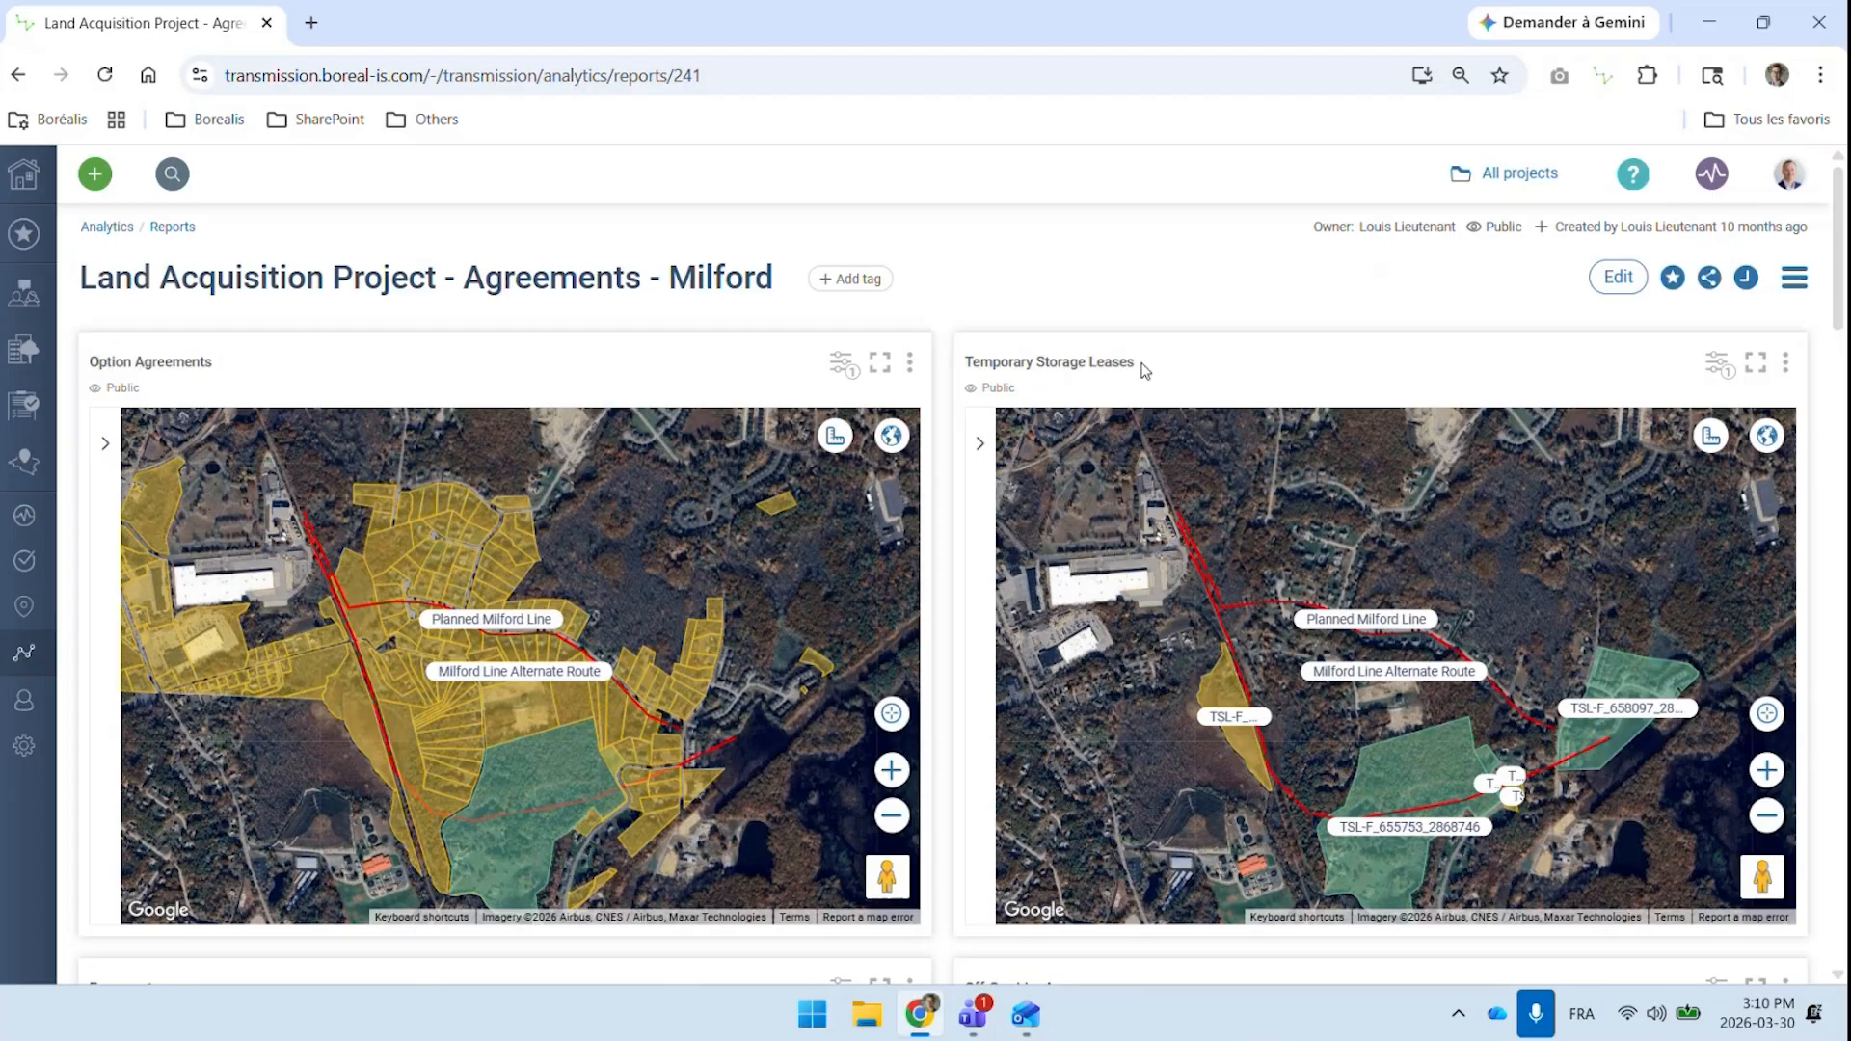
Examine the report's agreement maps, checking the Easements layer legend and the details of the active Milford option agreement
scroll(1142, 366, "down", 1)
scroll(1139, 356, "down", 7)
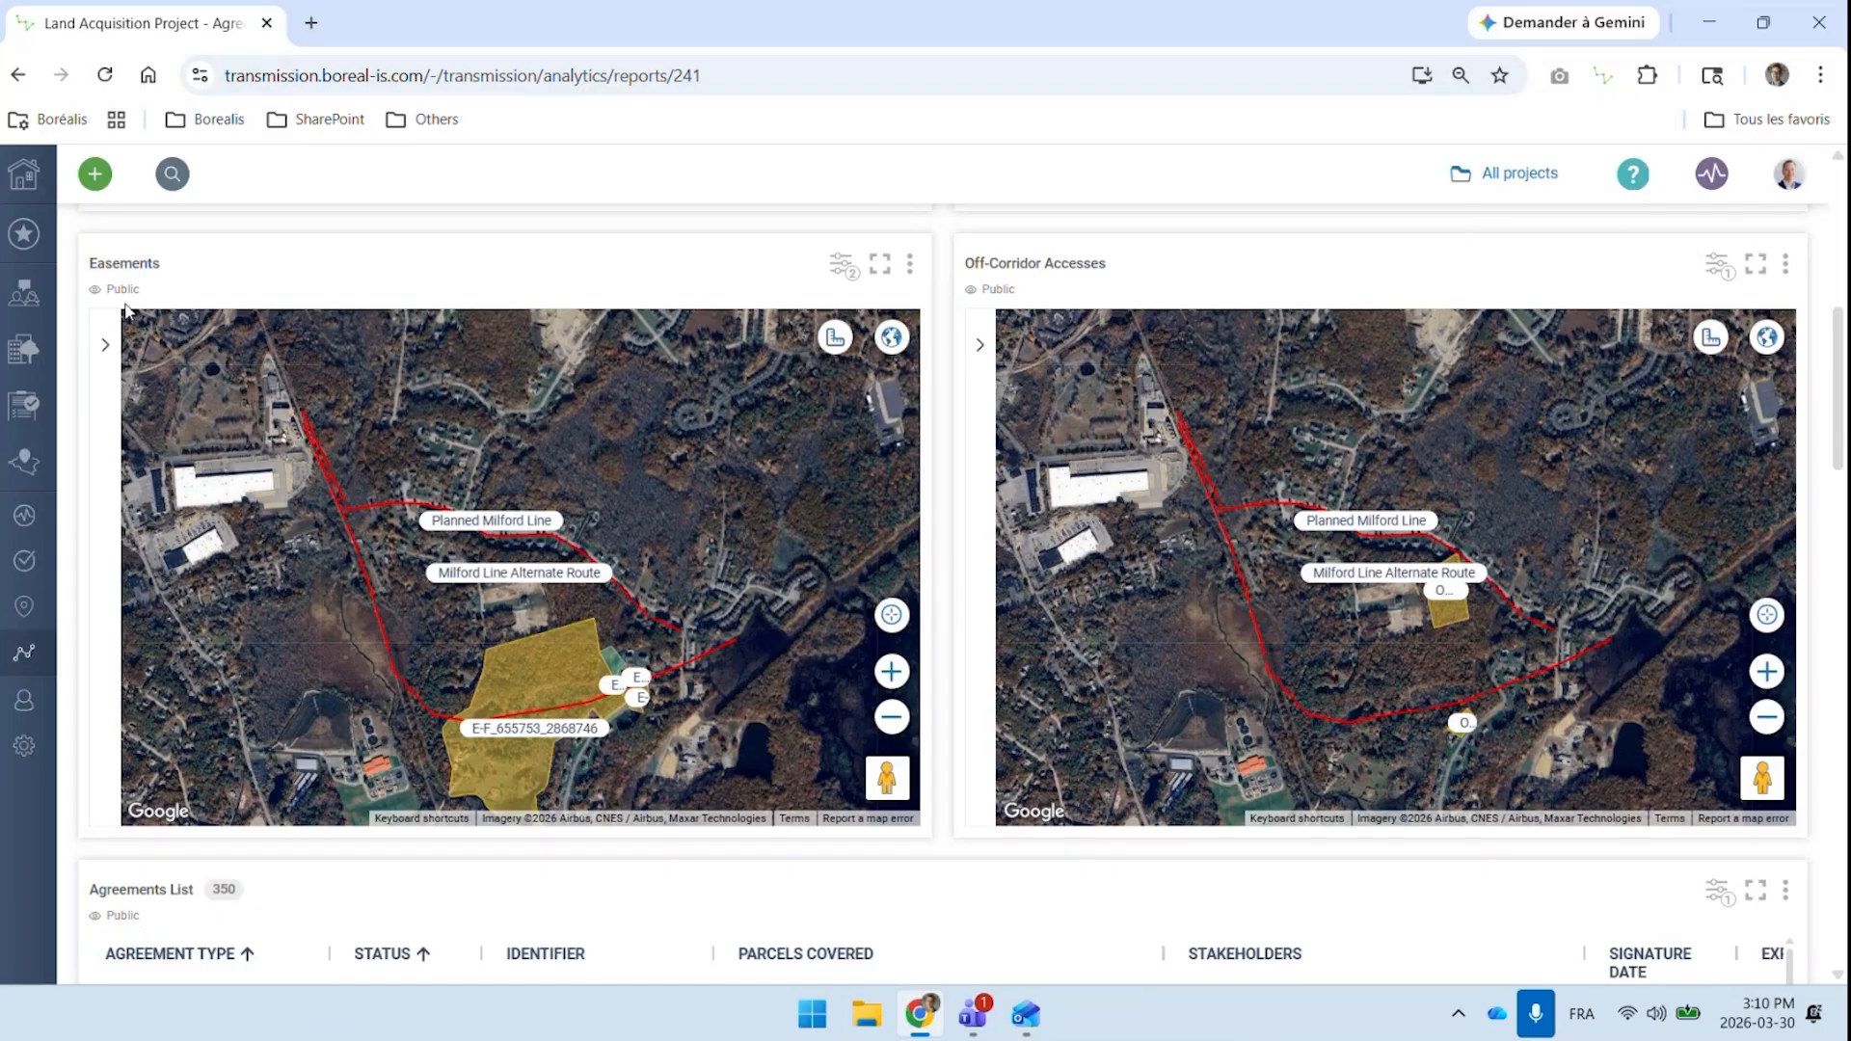
left_click(104, 344)
left_click(437, 344)
scroll(756, 438, "up", 5)
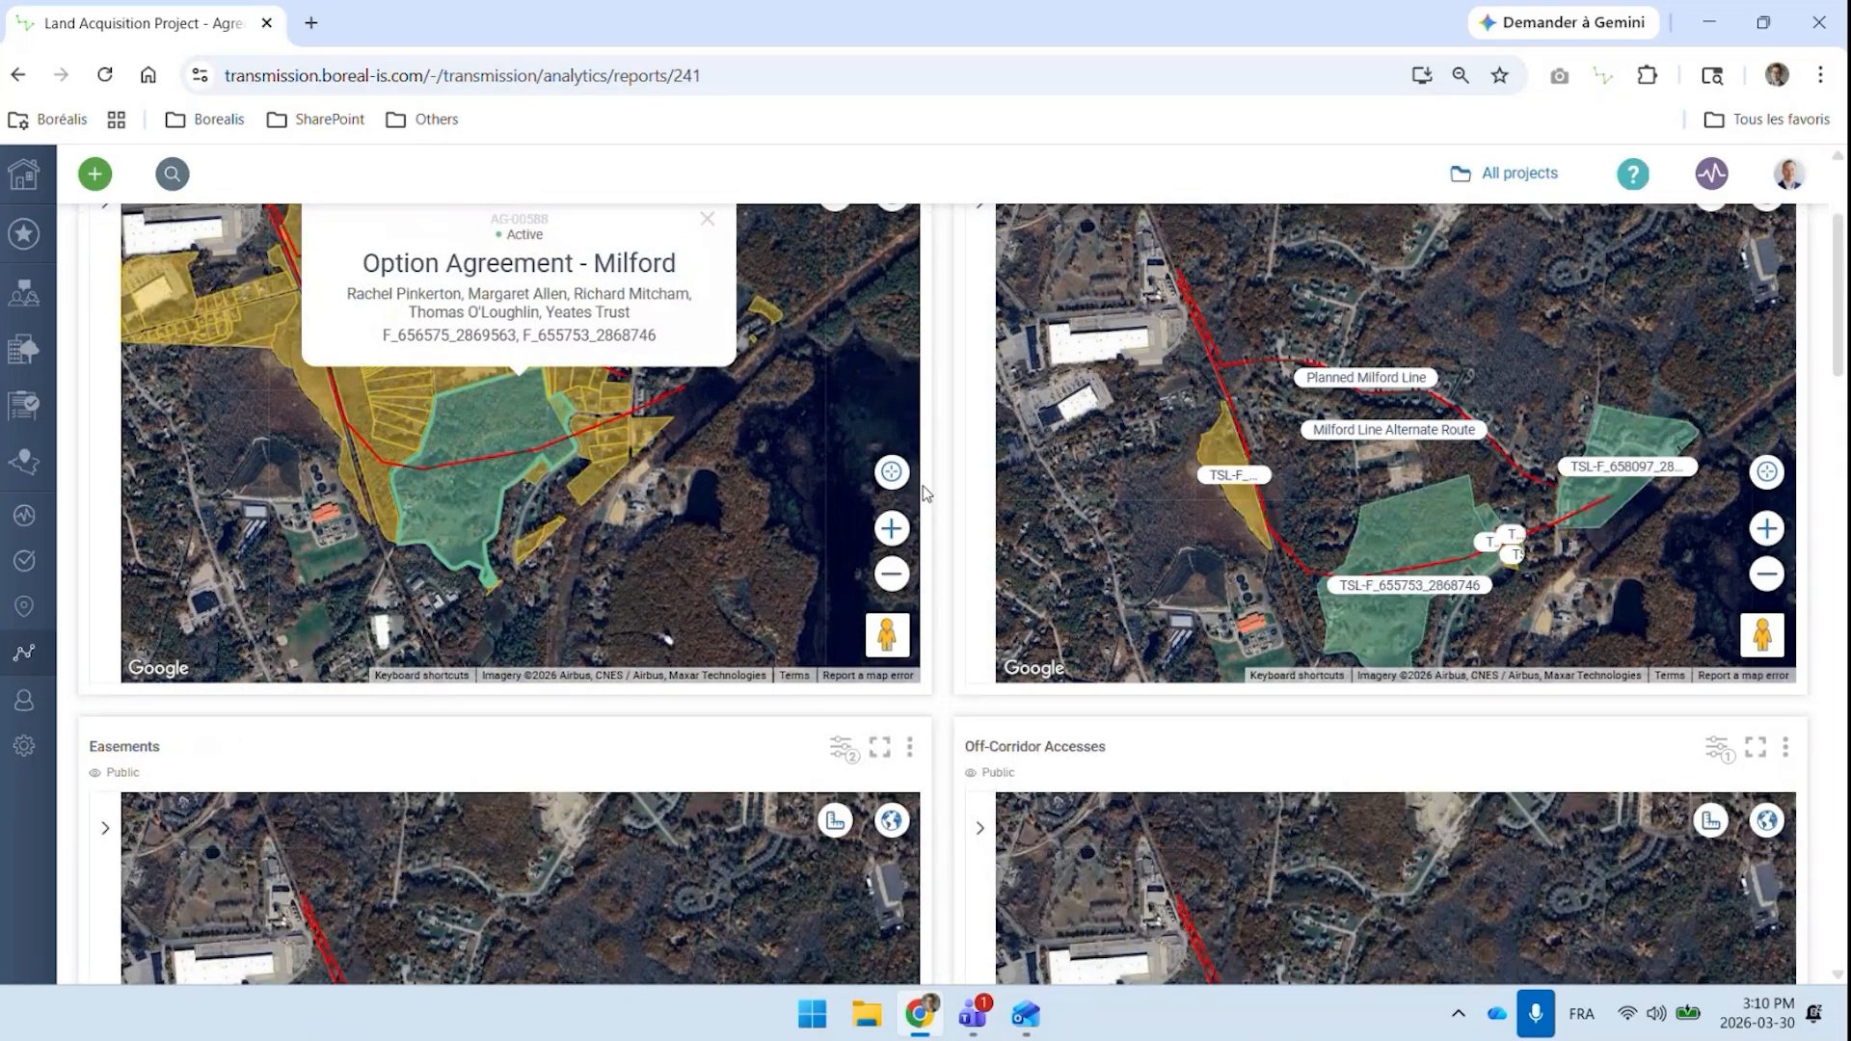
Examine the Agreements List for agreement types, statuses, covered parcels, and signature and expiry dates
scroll(924, 494, "down", 10)
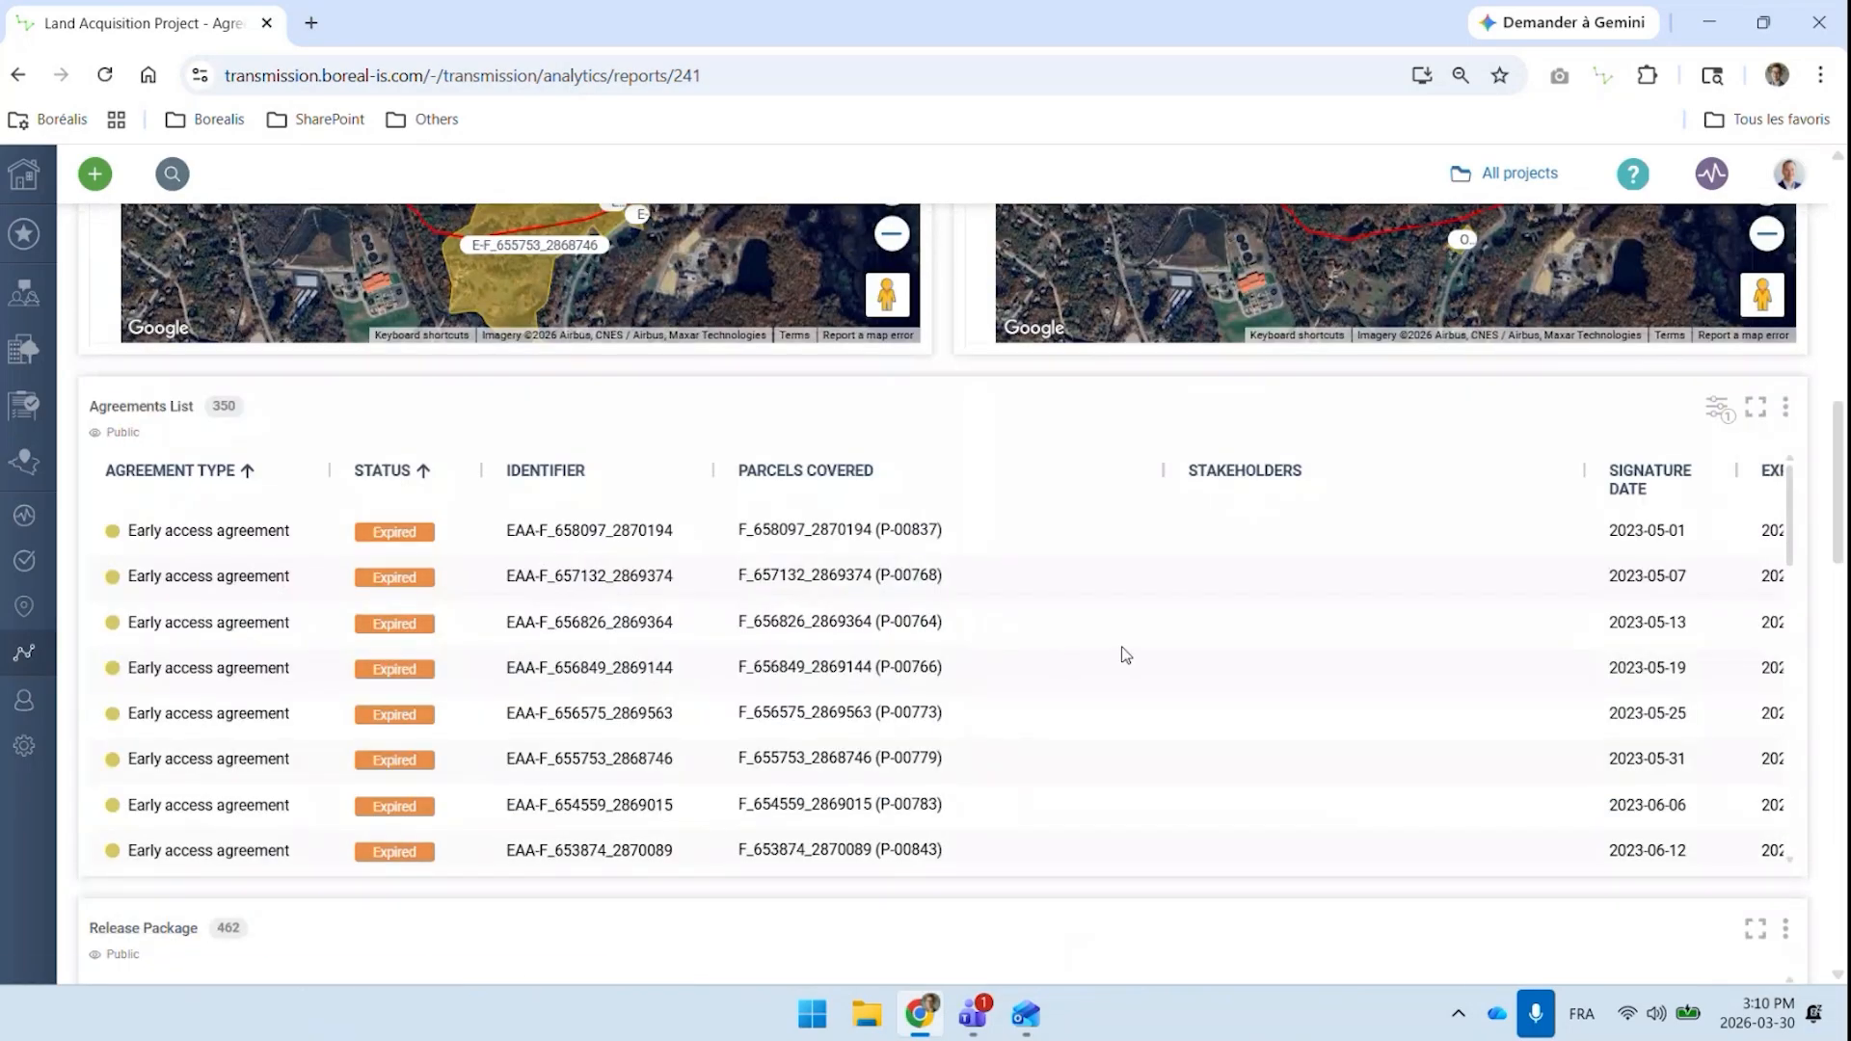
scroll(1125, 655, "down", 3)
scroll(1124, 655, "down", 1)
scroll(1125, 656, "down", 2)
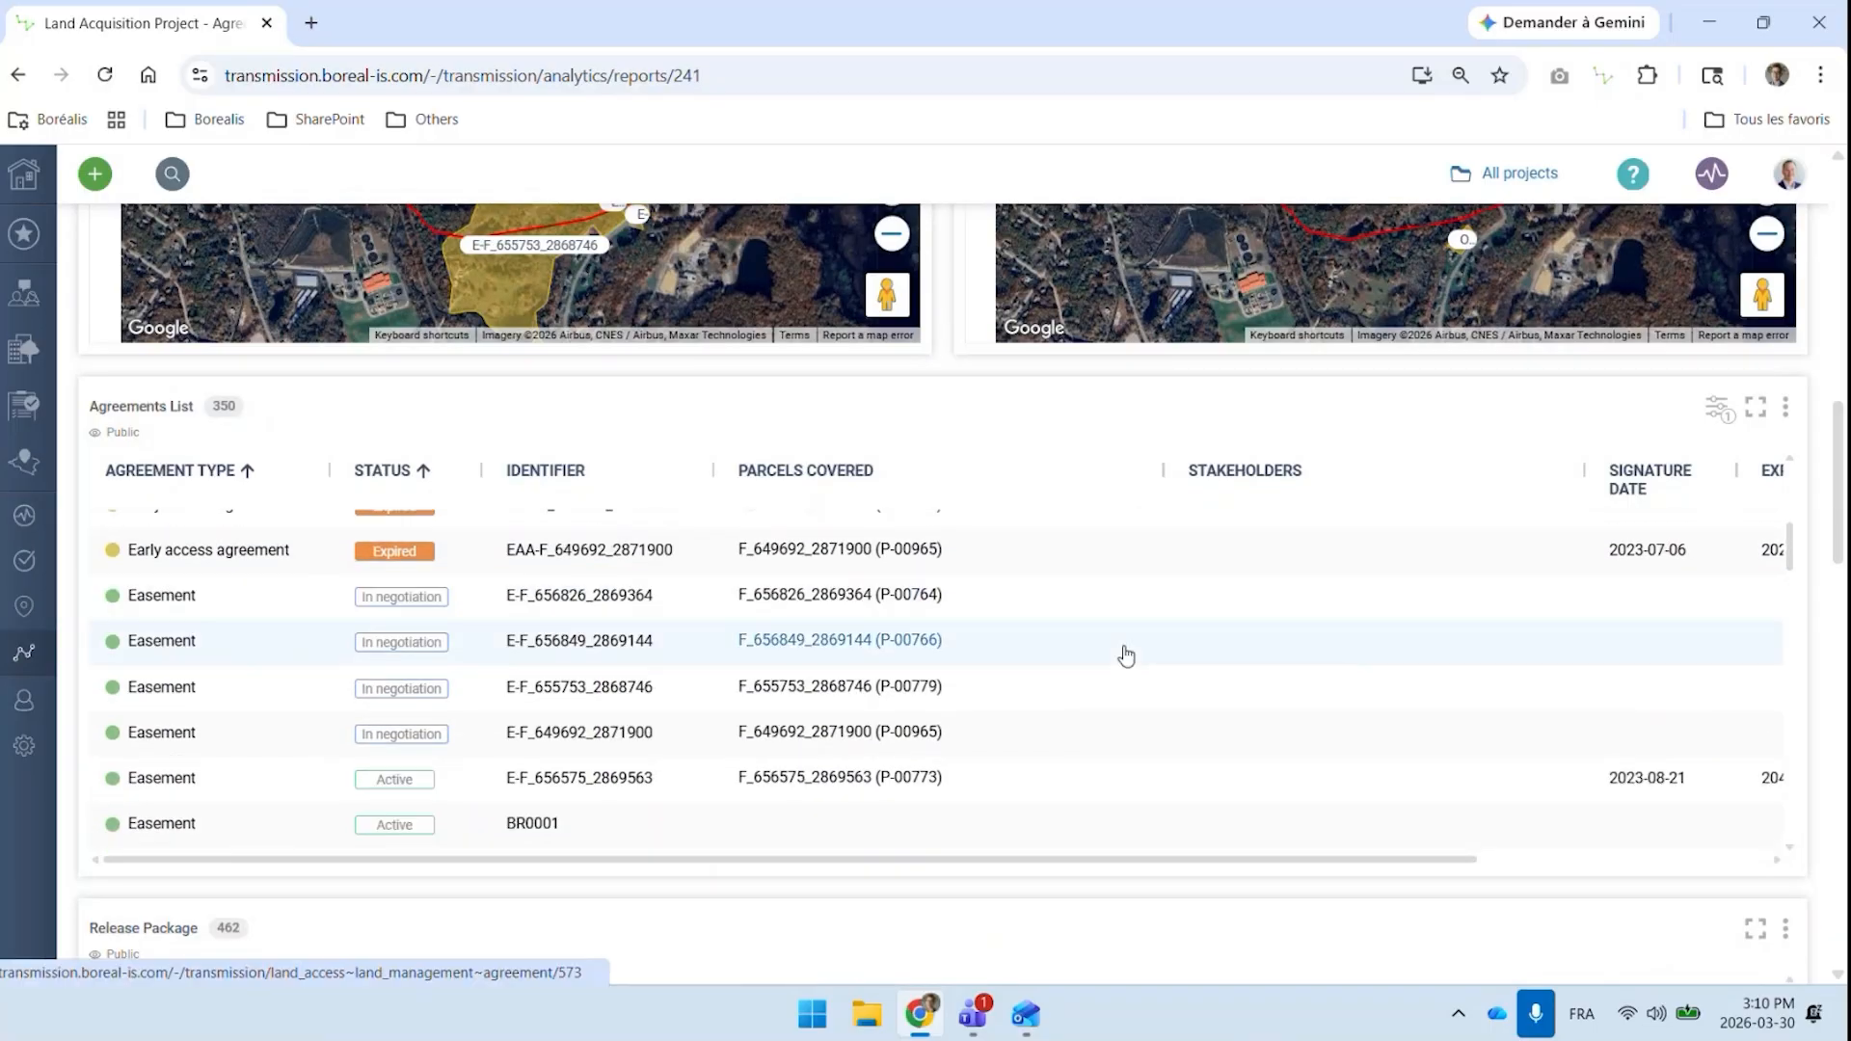
scroll(1125, 656, "right", 4)
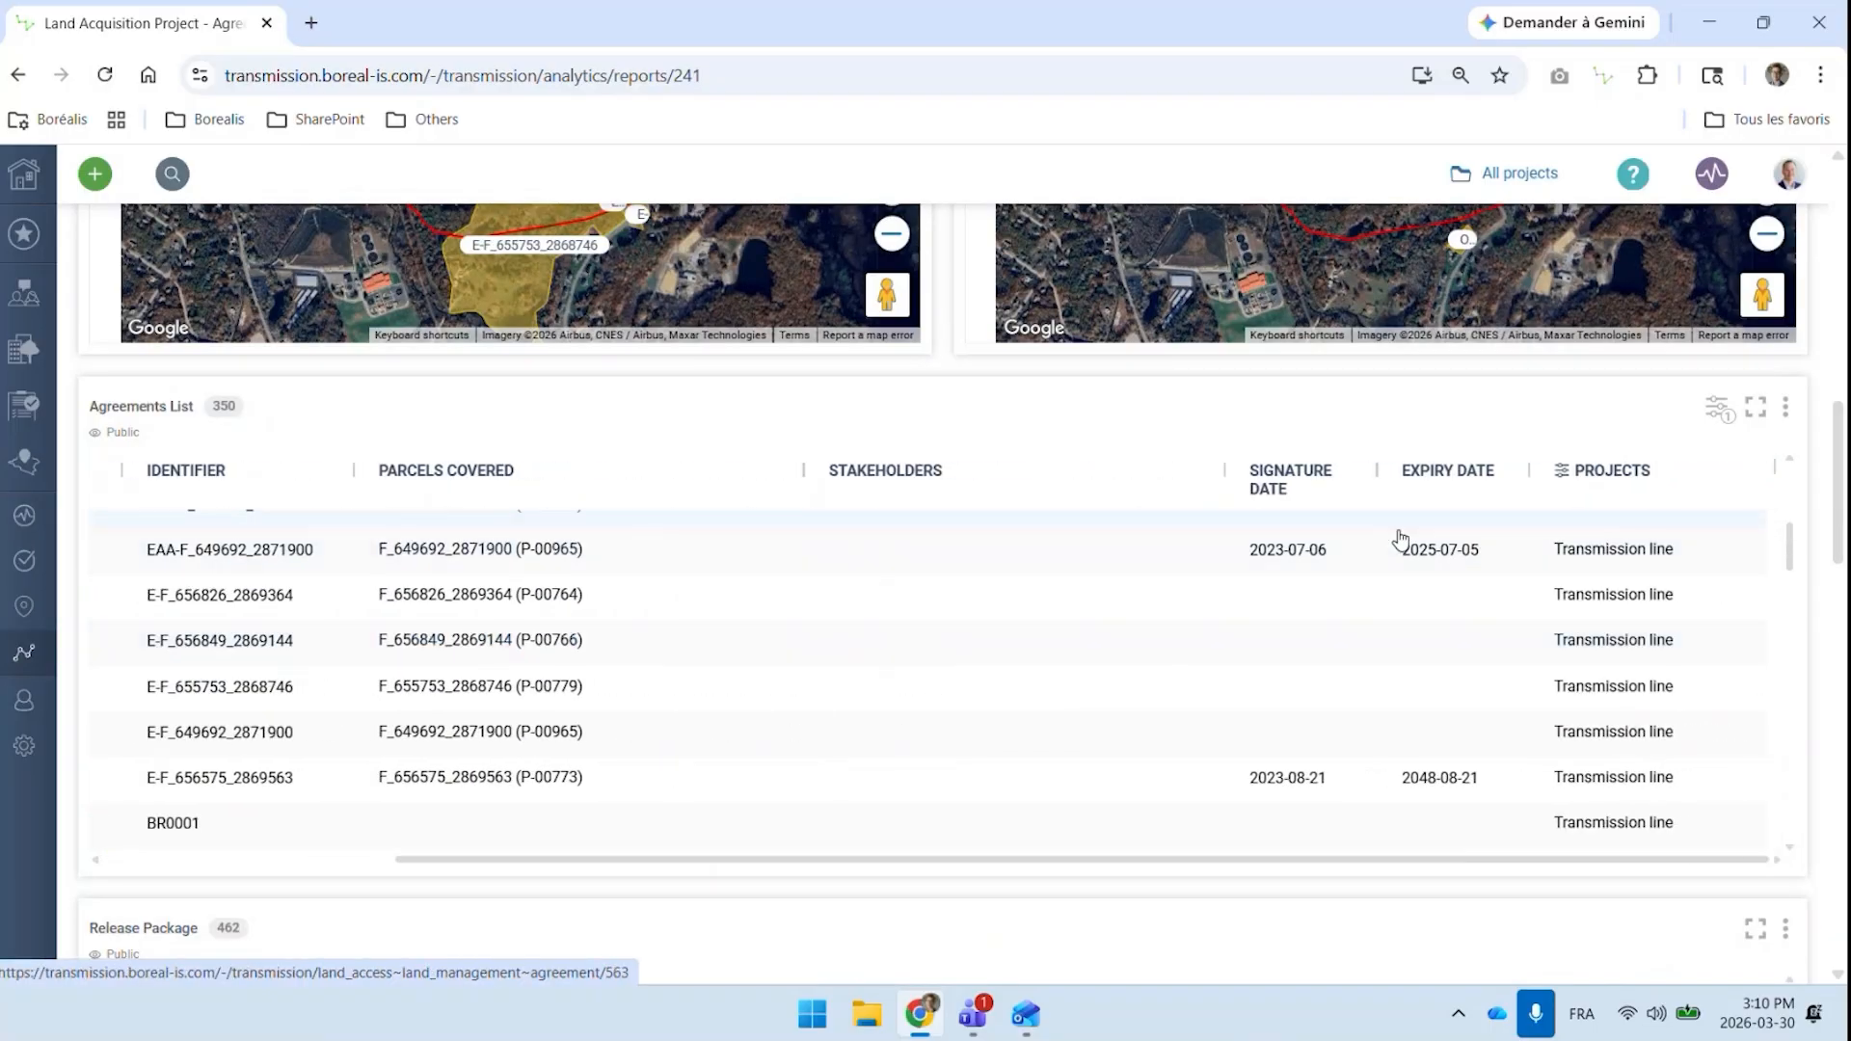
scroll(1375, 541, "up", 6)
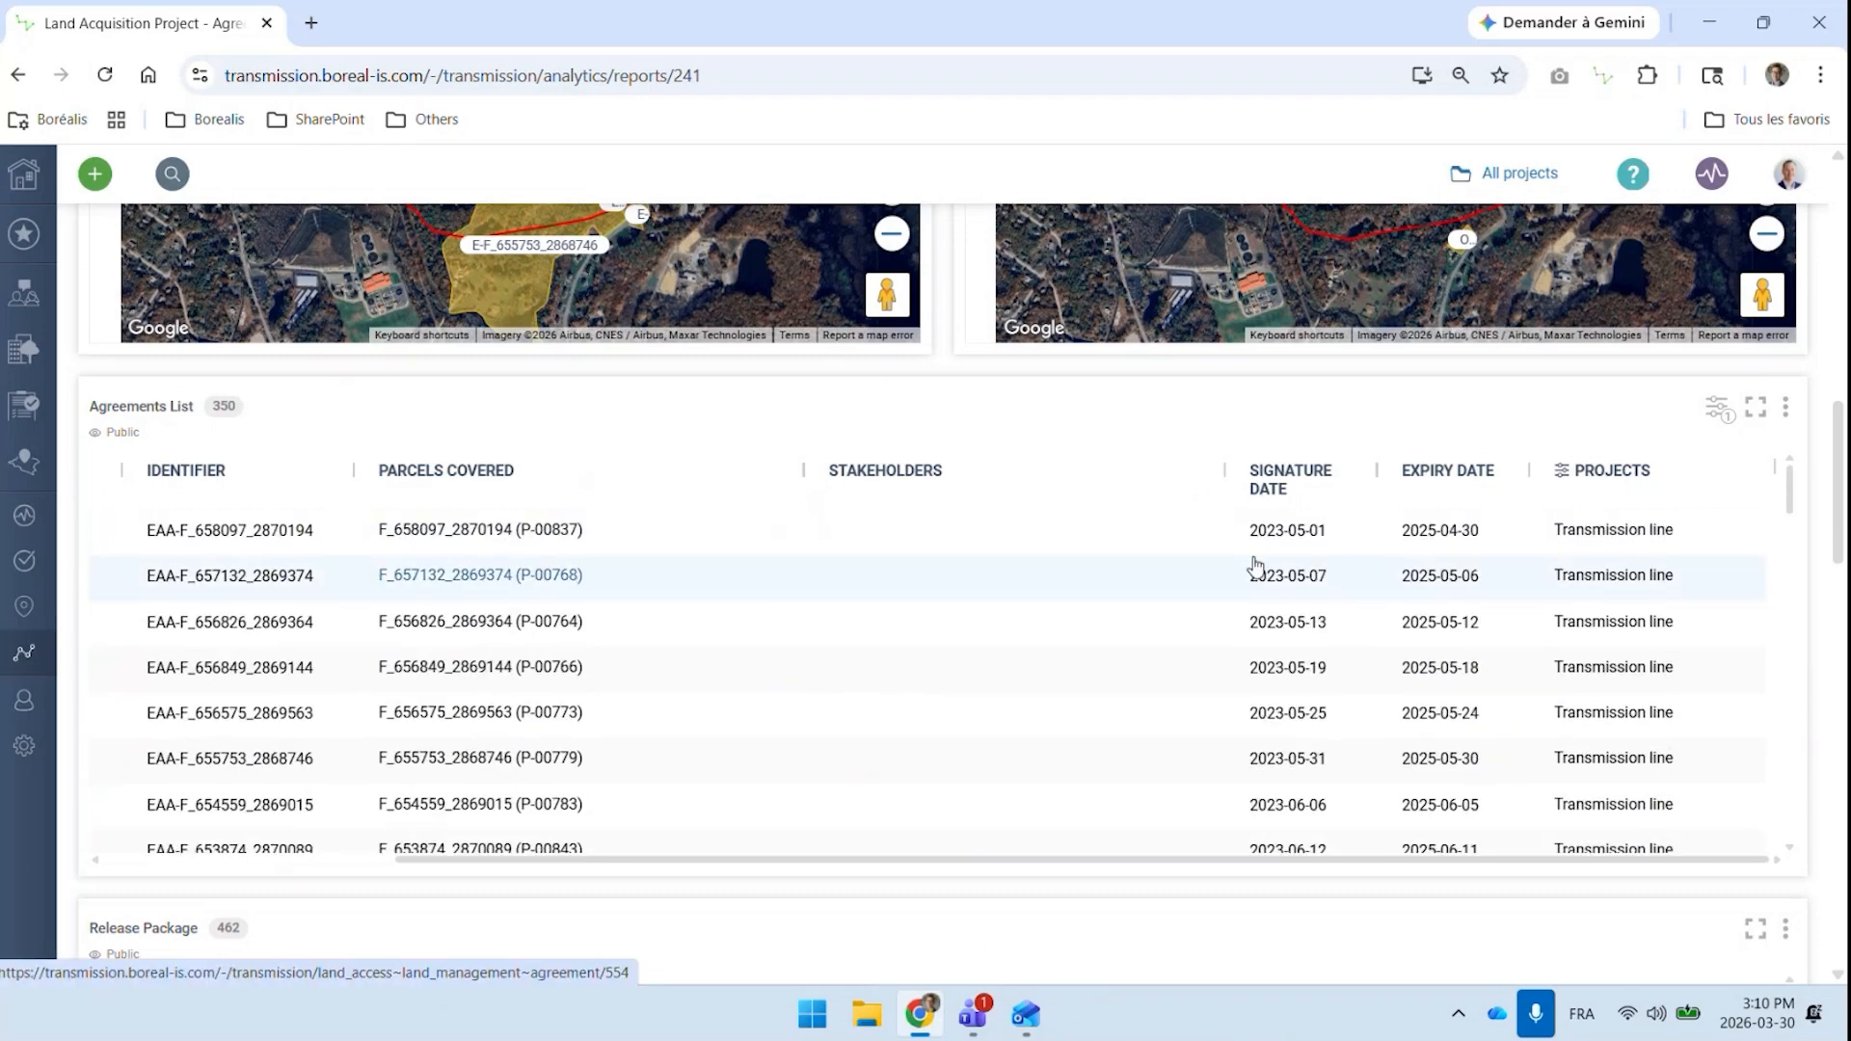
scroll(1255, 567, "left", 4)
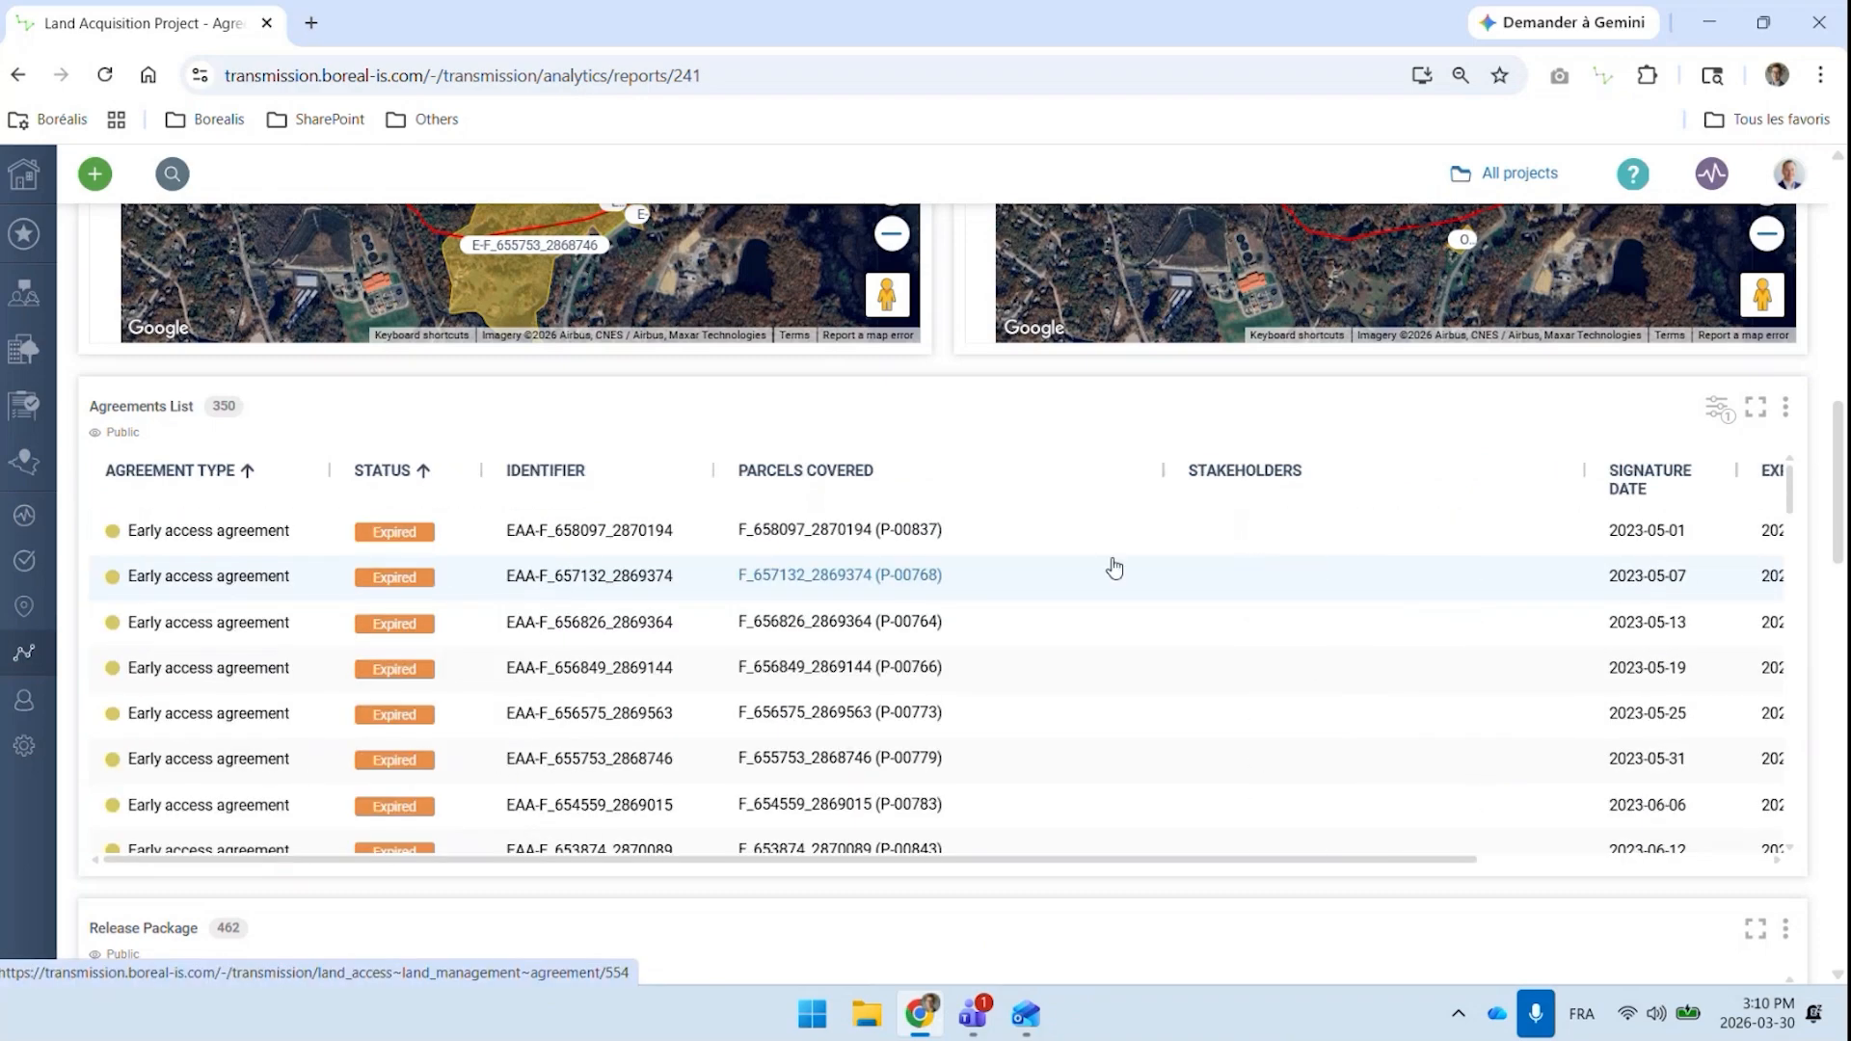
scroll(1101, 562, "down", 3)
scroll(1102, 562, "down", 6)
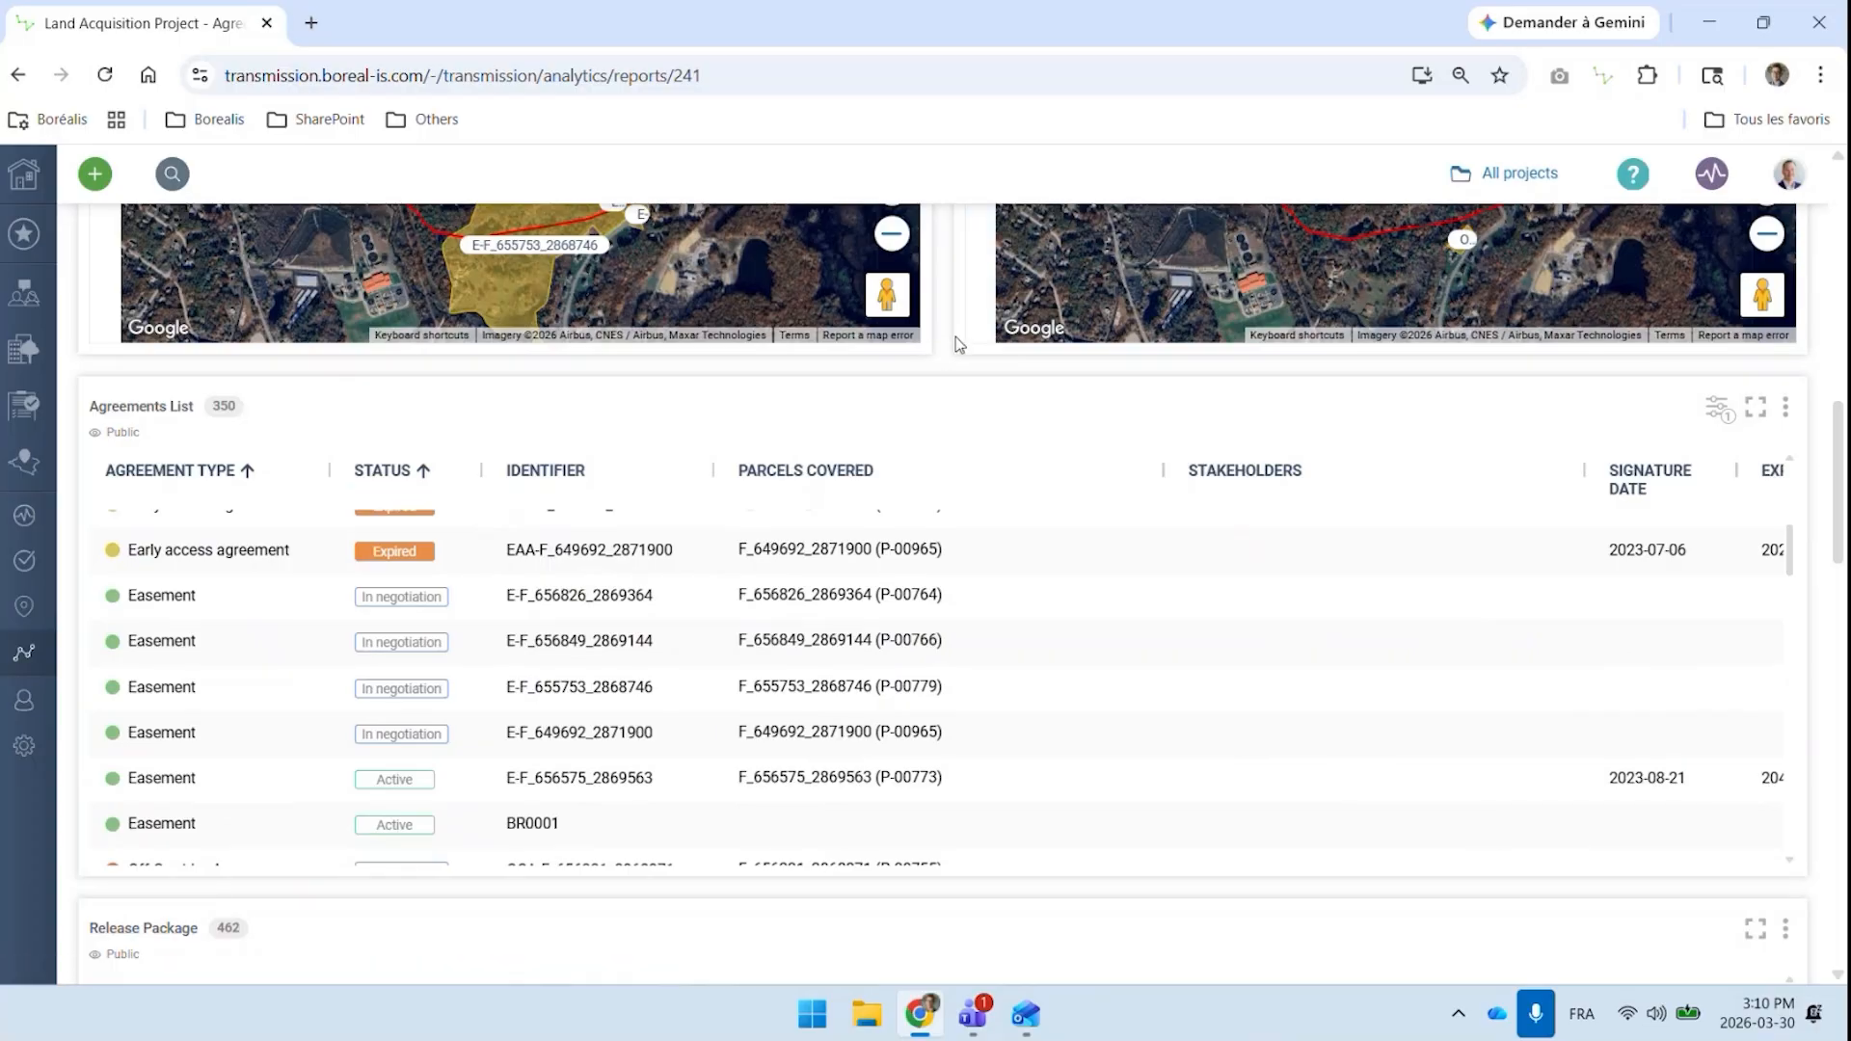
Review the Release Package conditions, the stakeholder contacts list and the Payments chart
scroll(947, 334, "down", 5)
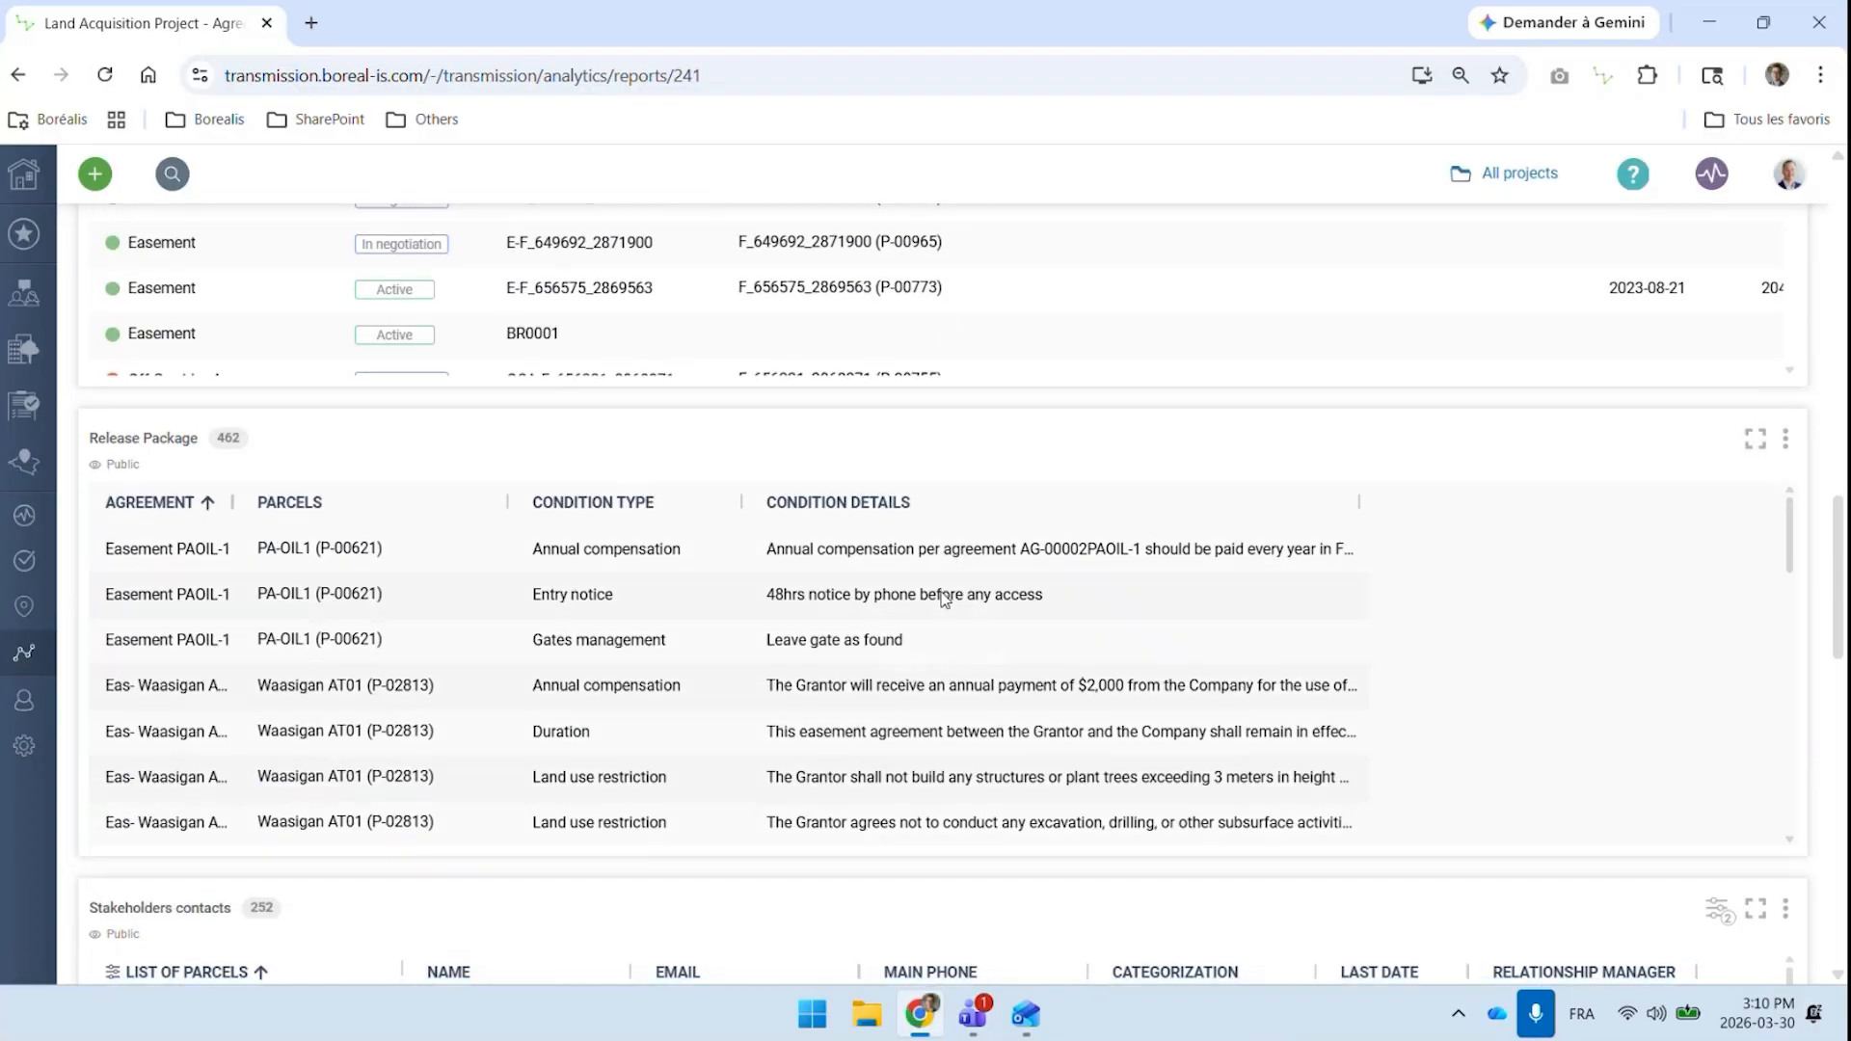
scroll(1066, 592, "down", 5)
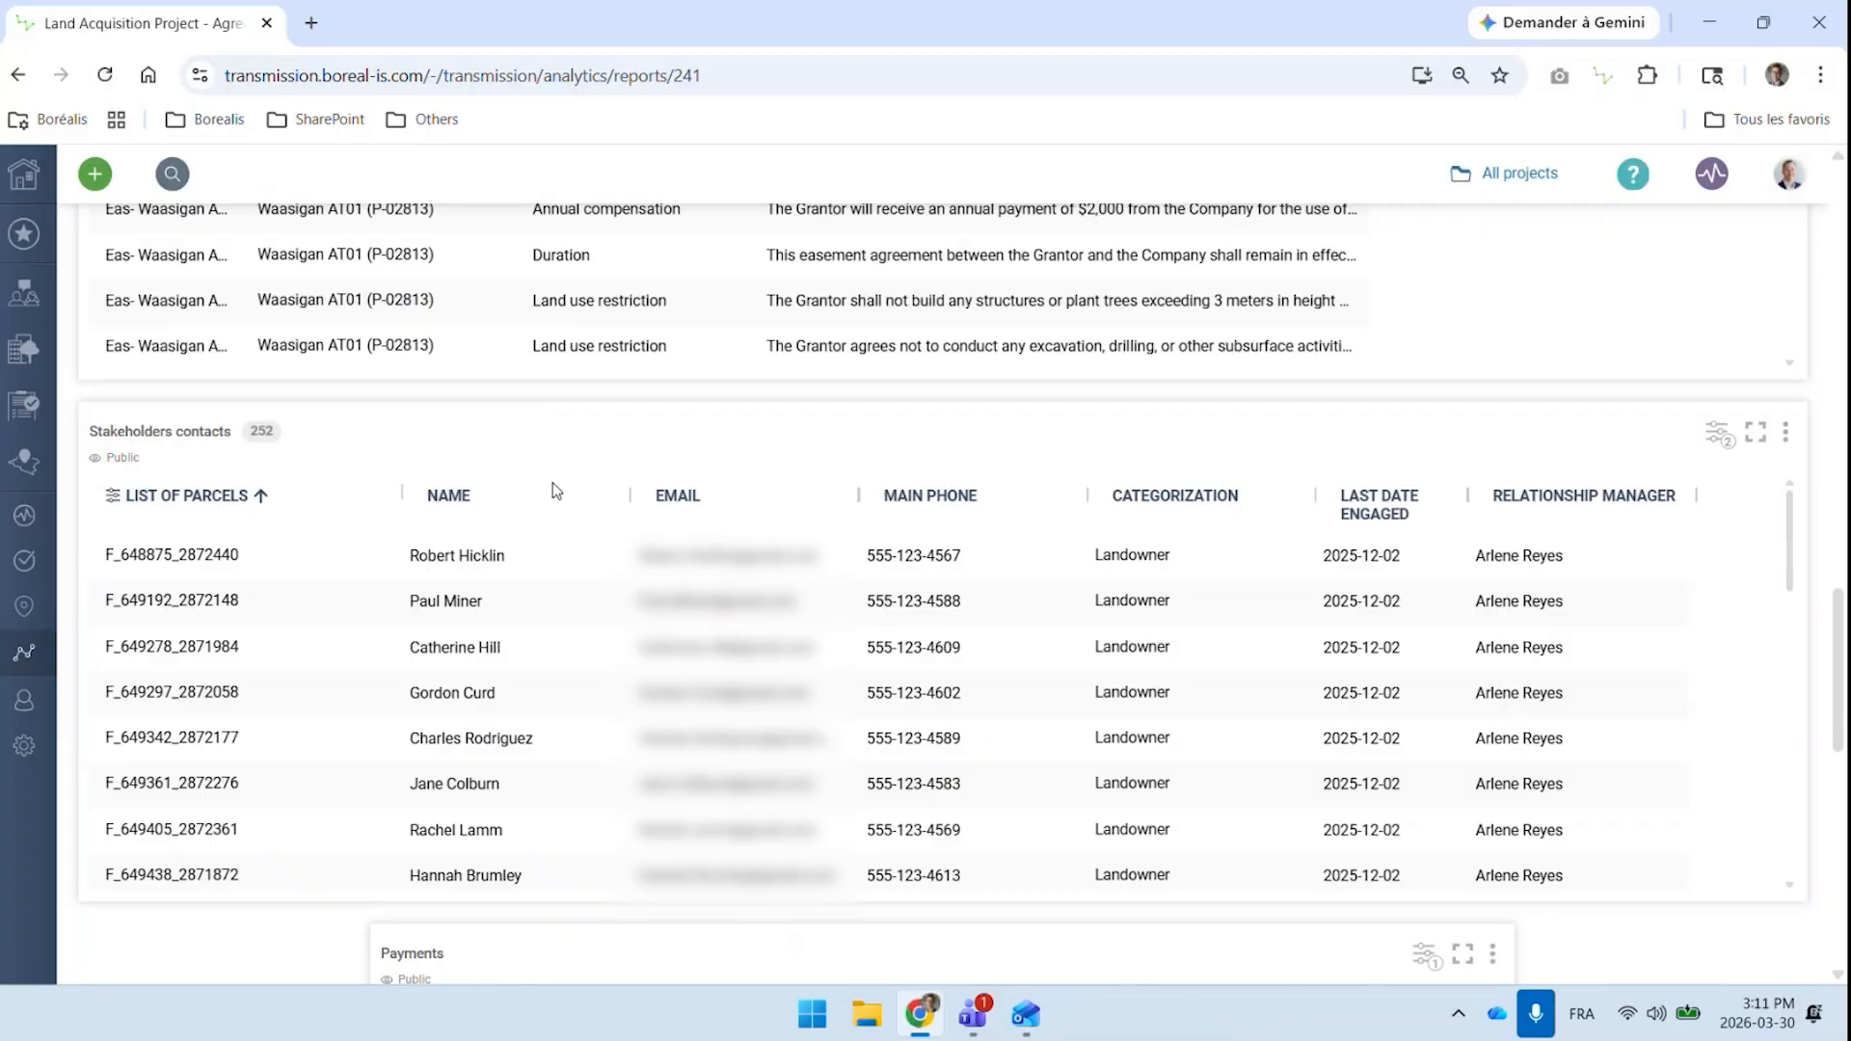
scroll(569, 482, "down", 6)
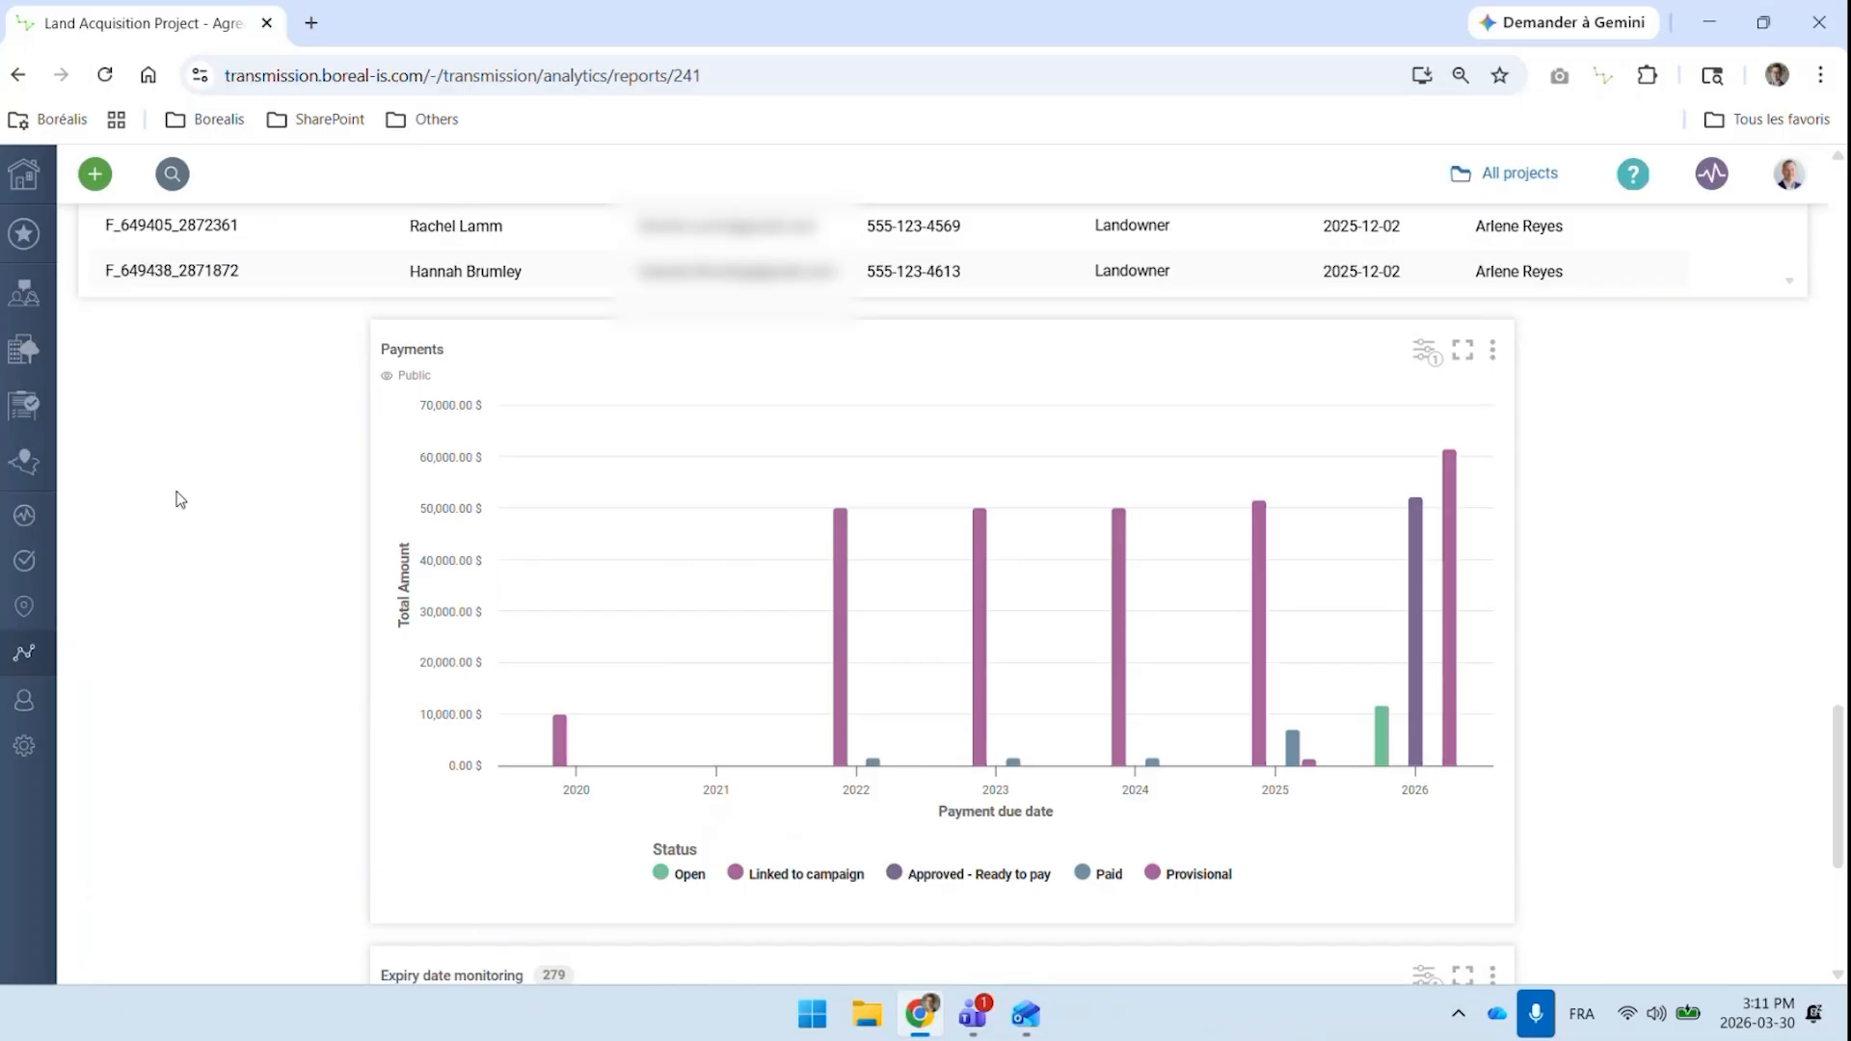
Open the full map page and display its base map options
scroll(176, 499, "up", 10)
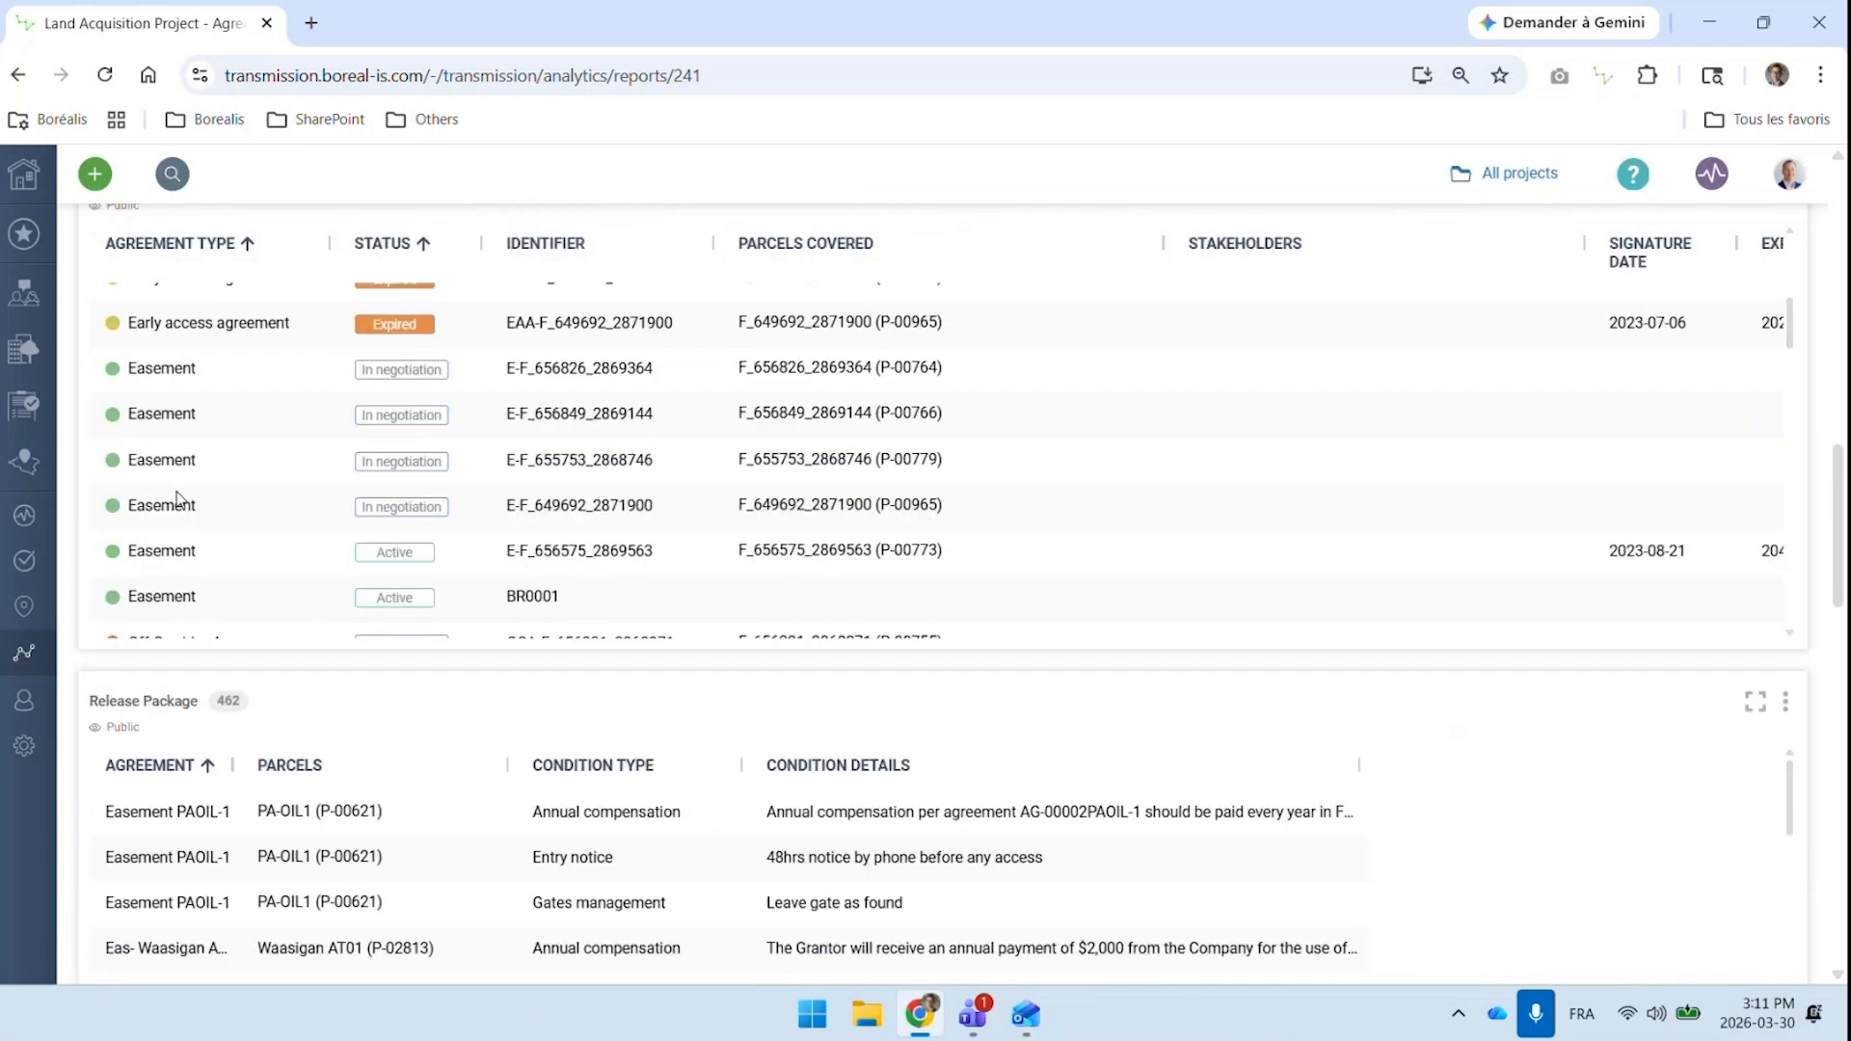
scroll(177, 498, "up", 10)
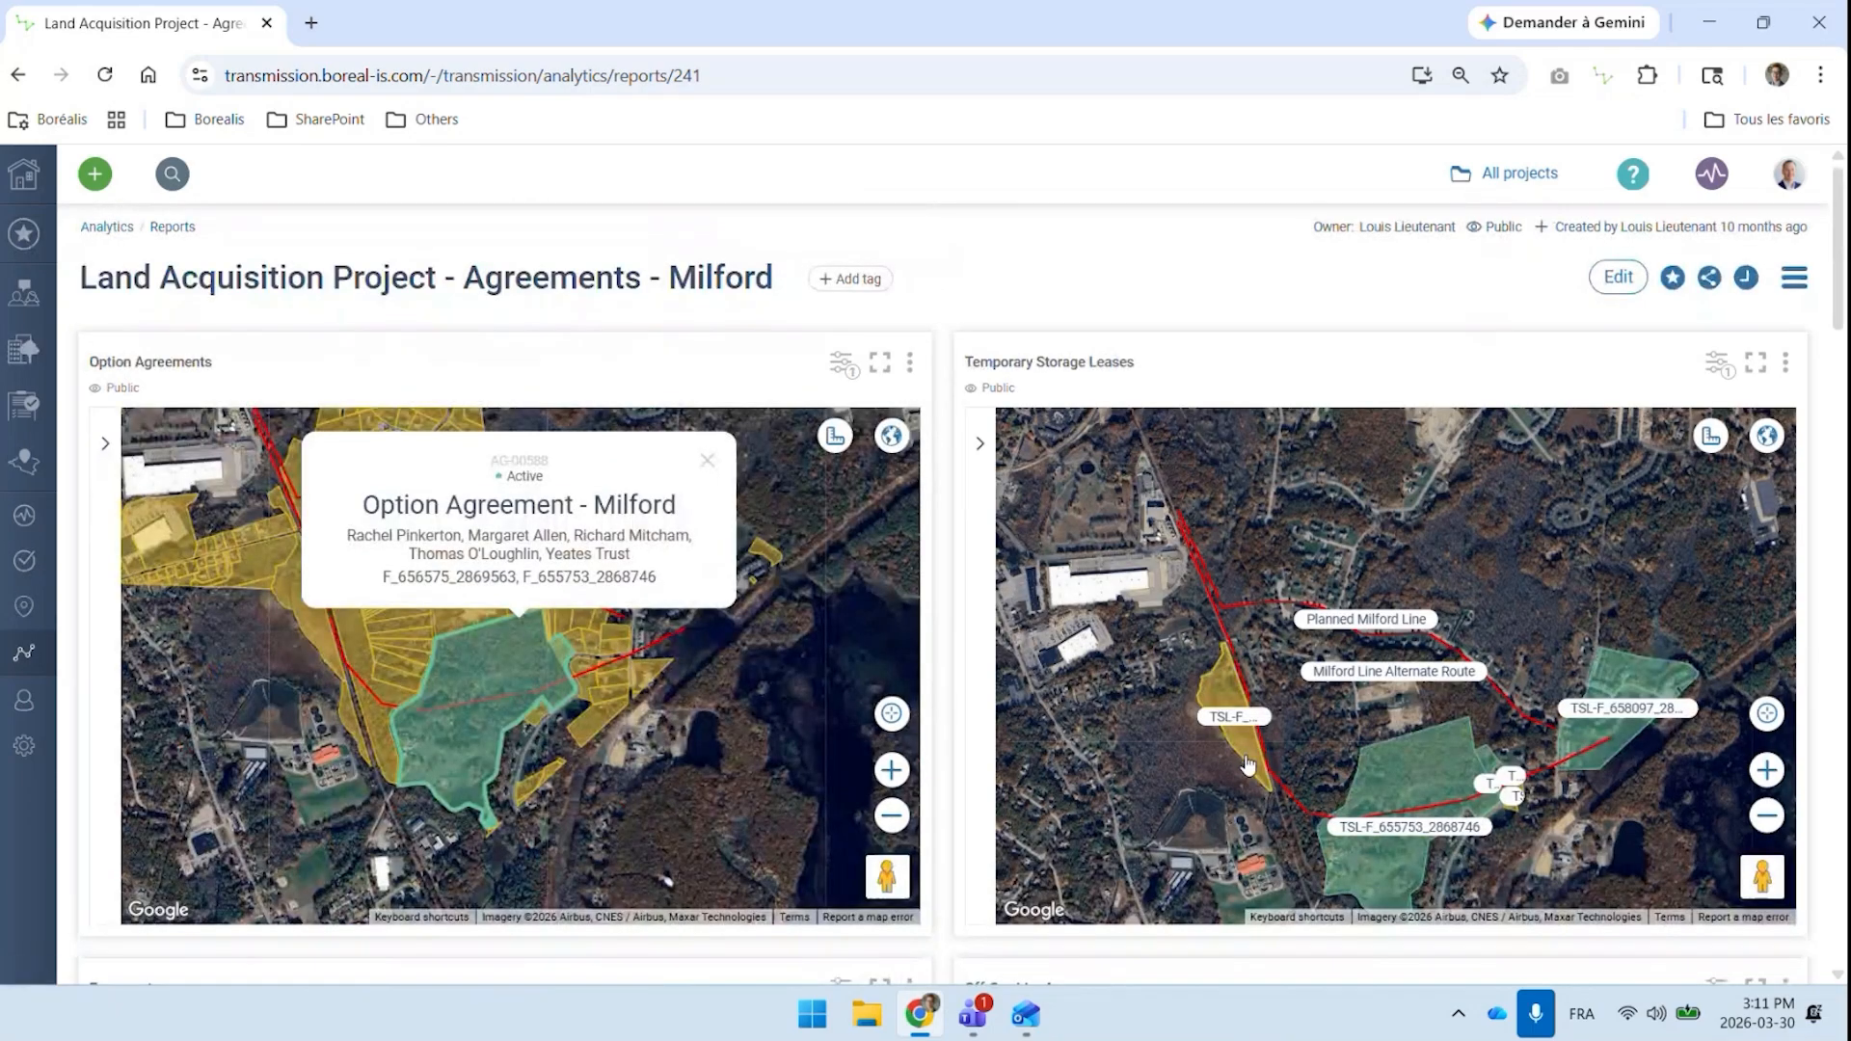
left_click(40, 613)
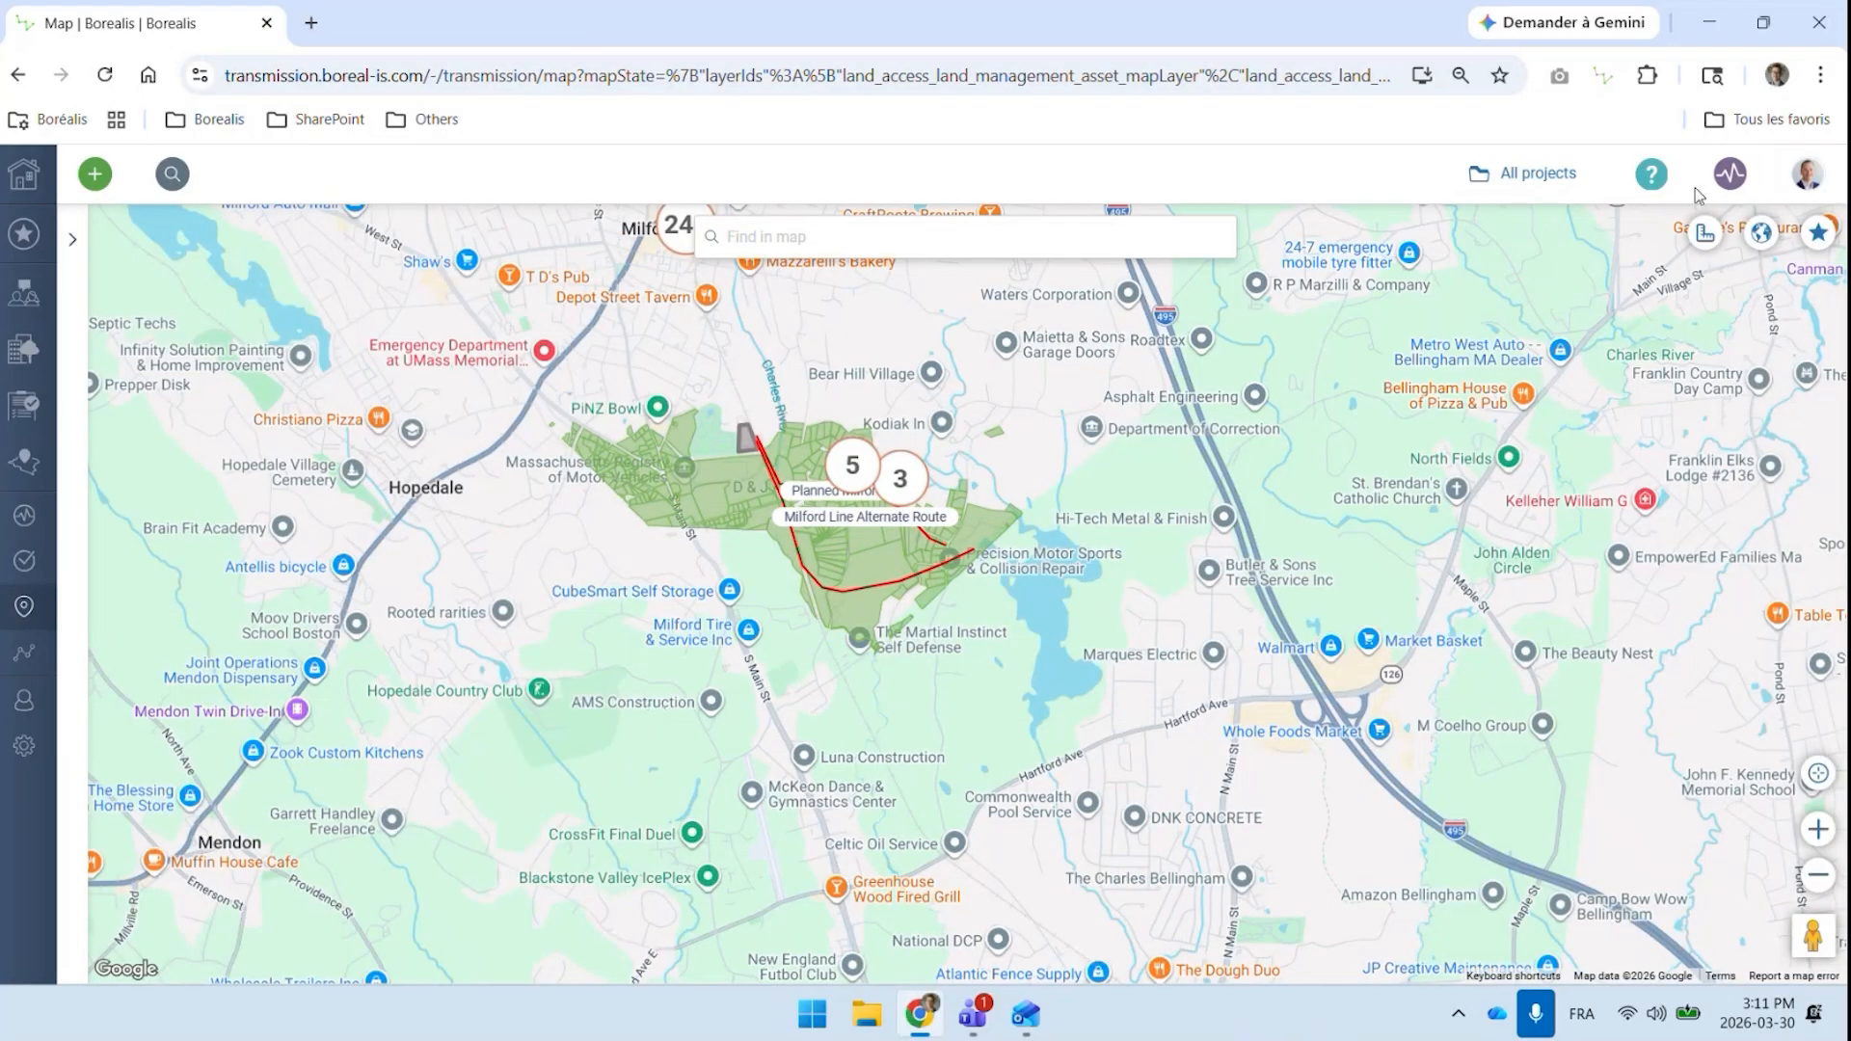
left_click(1762, 236)
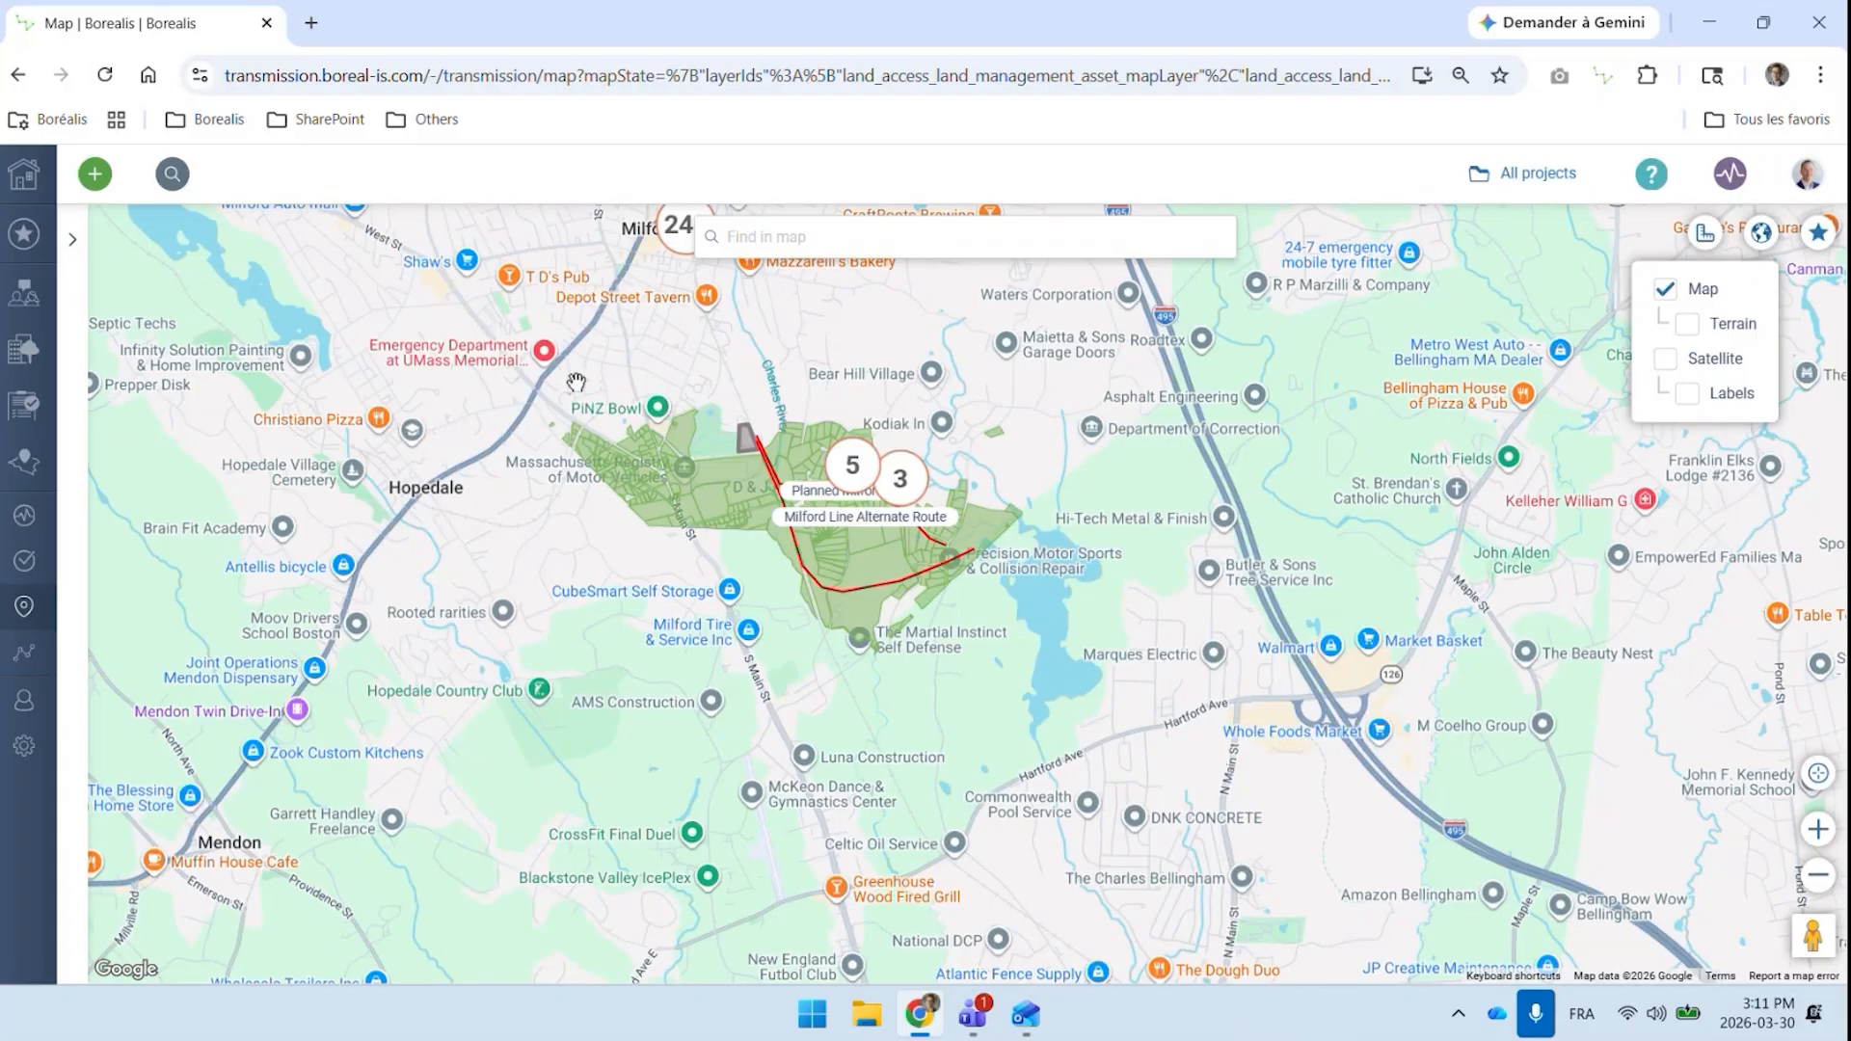
Examine the parcels and the planned and alternate Milford line routes on the map
scroll(576, 383, "up", 1)
scroll(576, 383, "up", 2)
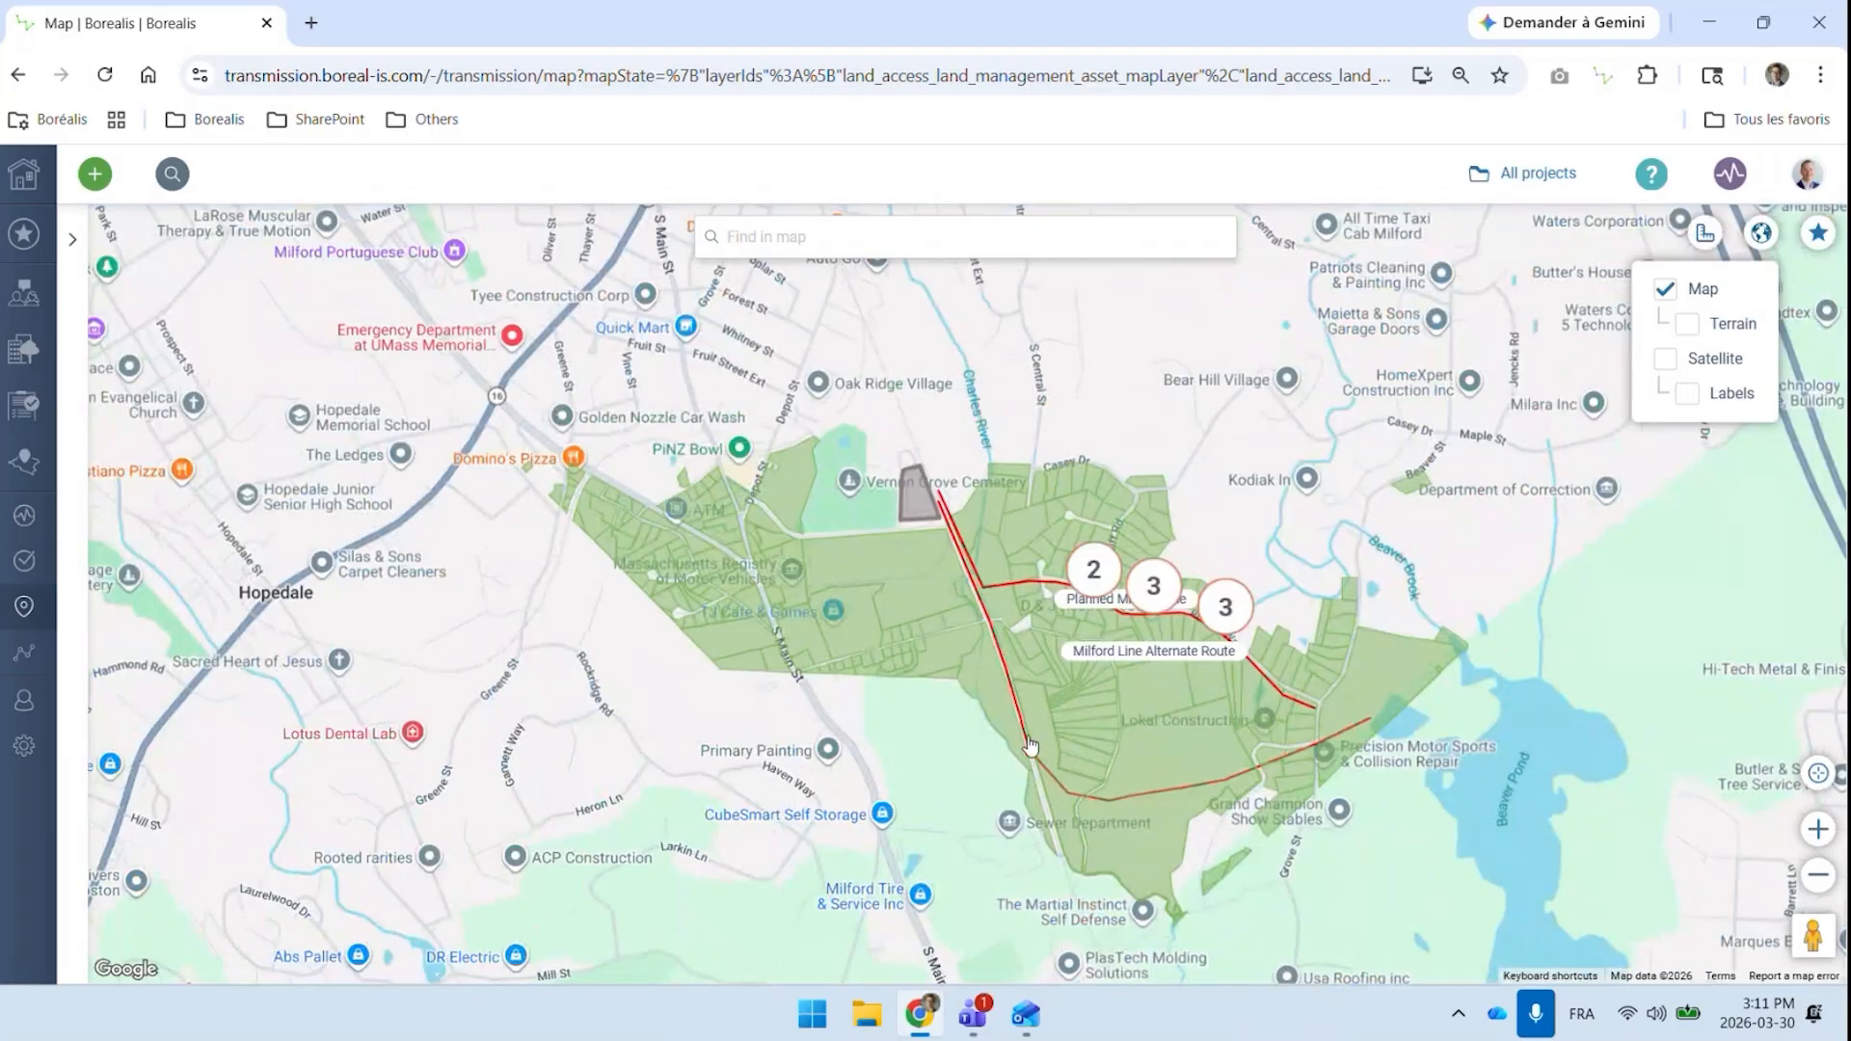
left_click(916, 517)
left_click(804, 661)
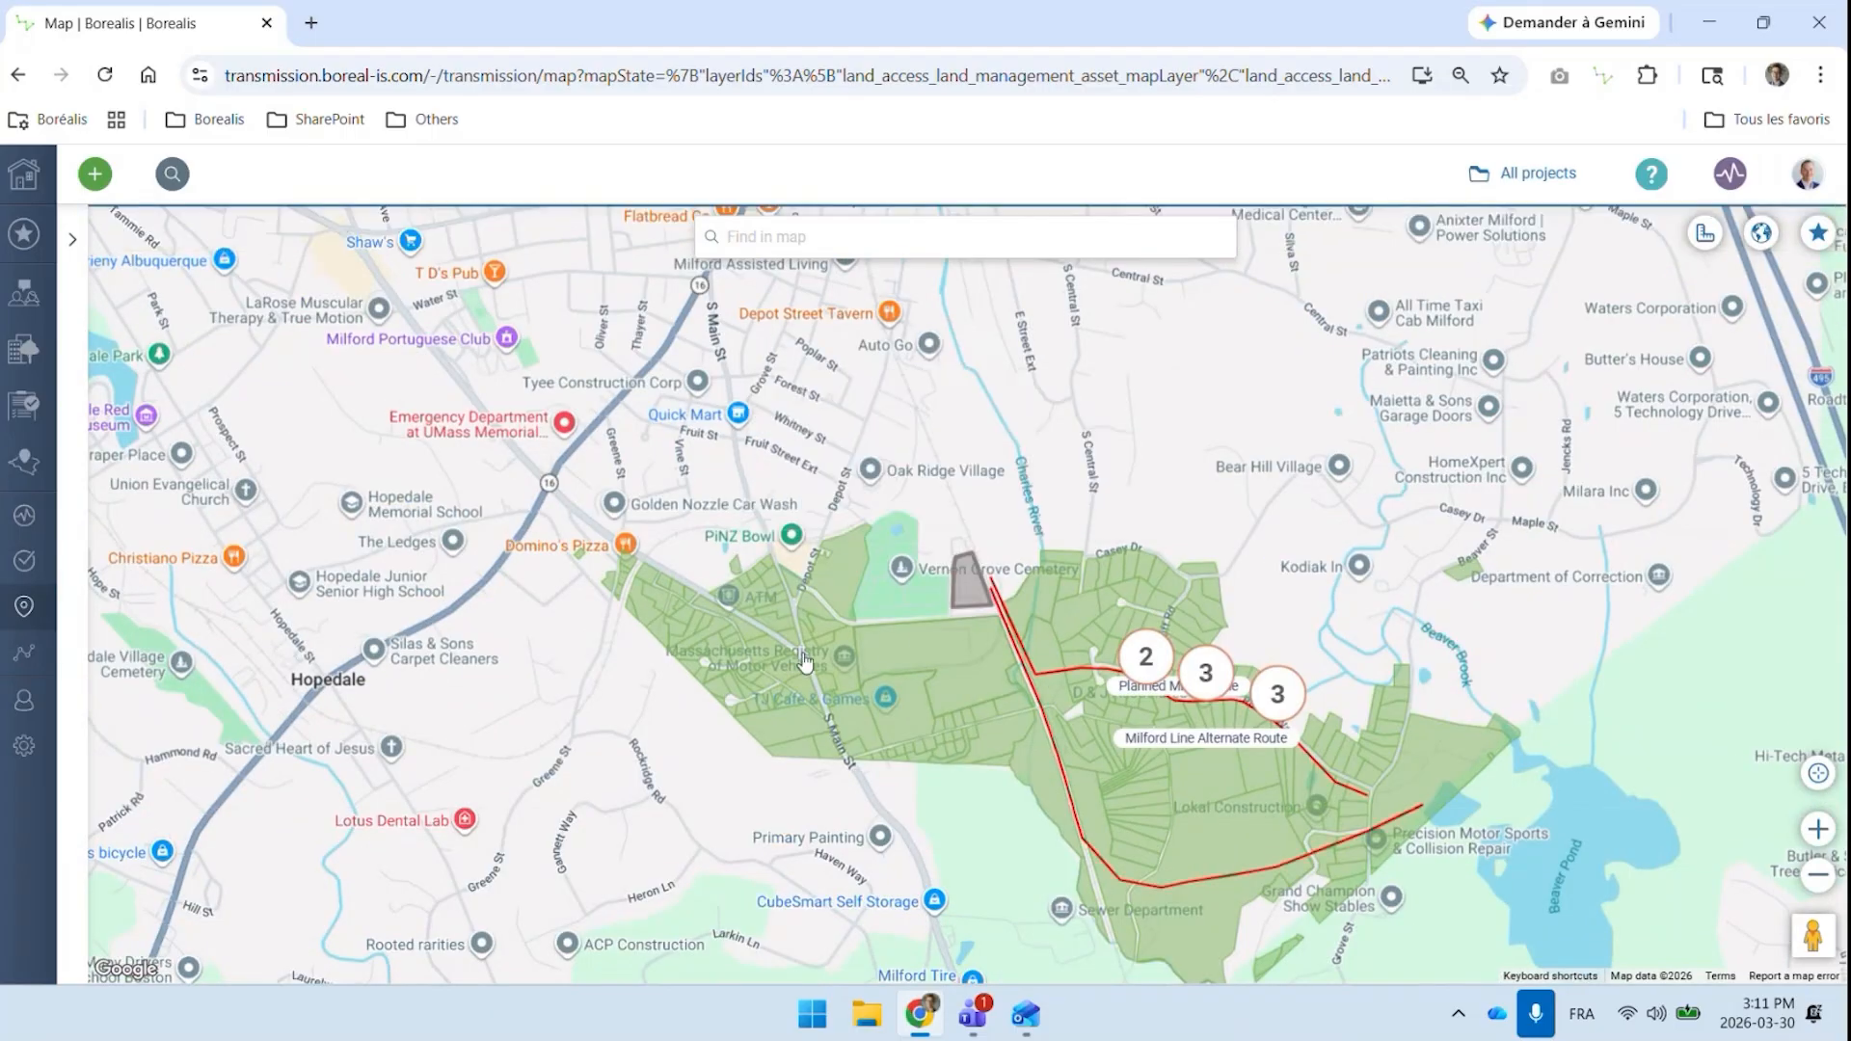
left_click_drag(1582, 686, 1443, 557)
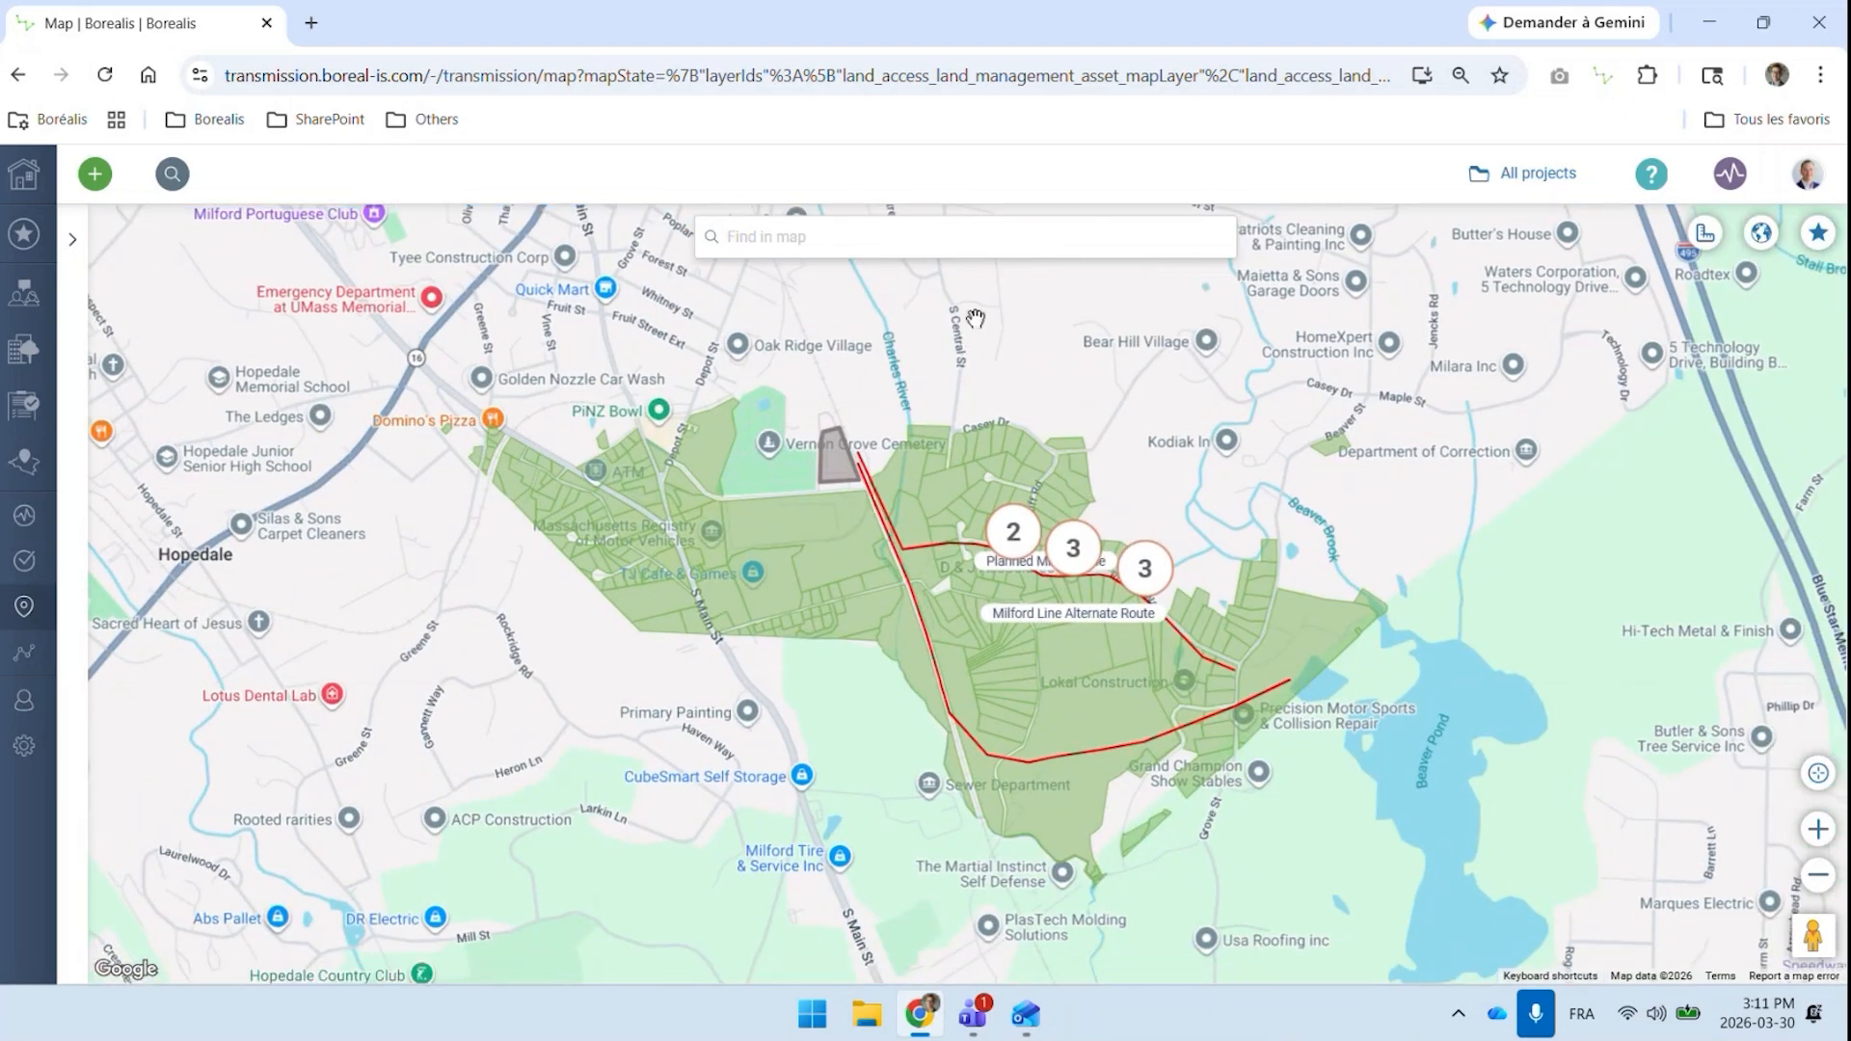
Search the map for "milford", and for an individual stakeholder by name, then dismiss the suggestions
left_click(879, 246)
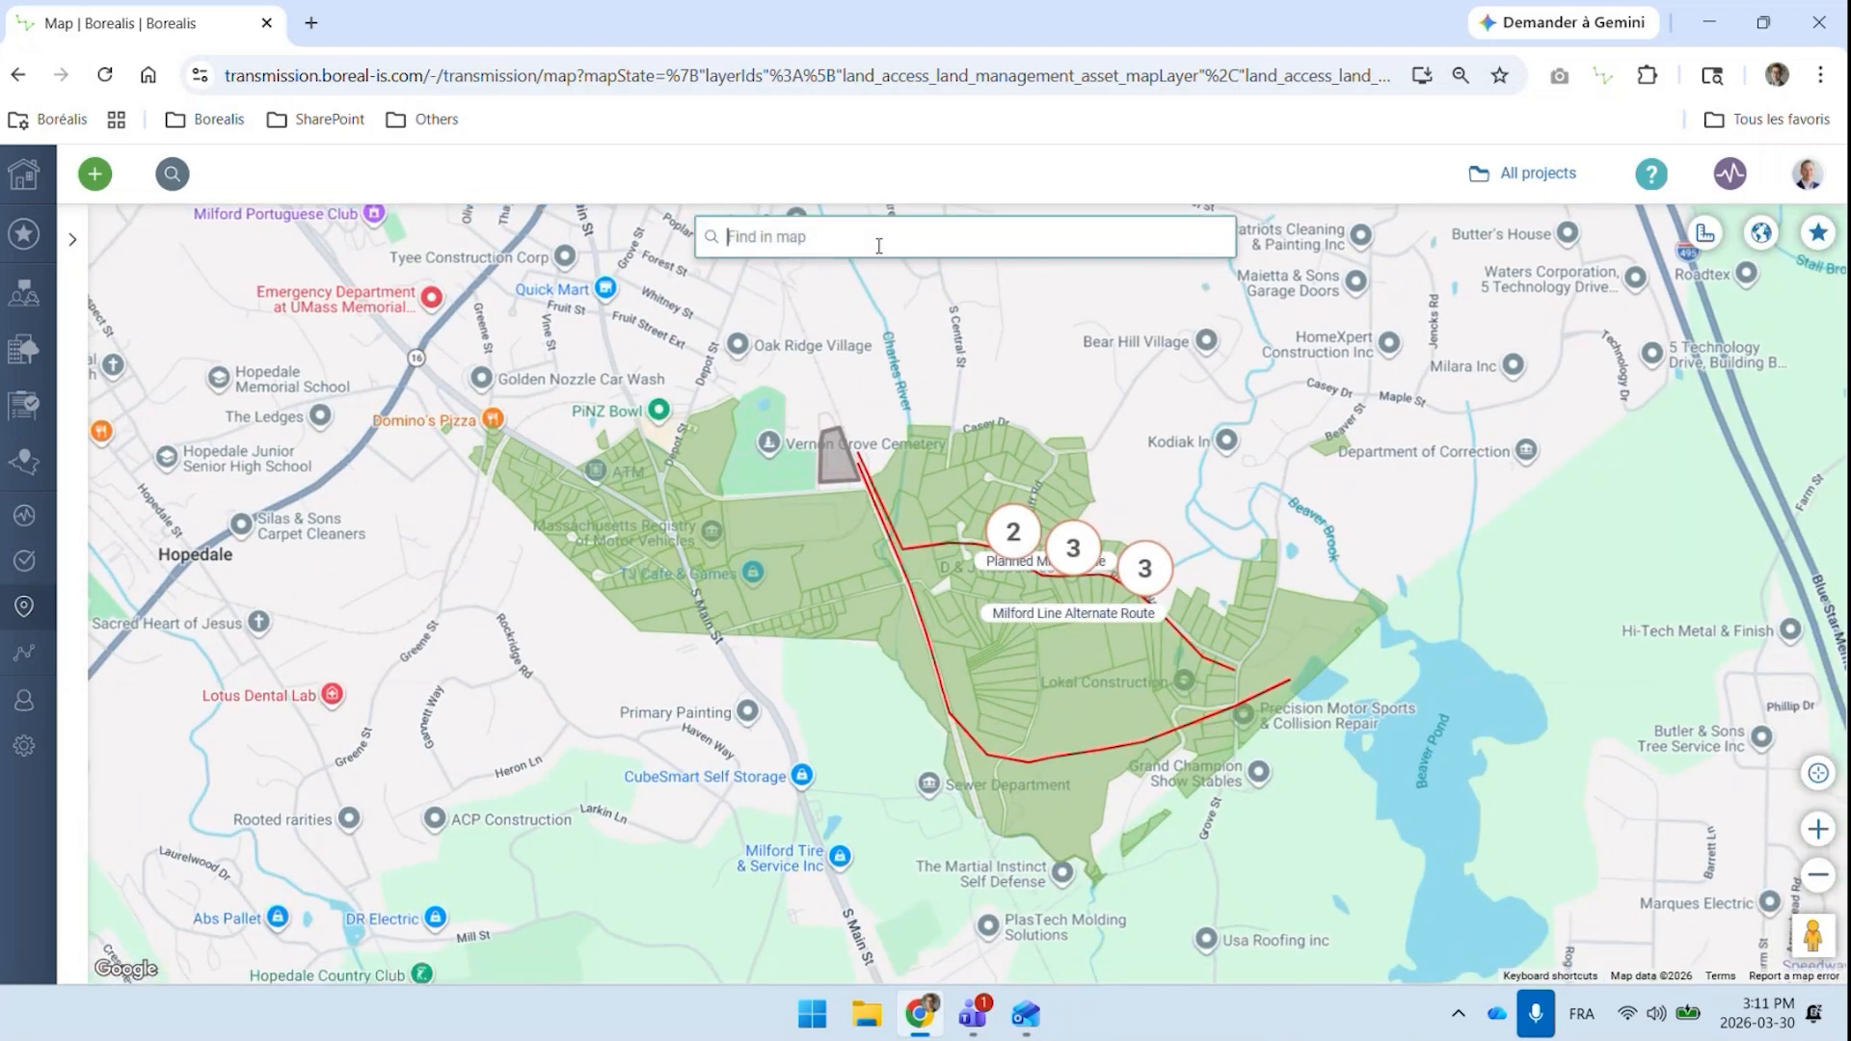
type("milford")
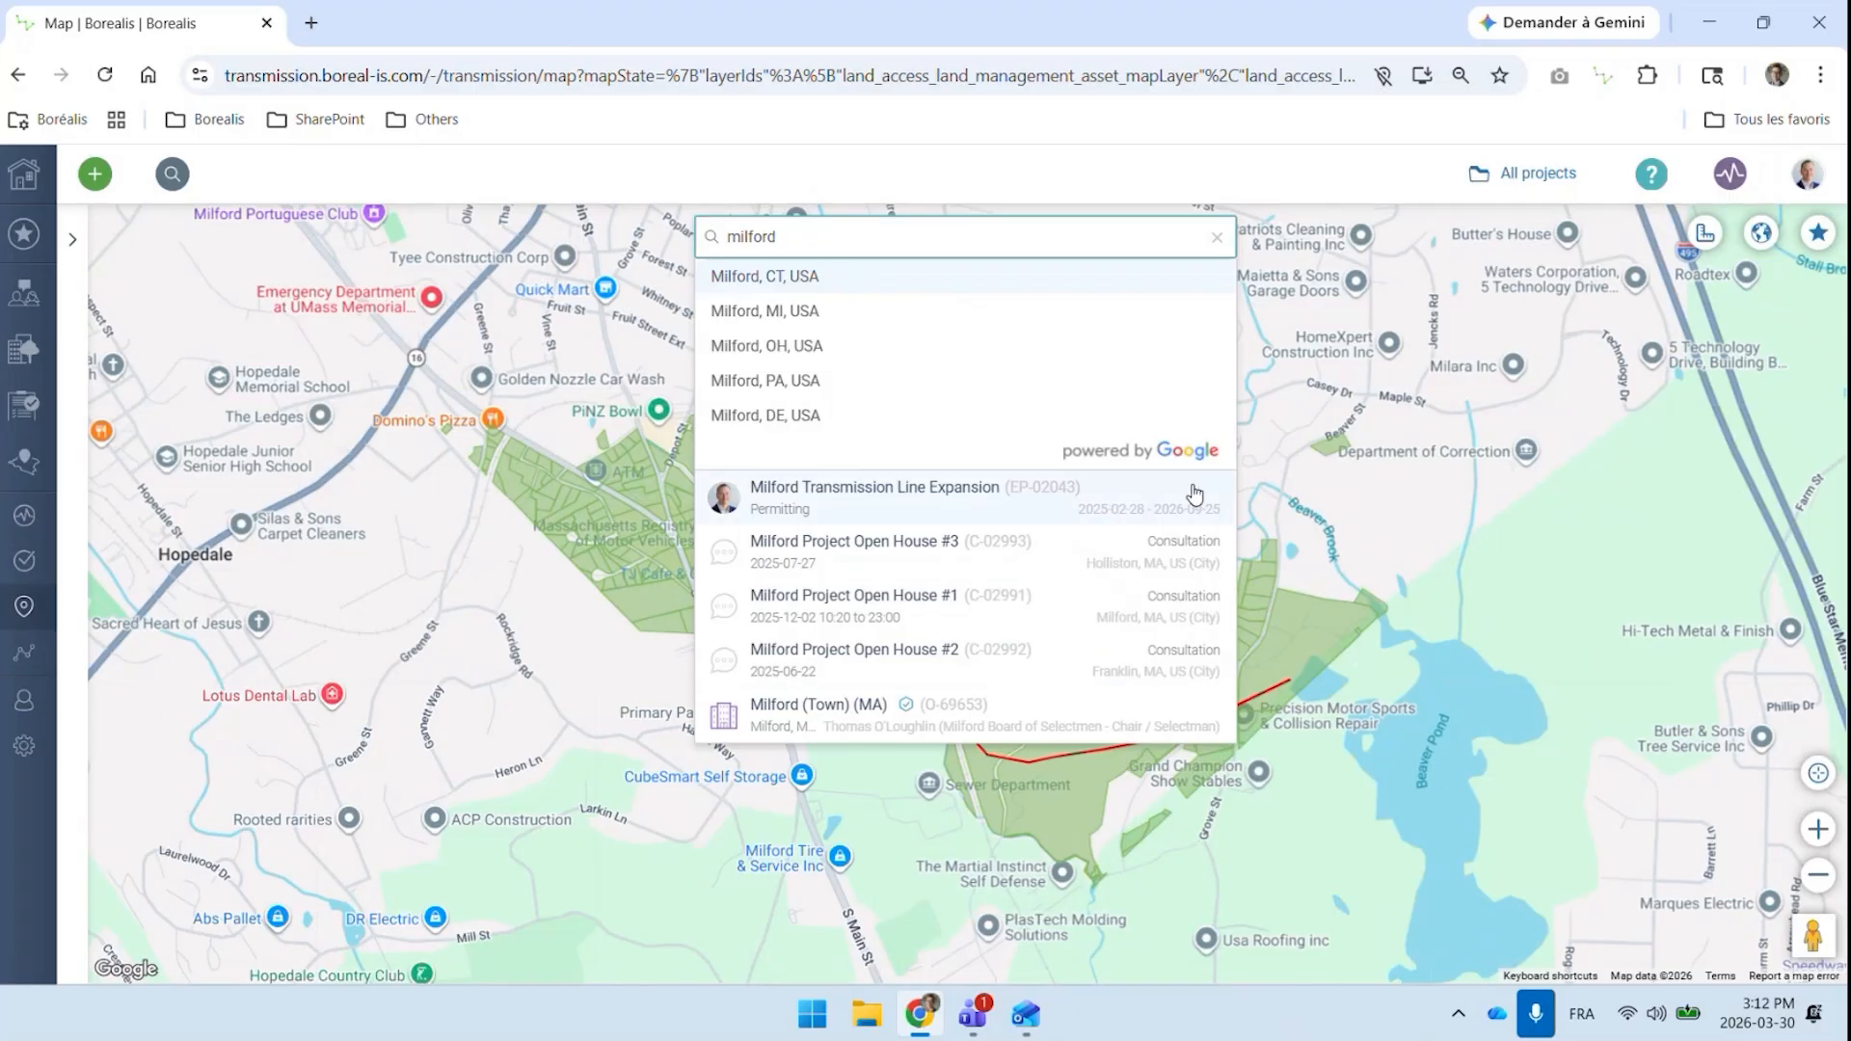
key("ctrl+a")
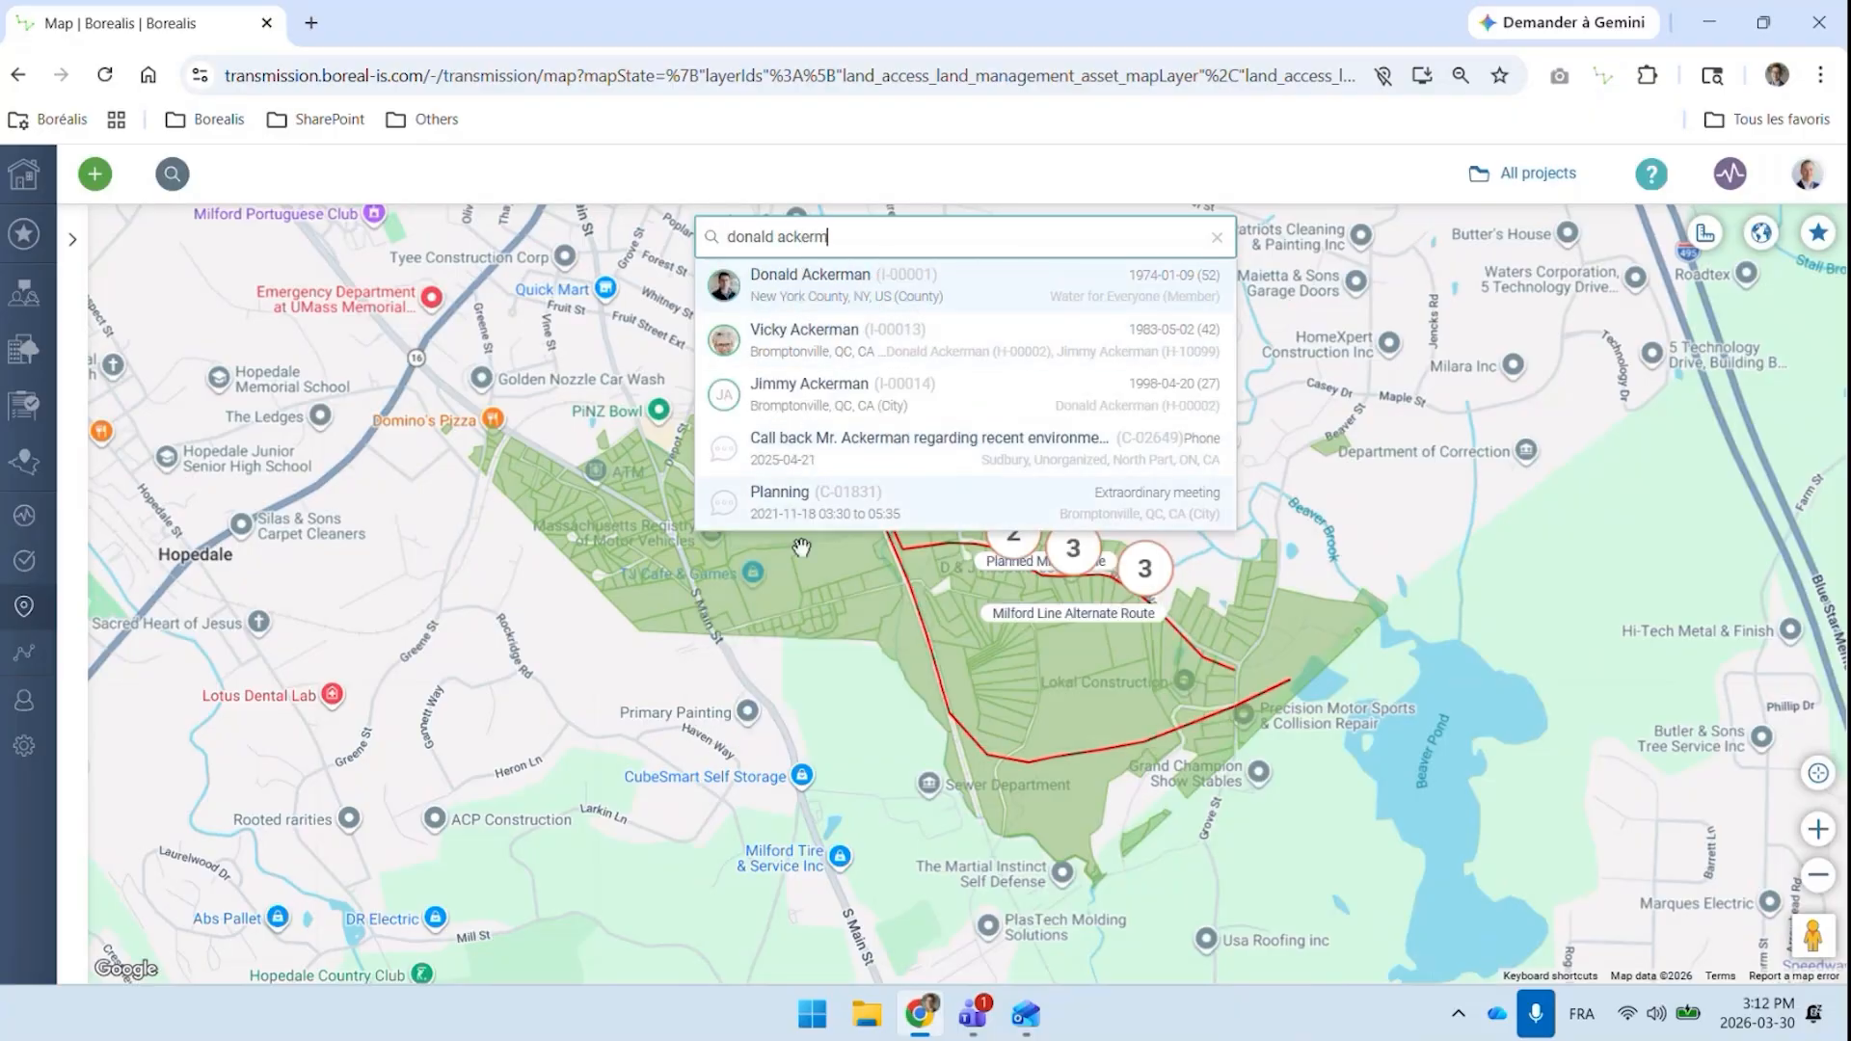
left_click(810, 706)
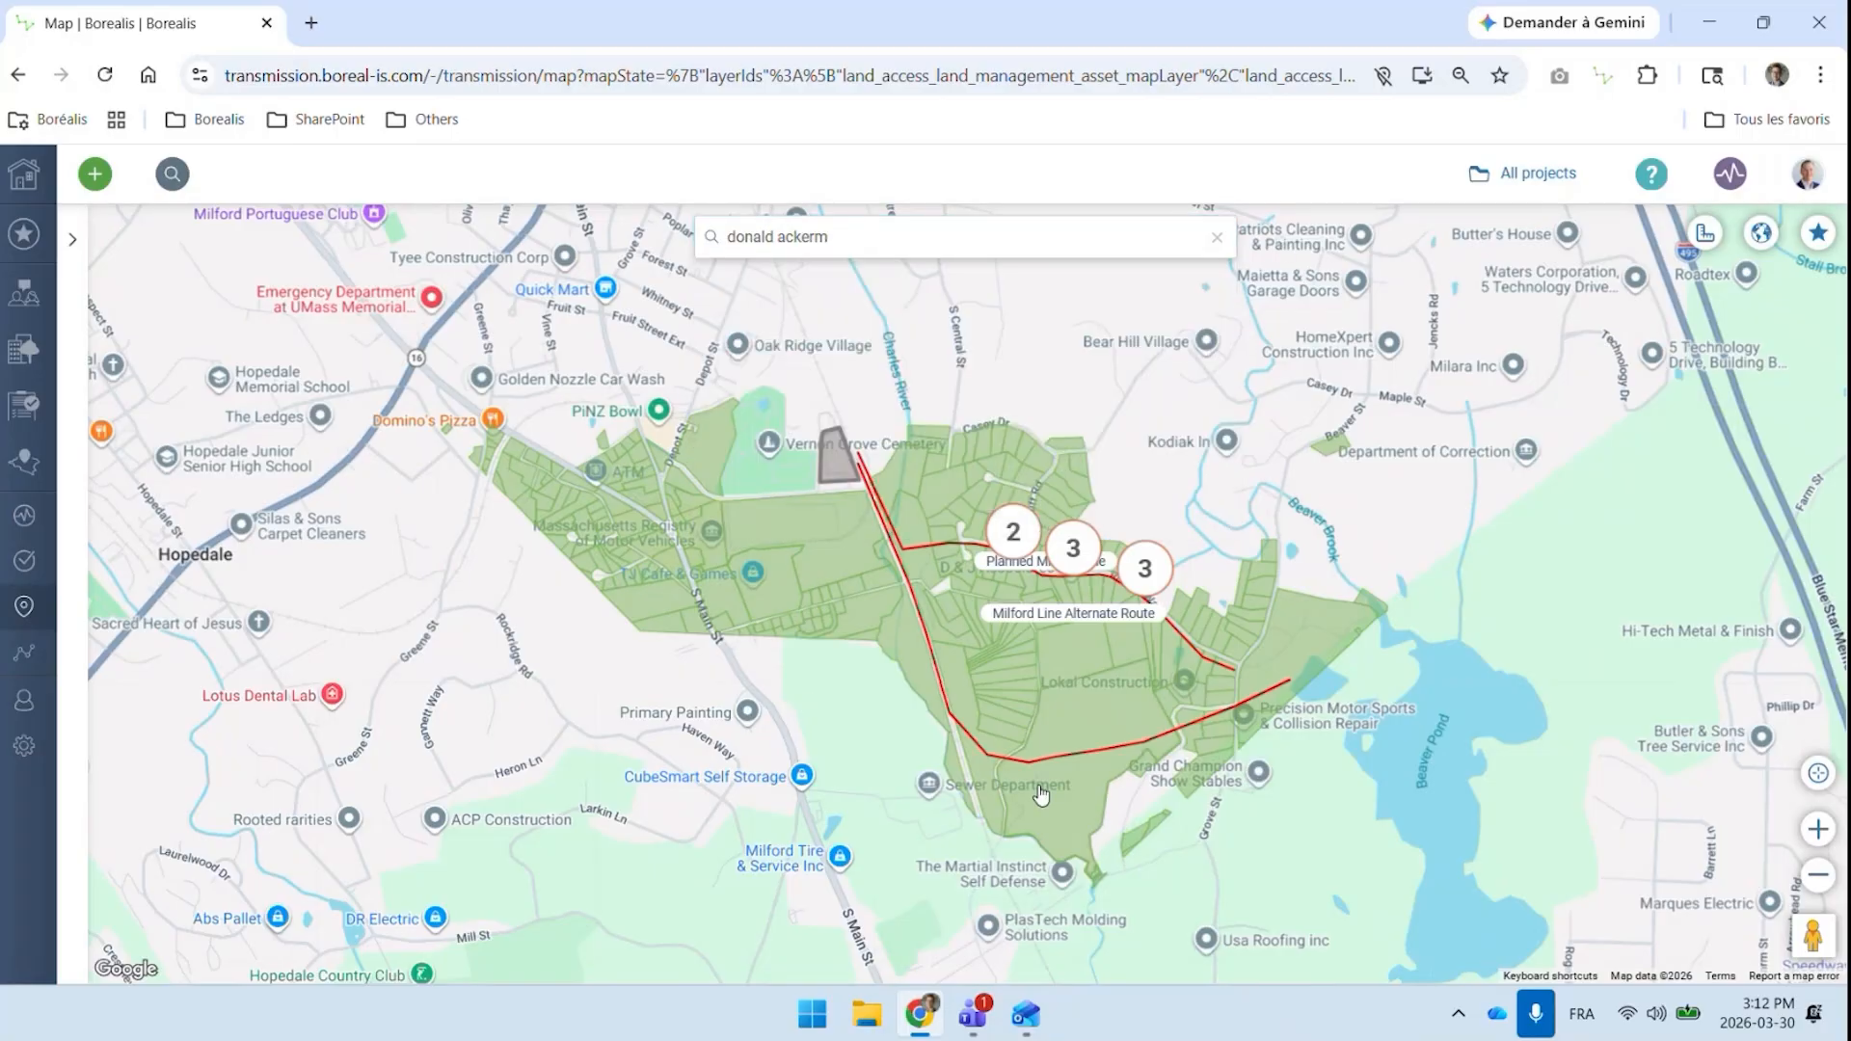
Show the map's layer list and review the sublayers available under Infrastructures
left_click(76, 243)
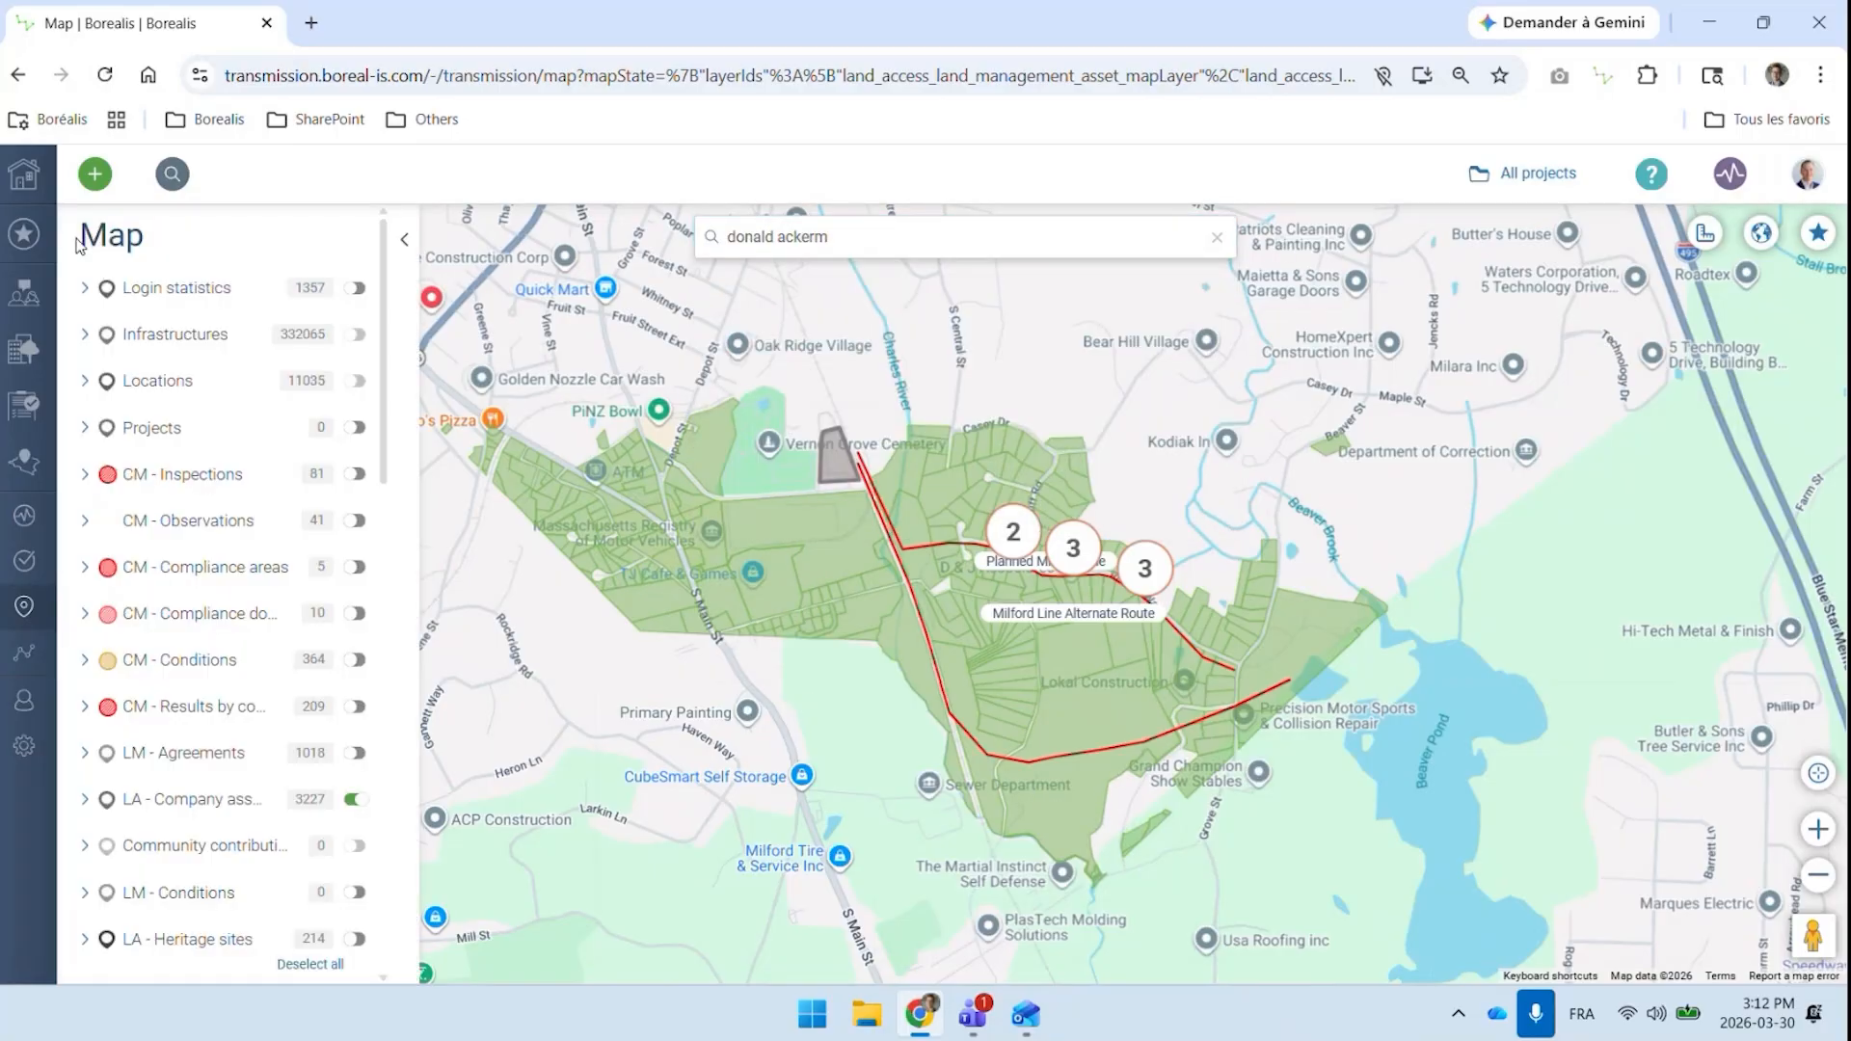
scroll(85, 345, "down", 1)
scroll(87, 346, "up", 1)
left_click(86, 337)
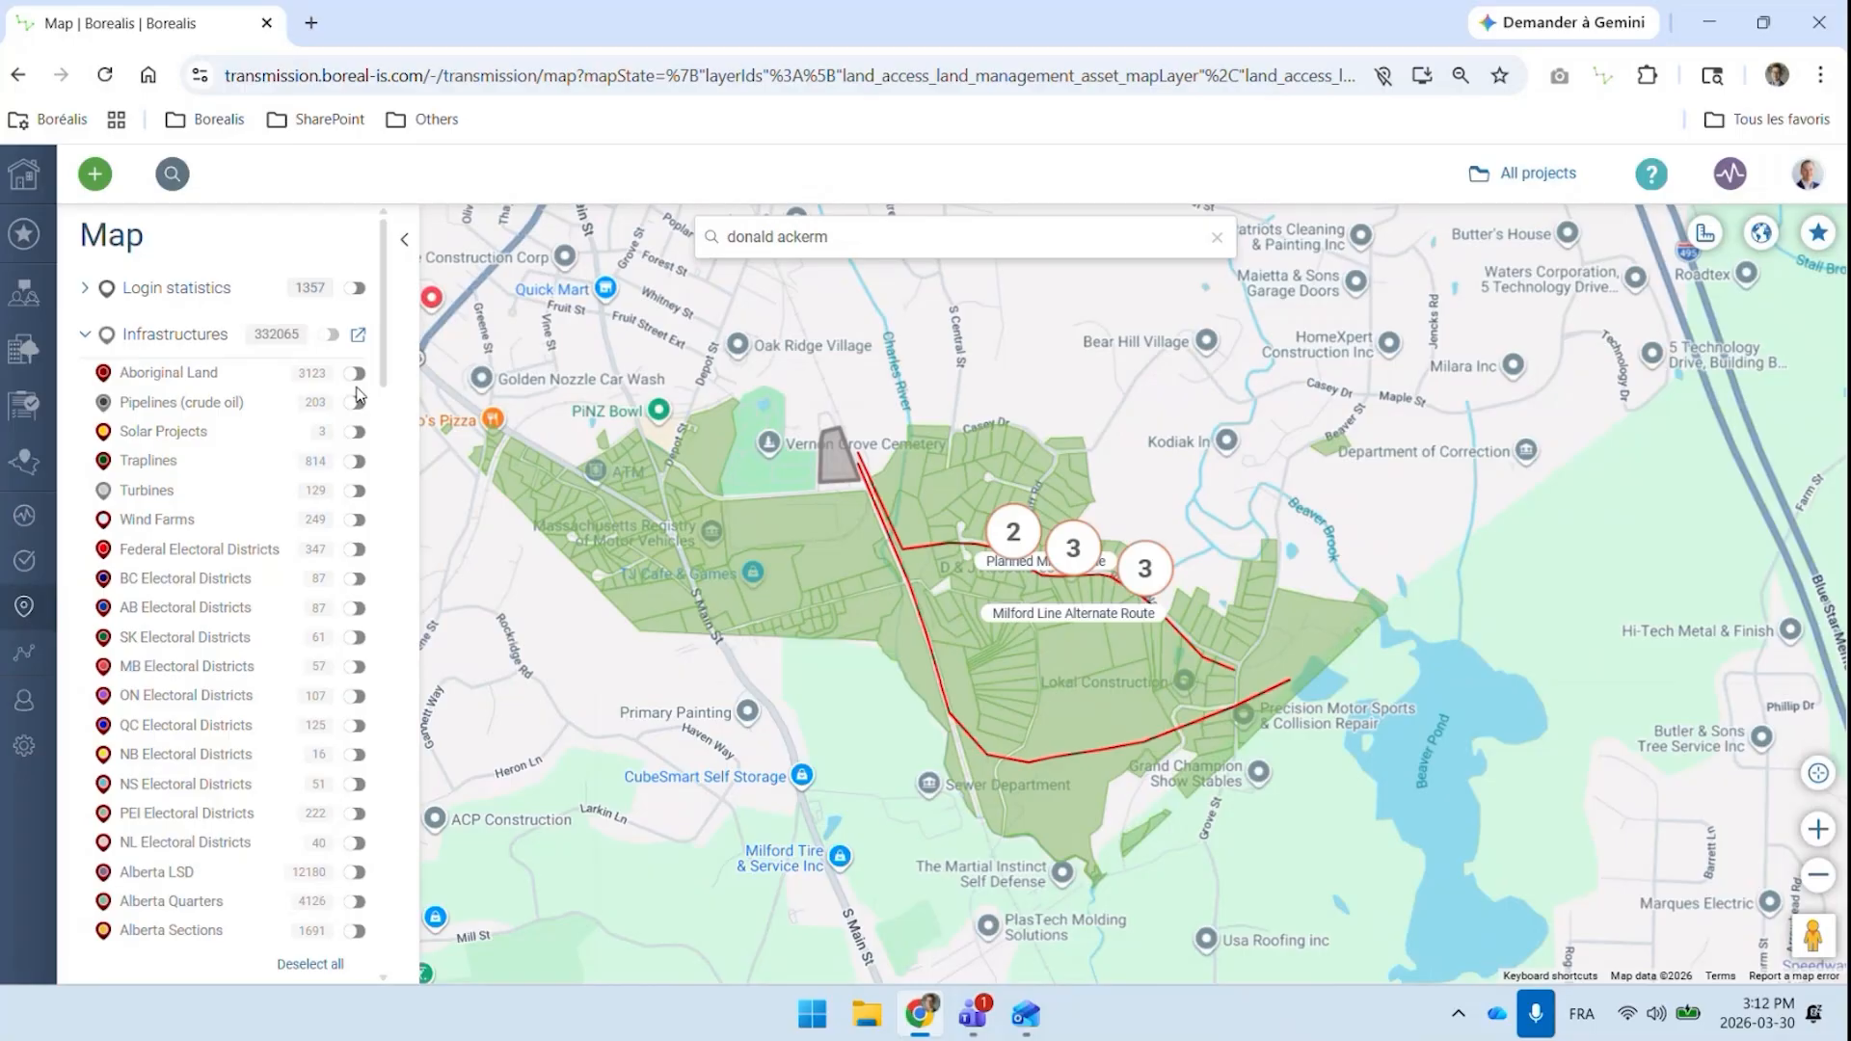
scroll(257, 422, "down", 5)
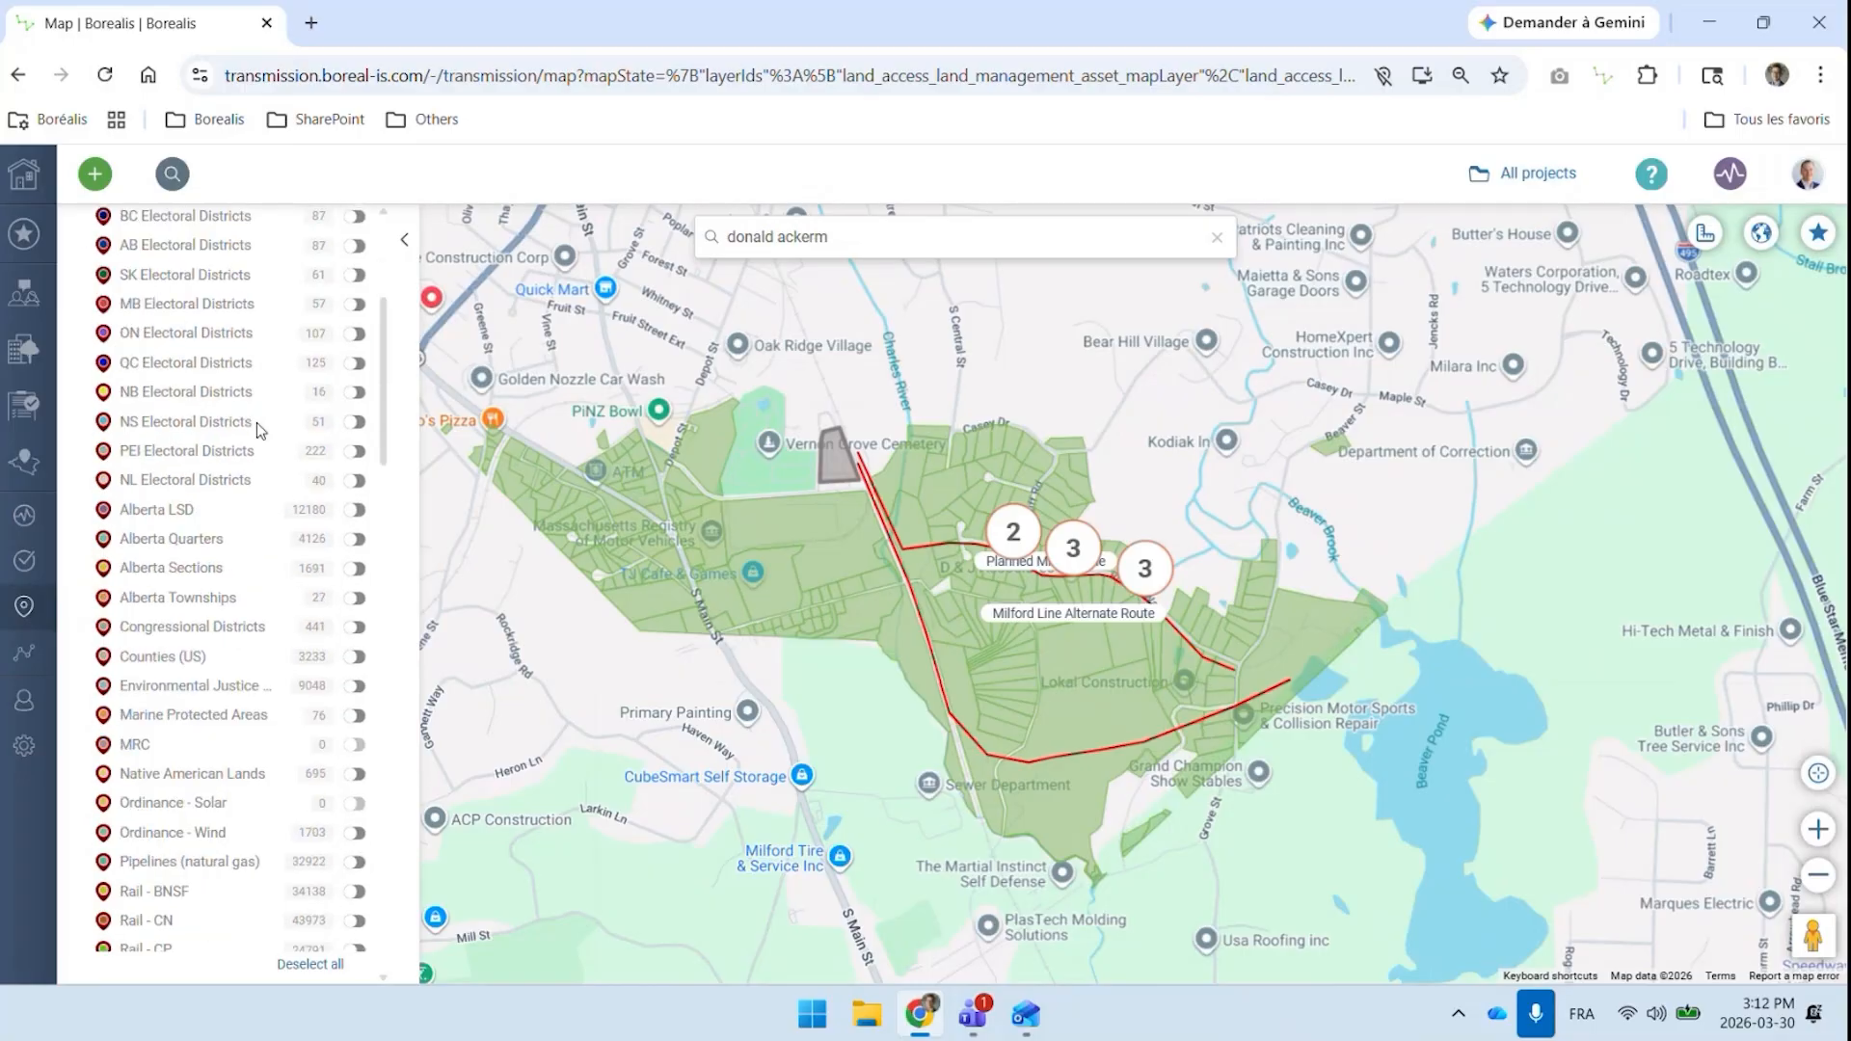
scroll(256, 422, "down", 2)
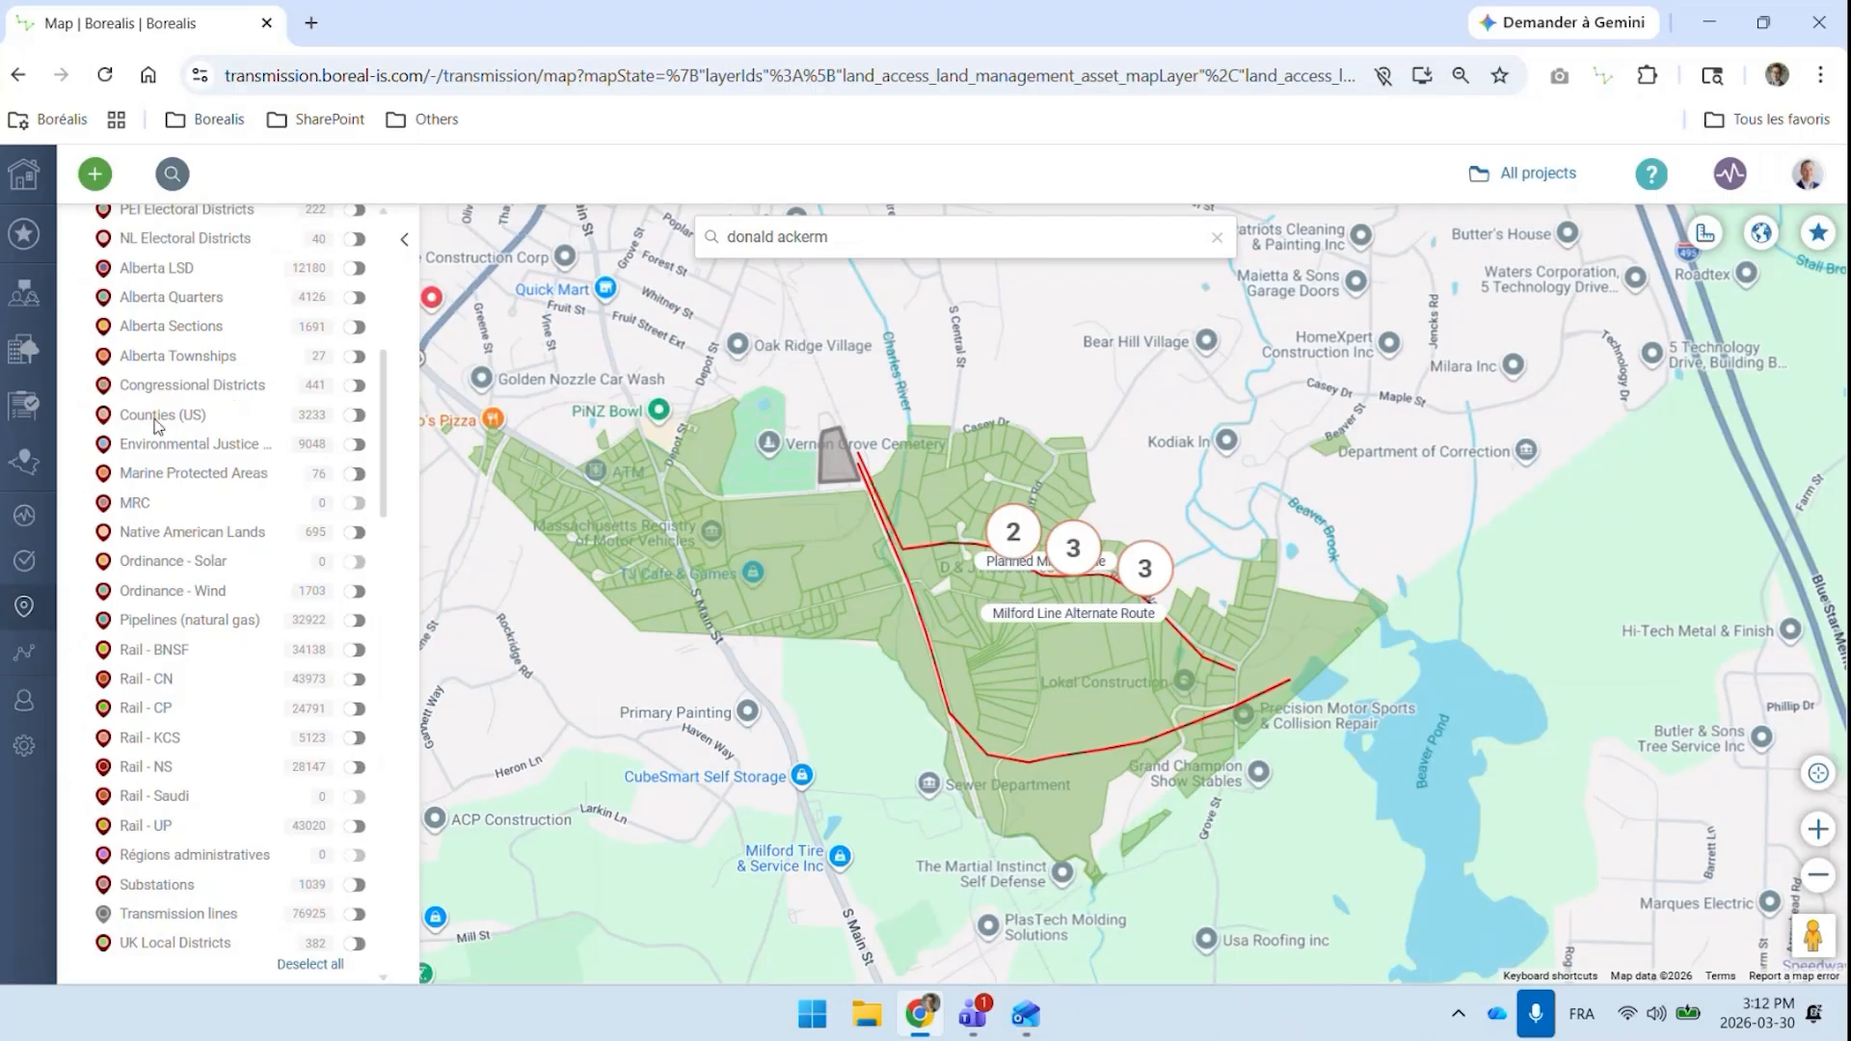
scroll(154, 425, "up", 2)
scroll(154, 425, "up", 5)
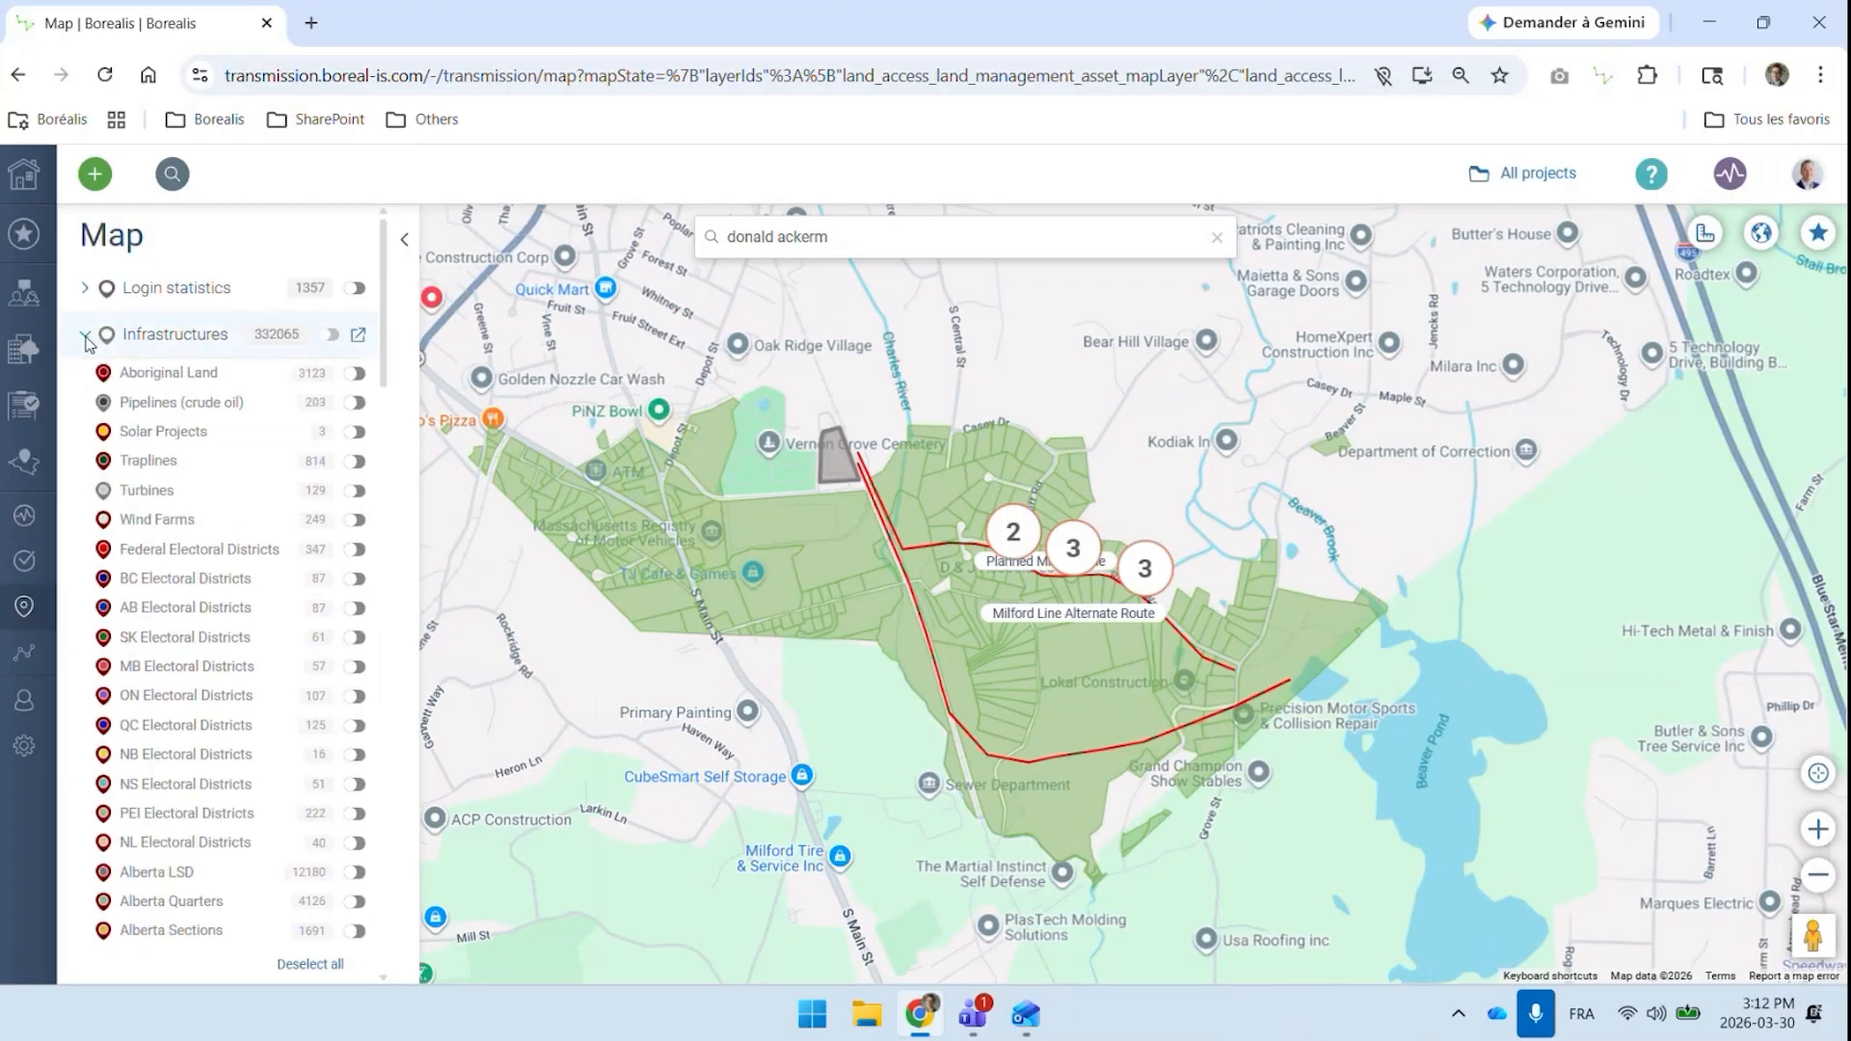
left_click(86, 335)
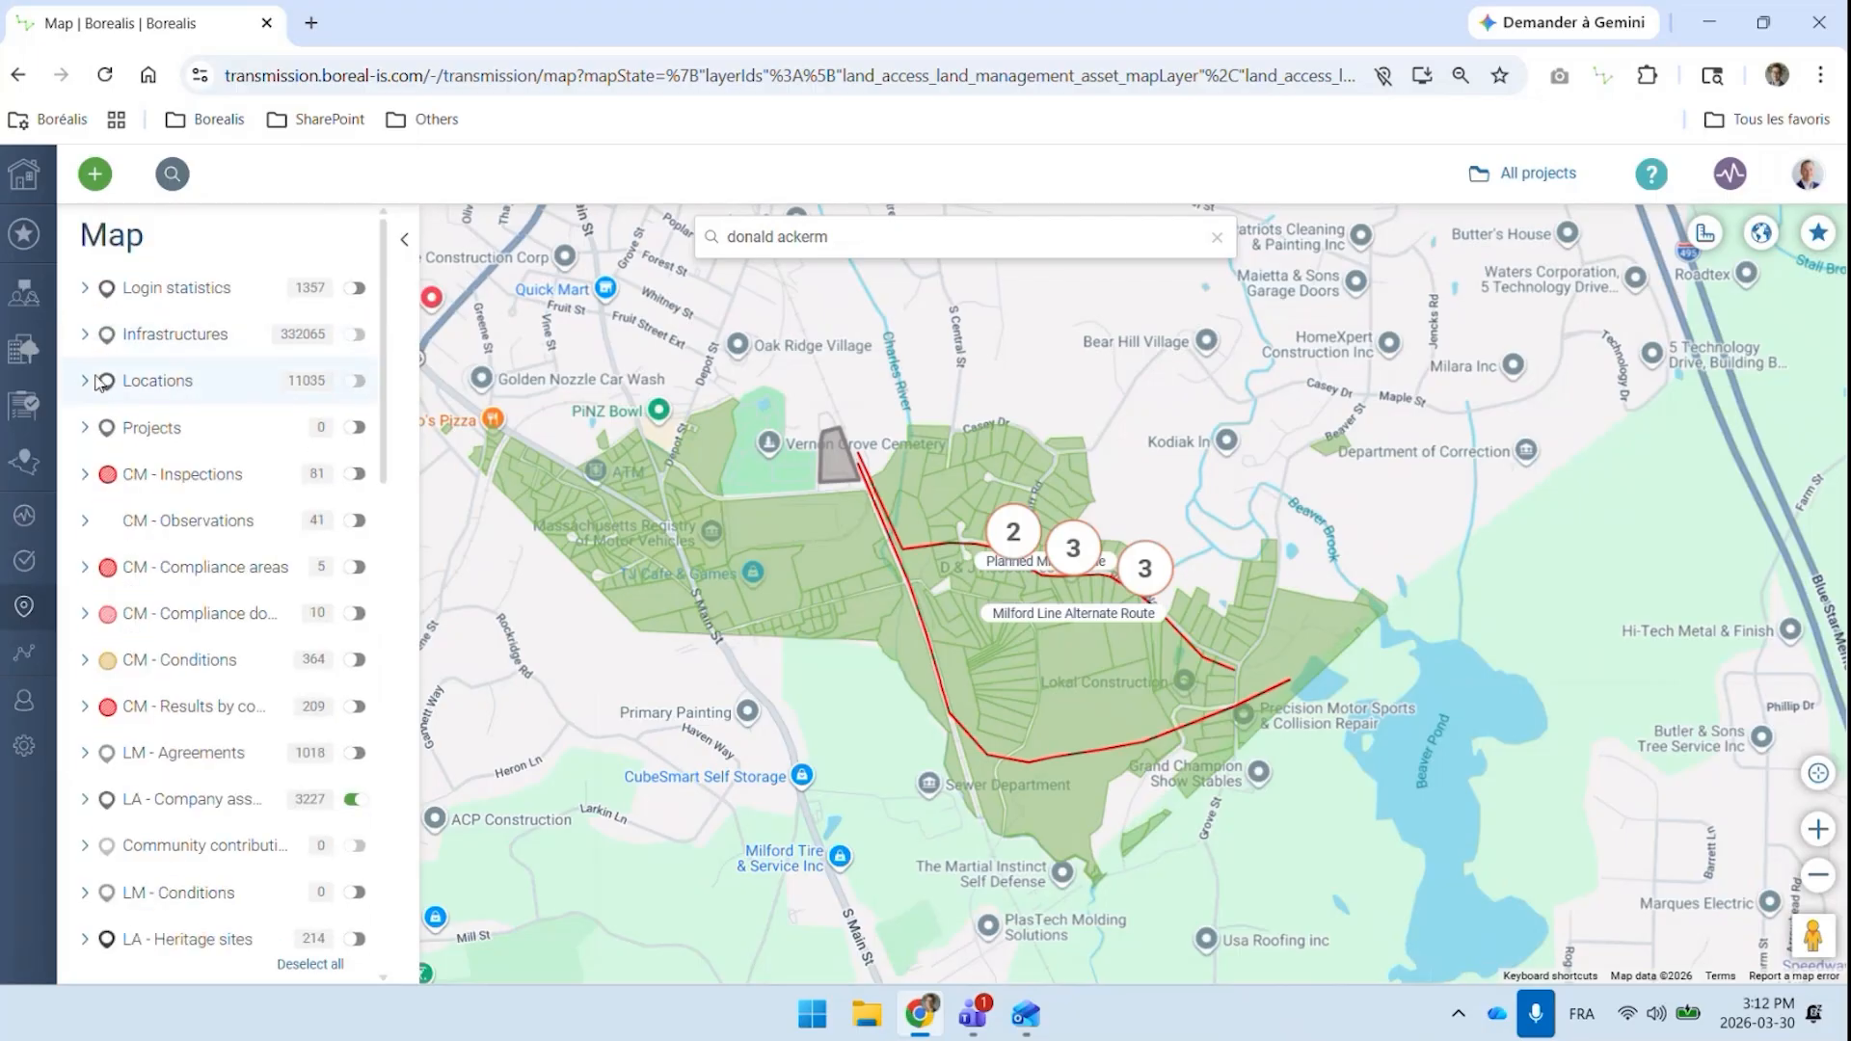
Turn on the US County layer under SE - Organisations
scroll(120, 408, "down", 10)
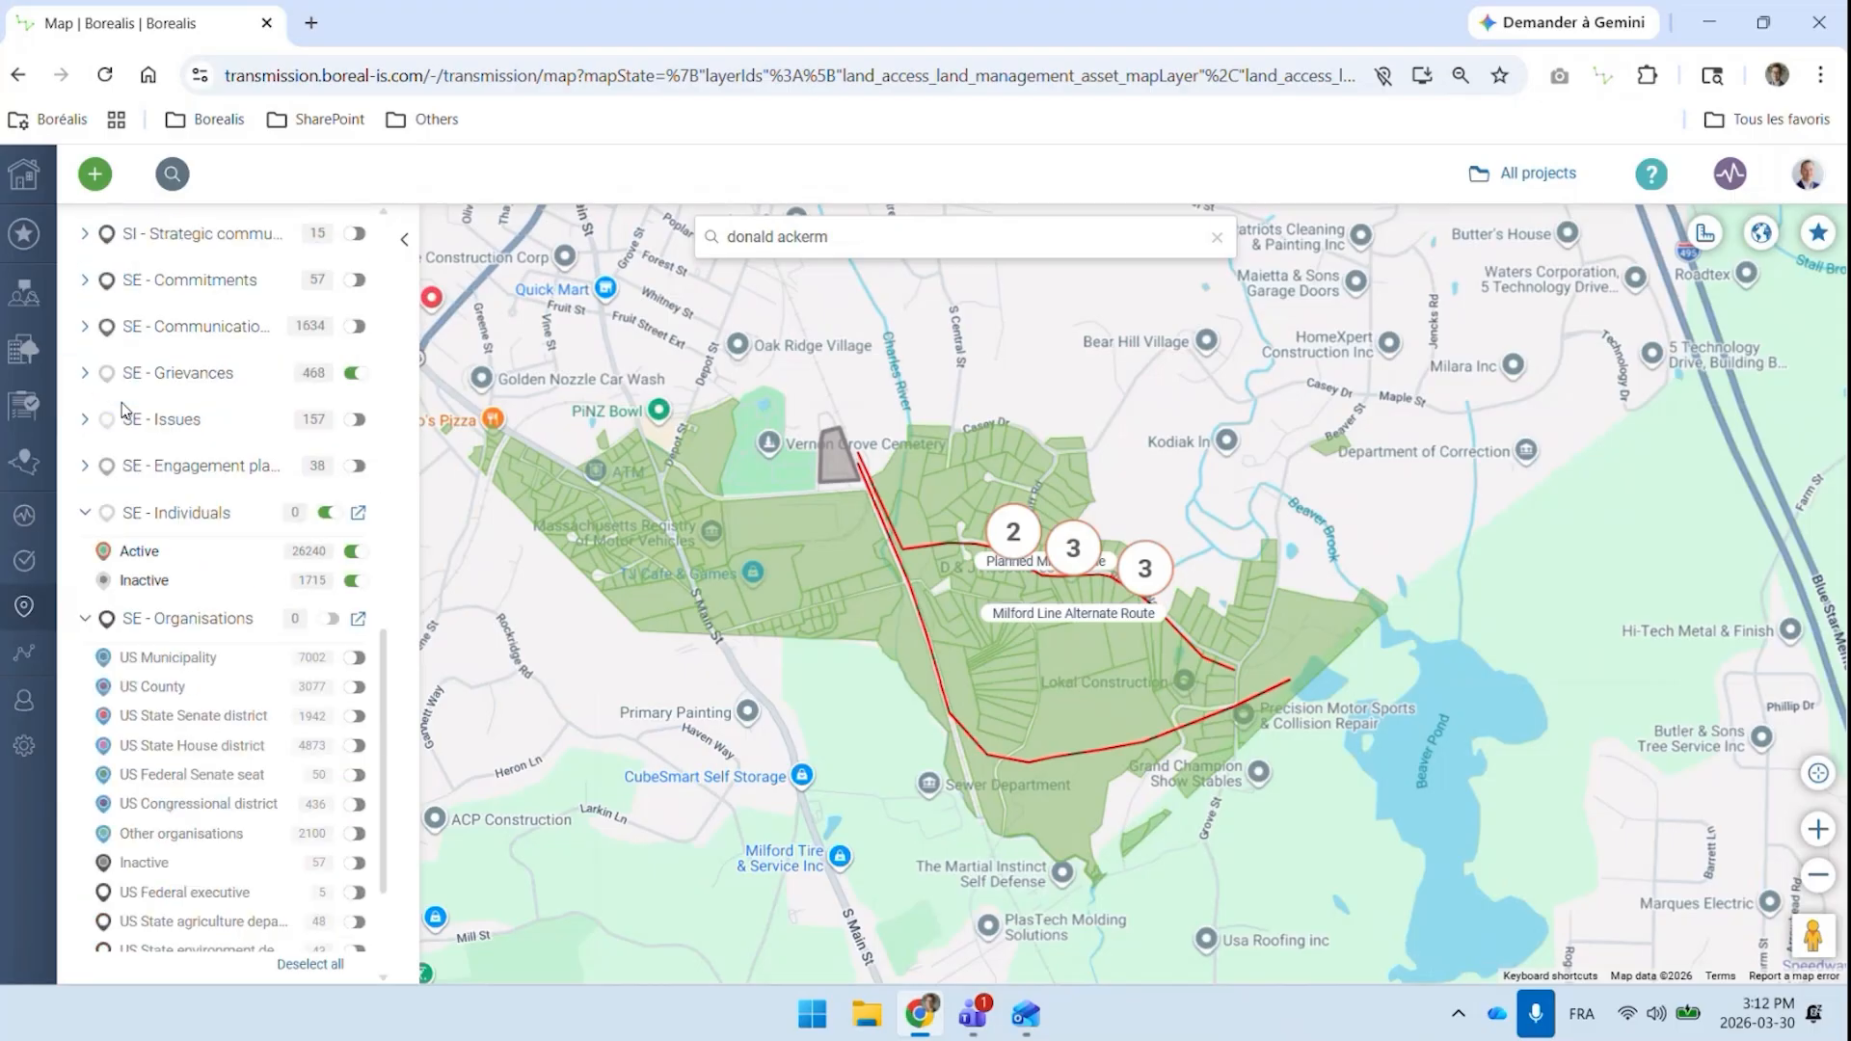
scroll(124, 409, "down", 2)
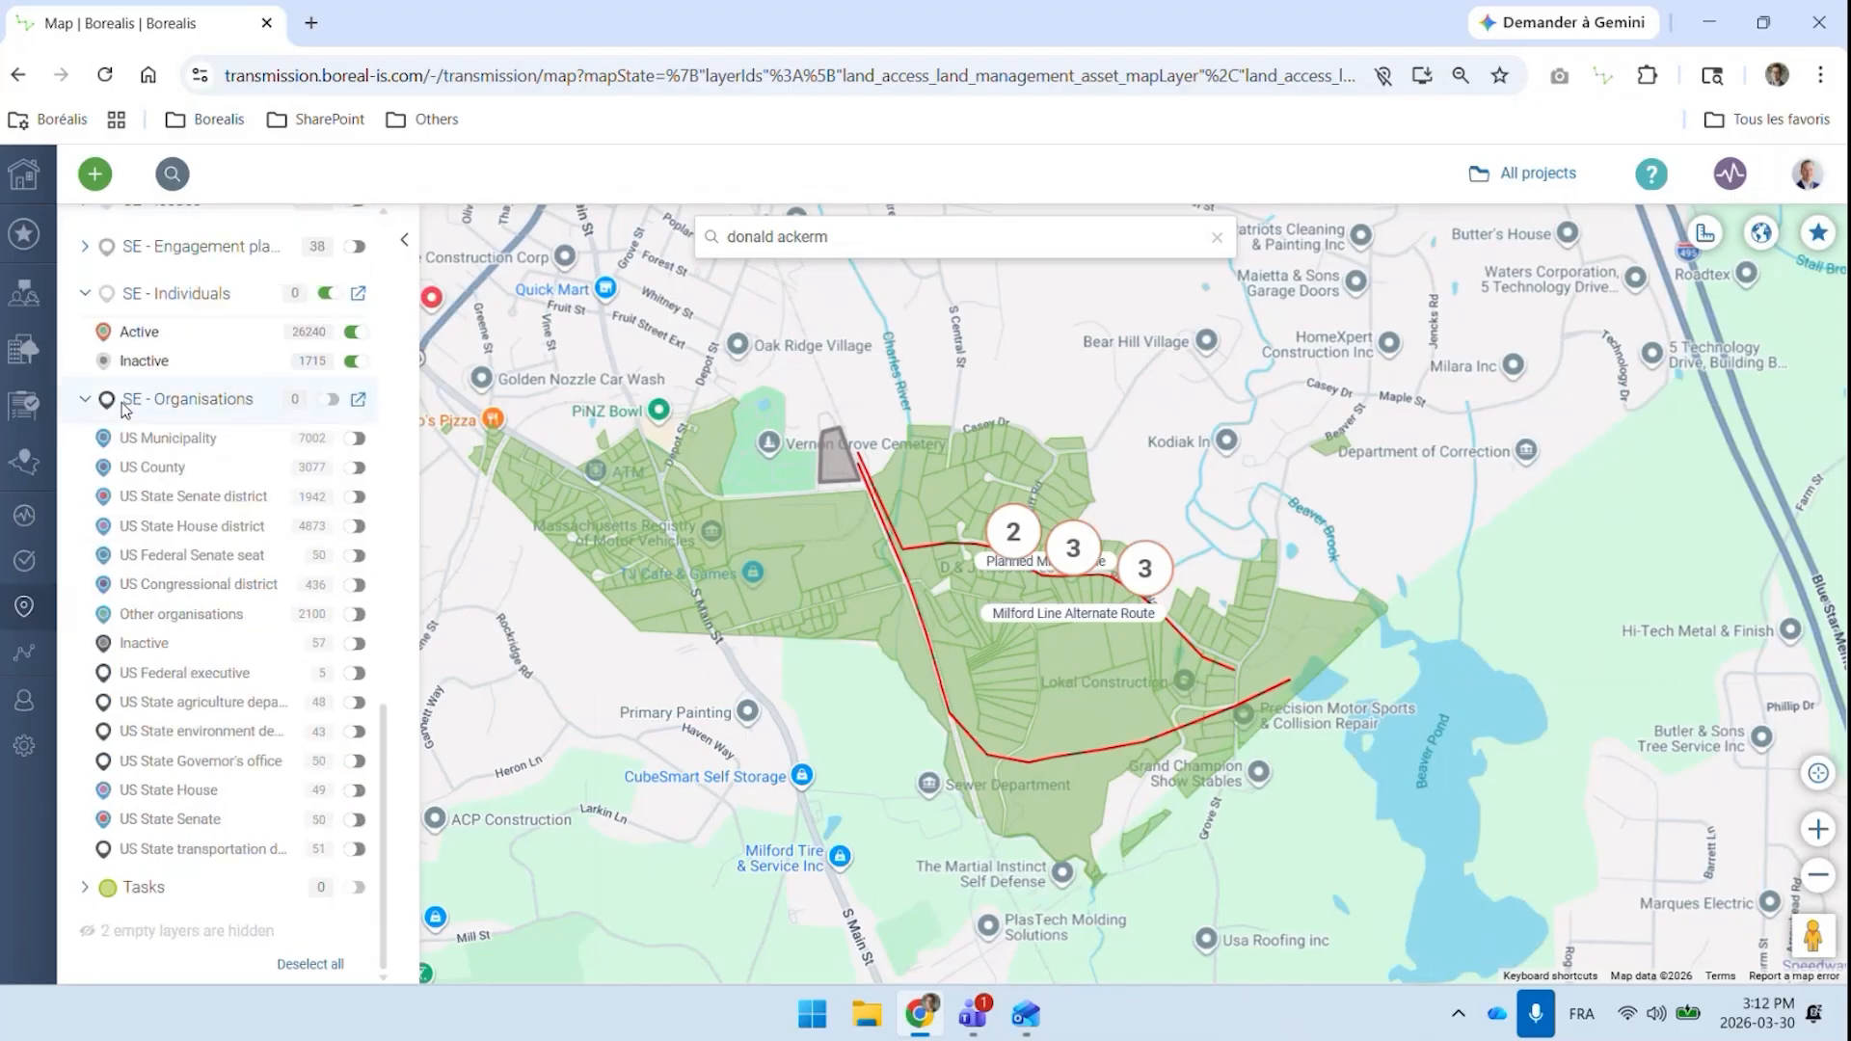
left_click(353, 468)
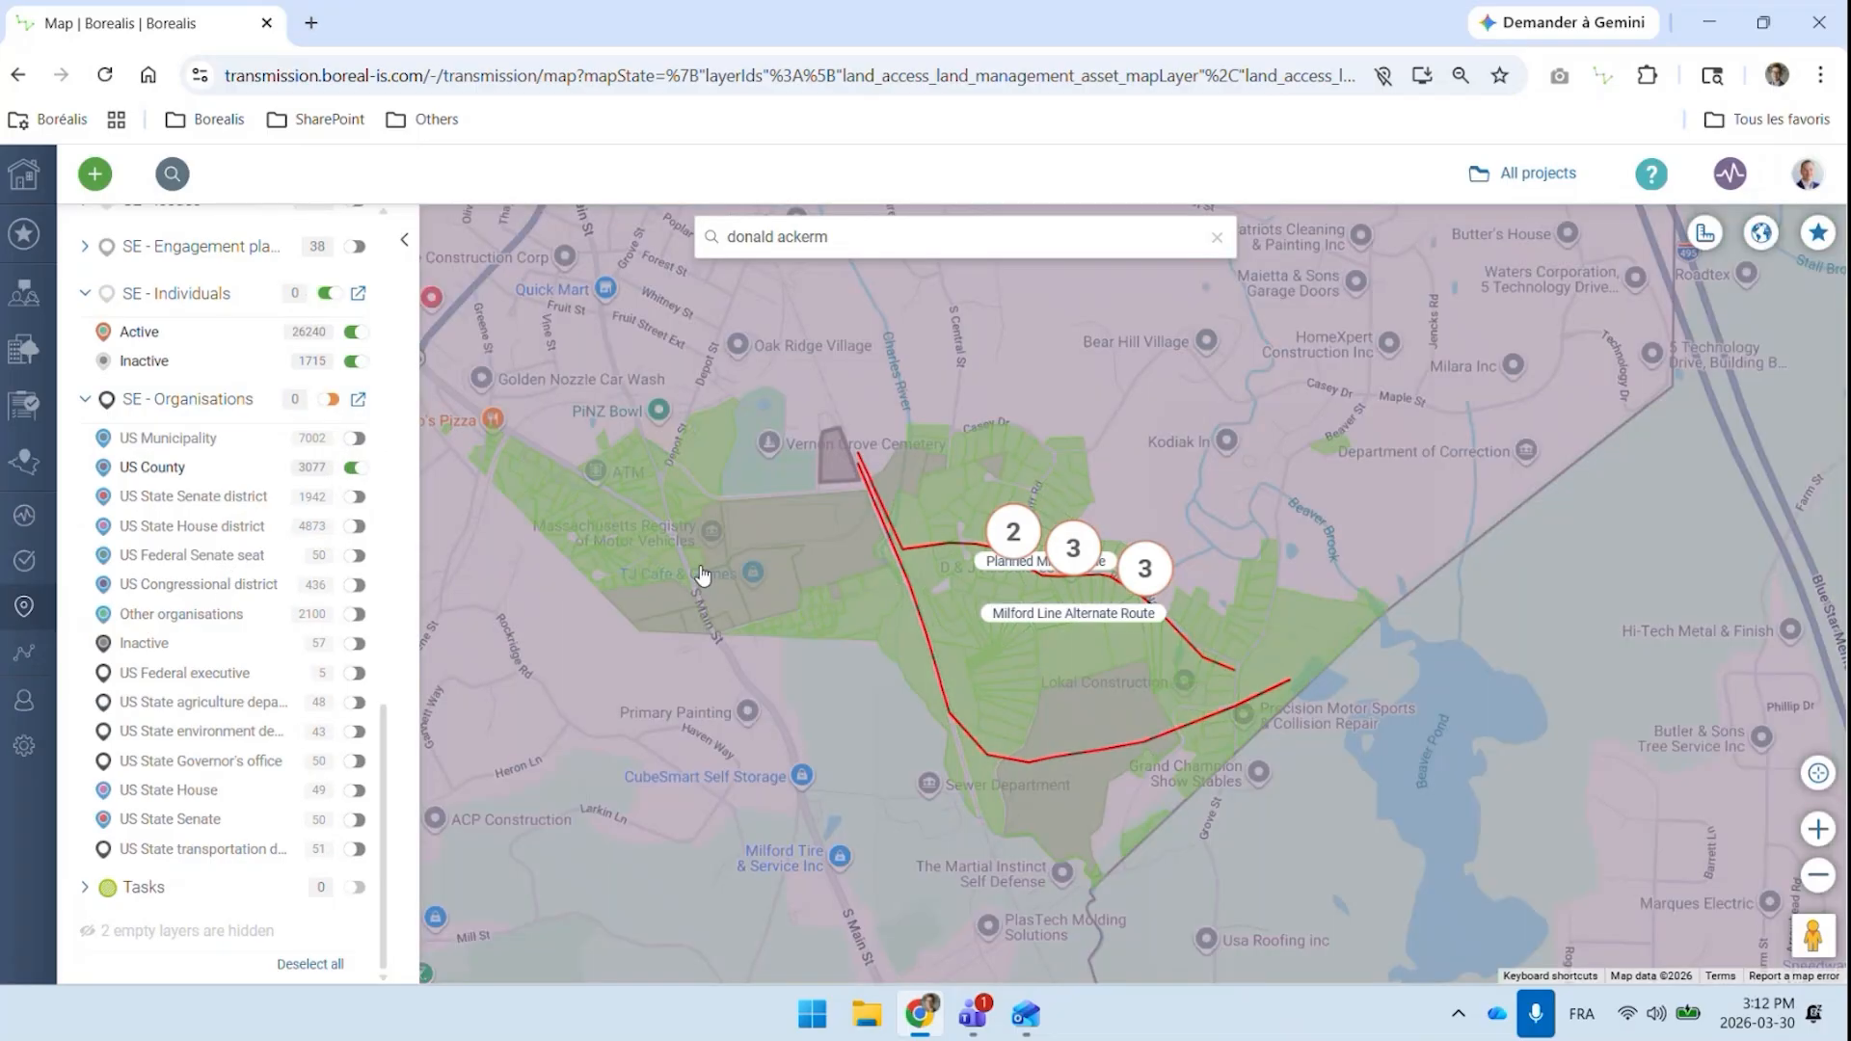
Check the Worcester County and Norfolk County summaries on the map, then open the Norfolk County (MA) organisation record
scroll(1007, 760, "down", 5)
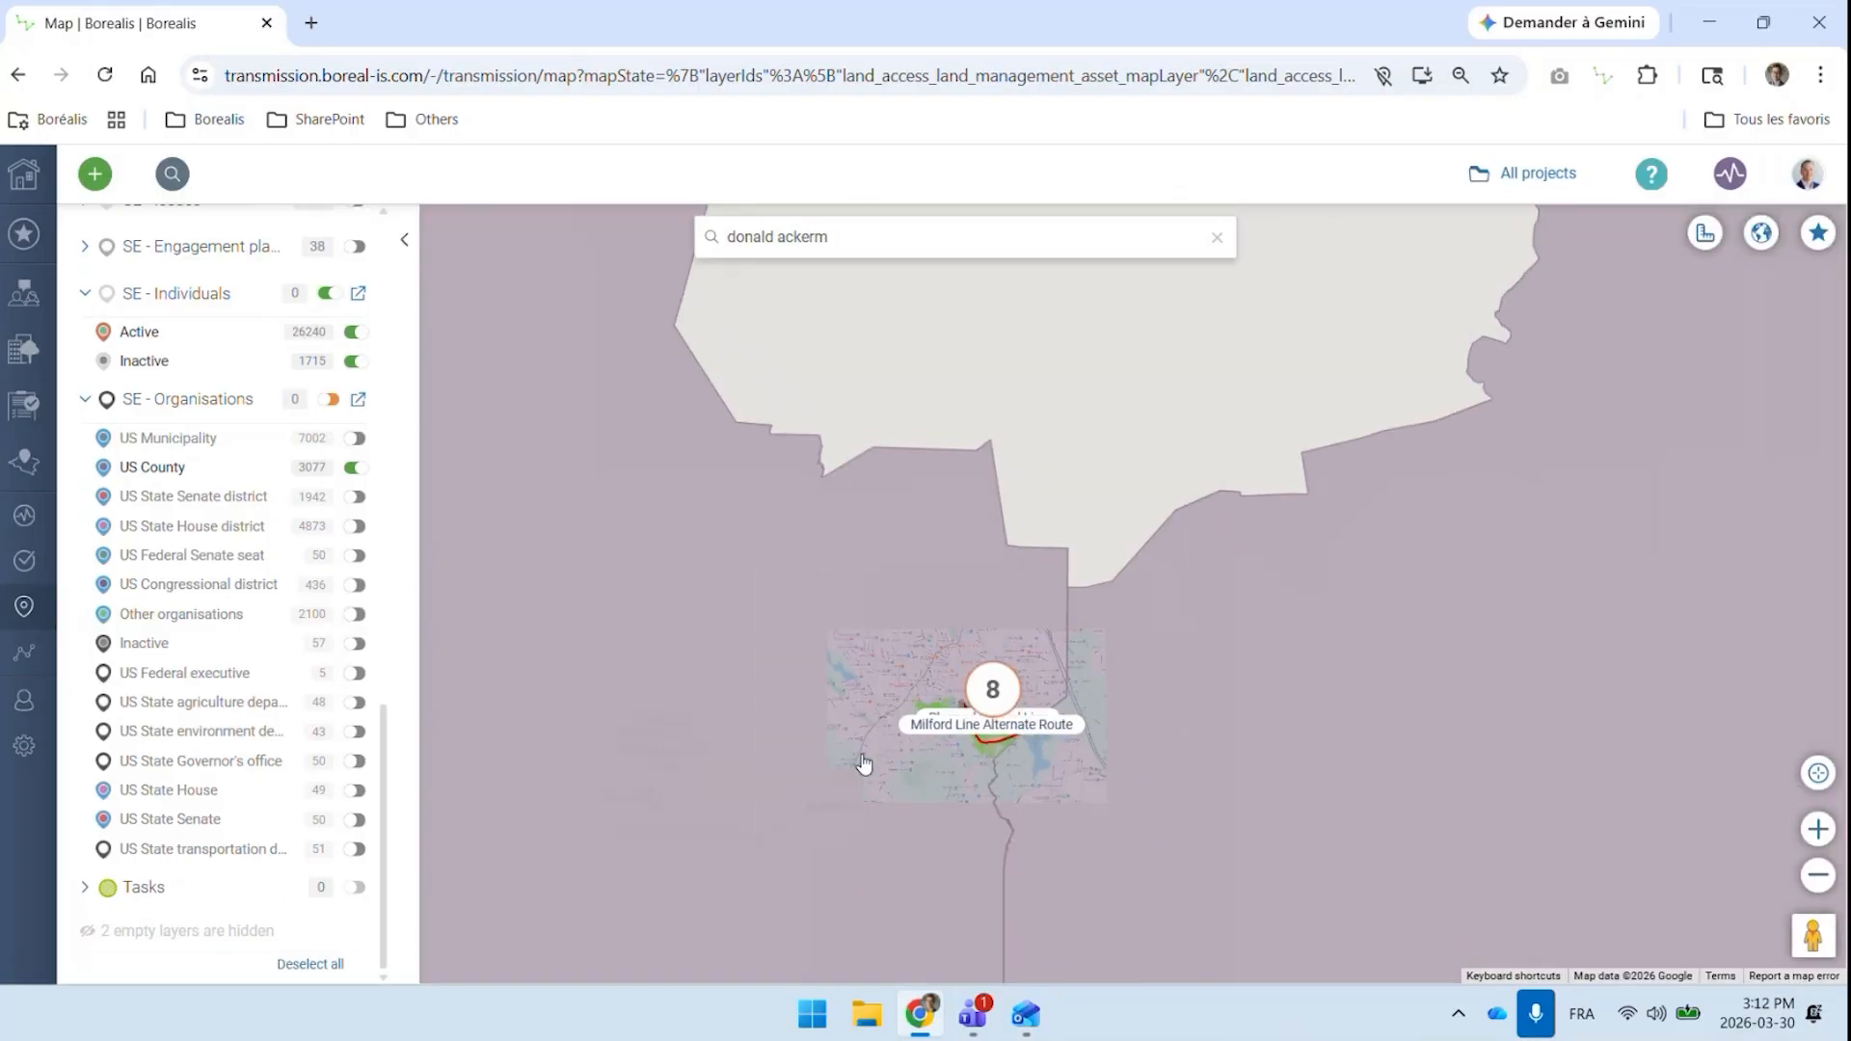
scroll(862, 764, "down", 2)
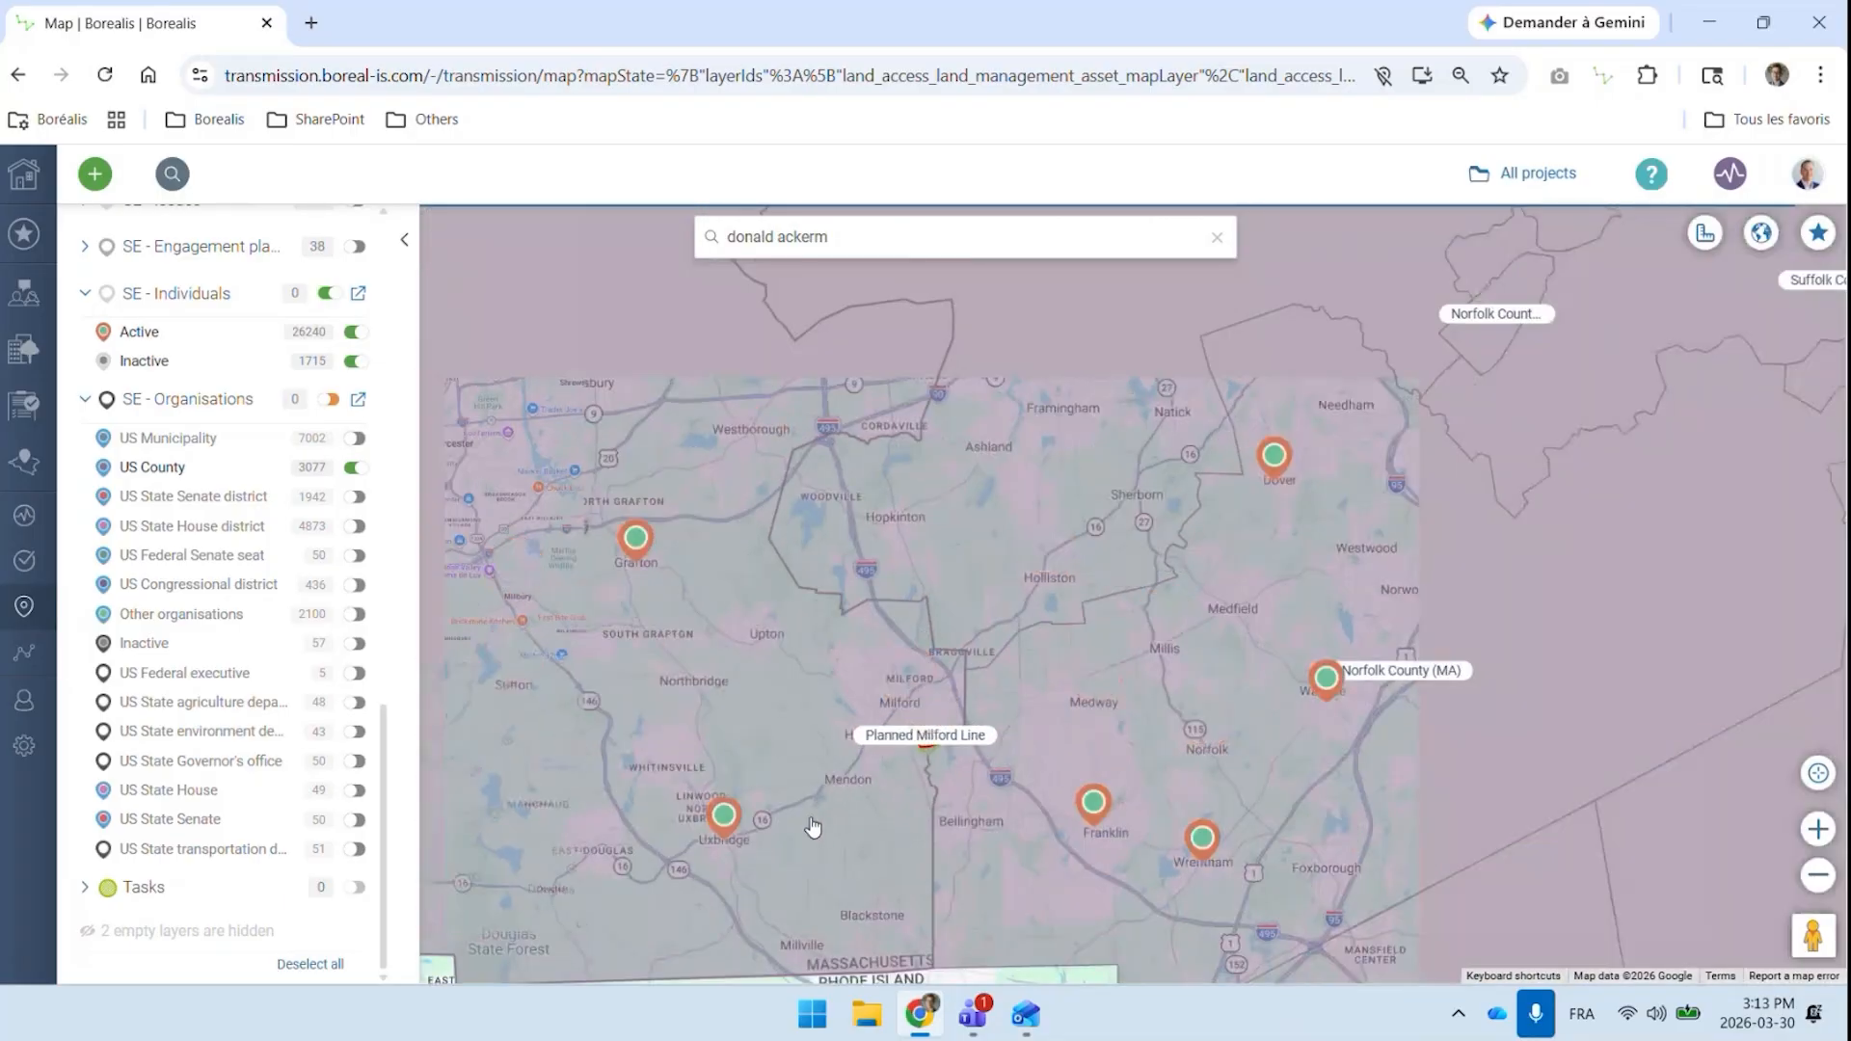
left_click_drag(818, 804, 831, 671)
left_click(873, 692)
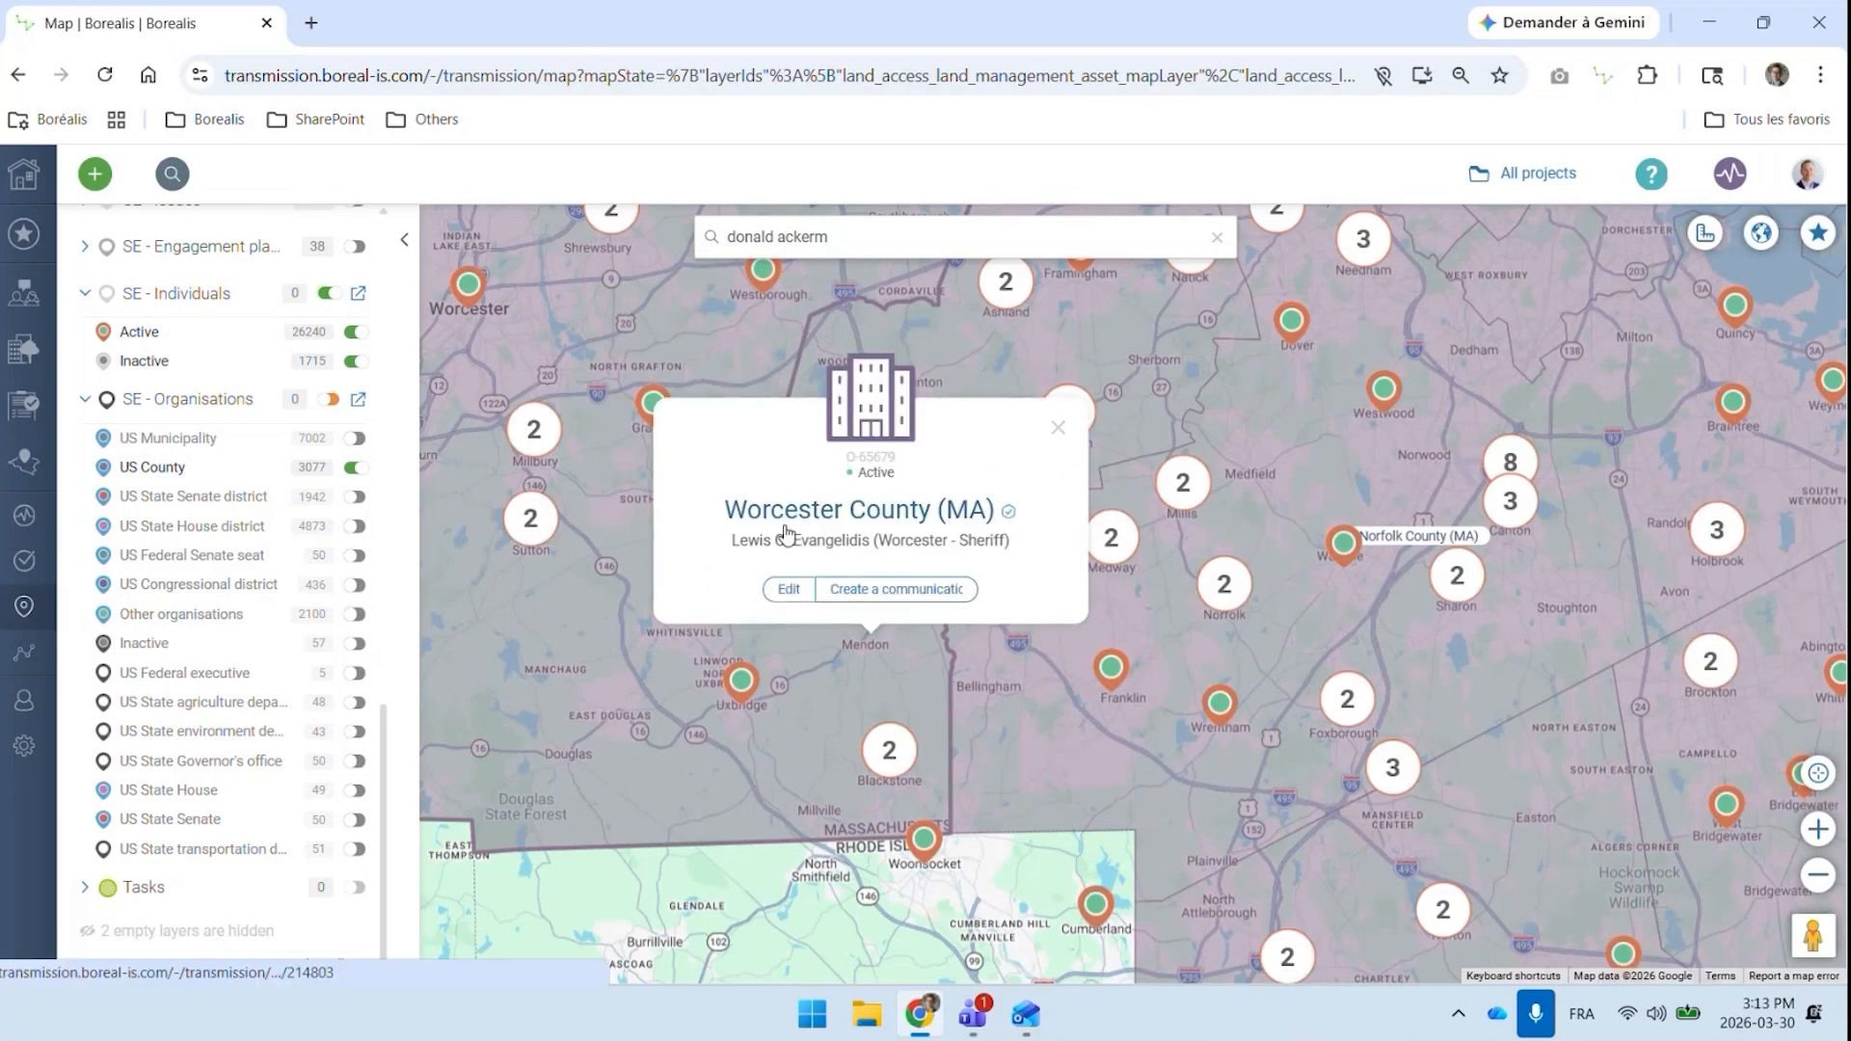
left_click(1044, 771)
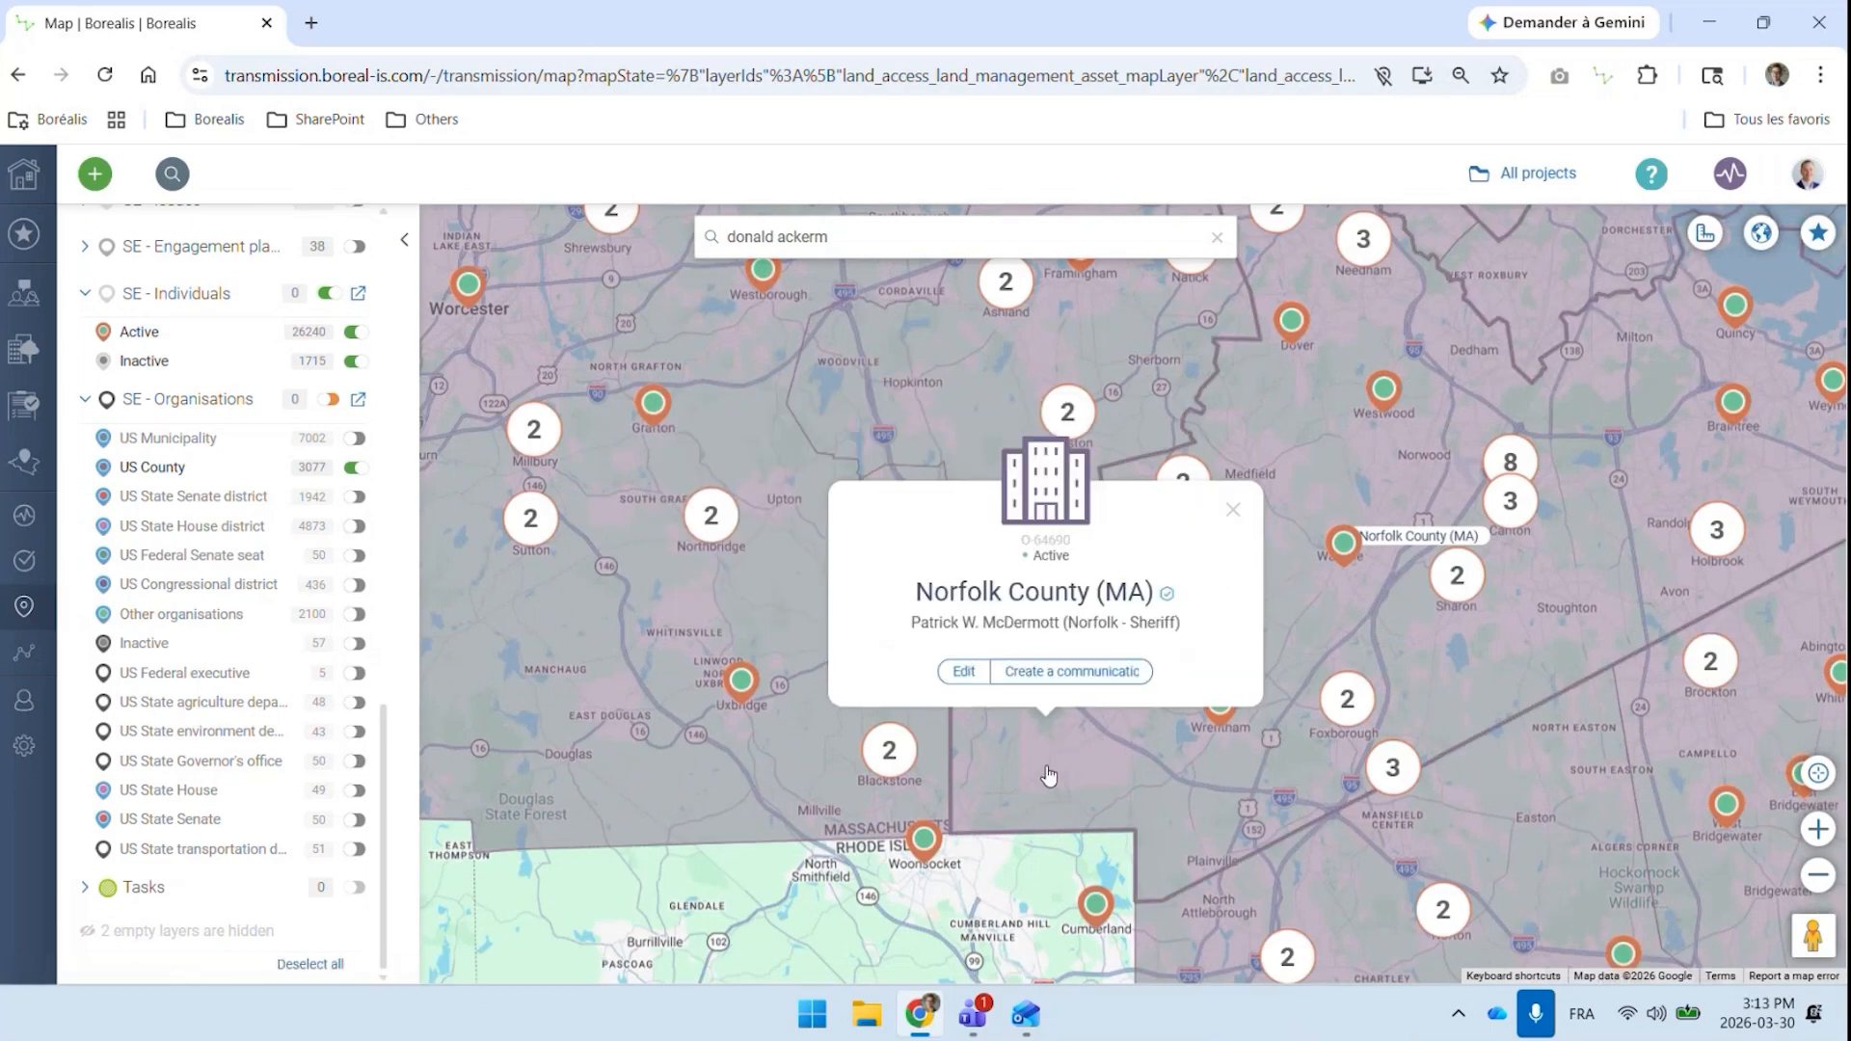
left_click(1027, 600)
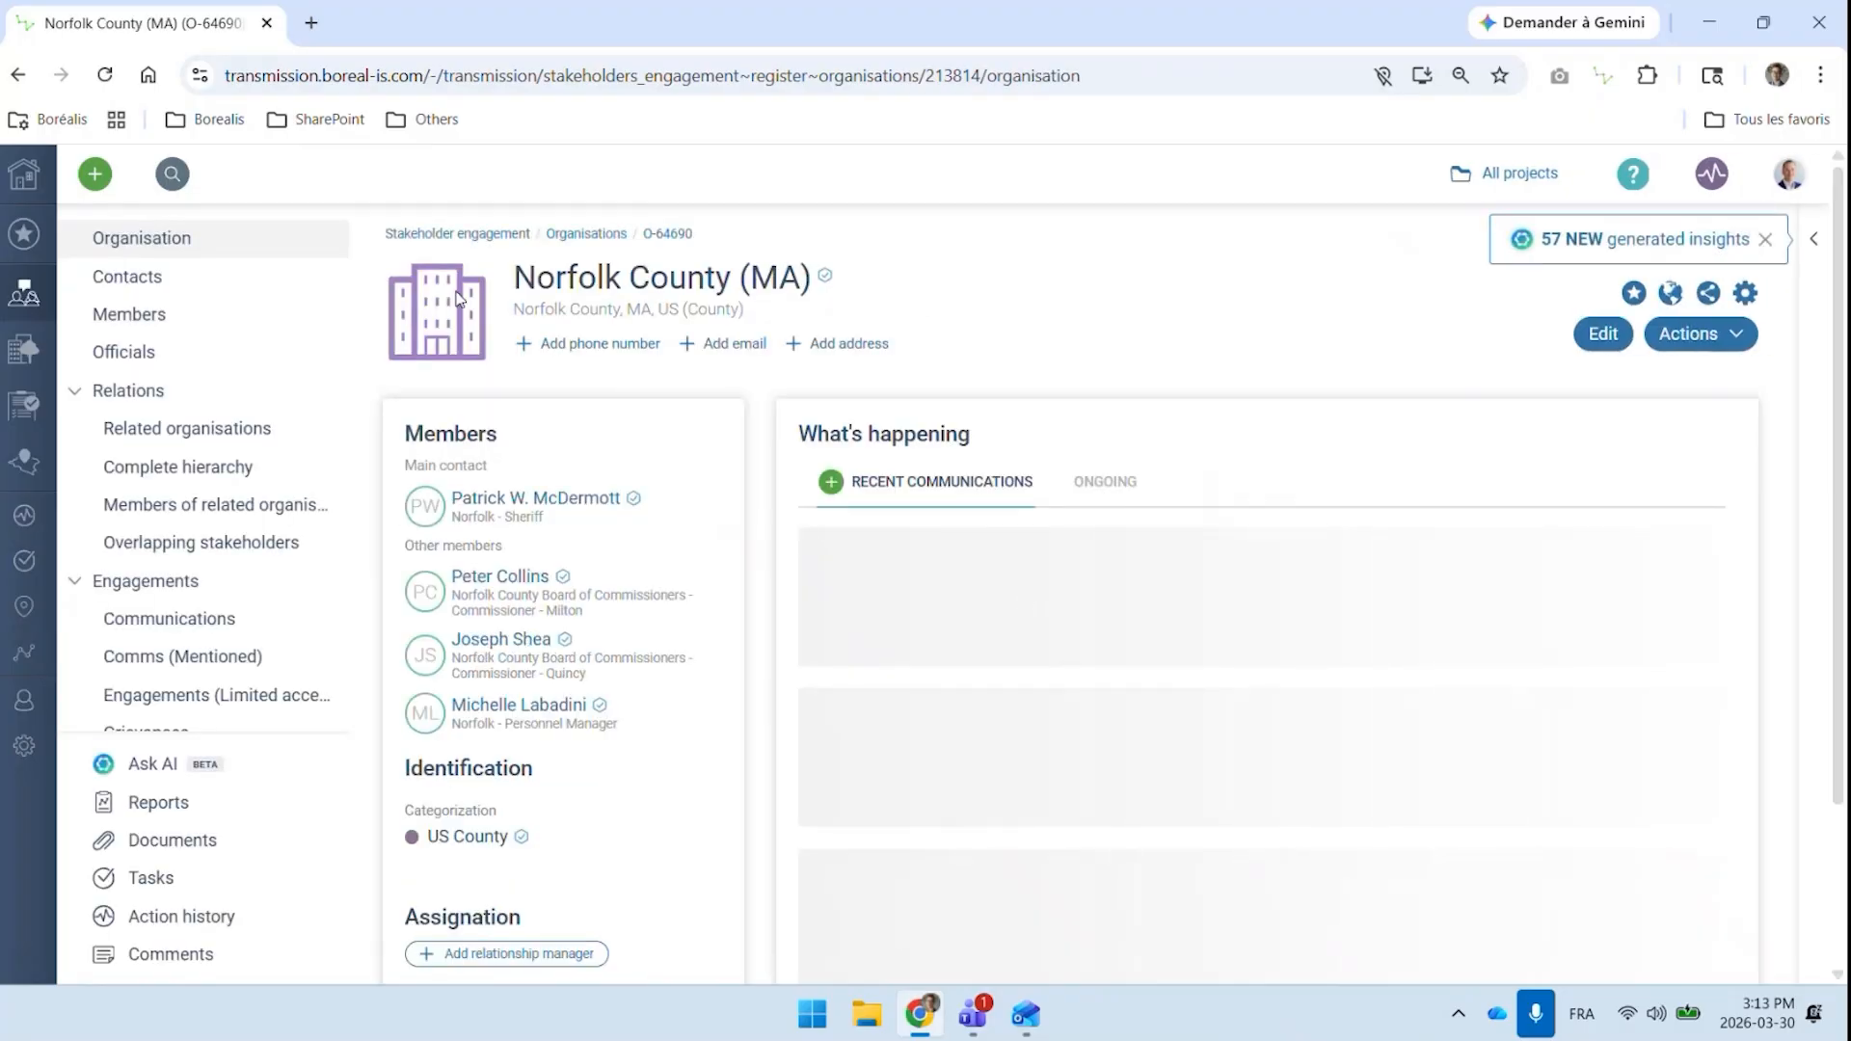
Check the certification marks on Norfolk County and its members, then review the county's Officials list with contact details and positions
mouse_move(831, 282)
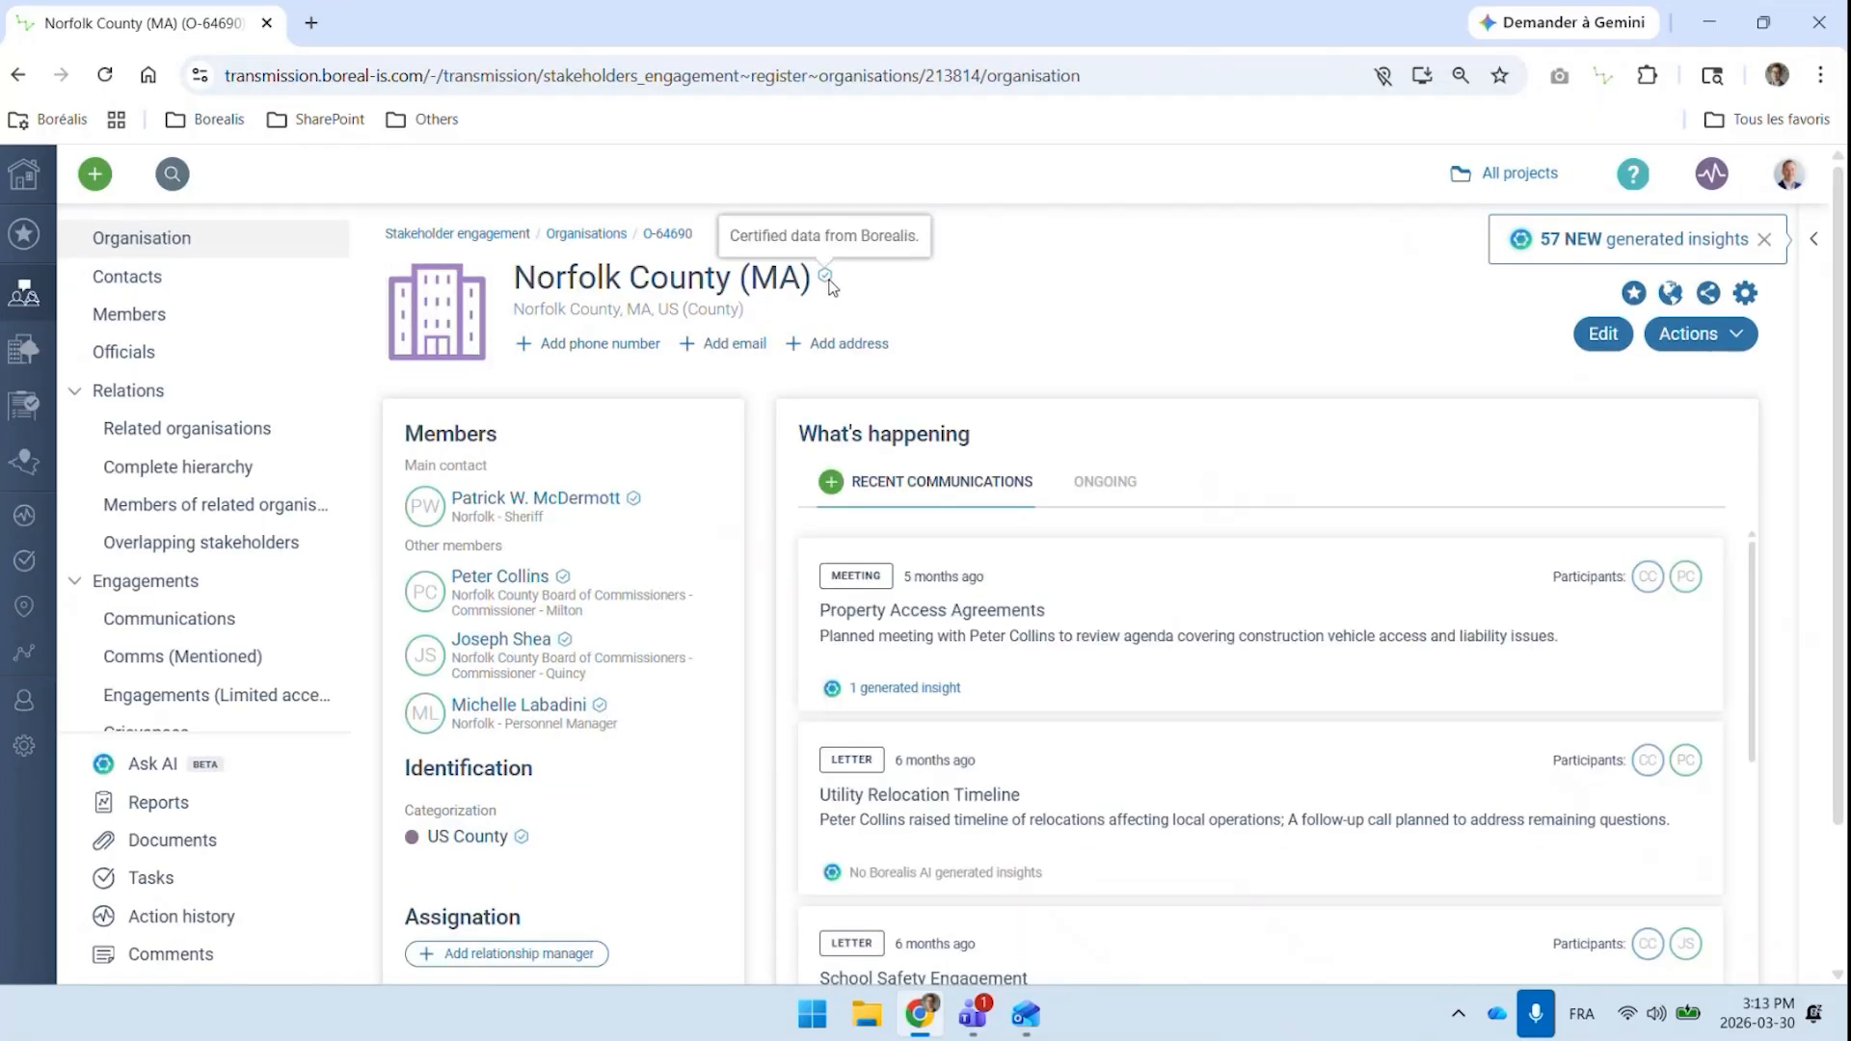
mouse_move(634, 505)
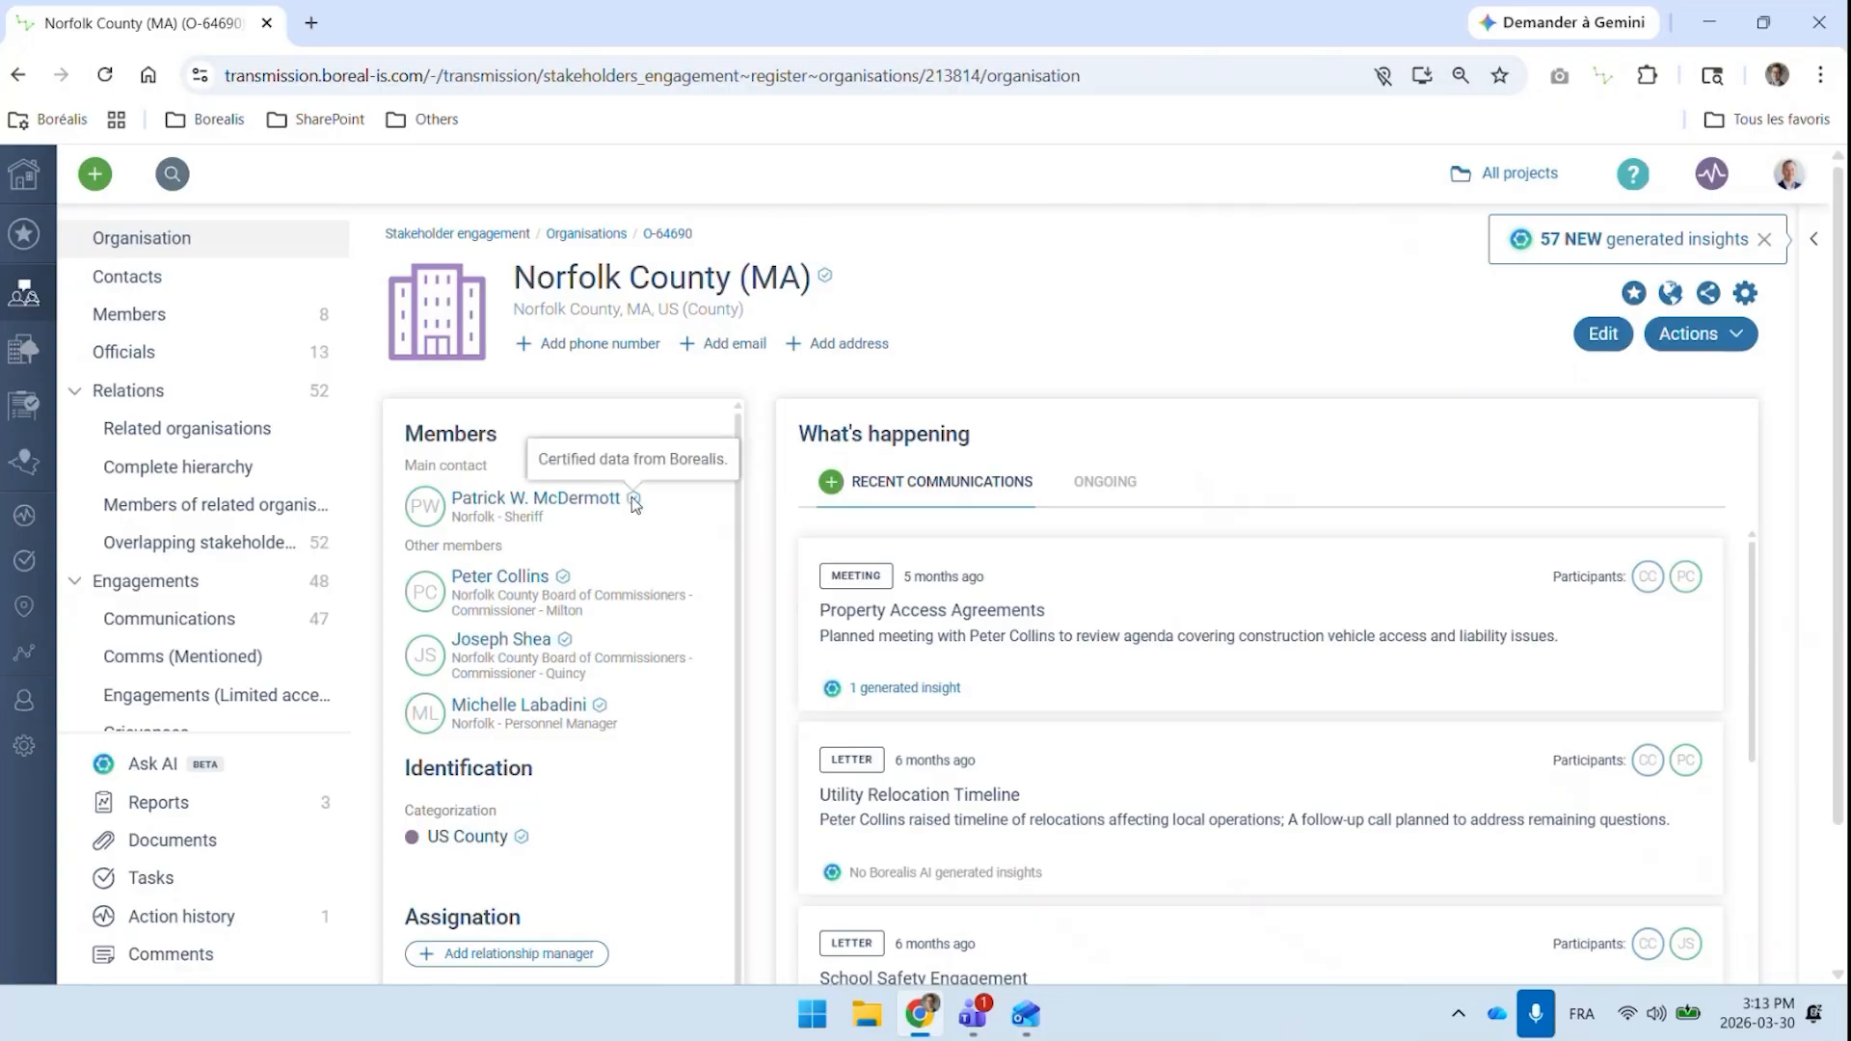
mouse_move(563, 582)
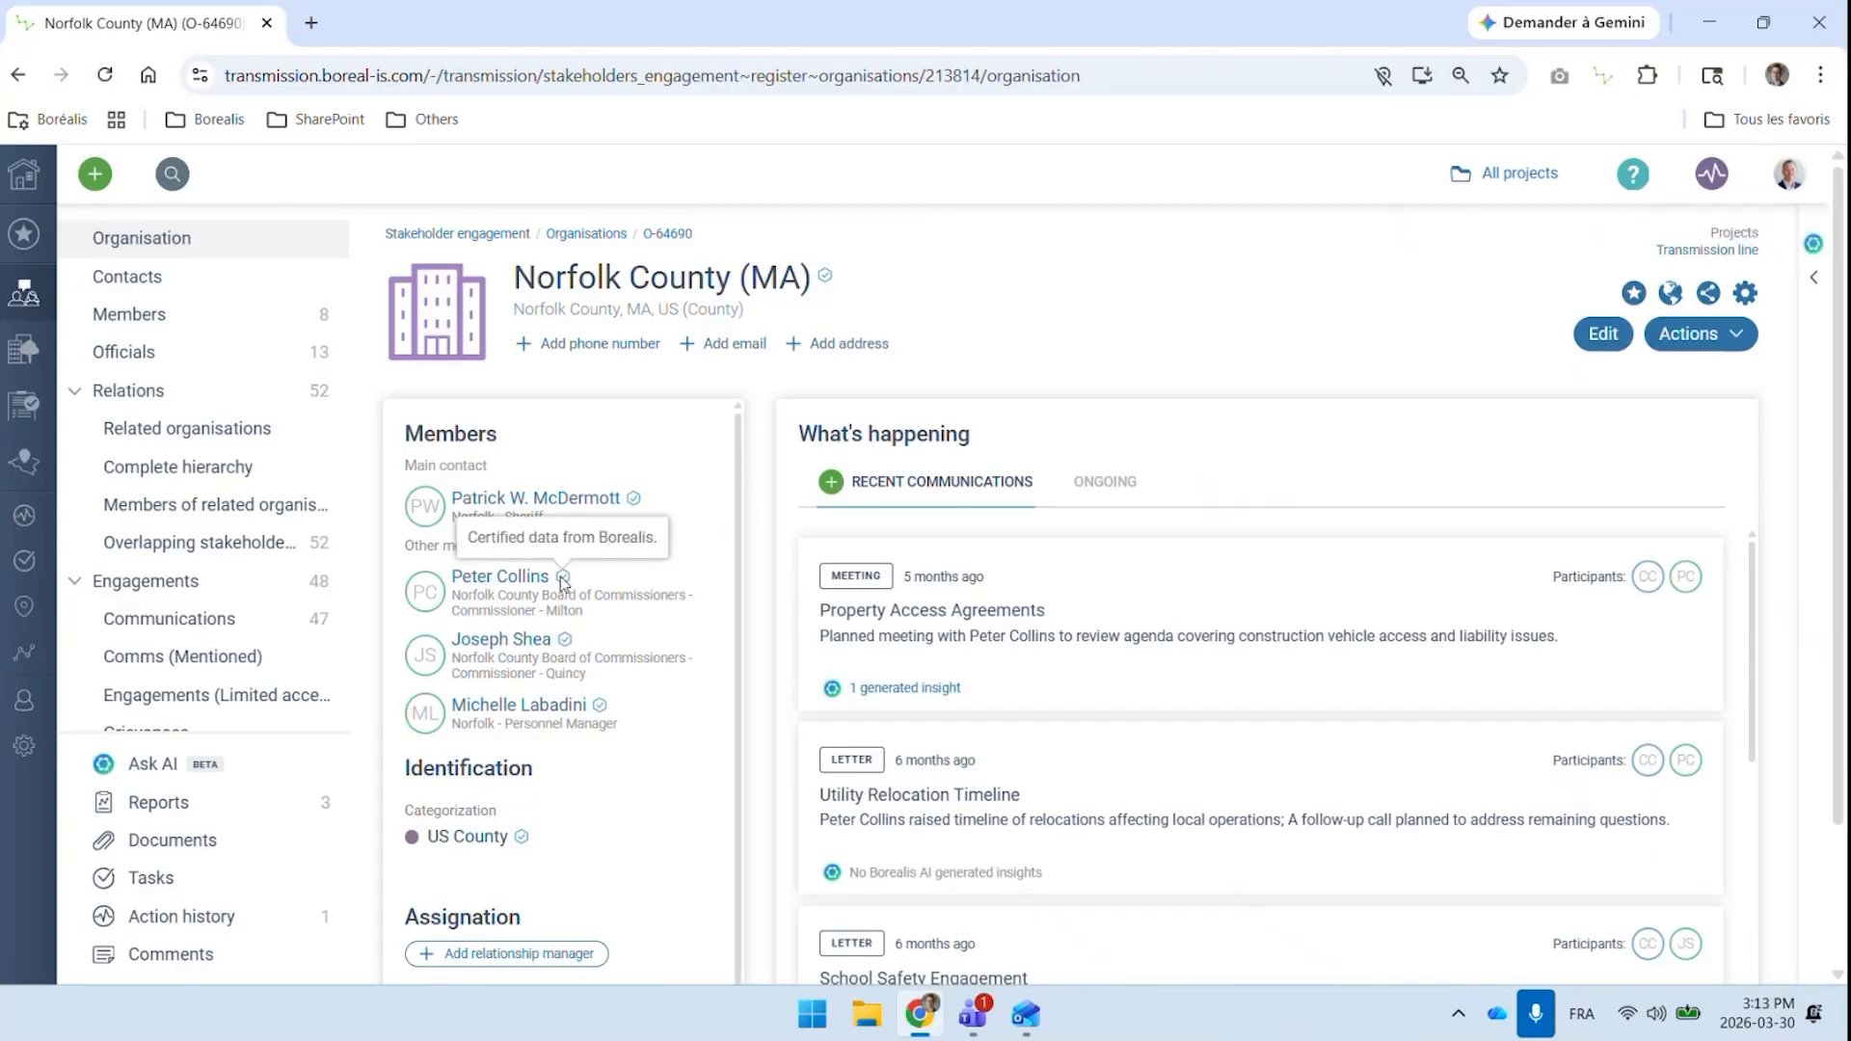
left_click(186, 351)
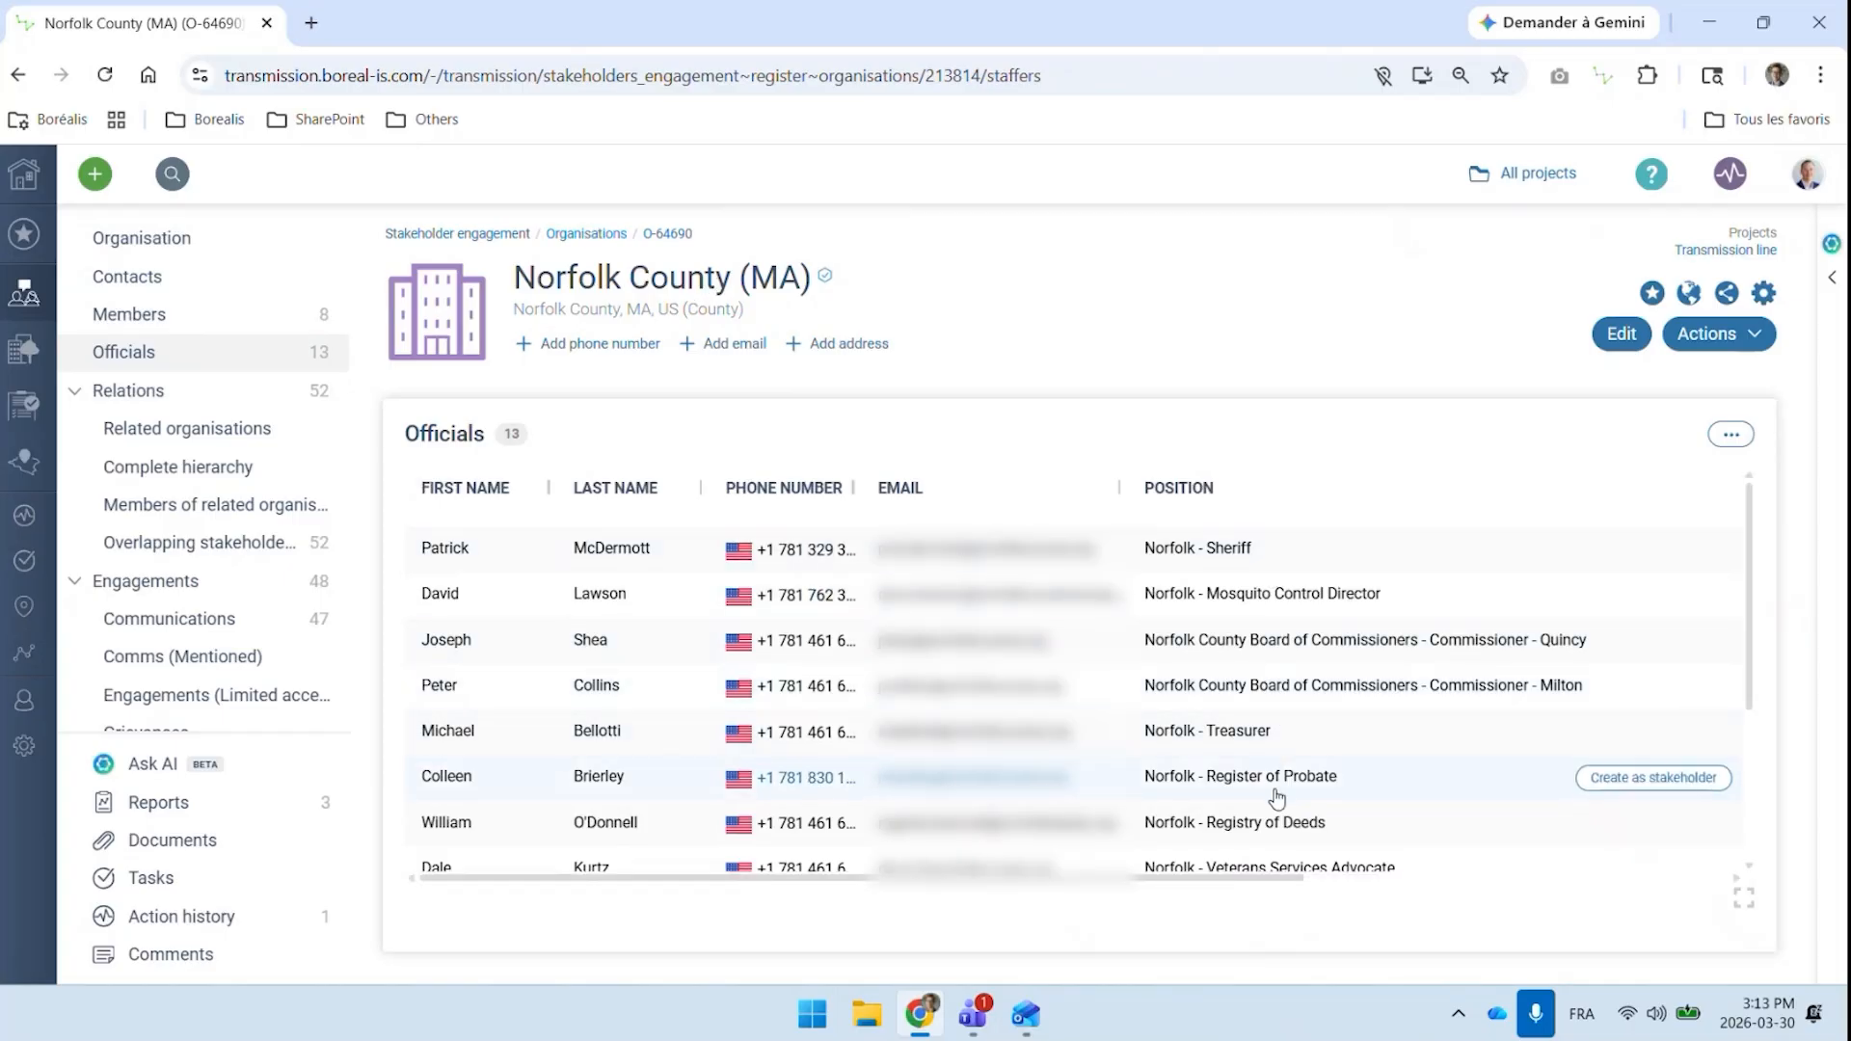
scroll(1273, 772, "down", 3)
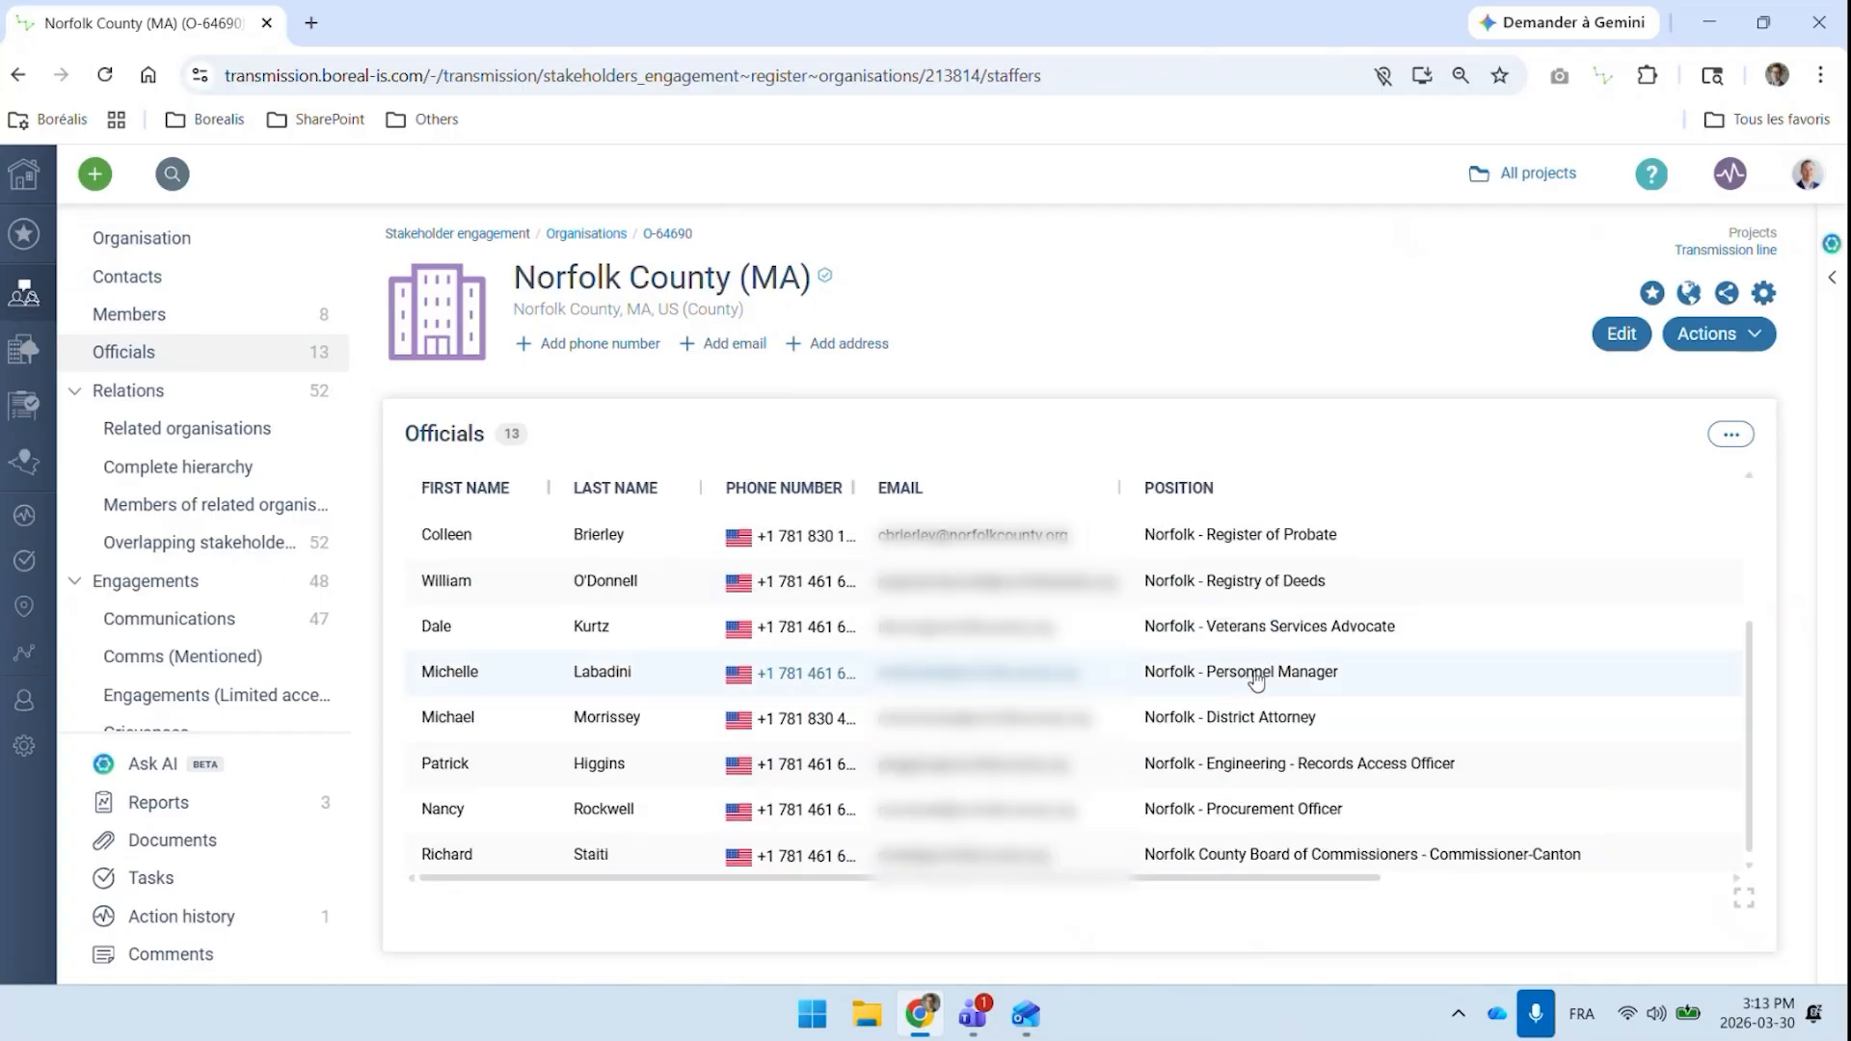
scroll(1258, 678, "down", 1)
scroll(1260, 676, "up", 4)
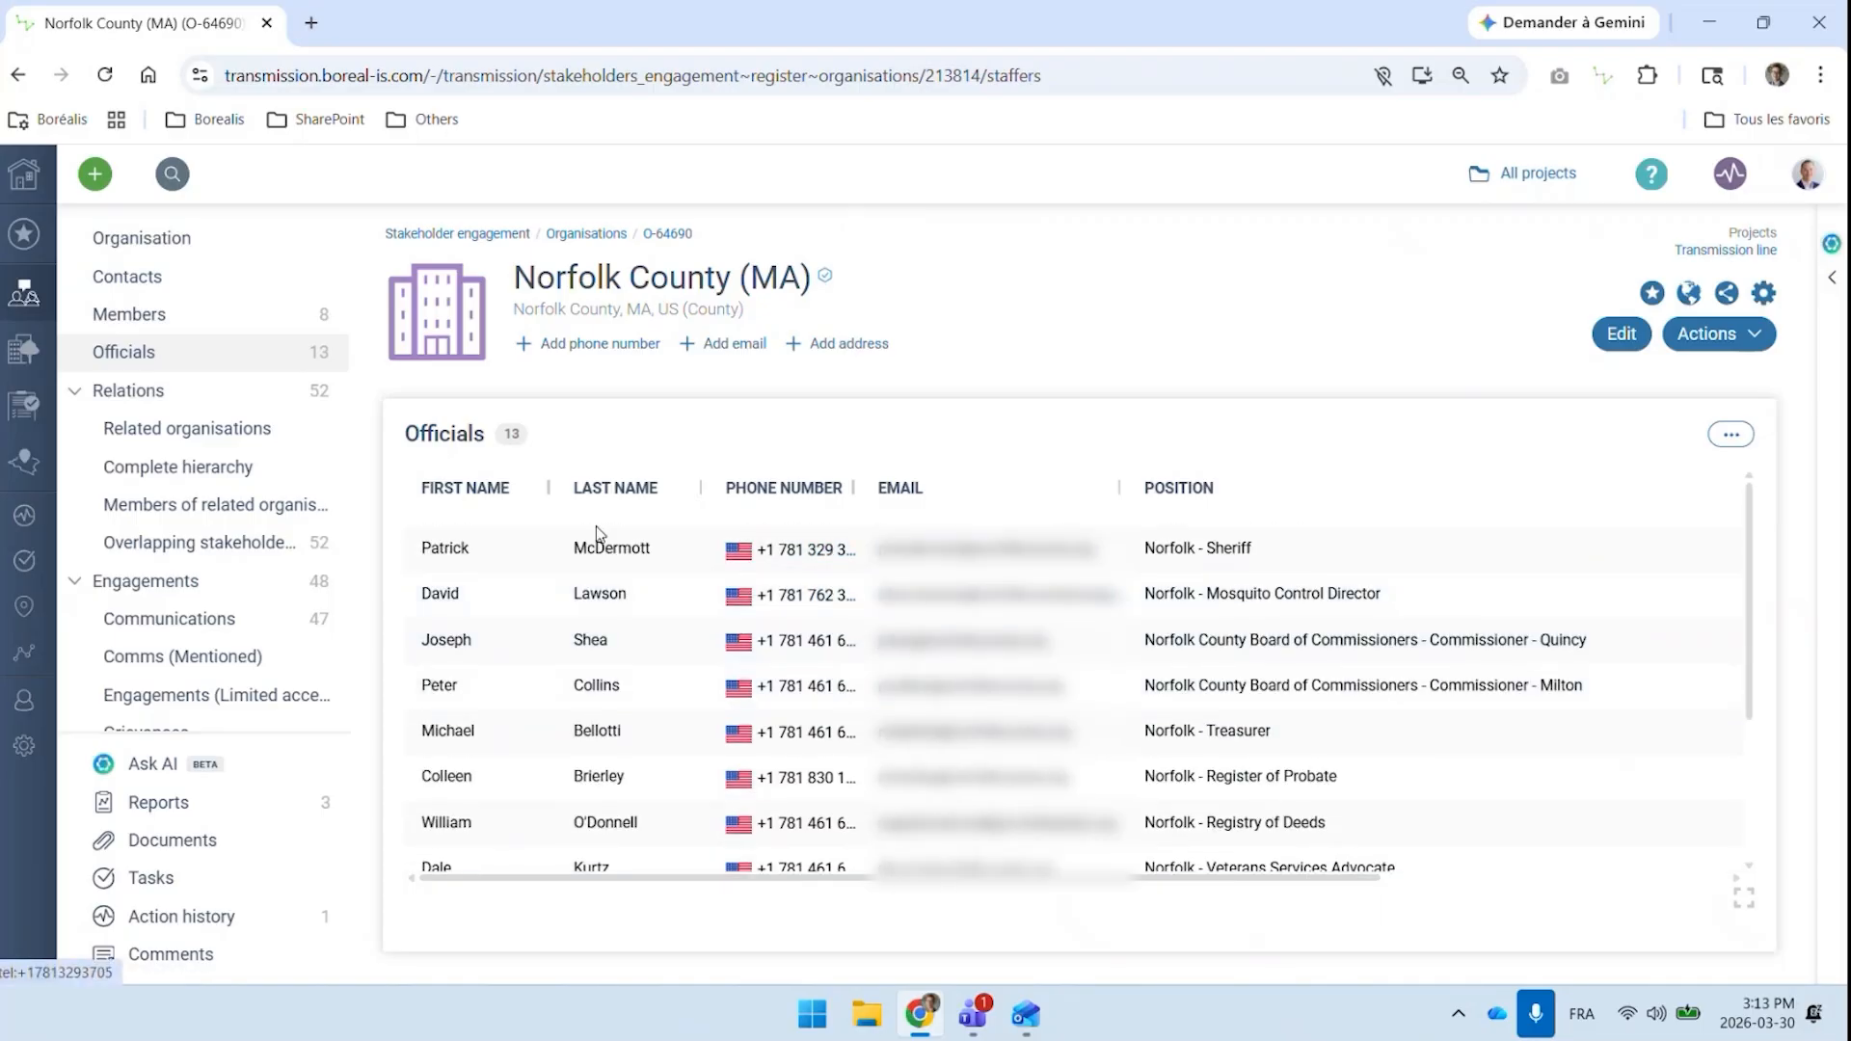
Return to the project map around the Milford line and turn off the US County layer
left_click(20, 77)
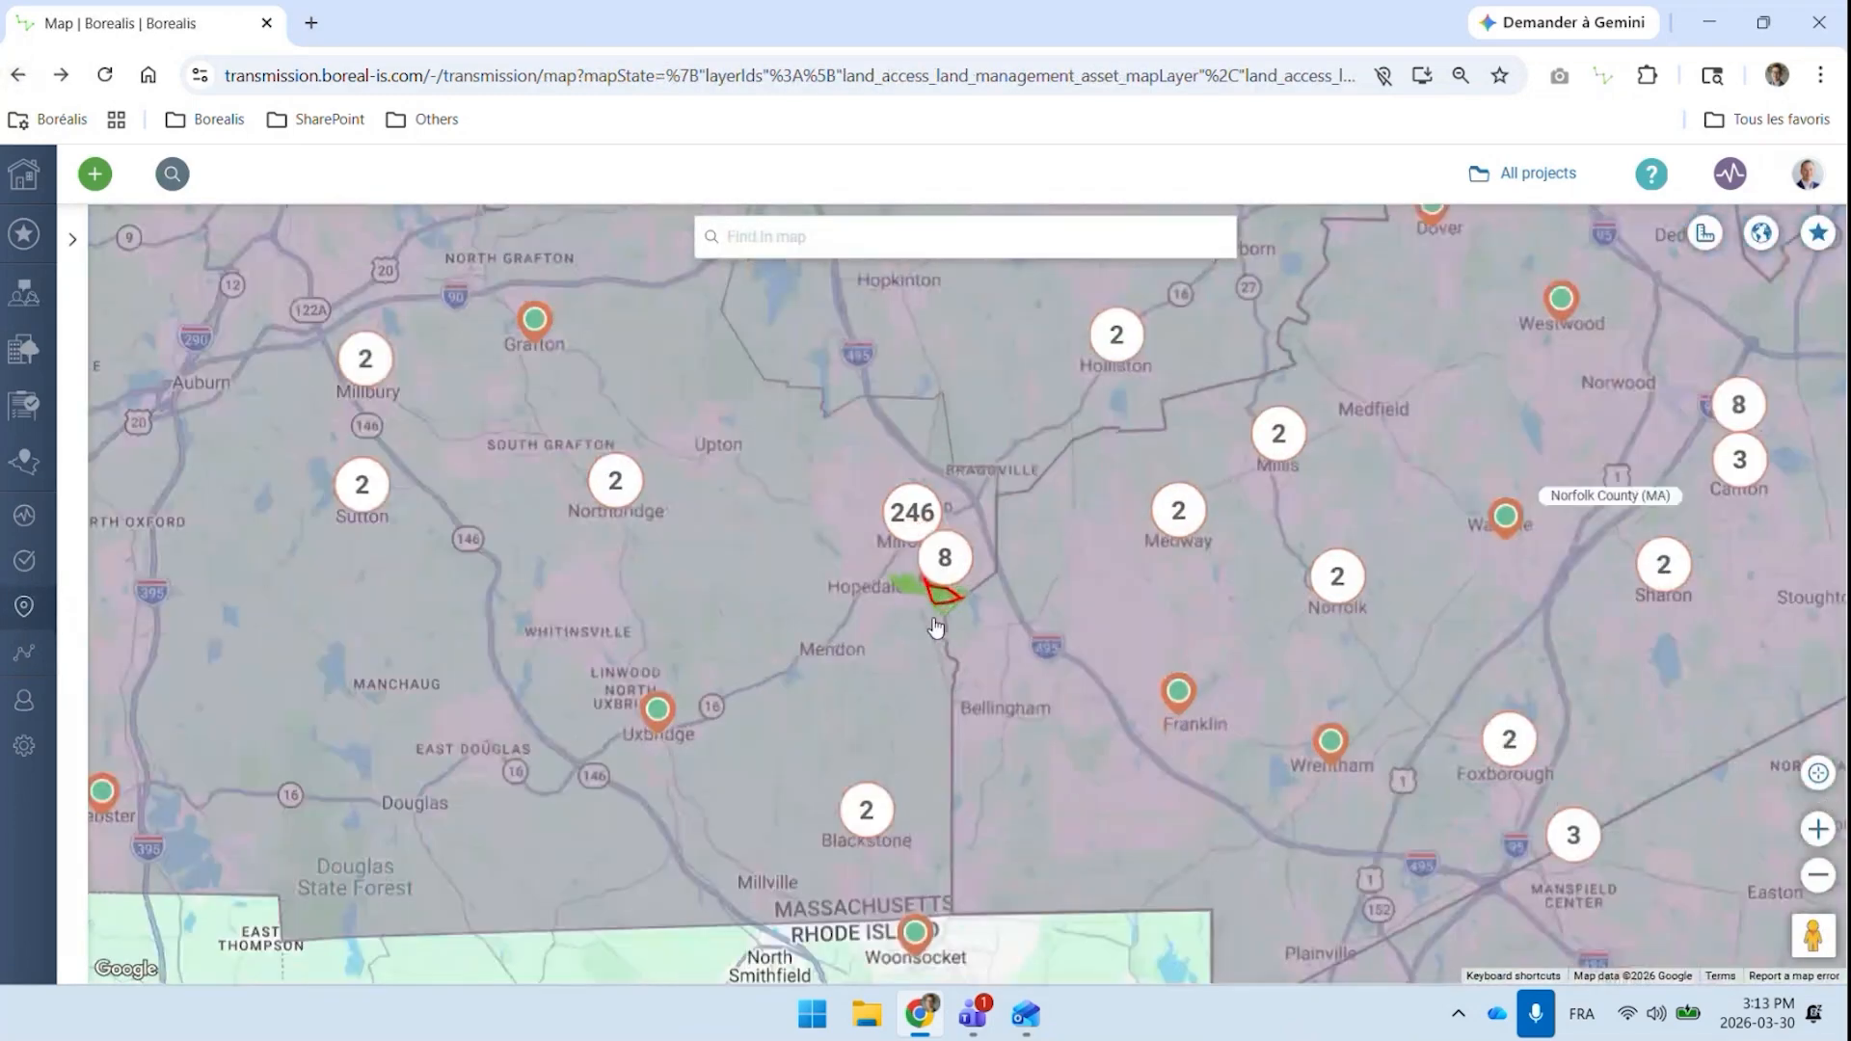
scroll(935, 626, "up", 3)
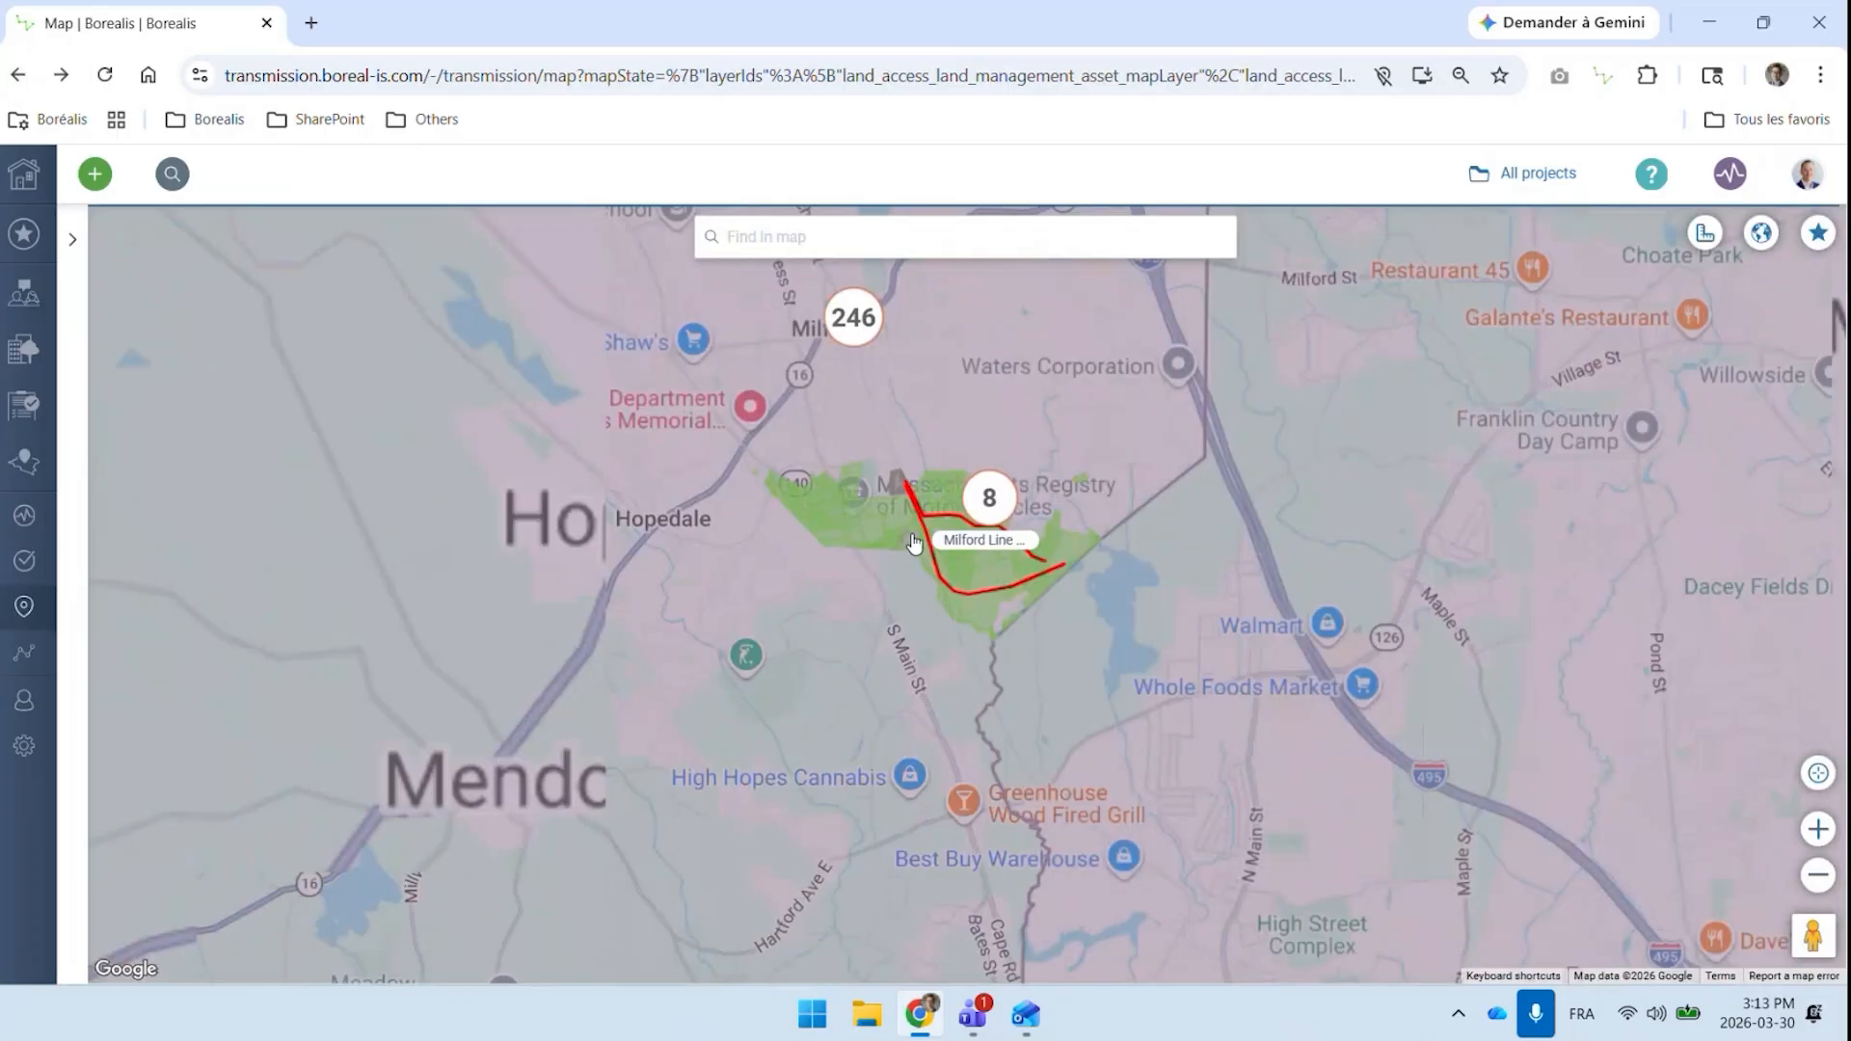
scroll(914, 542, "up", 1)
left_click(73, 241)
scroll(174, 502, "down", 6)
left_click(353, 467)
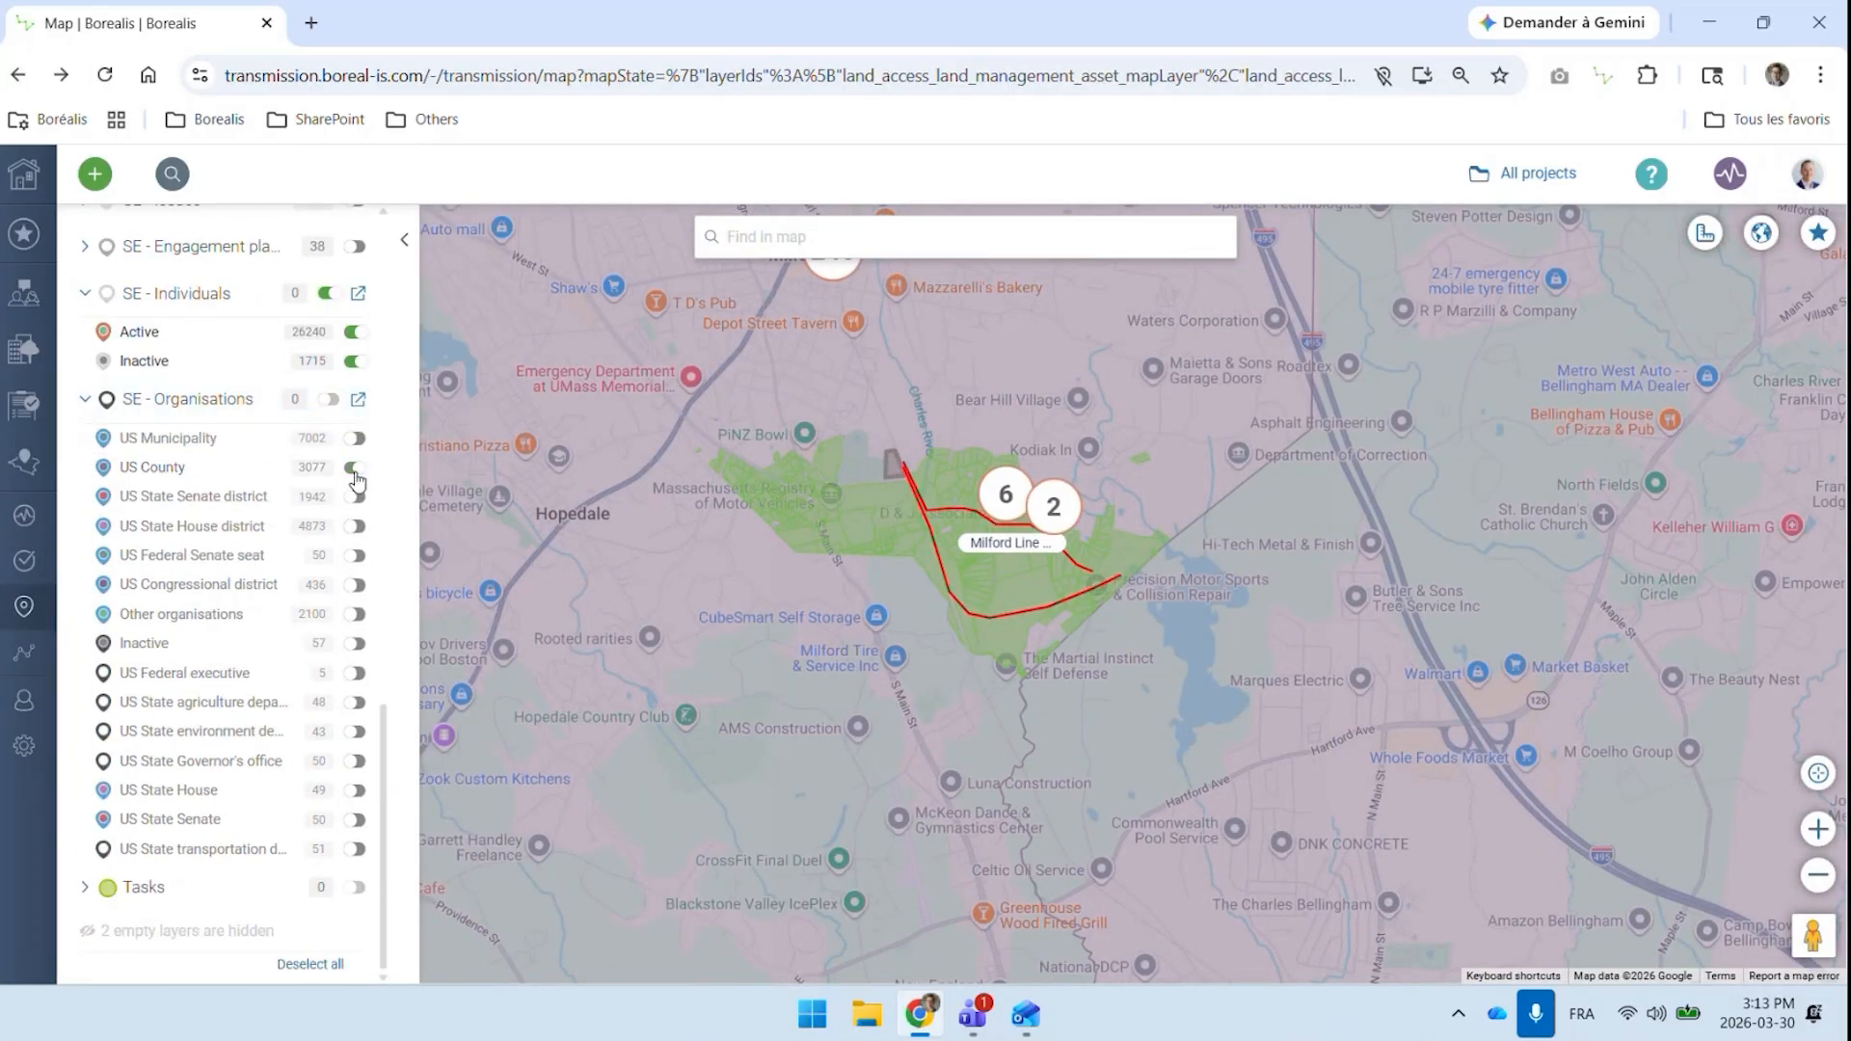
left_click(354, 470)
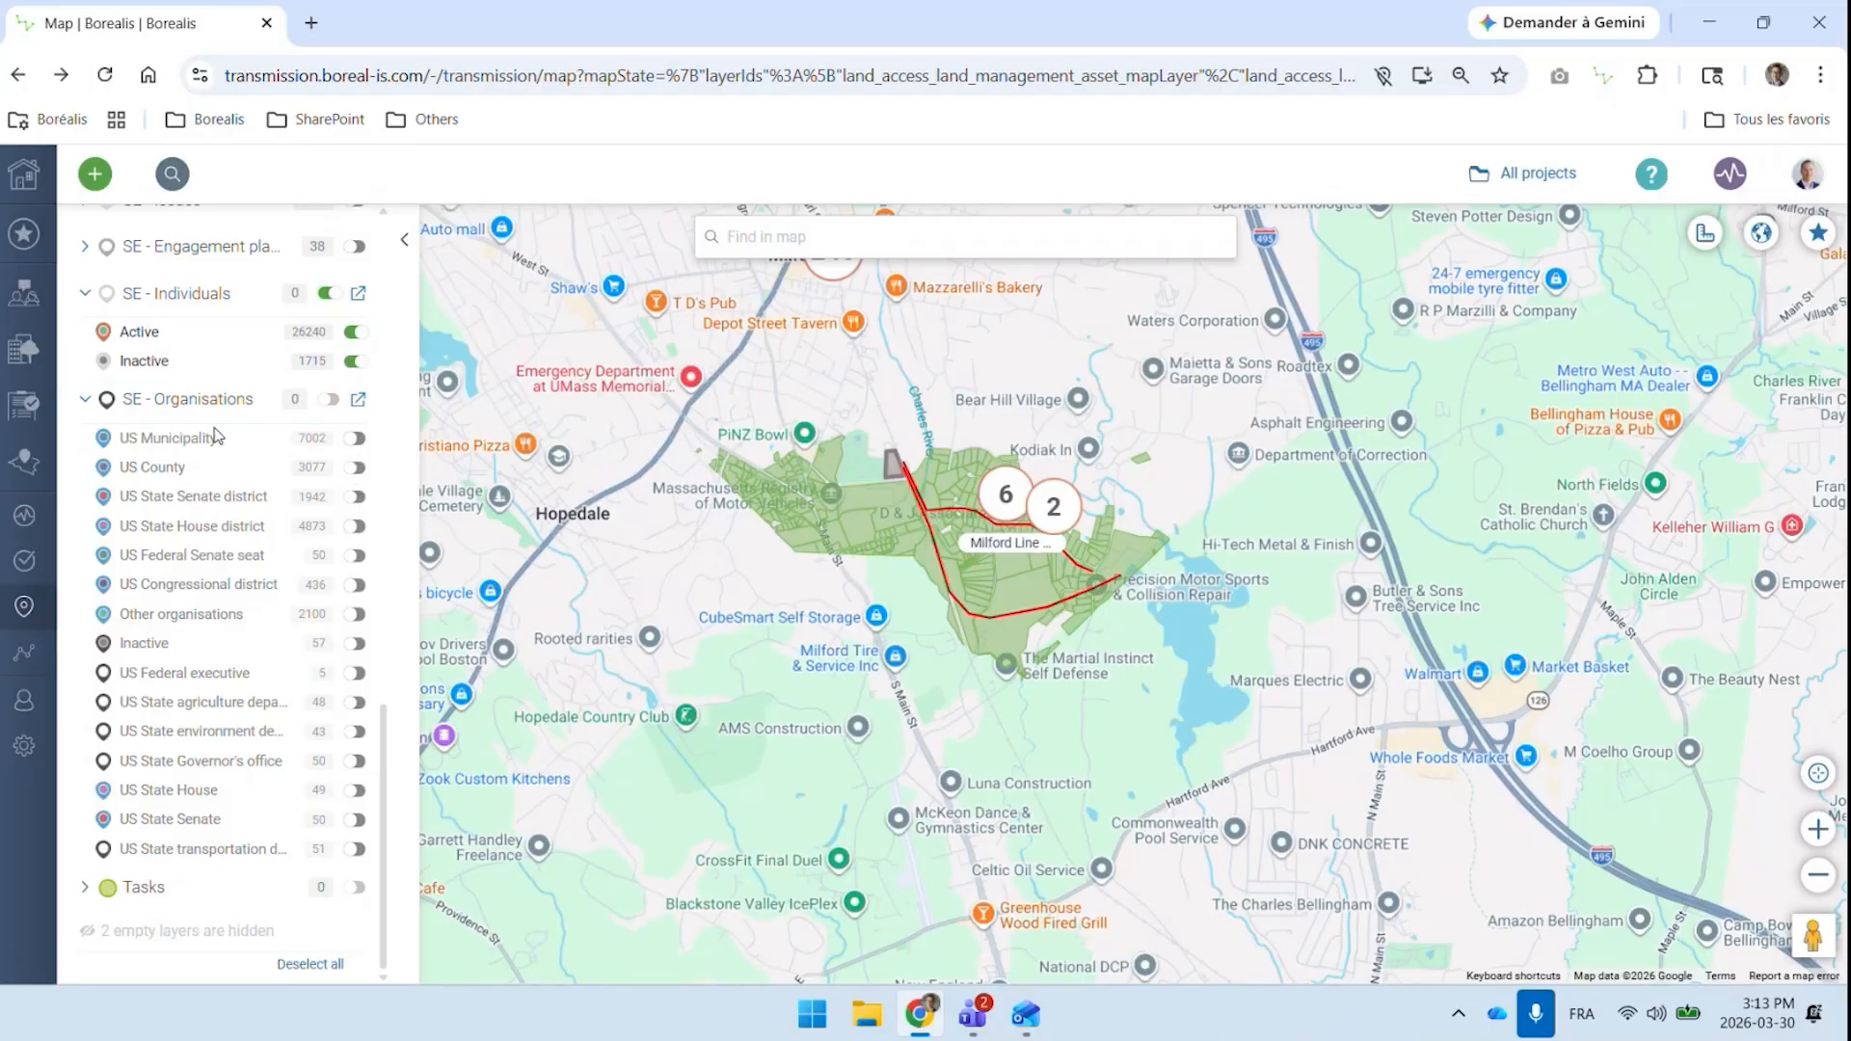
Collapse the SE - Organisations group and hide the map's layer list
left_click(85, 406)
scroll(200, 337, "up", 15)
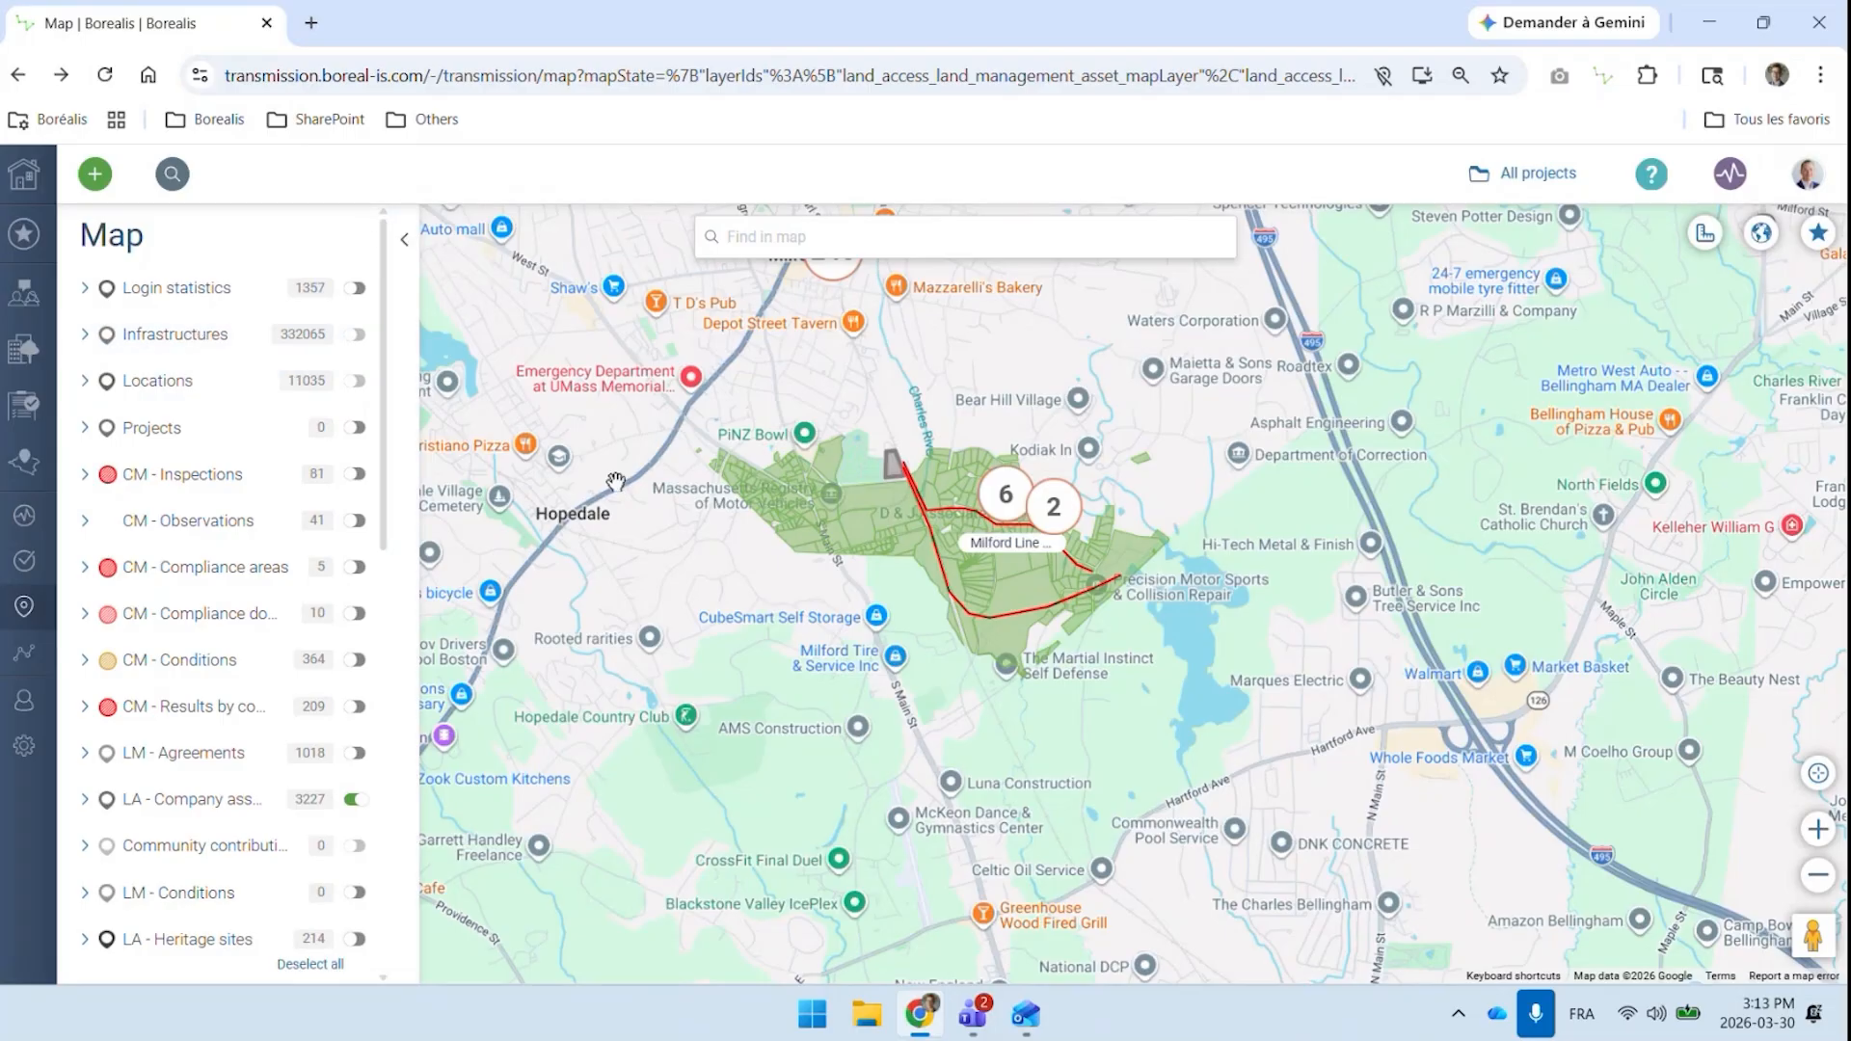
left_click(406, 240)
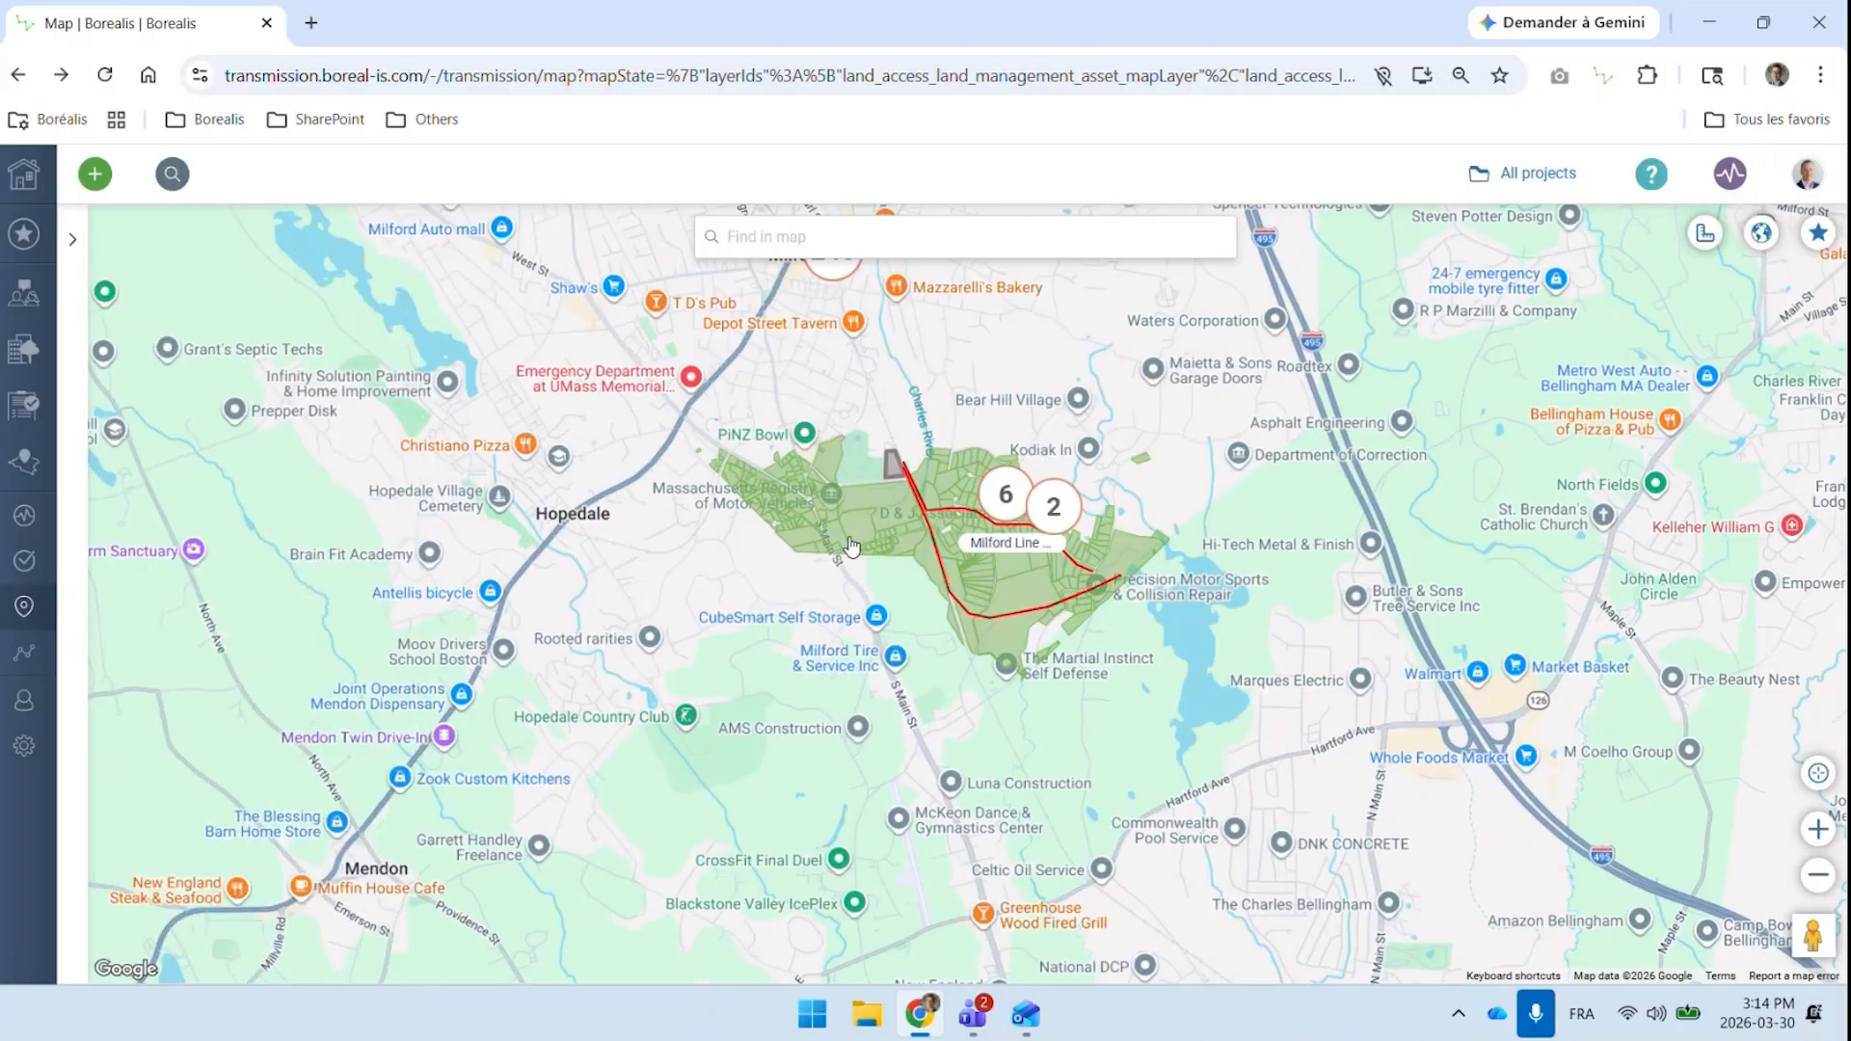
Display the summary of landowner property F_655753_2868746 along the southern stretch of the Milford line route
scroll(851, 547, "up", 1)
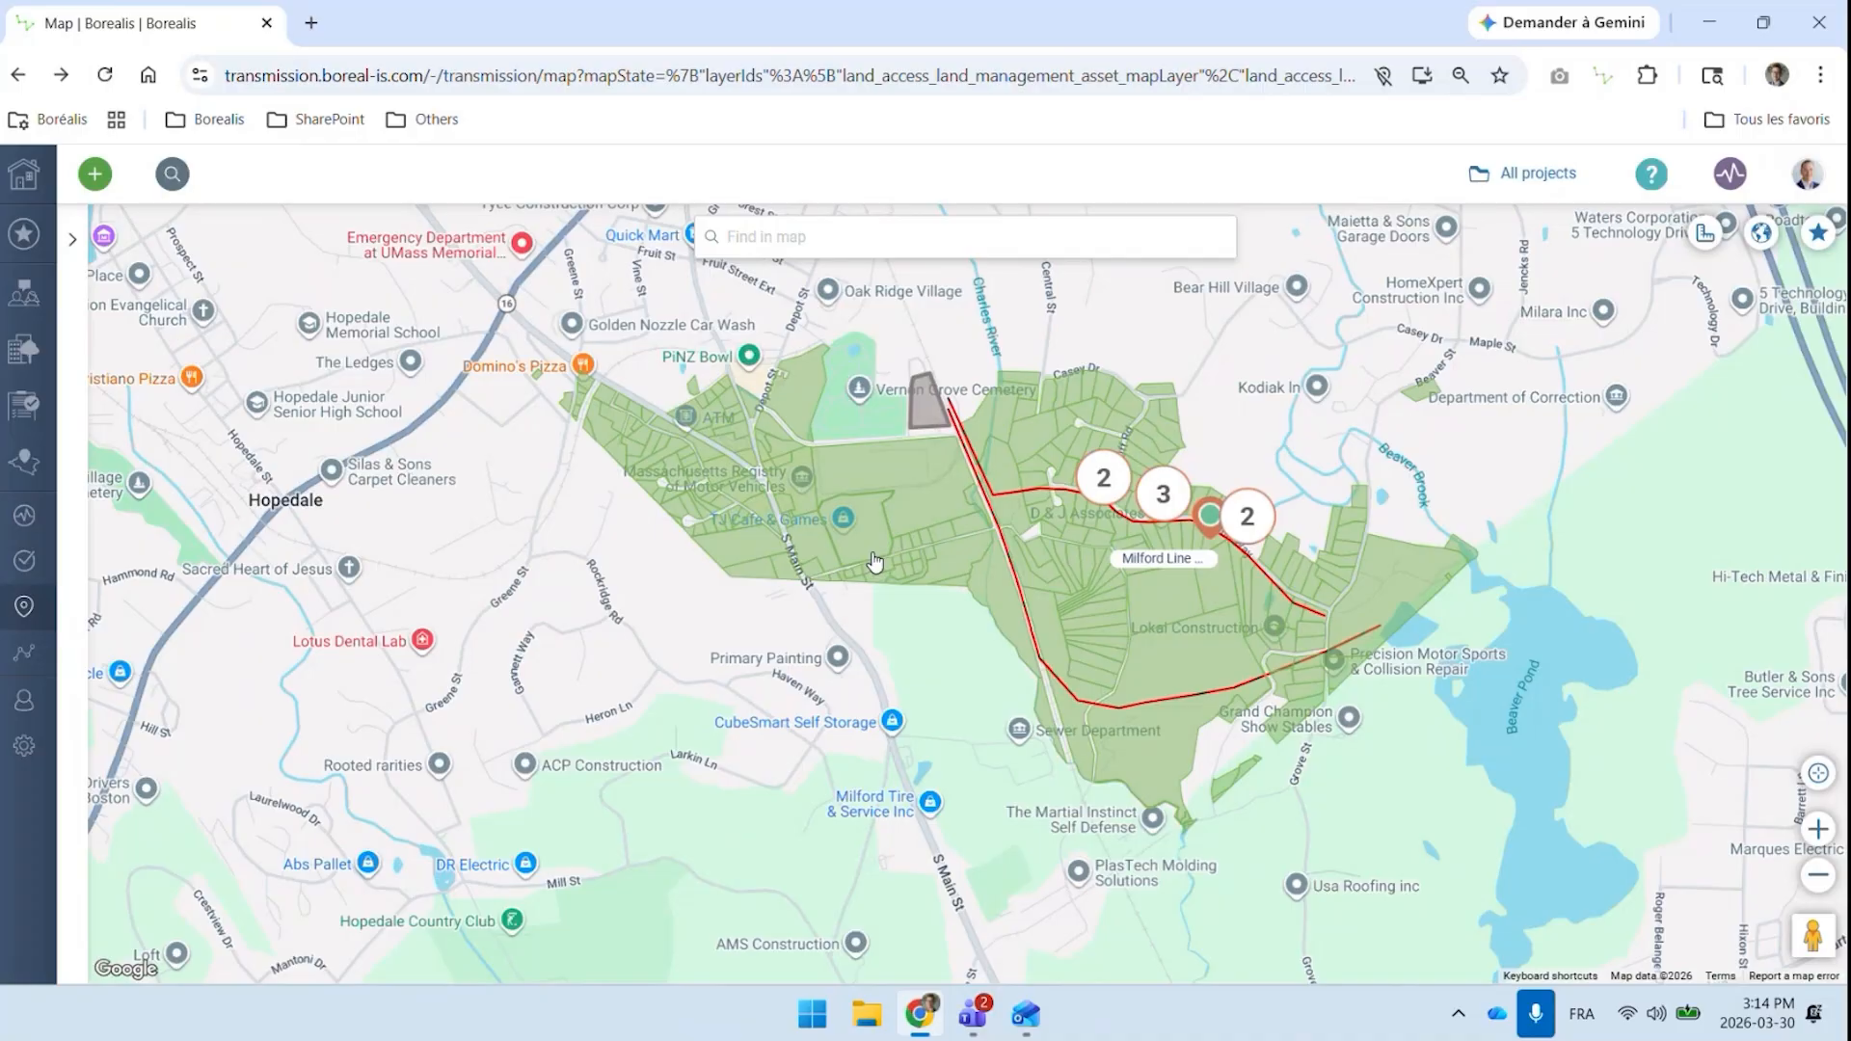
left_click(1167, 755)
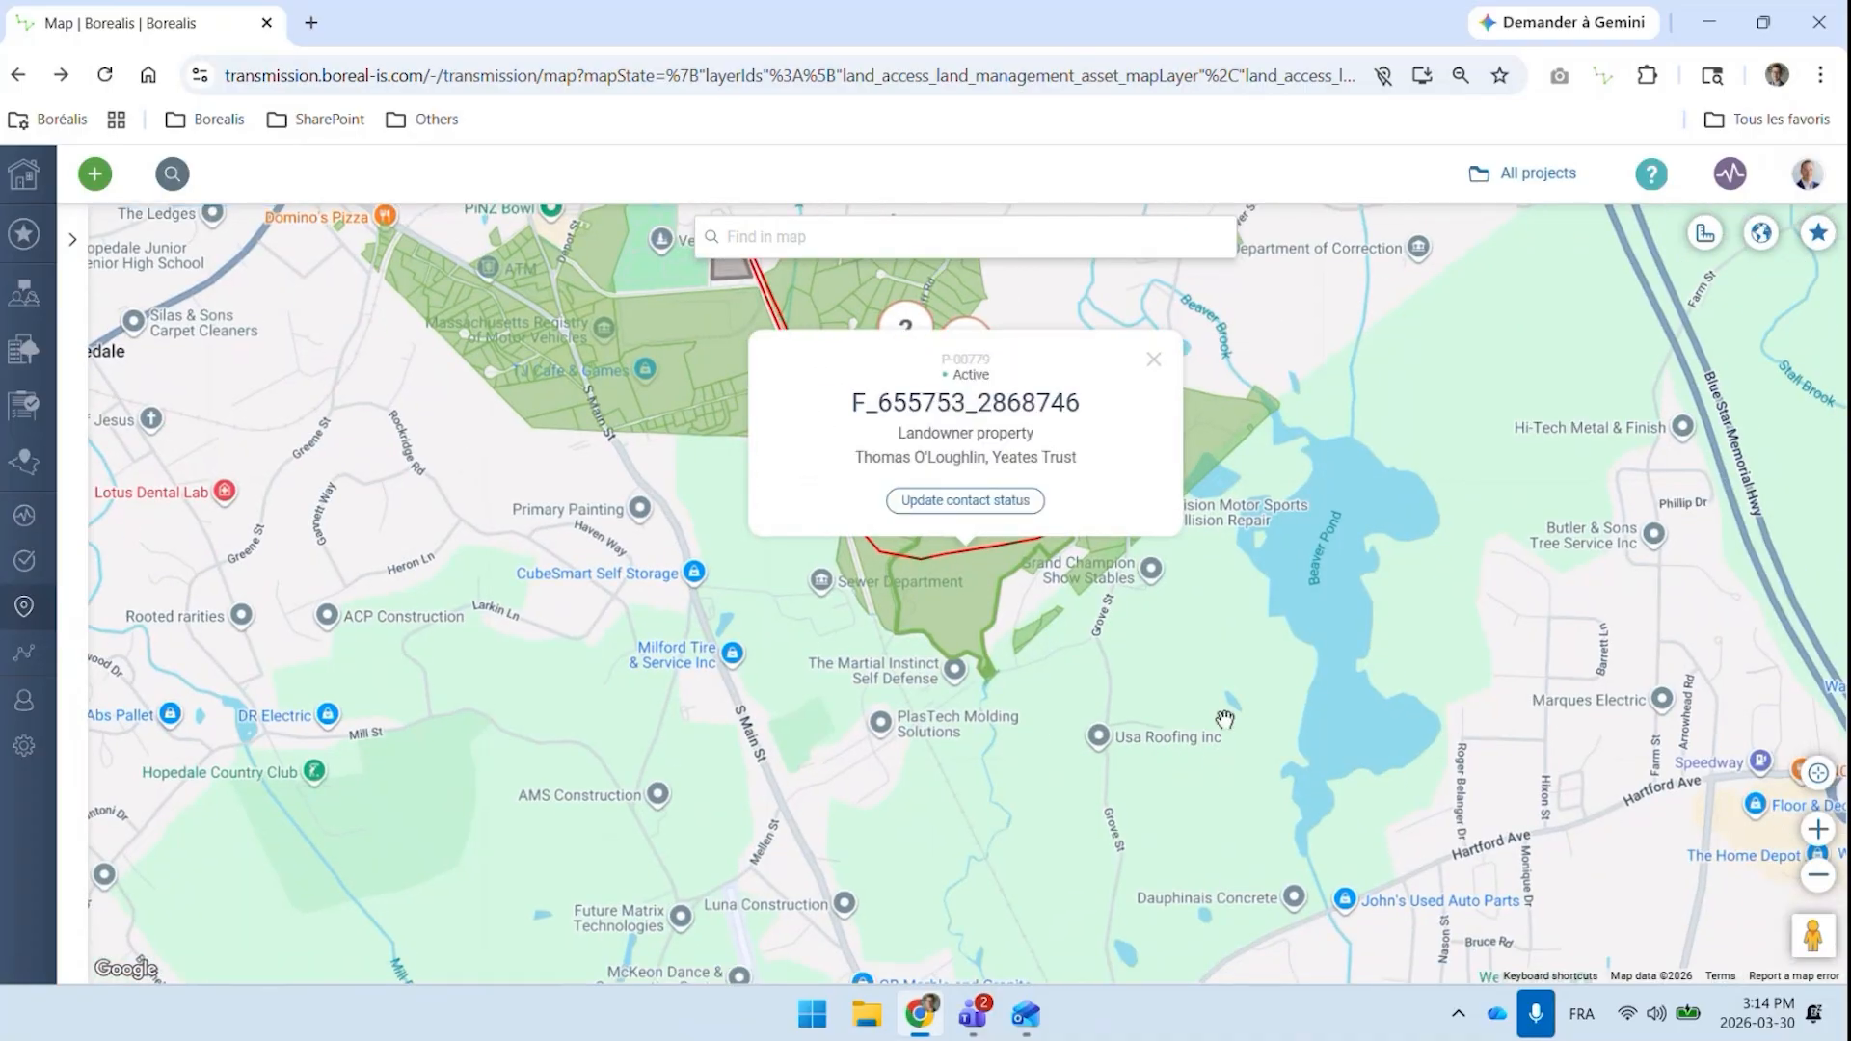
Close the parcel summary, check the Geometry import list in the configuration, and return to the project map
left_click(1154, 360)
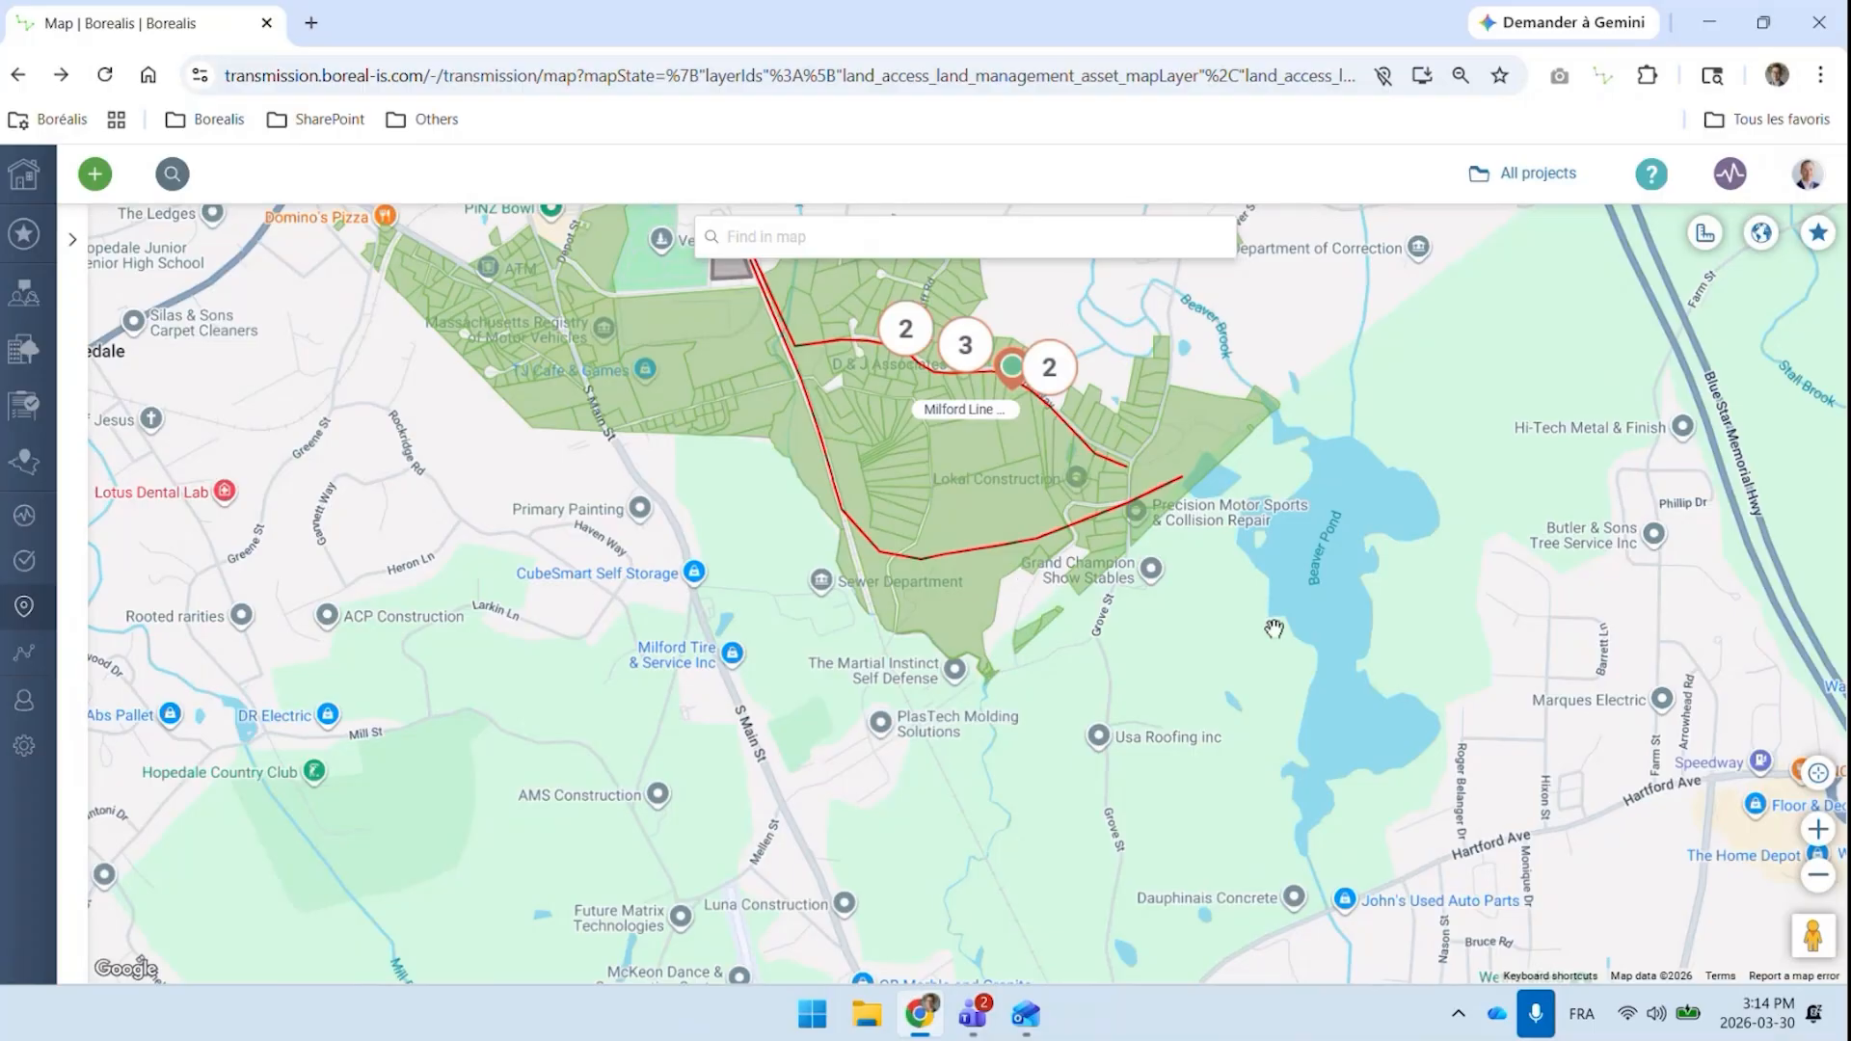
left_click_drag(1274, 629, 1303, 847)
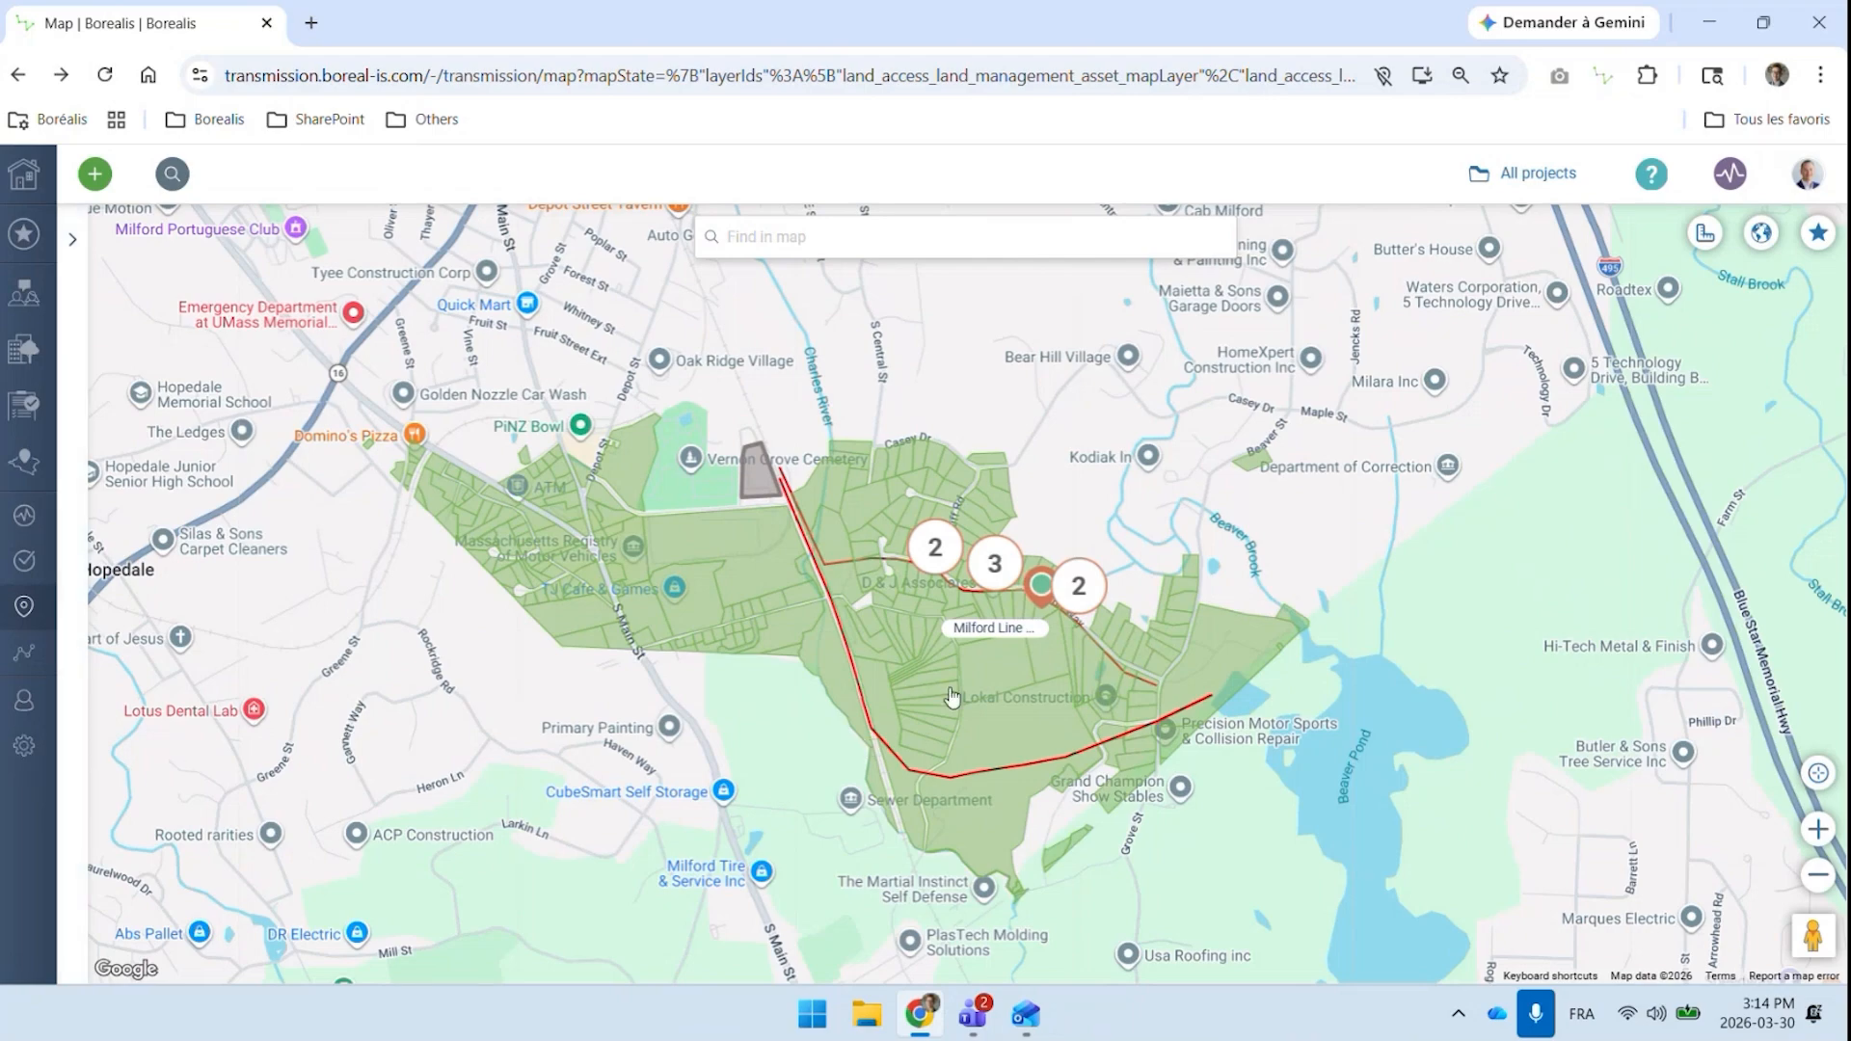
mouse_move(25, 761)
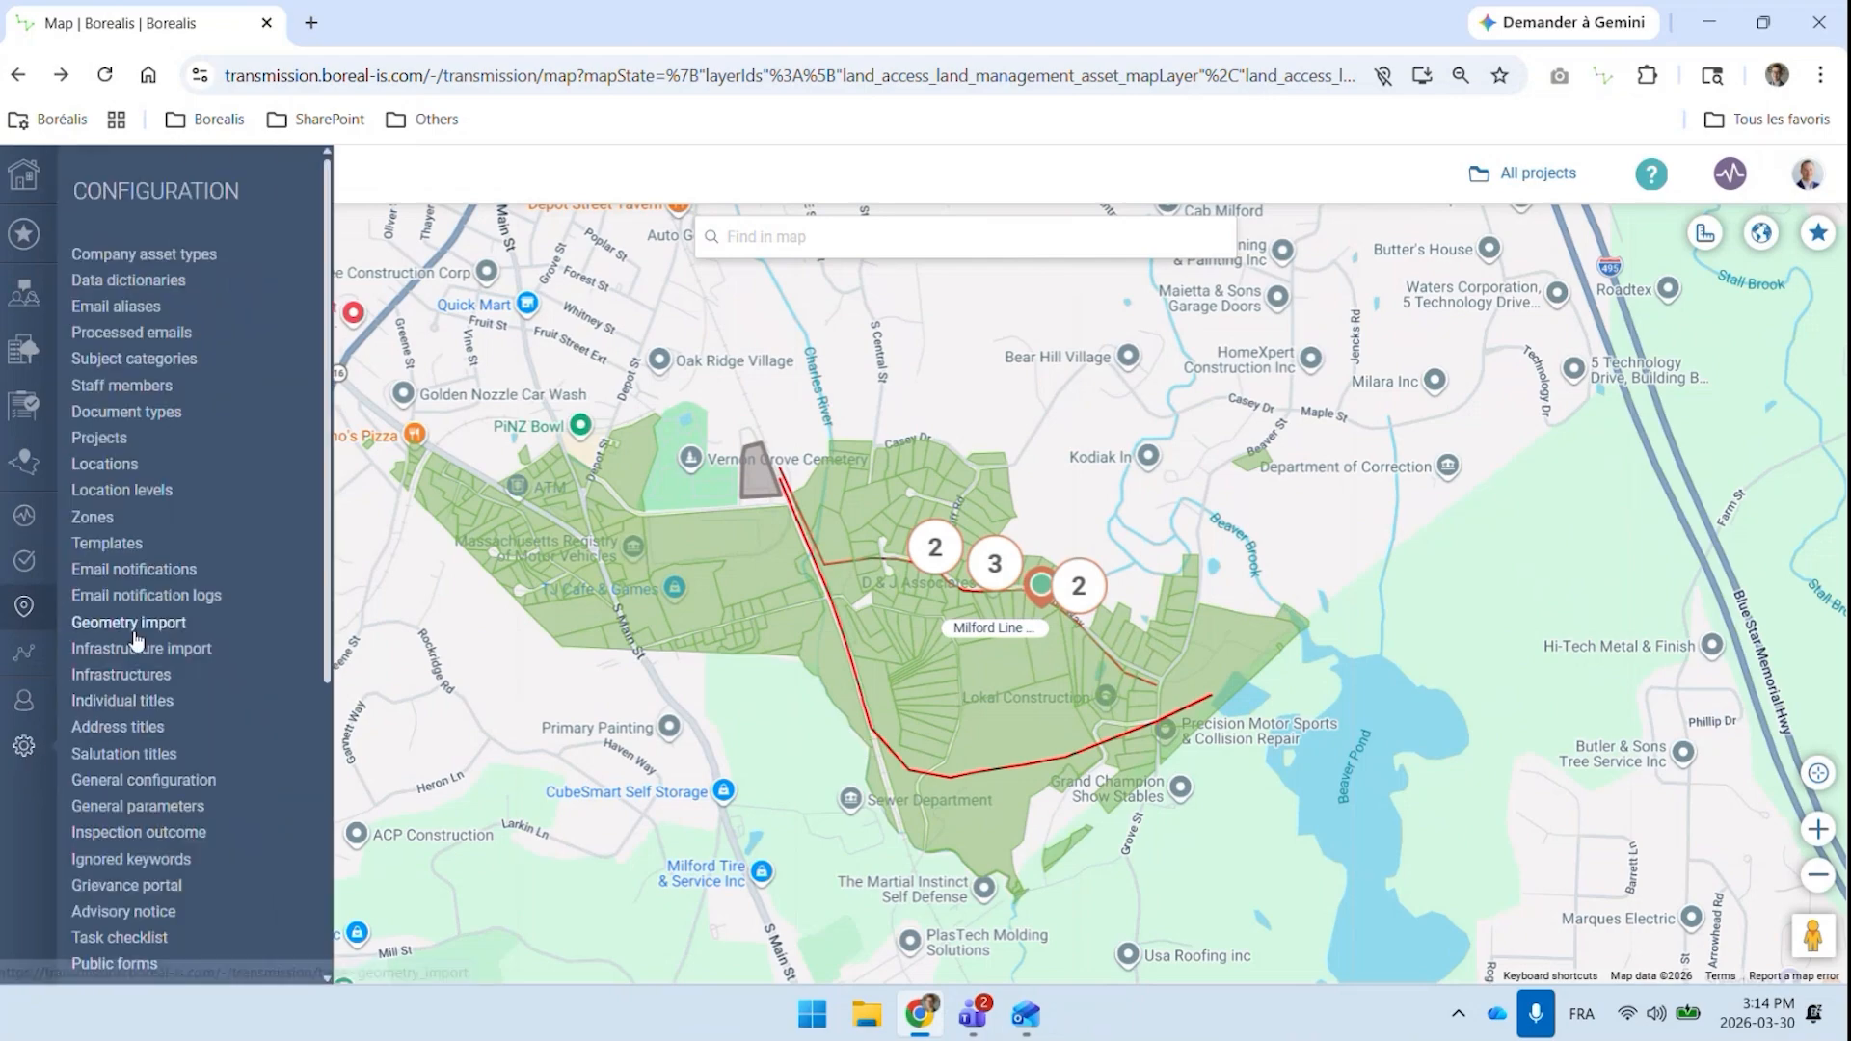
left_click(141, 629)
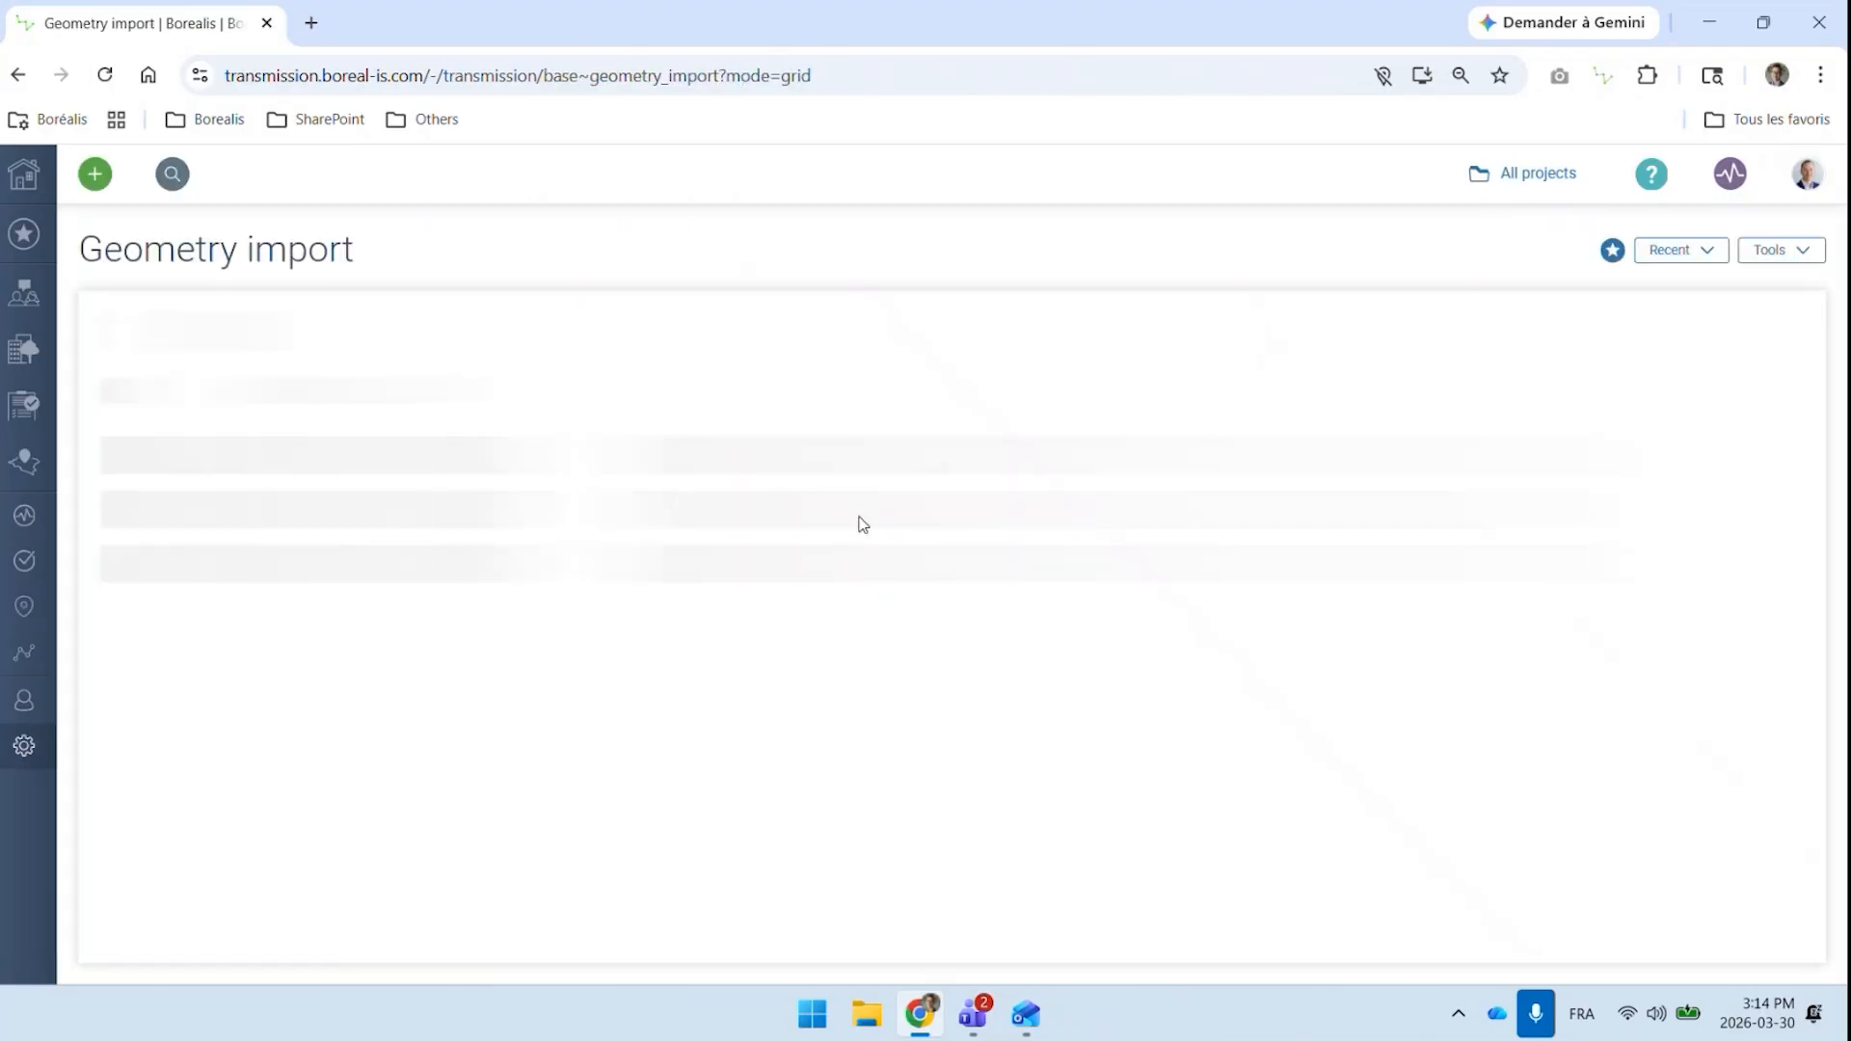
left_click(20, 81)
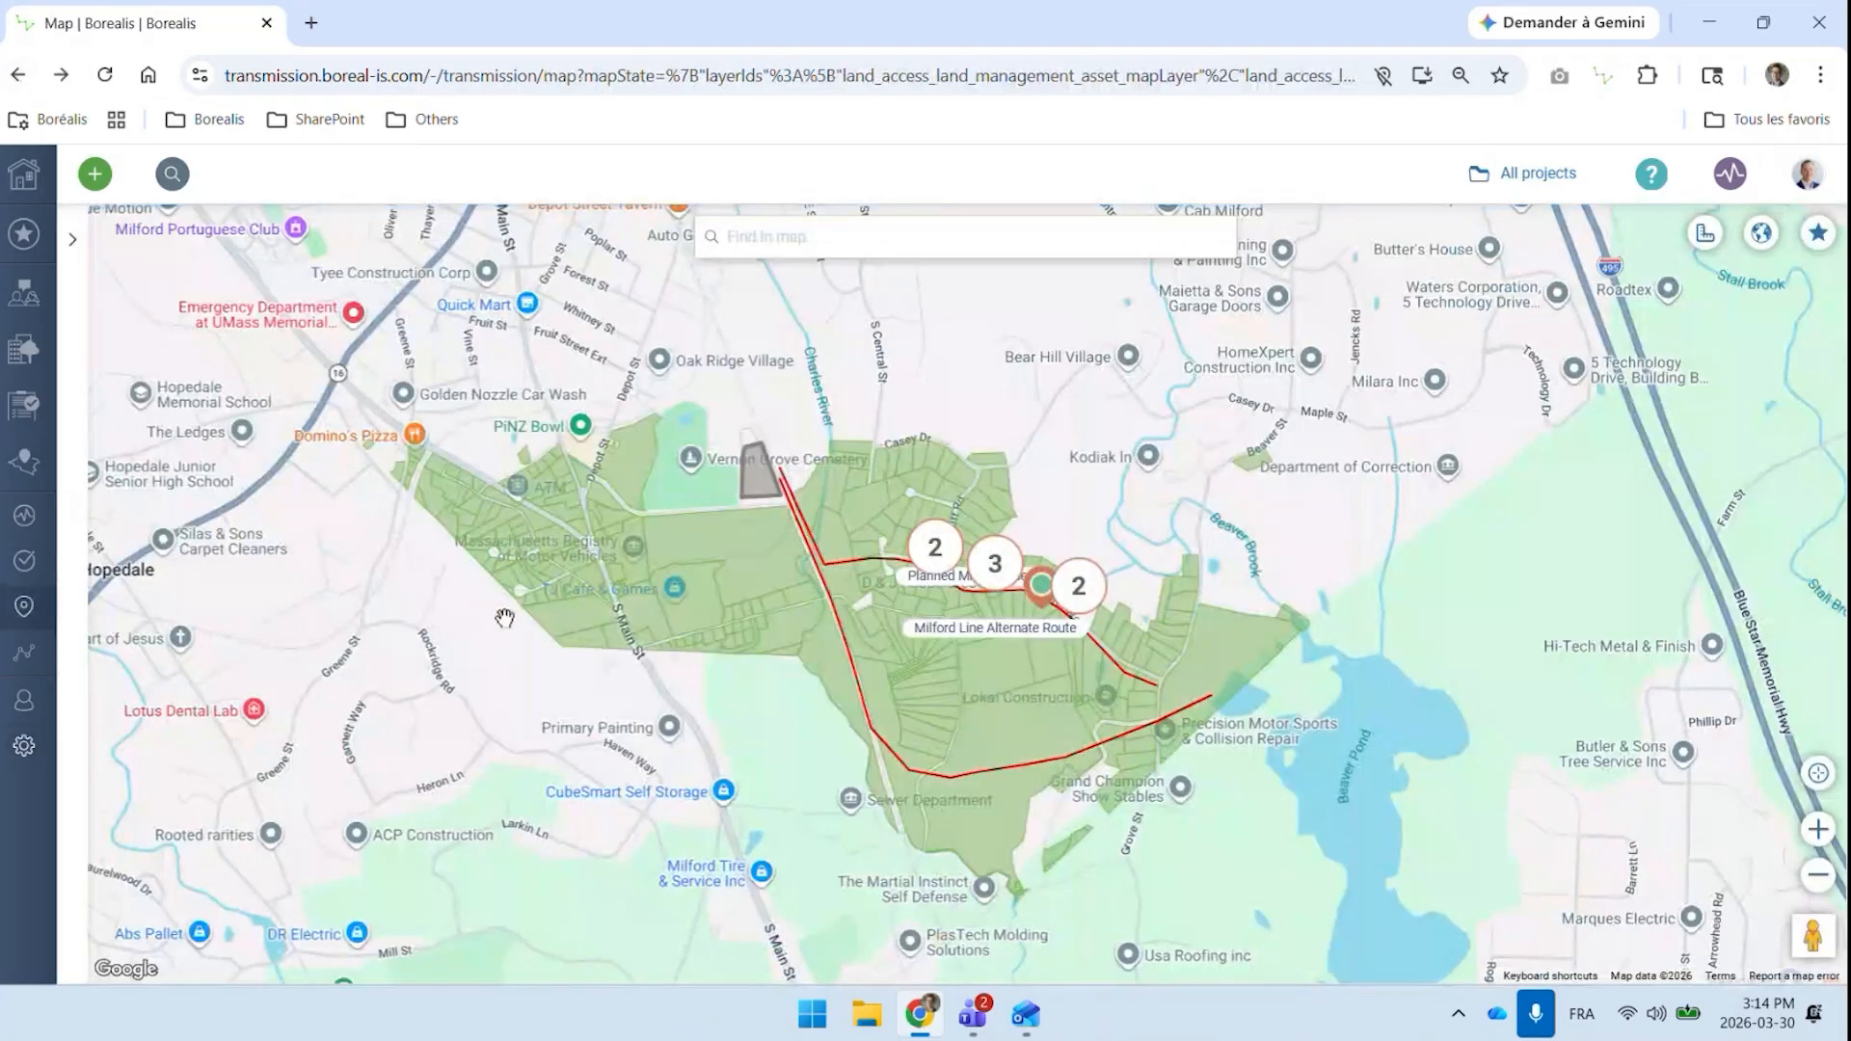
Switch the project map's background to Satellite imagery around the Milford line parcels
left_click(1760, 232)
left_click(1663, 364)
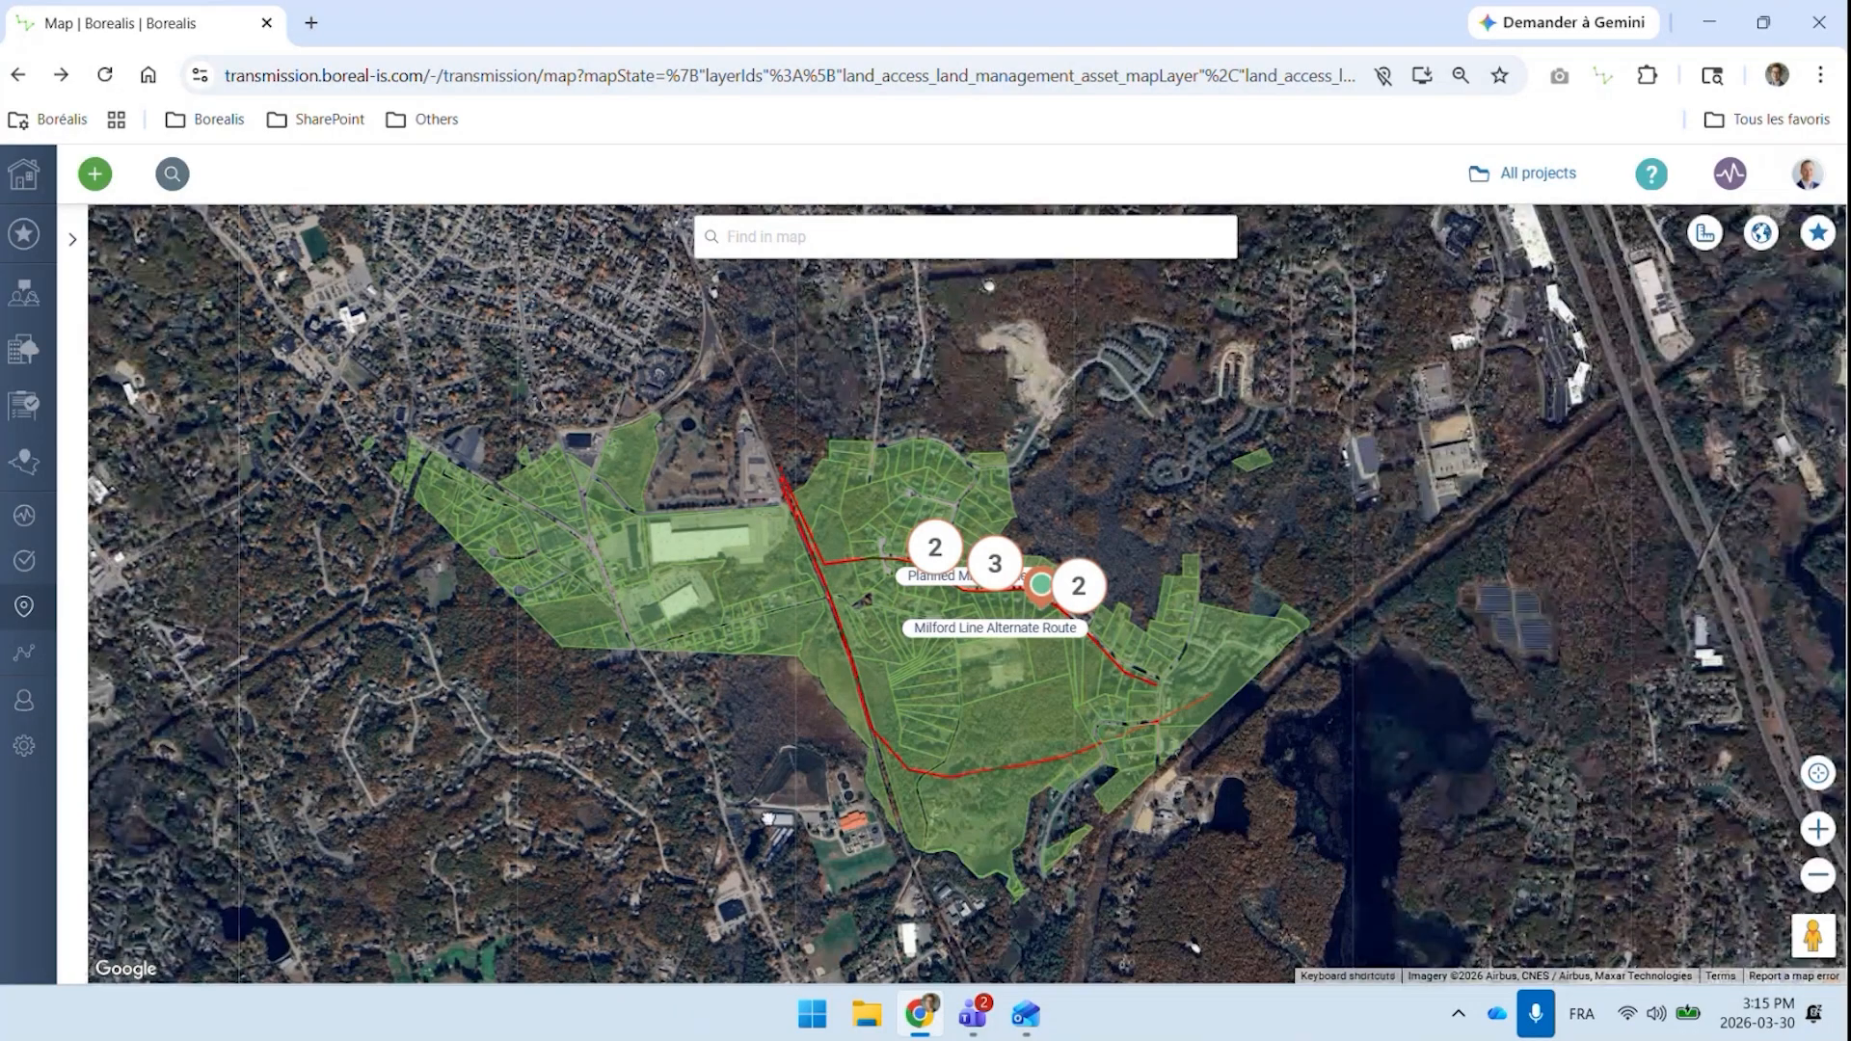
left_click_drag(873, 798, 802, 687)
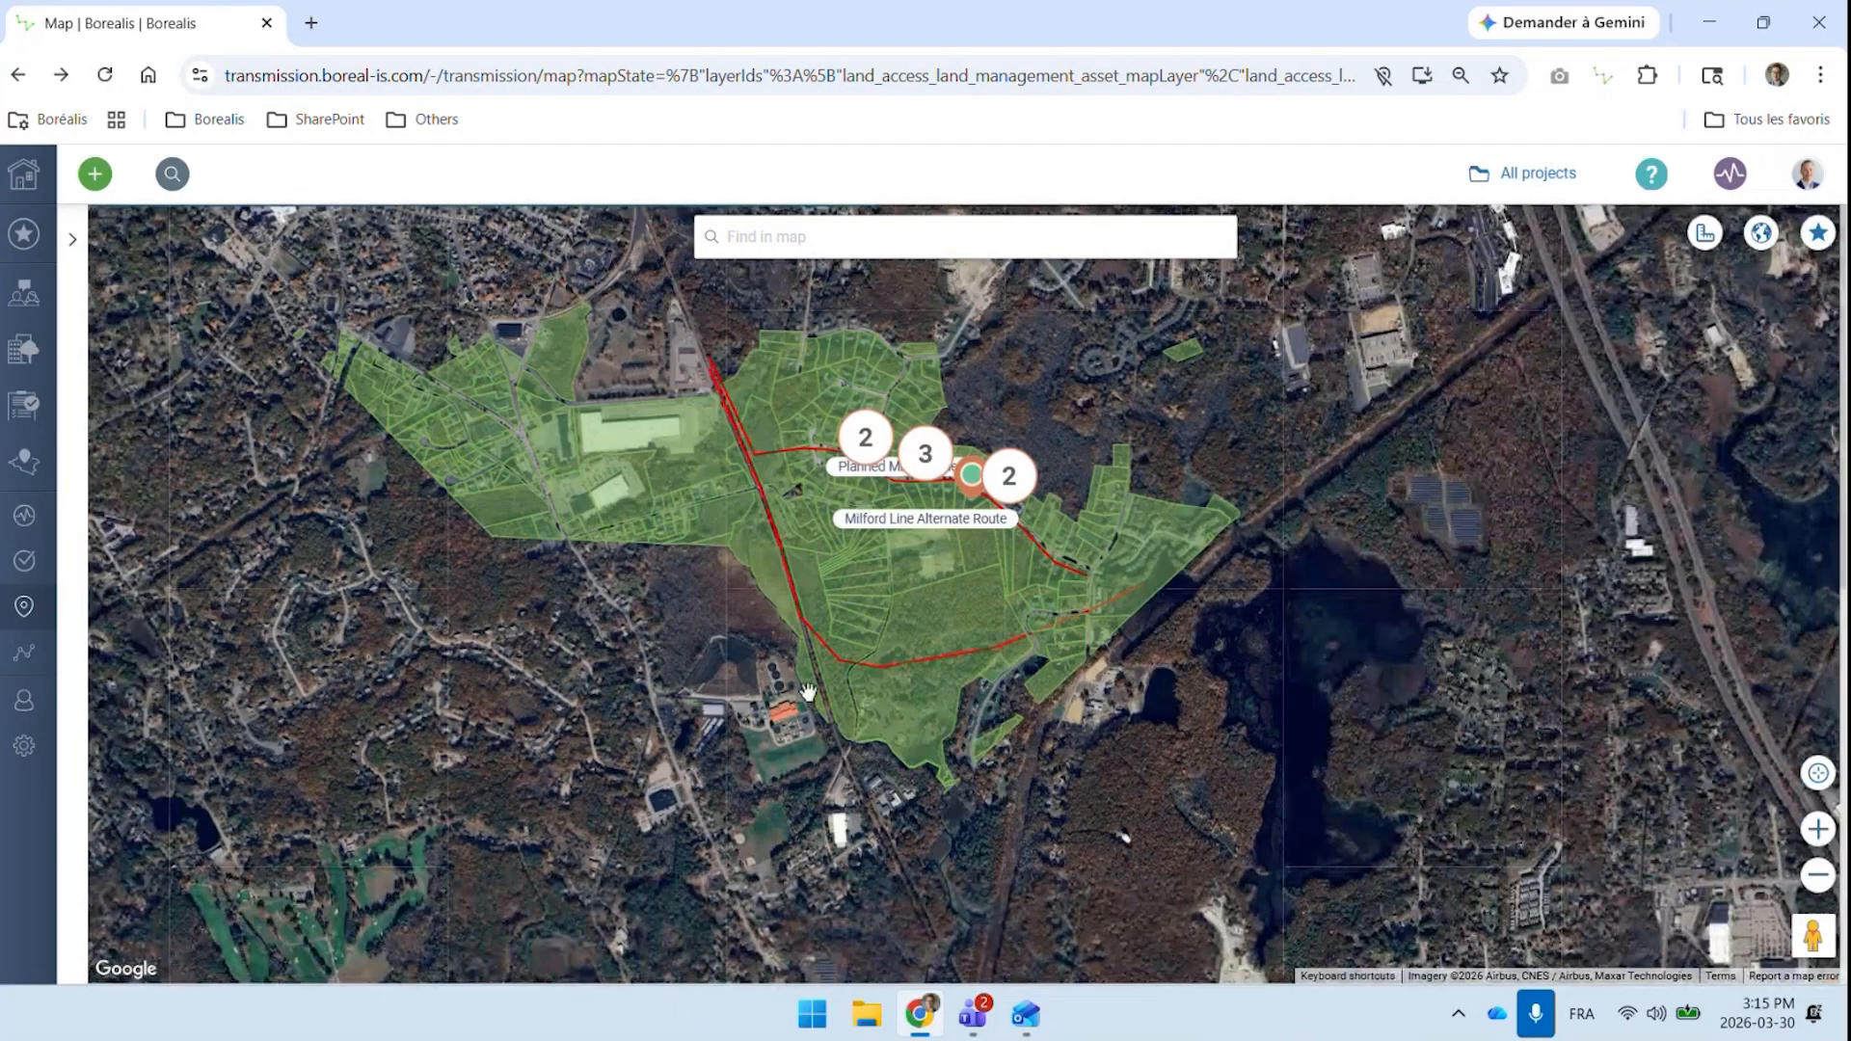
Open the full record of landowner property F_655753_2868746 from the southern stretch of the Milford line on the map
scroll(802, 686, "up", 1)
left_click(1005, 740)
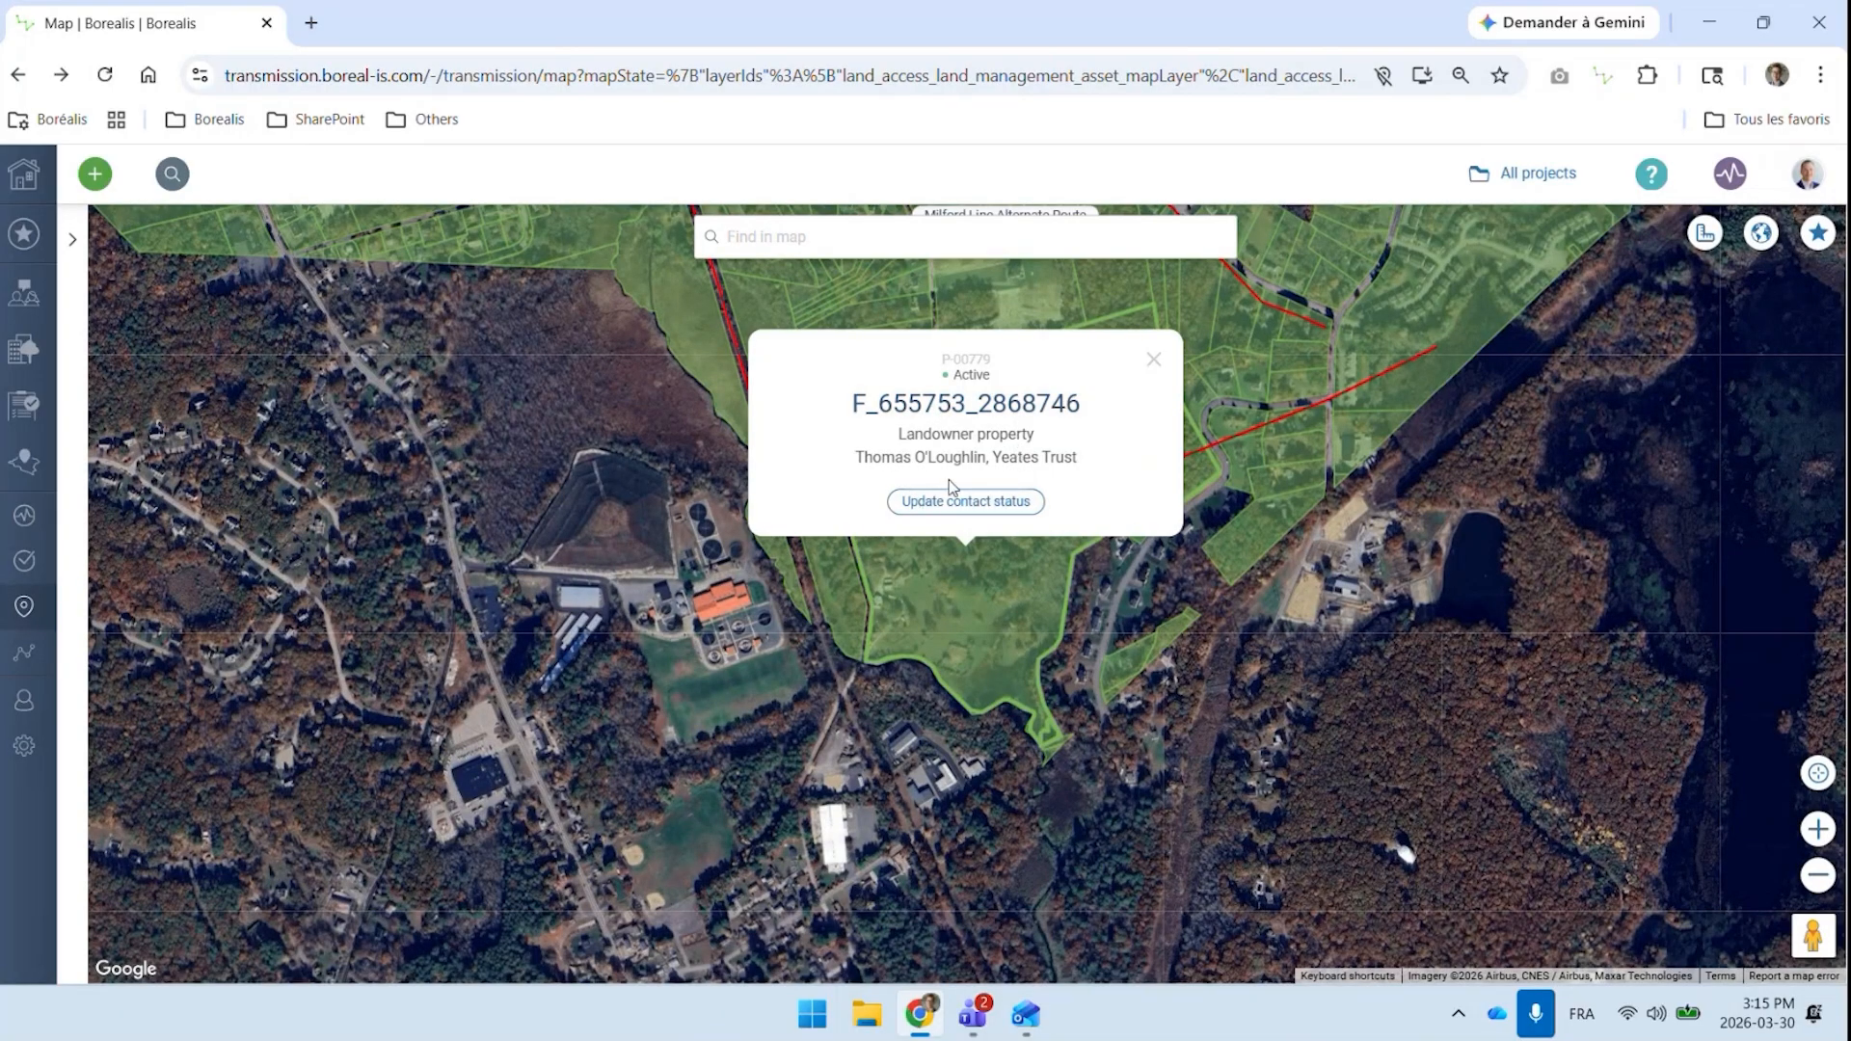
left_click(987, 418)
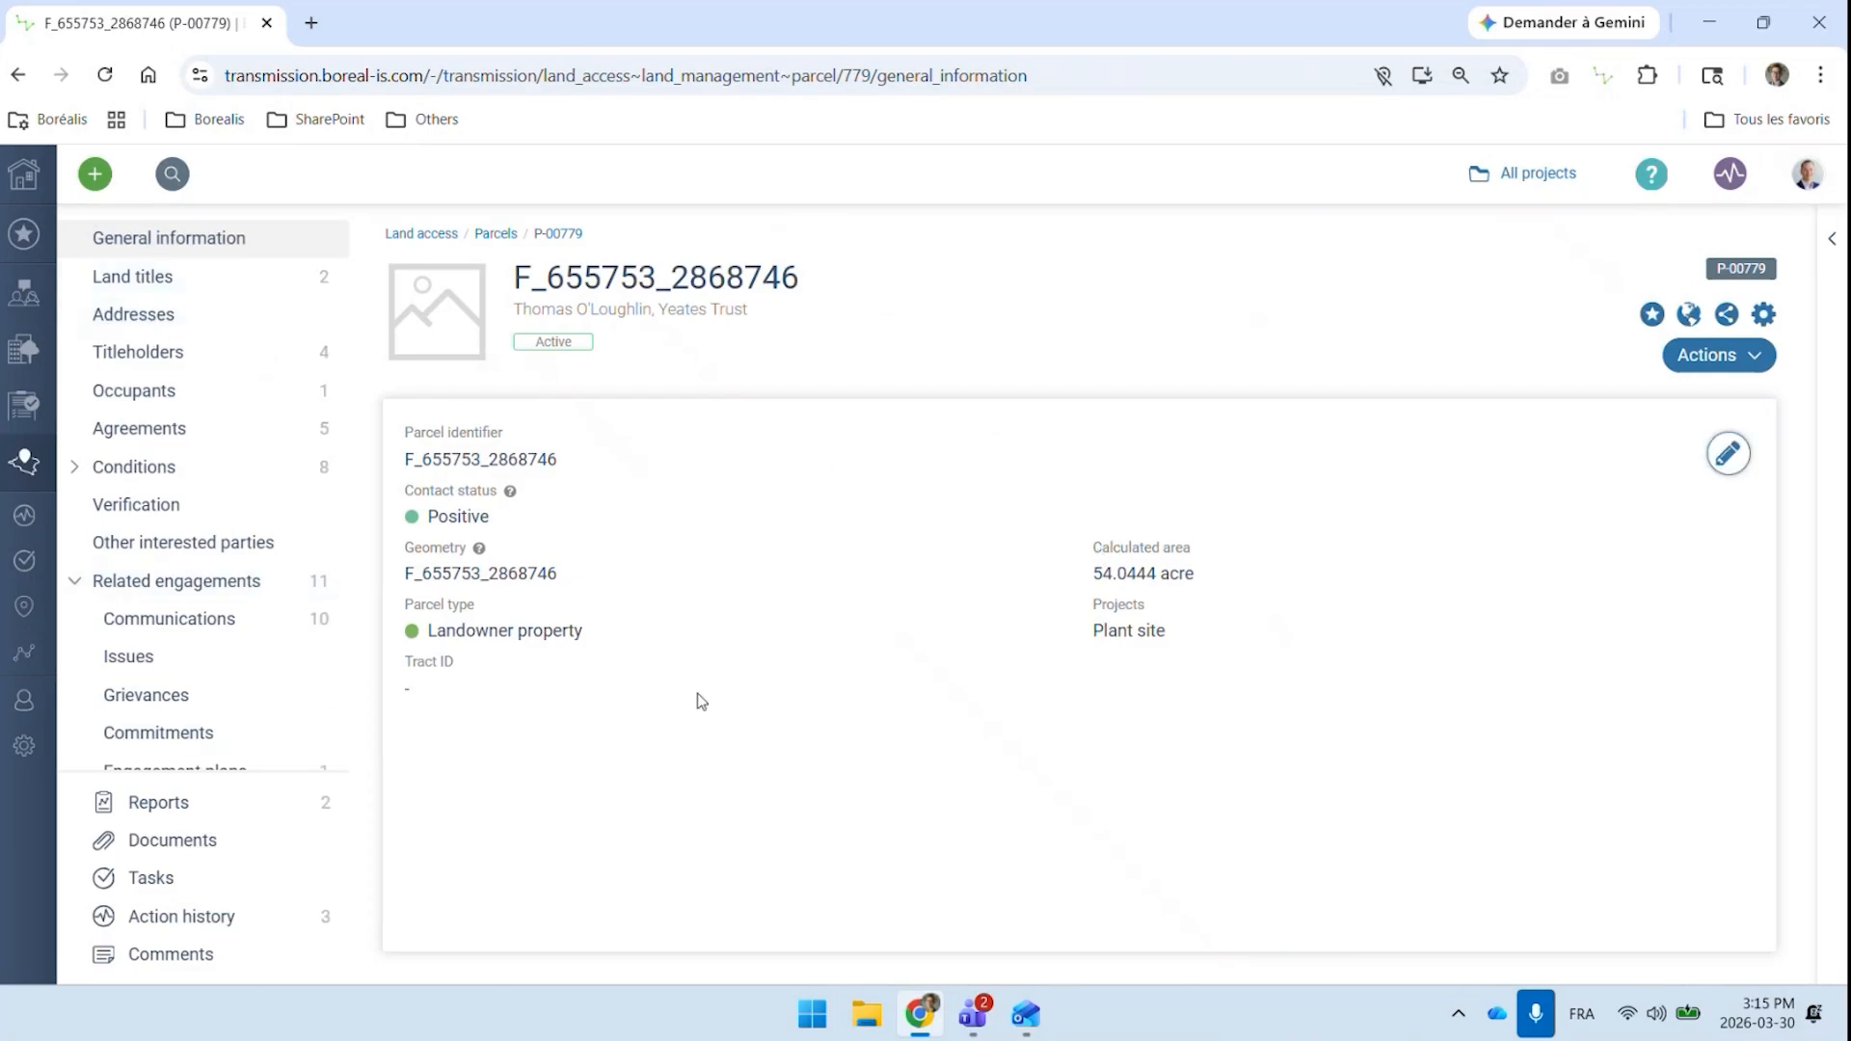
Open the parcel's Parcel Key Metadata report and review its area, titleholder, agreement and company asset details
scroll(140, 280, "down", 3)
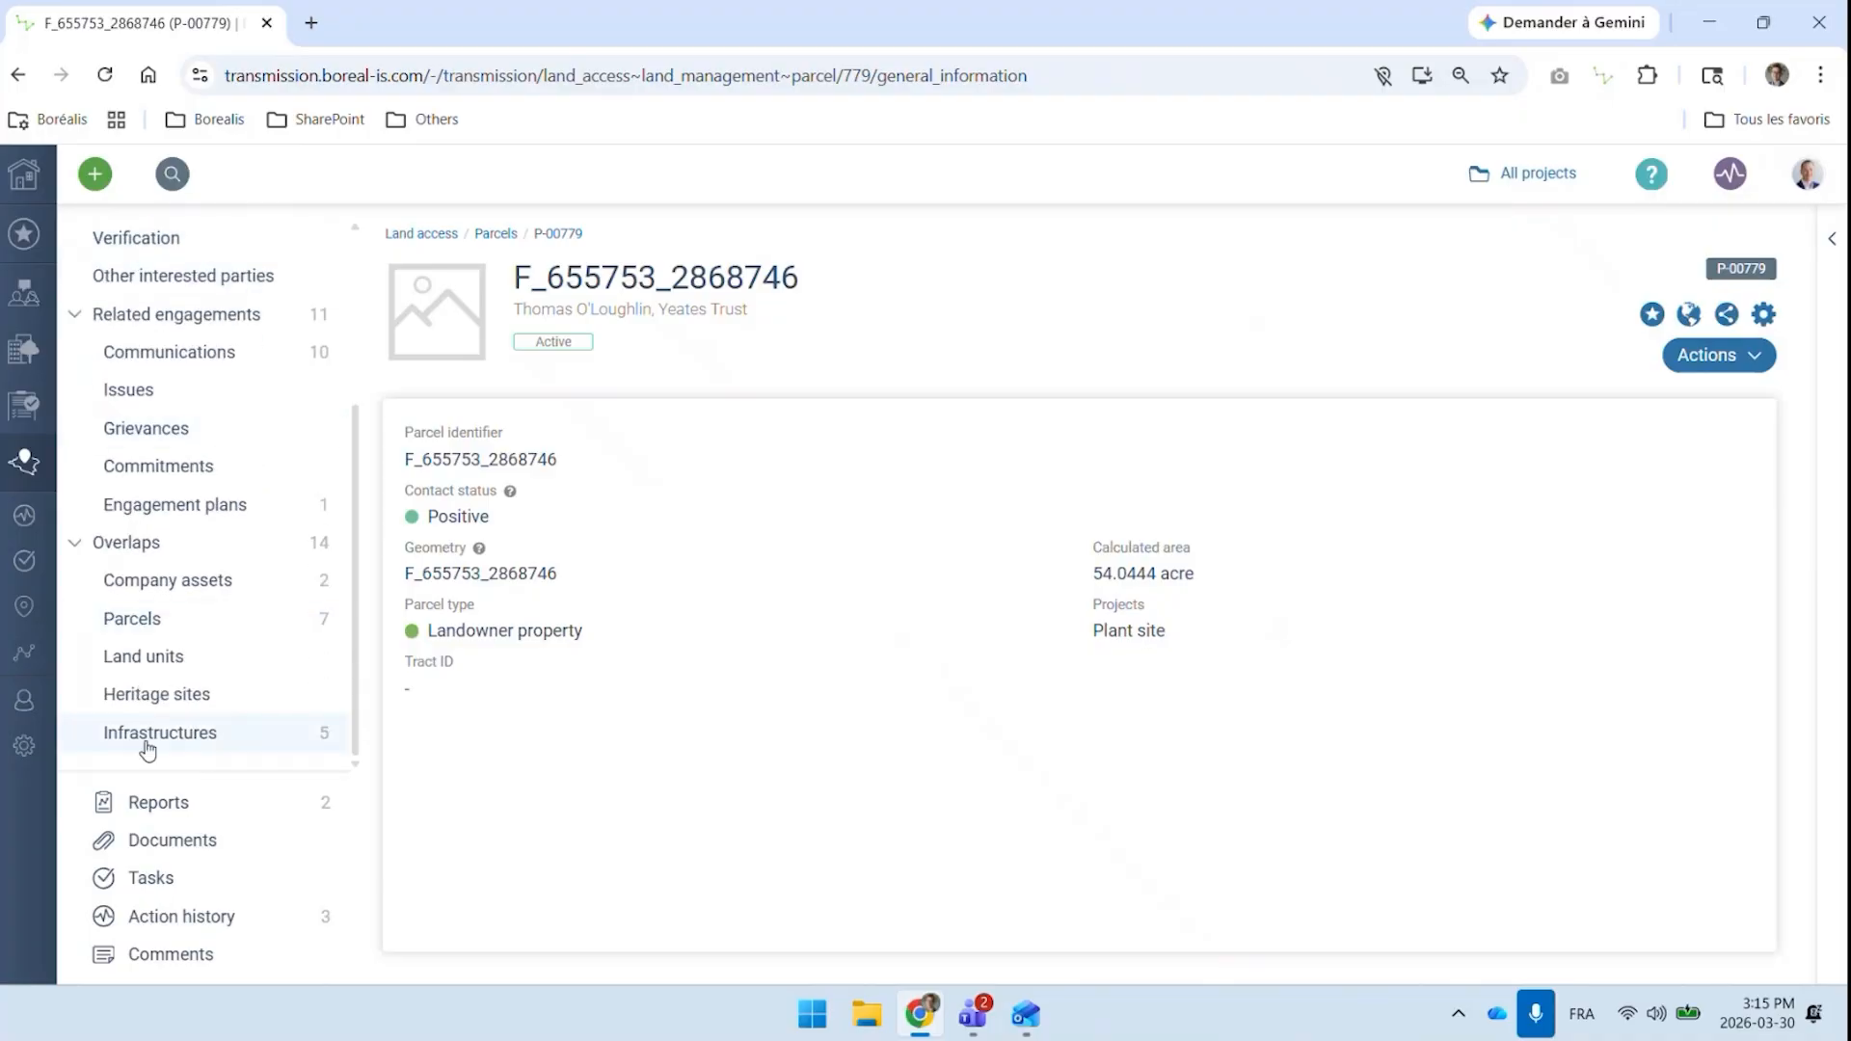
left_click(159, 808)
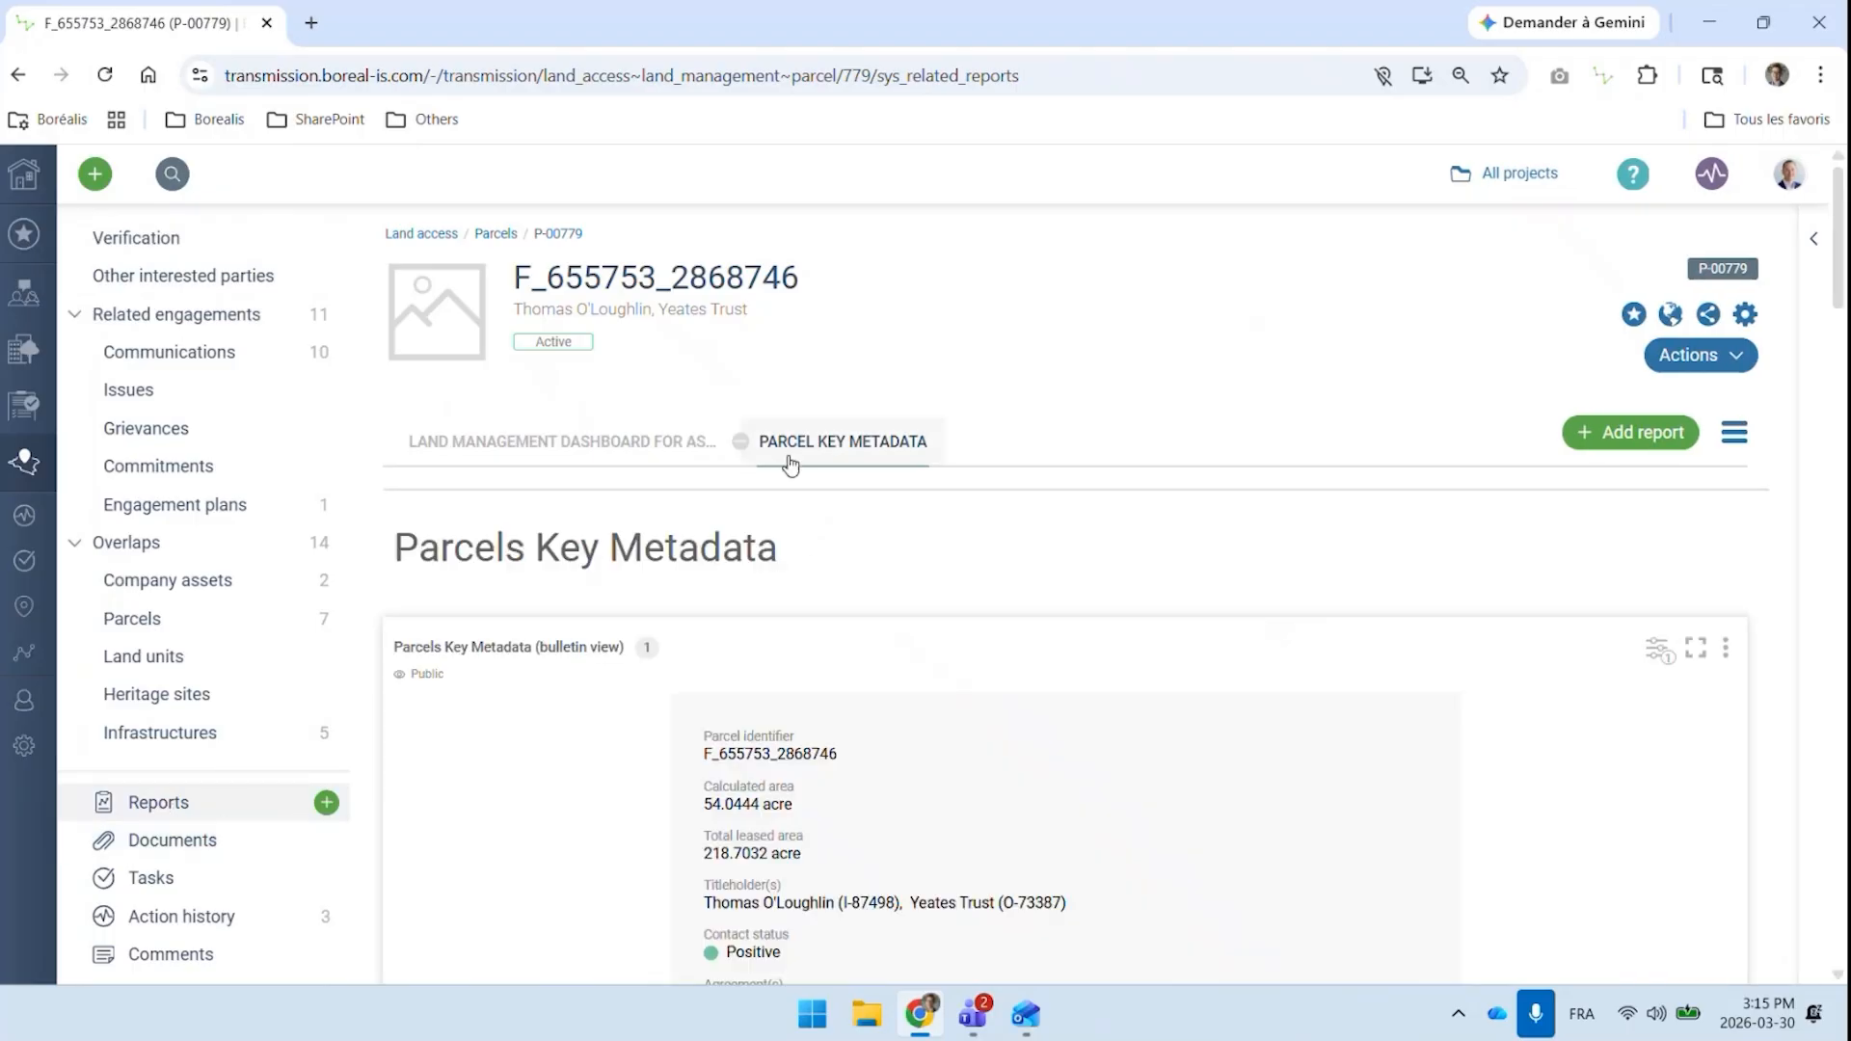
scroll(761, 500, "down", 1)
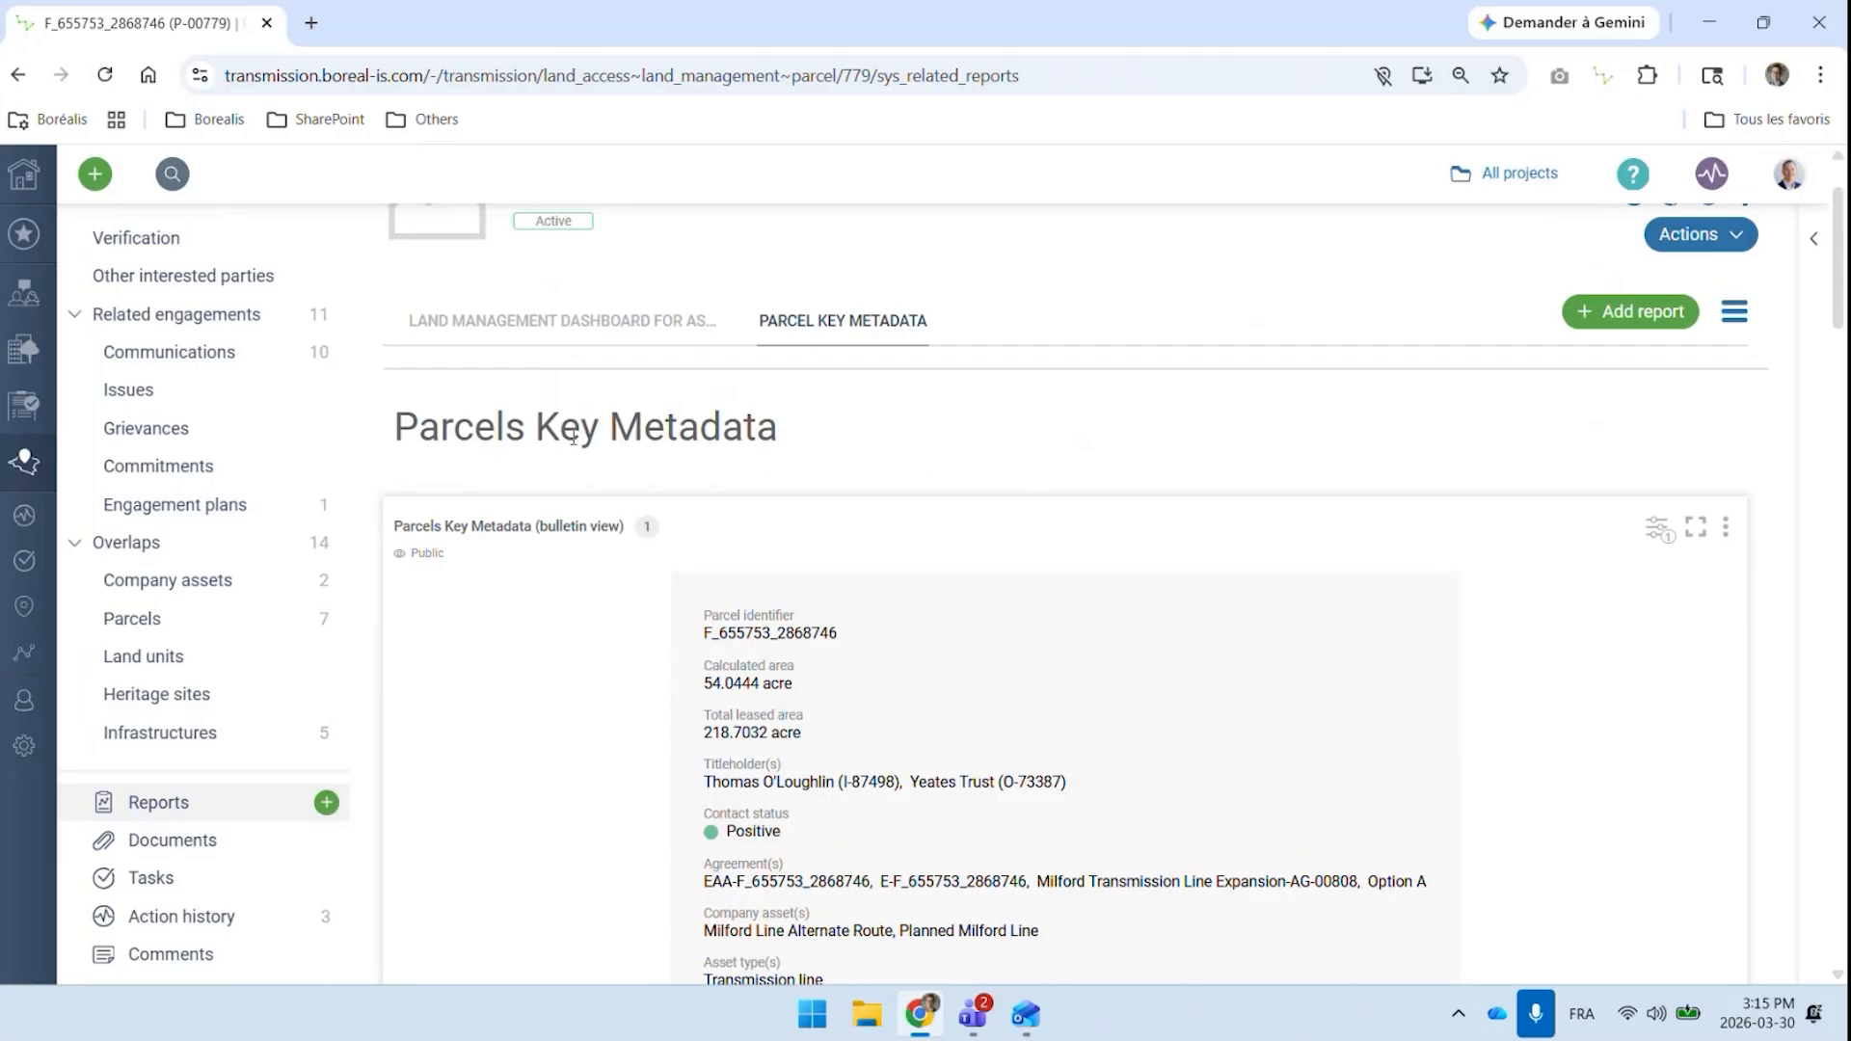
scroll(1218, 495, "down", 1)
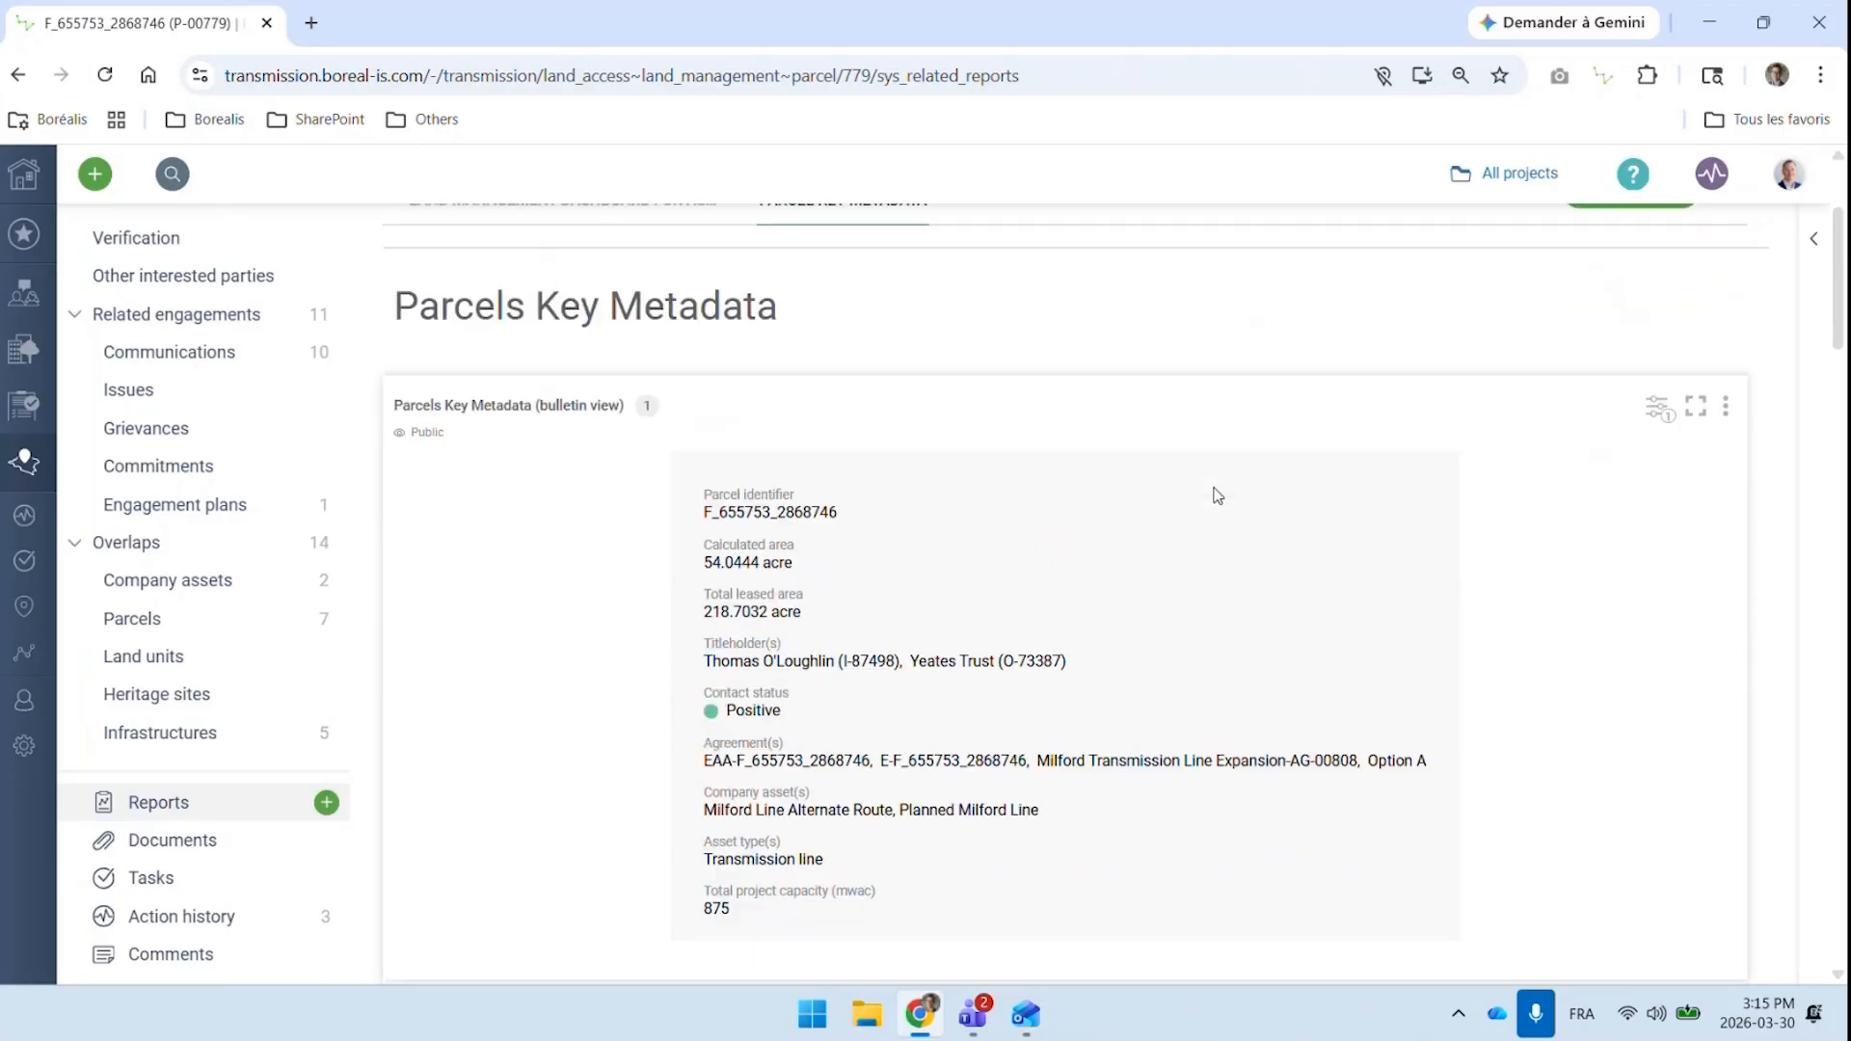
scroll(1218, 496, "down", 1)
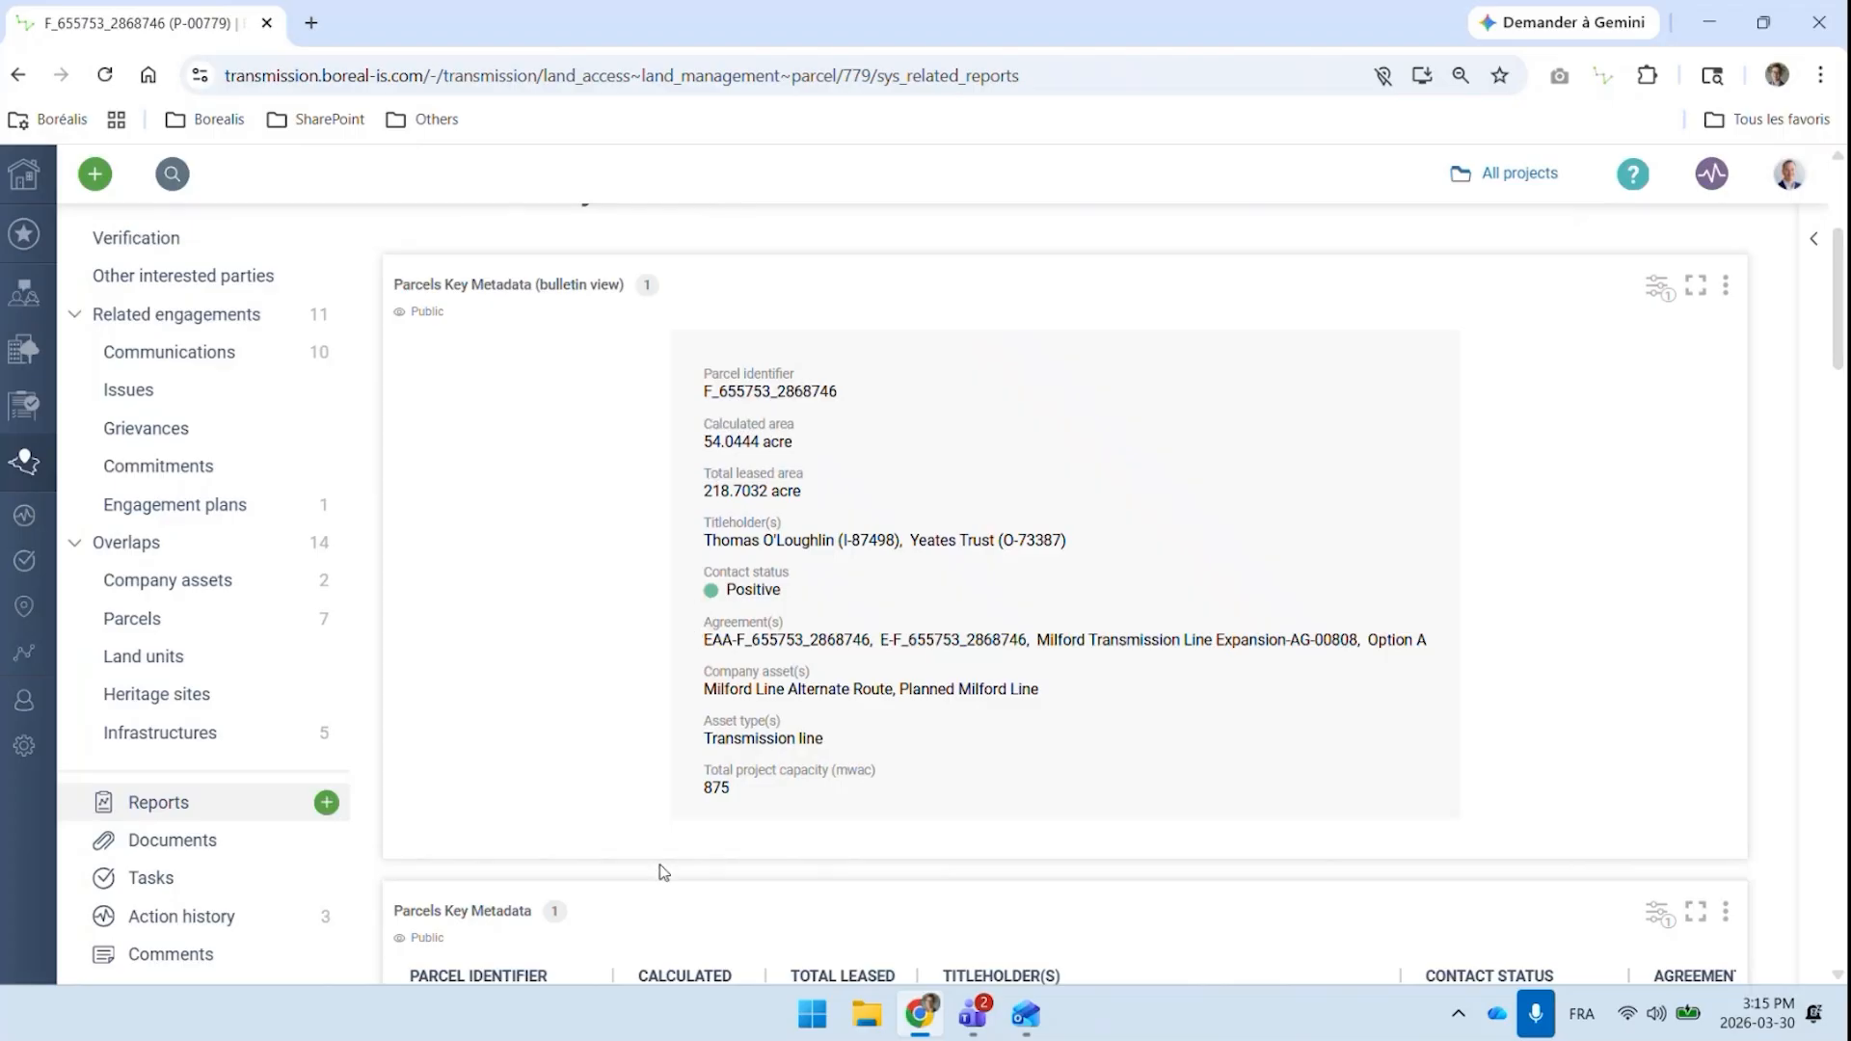
scroll(618, 687, "down", 1)
scroll(618, 687, "down", 3)
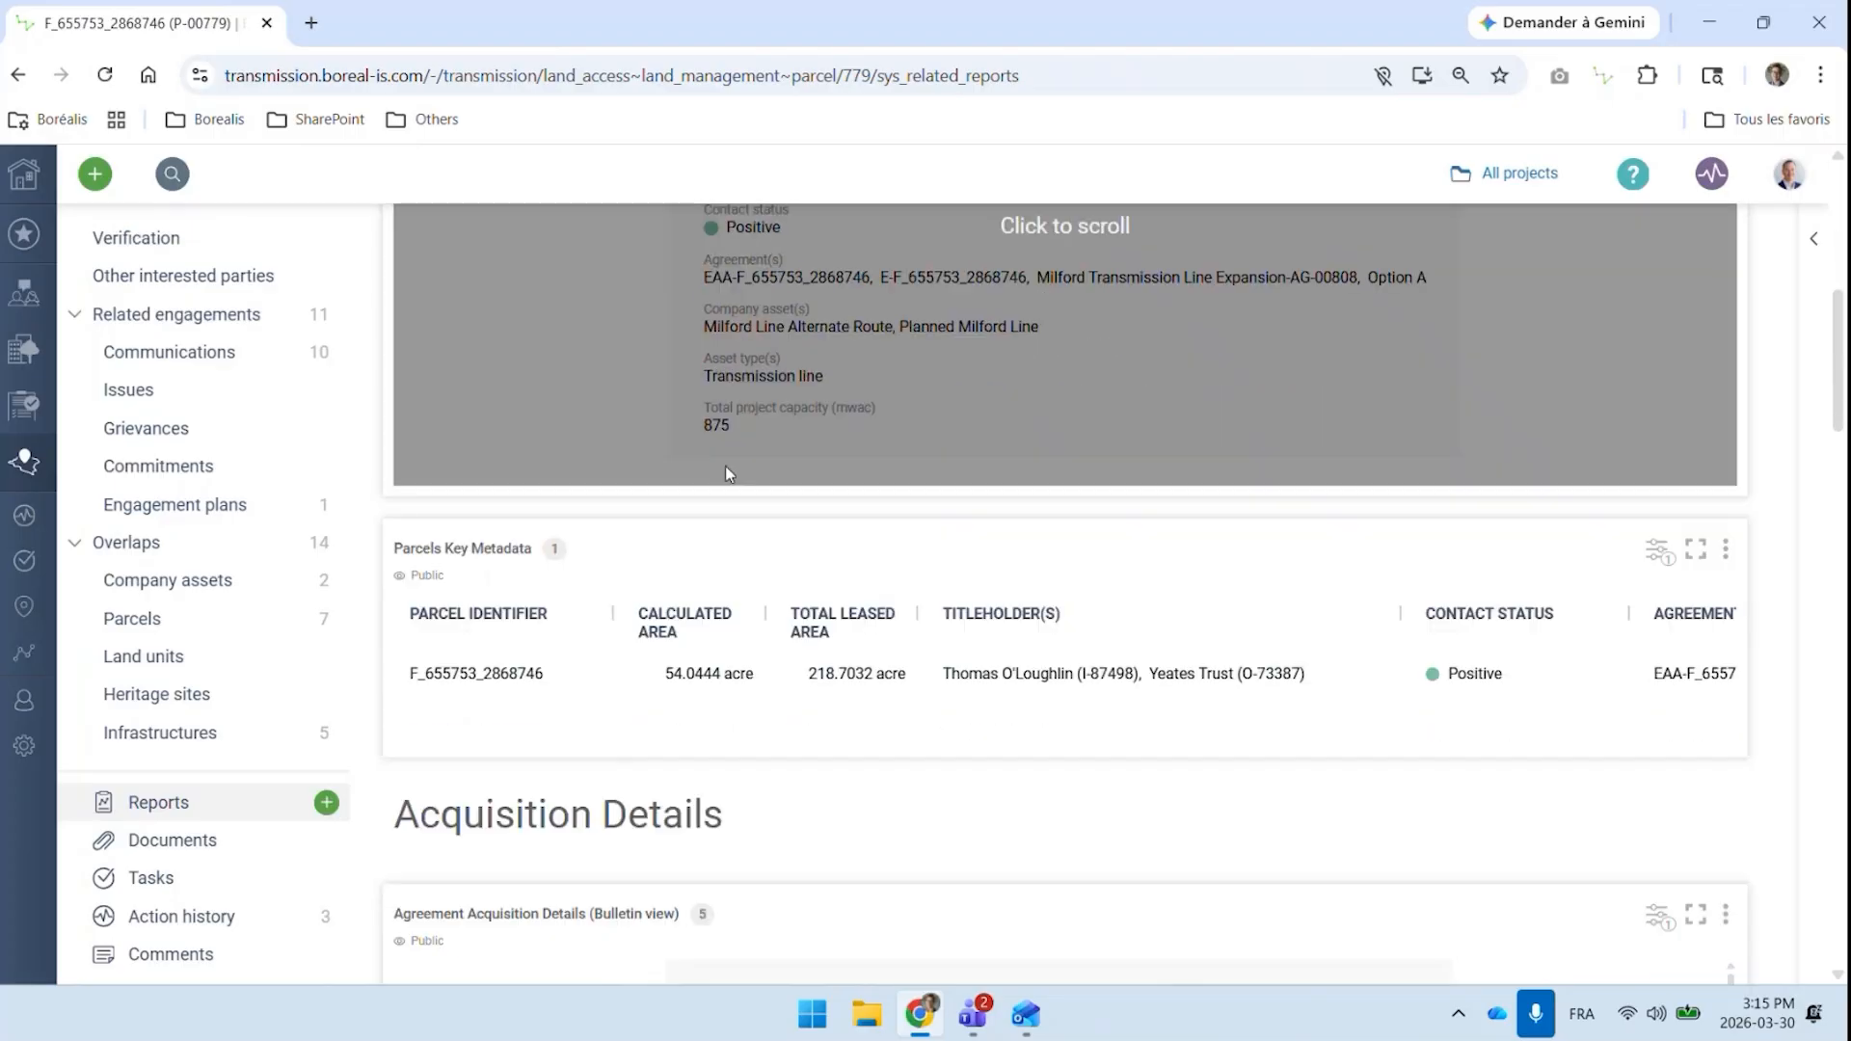
Review each agreement's type, status, stakeholders and dates in the Agreement Acquisition Details bulletin view
scroll(771, 641, "down", 4)
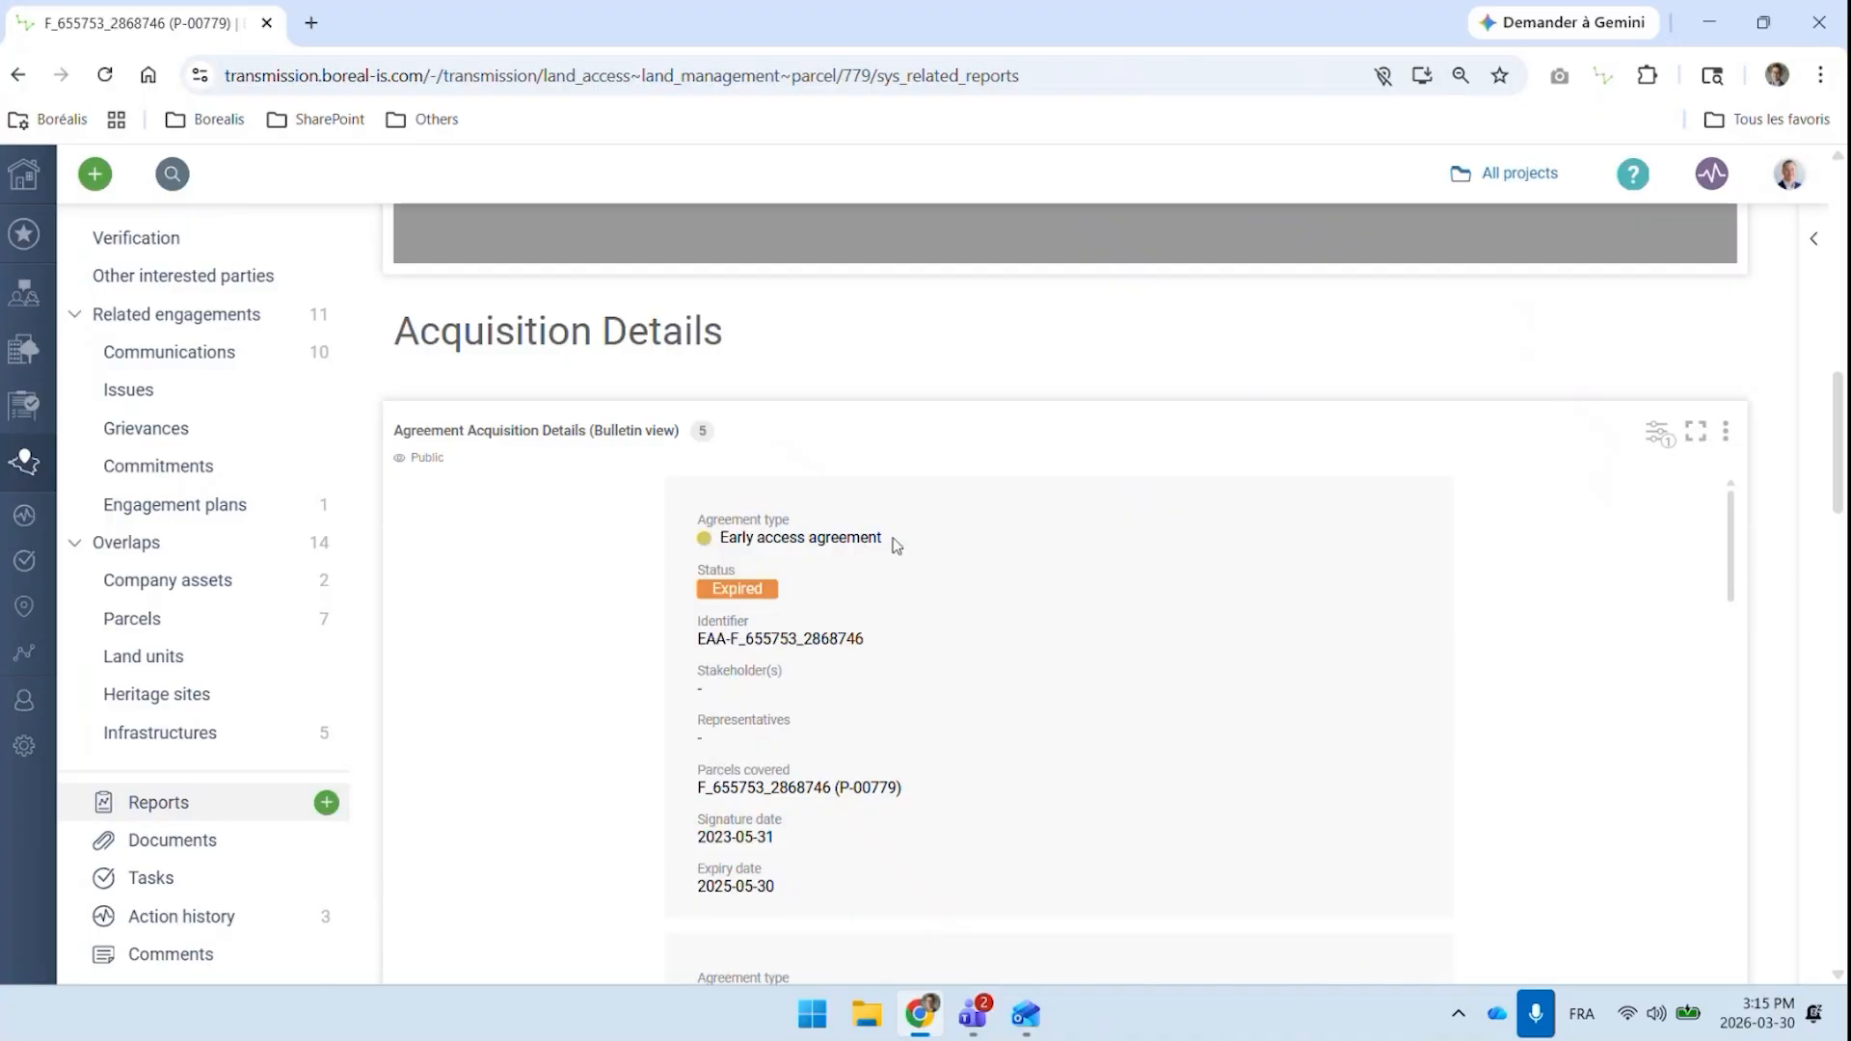
mouse_move(958, 576)
scroll(959, 577, "down", 2)
scroll(932, 604, "up", 2)
scroll(781, 599, "down", 3)
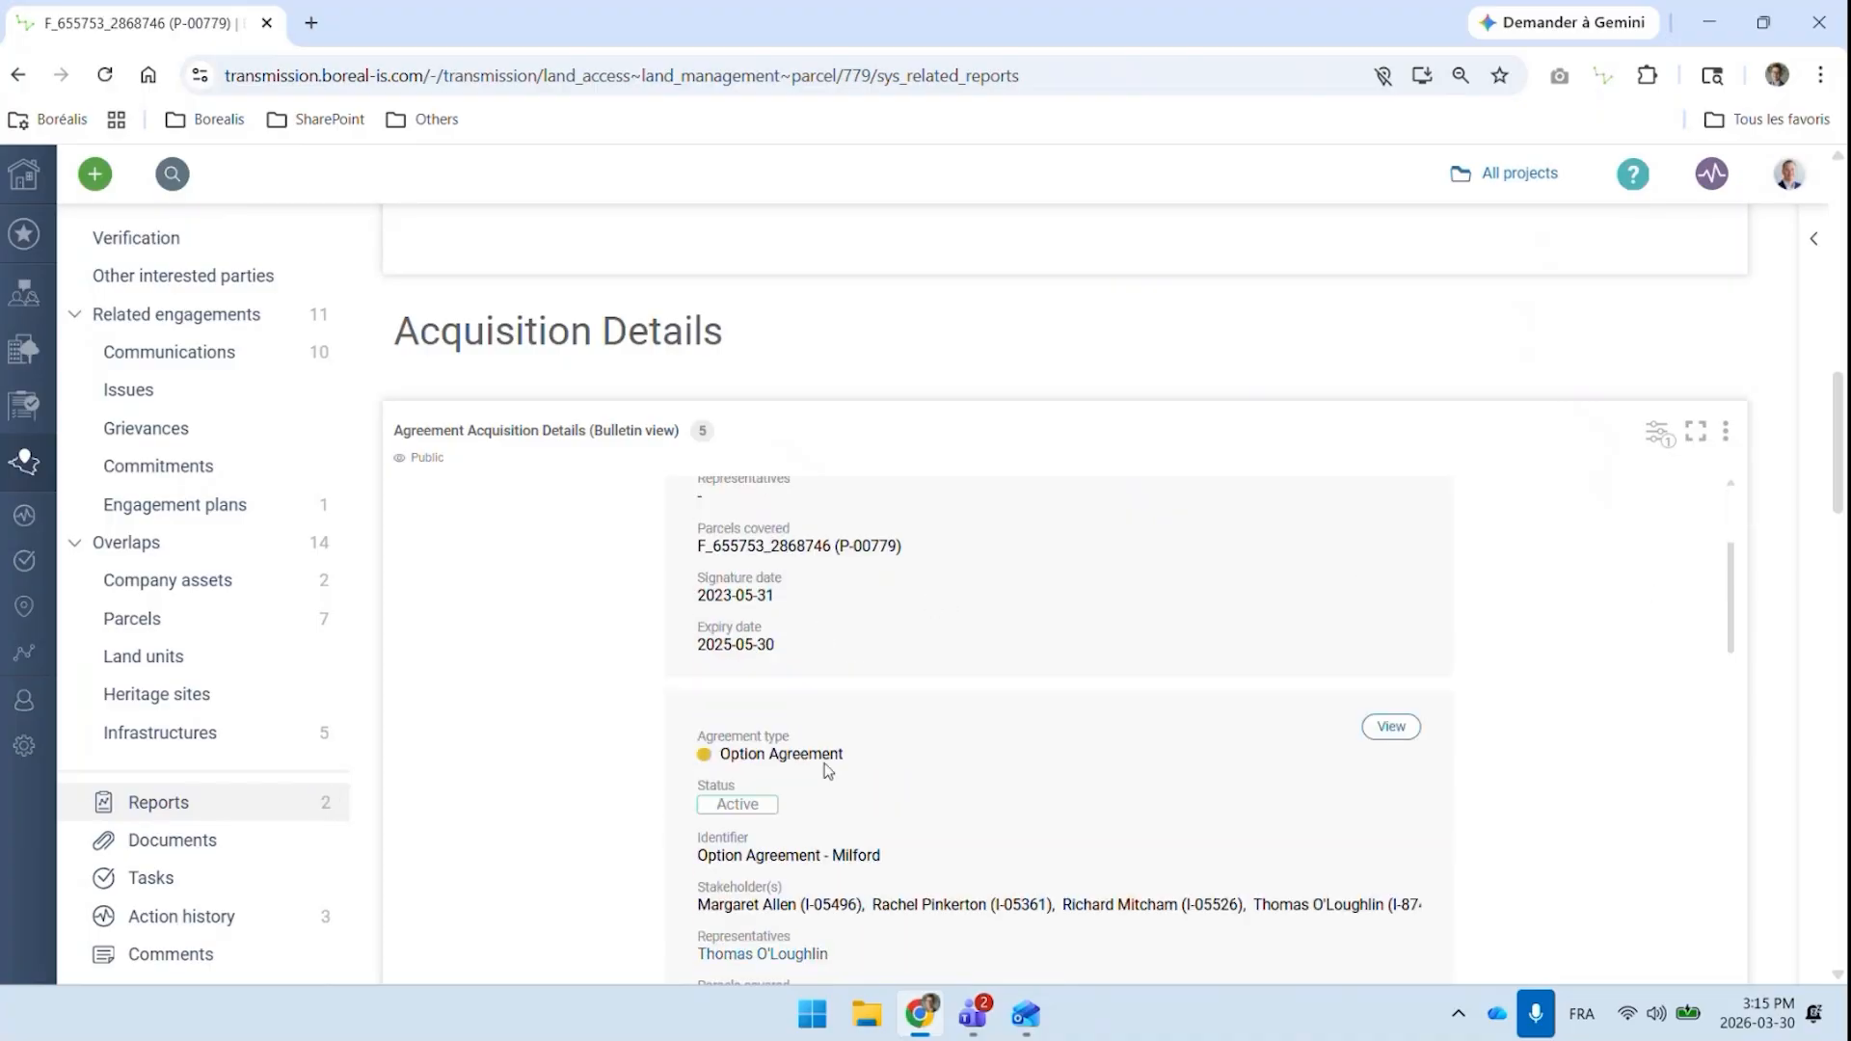
scroll(855, 776, "down", 5)
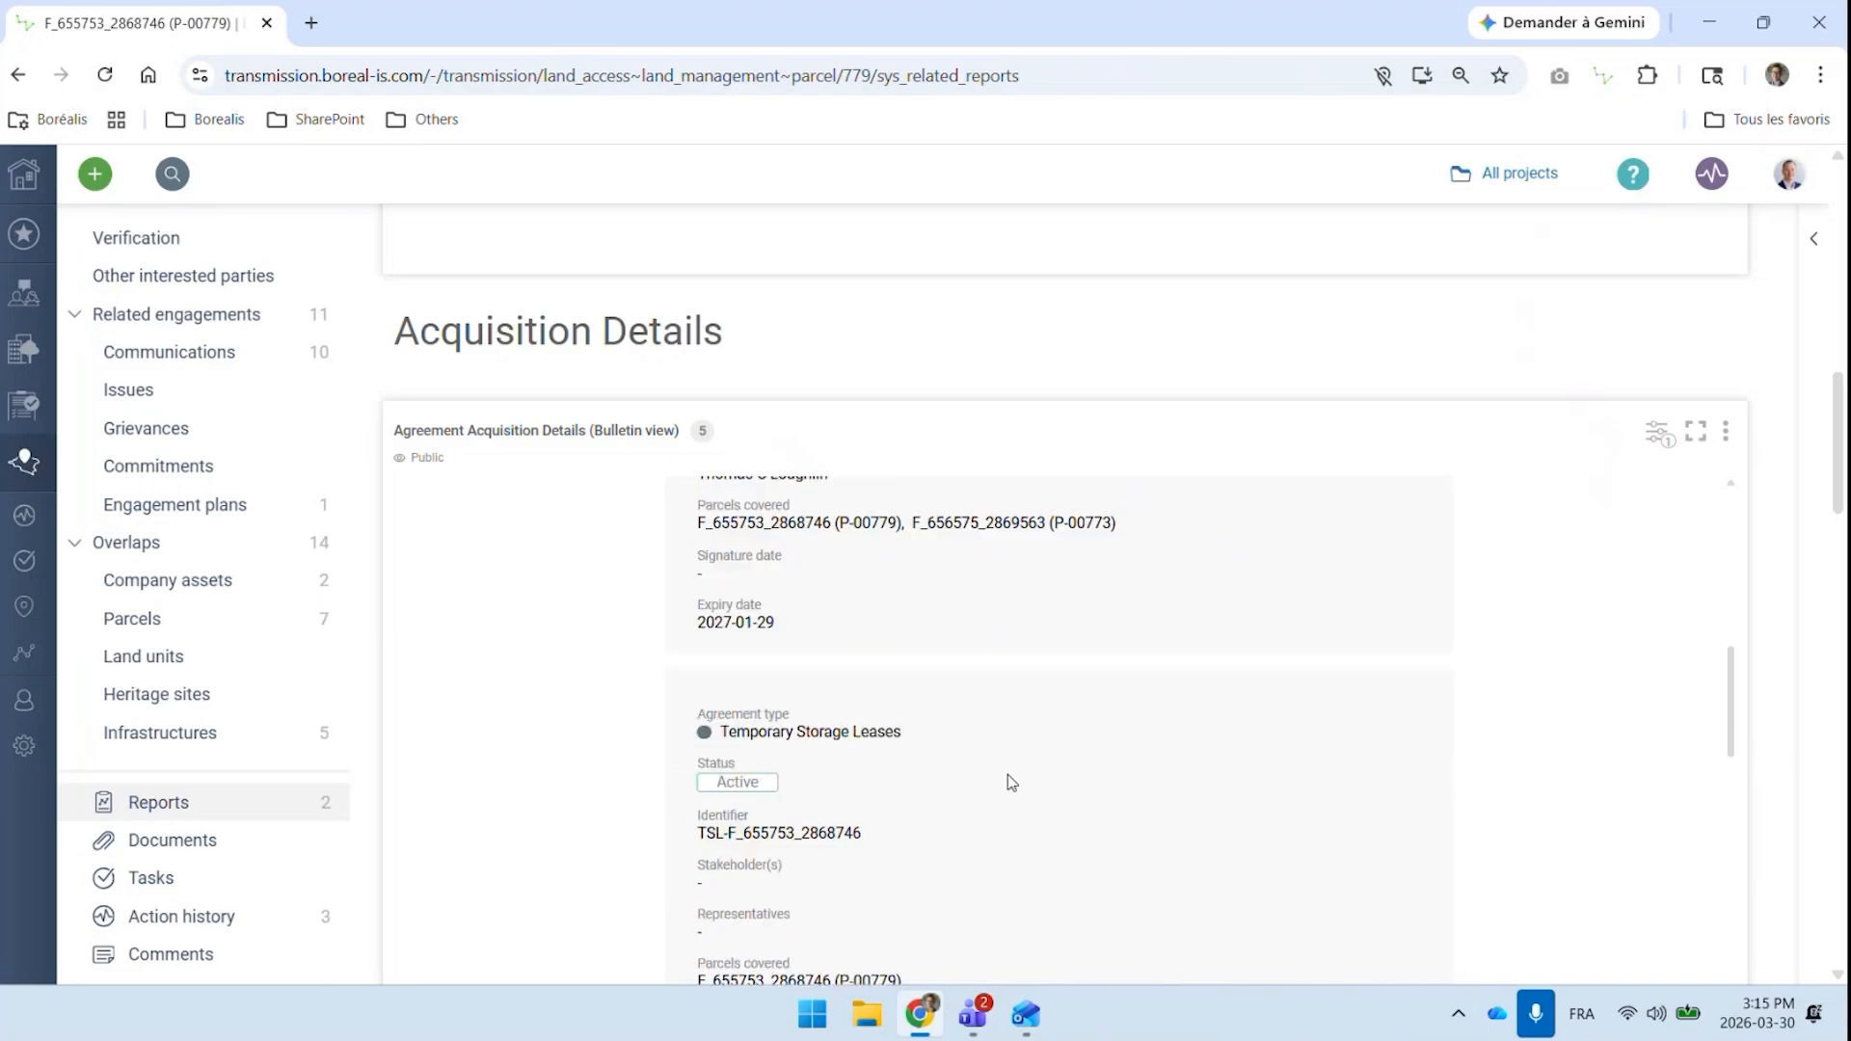
scroll(762, 622, "down", 3)
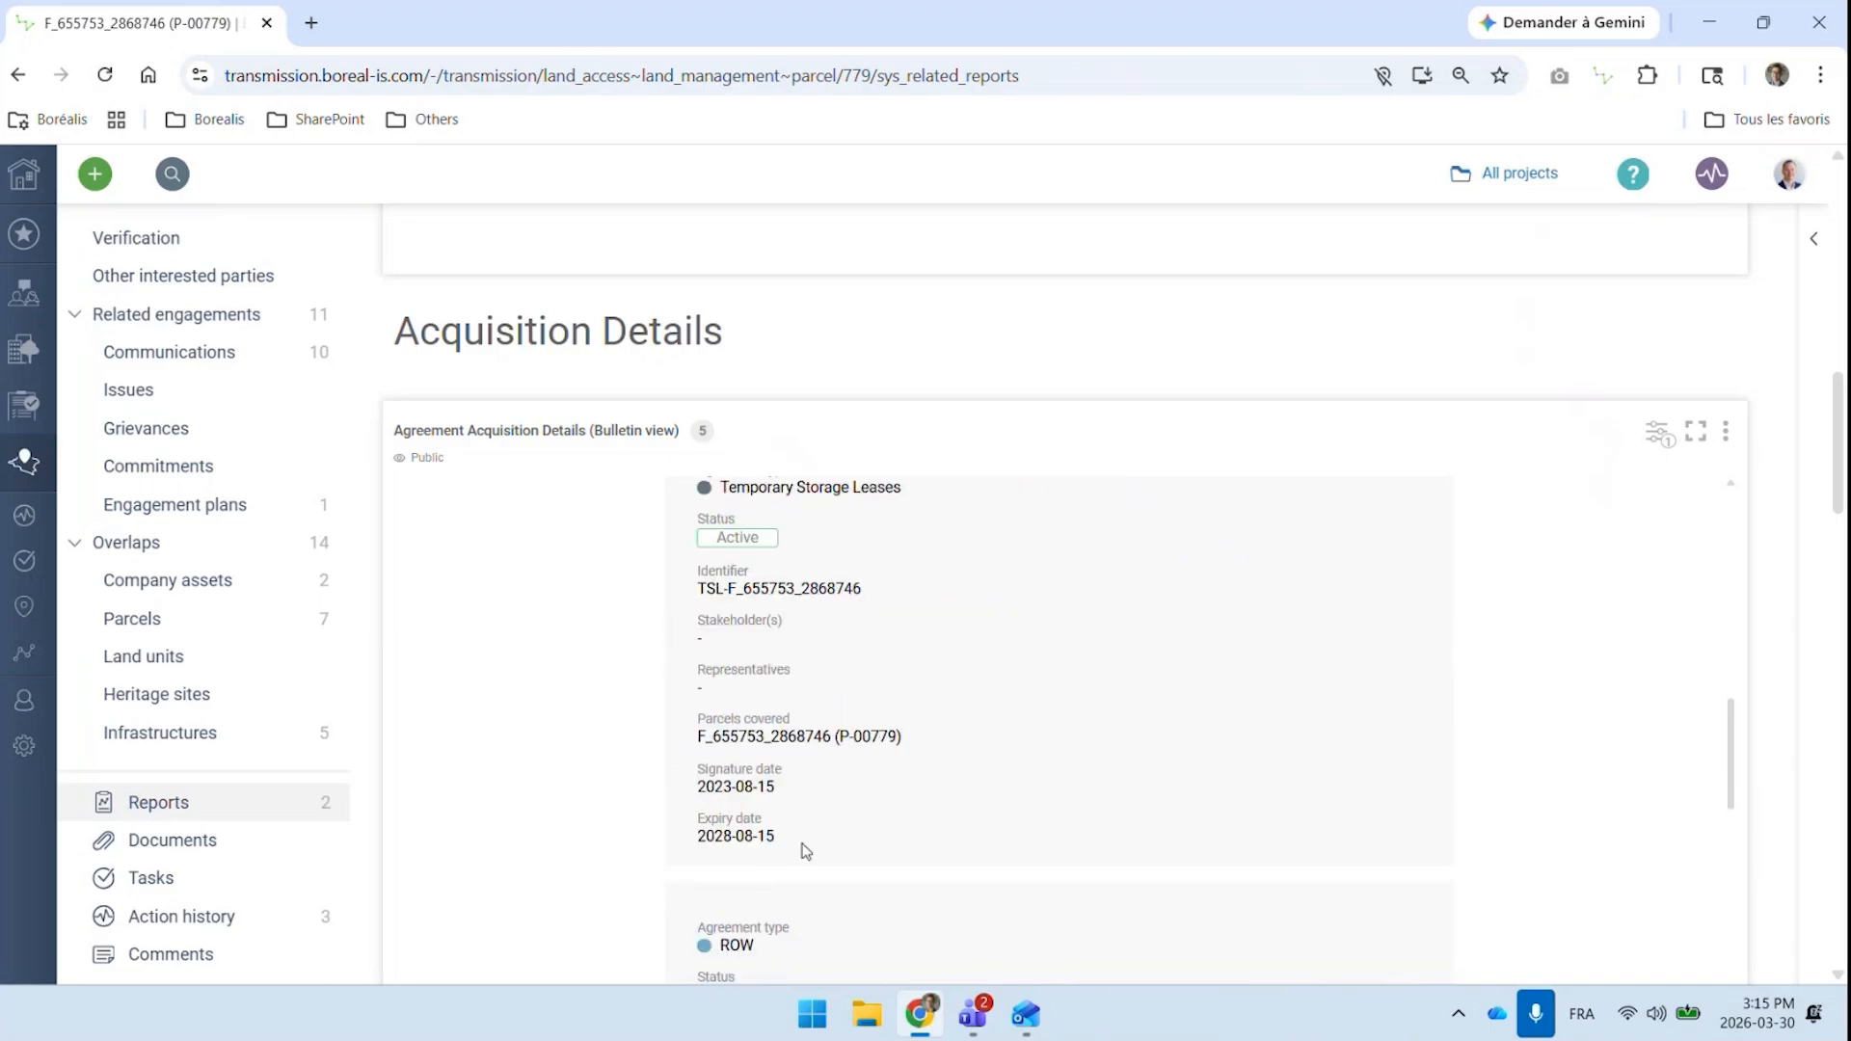
scroll(1663, 699, "down", 5)
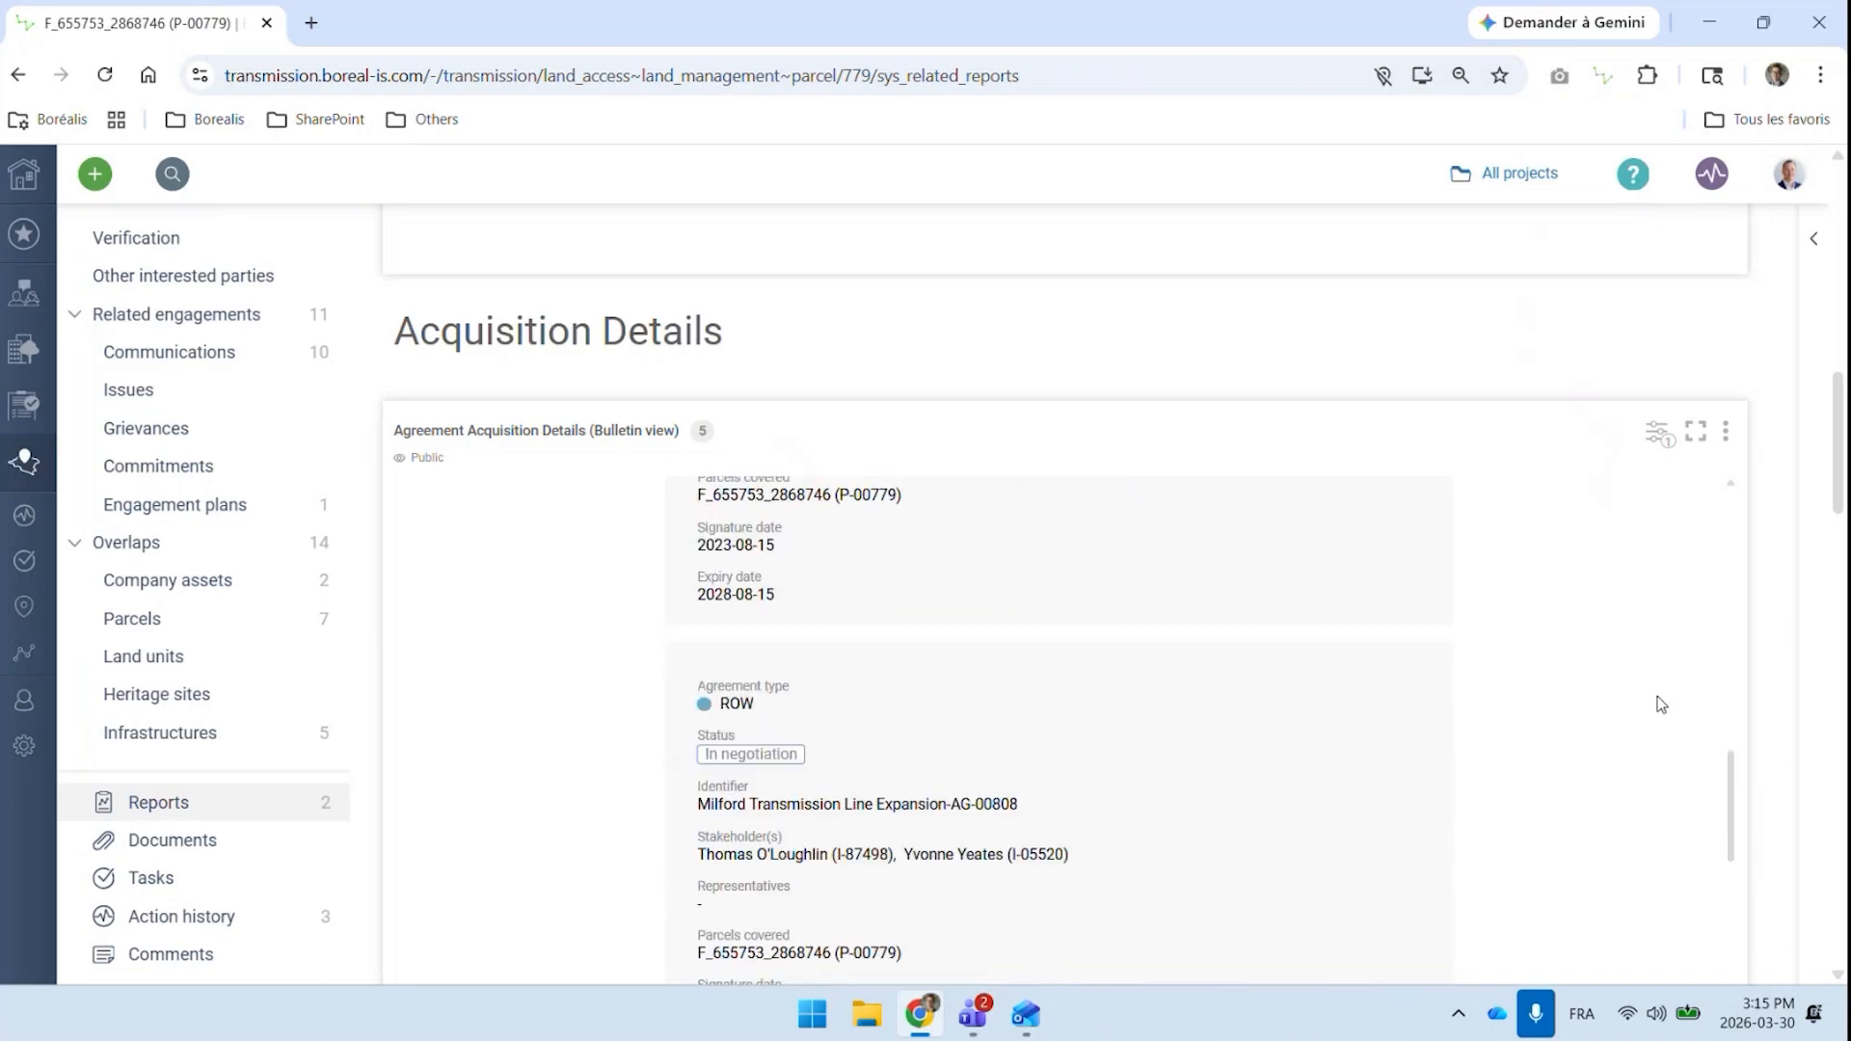
scroll(1792, 672, "down", 3)
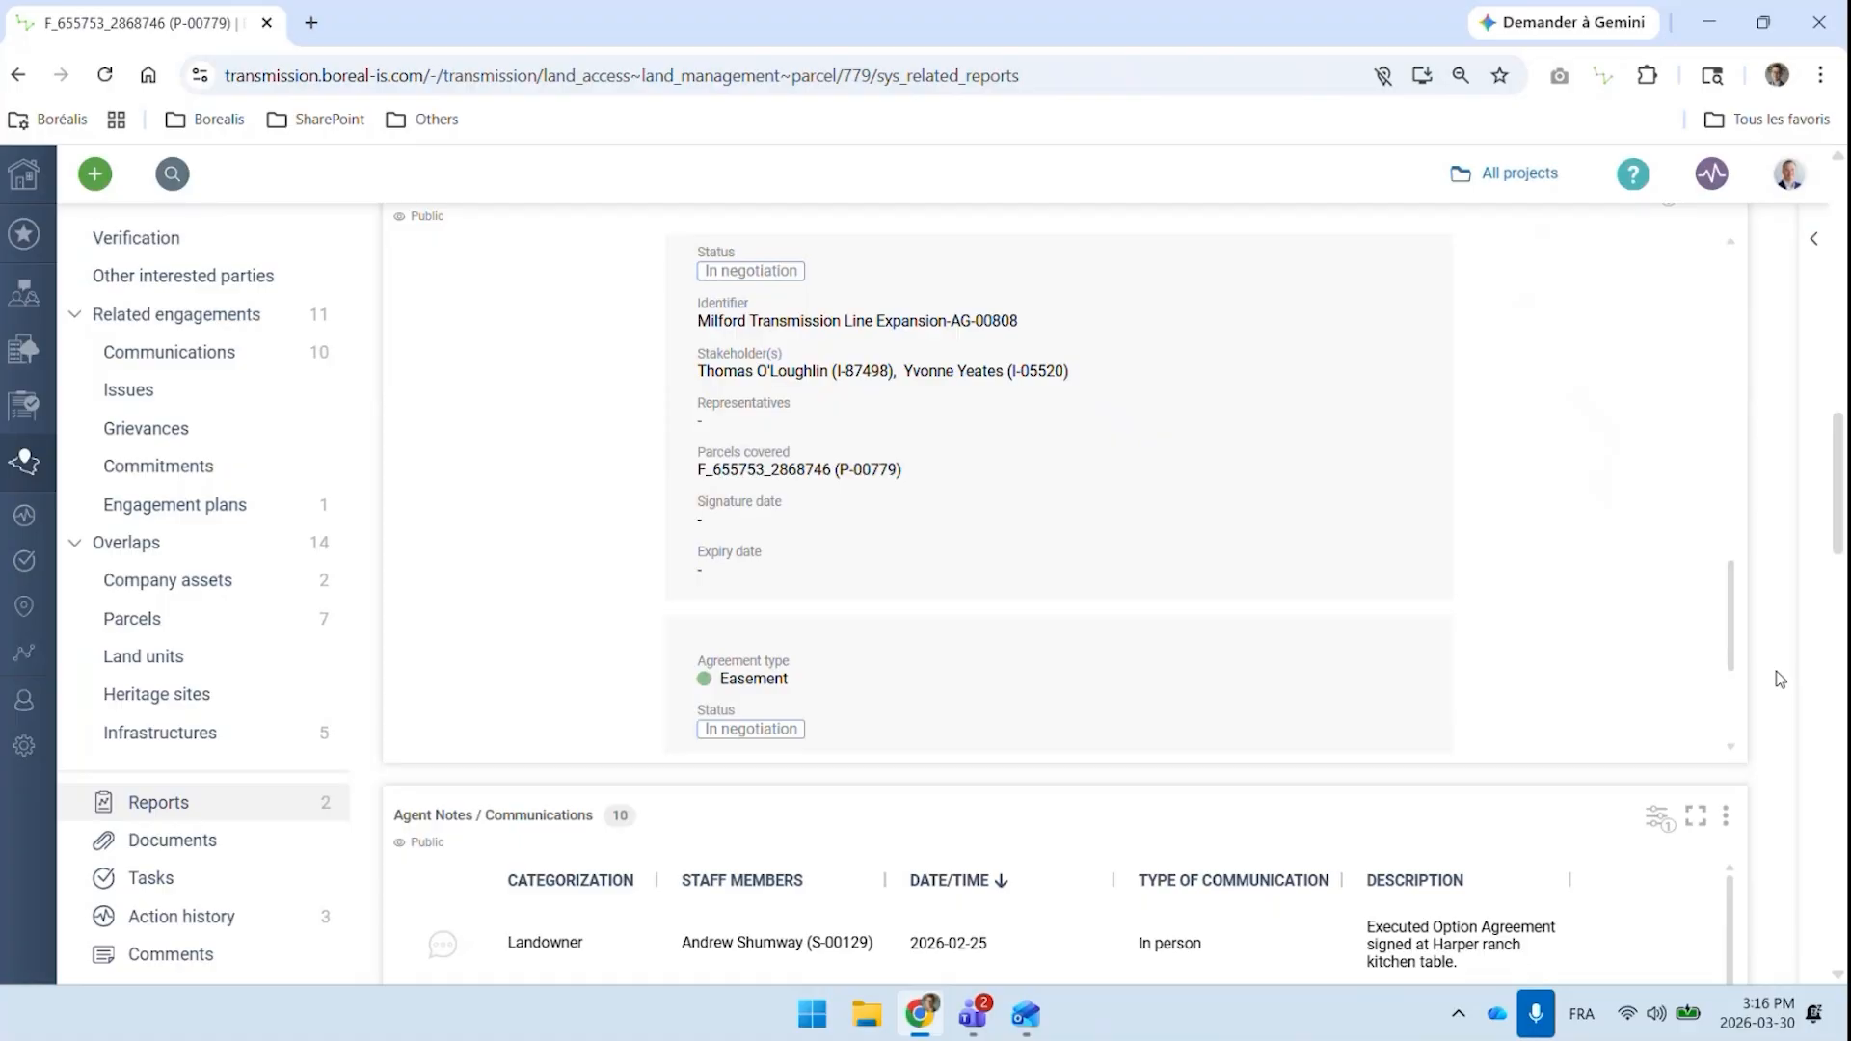
Read through the Agent Notes / Communications history and the Agreement Acquisition Details table in the parcel report
scroll(1780, 678, "down", 6)
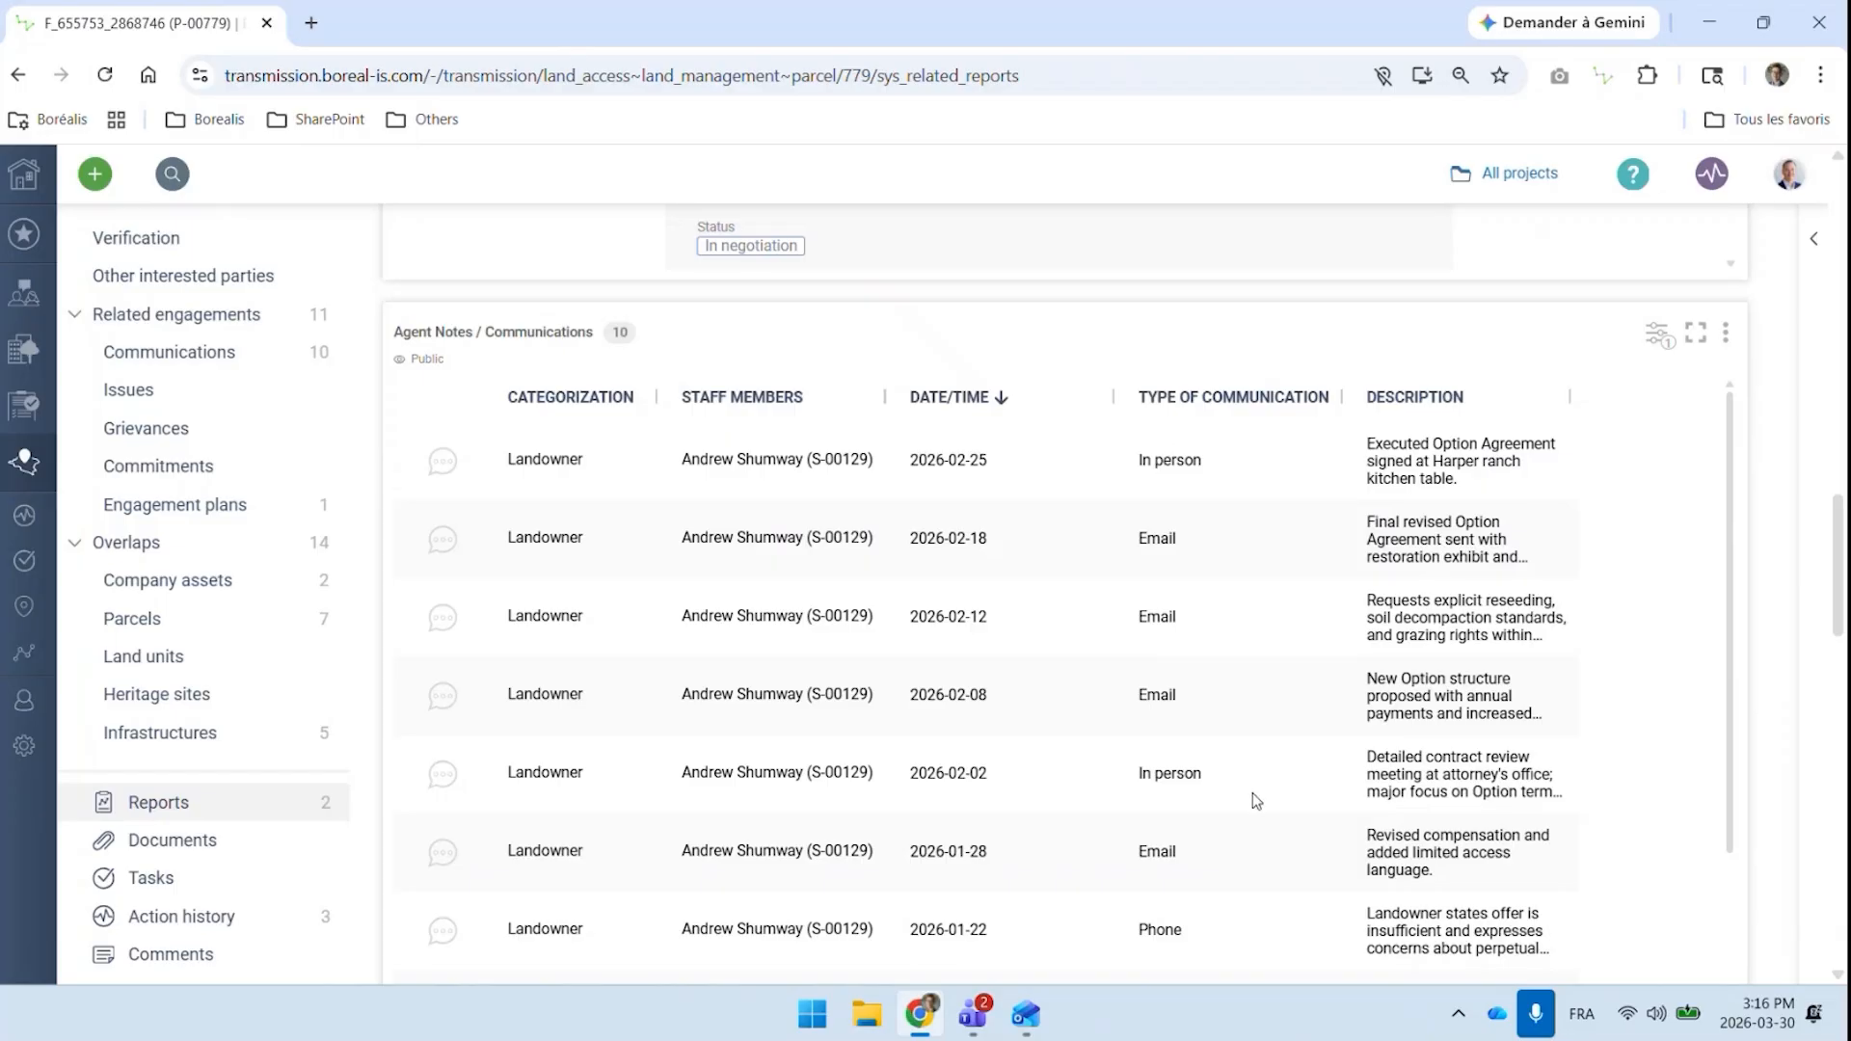
scroll(1234, 653, "down", 1)
left_click(1439, 664)
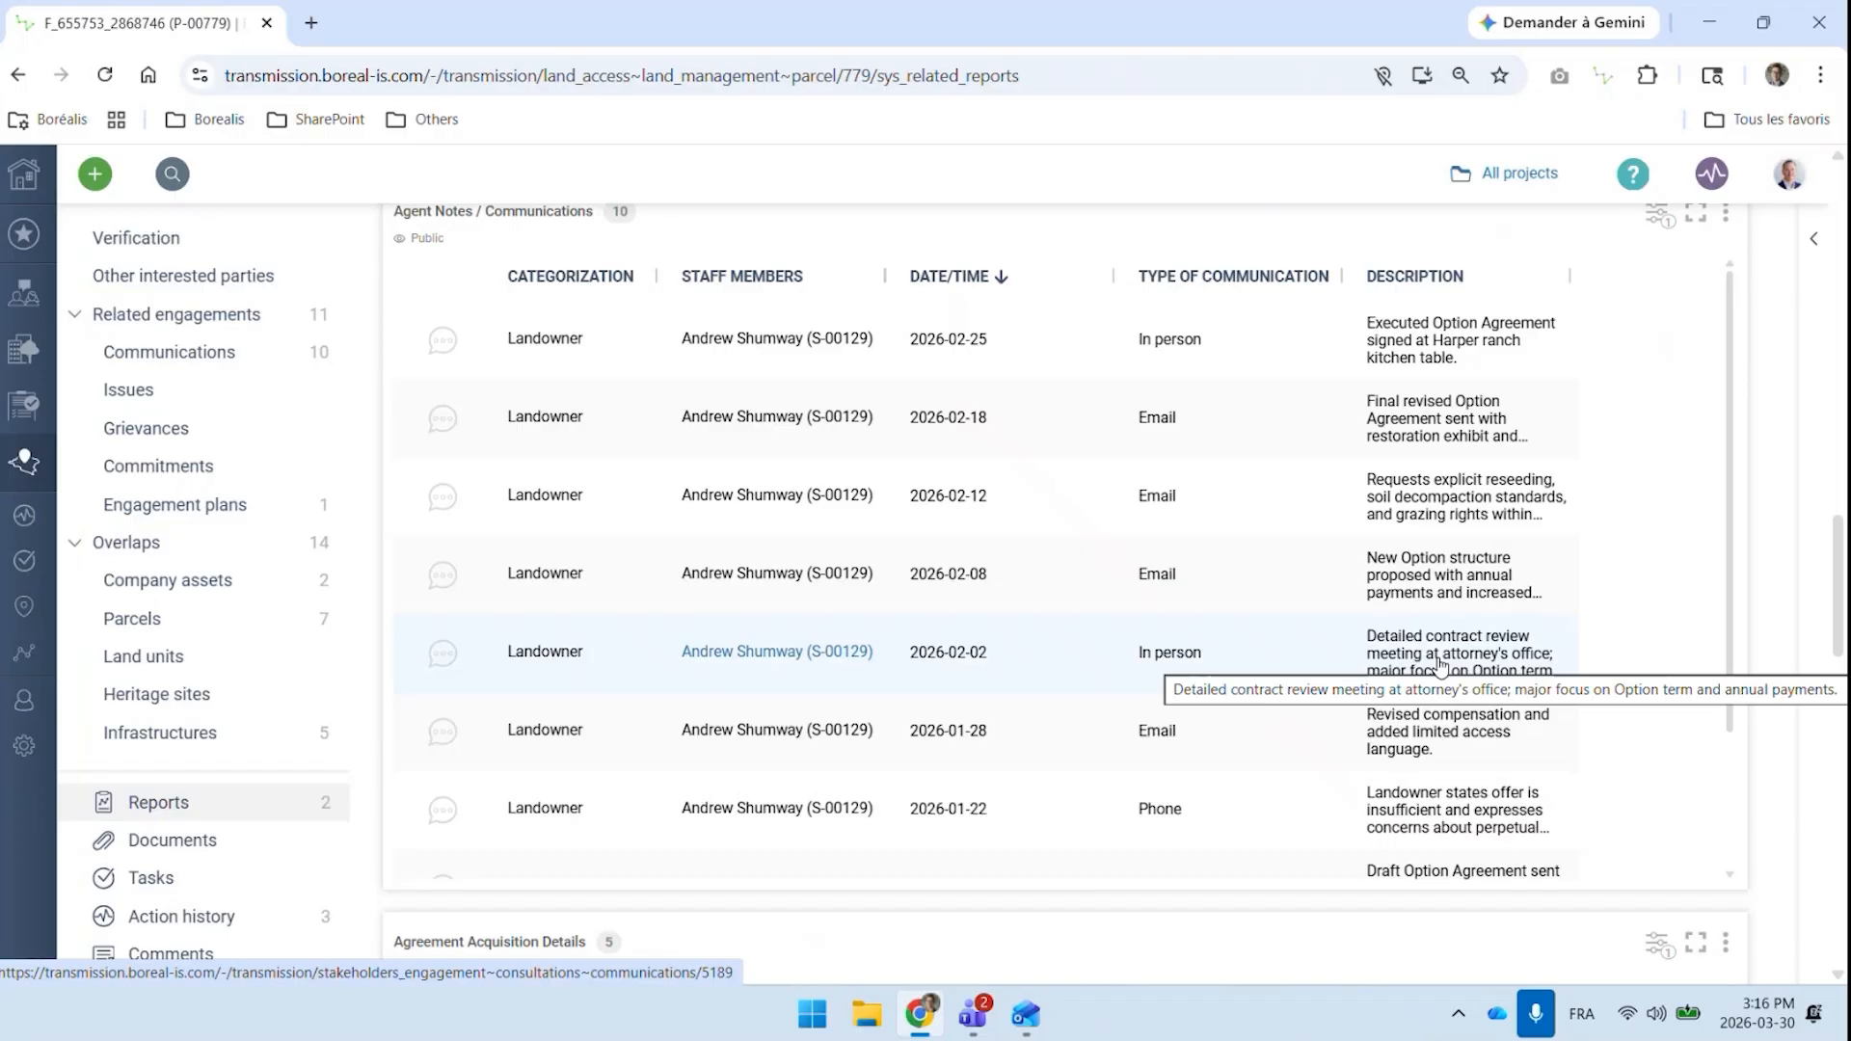
scroll(900, 567, "down", 2)
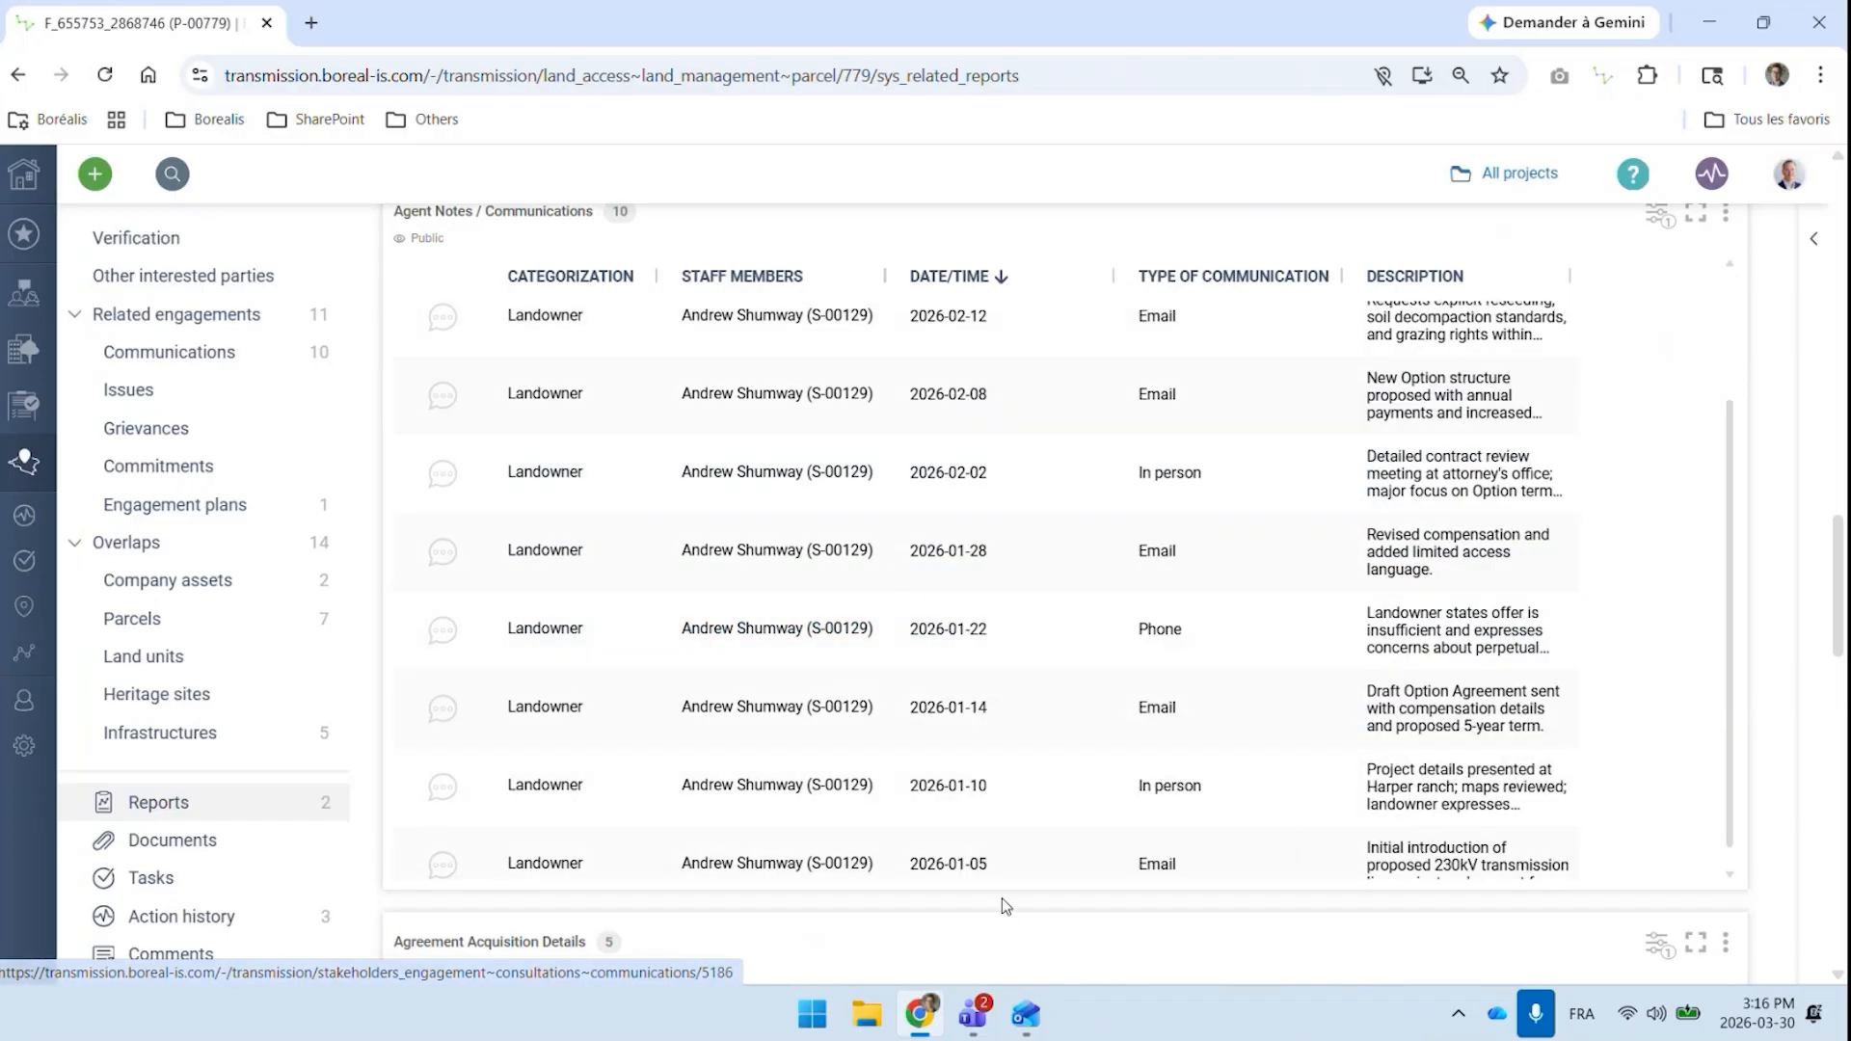
scroll(1003, 896, "down", 3)
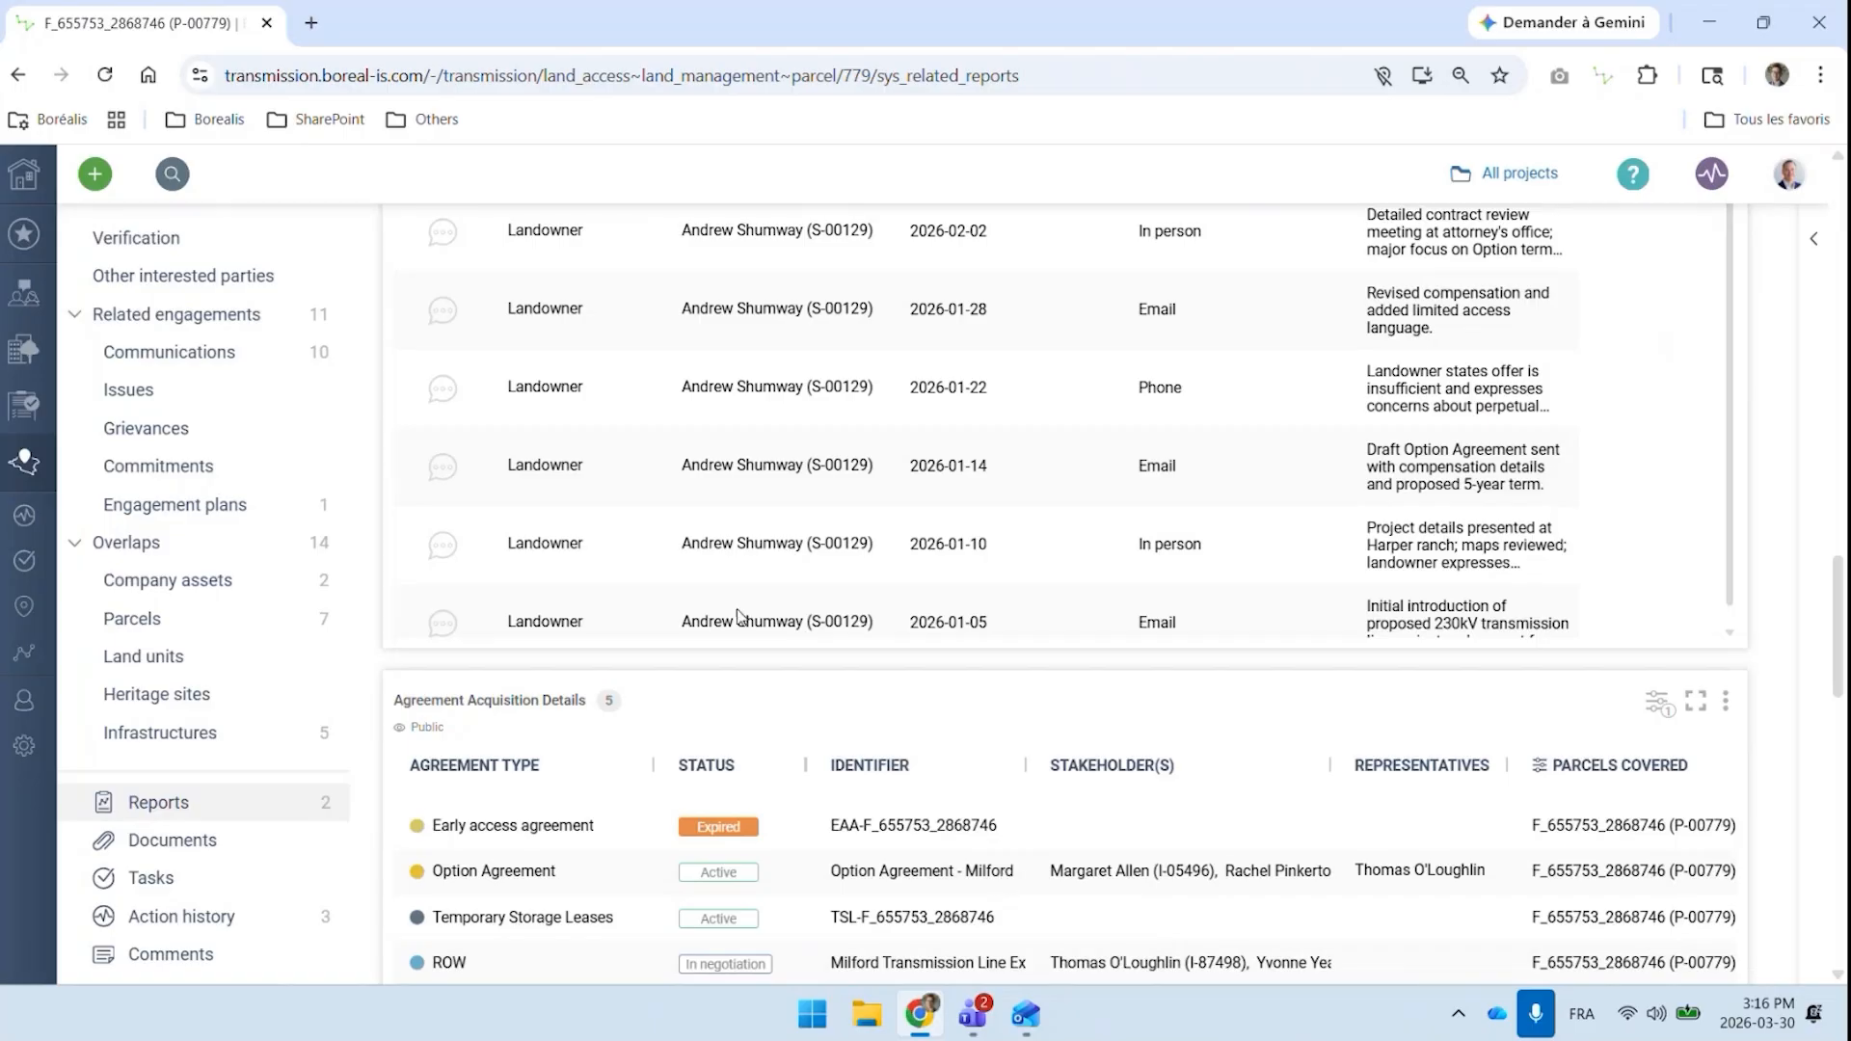
scroll(236, 593, "down", 1)
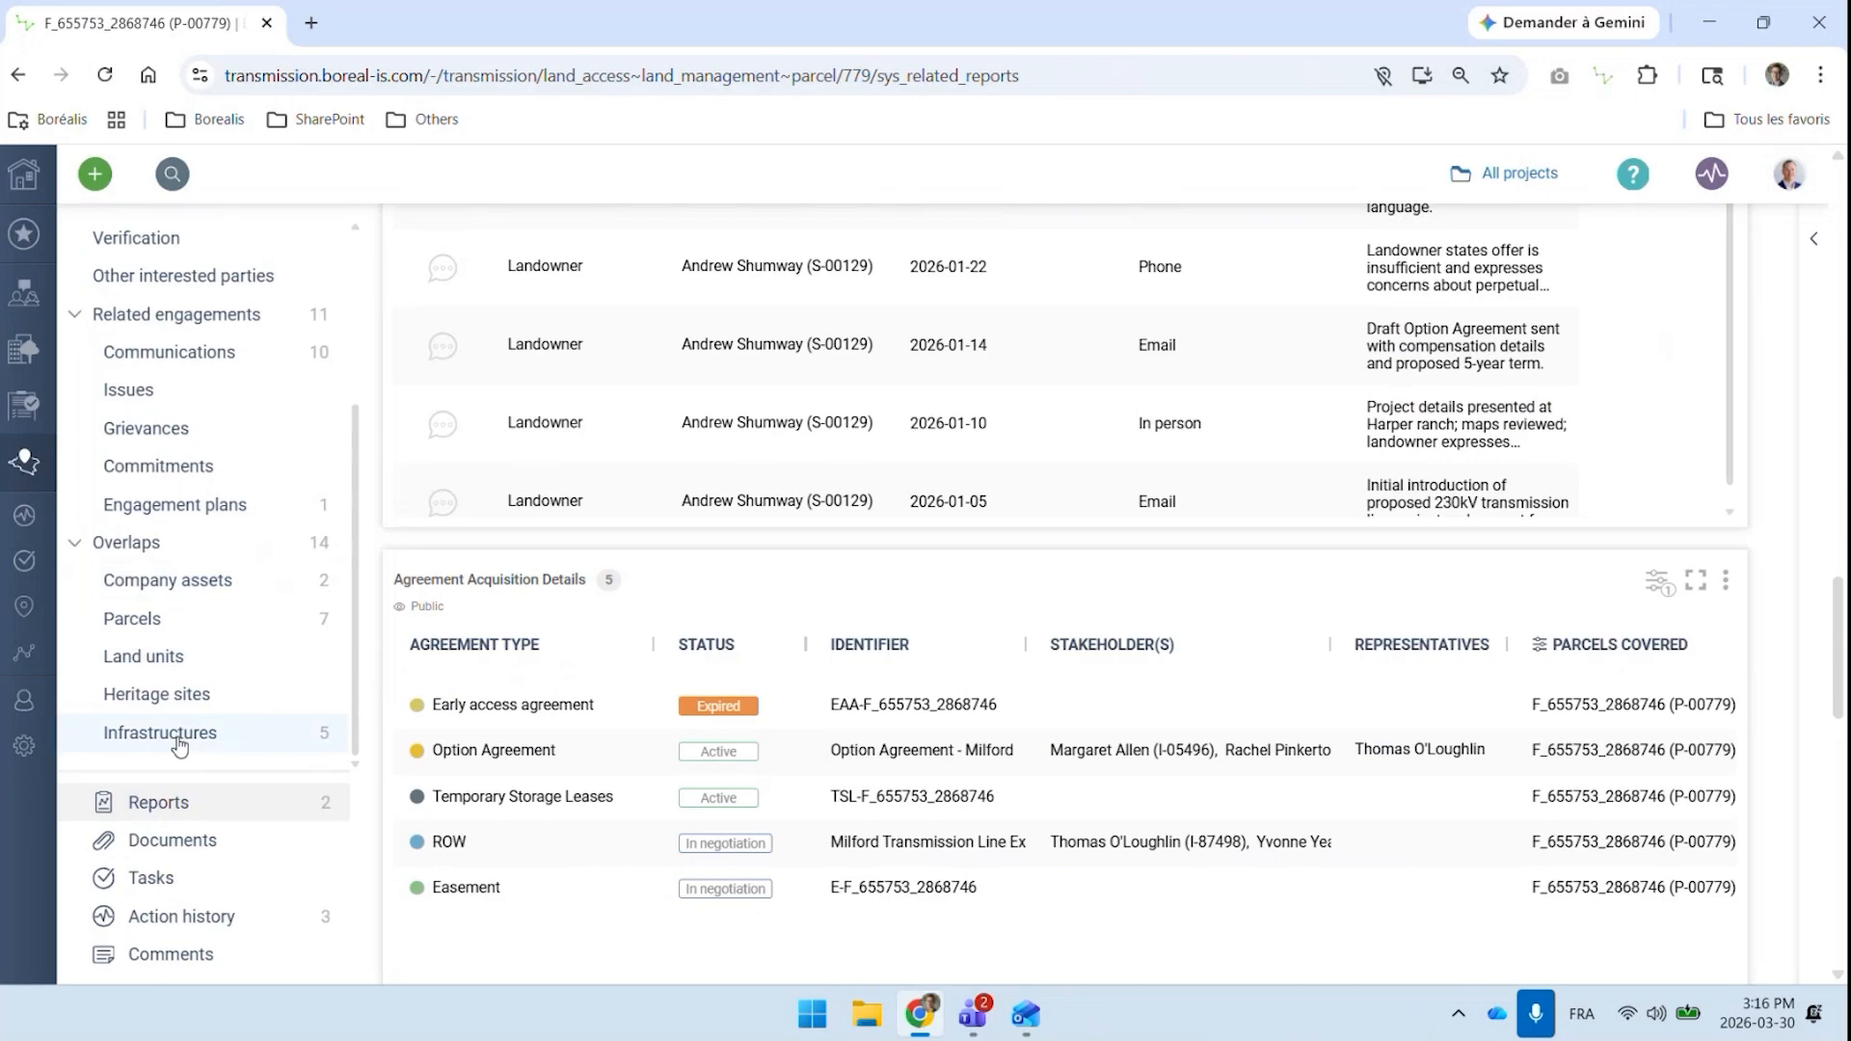
Start a new communication record for the parcel with the description "Enter the notes of your interaction with your landowner"
left_click(178, 355)
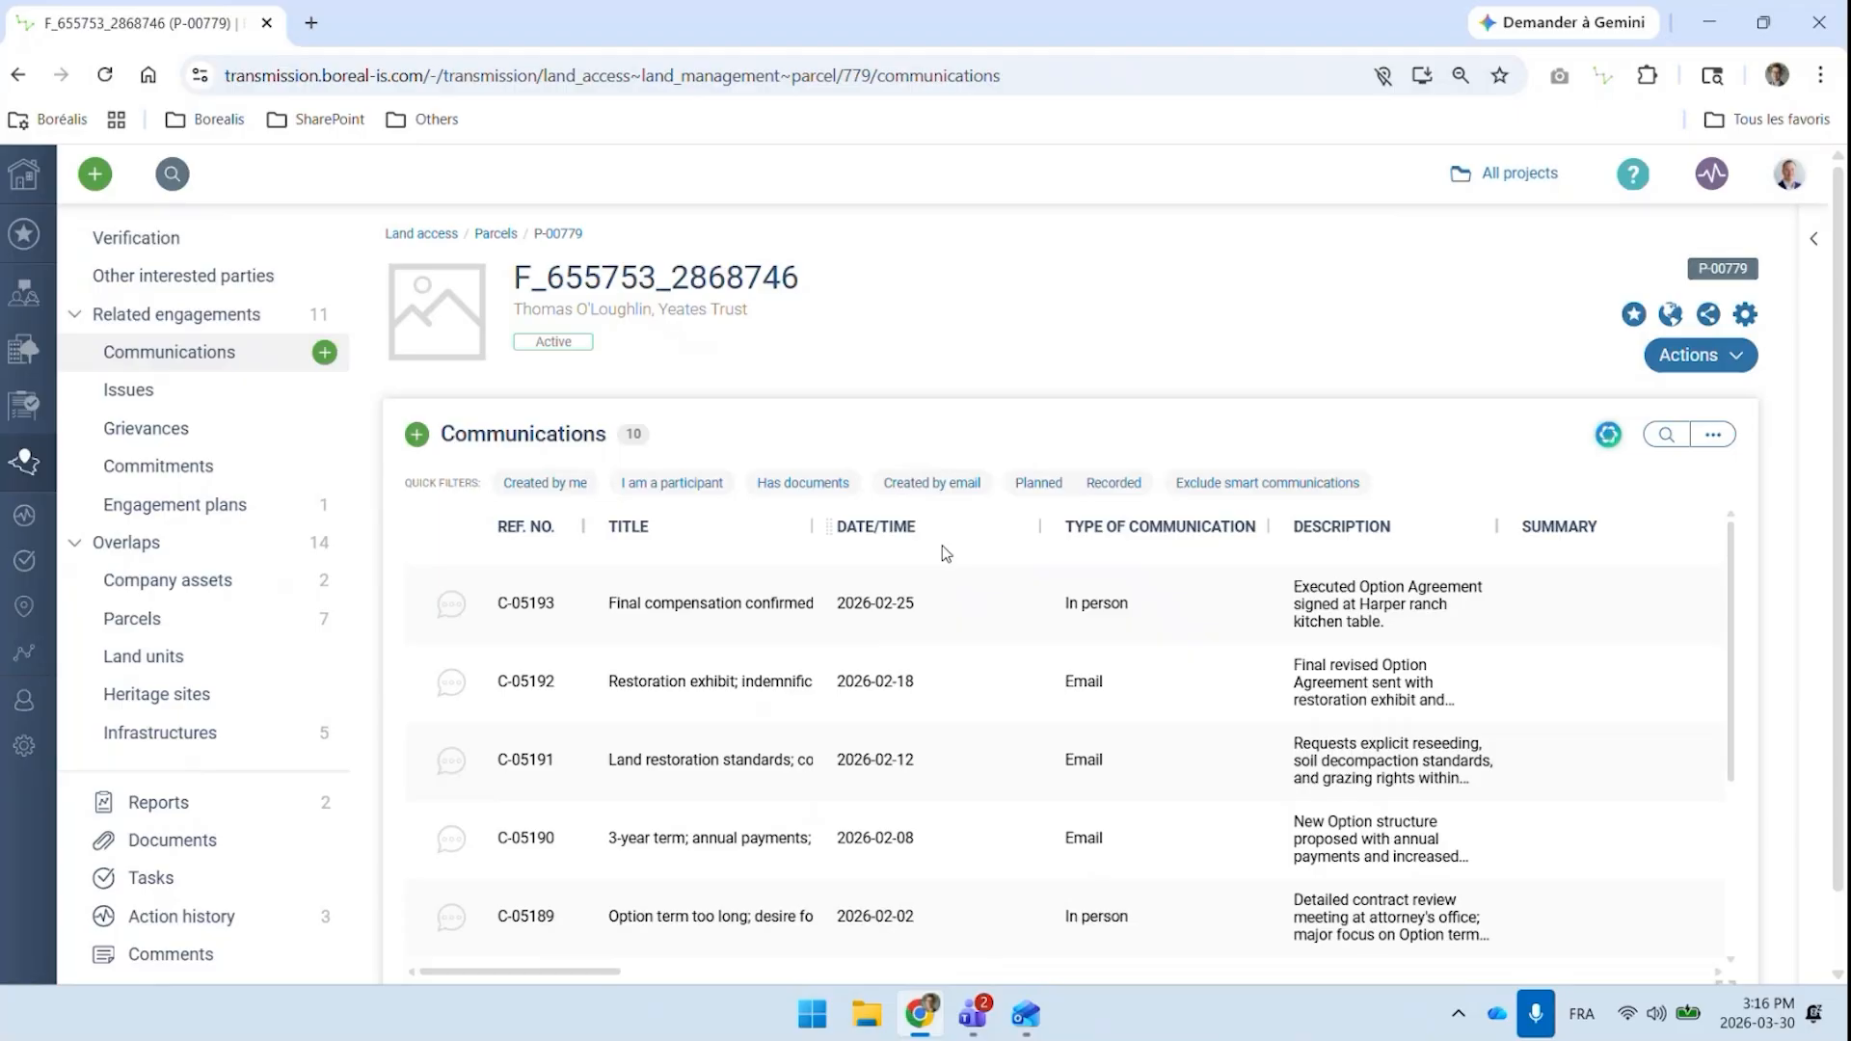
left_click(419, 436)
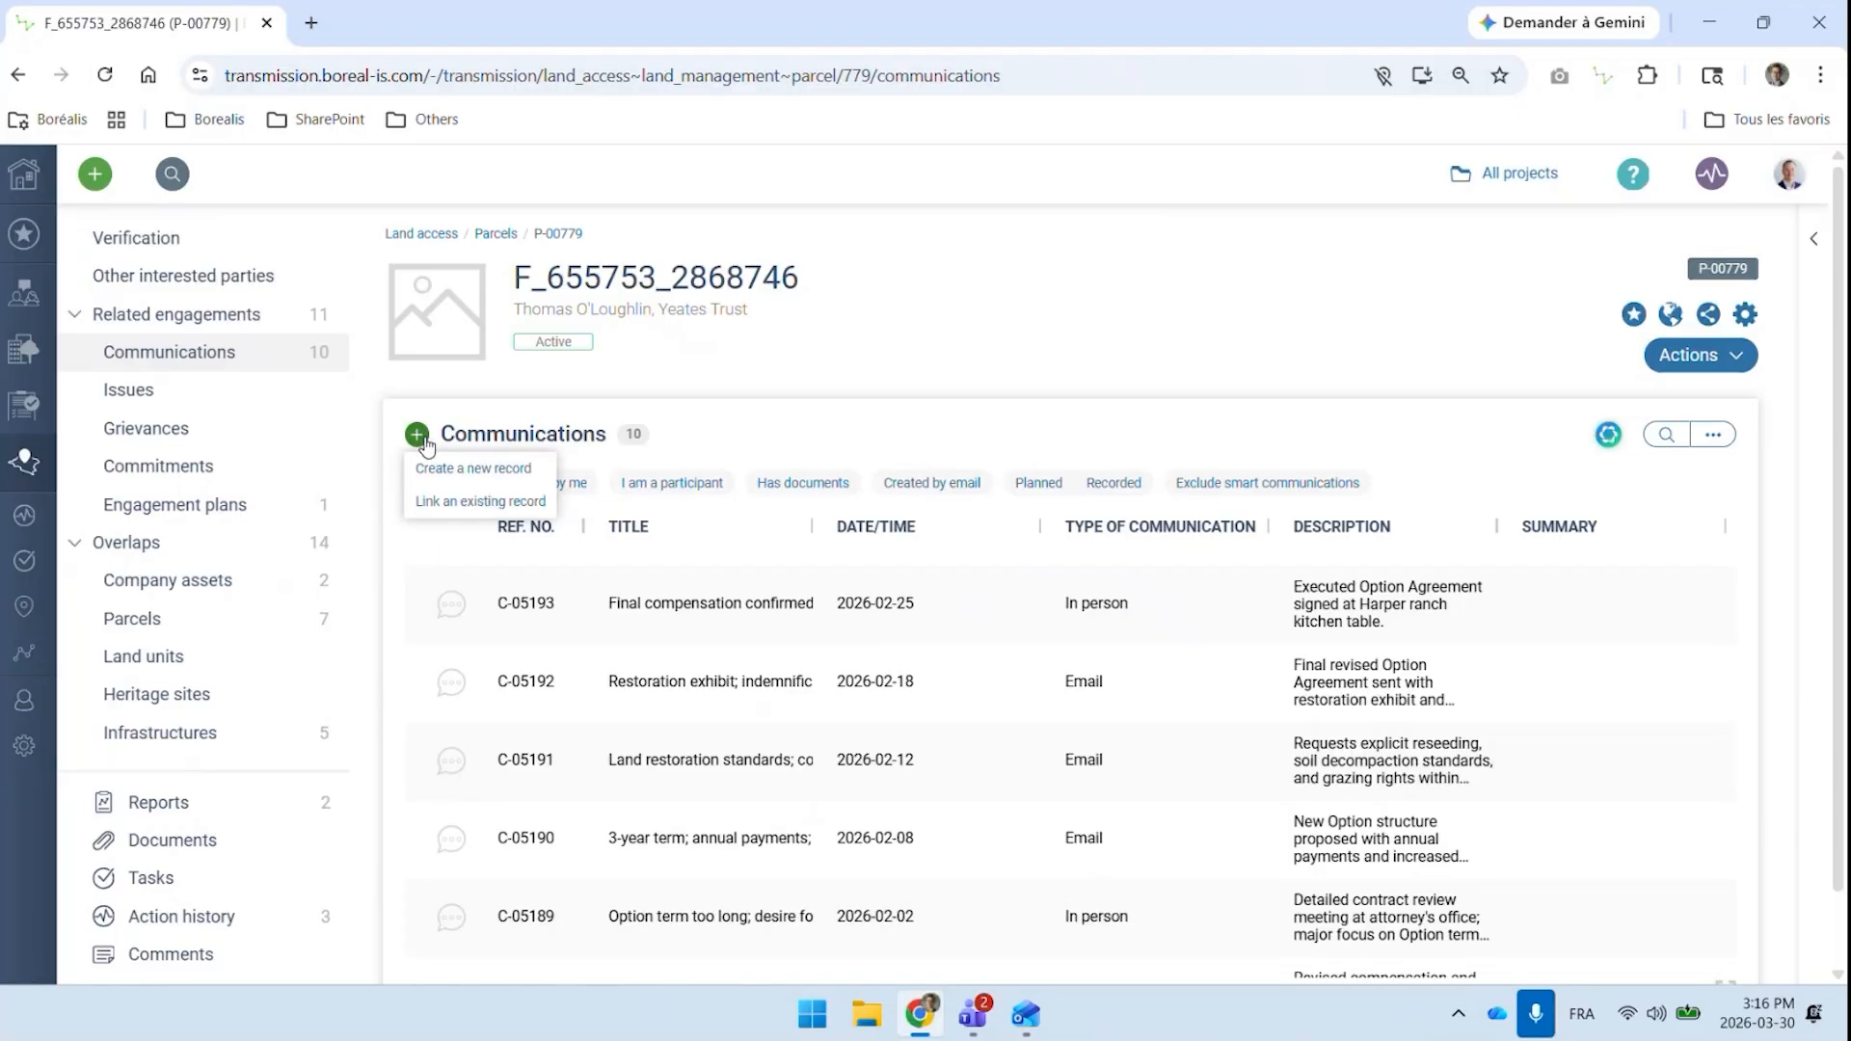
left_click(466, 477)
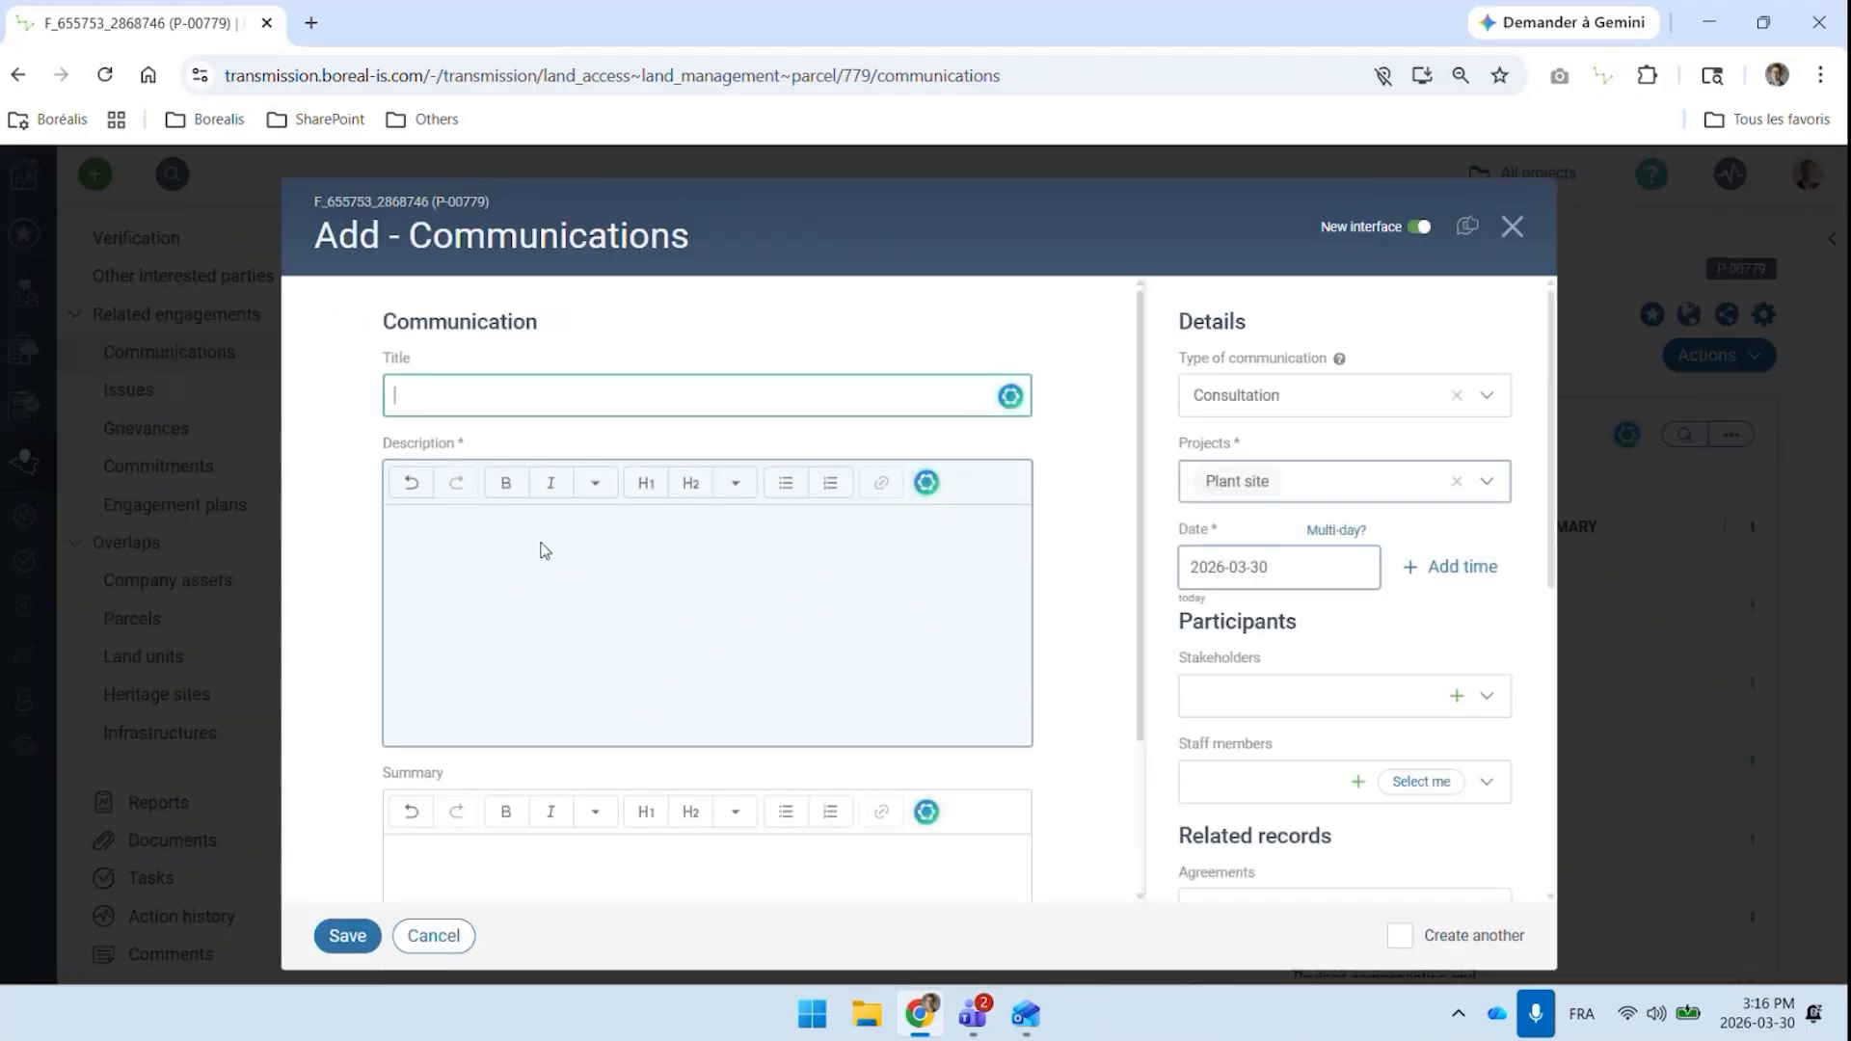
left_click(537, 564)
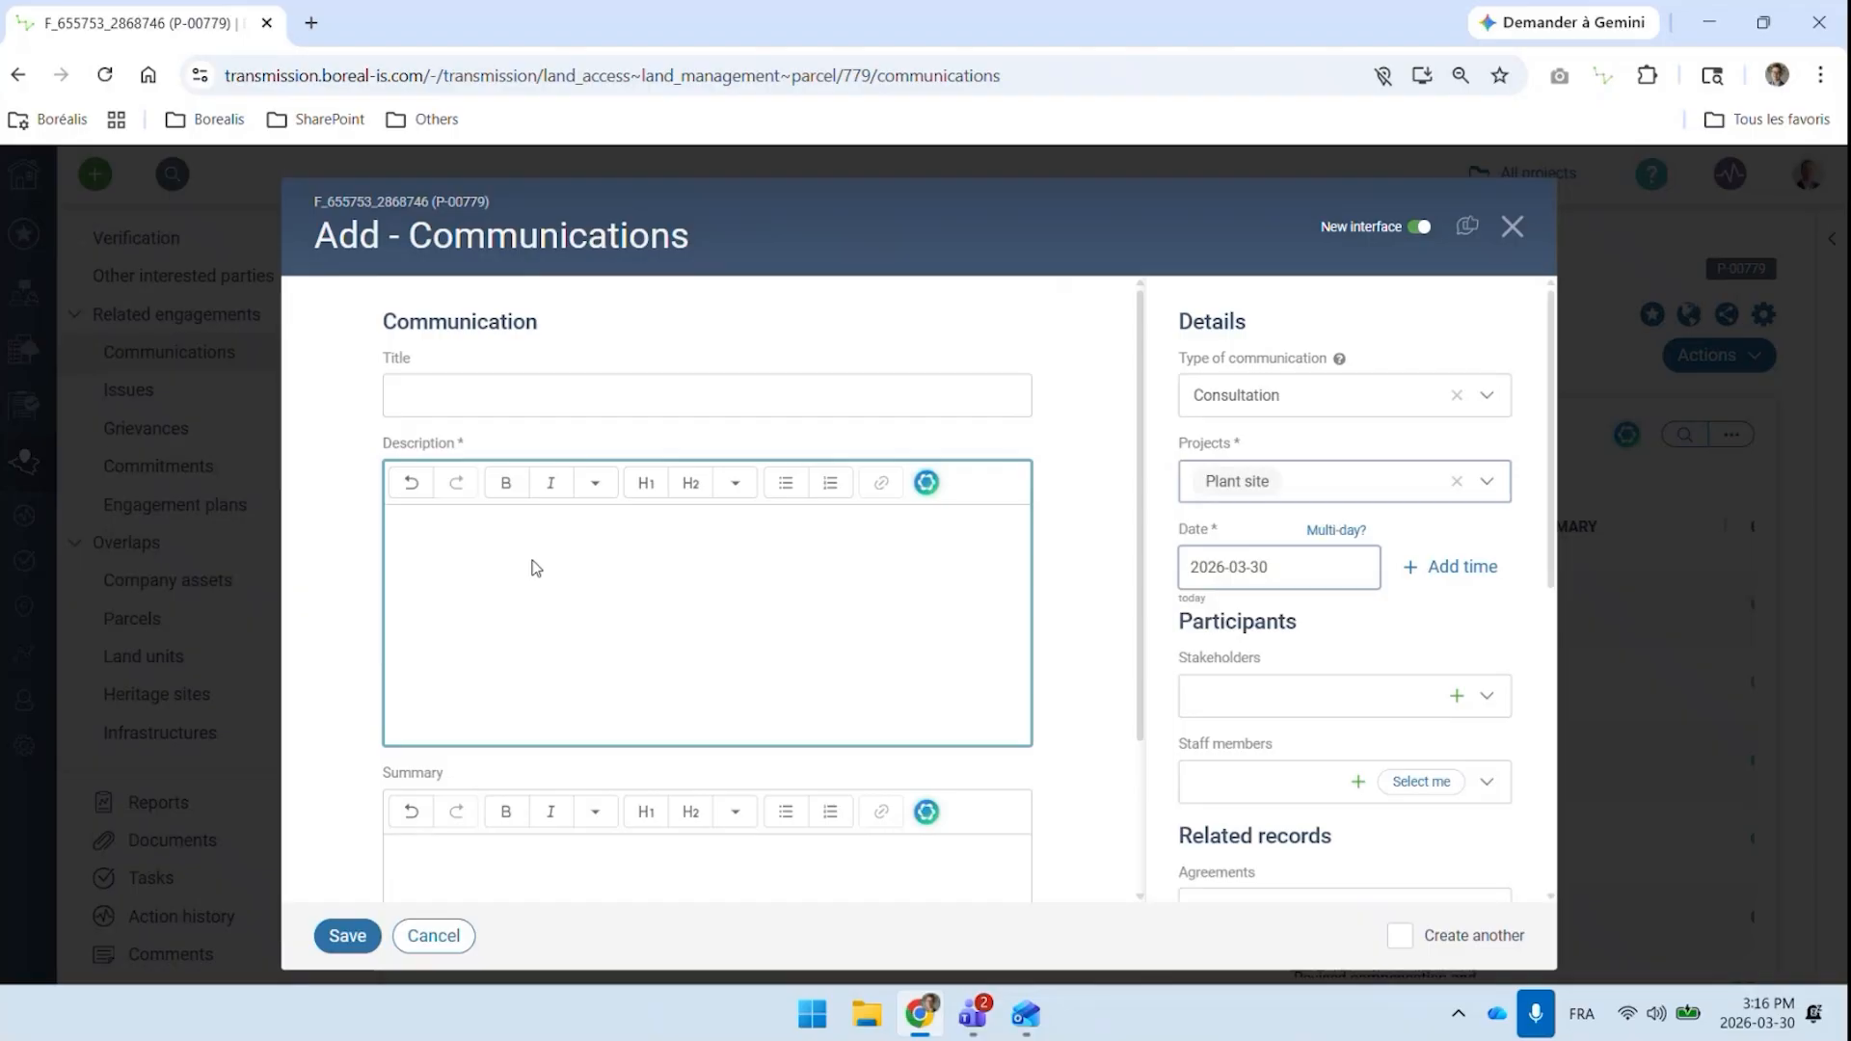
type("Enter the notes")
type(" of your inte")
type("raction")
type(" with yo")
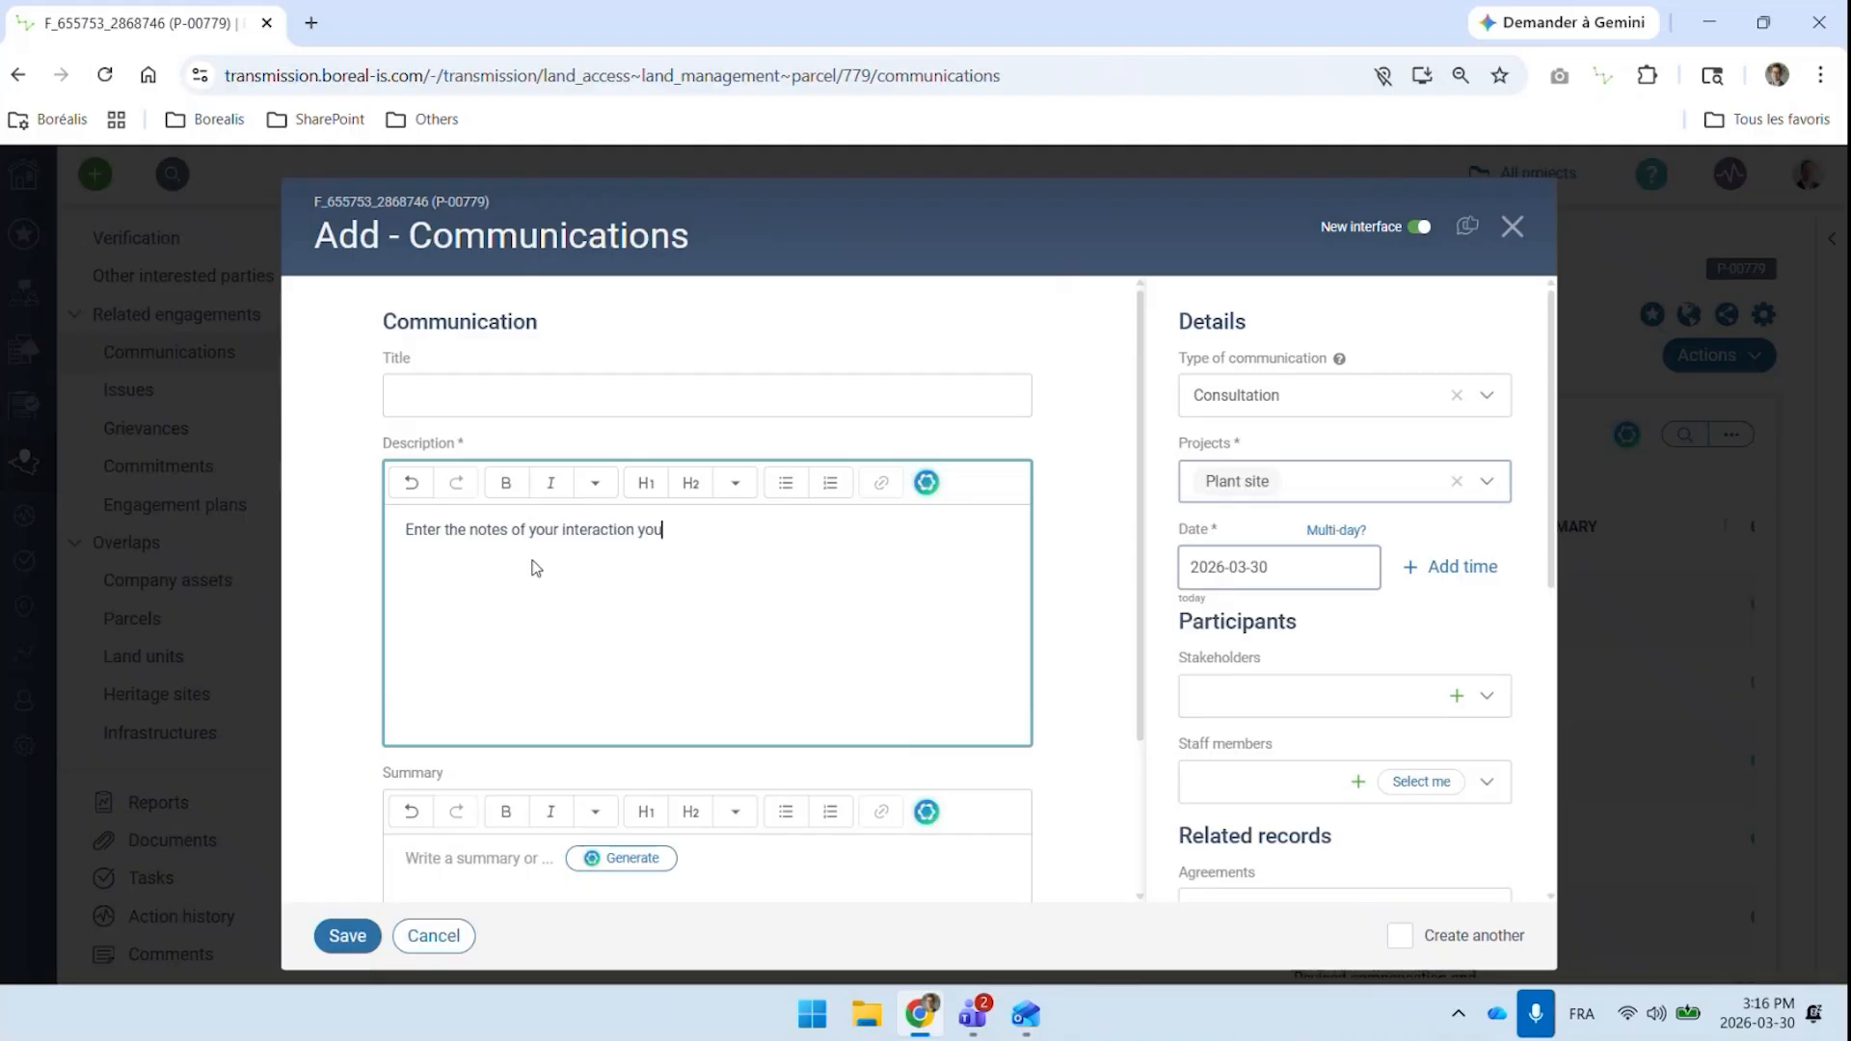
type("ur landowner")
Look through the AI assistant's writing and translation options for the description, then dismiss them without applying any
left_click(927, 482)
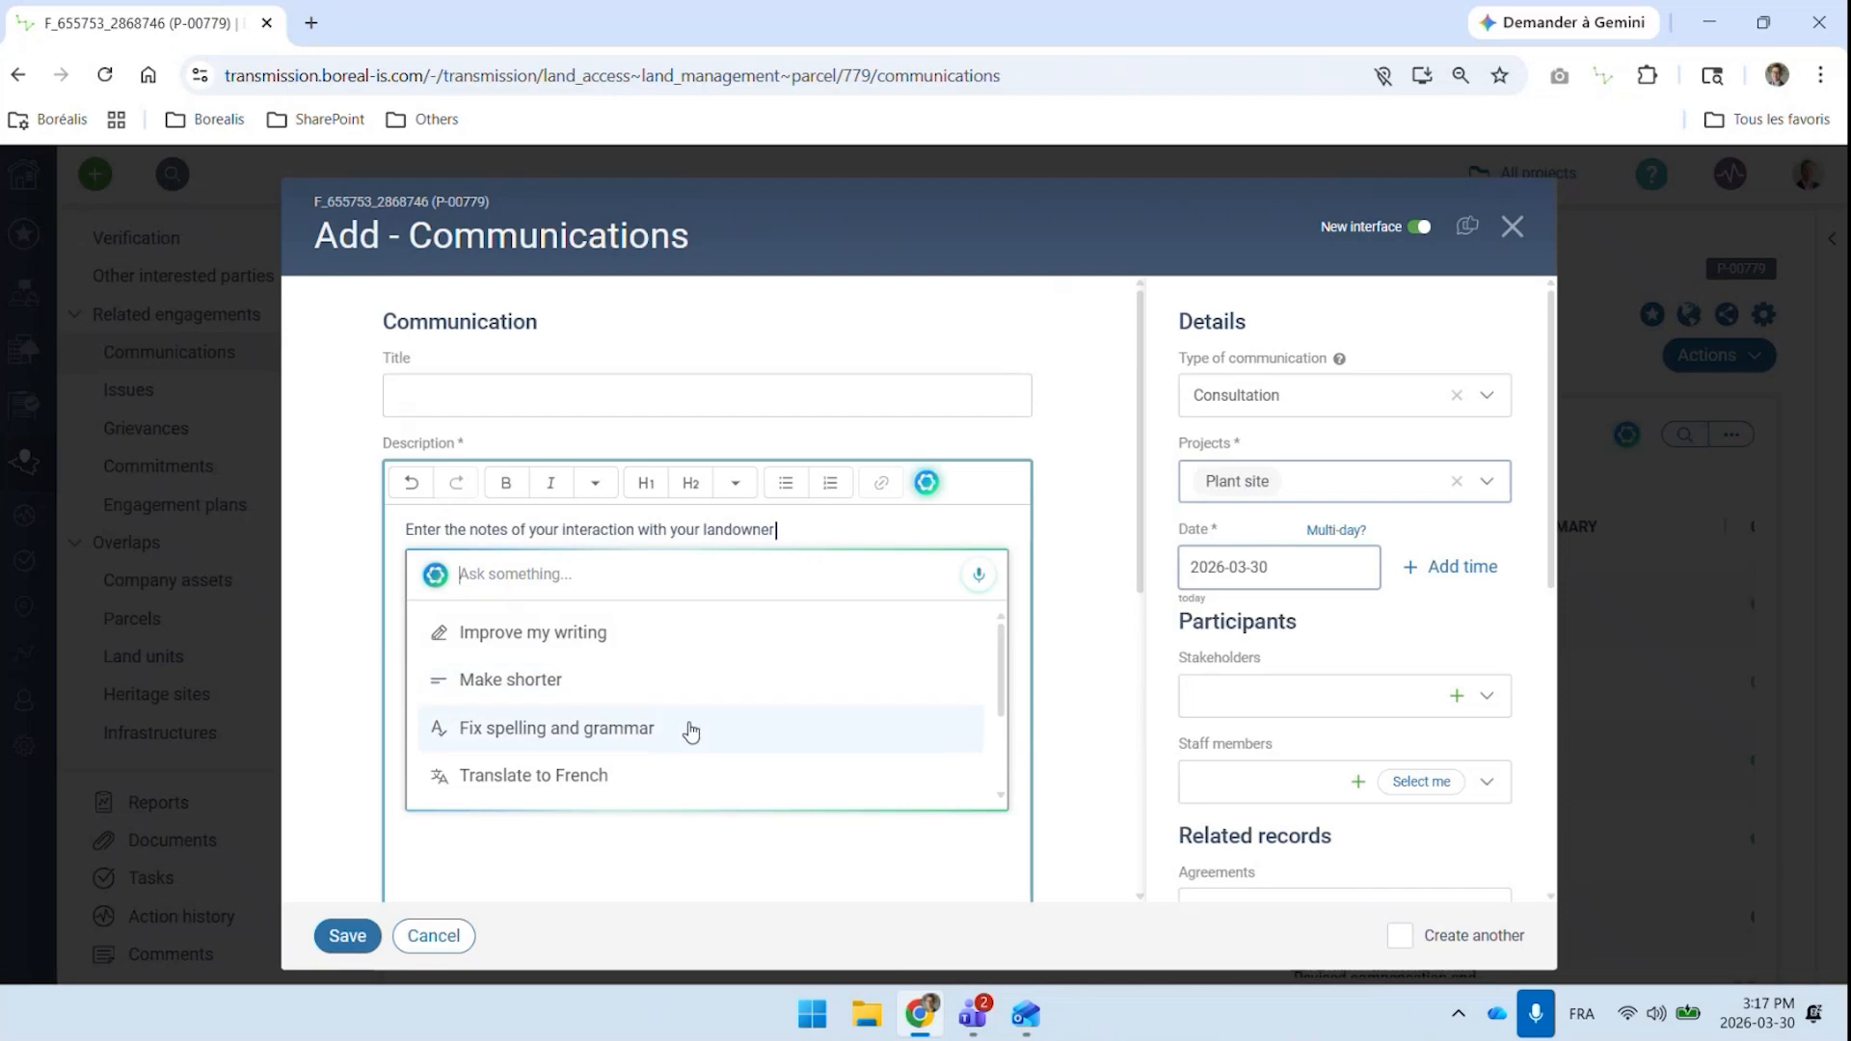
scroll(729, 718, "down", 1)
scroll(729, 718, "down", 1)
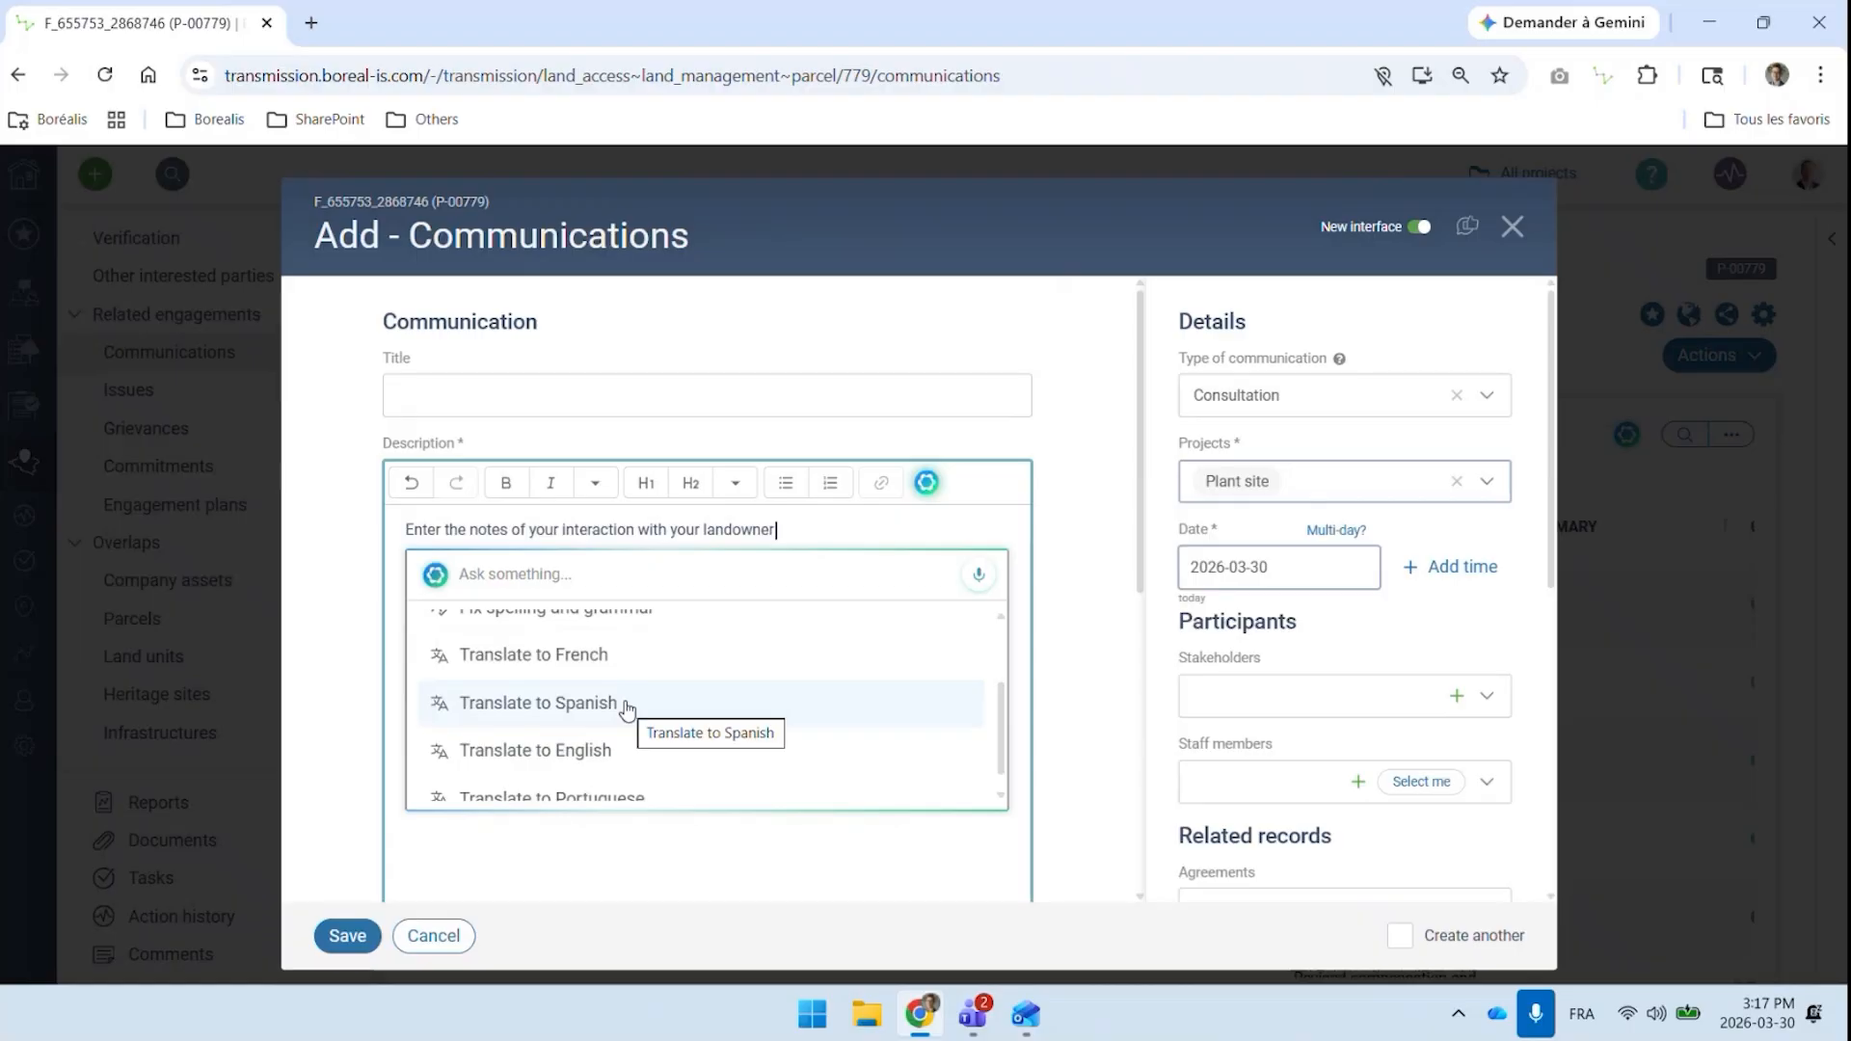
left_click(1084, 609)
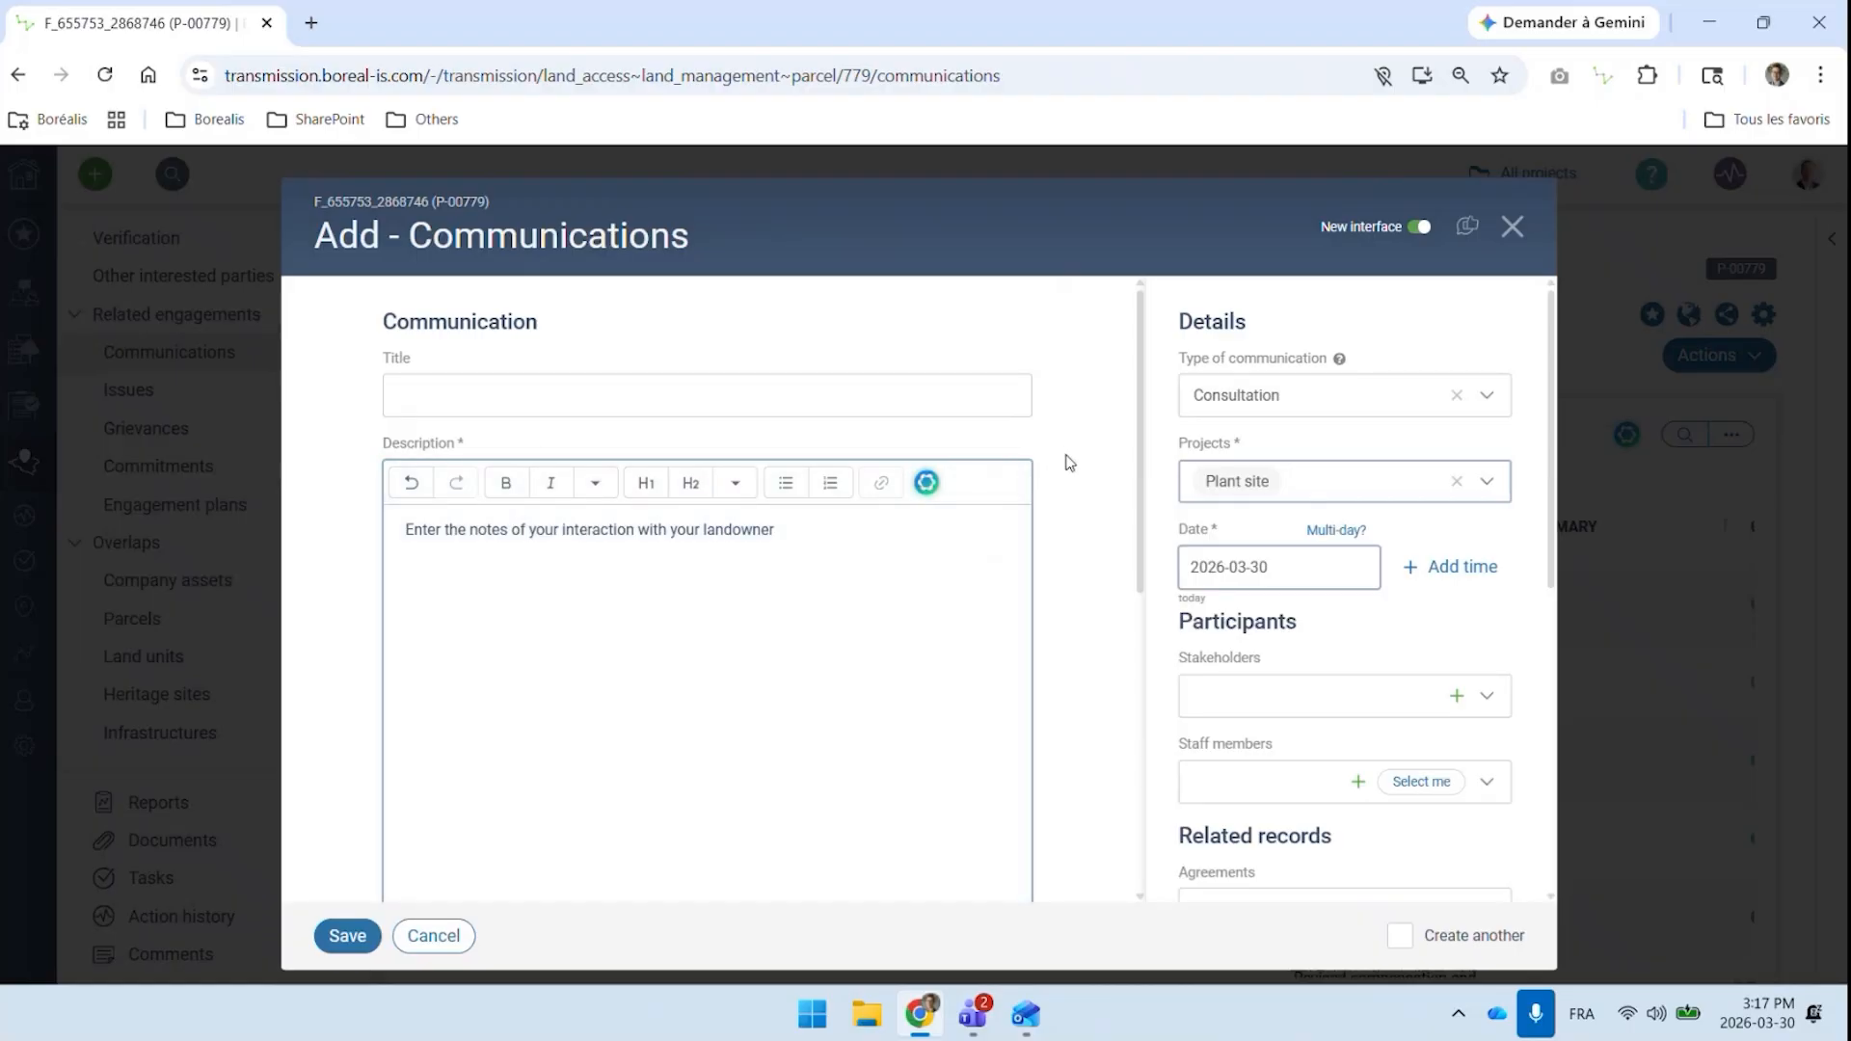
Try to generate the communication's summary from its description field
scroll(1068, 463, "down", 2)
scroll(1068, 463, "down", 2)
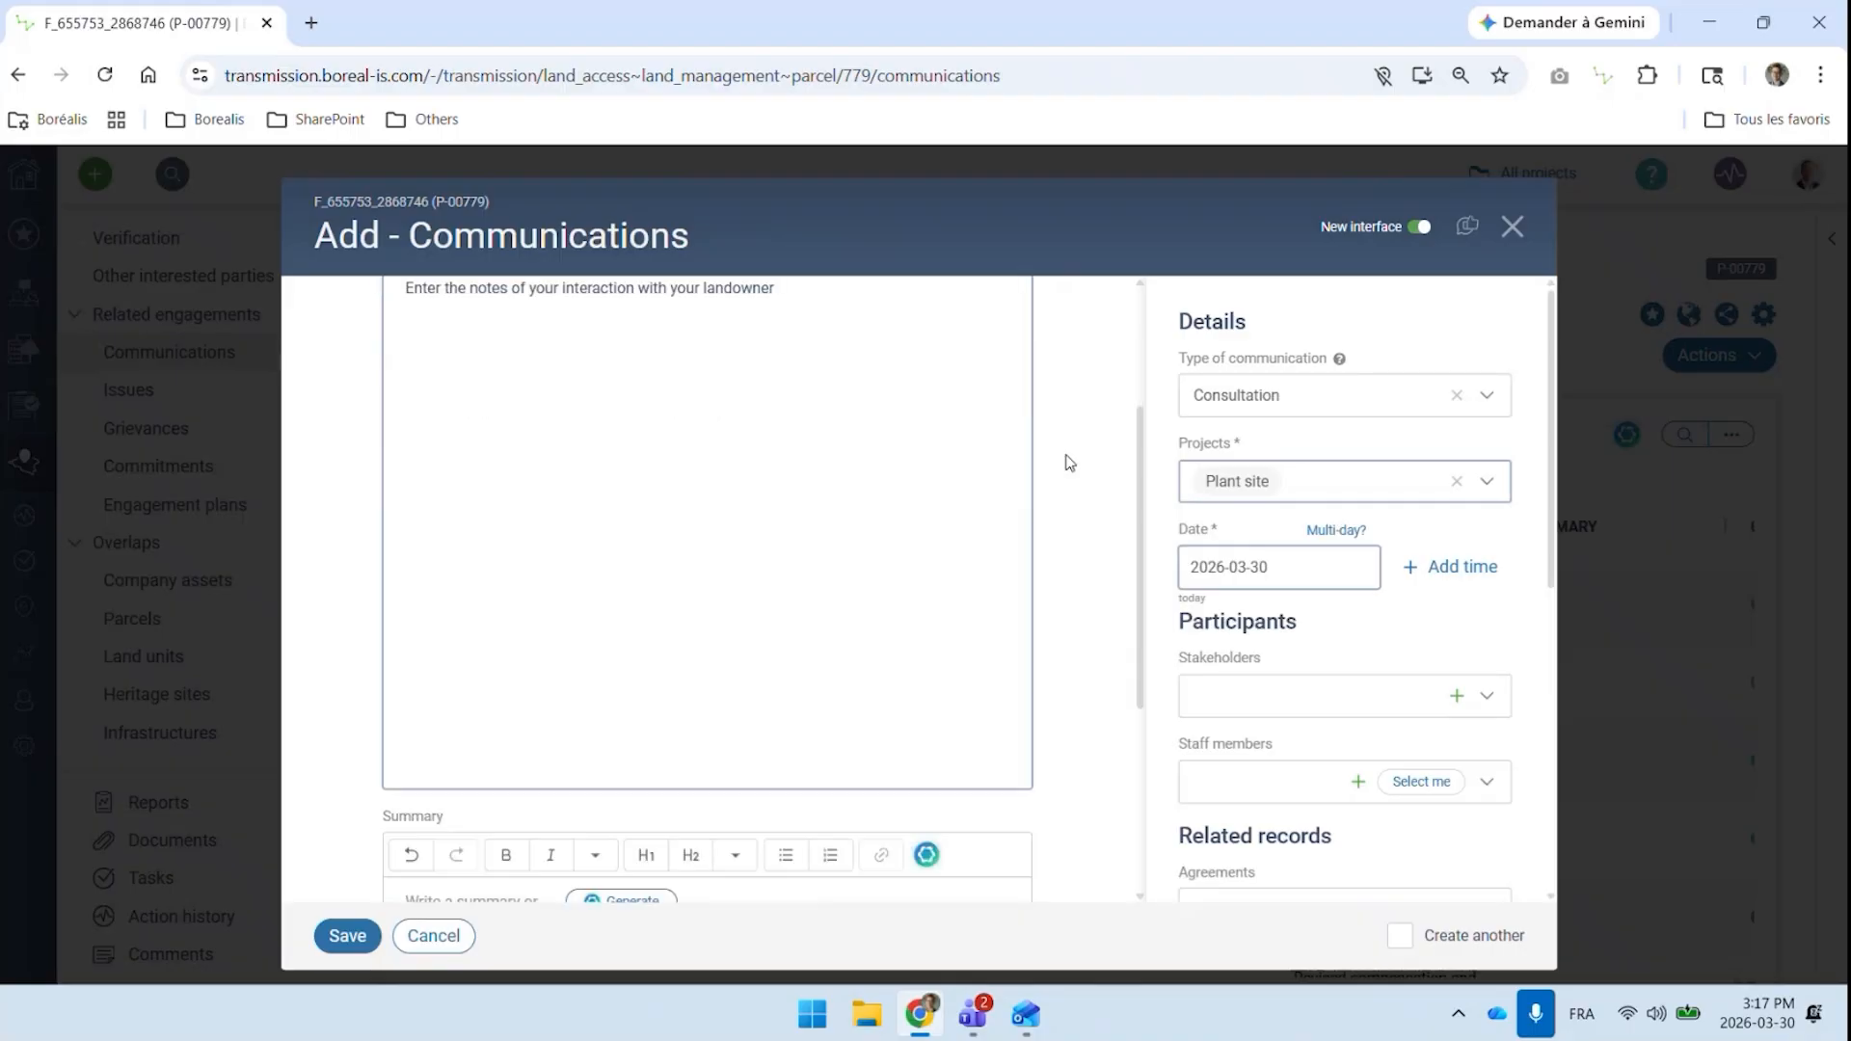
scroll(1061, 472, "down", 1)
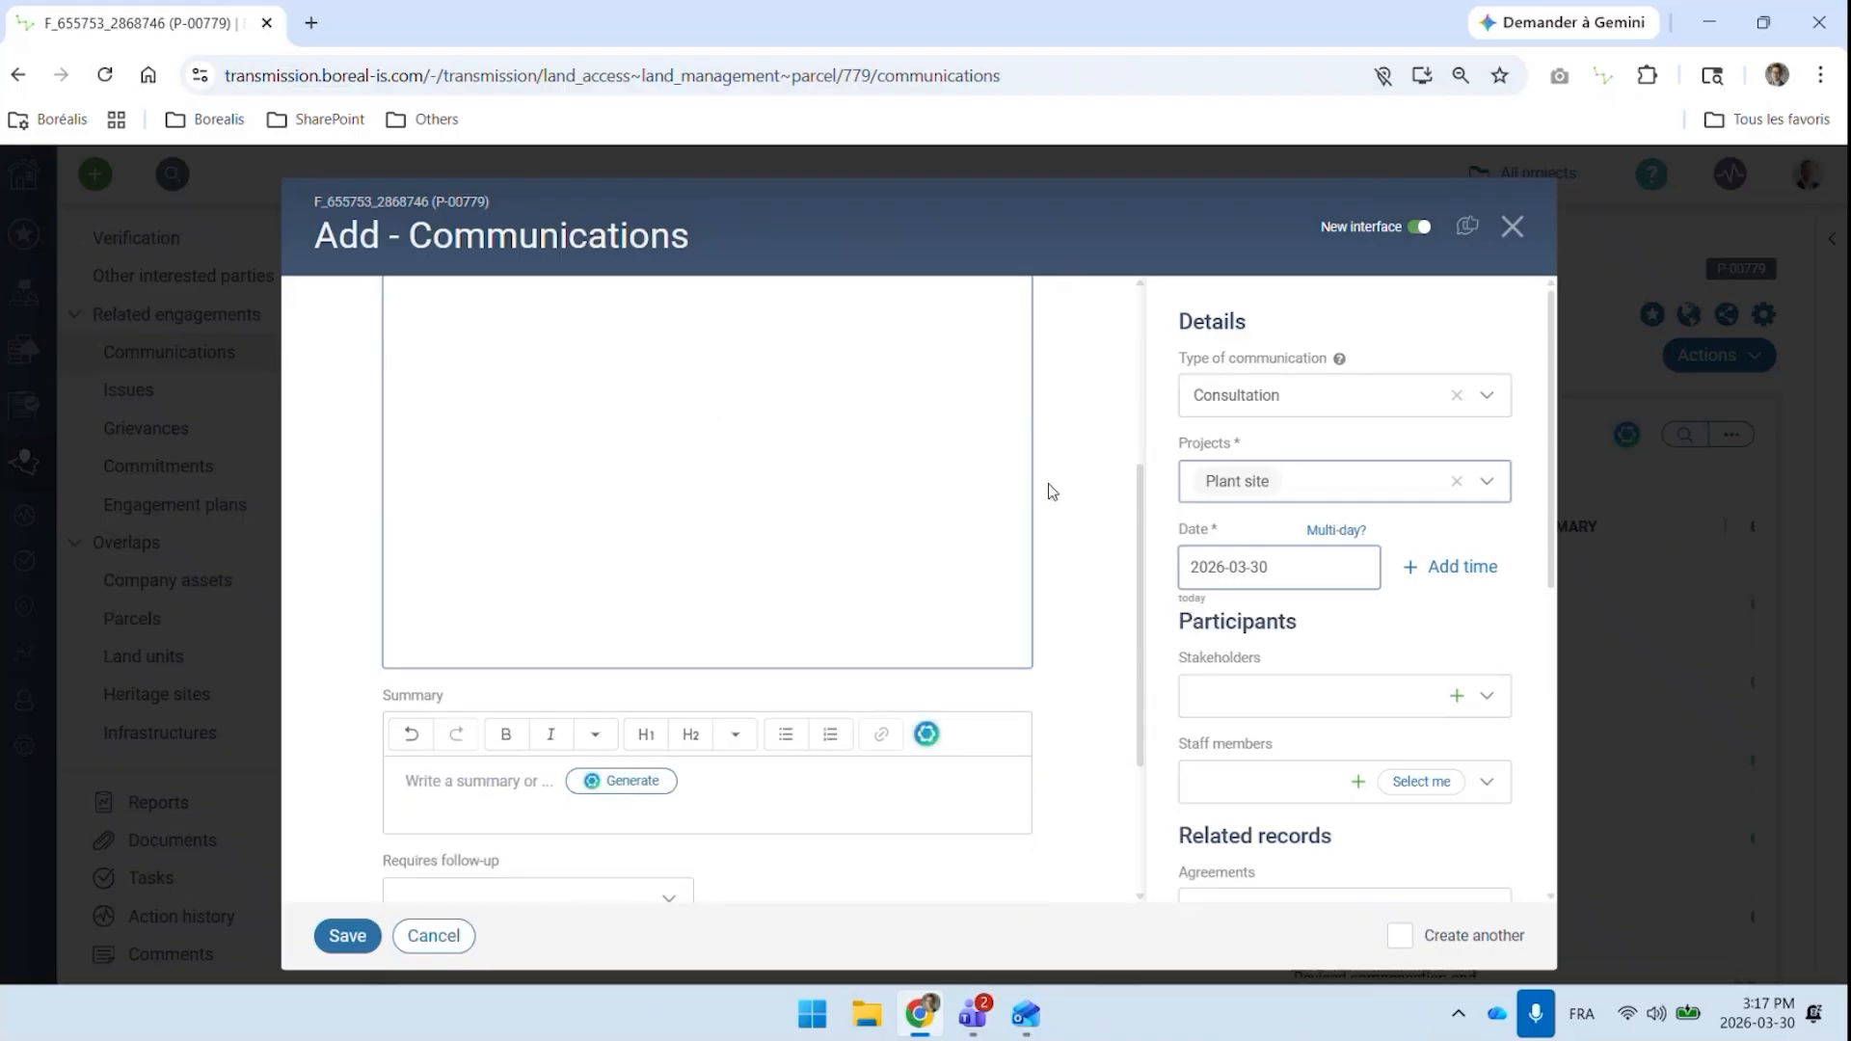
left_click(643, 792)
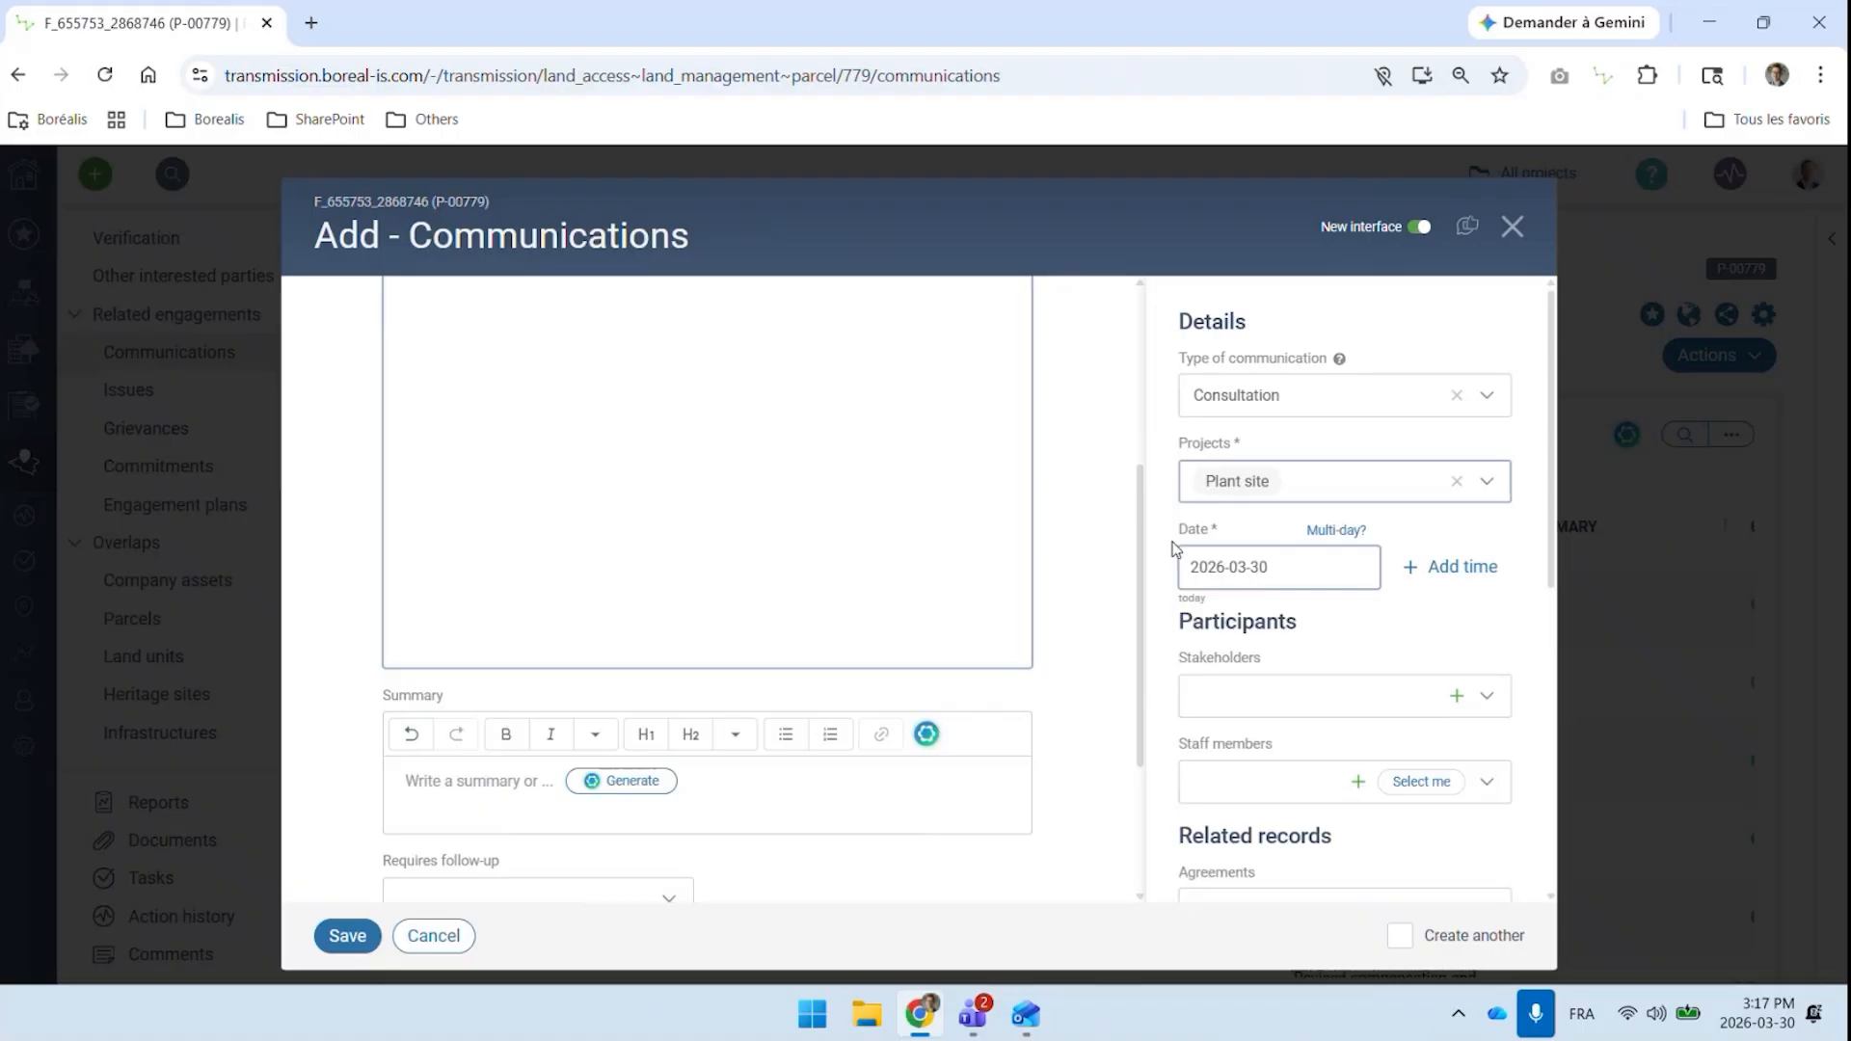
scroll(1111, 546, "up", 5)
scroll(1235, 500, "down", 3)
scroll(1252, 483, "up", 3)
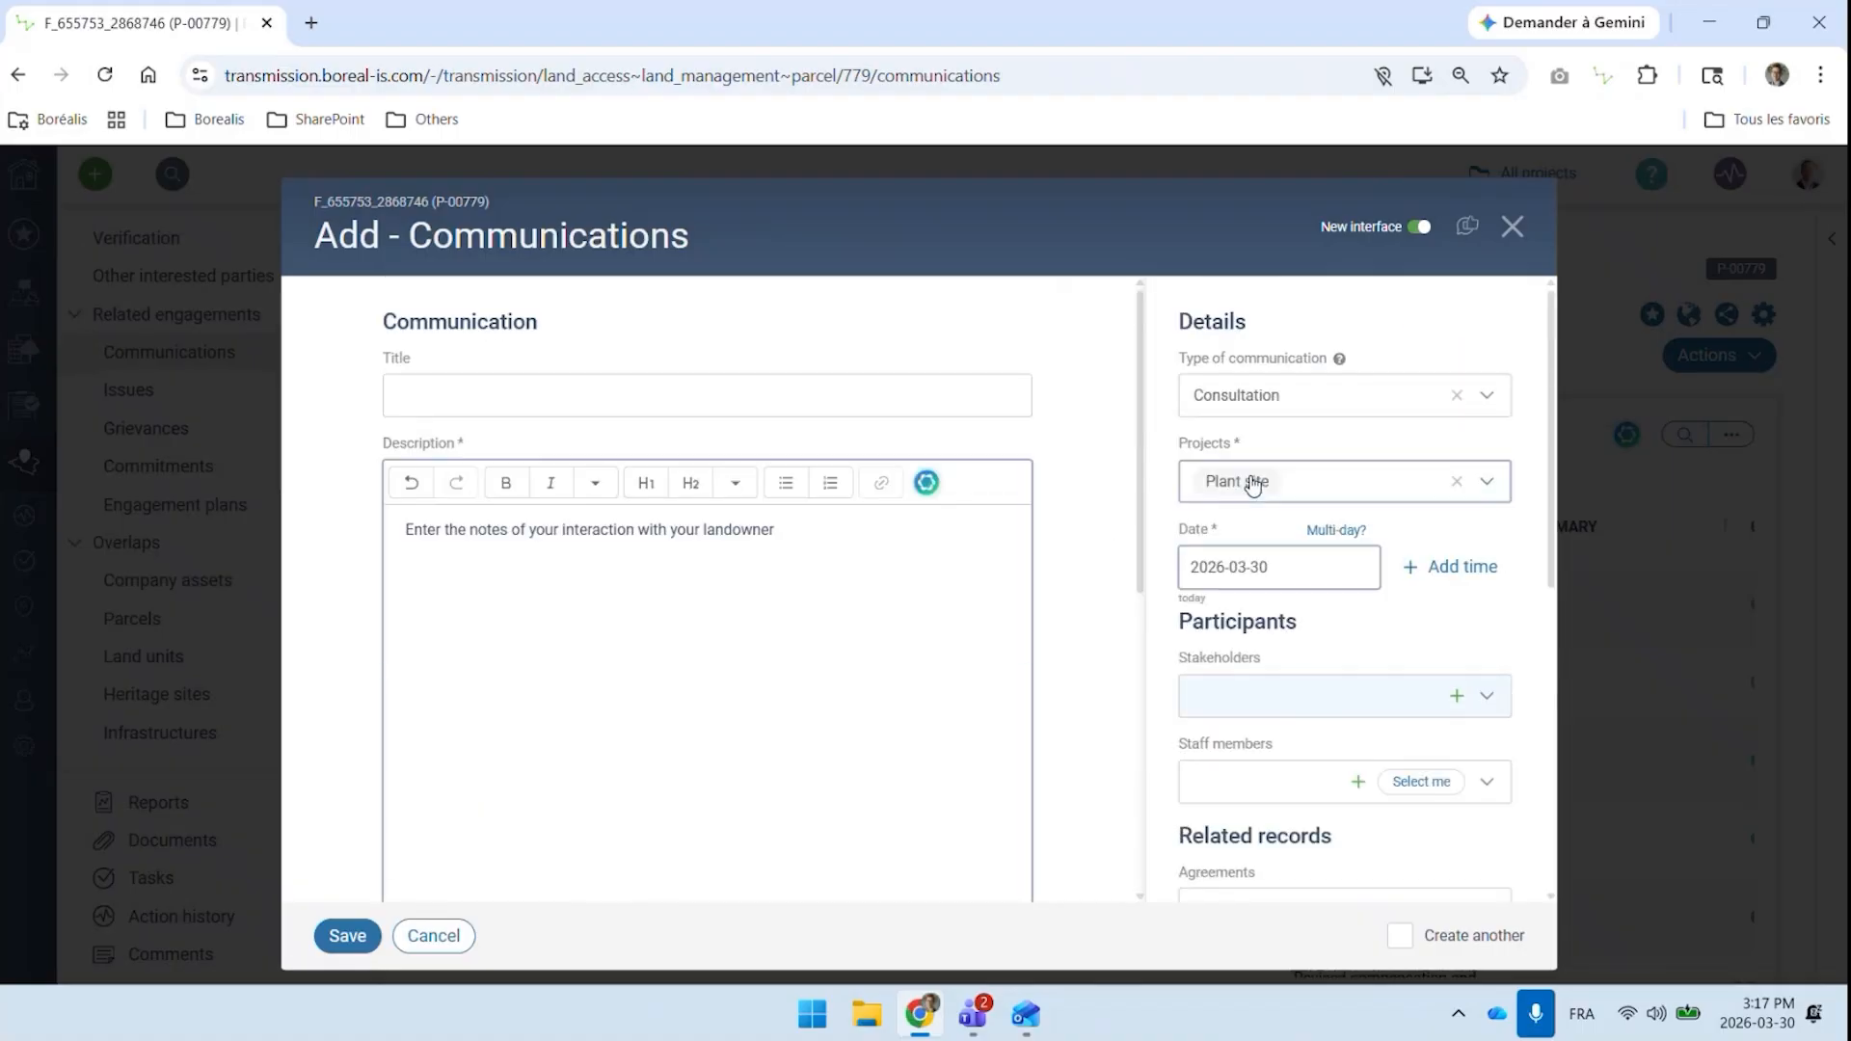
Add yourself as staff member and a time to the communication, then discard the record without saving
left_click(1407, 786)
left_click(1436, 569)
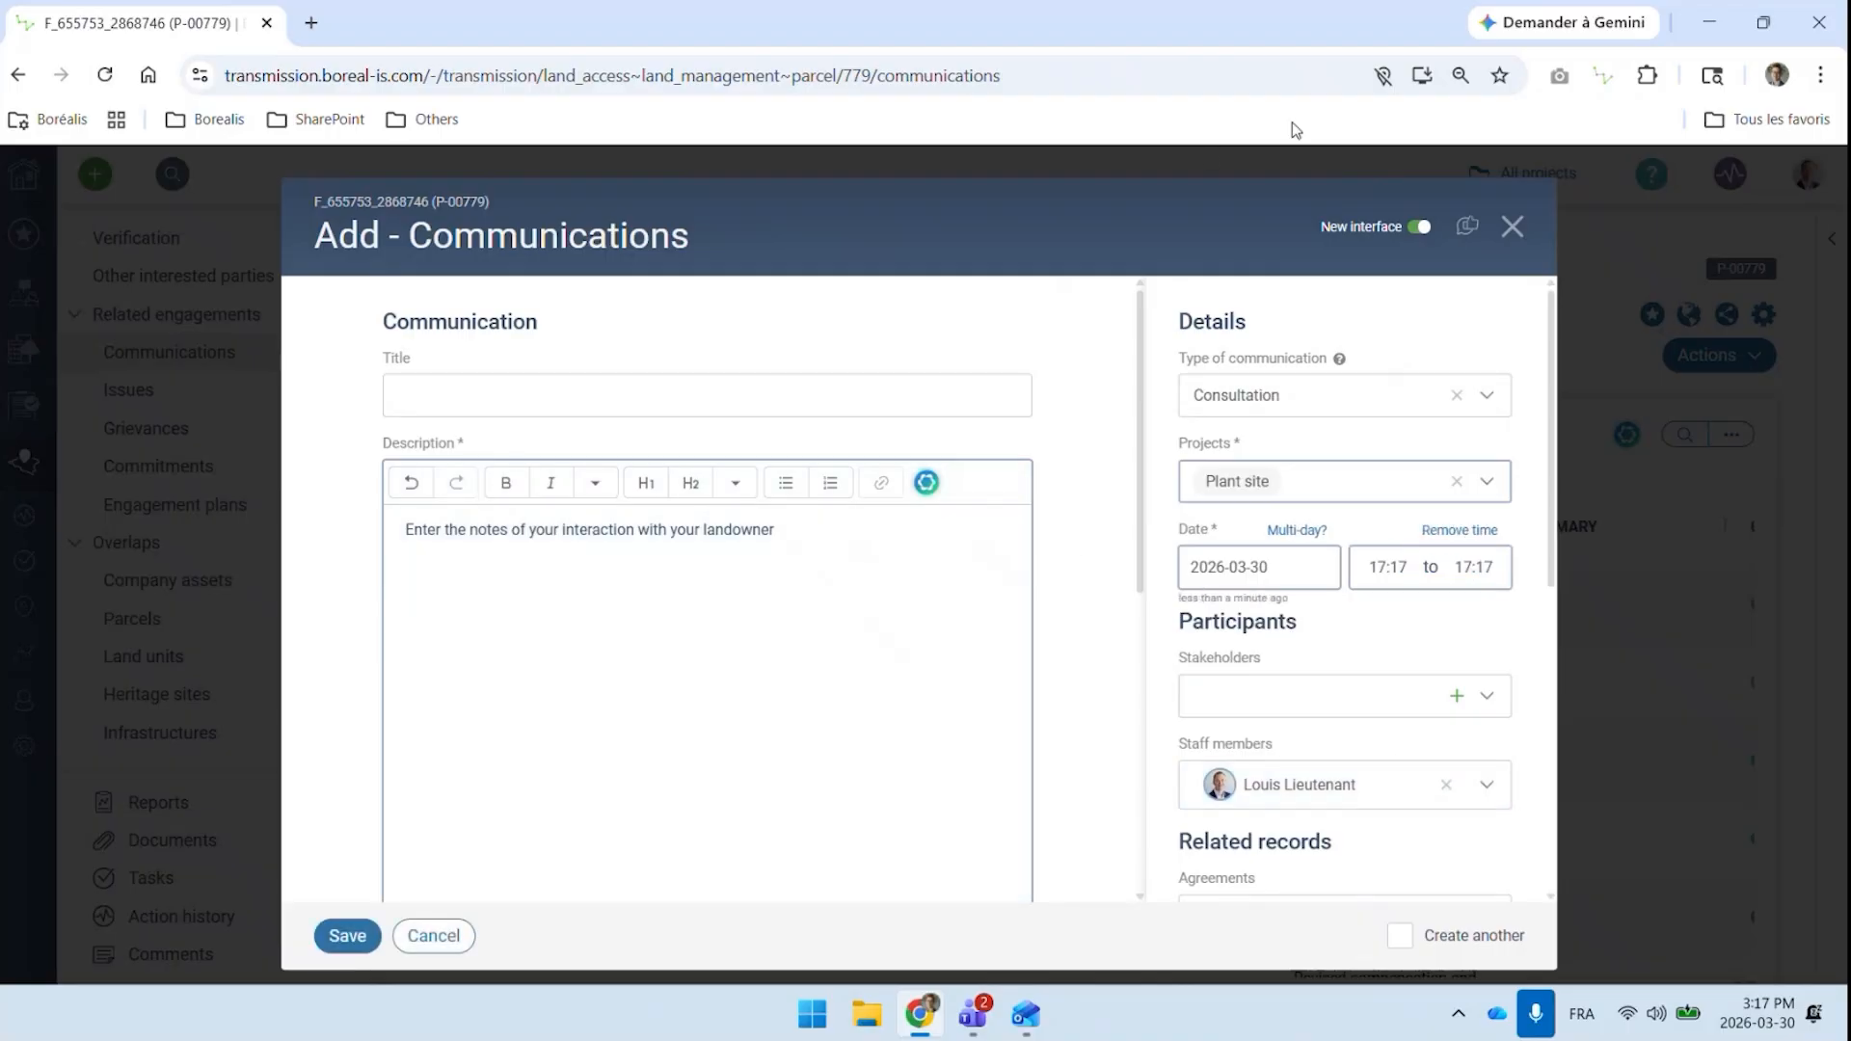
left_click(1513, 234)
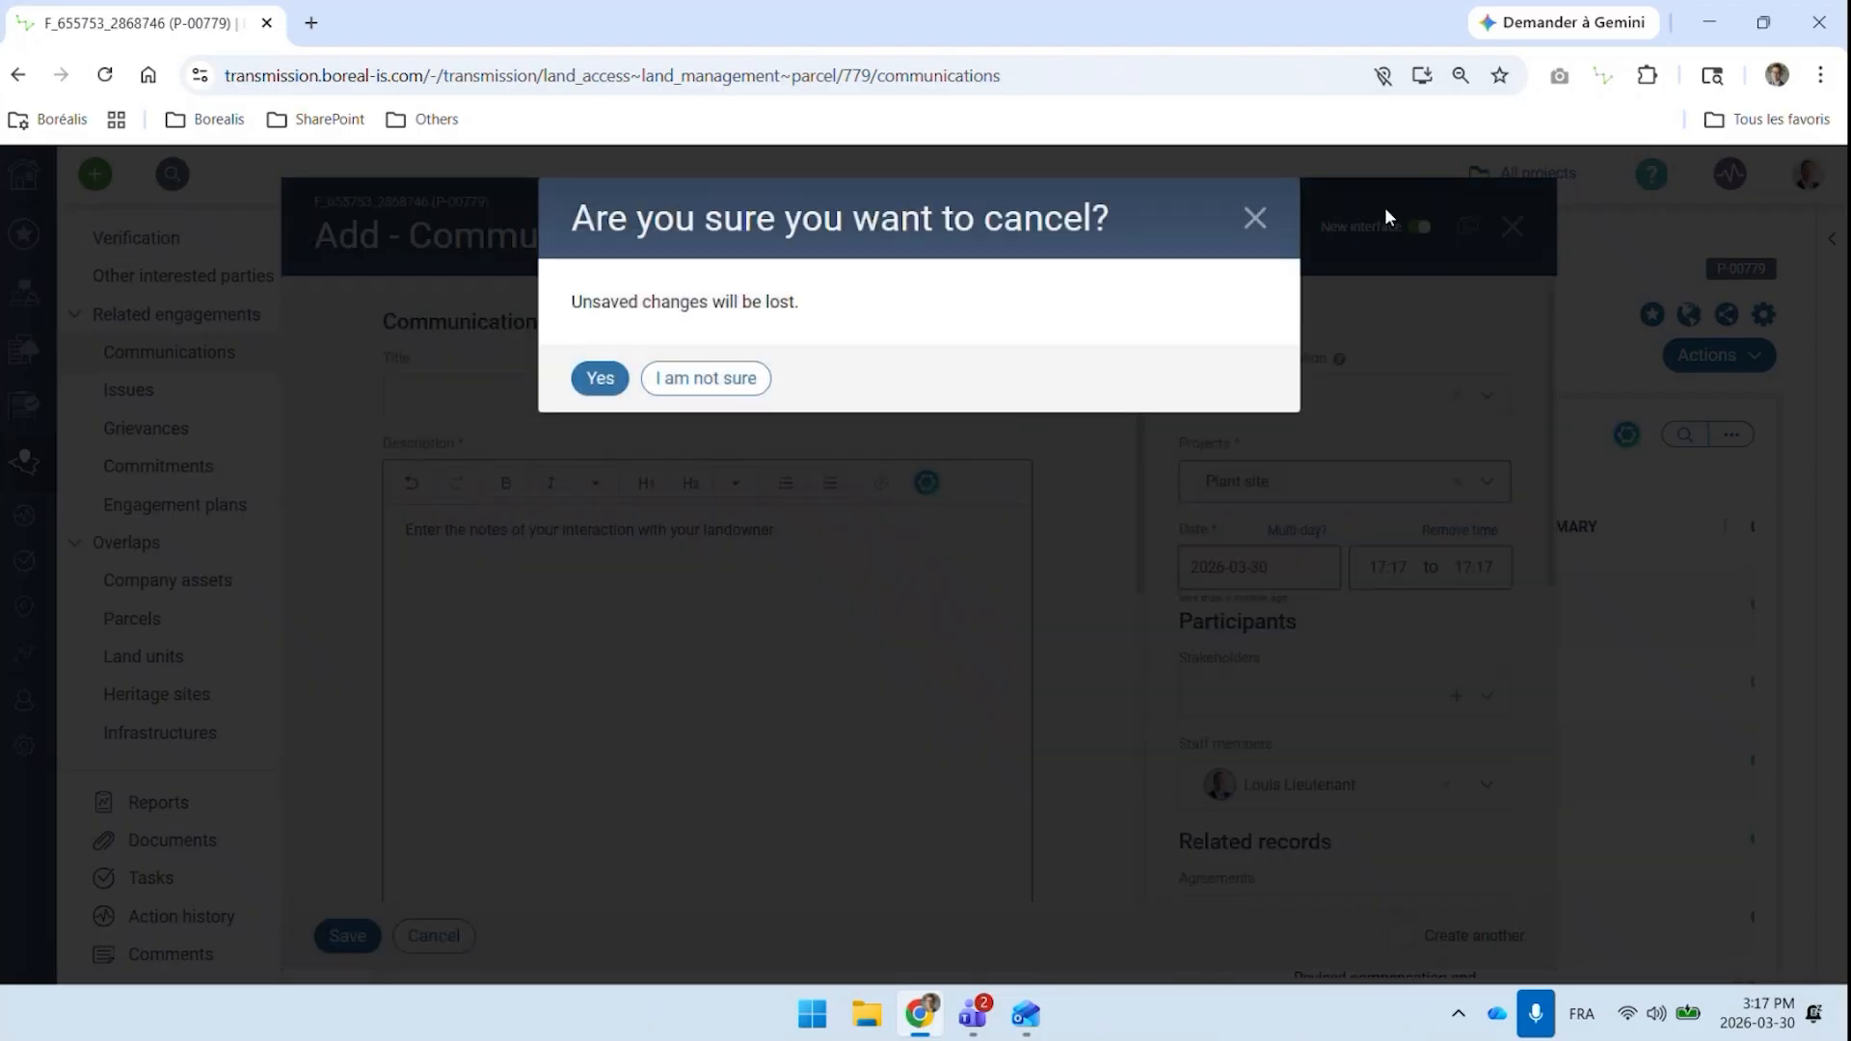
left_click(595, 374)
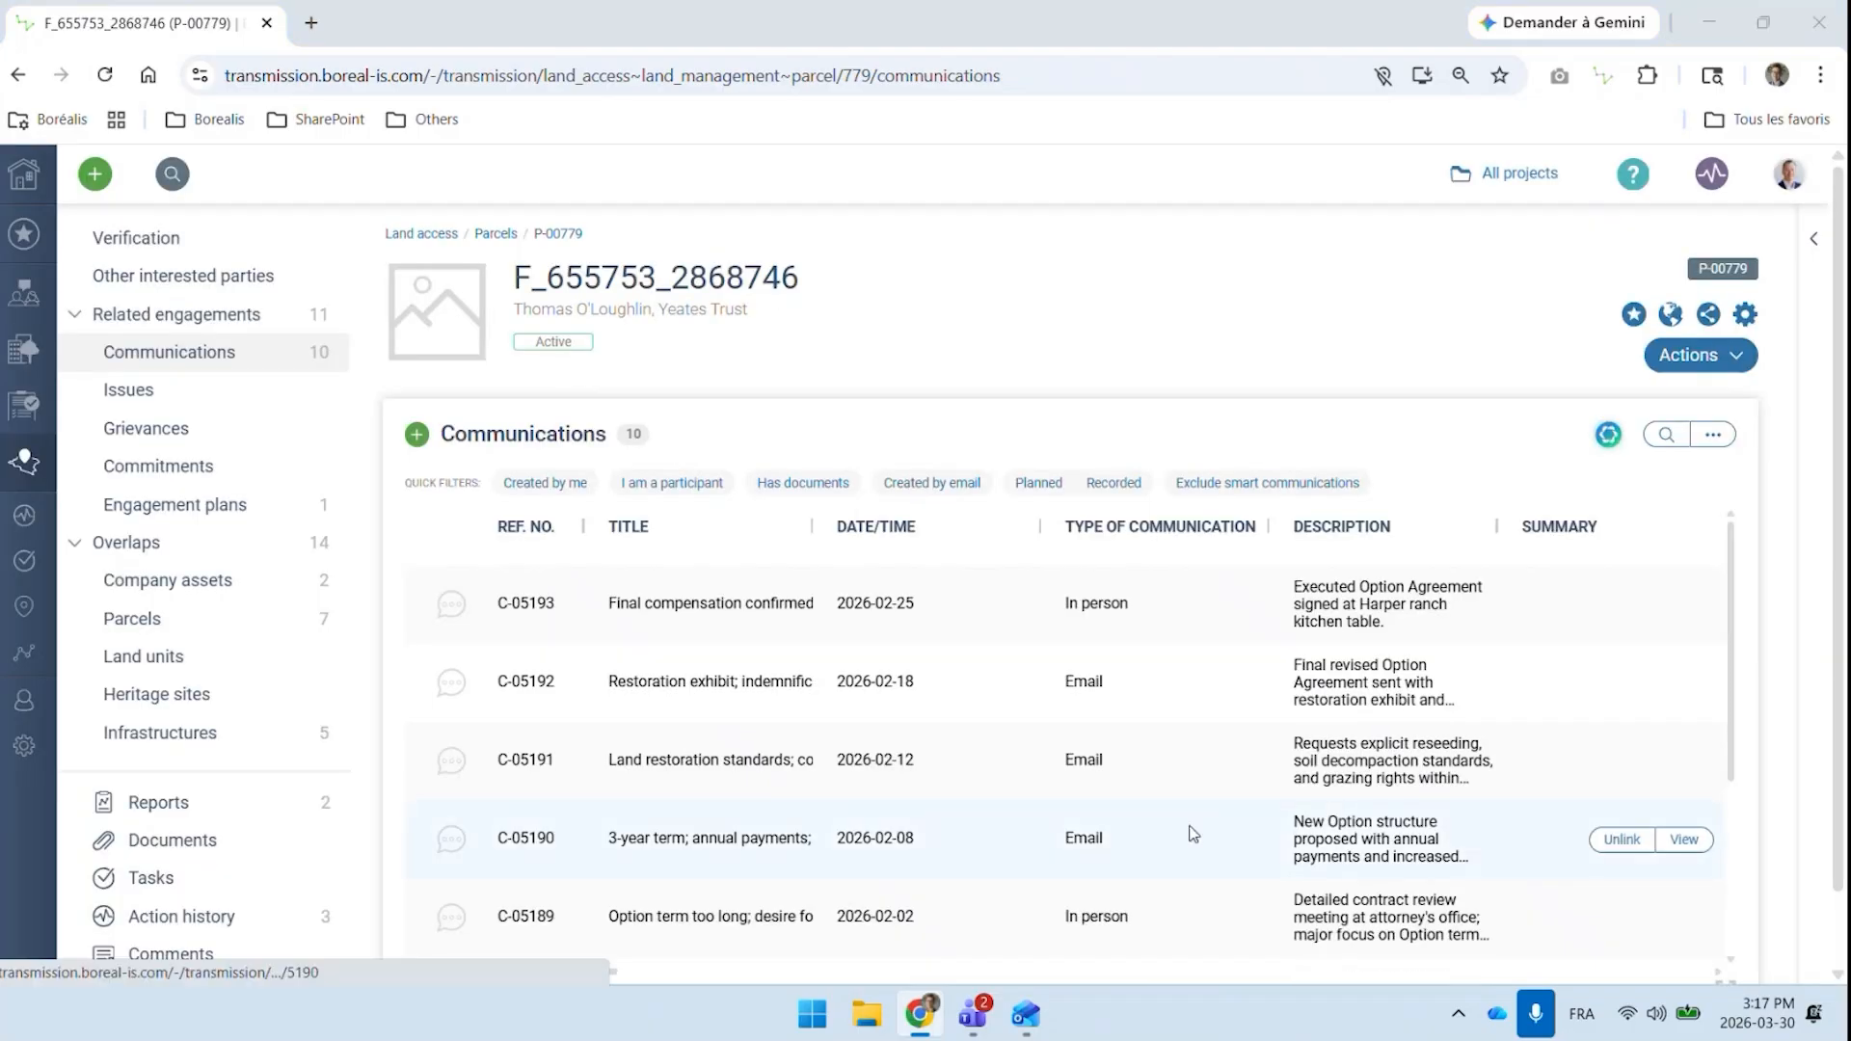
Switch to the "Option Agreement Update" draft in Outlook and move the Cc recipient to the To field
key("alt+Tab")
left_click(513, 678)
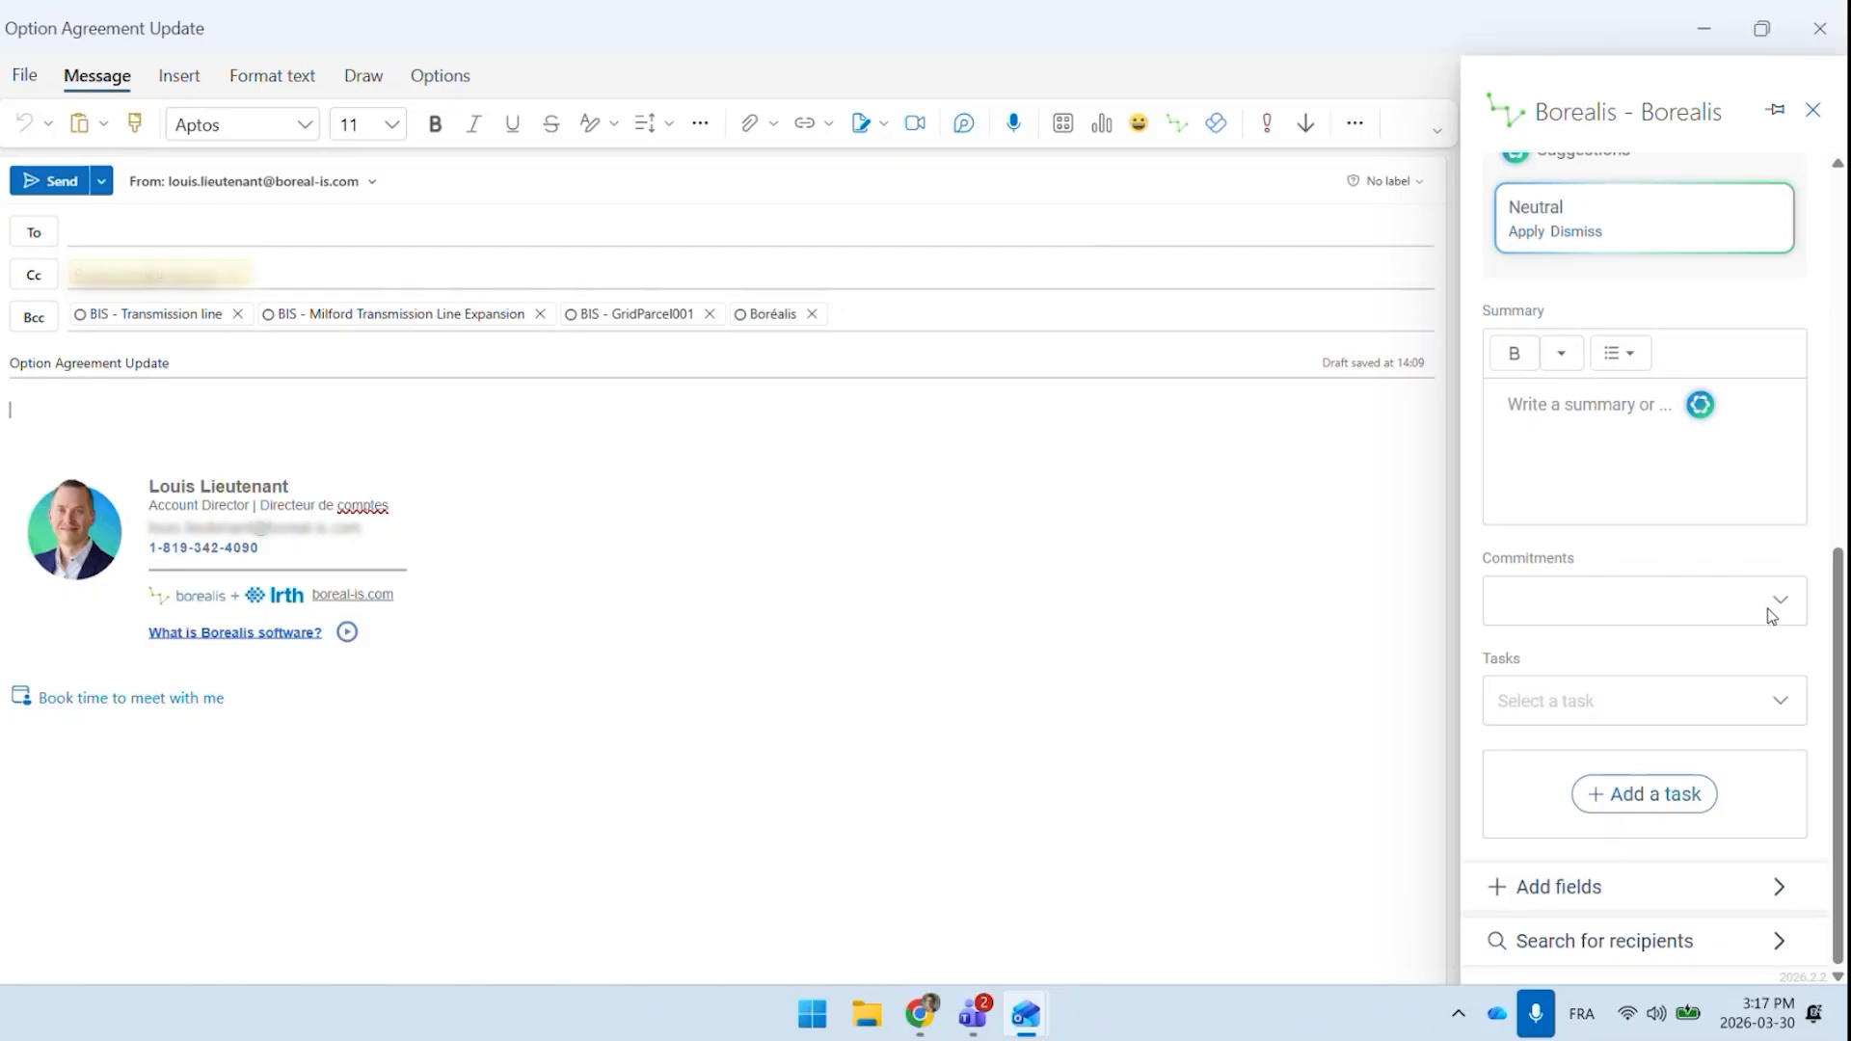
left_click_drag(1840, 620, 1824, 193)
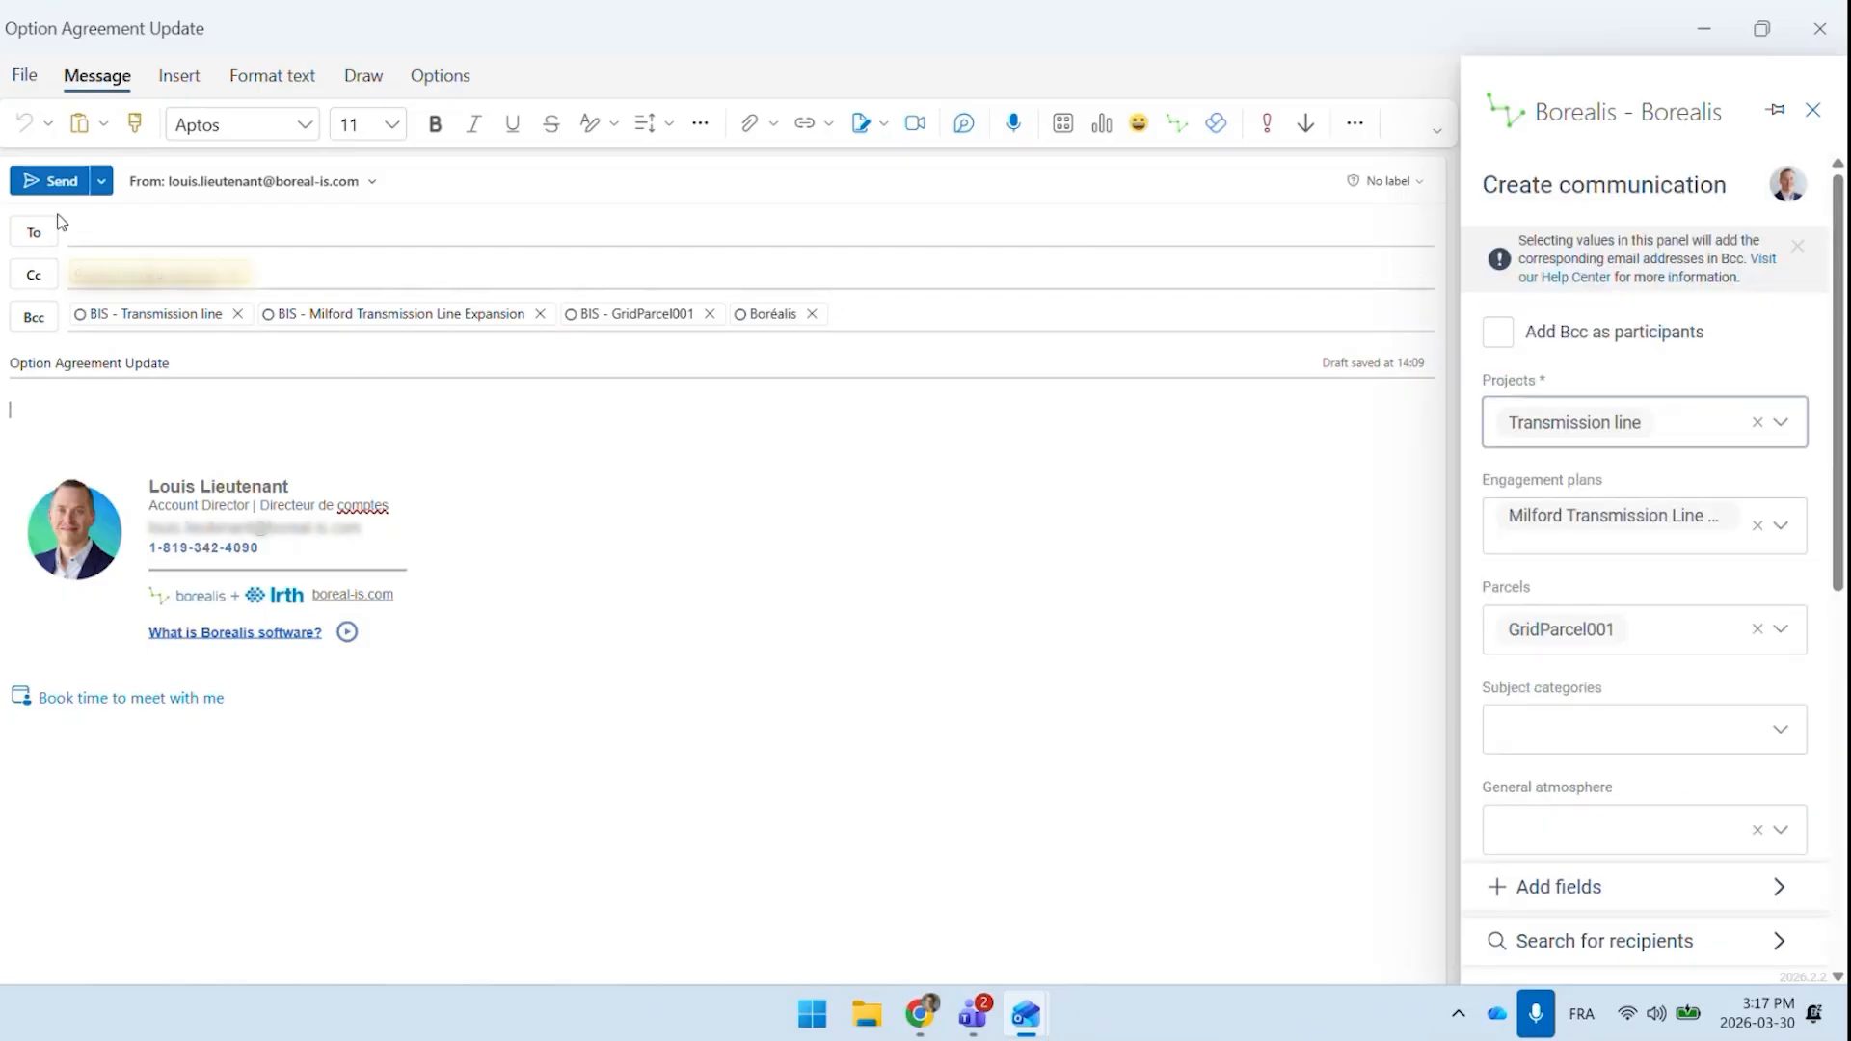
mouse_move(175, 276)
left_mouse_down()
mouse_move(173, 214)
mouse_move(164, 243)
left_mouse_up()
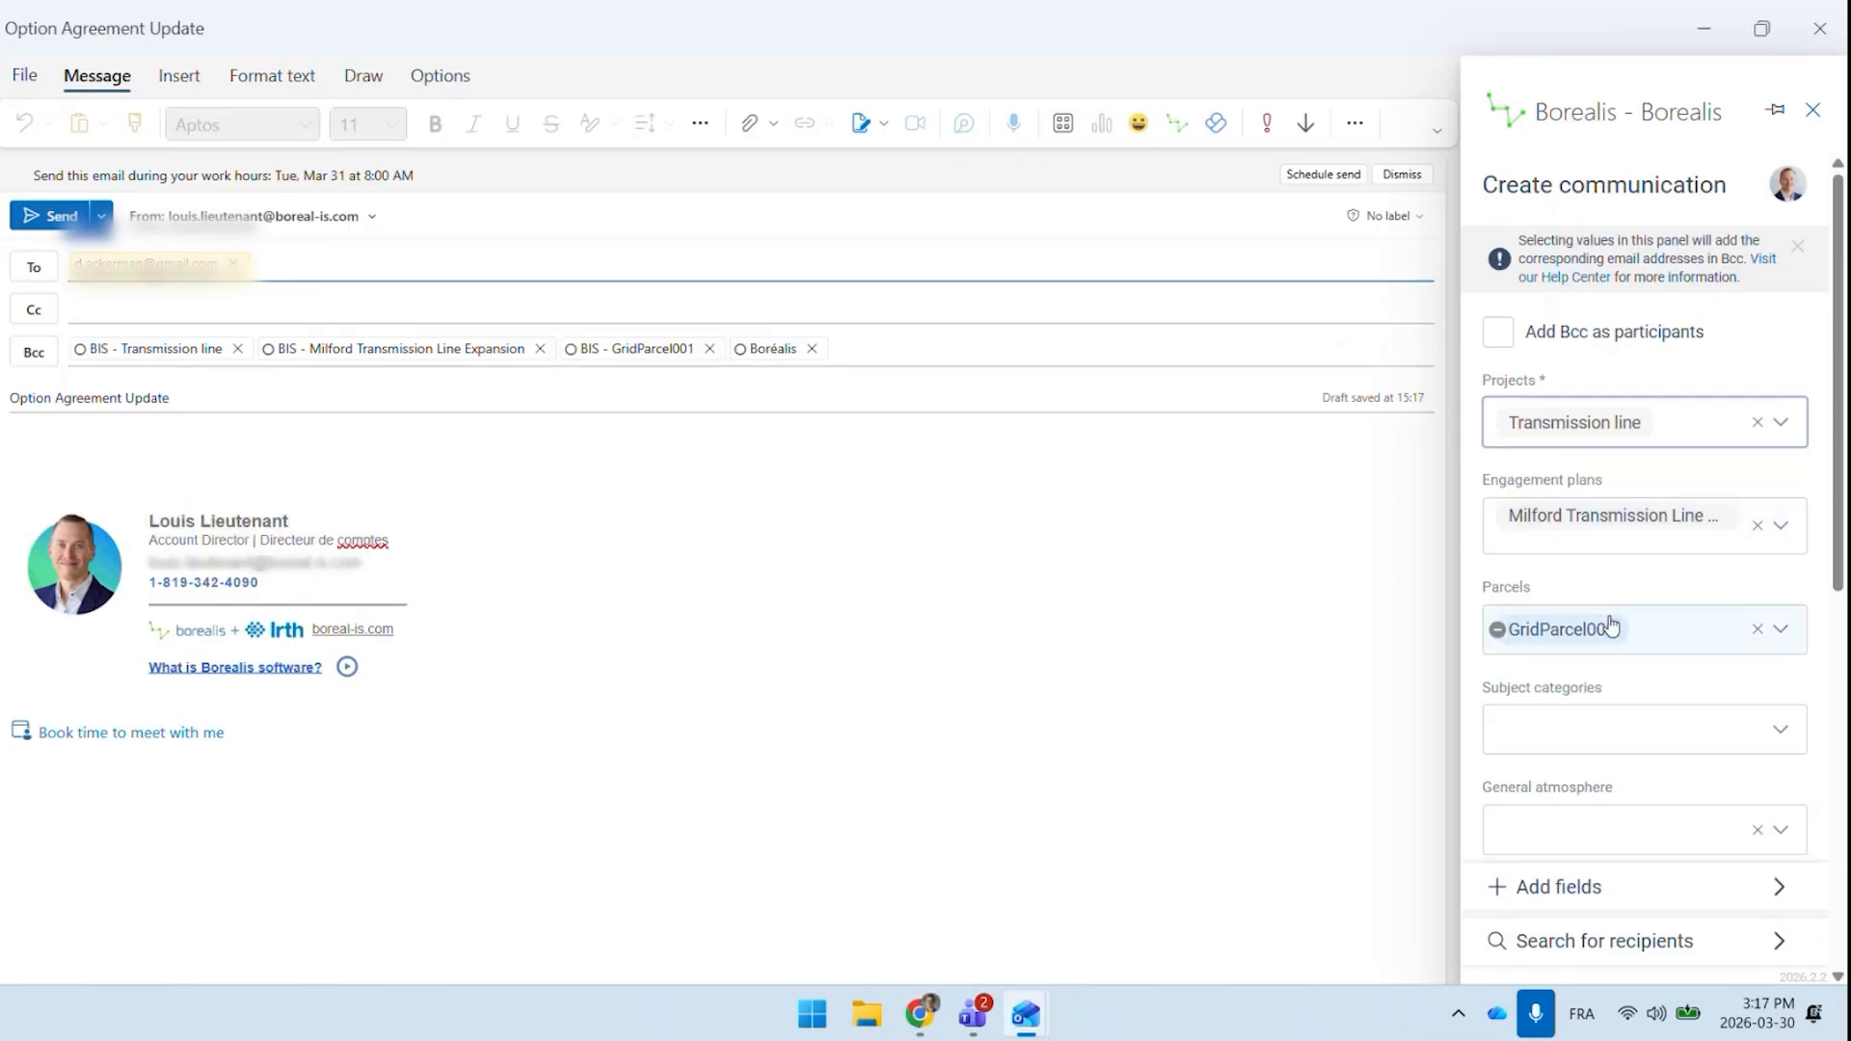
Apply the suggested Neutral general atmosphere to the communication in the Borealis add-in
scroll(1614, 618, "down", 1)
scroll(1613, 618, "down", 4)
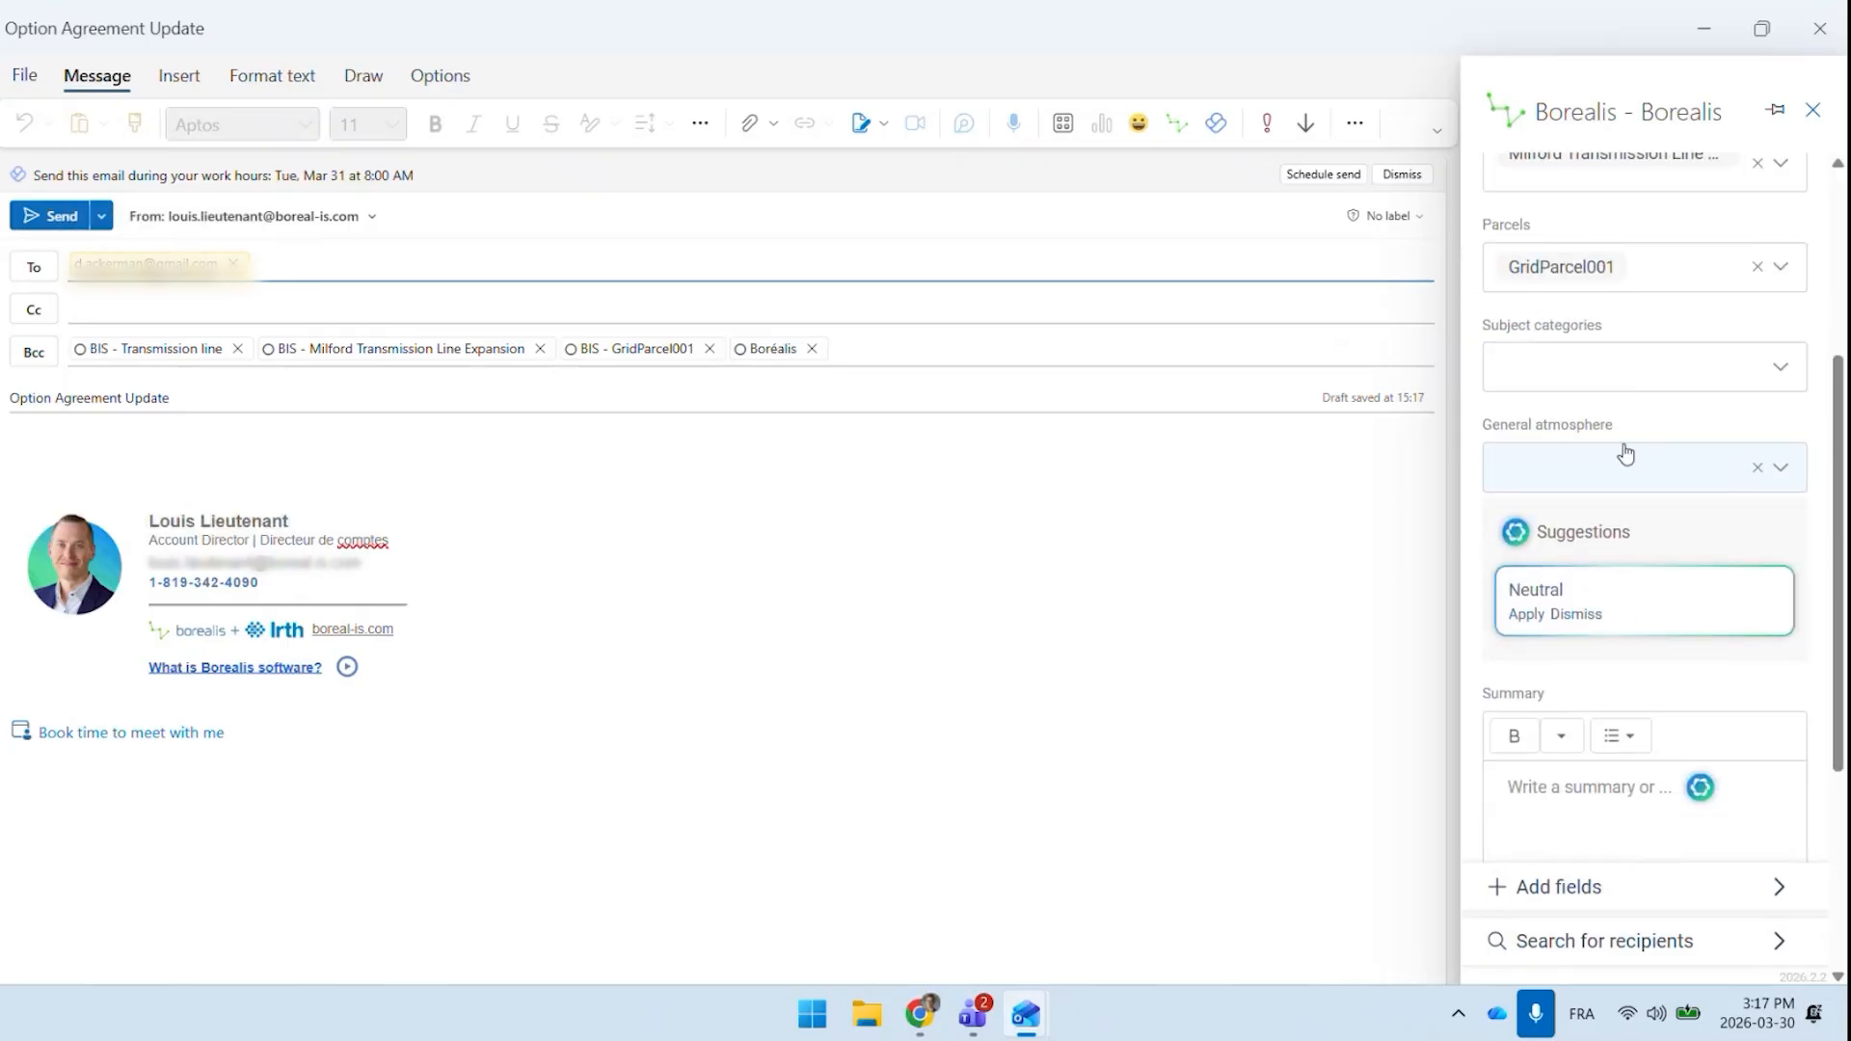
left_click(1529, 617)
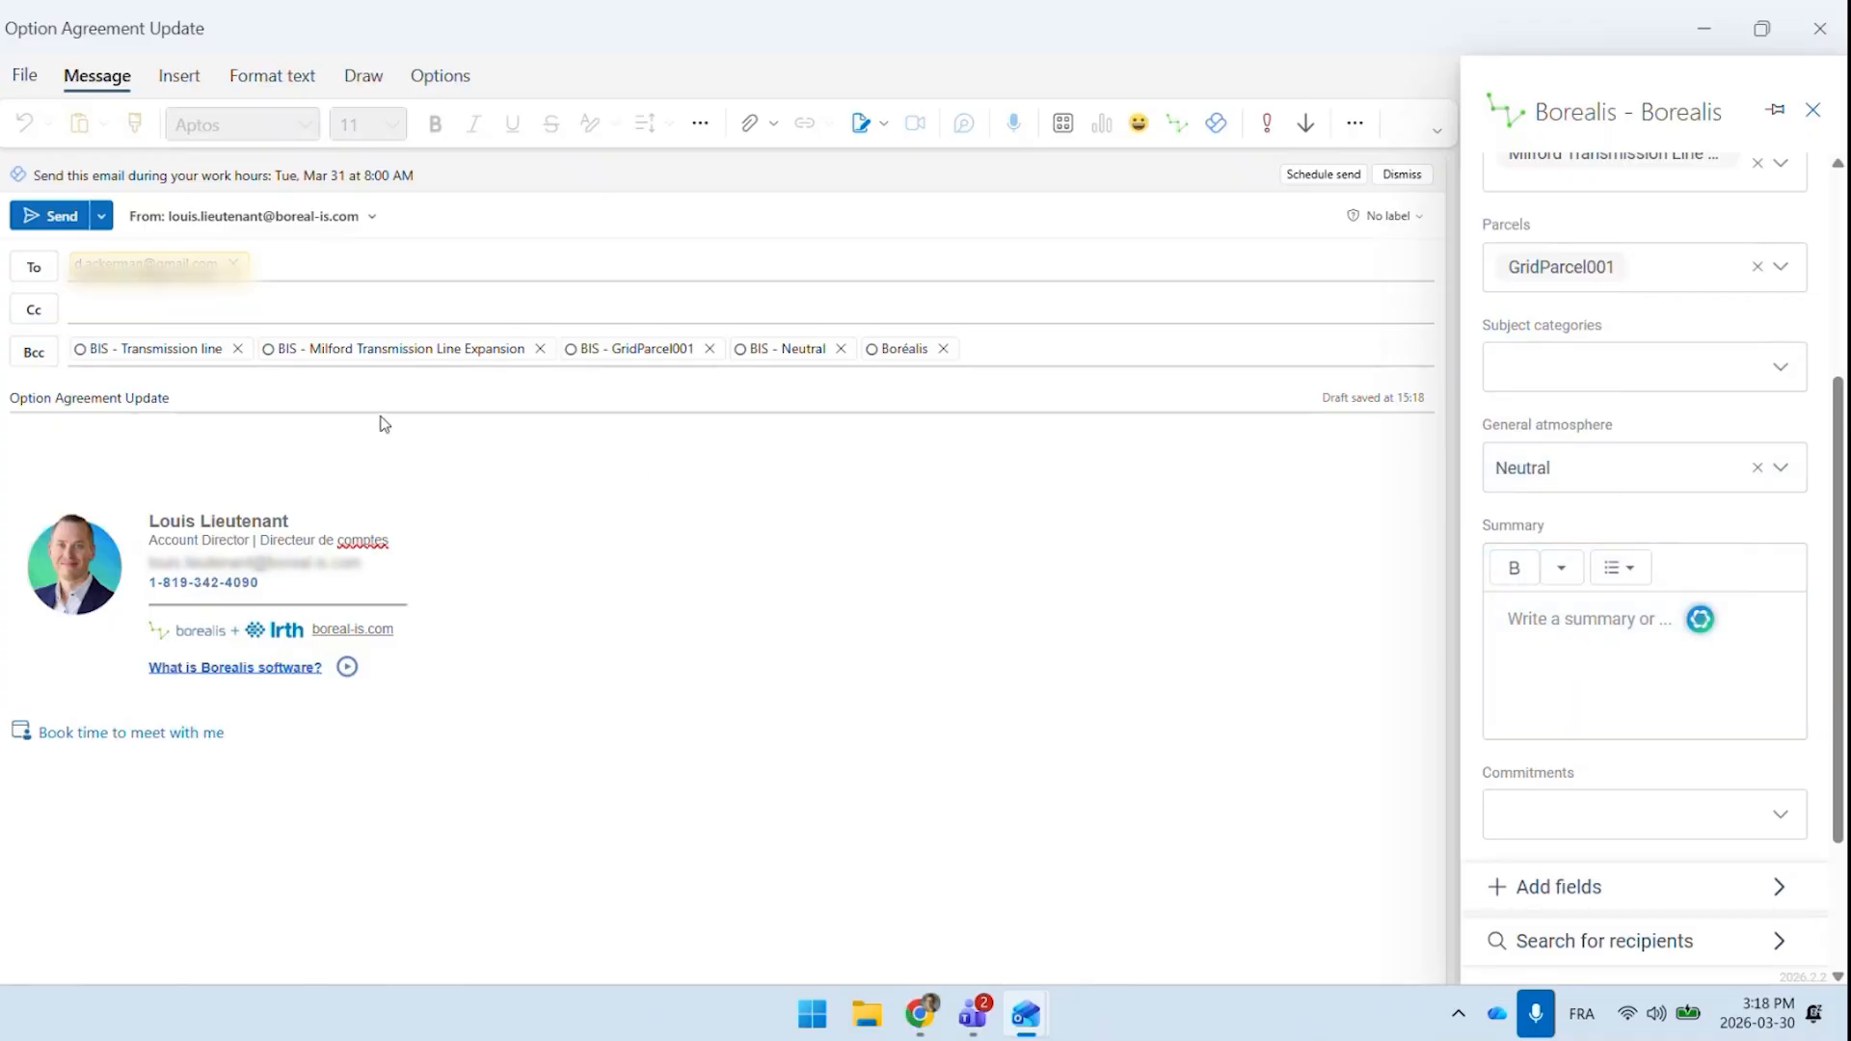
Look through the add-in's summary, commitments and tasks fields and check the draft's Bcc entries
scroll(1664, 595, "down", 2)
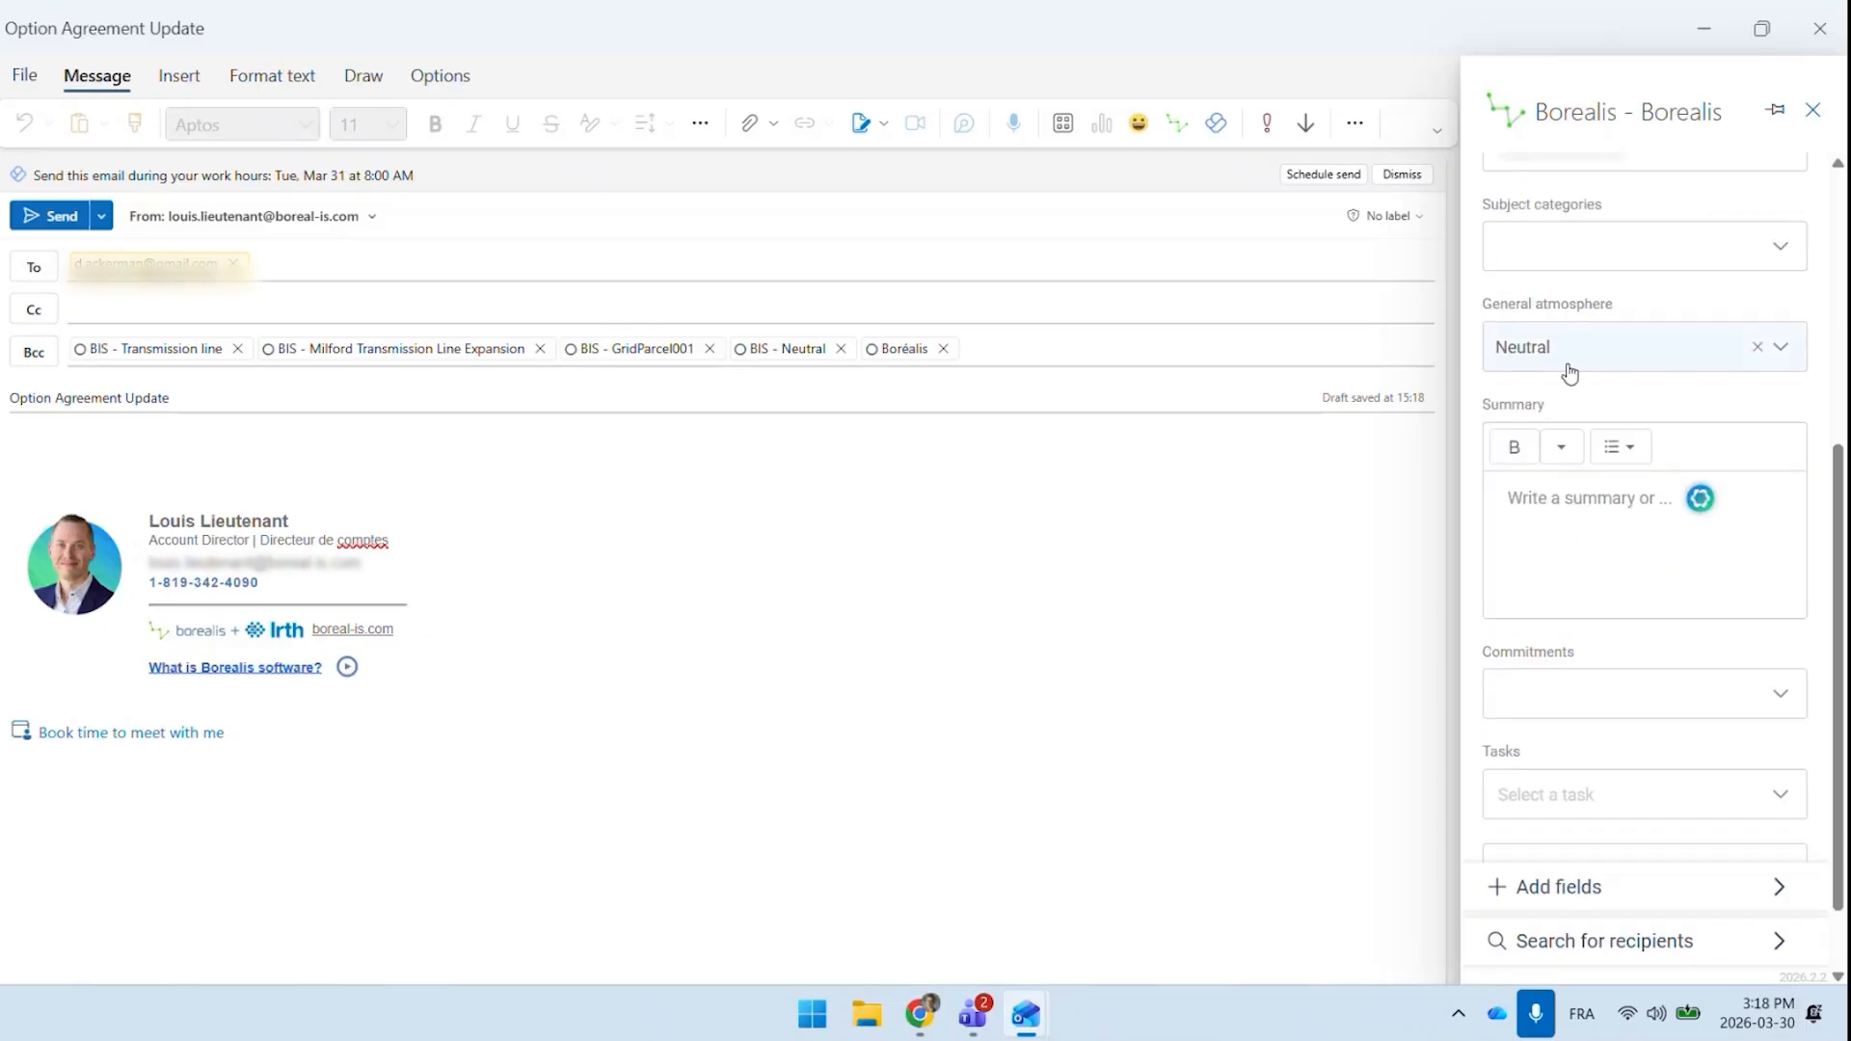
scroll(1578, 378, "down", 1)
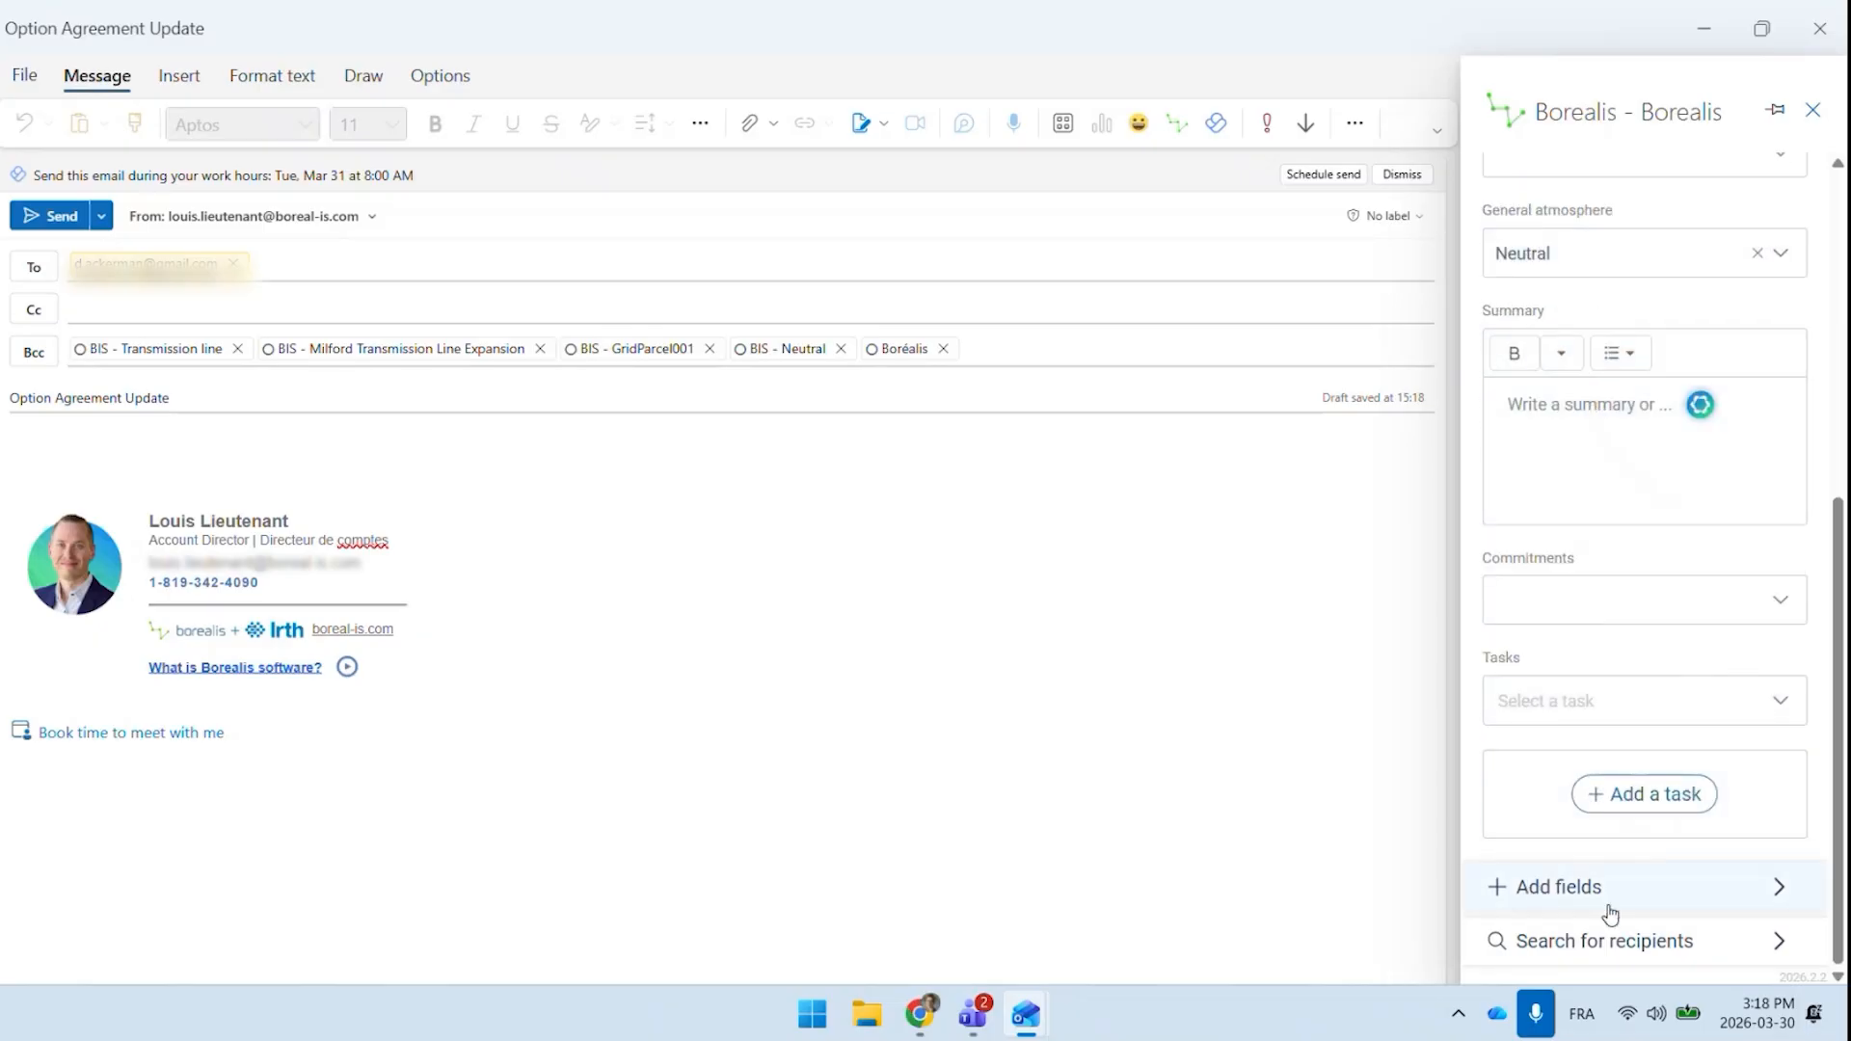
left_click(1002, 355)
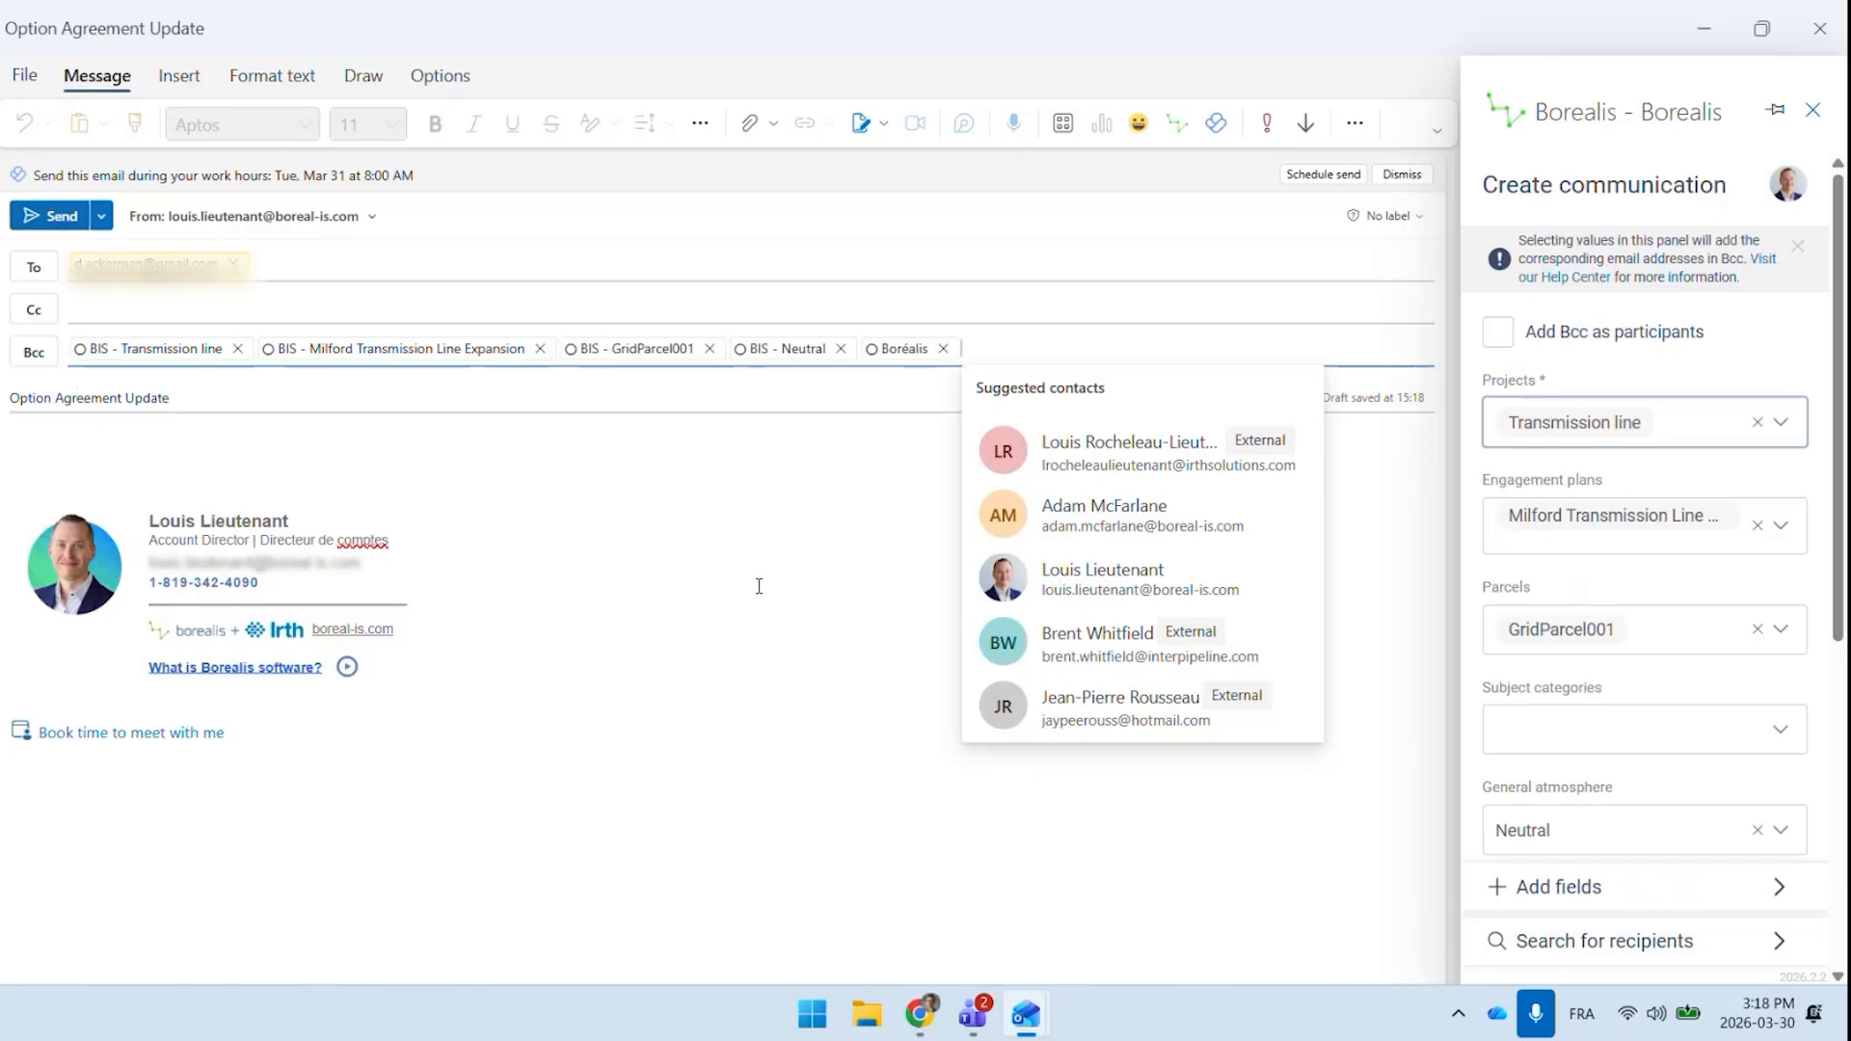
left_click(824, 605)
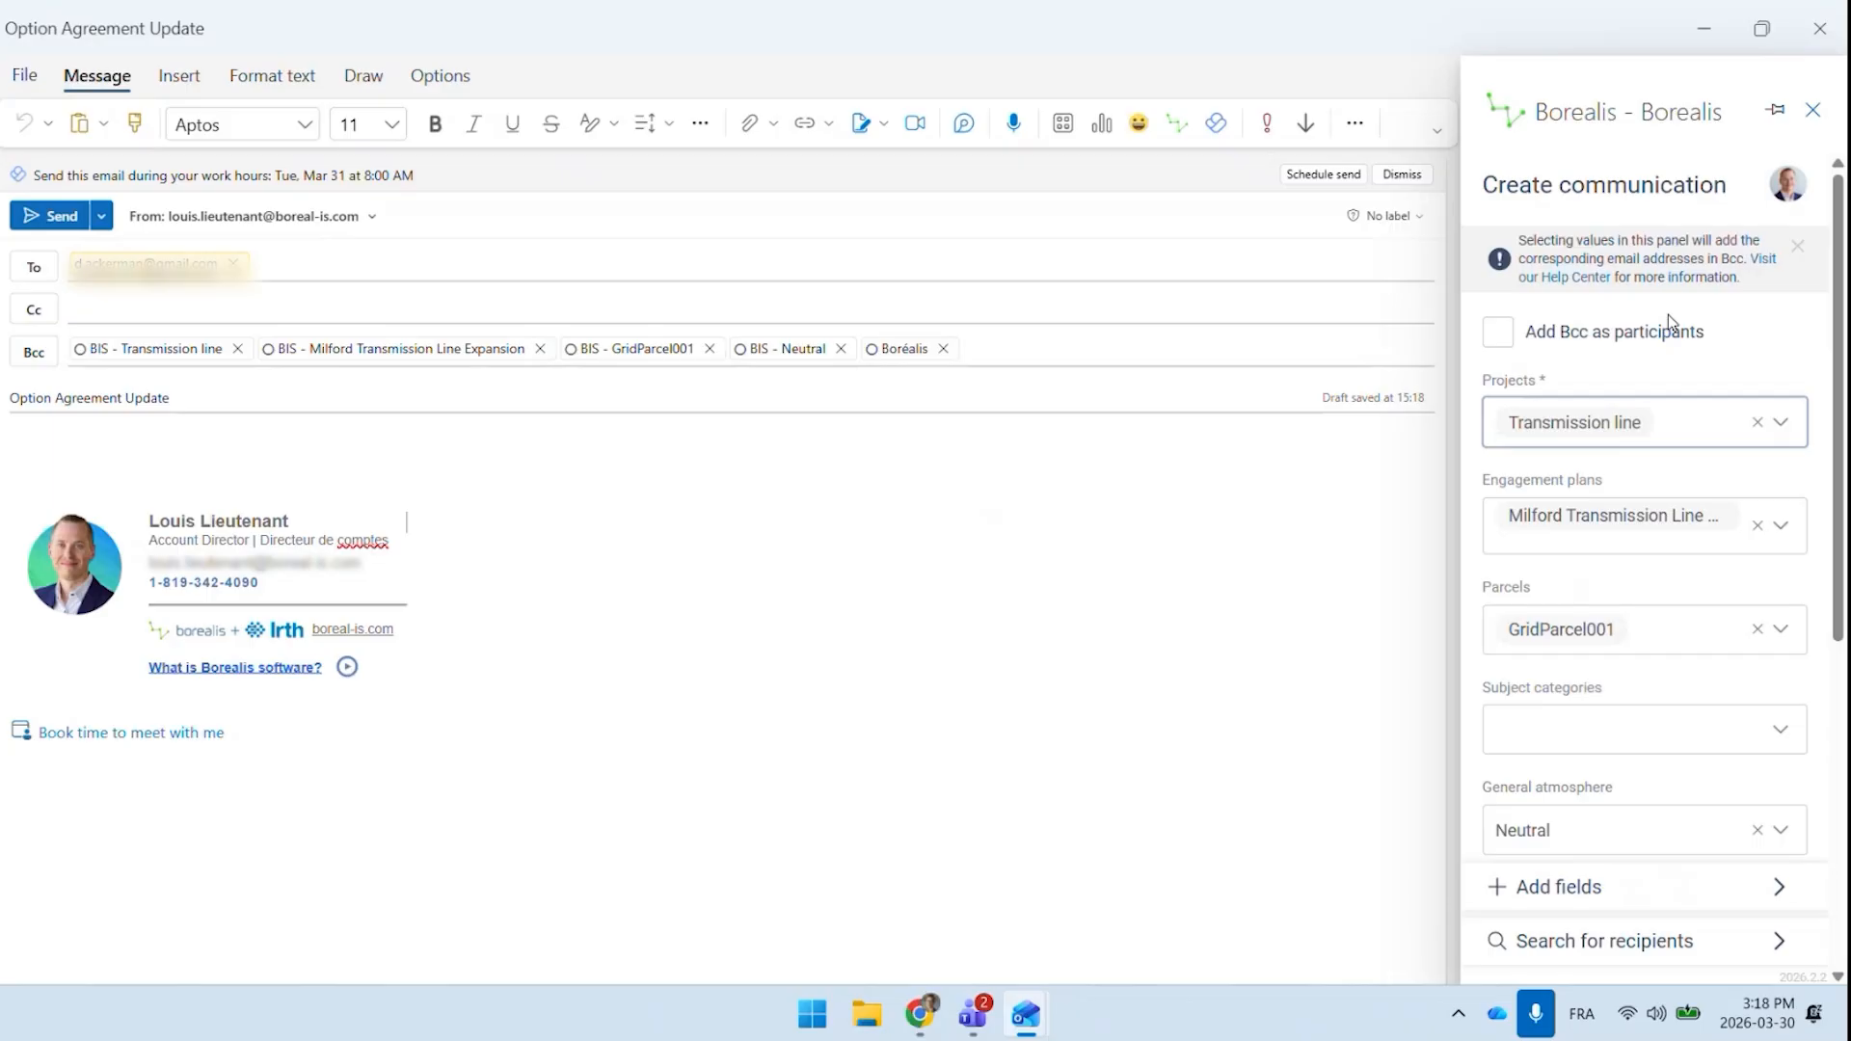
Return to the parcel record in the browser and open Option Agreement - Milford from its agreements
key("alt+Tab")
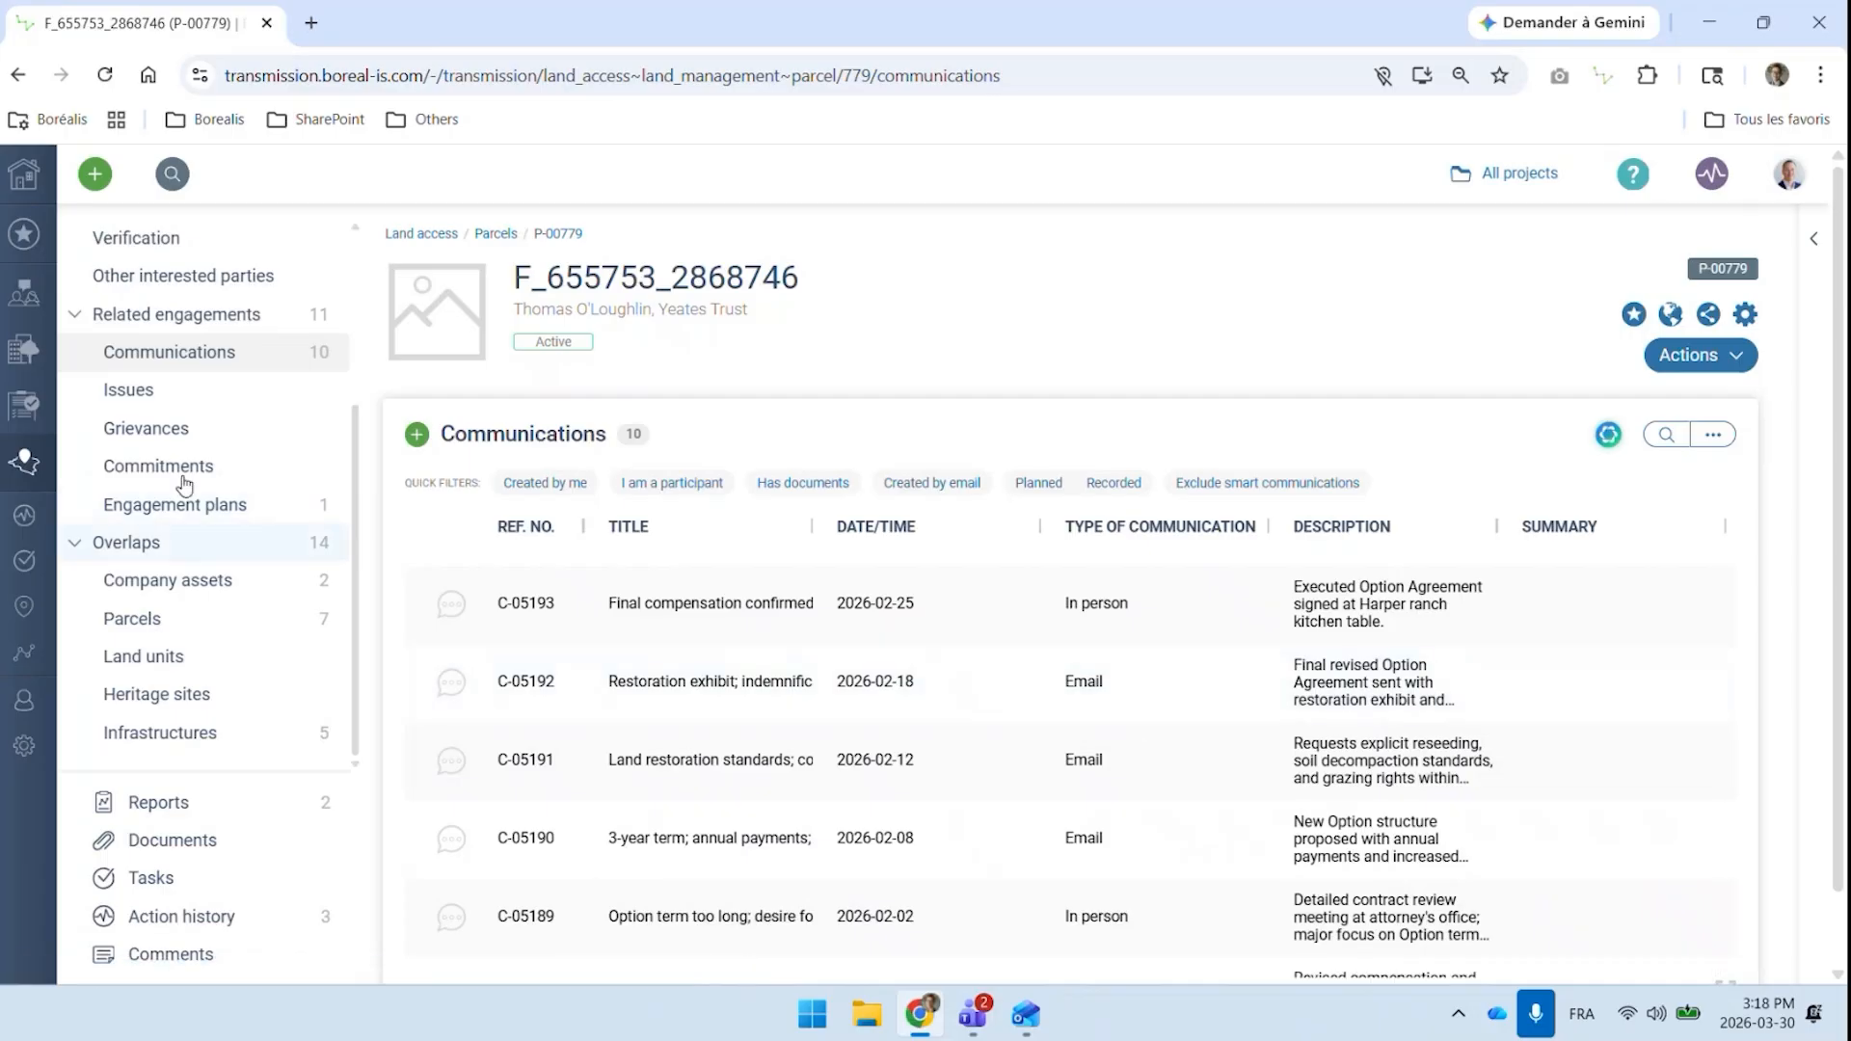
scroll(144, 385, "up", 3)
left_click(145, 402)
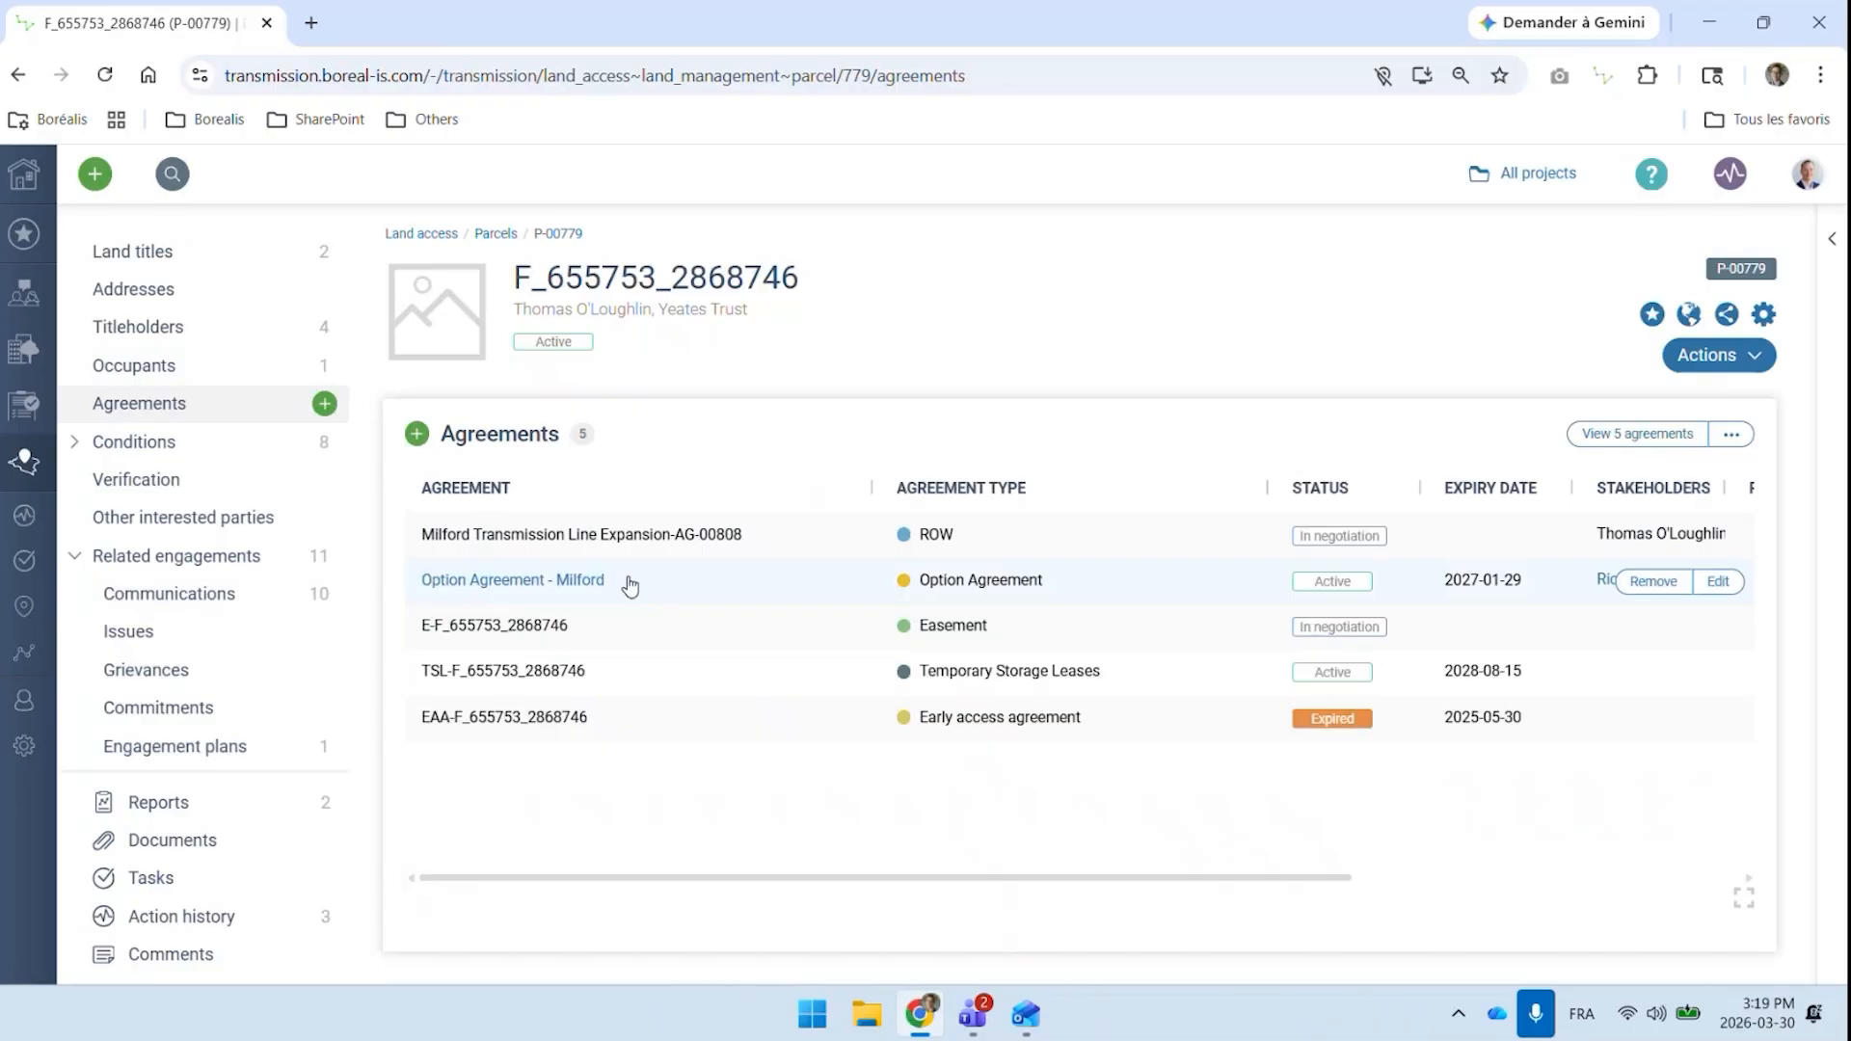
left_click(1044, 587)
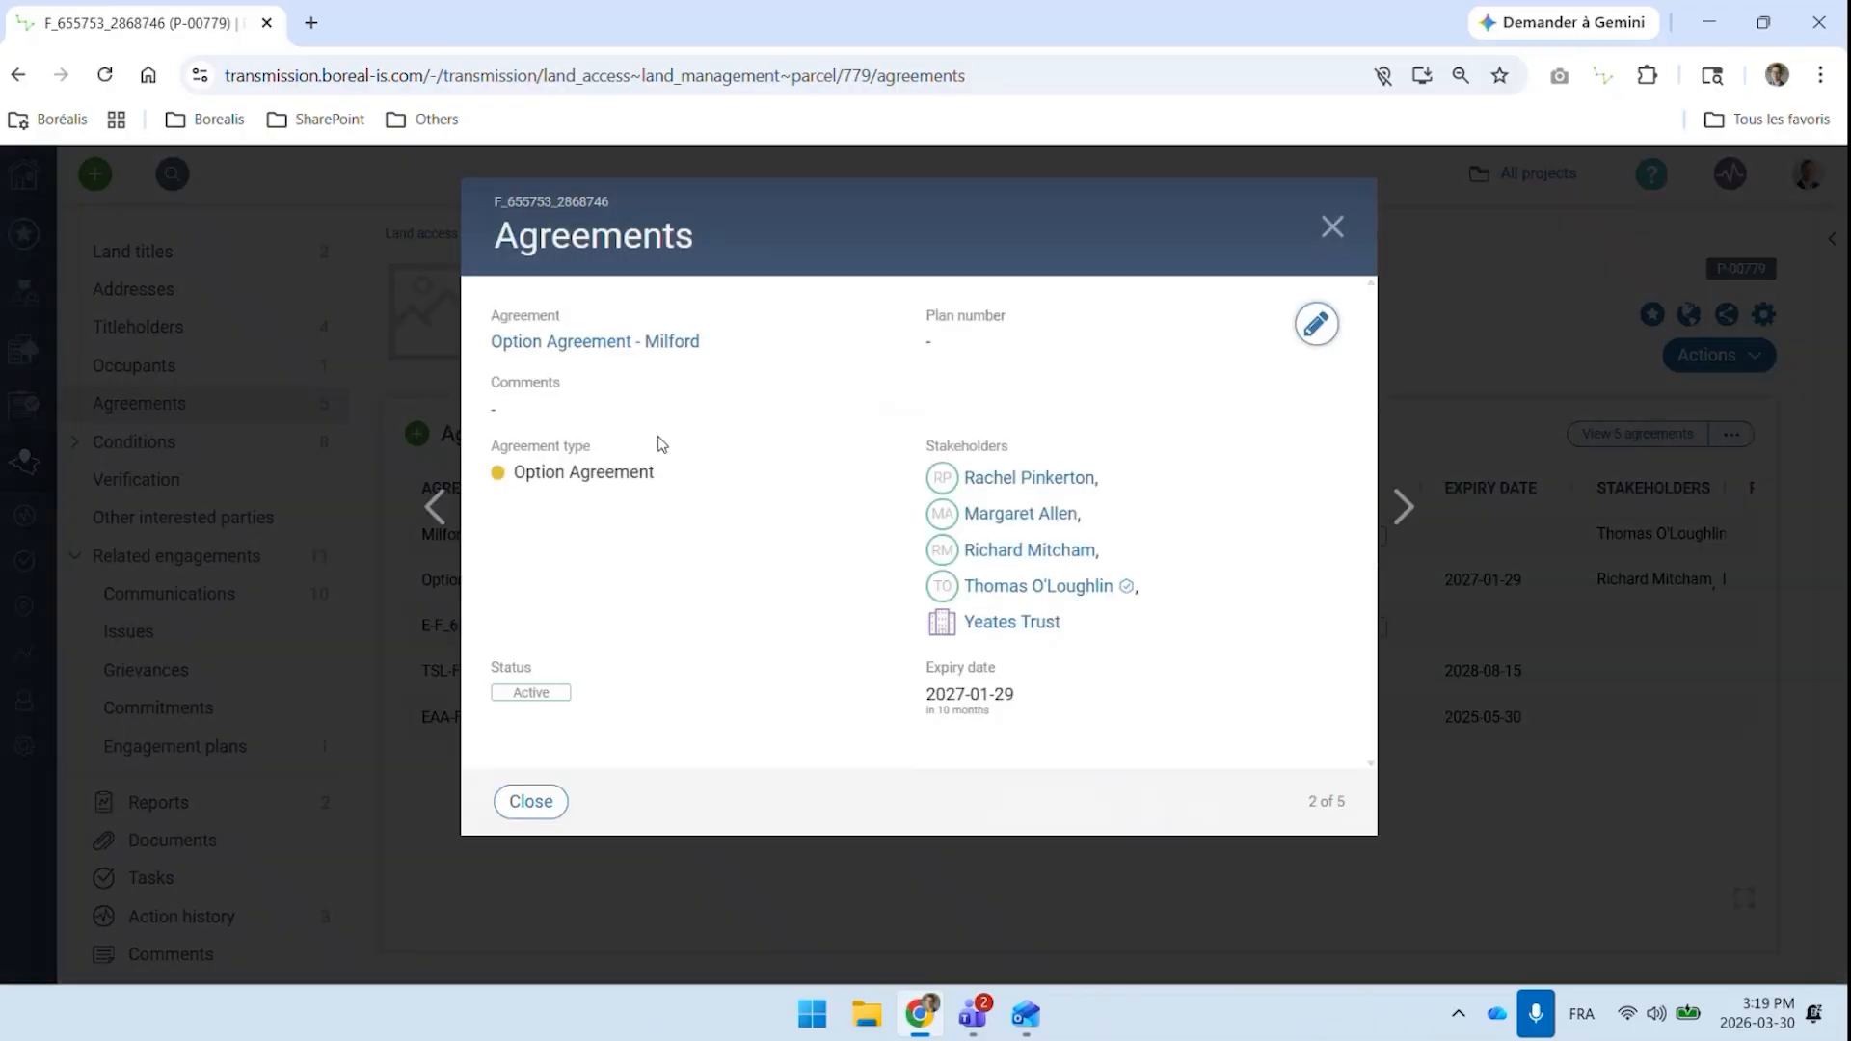
left_click(618, 347)
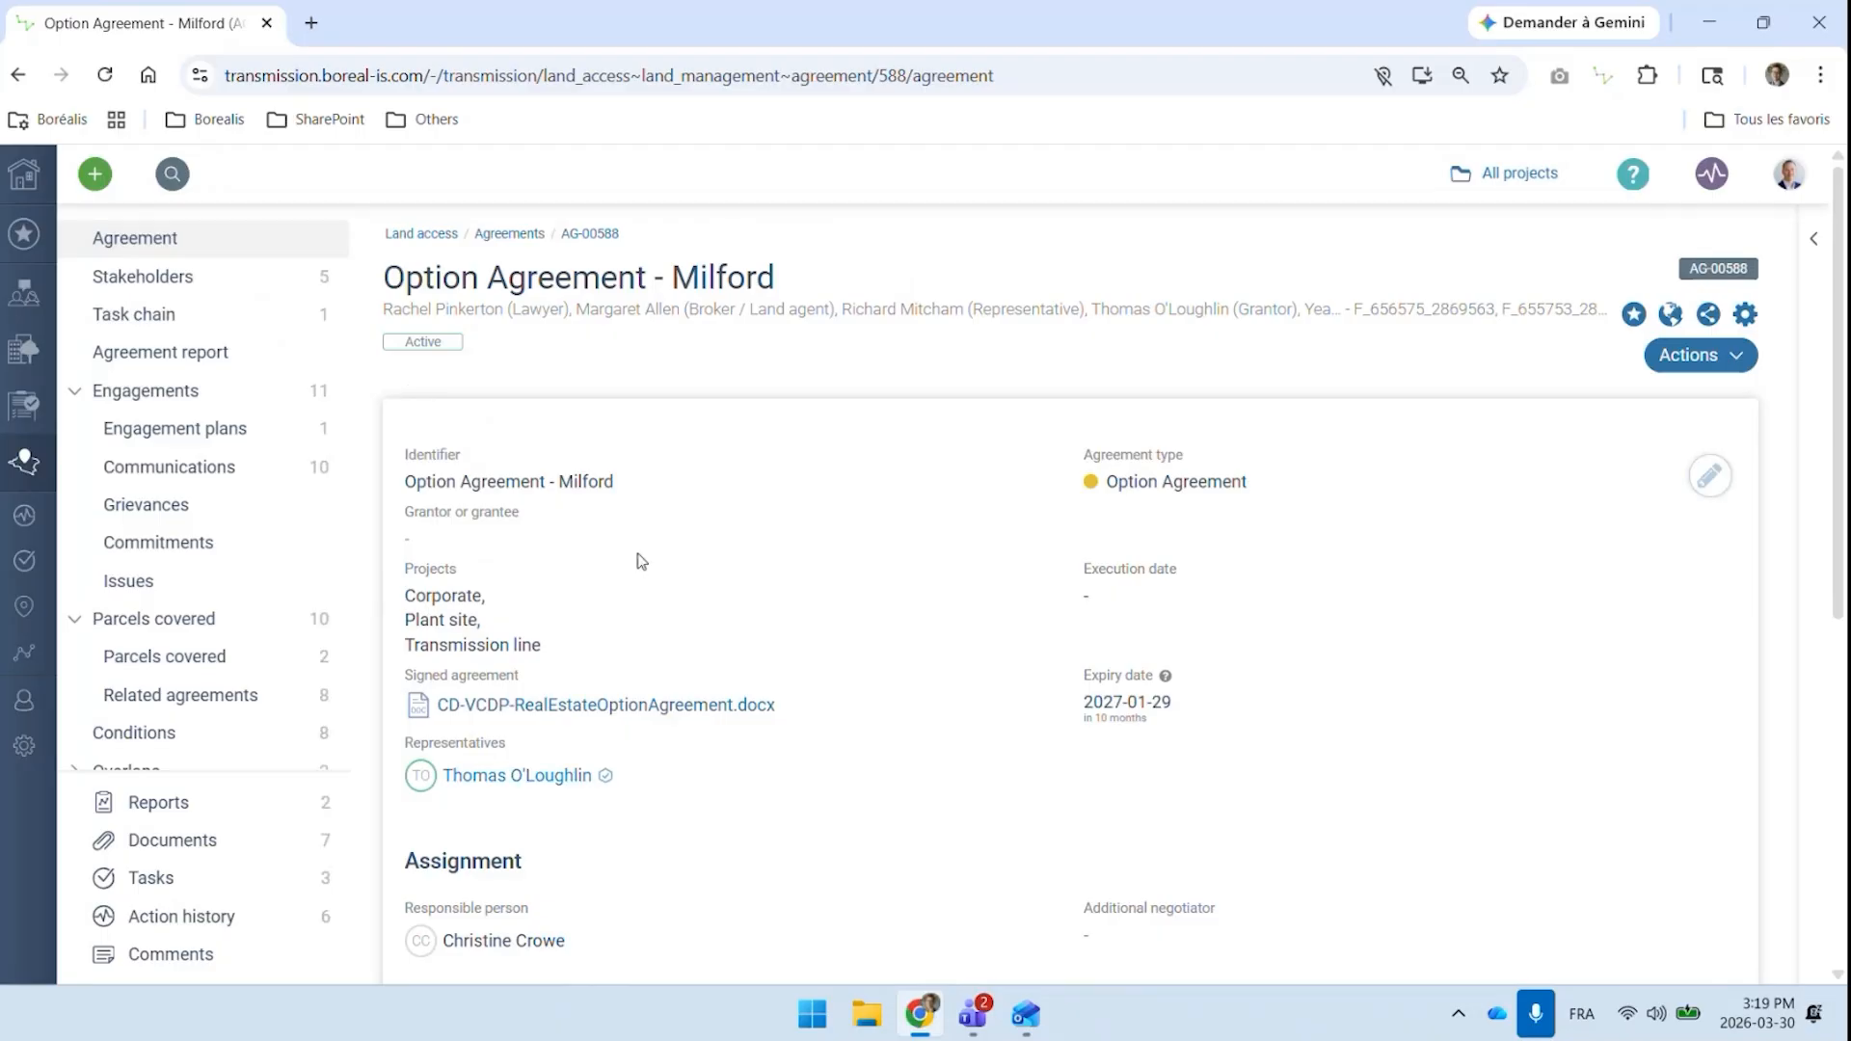
Review the agreement's general details, stakeholders, communications and parcels covered
scroll(737, 576, "down", 1)
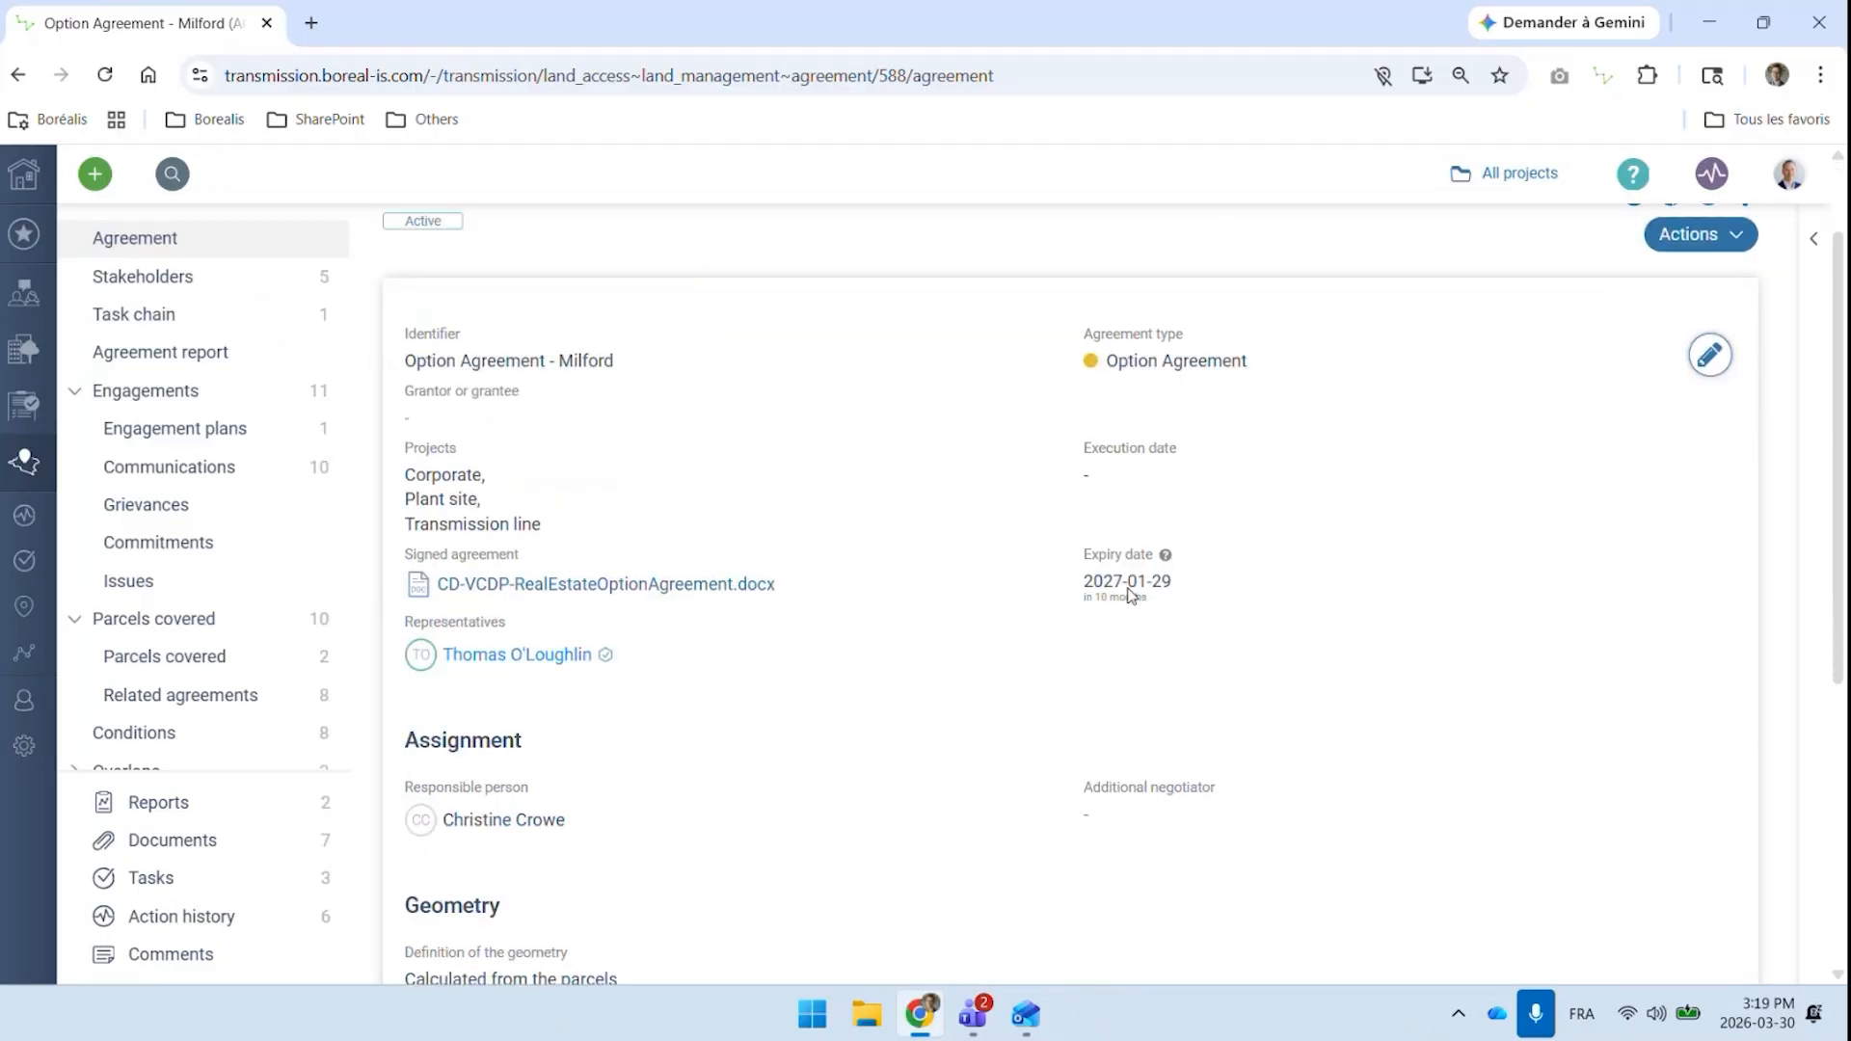
scroll(575, 542, "up", 1)
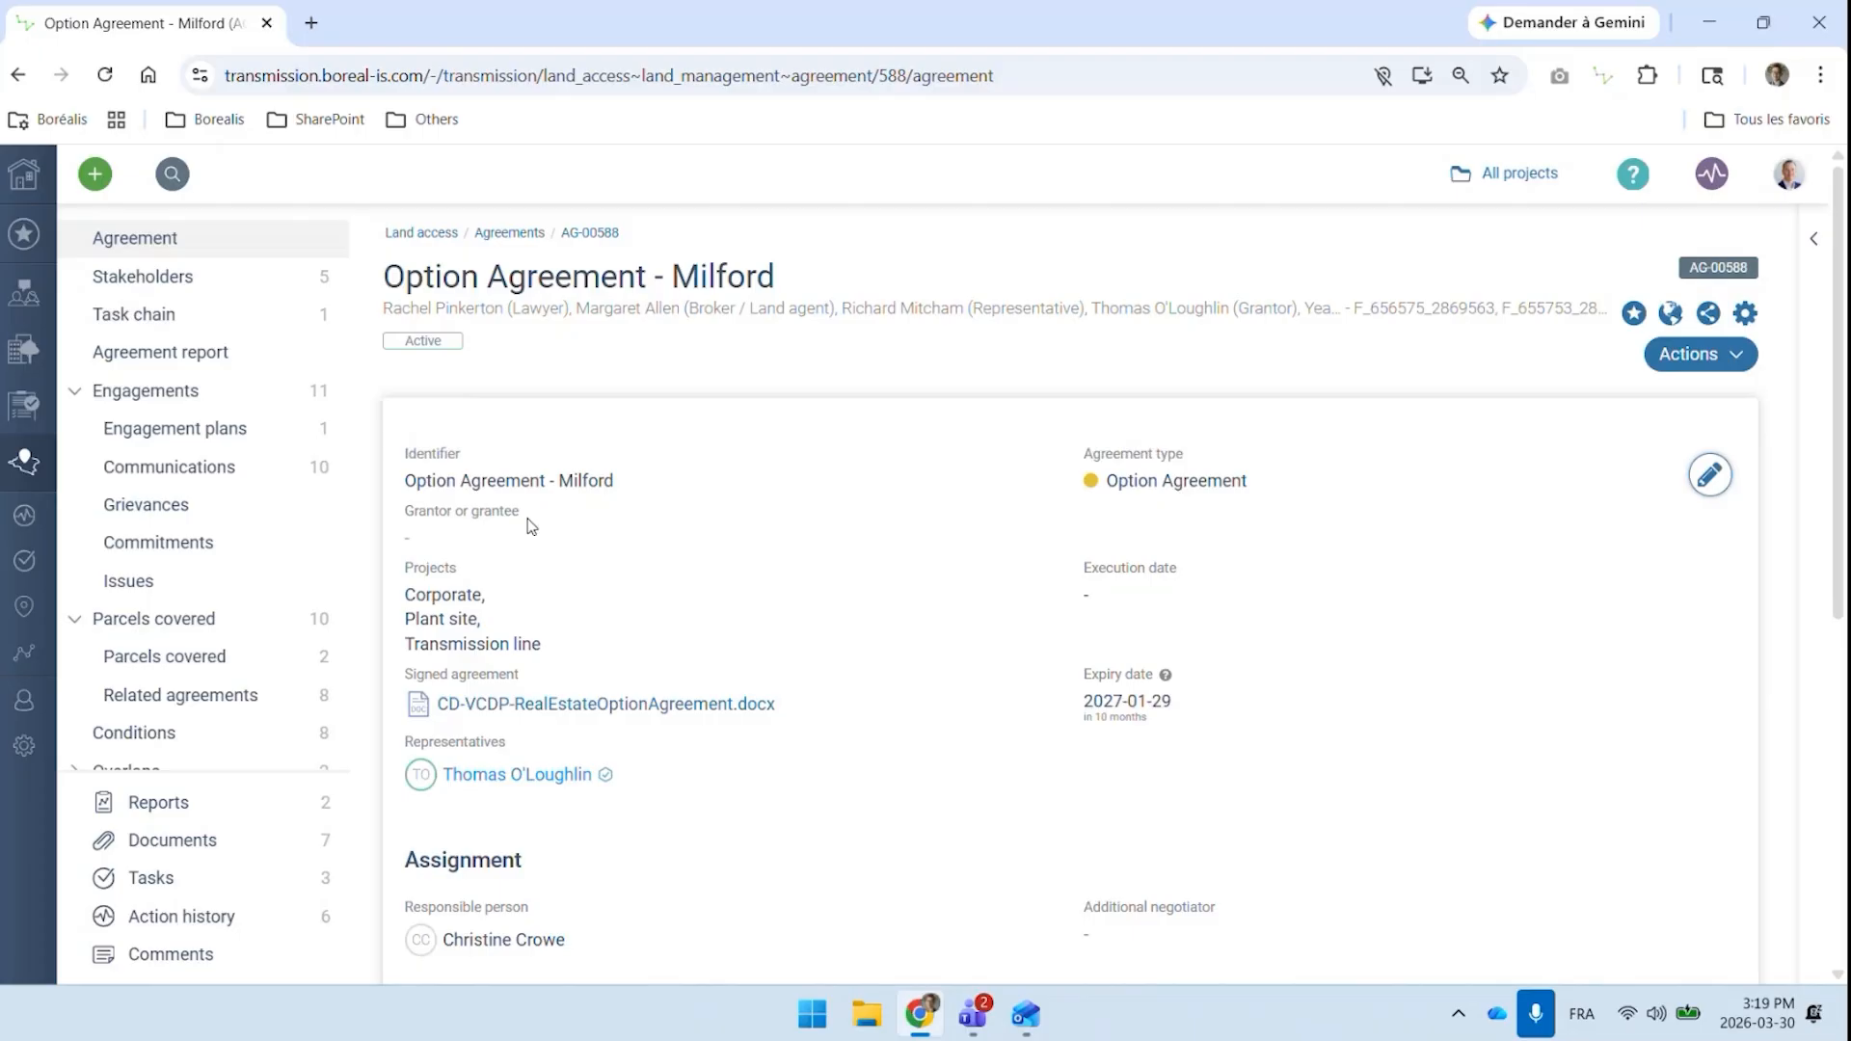
left_click(152, 276)
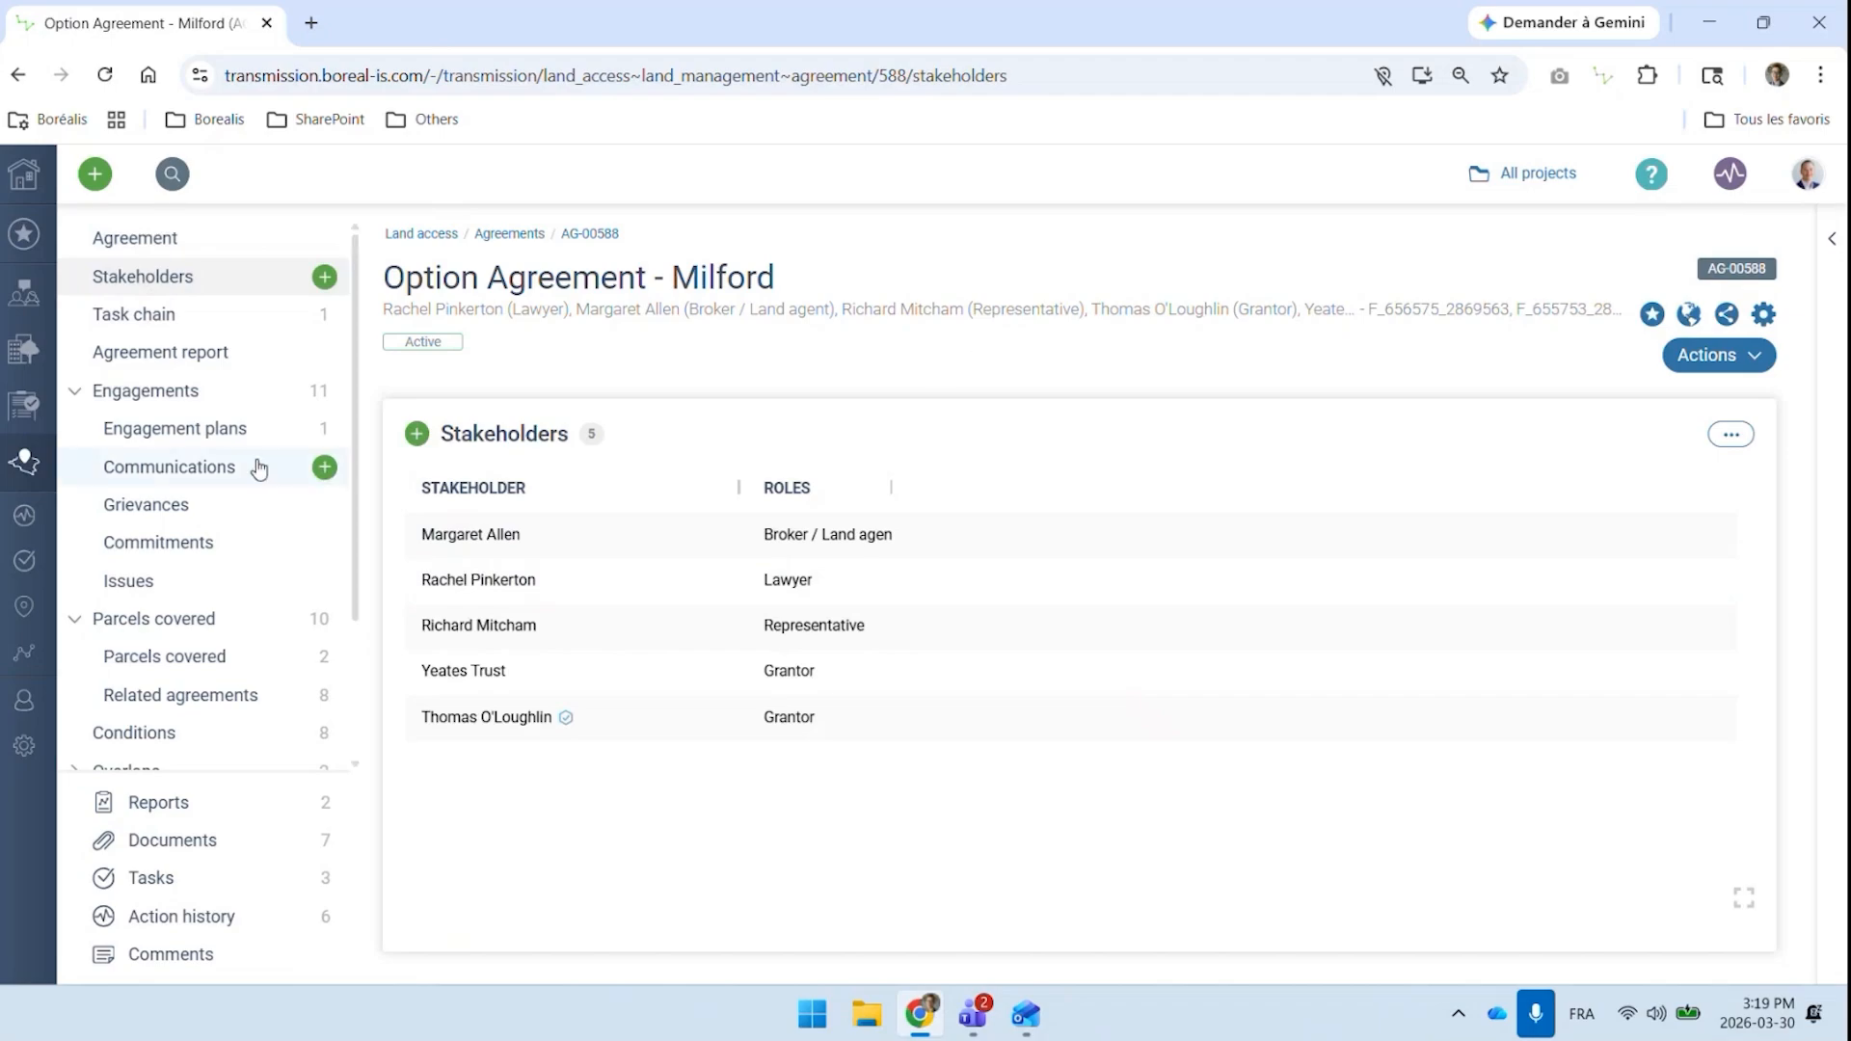
left_click(224, 470)
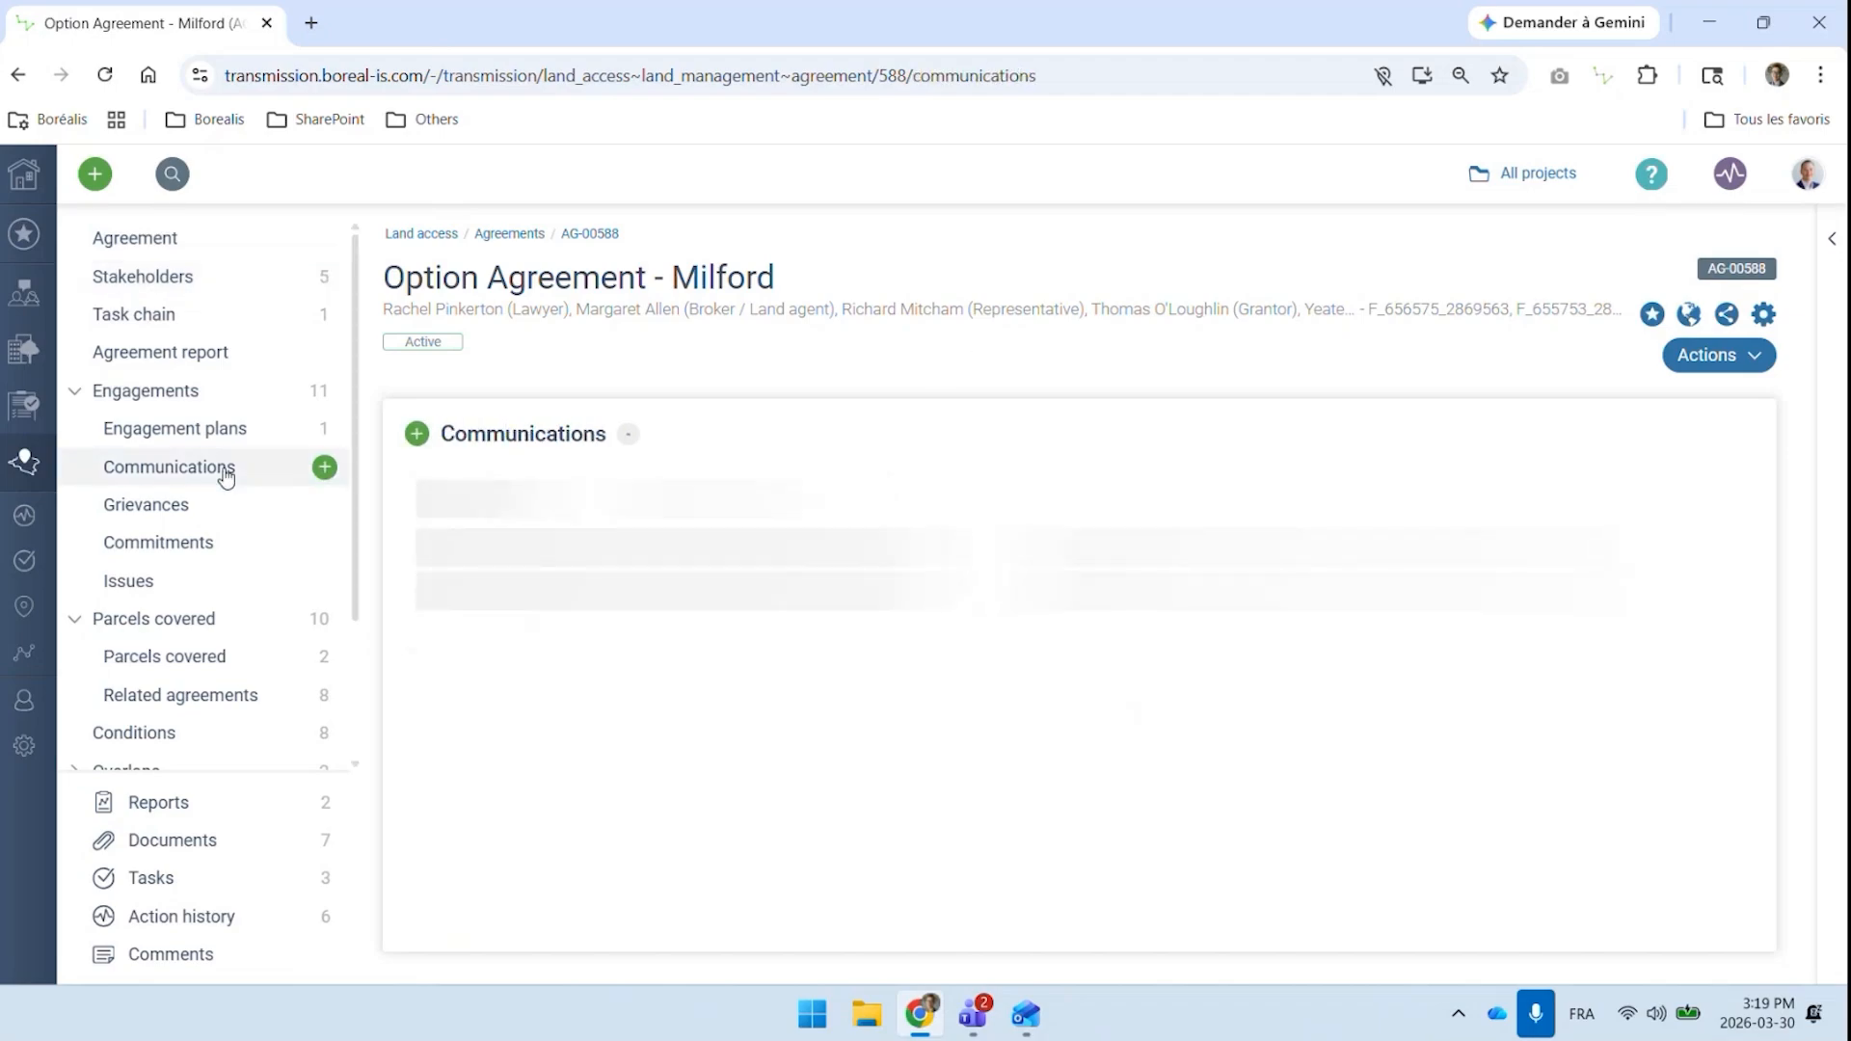
left_click(201, 661)
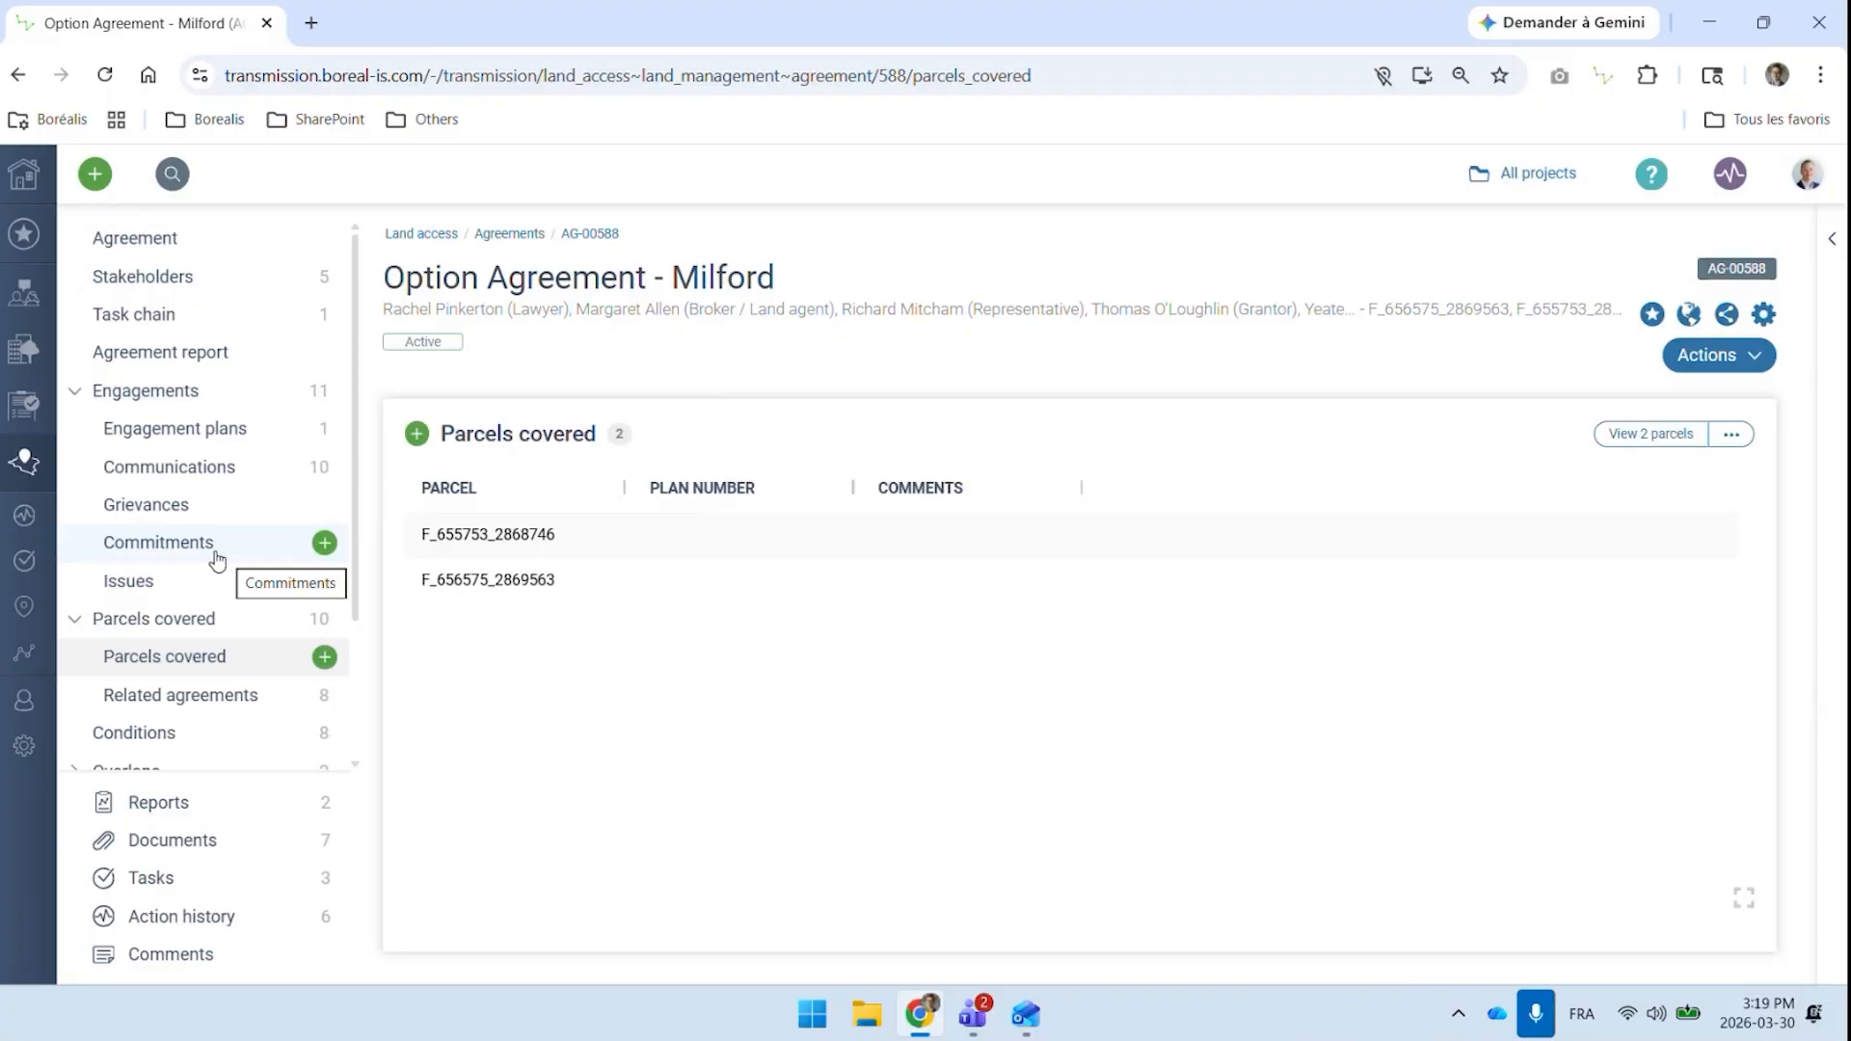
scroll(218, 559, "down", 2)
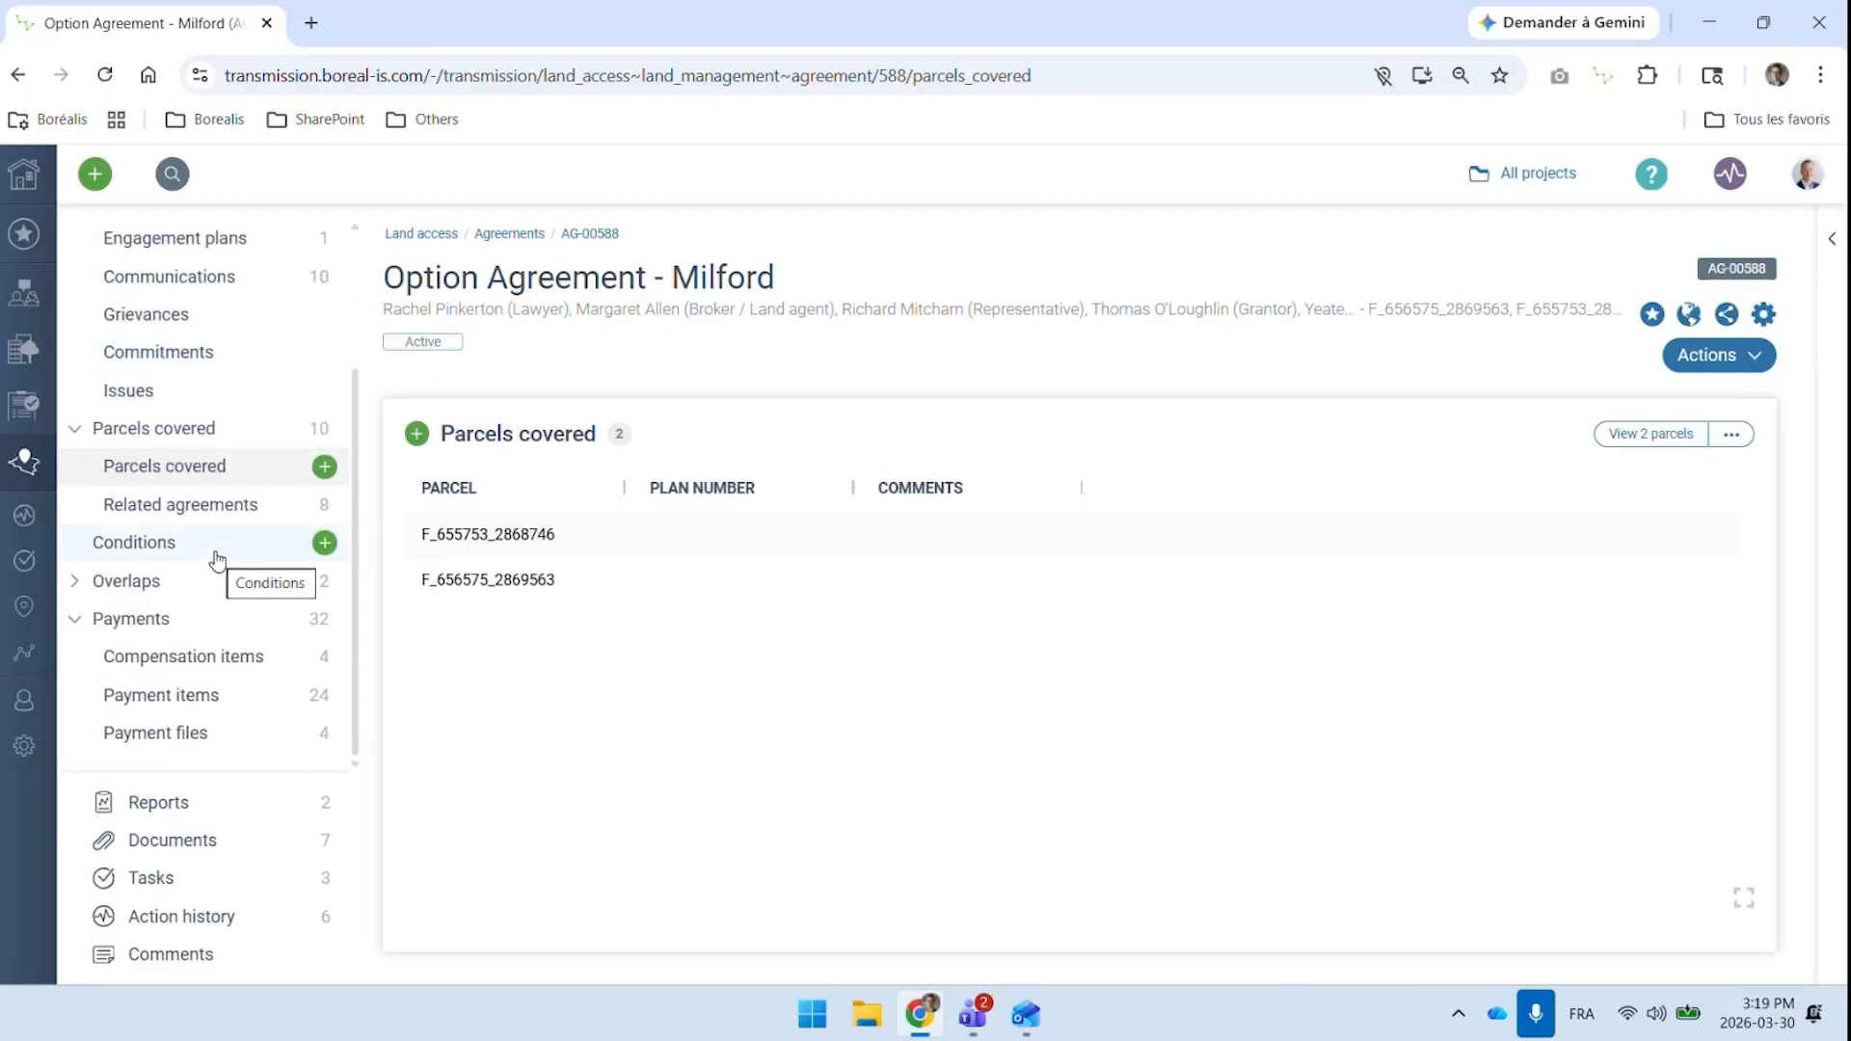
scroll(218, 559, "up", 2)
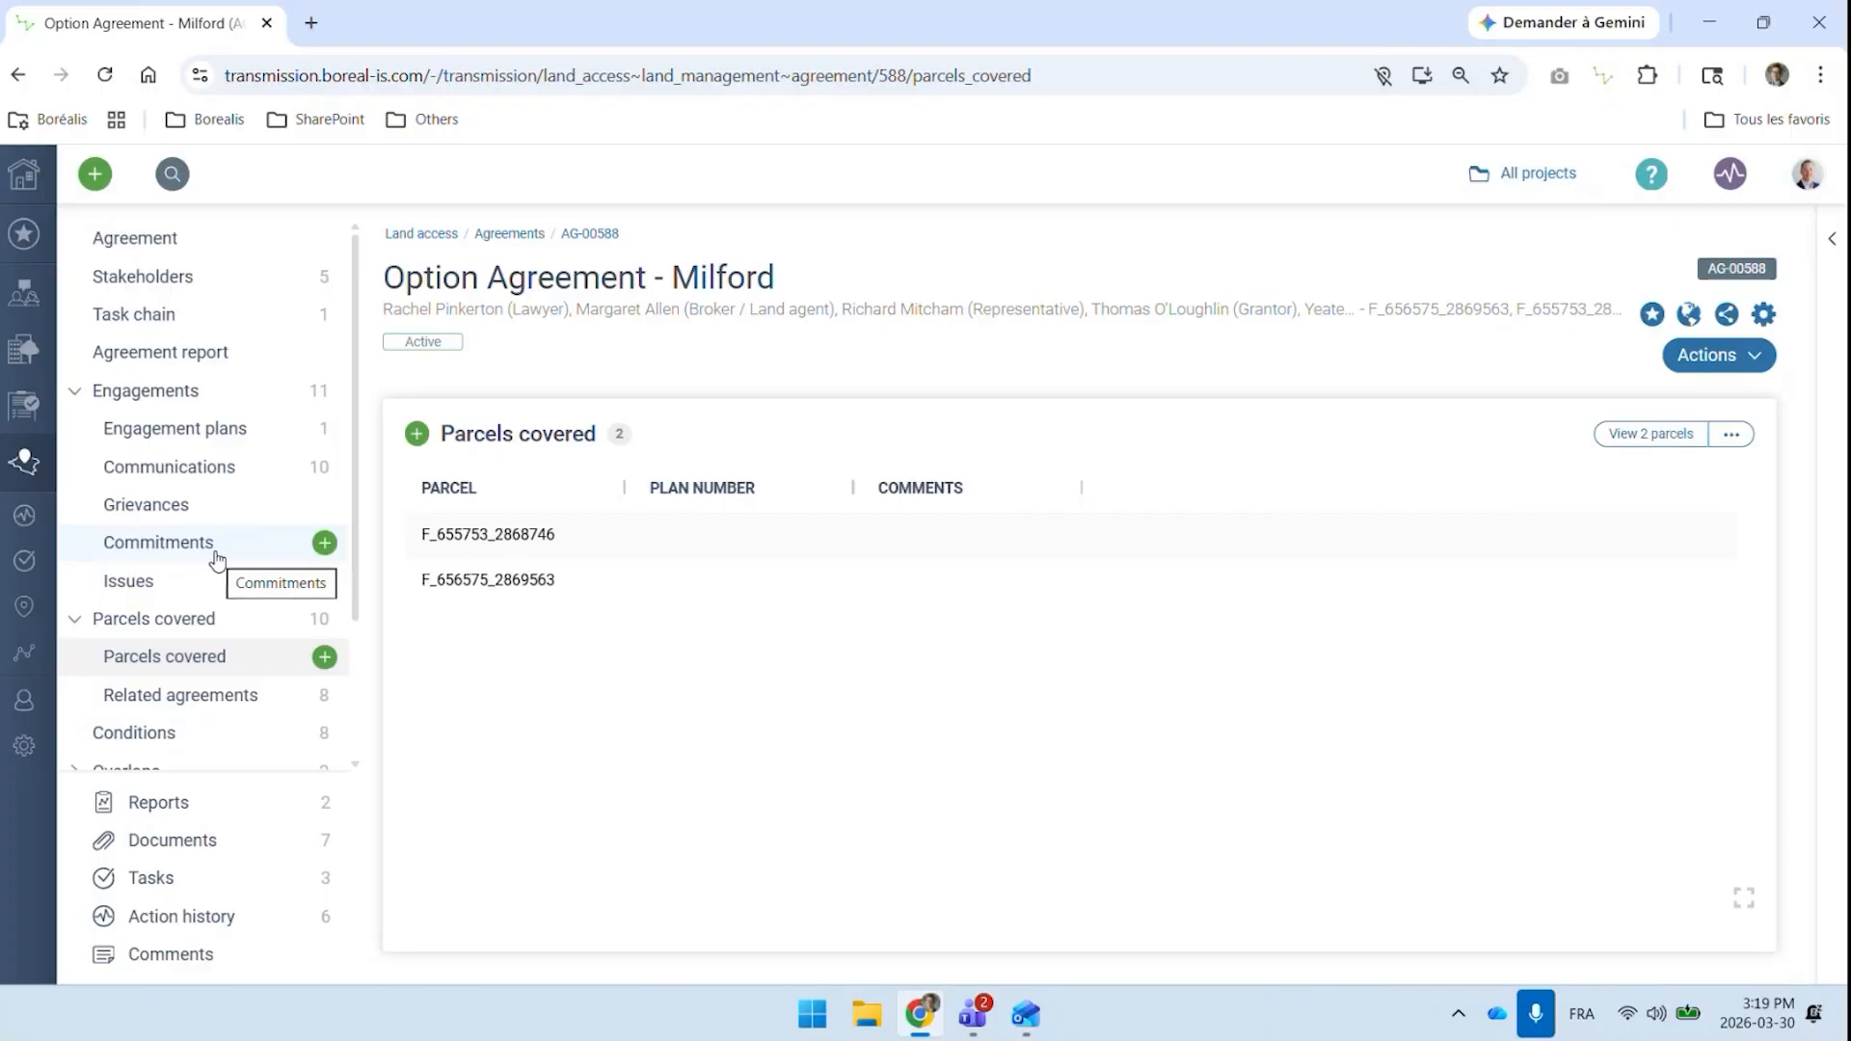
View the agreement's task chain and open its Option Agreement Task Workflow - 2026 template in a separate browser tab
left_click(170, 328)
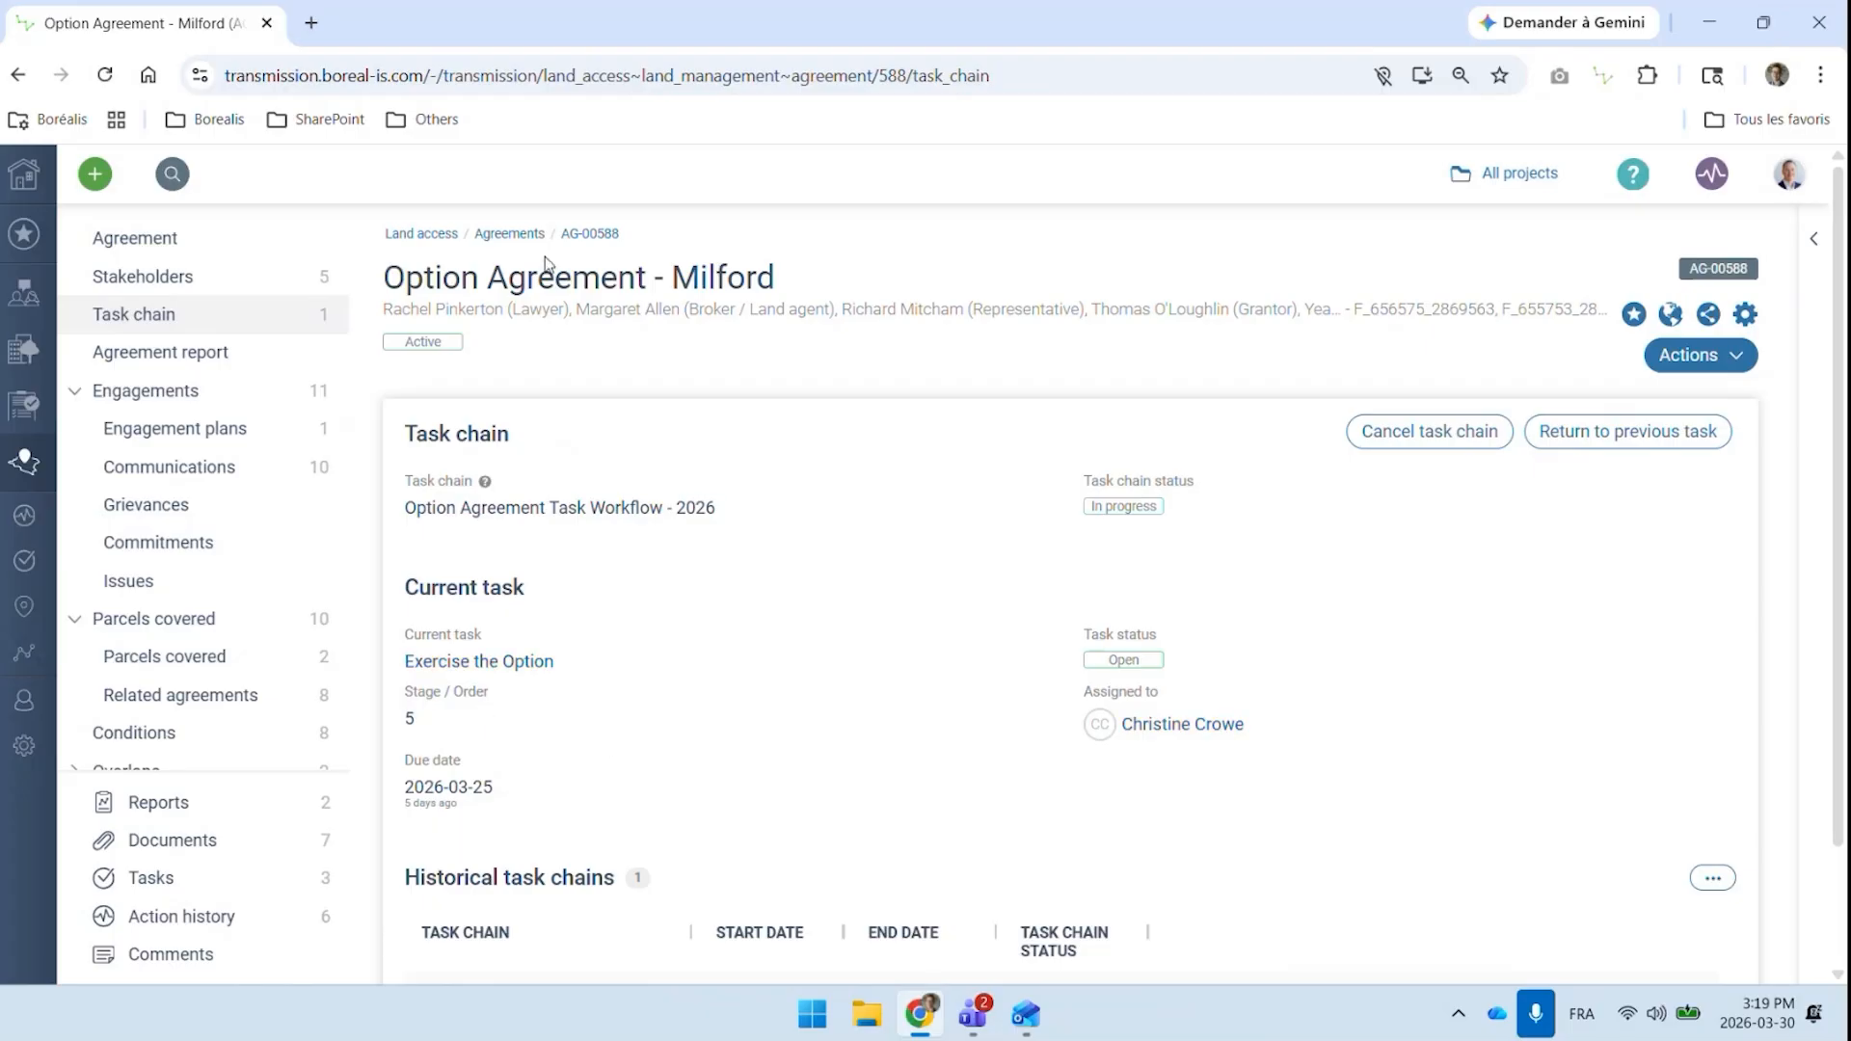
left_click(533, 516, "ctrl")
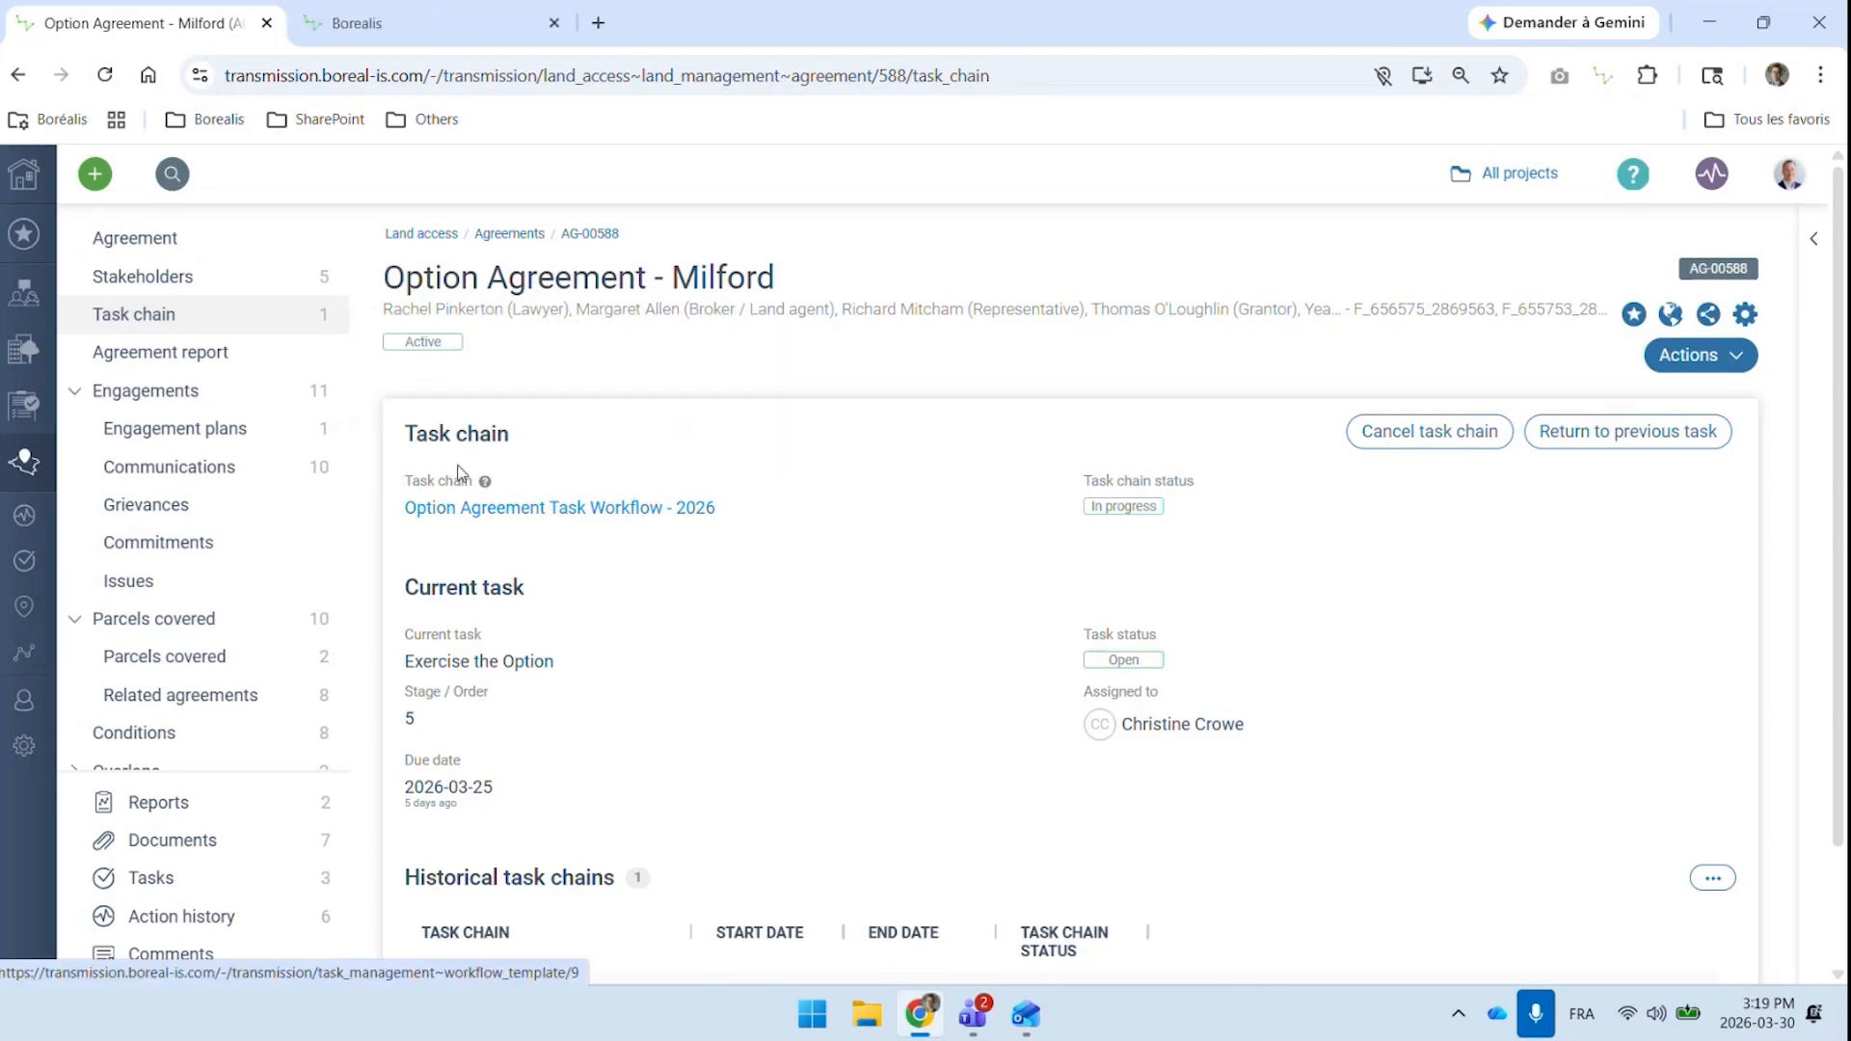
right_click(577, 516)
key("Escape")
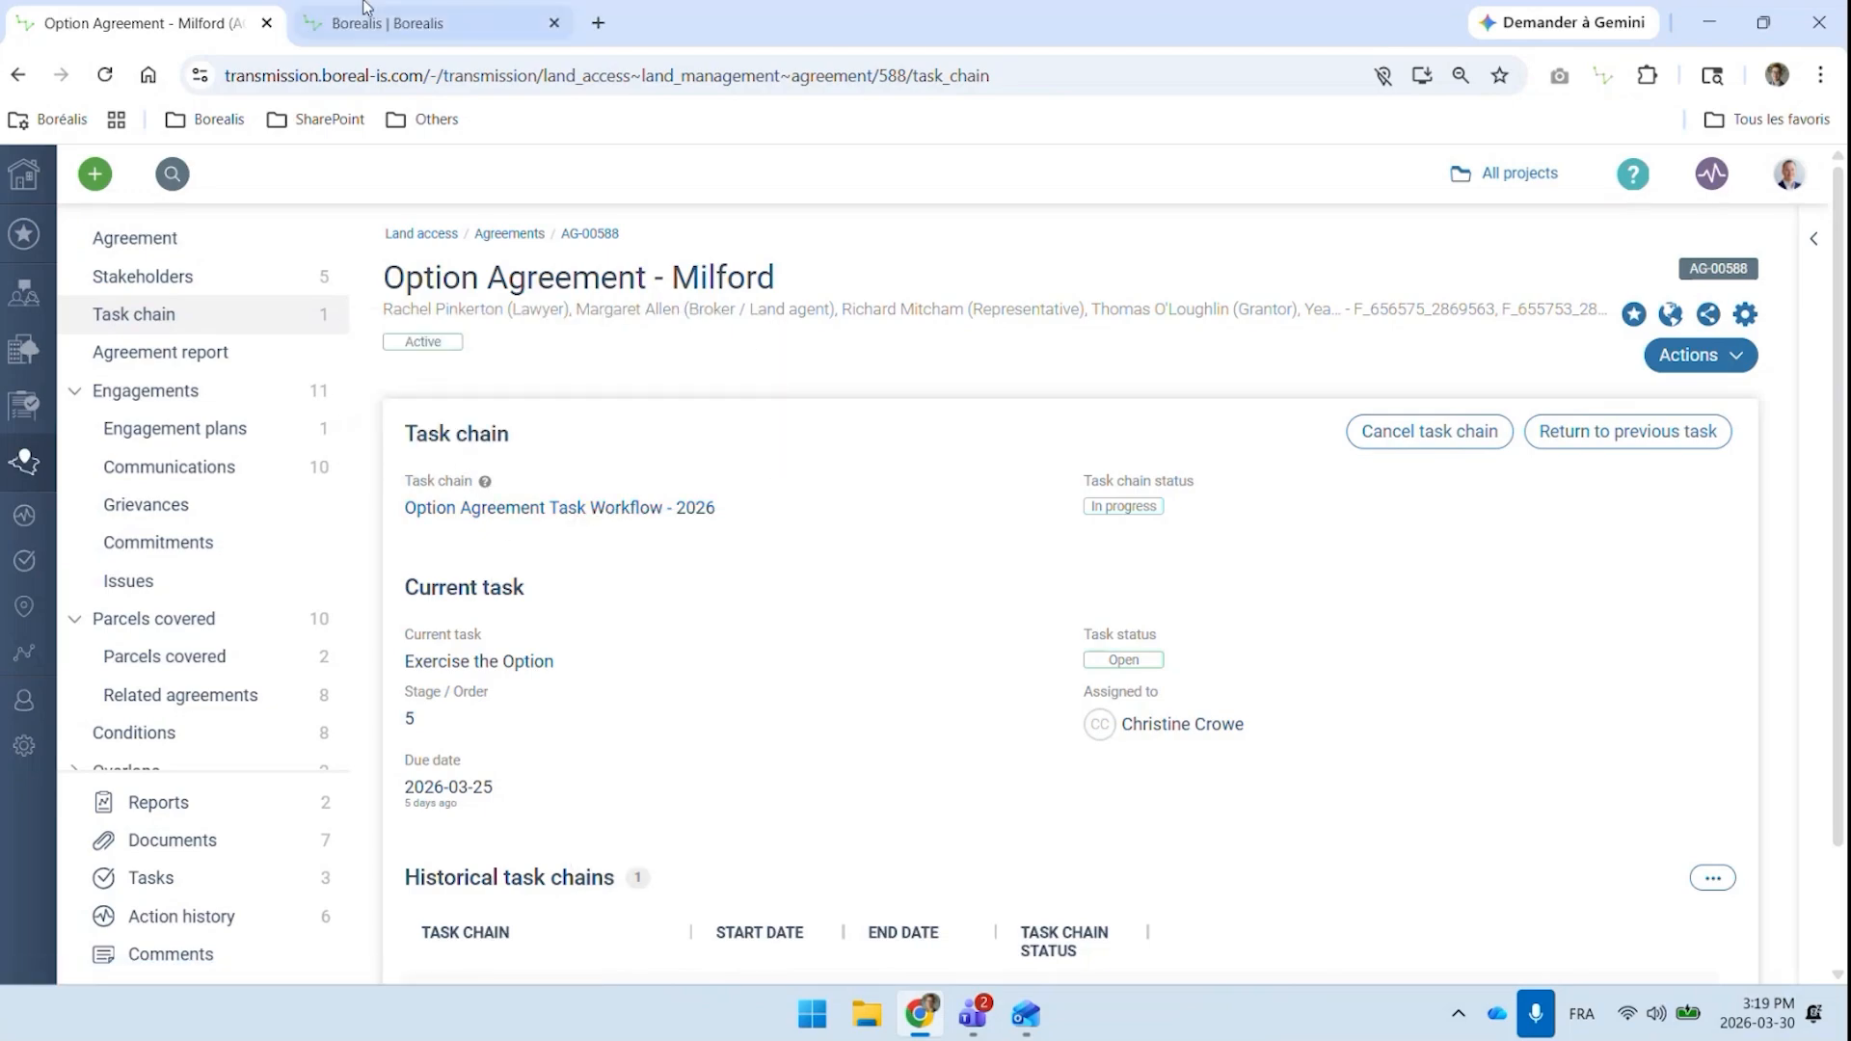
left_click(380, 25)
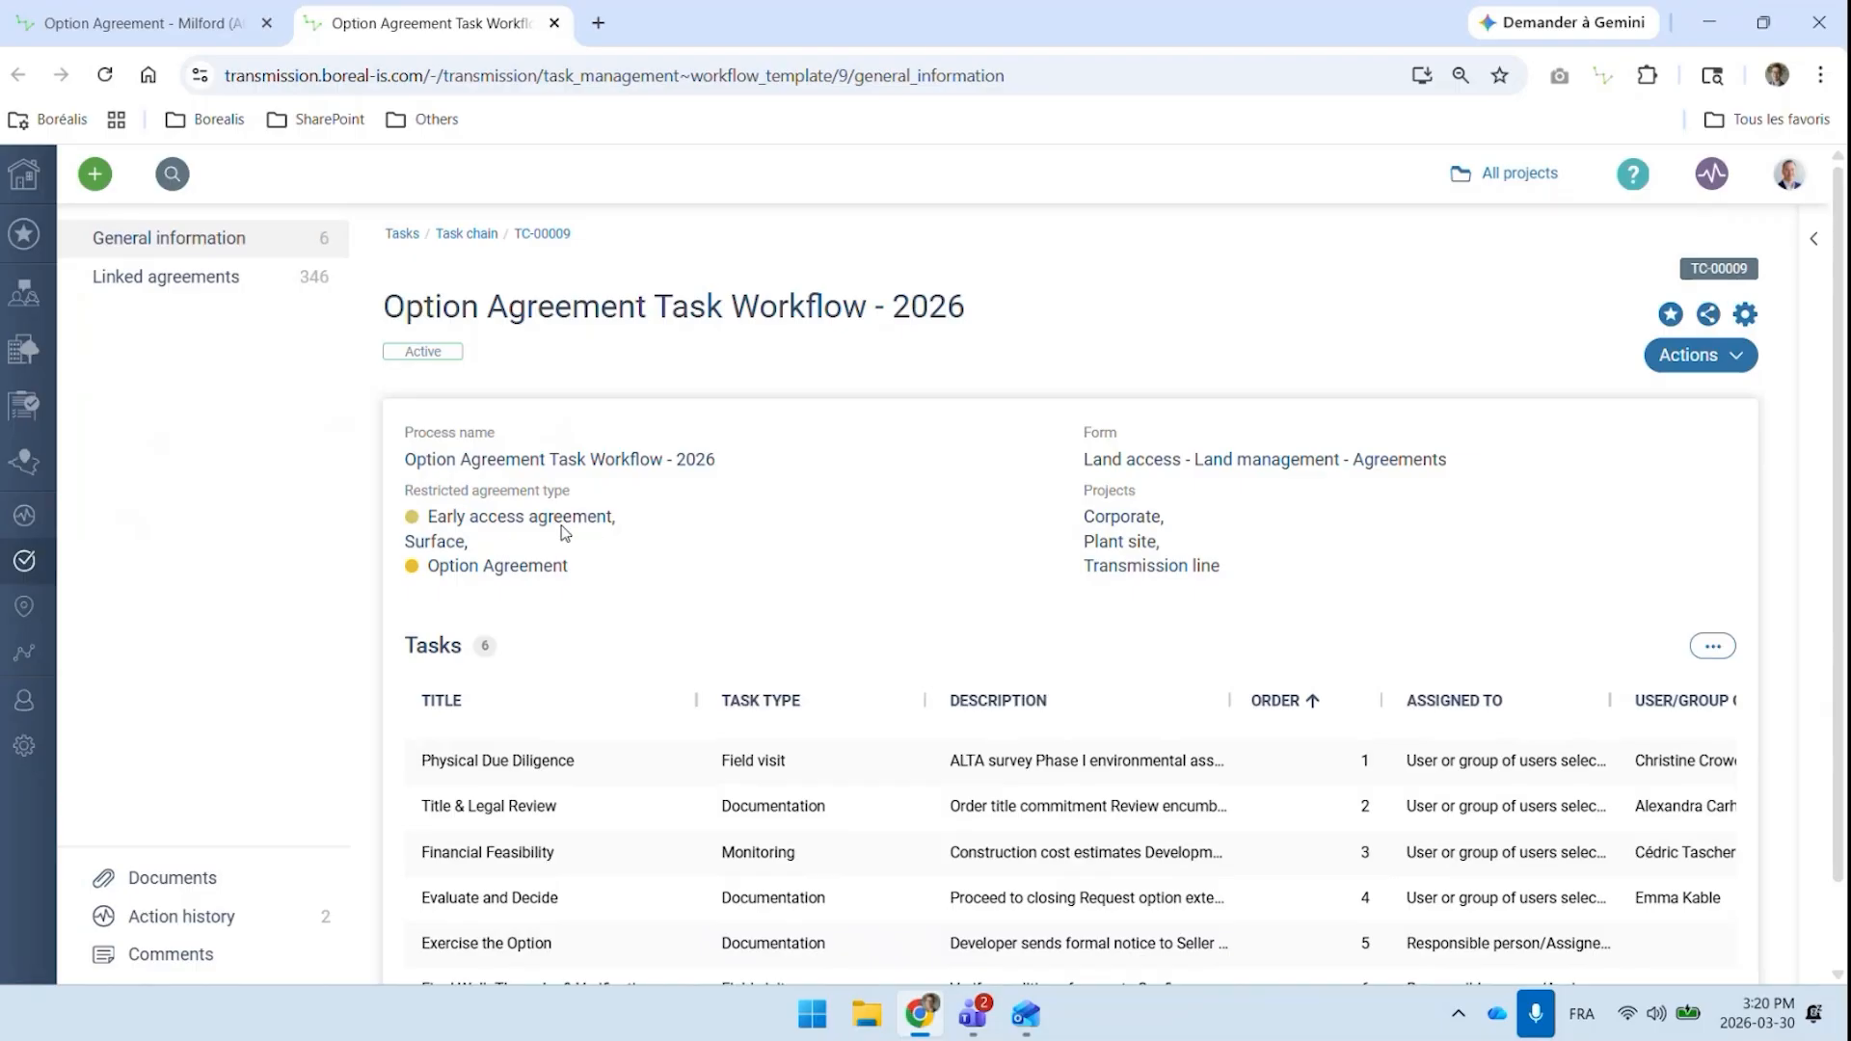
Read through the workflow's task list, then return to the agreement's task chain and examine its current task and historical chains
scroll(675, 579, "down", 1)
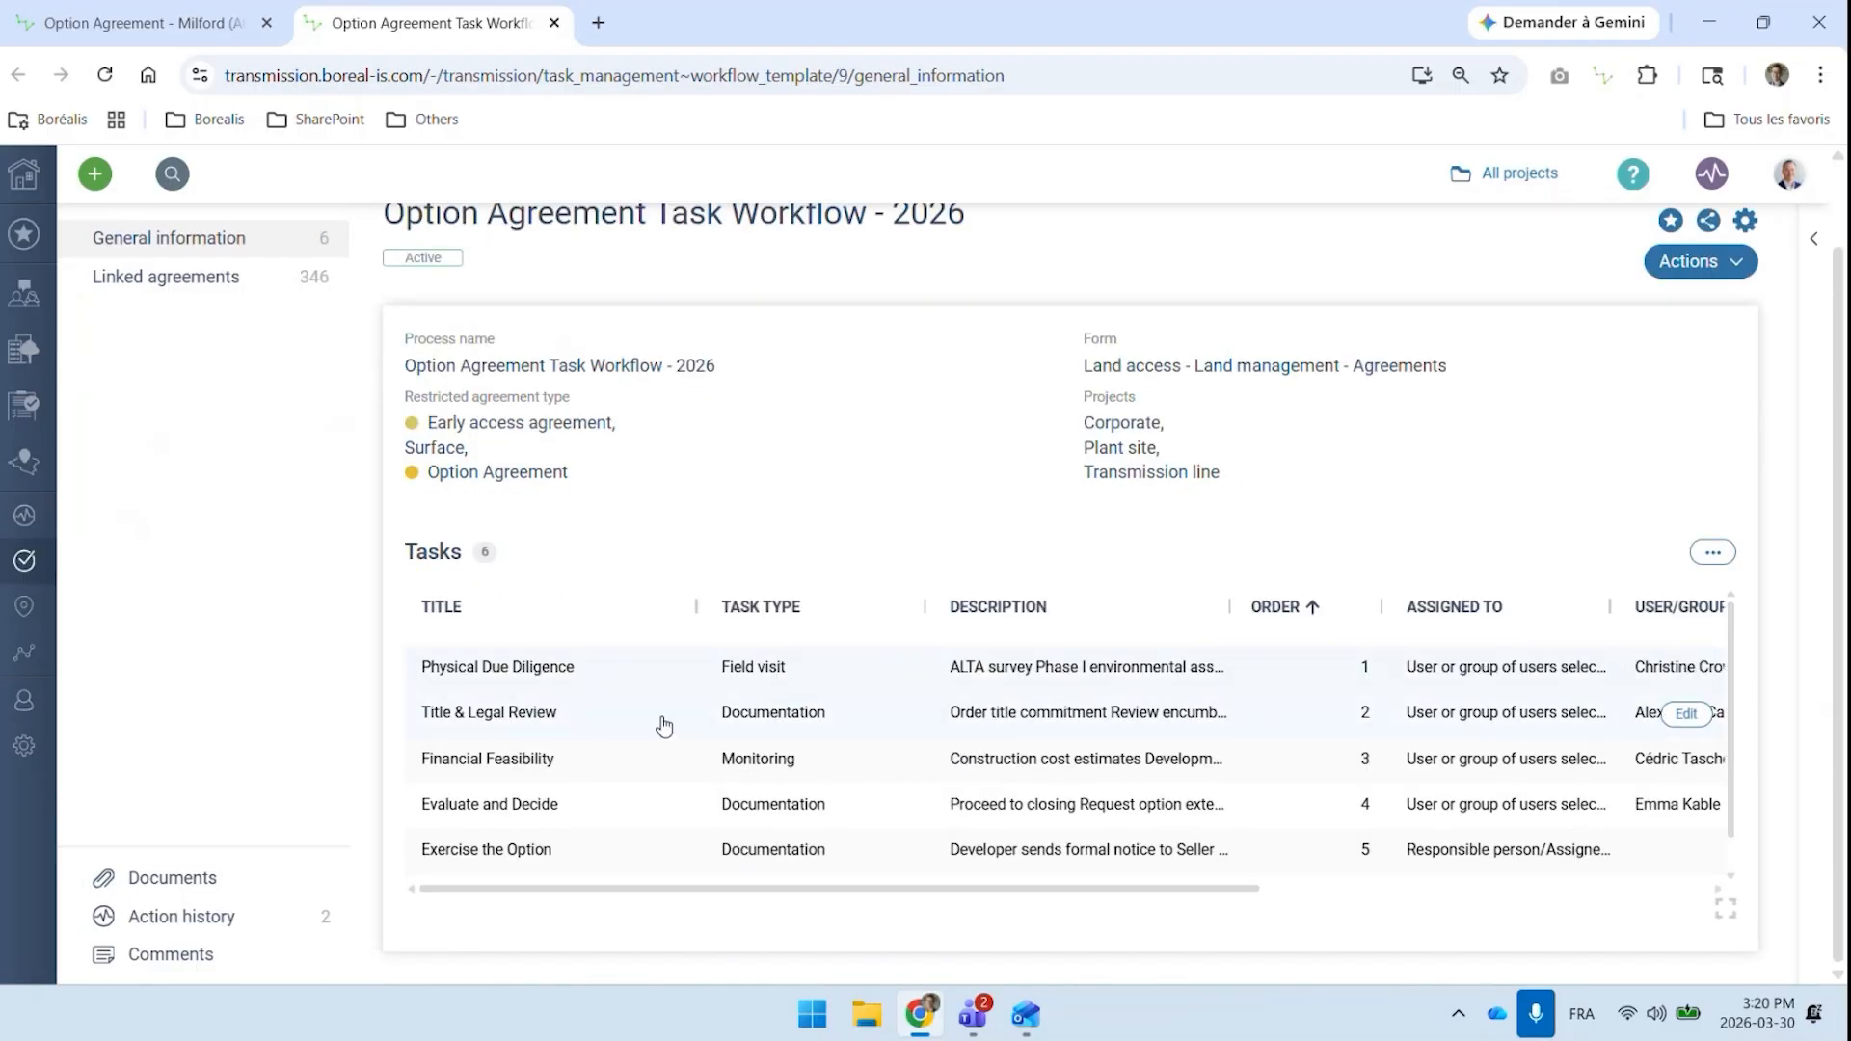
scroll(636, 708, "down", 1)
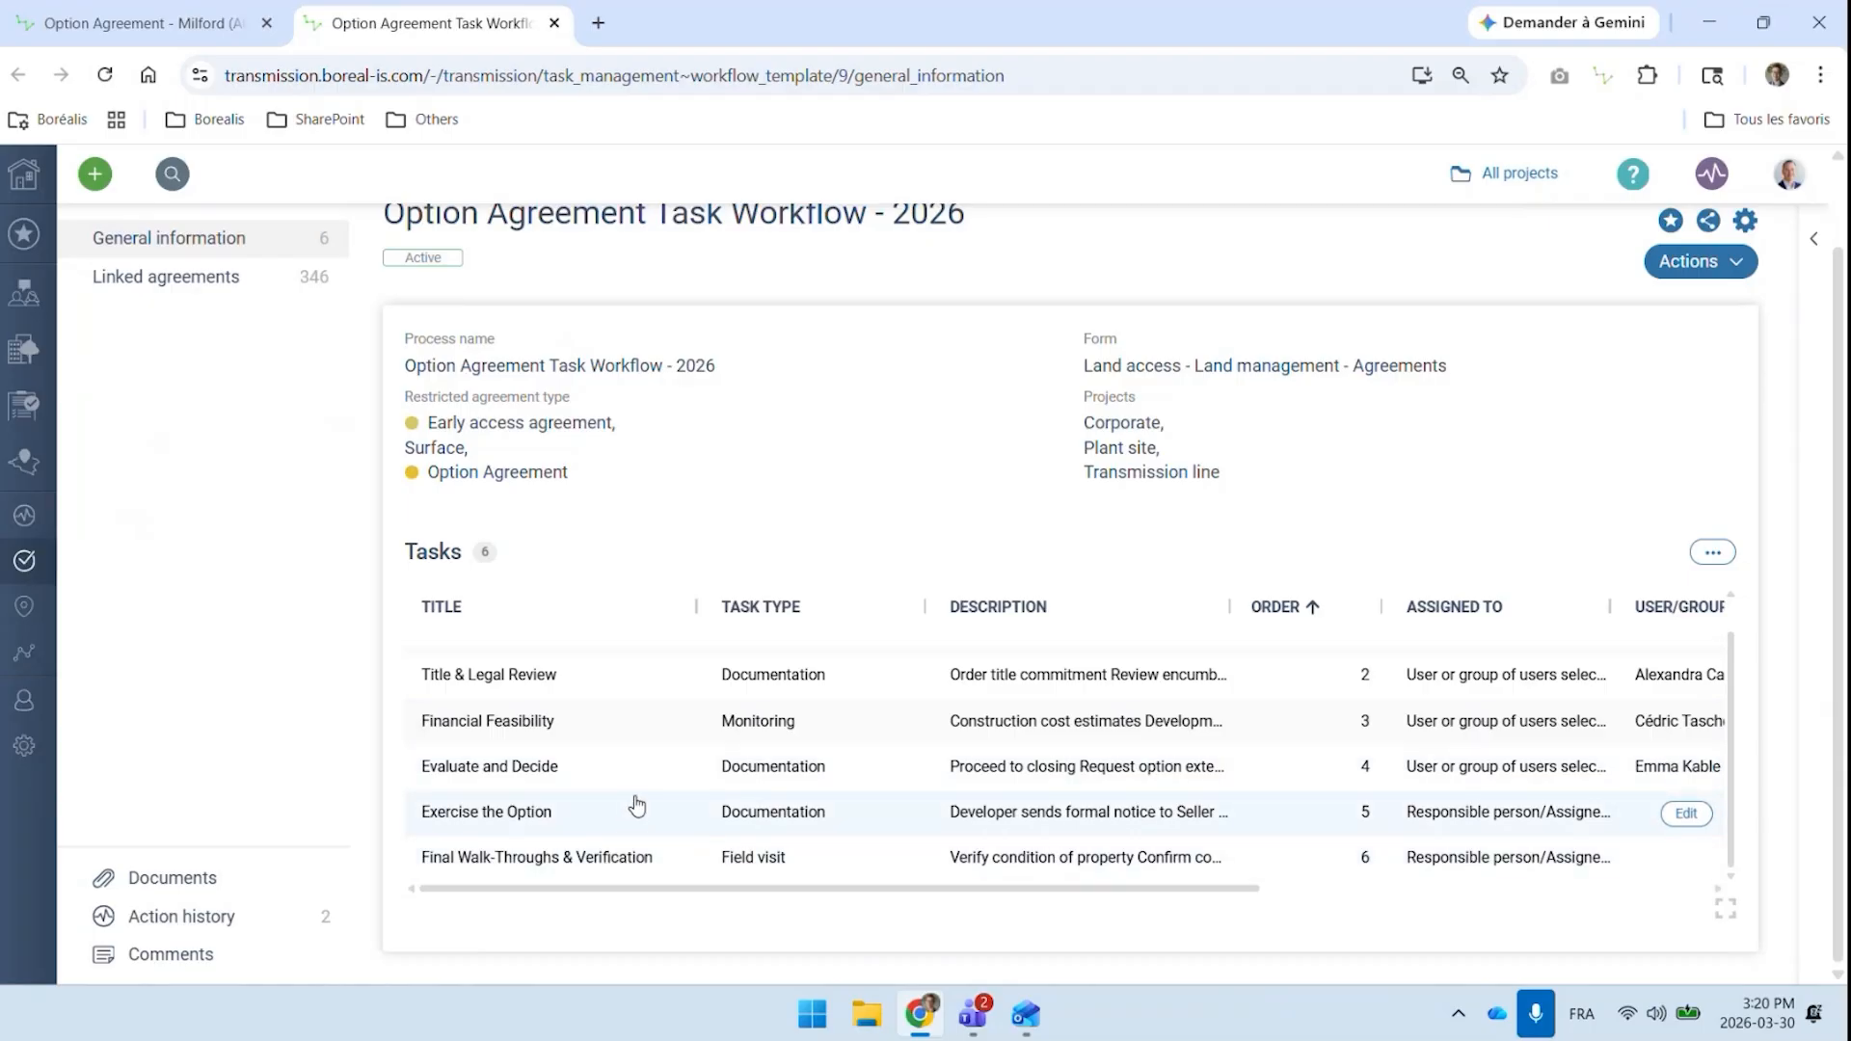
left_click(145, 24)
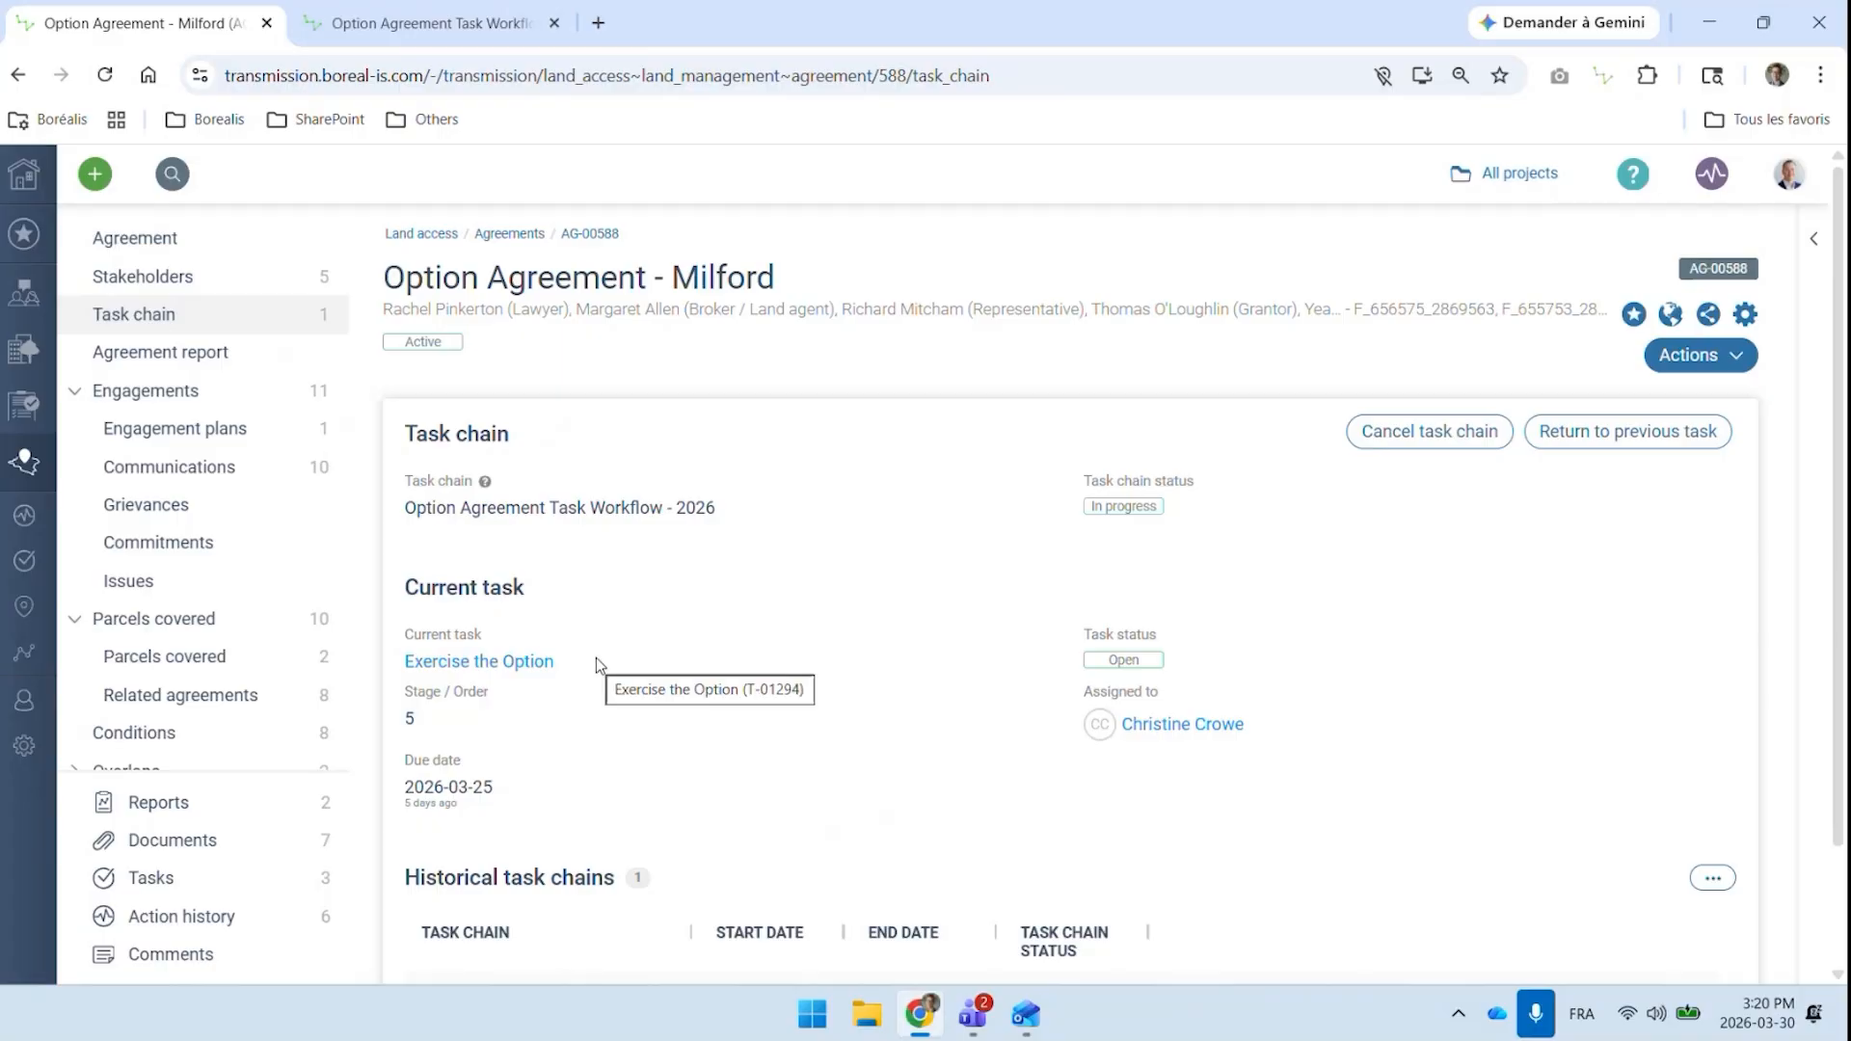
scroll(605, 664, "down", 1)
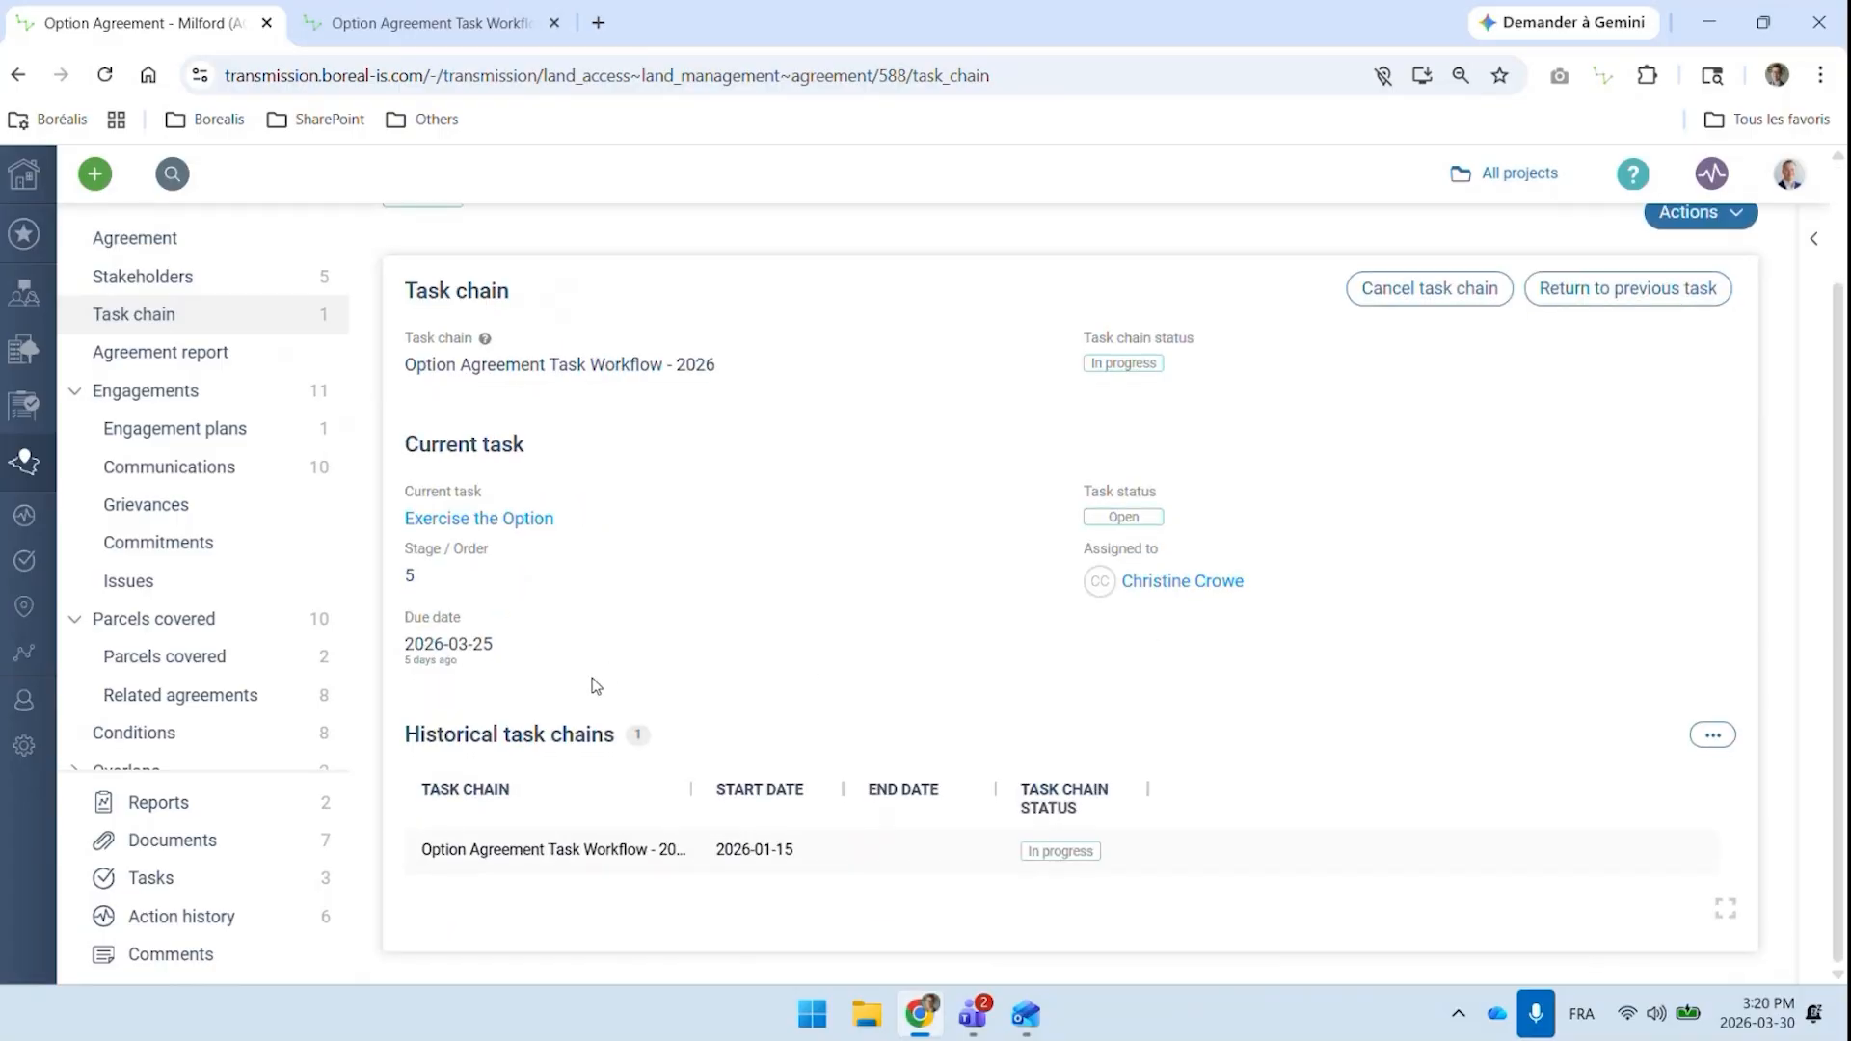
View the agreement's documents, look at the AI assistant's suggested prompts for them, and return to the document list
scroll(603, 680, "up", 1)
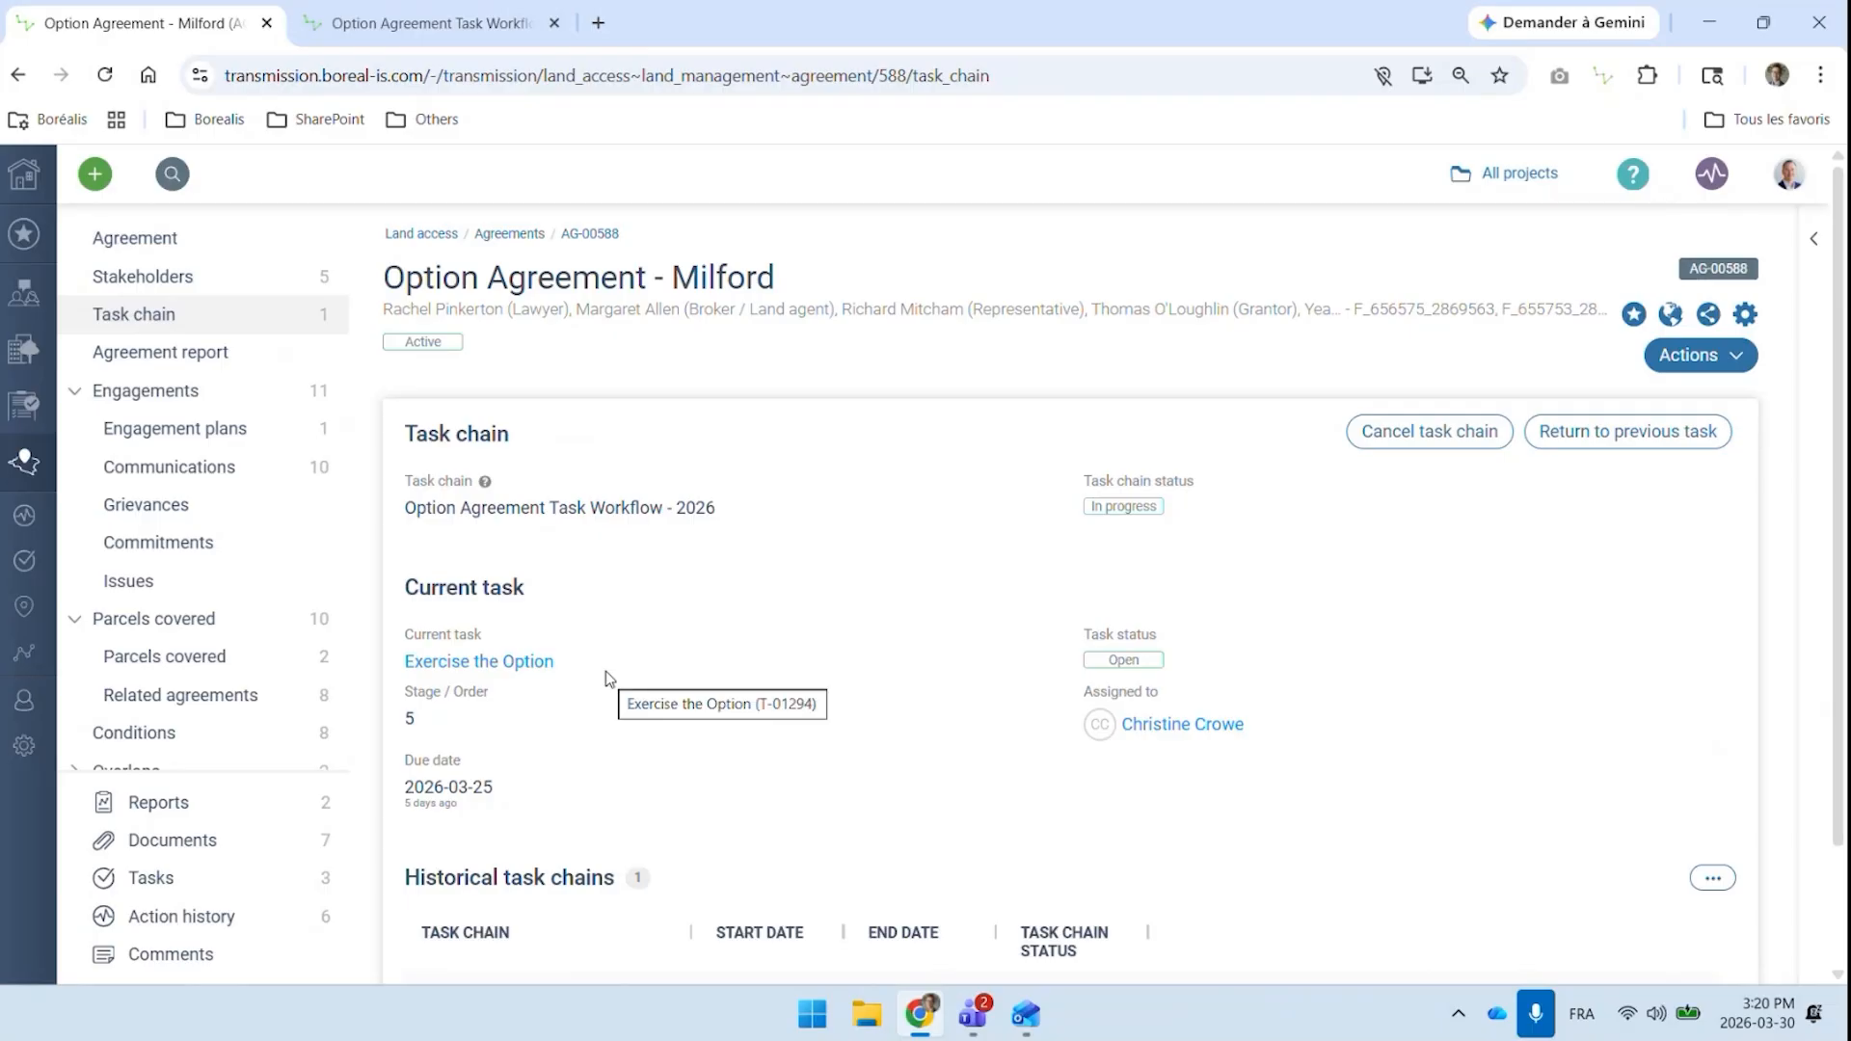
left_click(227, 852)
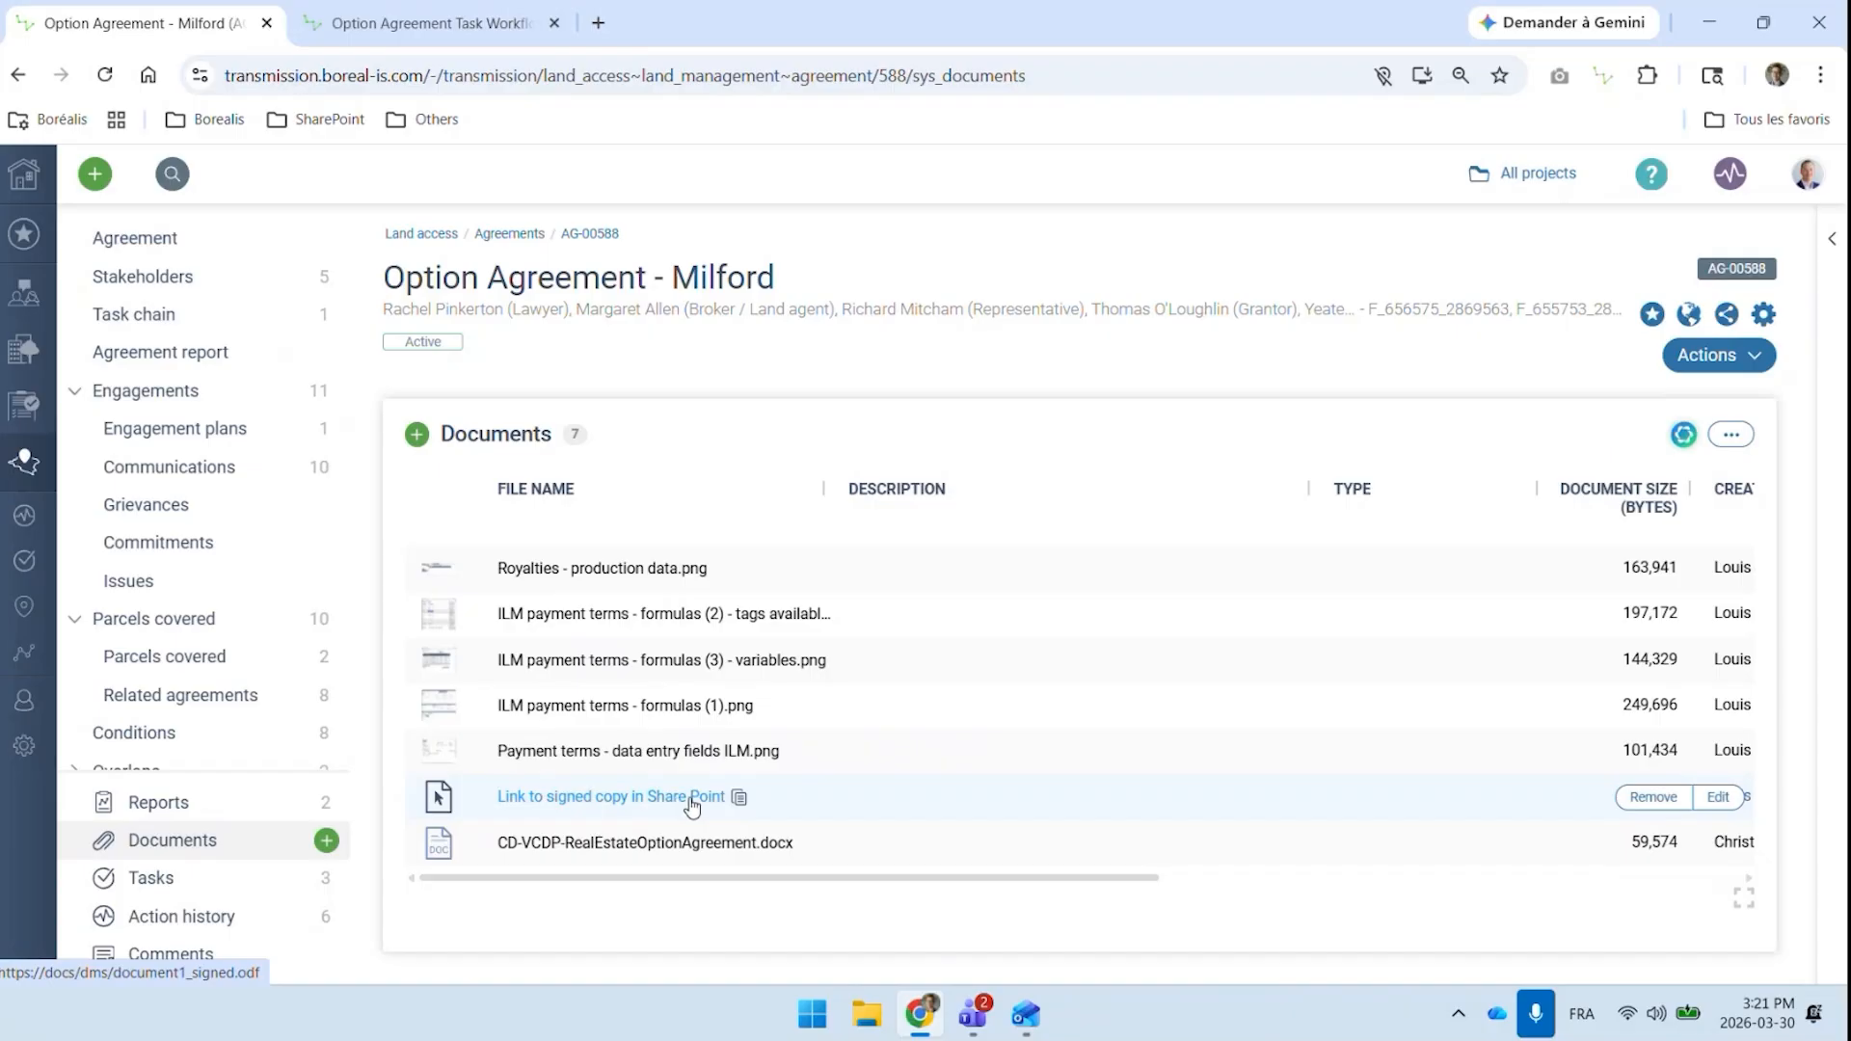
left_click(1683, 434)
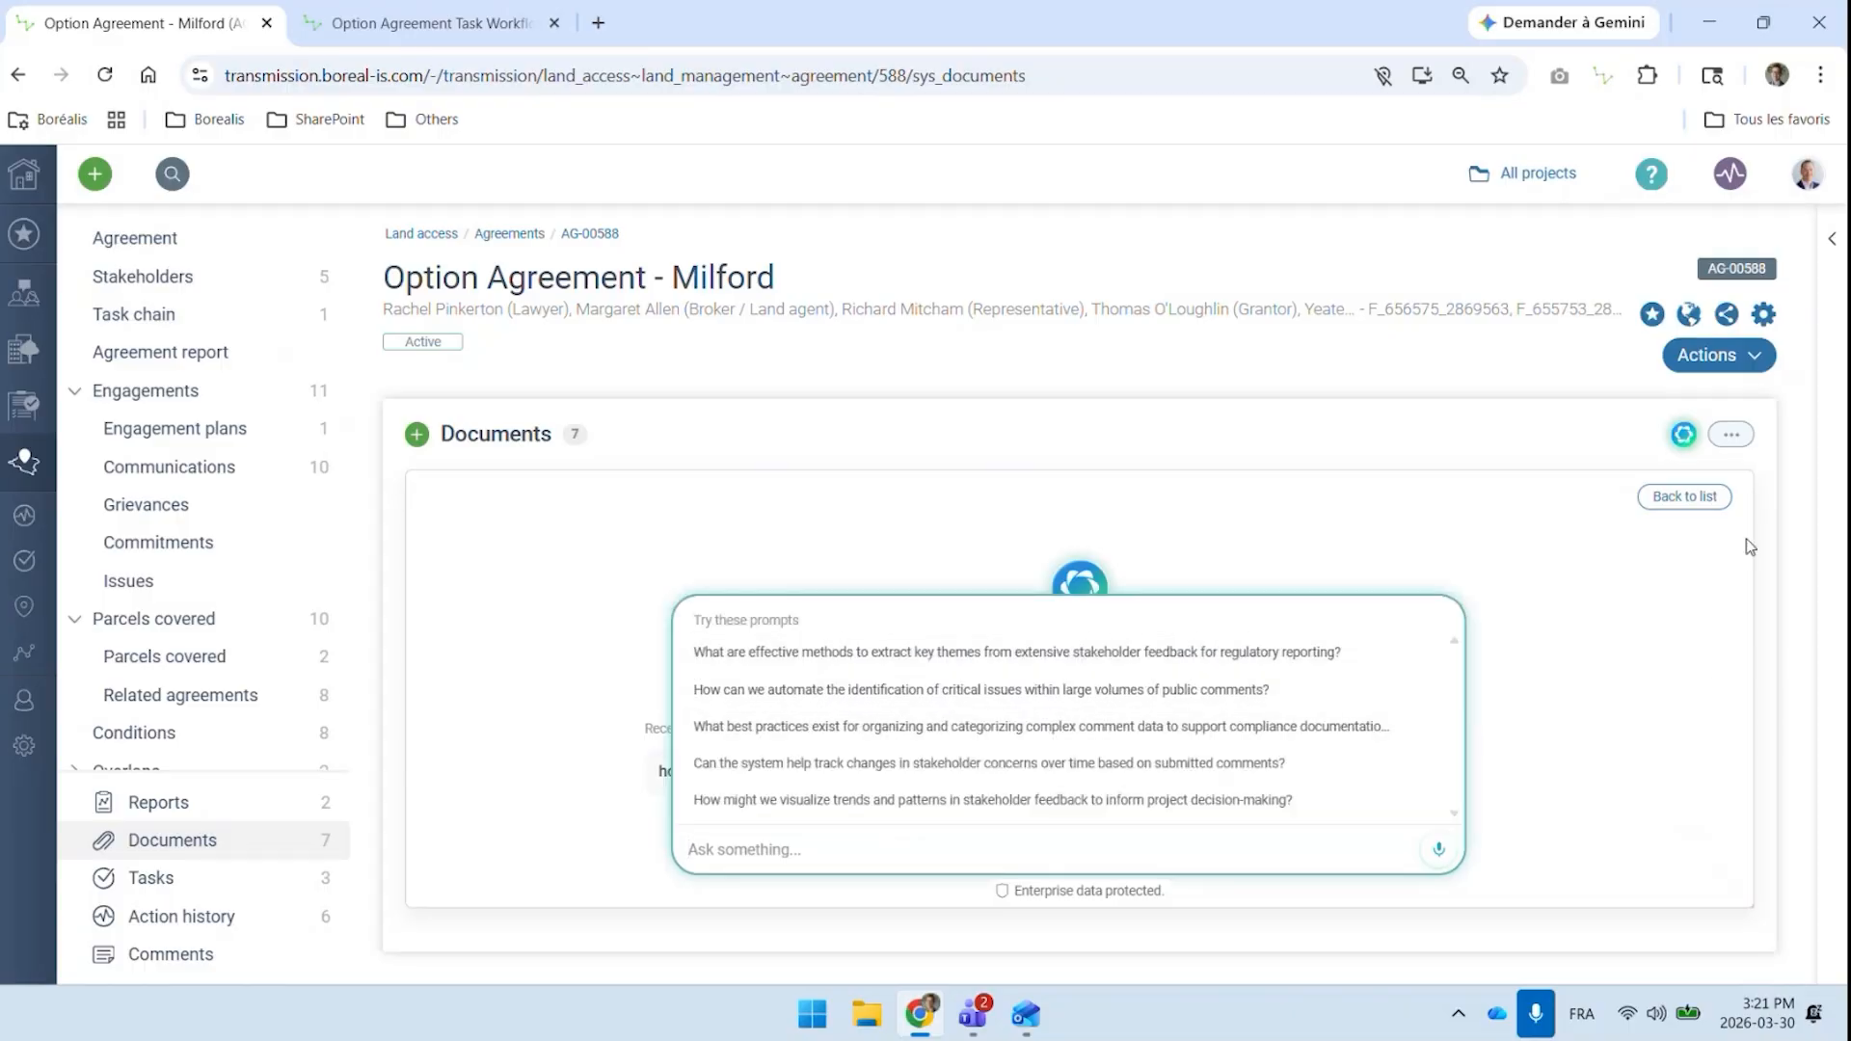
left_click(1687, 497)
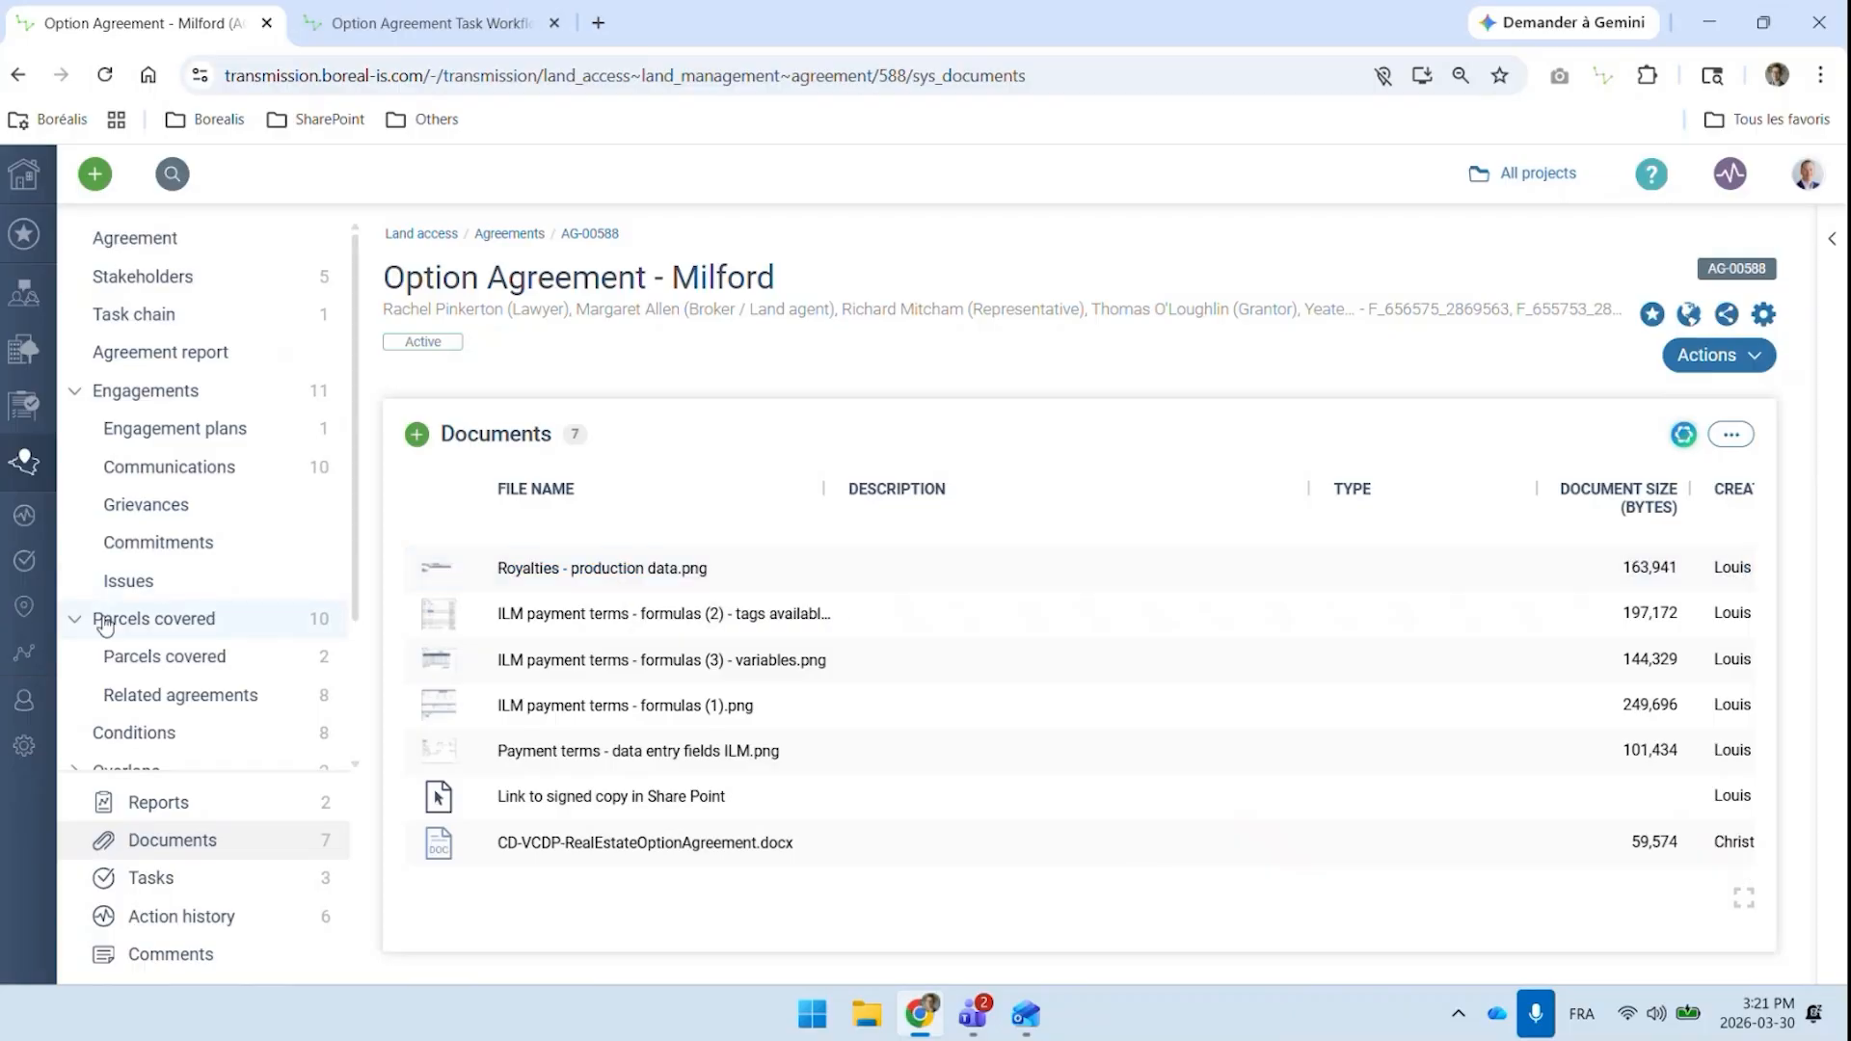
Review the full list of conditions attached to the option agreement
scroll(165, 603, "down", 2)
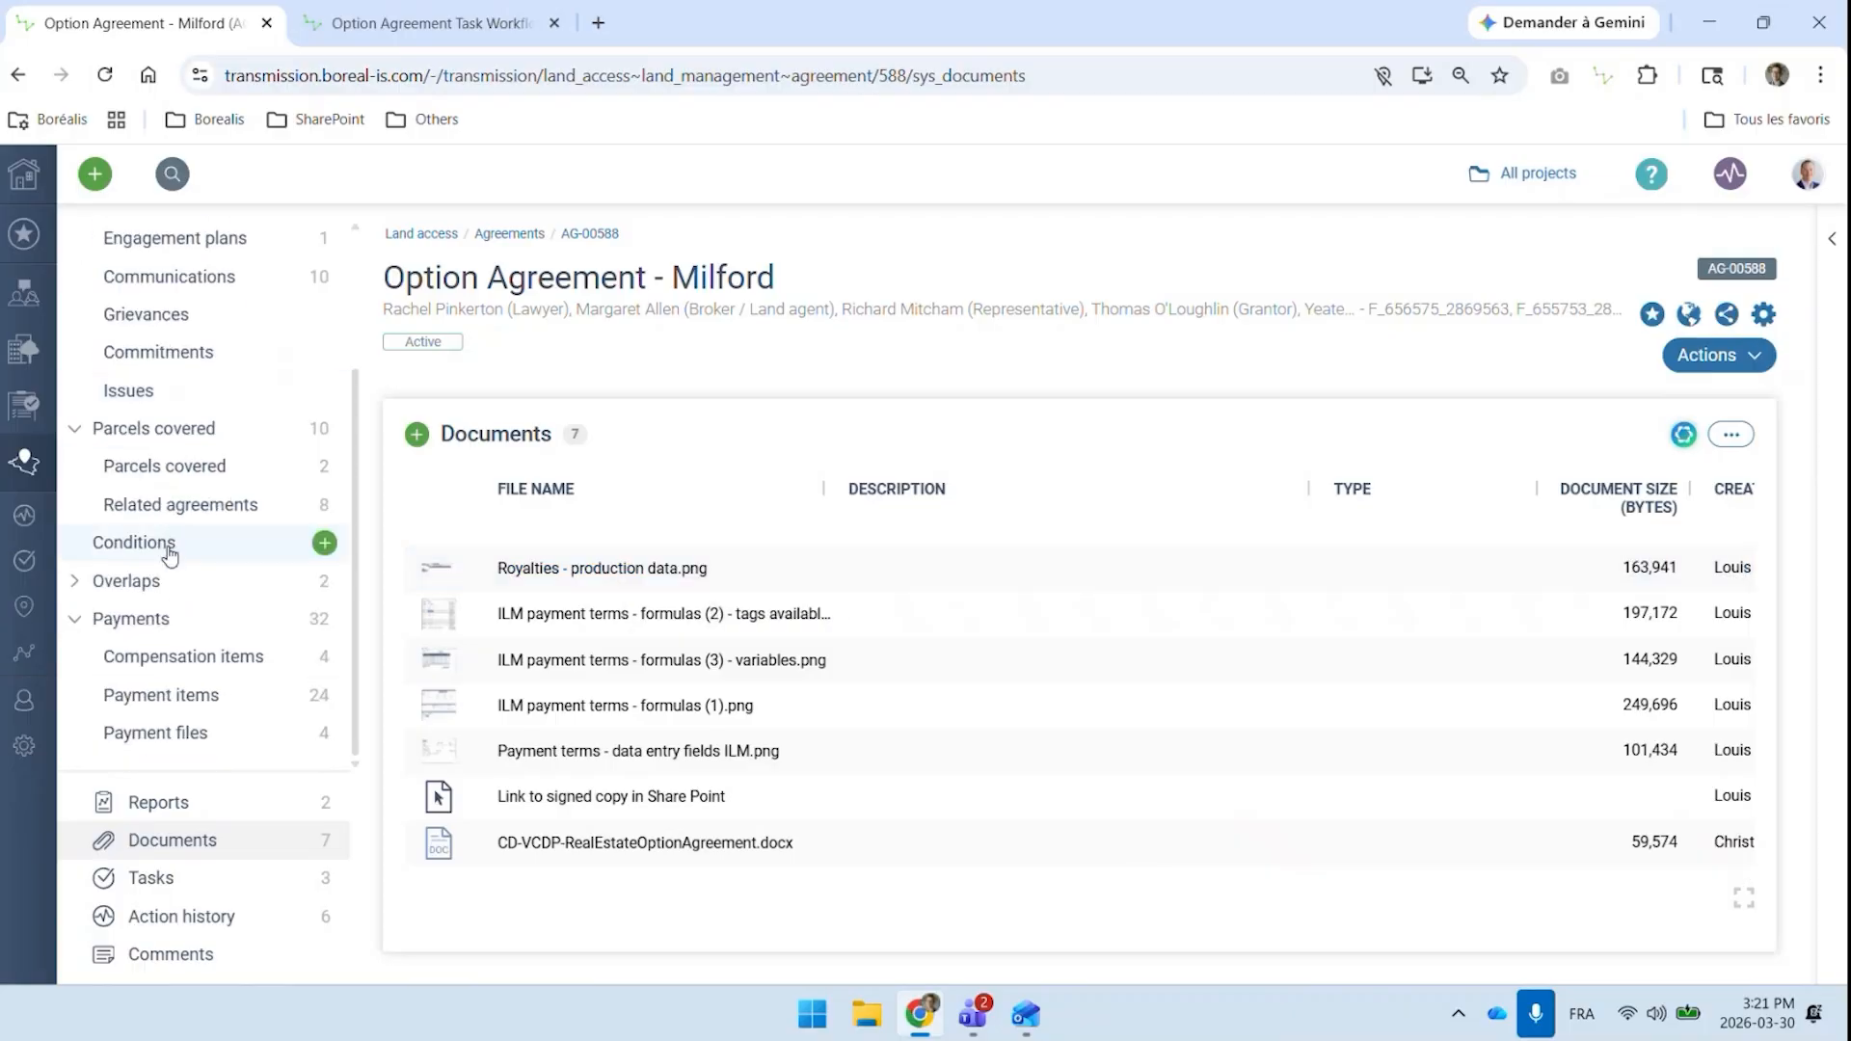
left_click(170, 553)
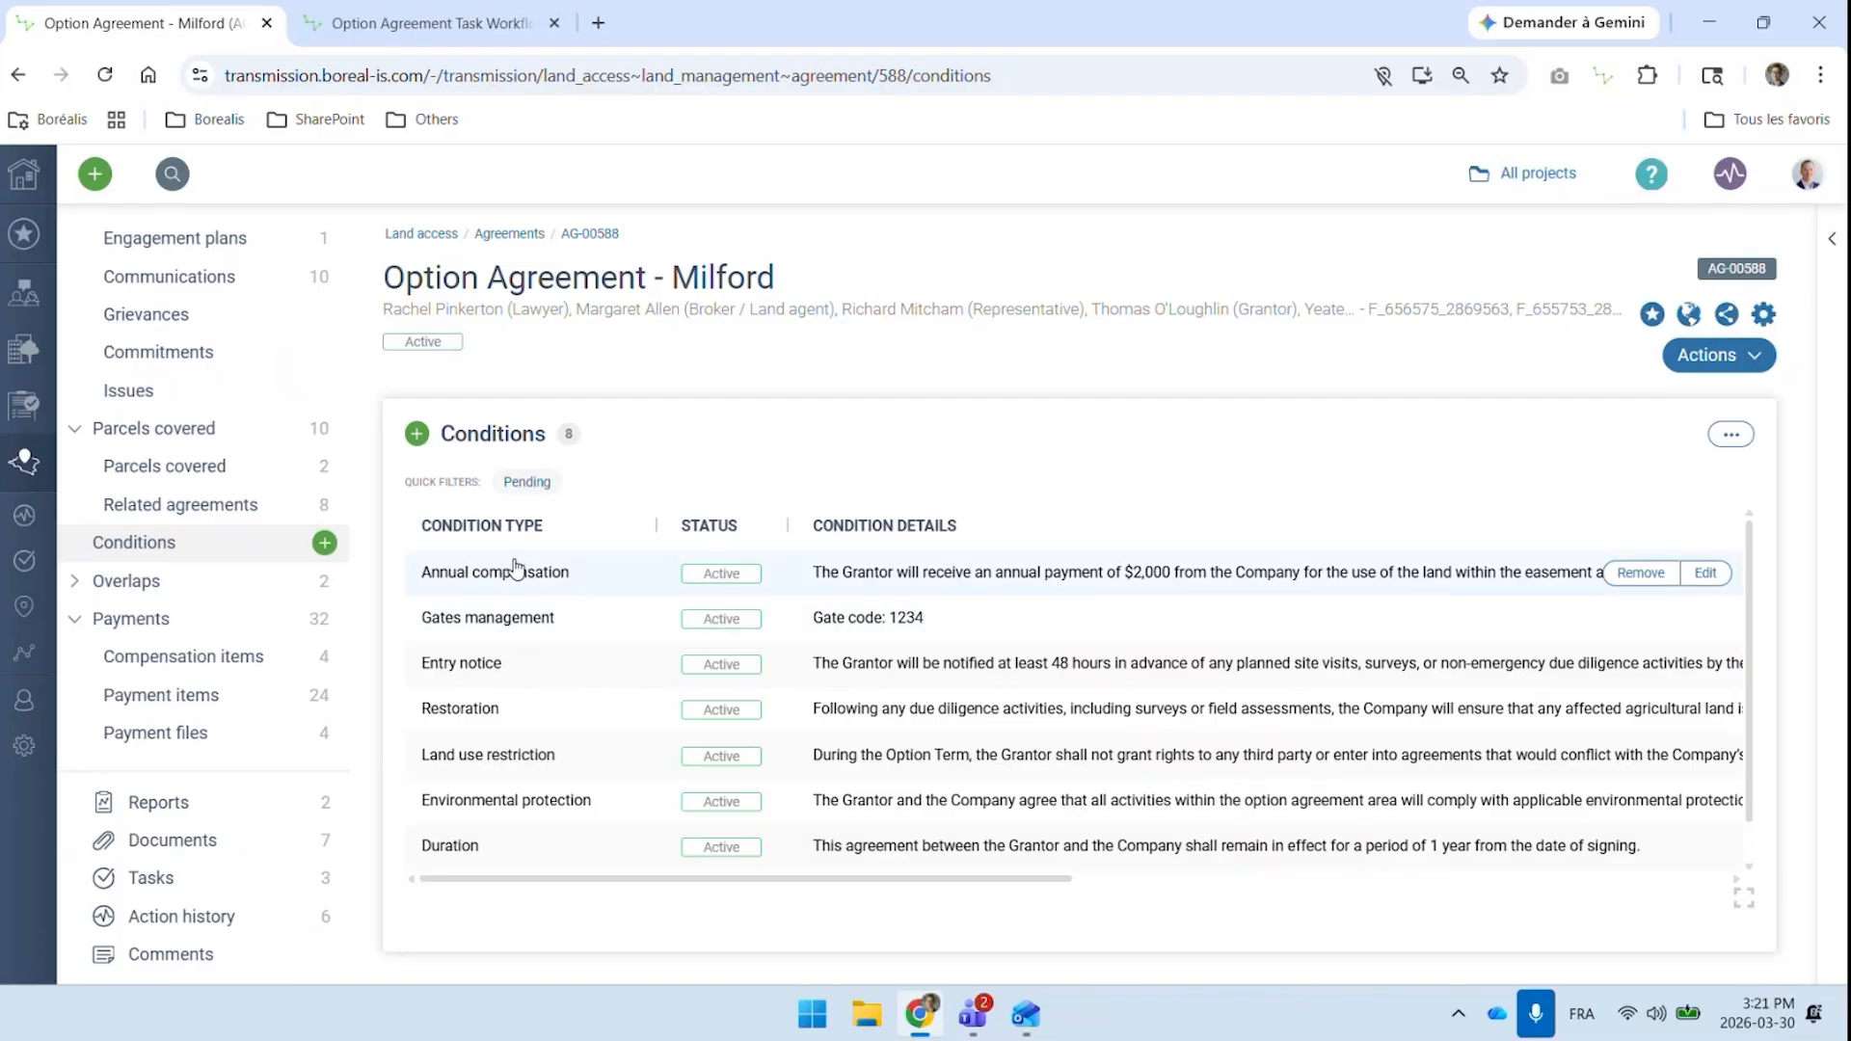
scroll(564, 615, "down", 1)
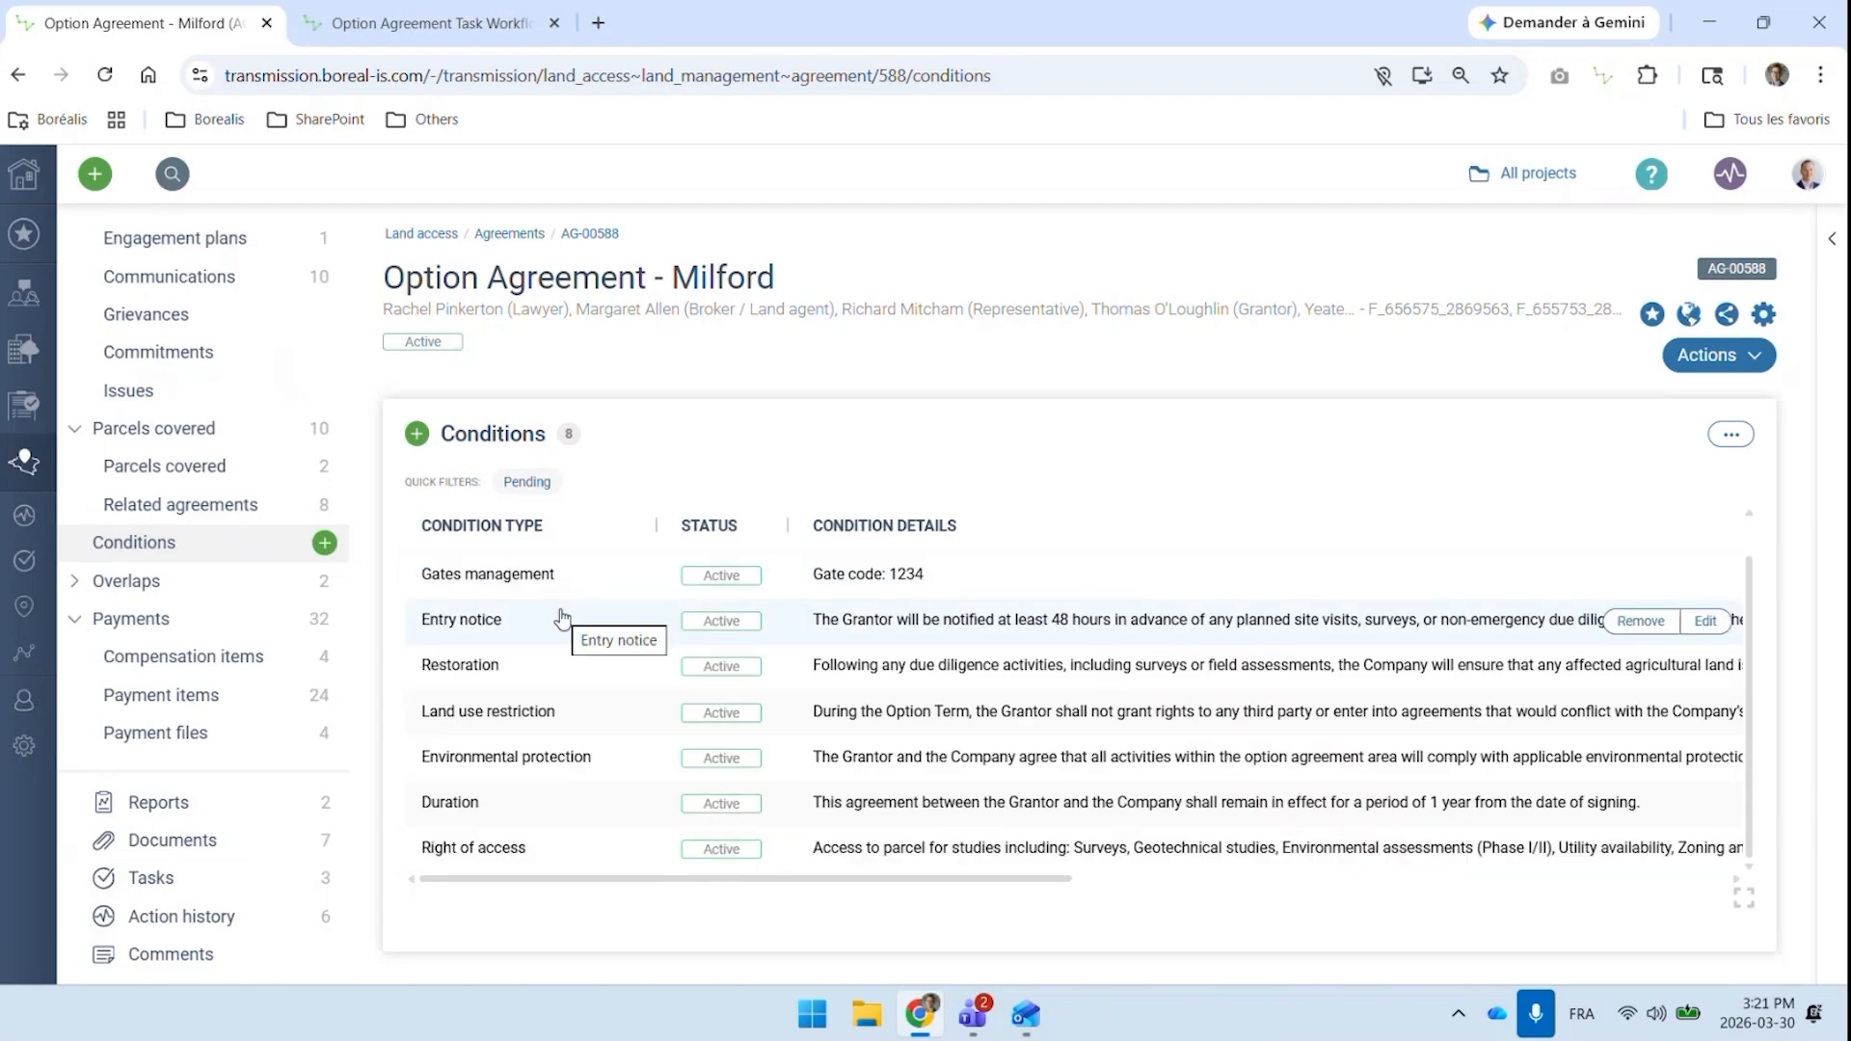
scroll(564, 617, "up", 1)
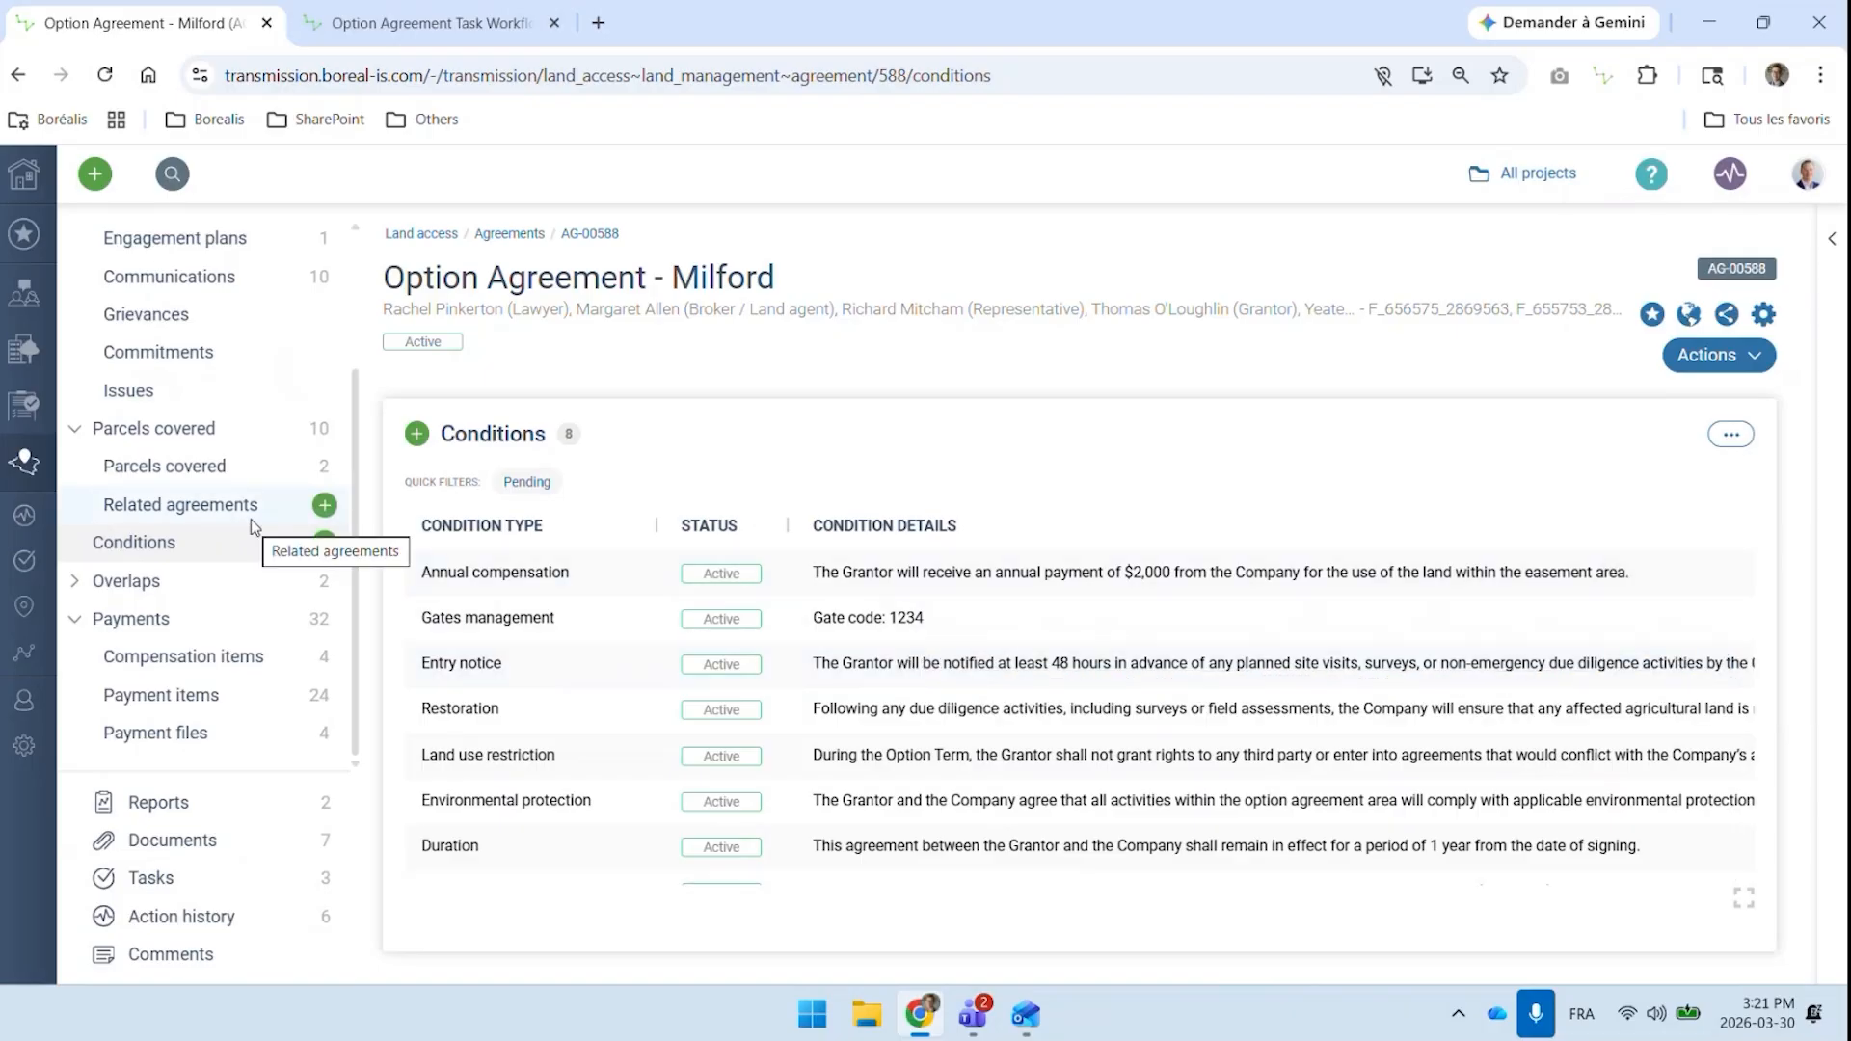
From the home page, search by the landowner's name among Individuals only and open the matching stakeholder record
left_click(25, 174)
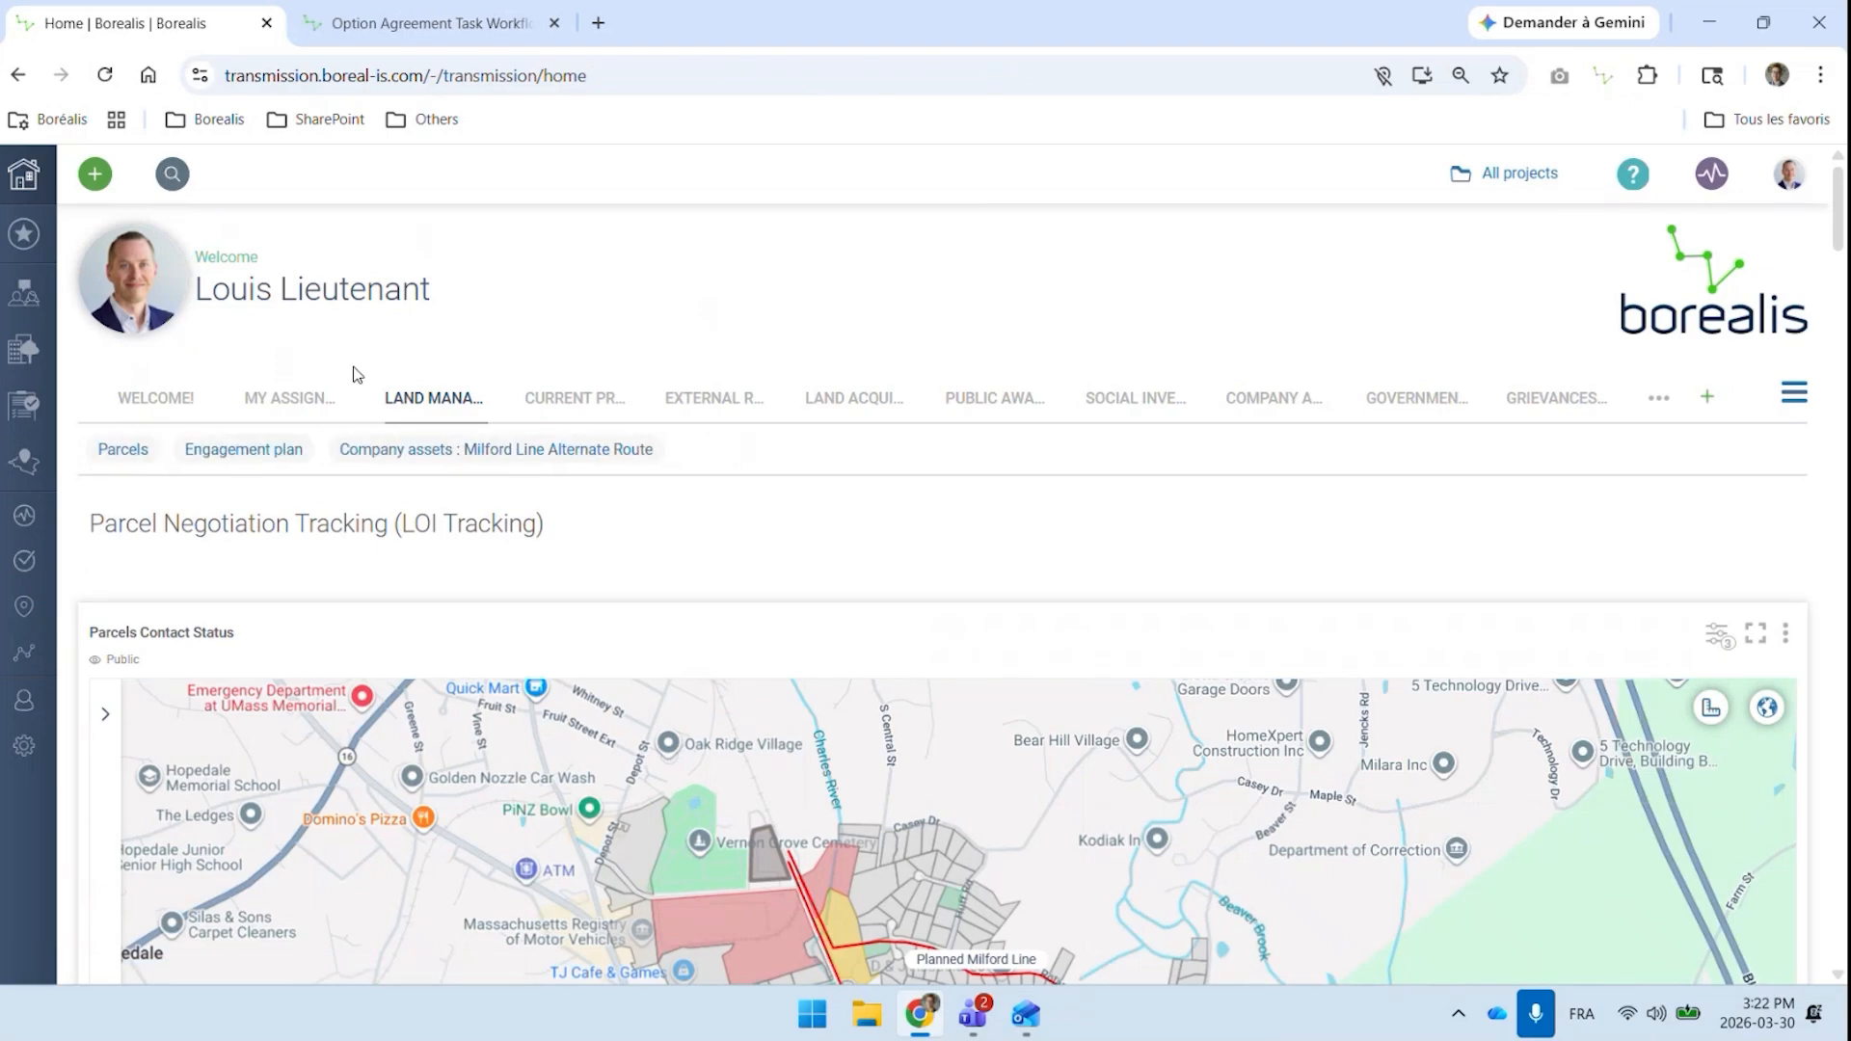
left_click(175, 179)
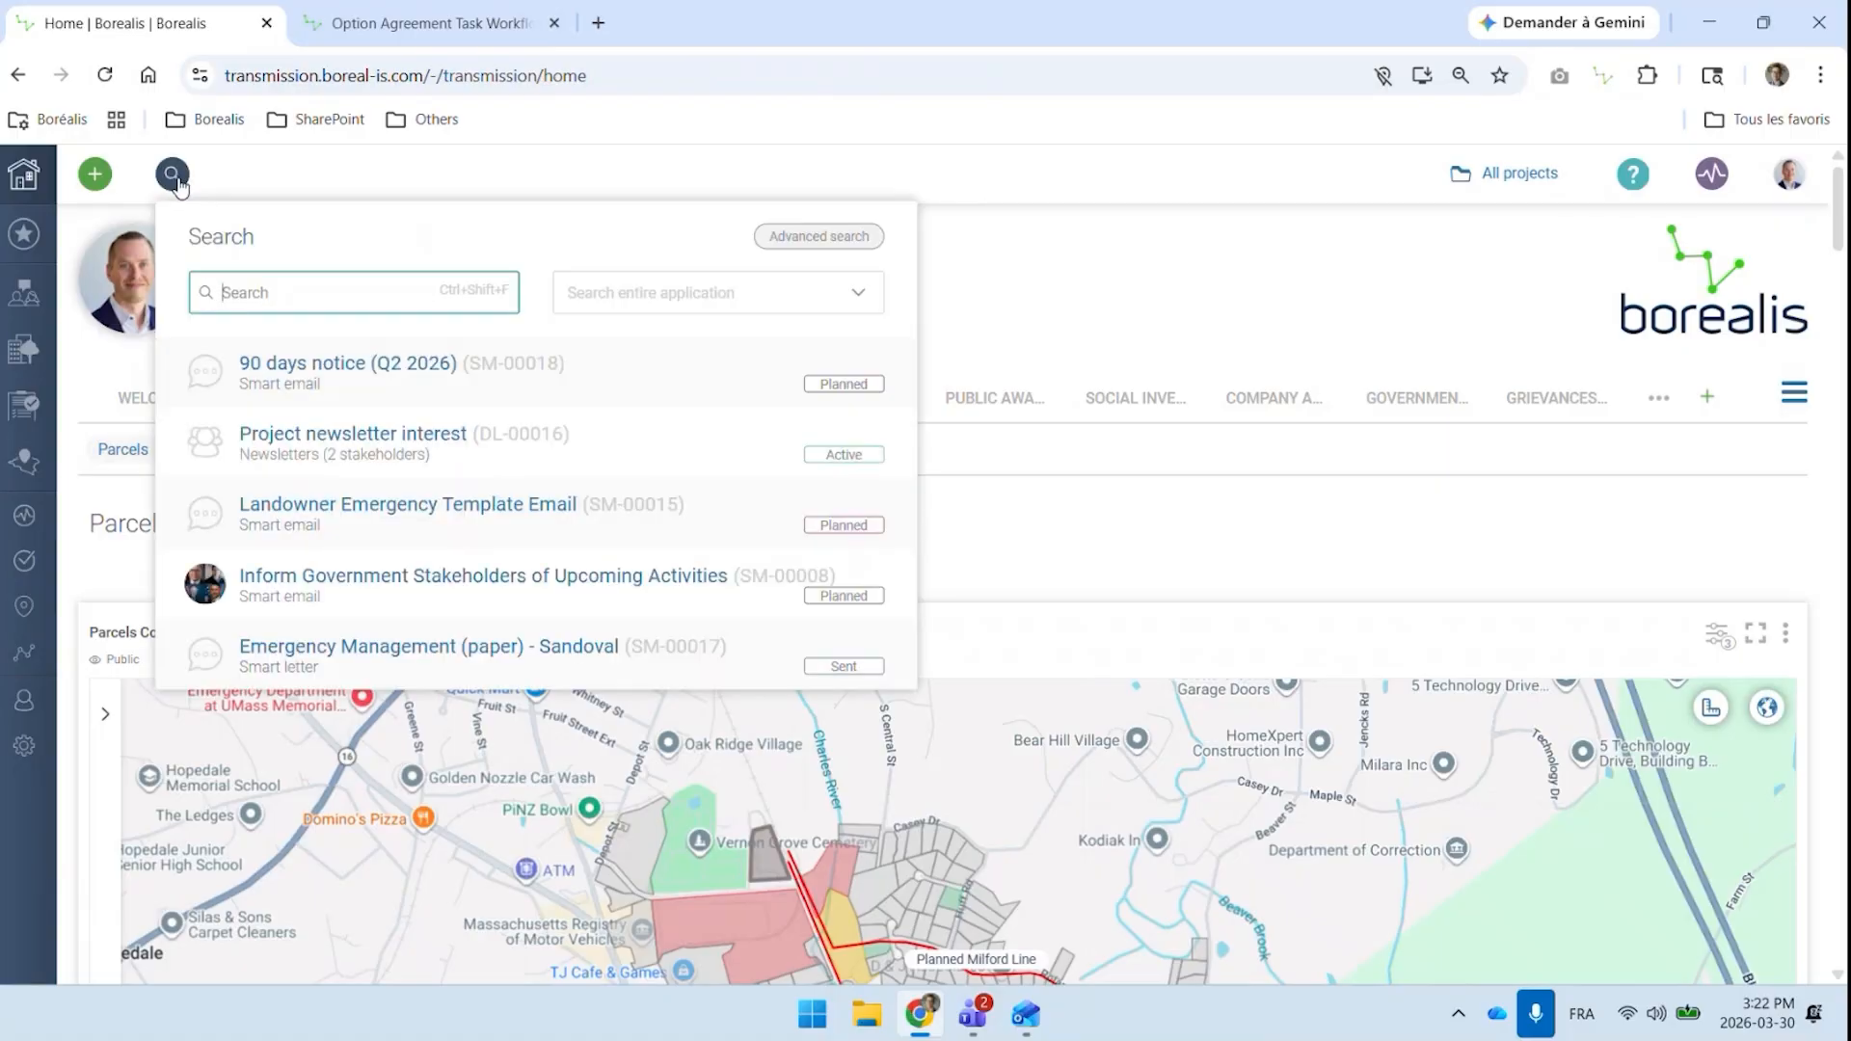
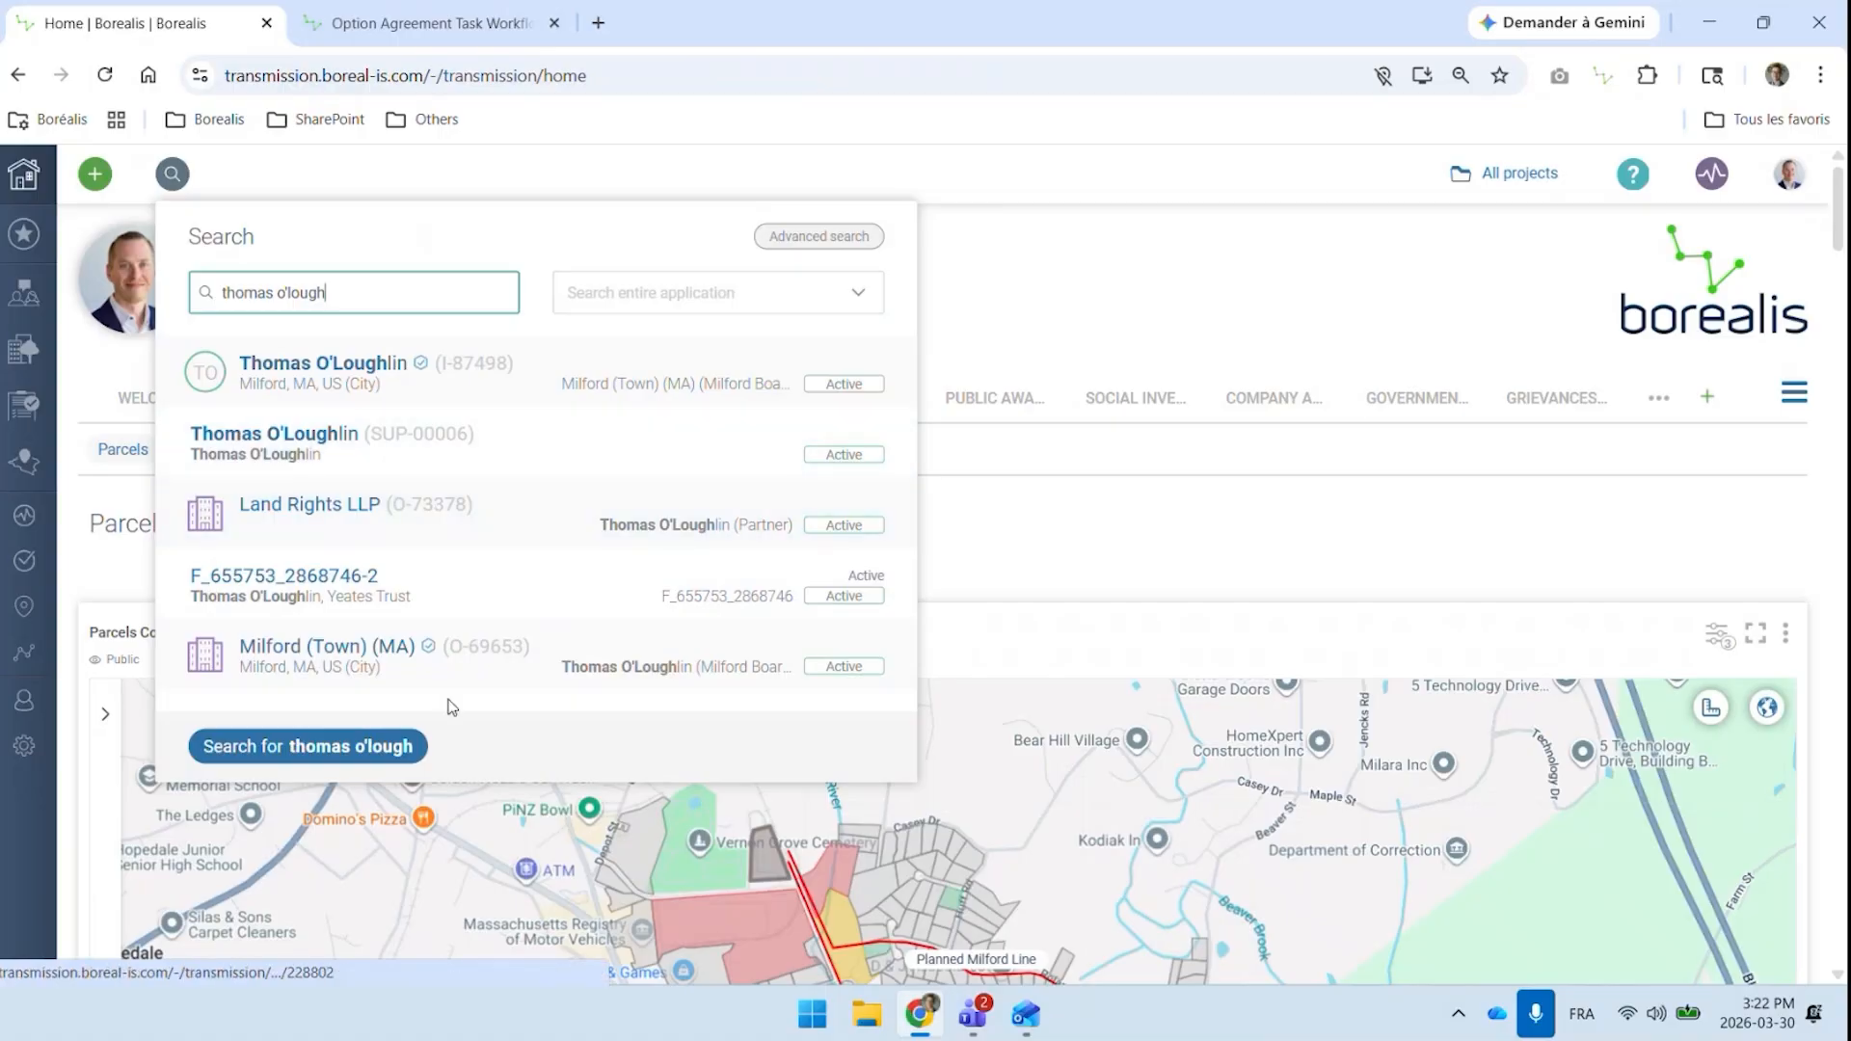
left_click(626, 292)
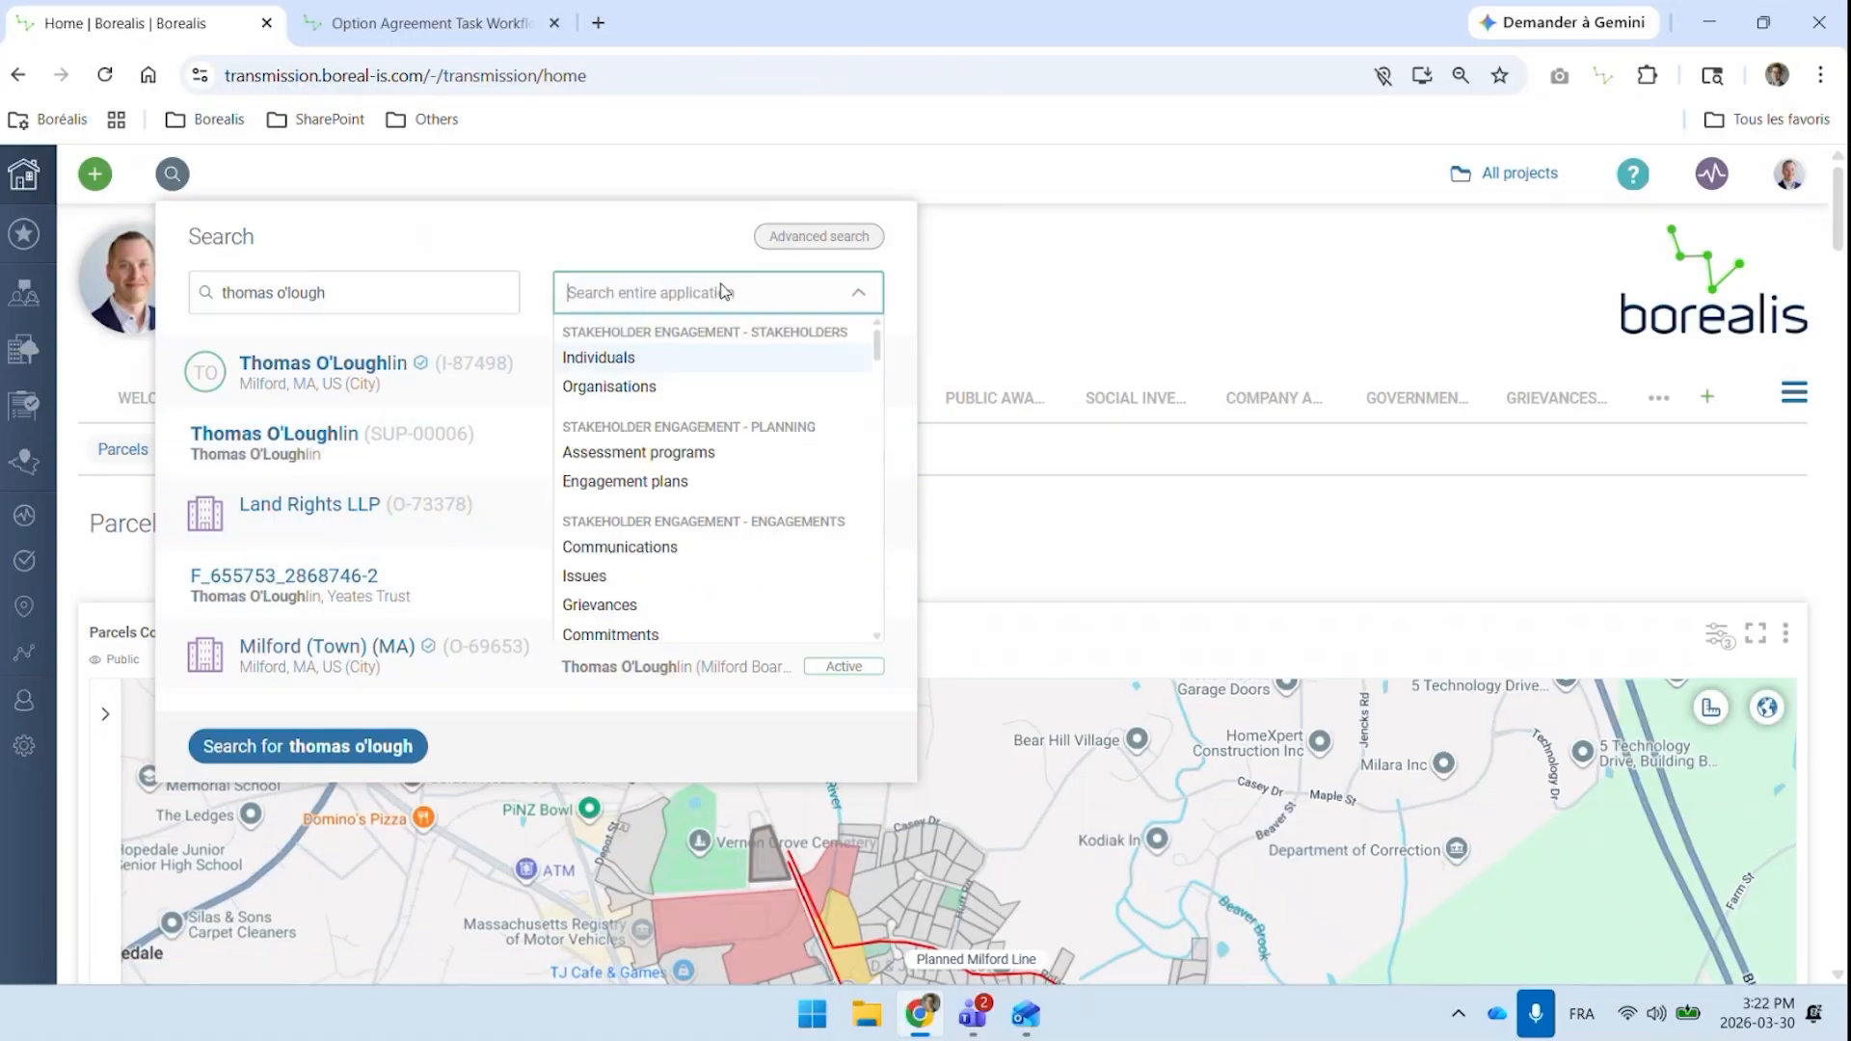
left_click(636, 371)
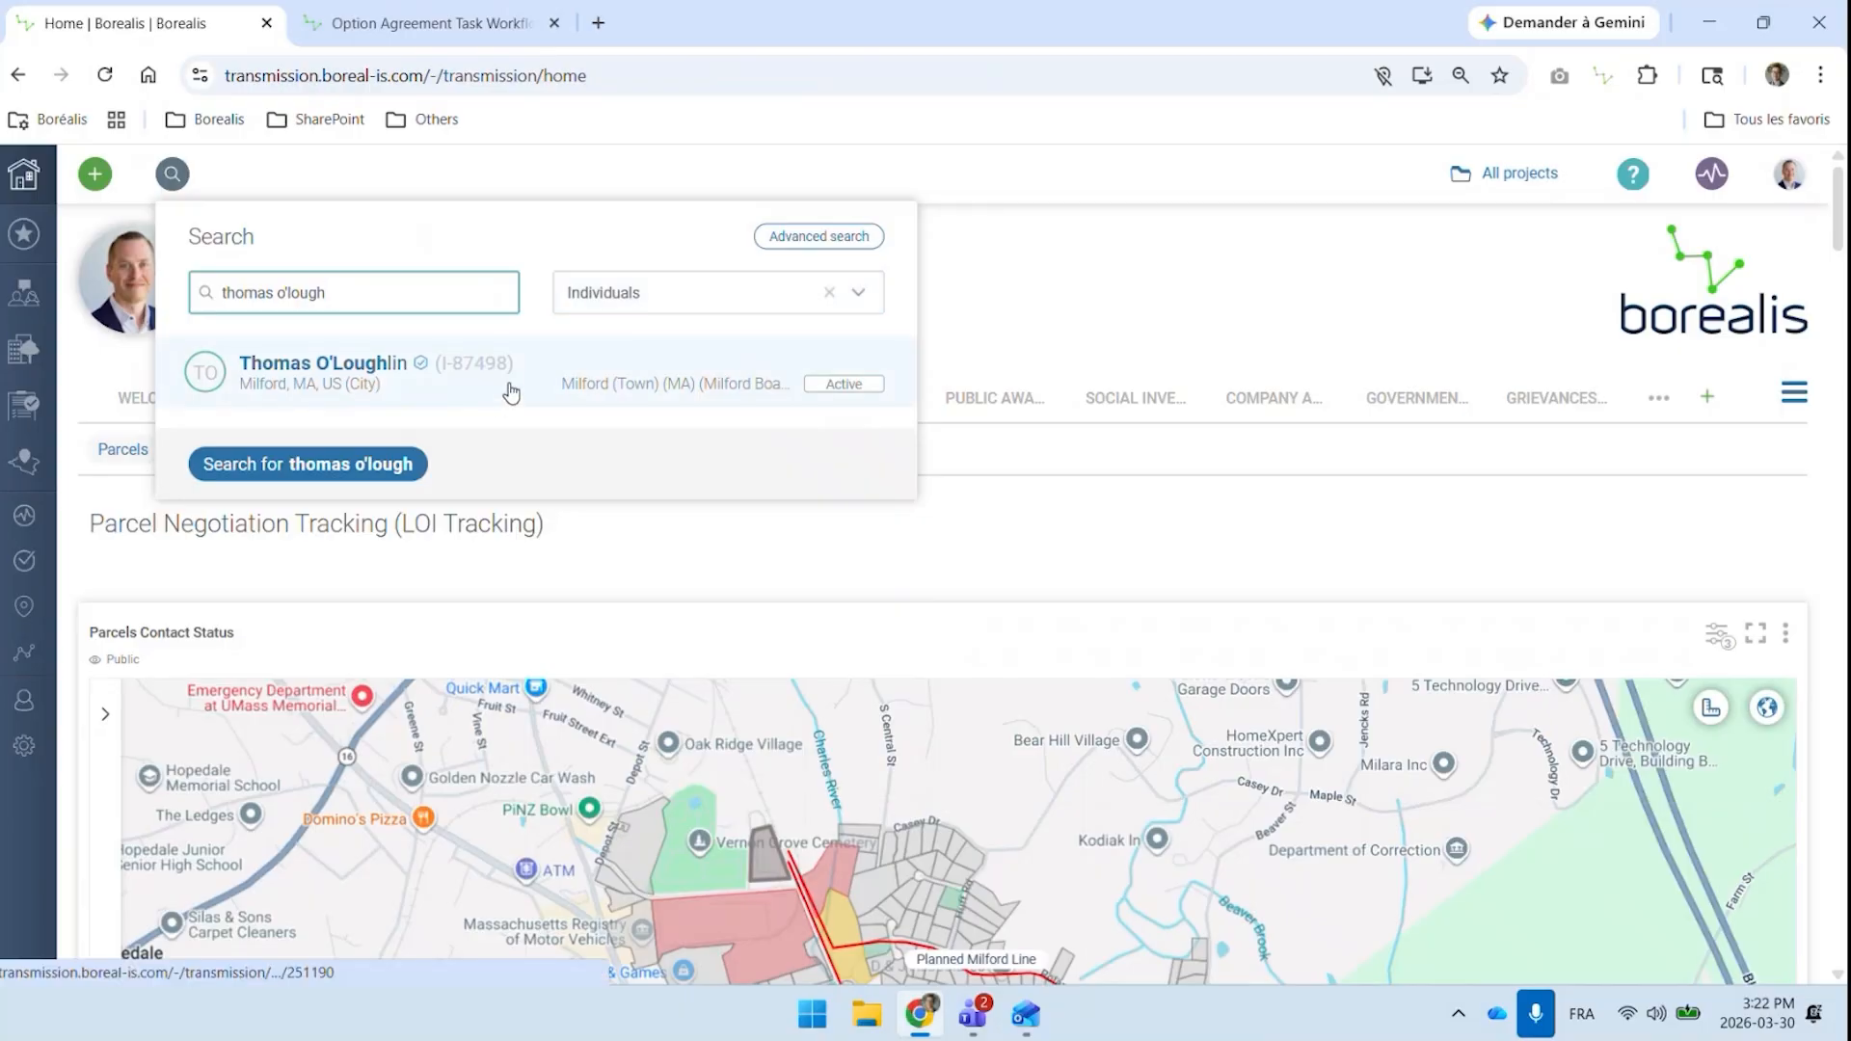
left_click(341, 367)
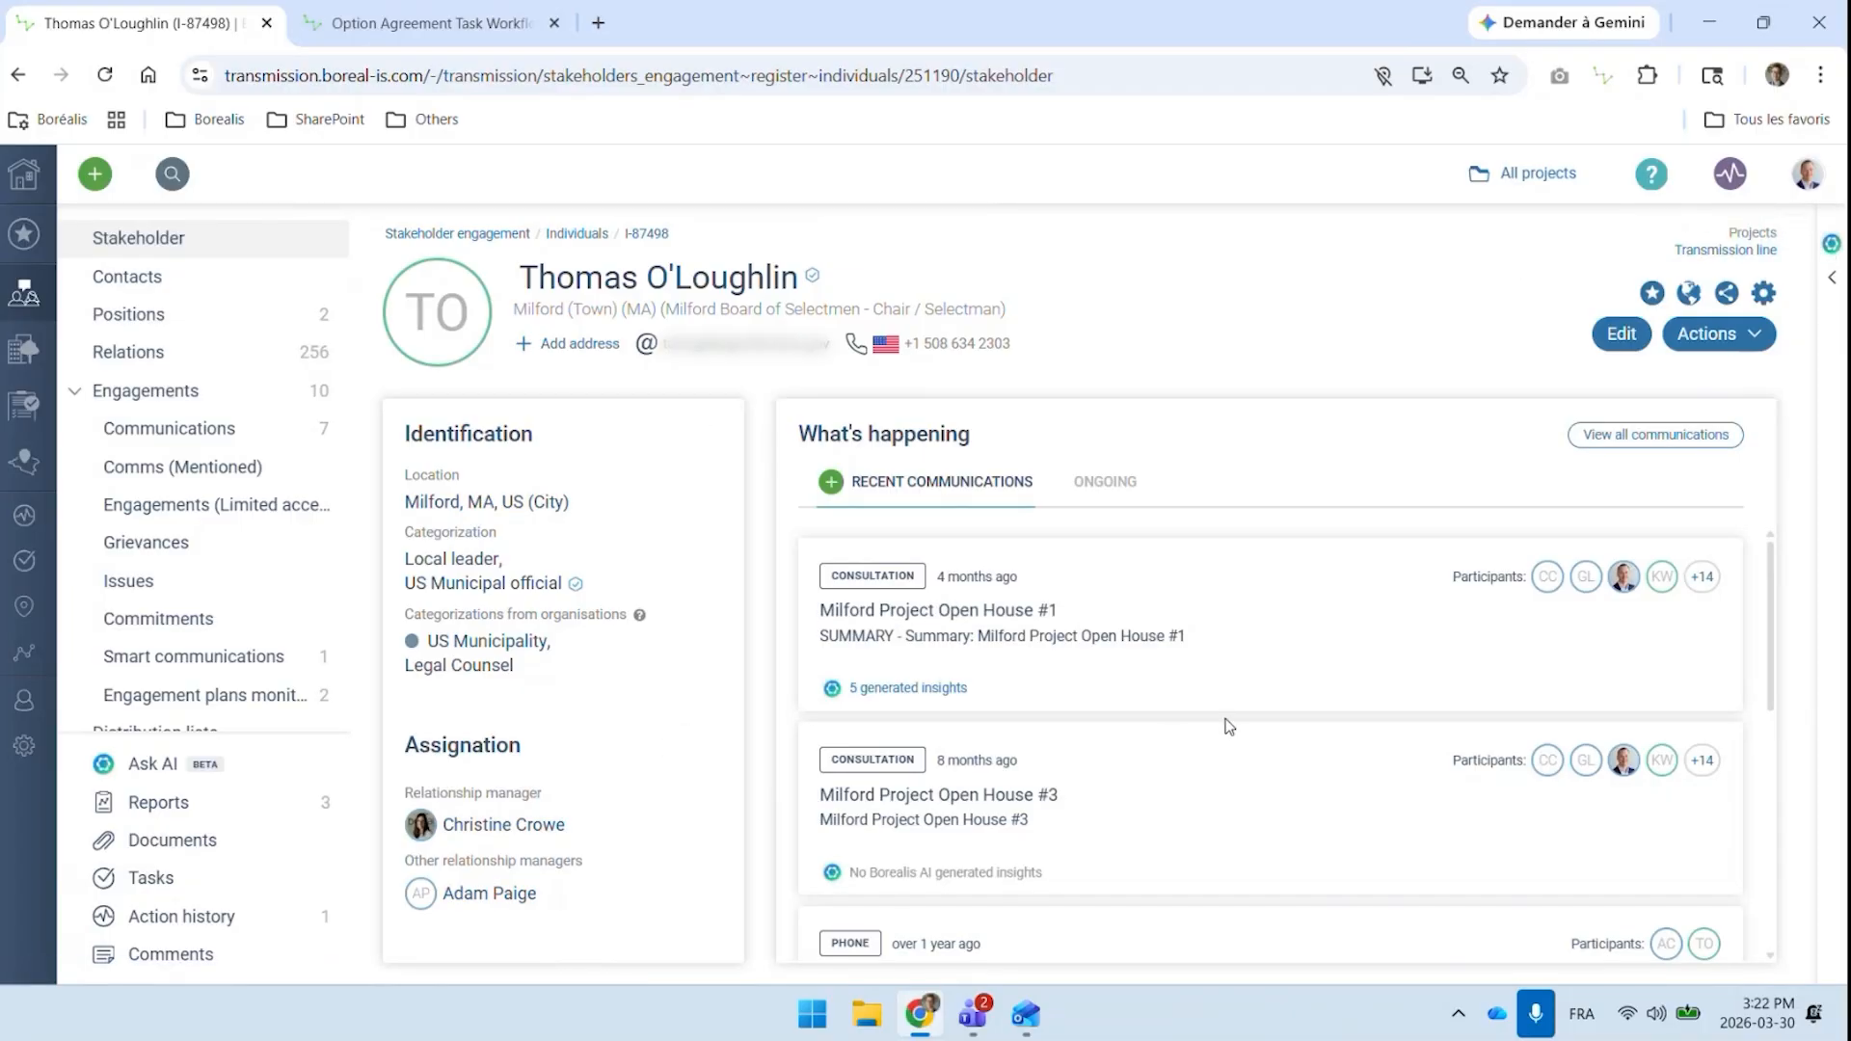
Read through the recent communications on the stakeholder's overview
scroll(1208, 637, "down", 1)
scroll(1208, 636, "down", 7)
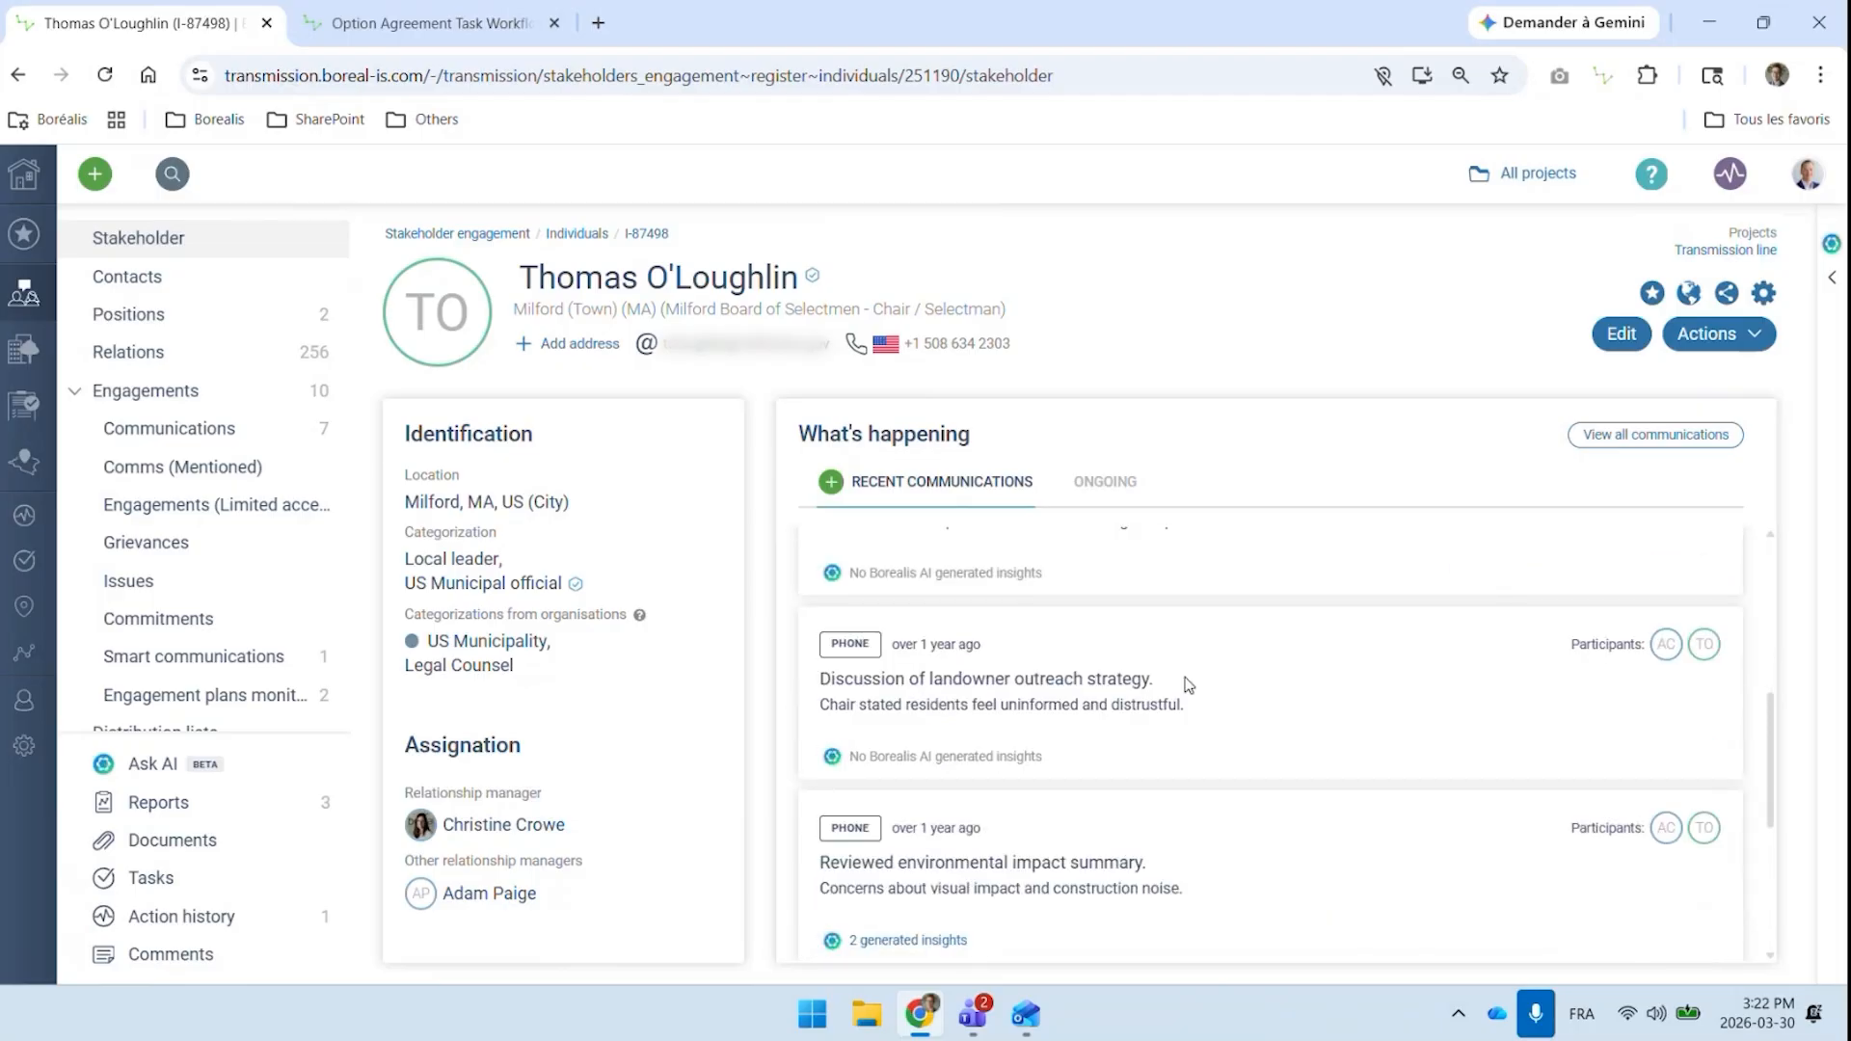
scroll(1188, 684, "down", 2)
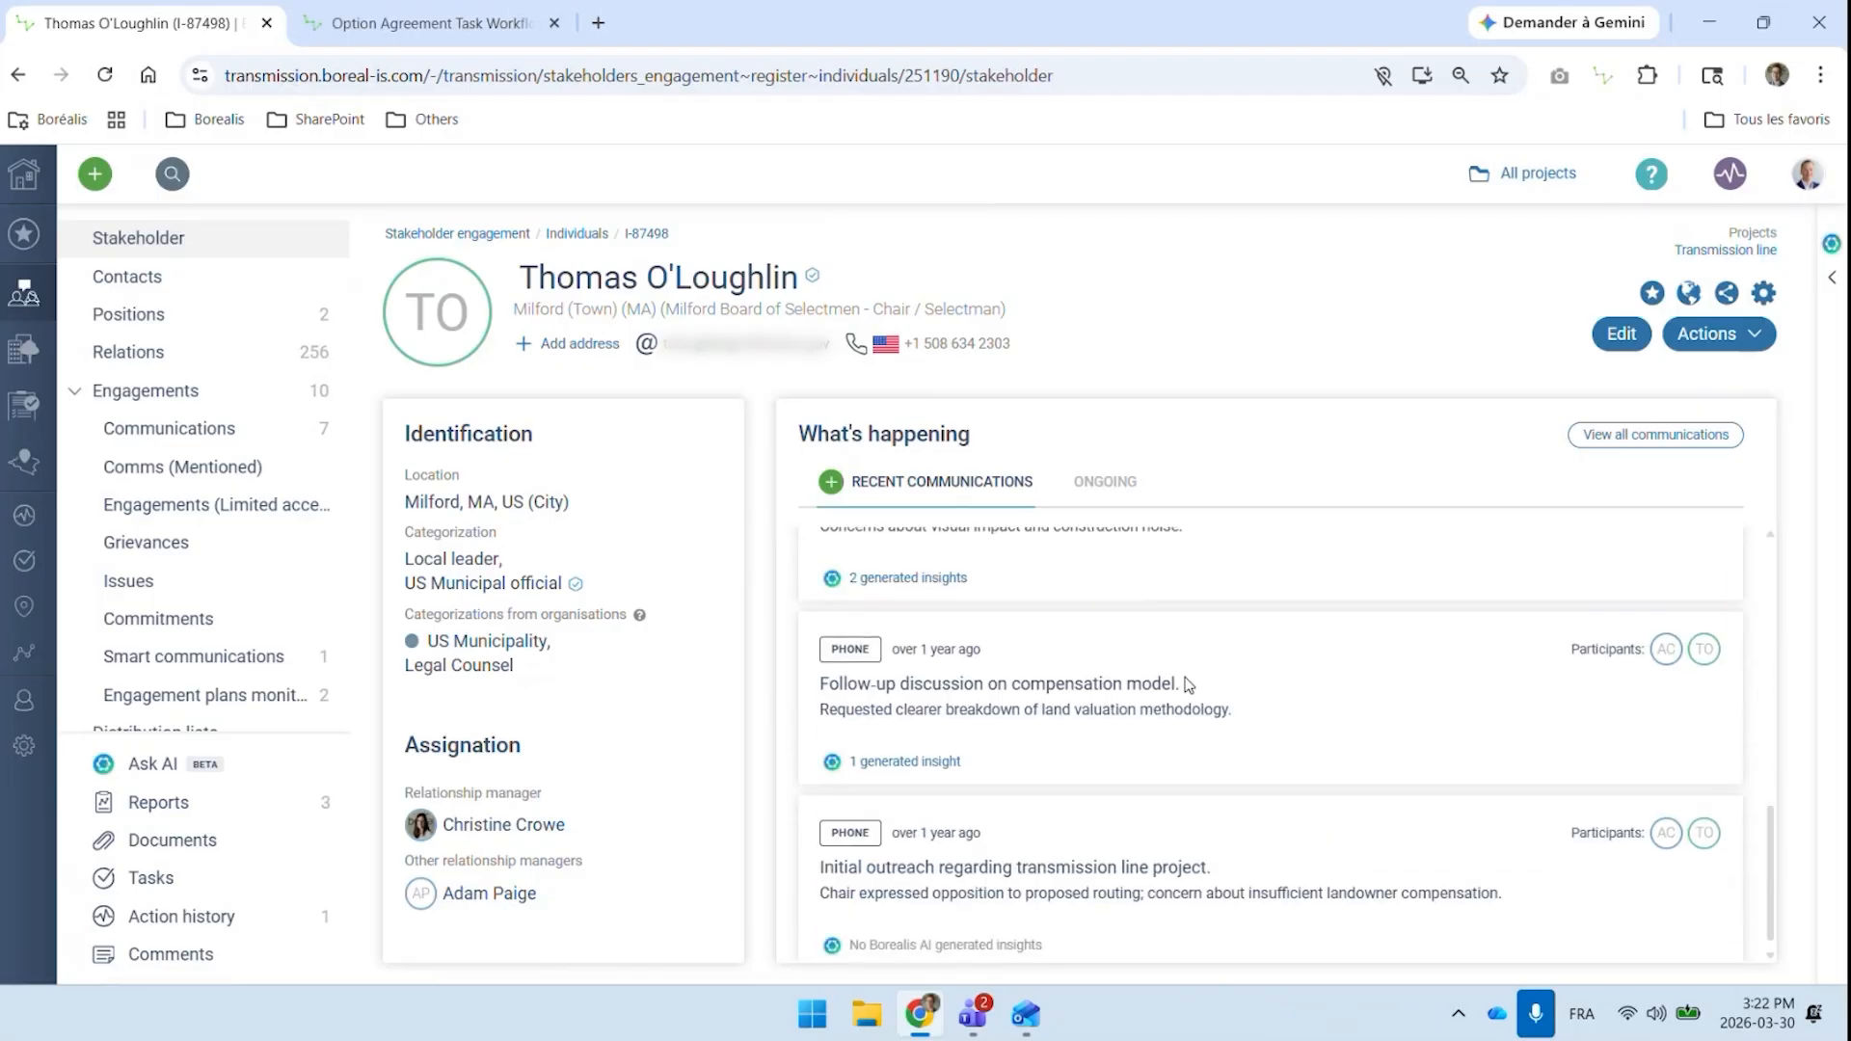
scroll(1188, 684, "down", 1)
scroll(1186, 685, "up", 10)
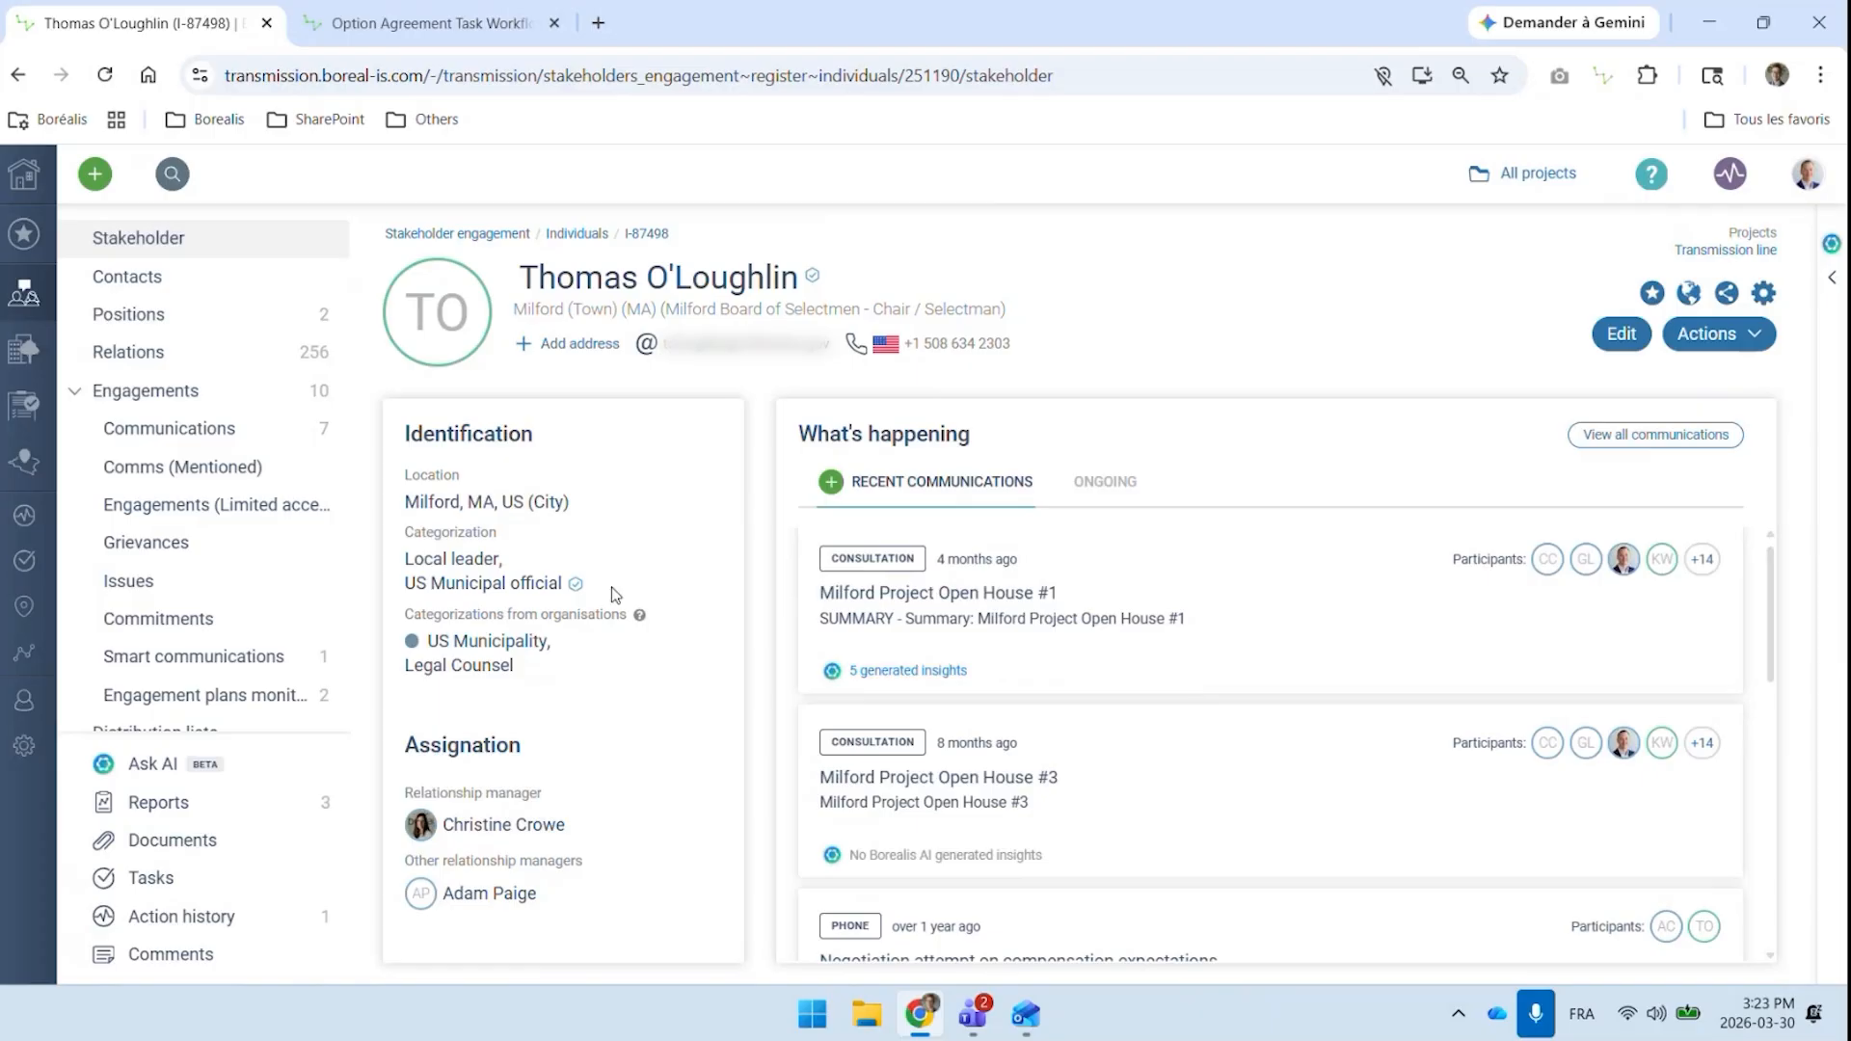
Check the stakeholder's positions in organisations and their contact information
left_click(151, 317)
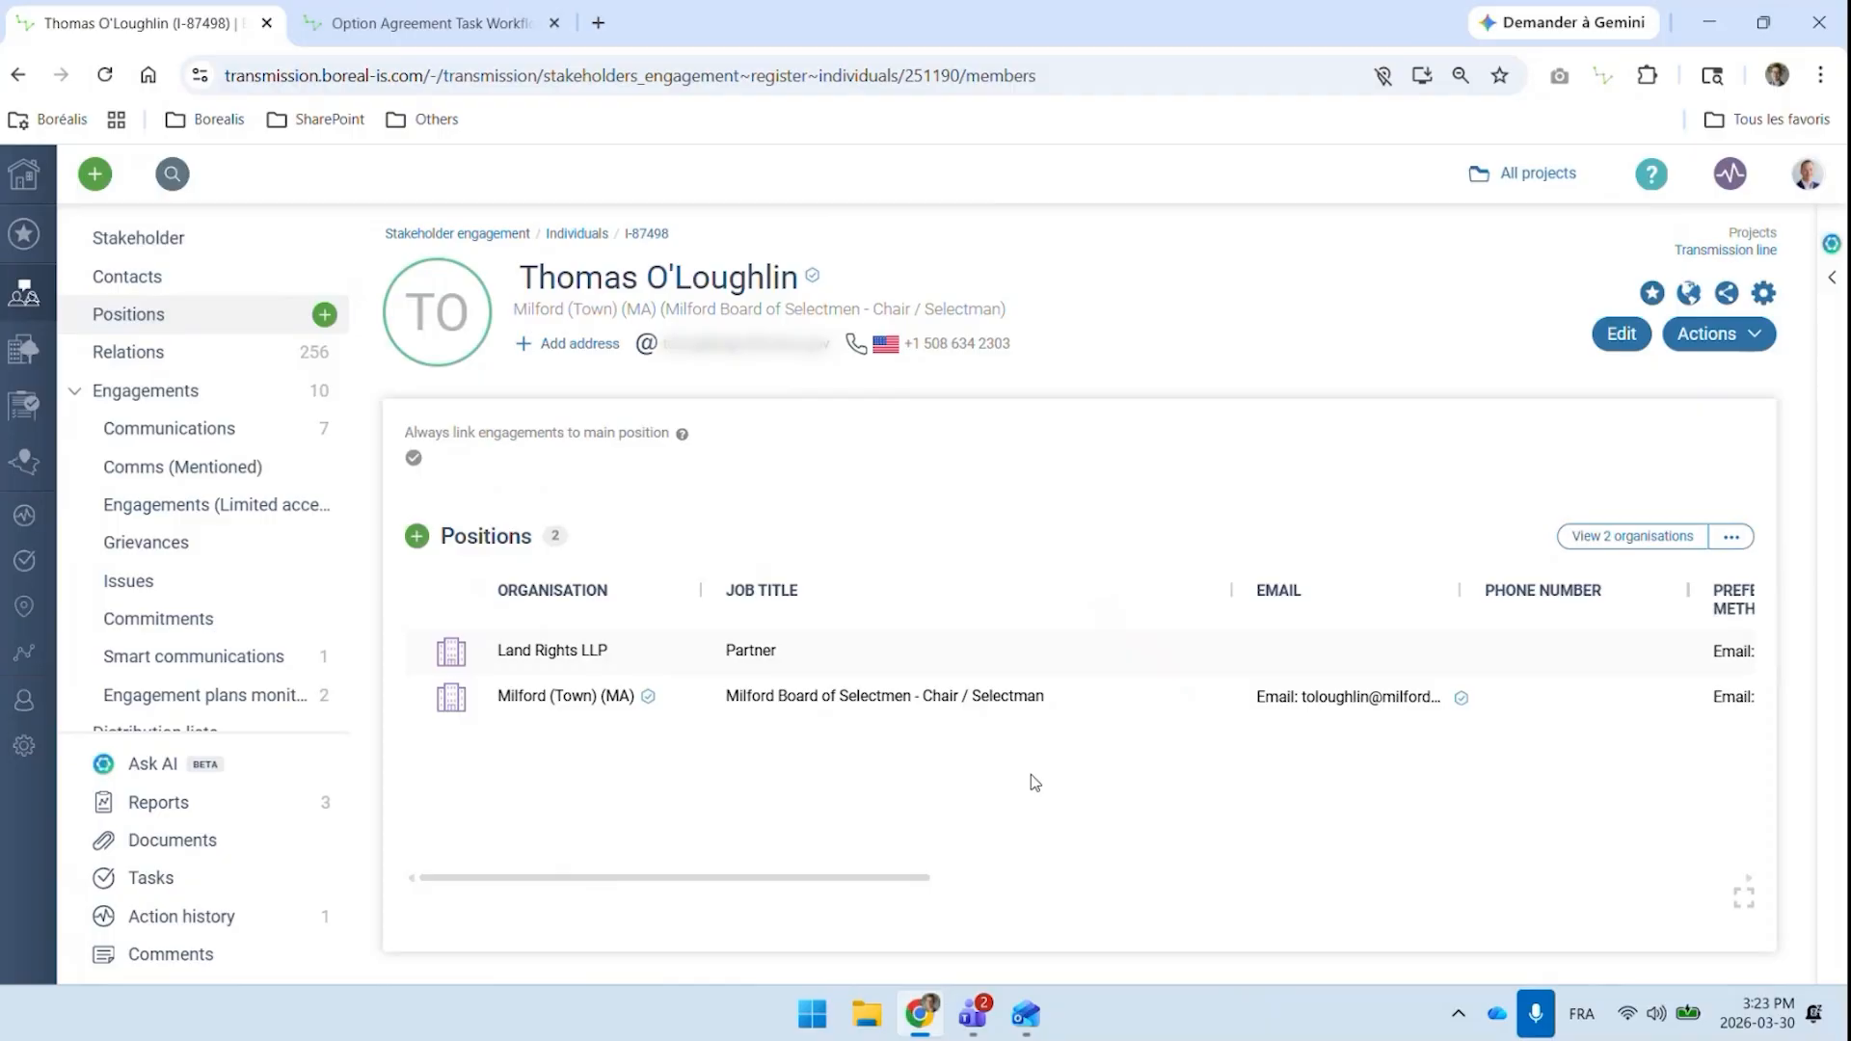
mouse_move(649, 704)
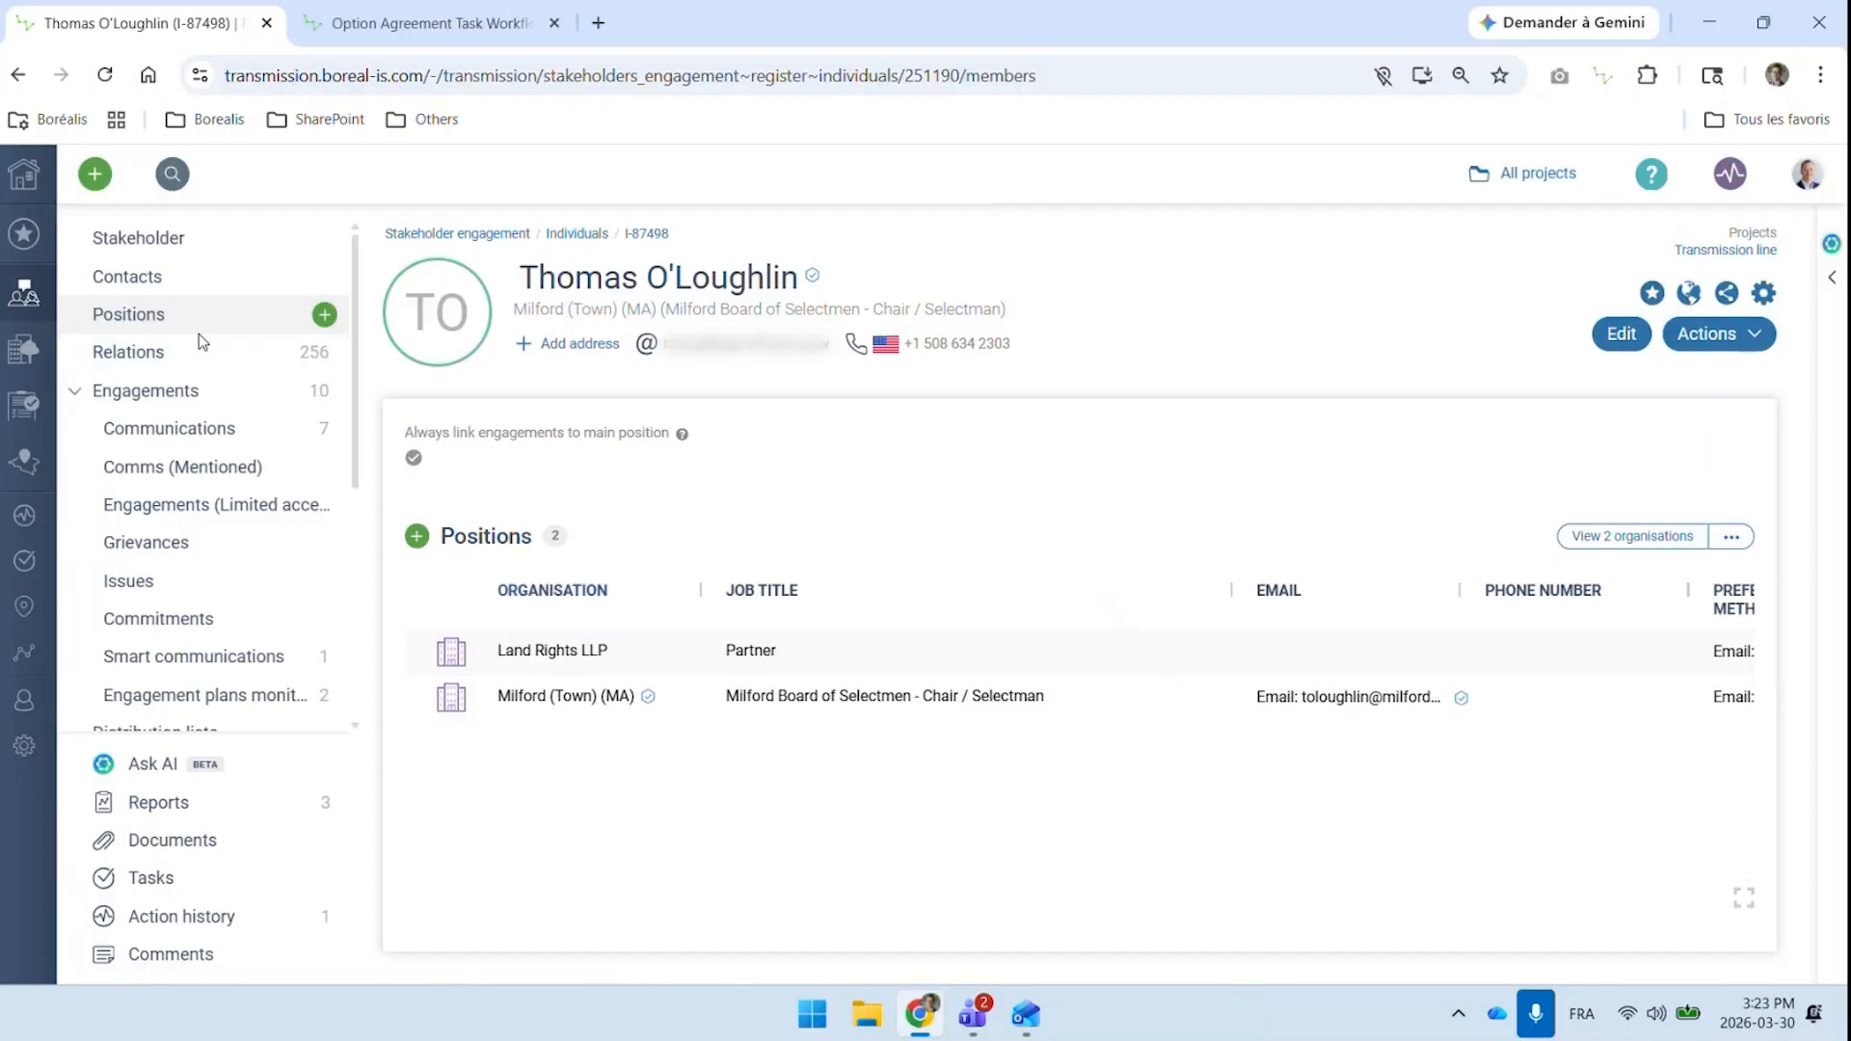
left_click(164, 277)
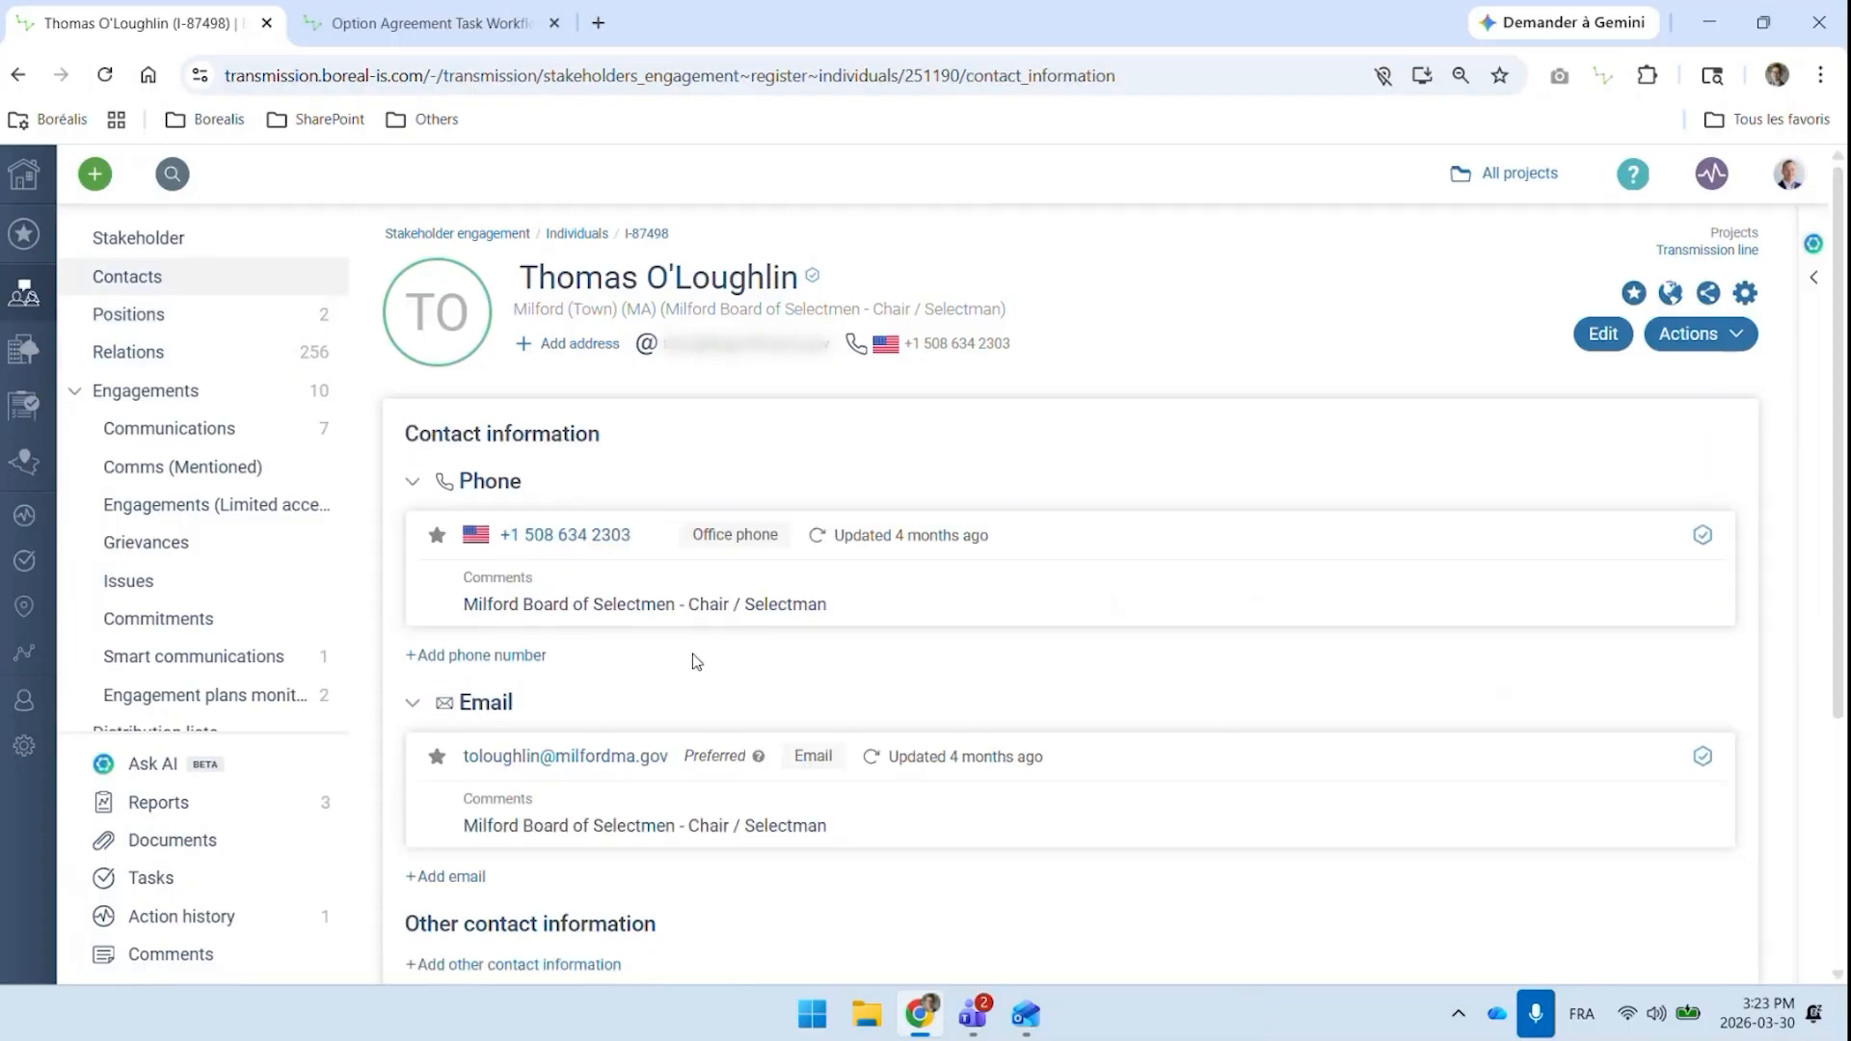
scroll(690, 694, "down", 2)
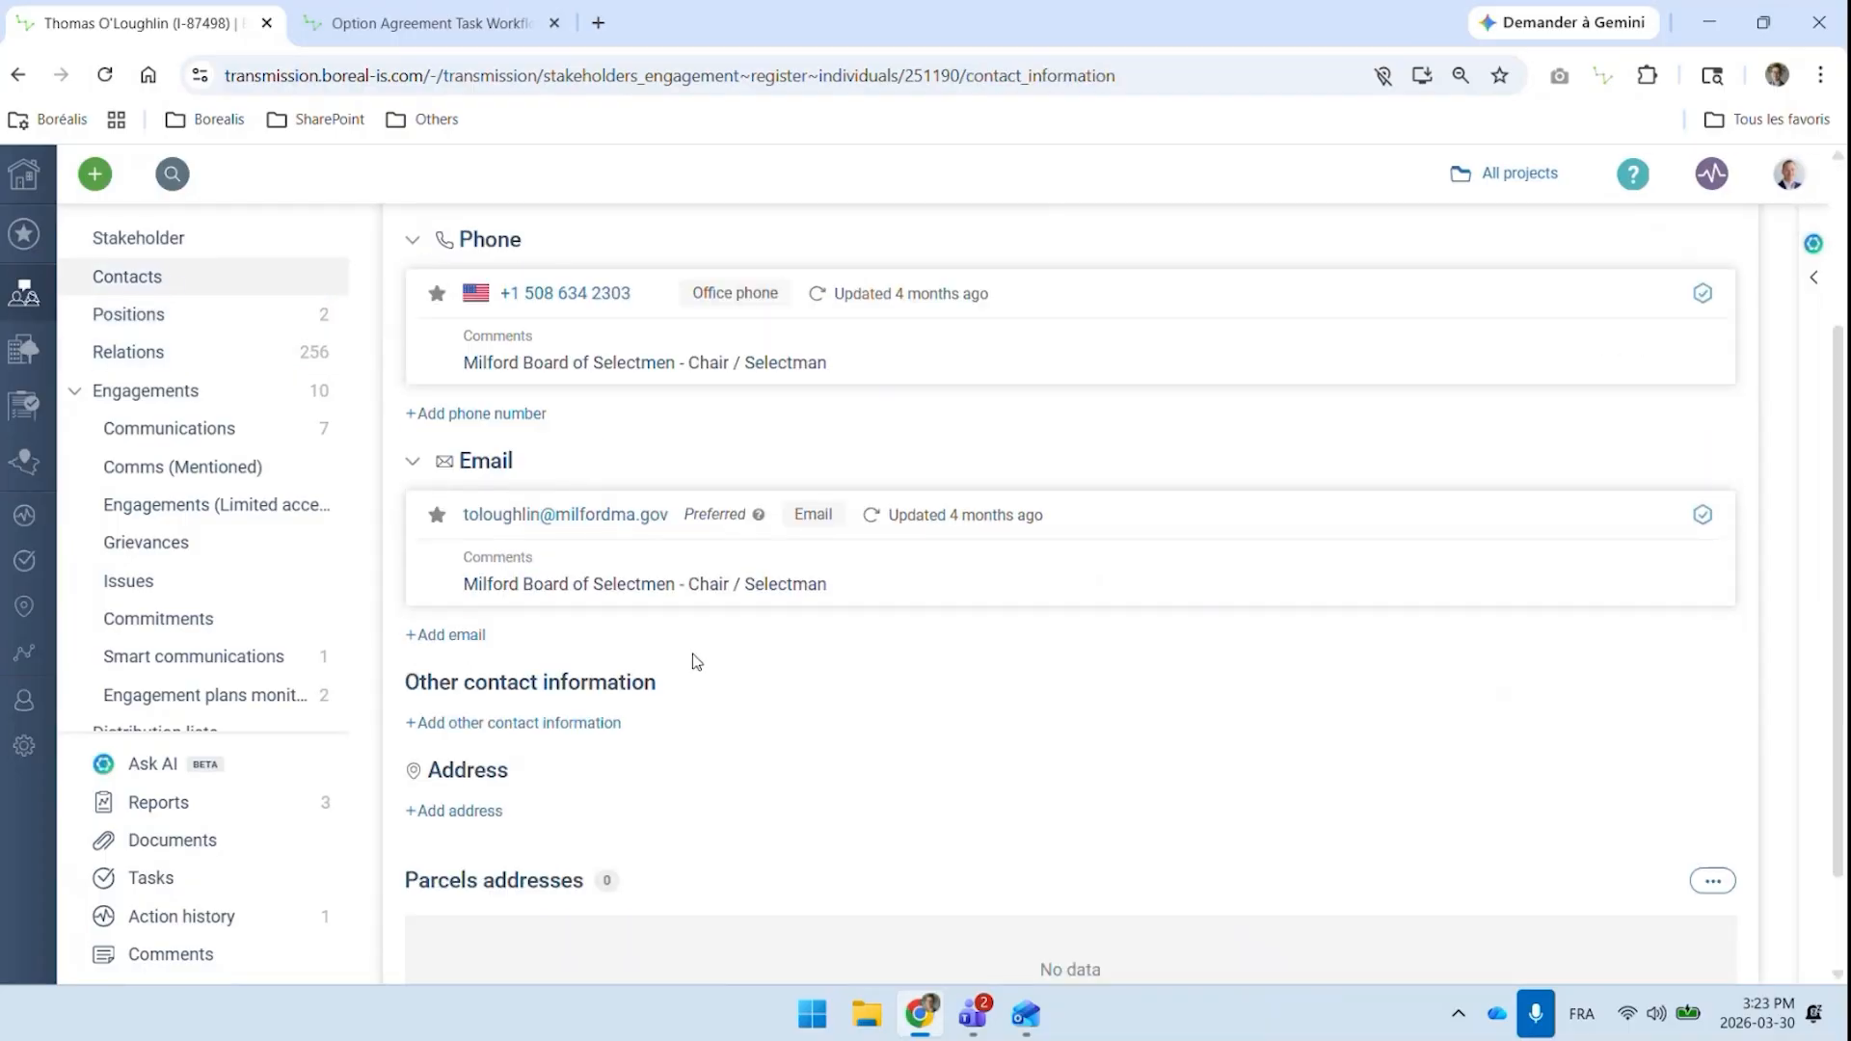
Ask Borealis AI to summarize the key points from the stakeholder's communications
left_click(189, 429)
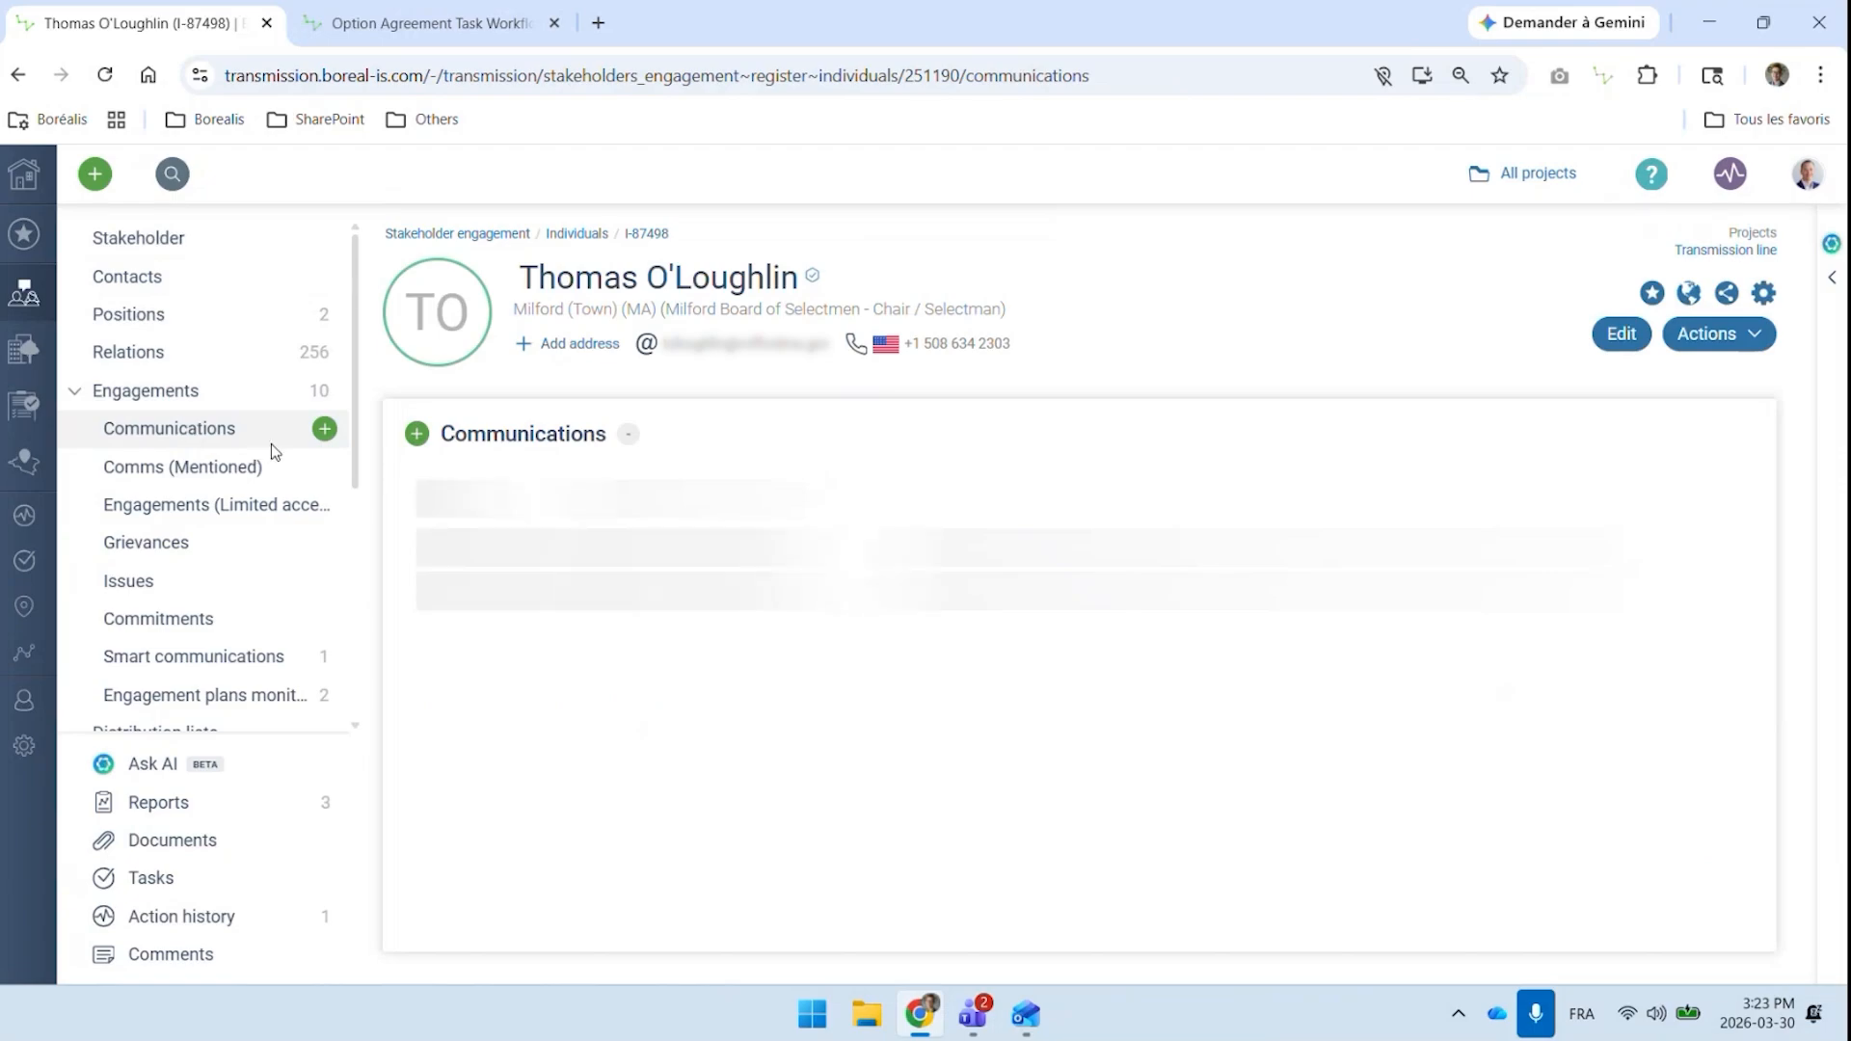
left_click(1608, 434)
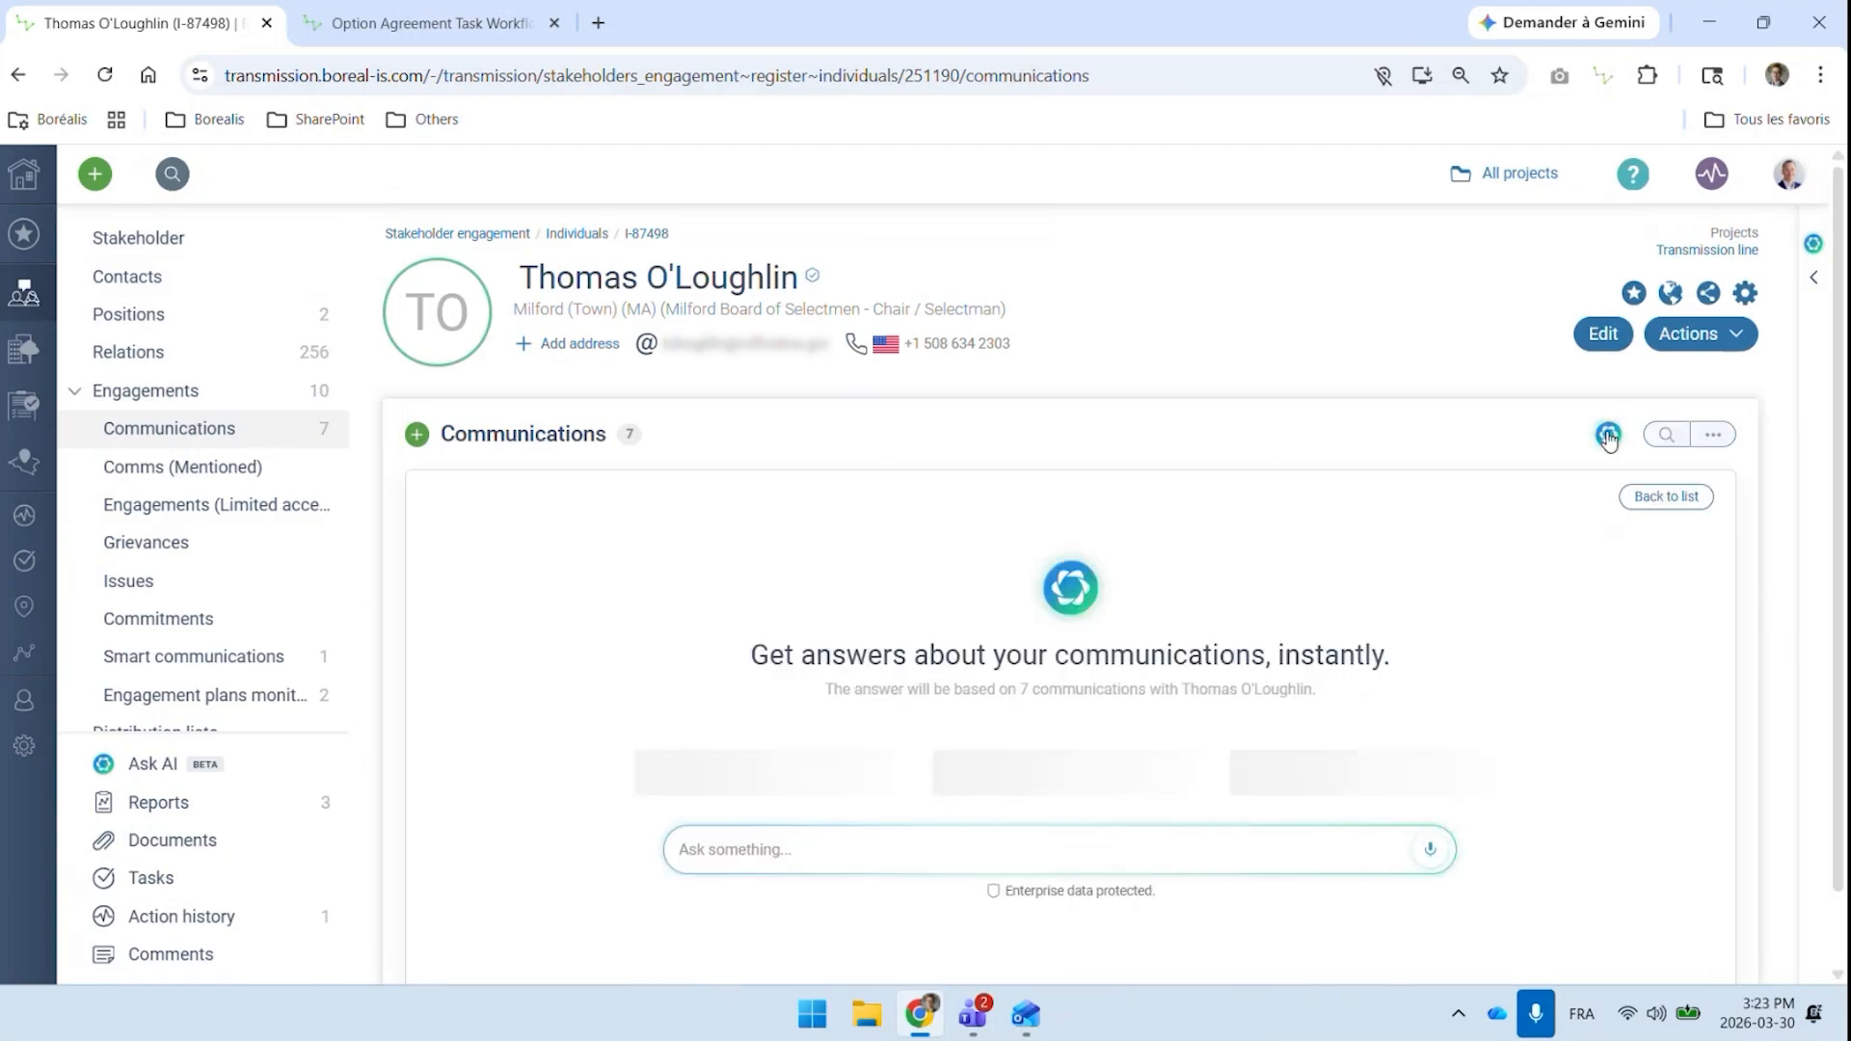
left_click(951, 802)
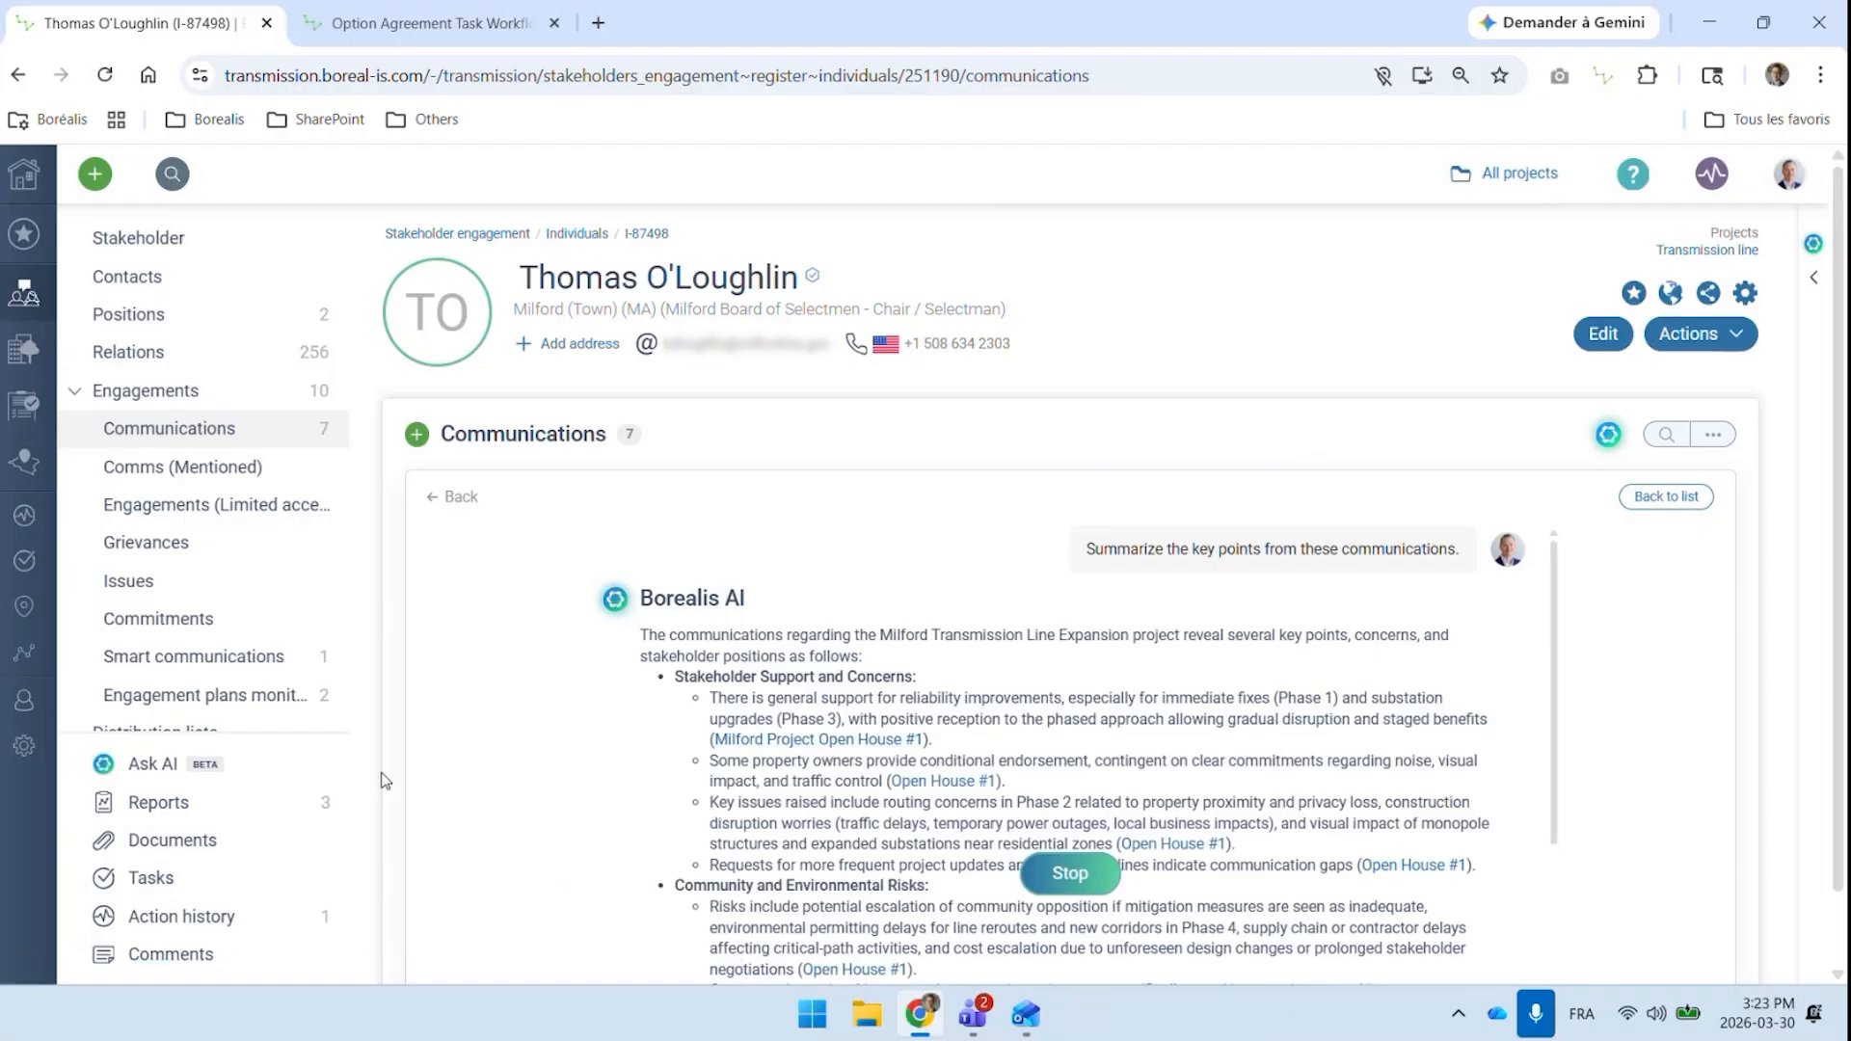
scroll(1200, 583, "down", 2)
scroll(1211, 597, "up", 2)
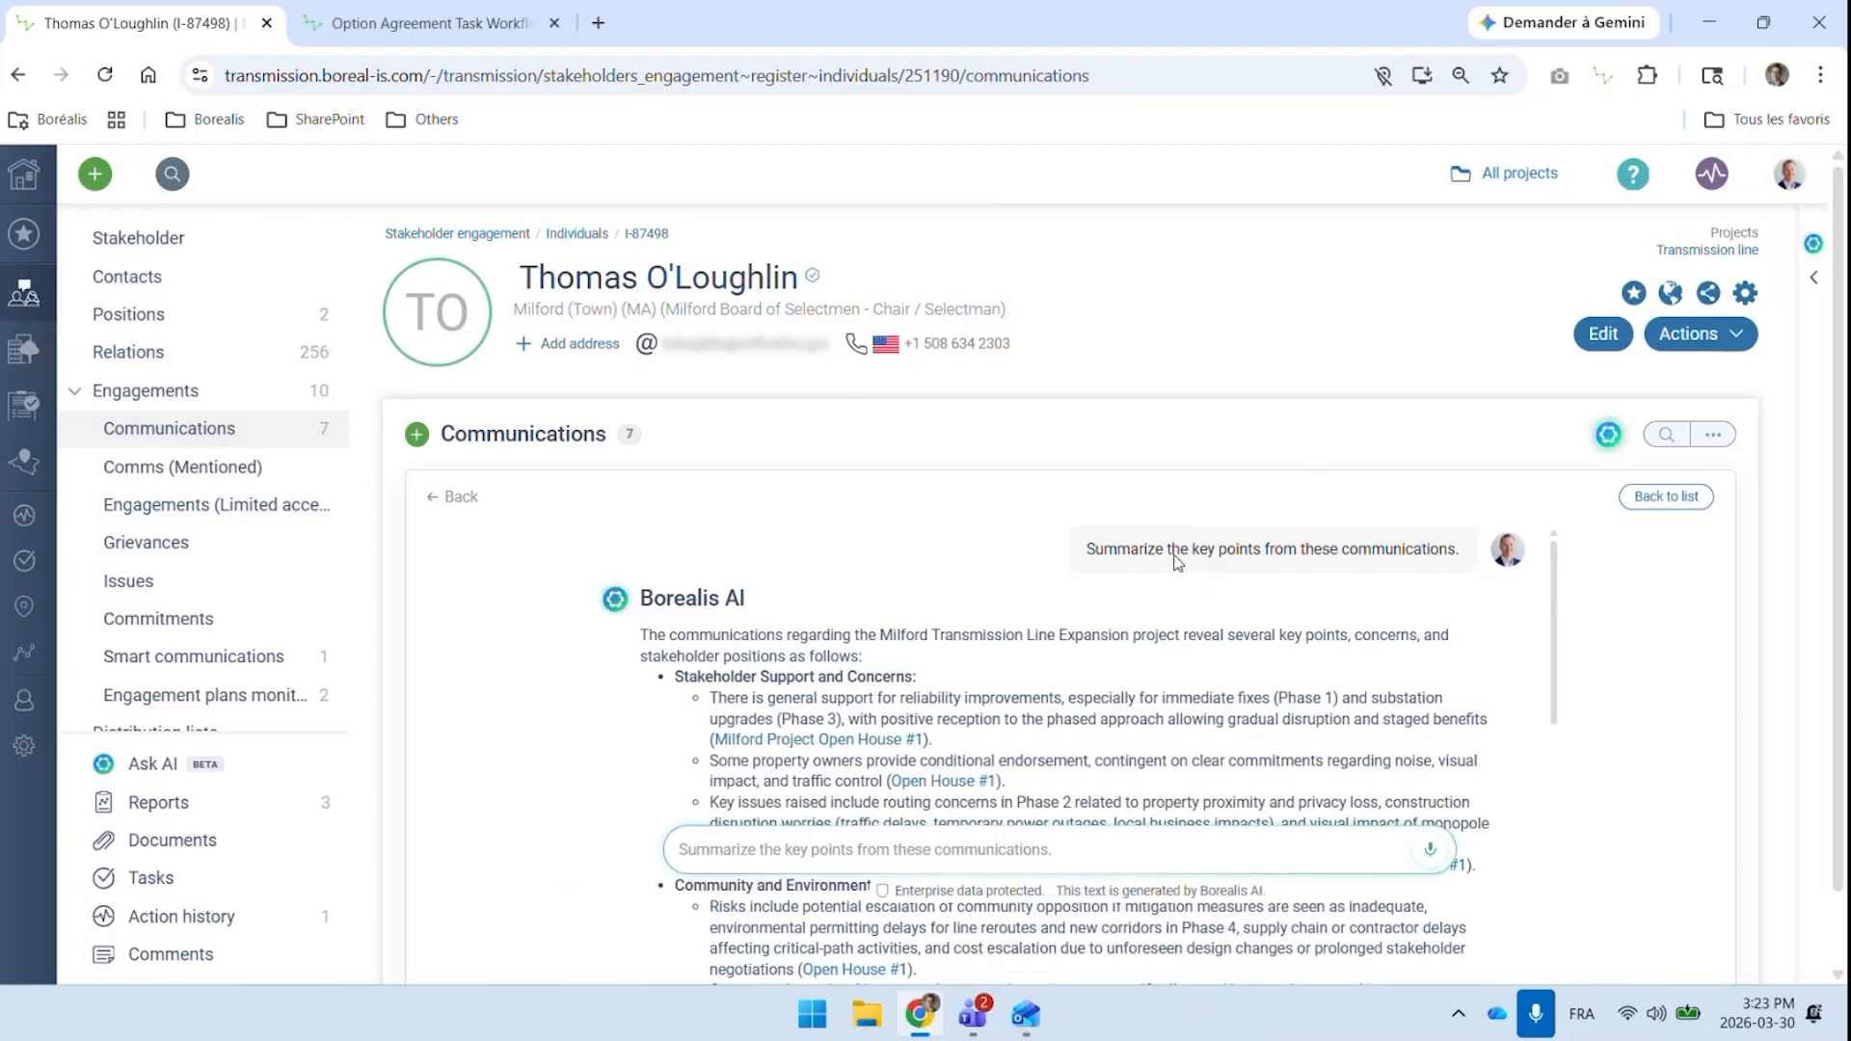
Browse the AI's other suggested prompts without choosing one, then read through the communications summary and its source links
left_click(964, 848)
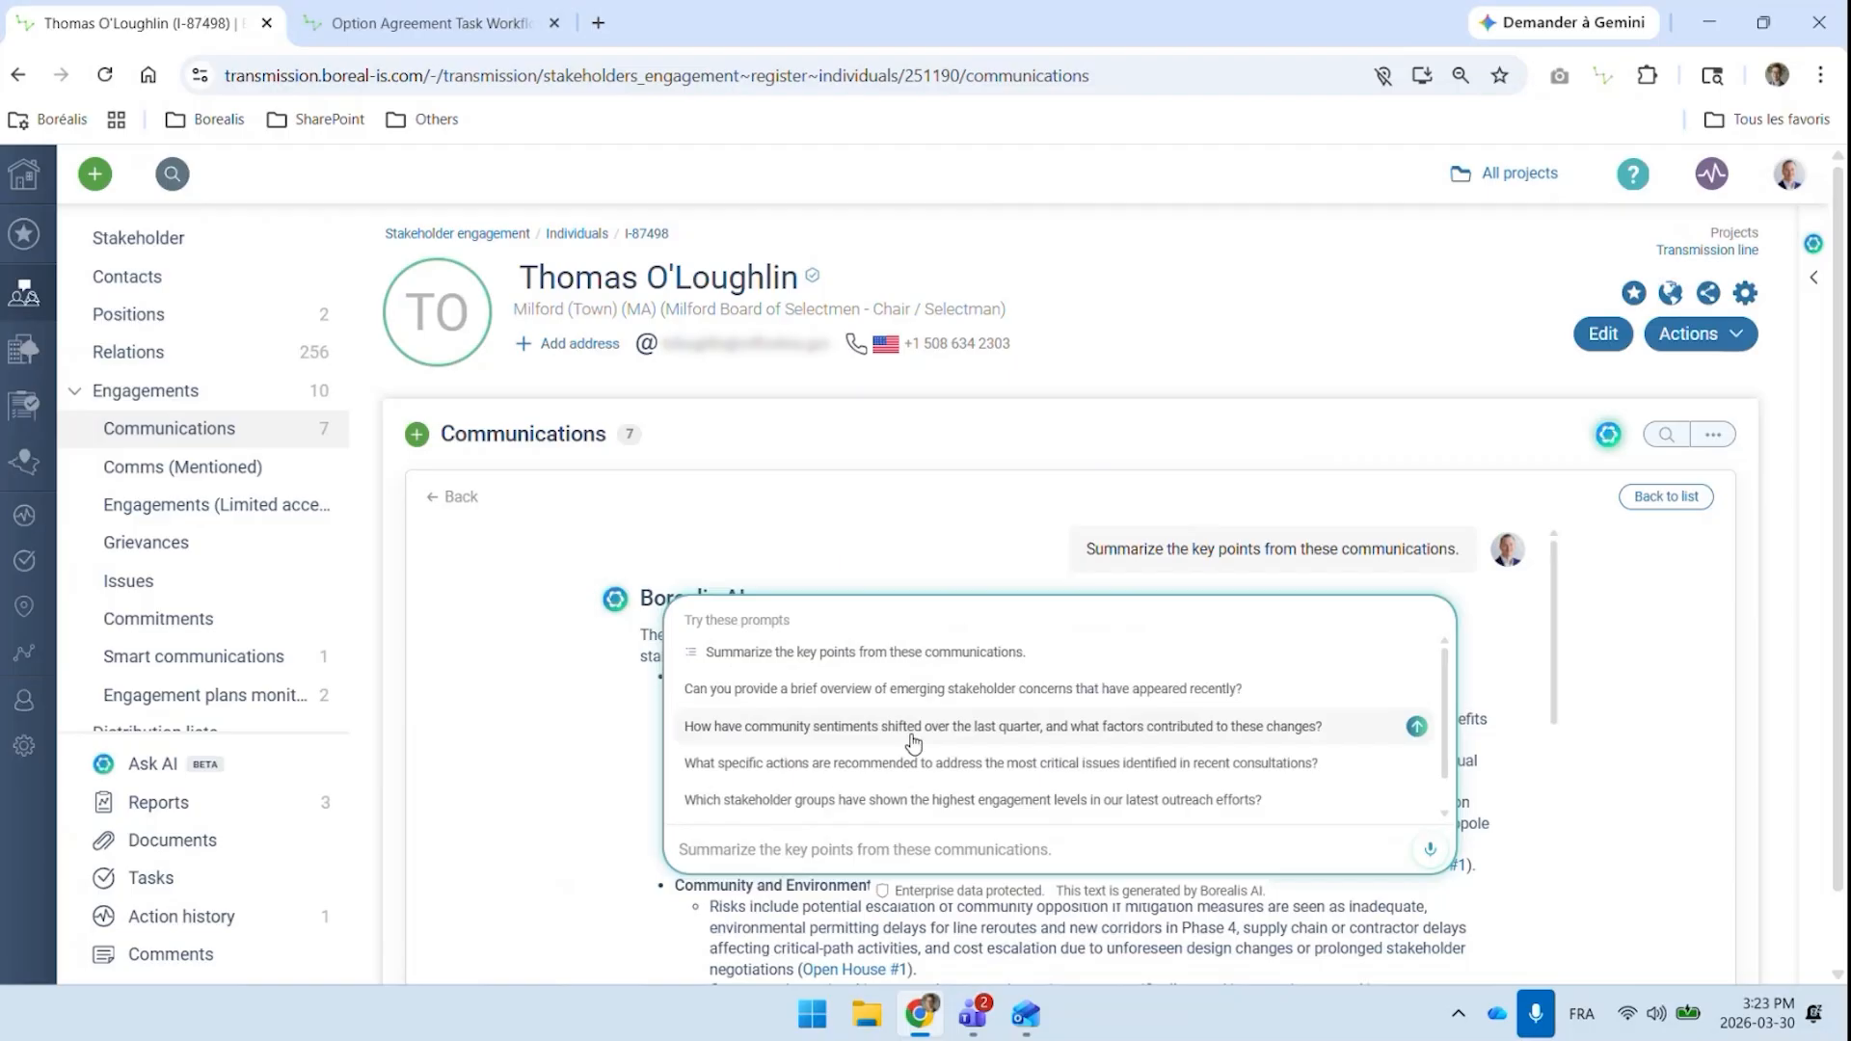
scroll(964, 747, "down", 1)
scroll(987, 741, "up", 1)
left_click(1745, 745)
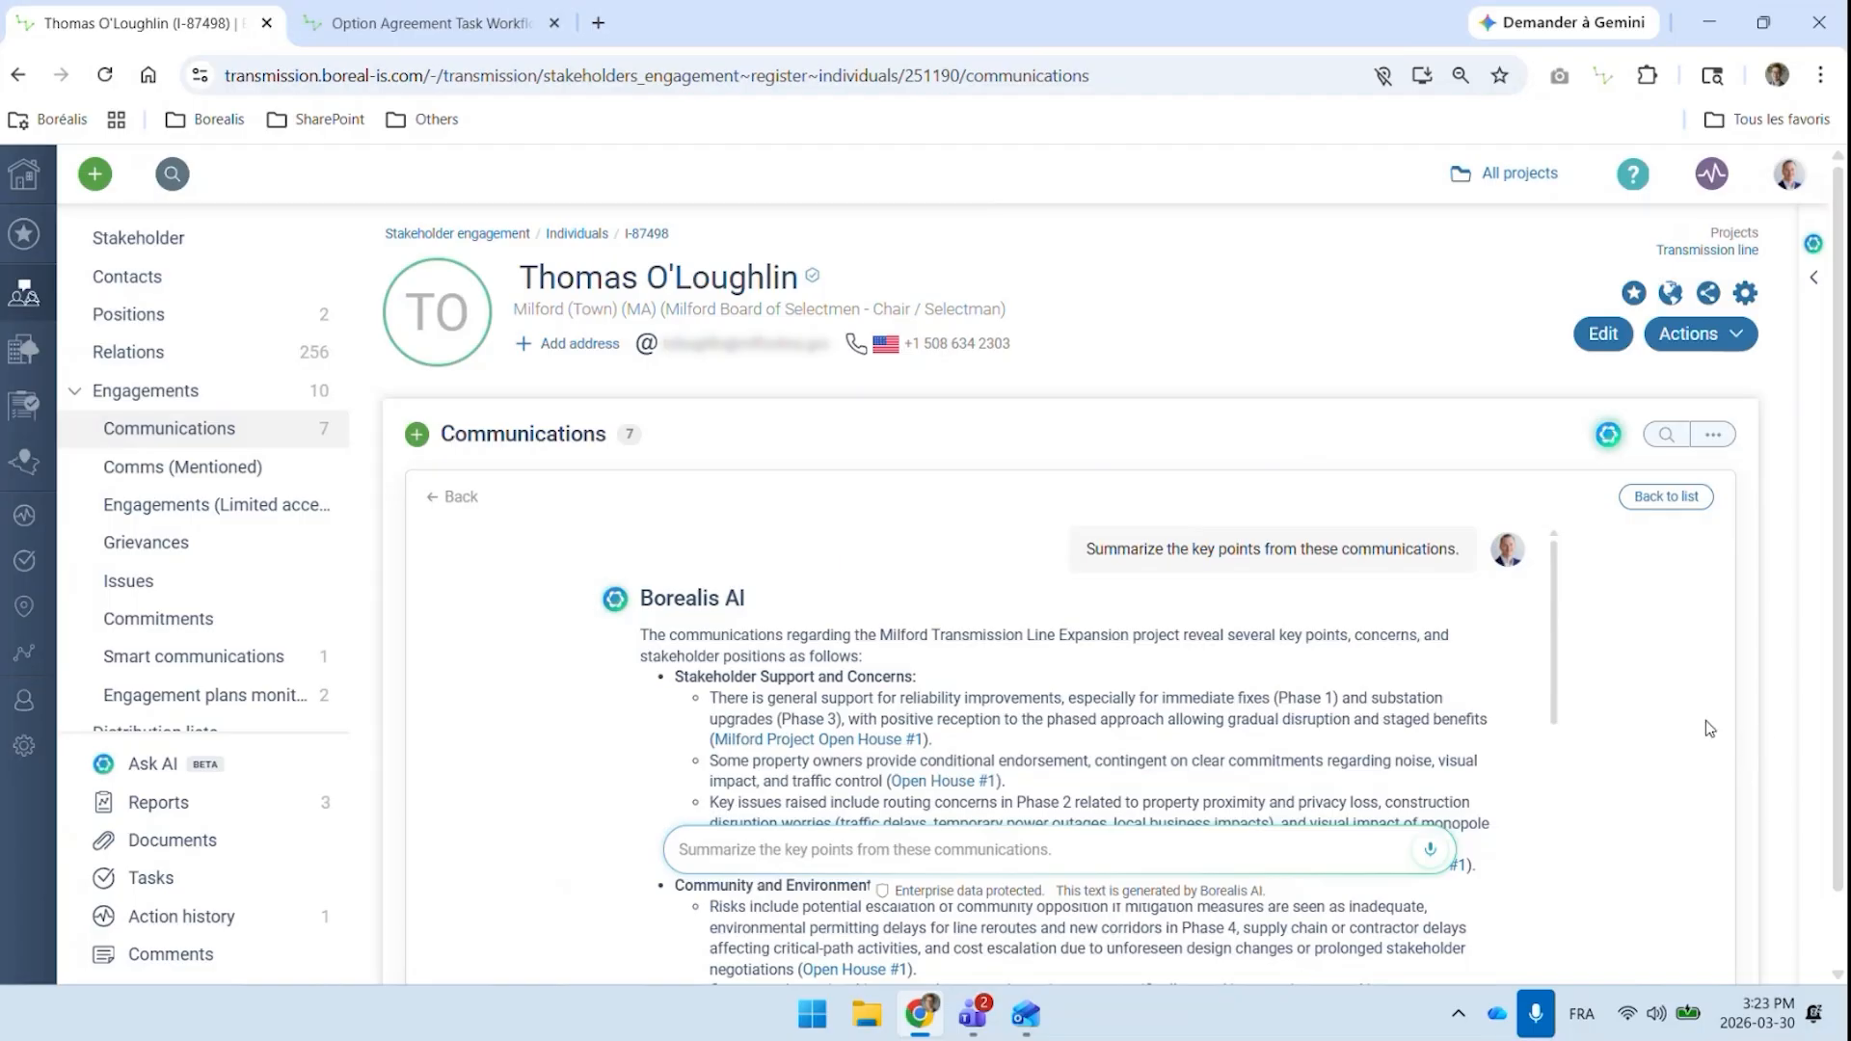
scroll(718, 607, "down", 1)
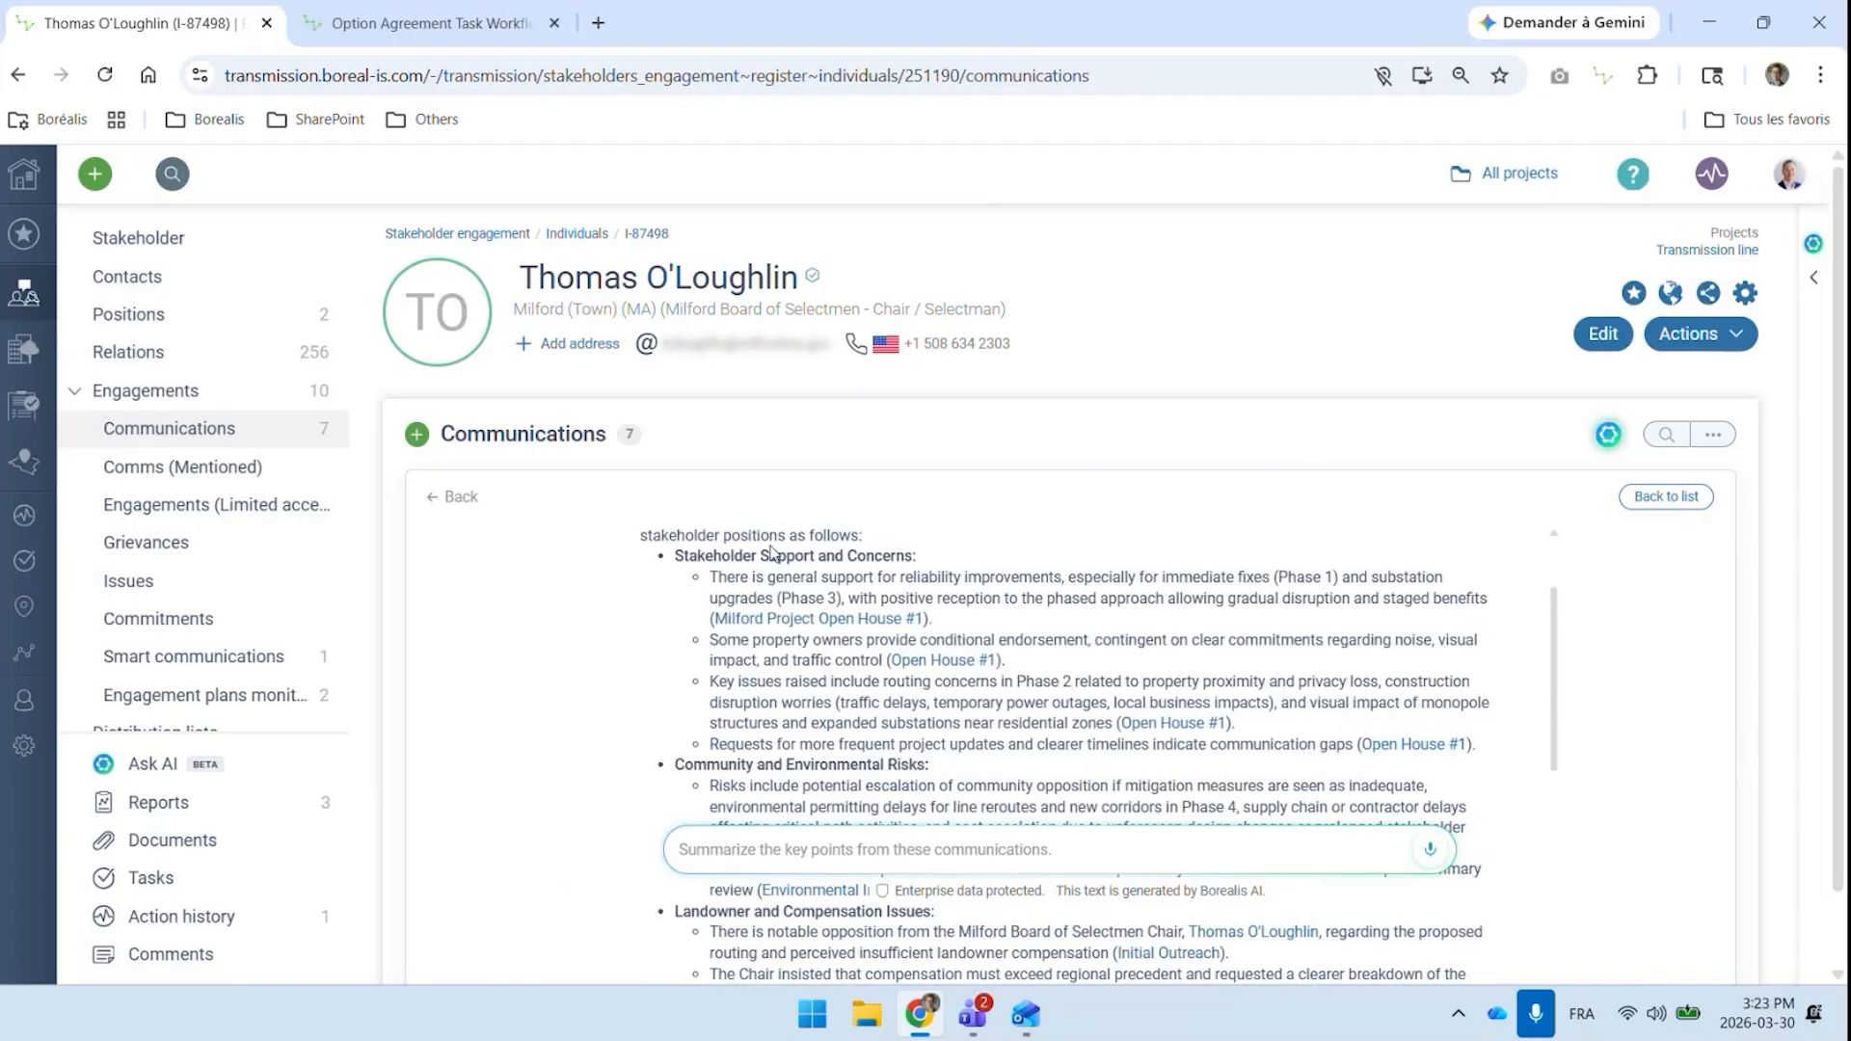
scroll(772, 556, "down", 1)
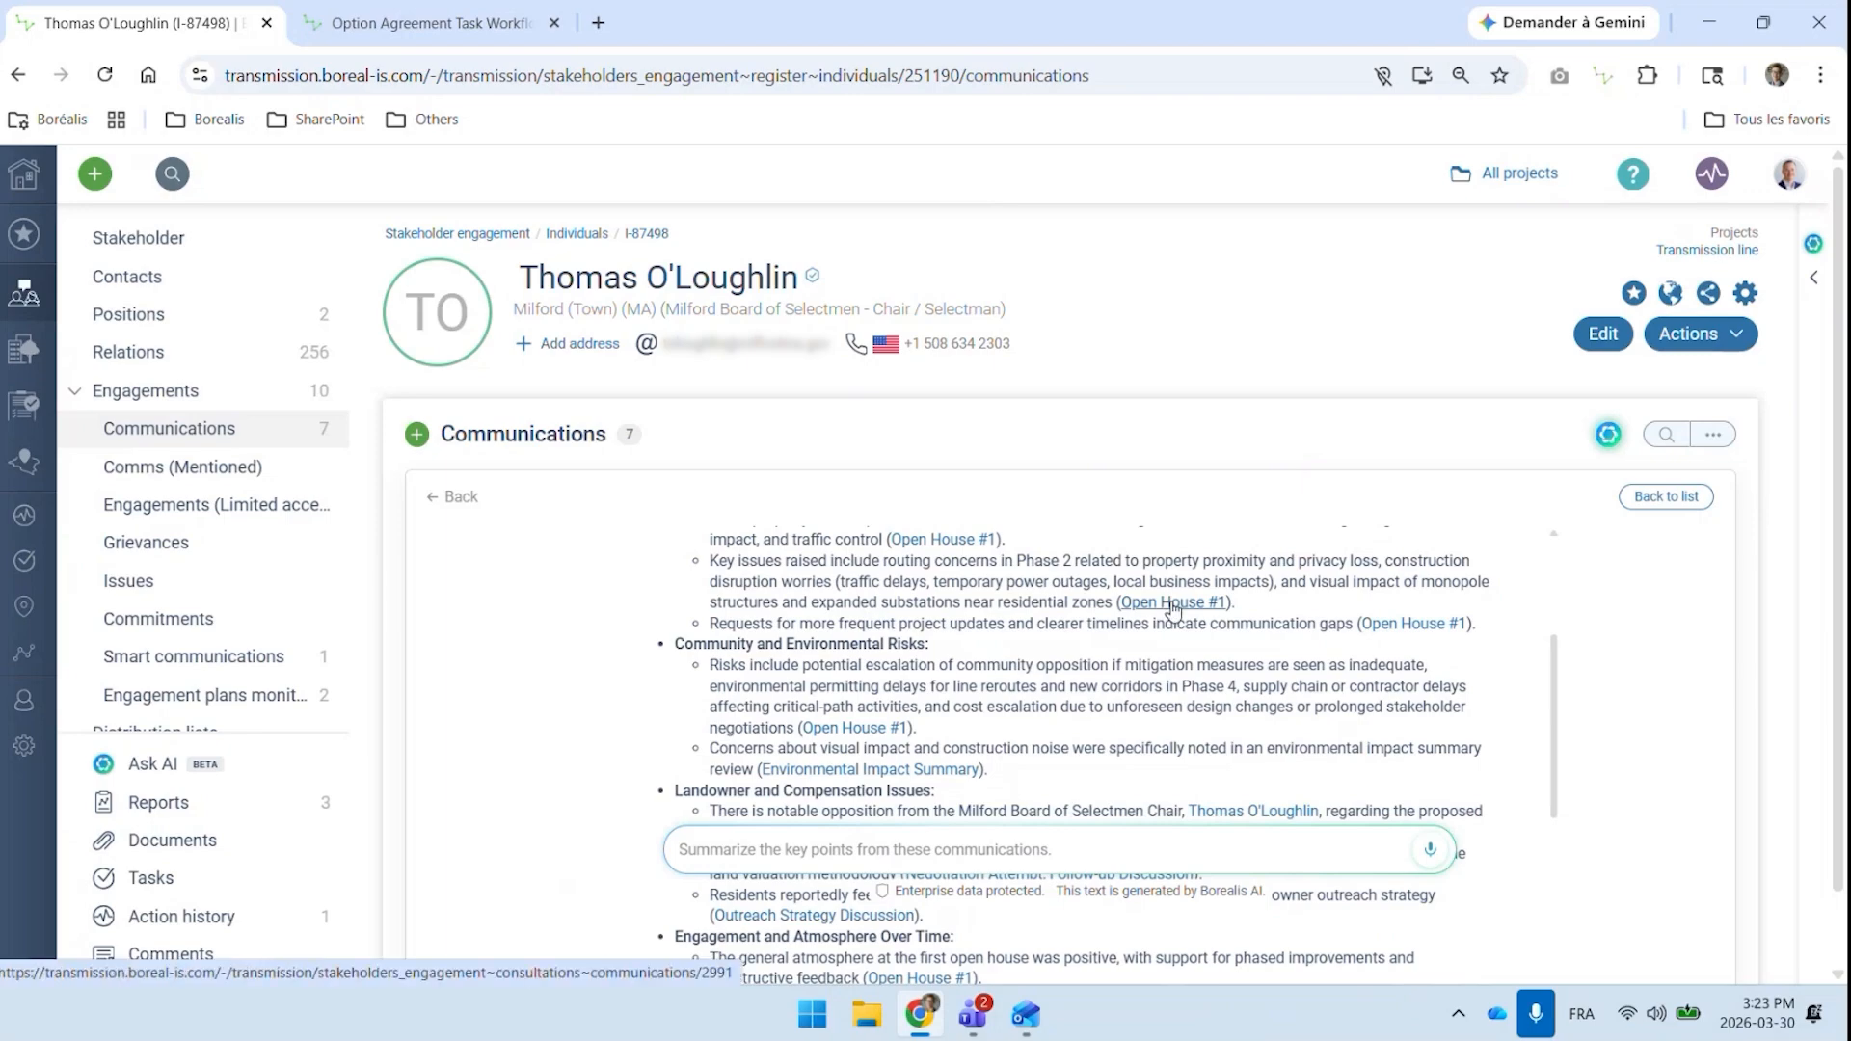
scroll(1115, 700, "down", 1)
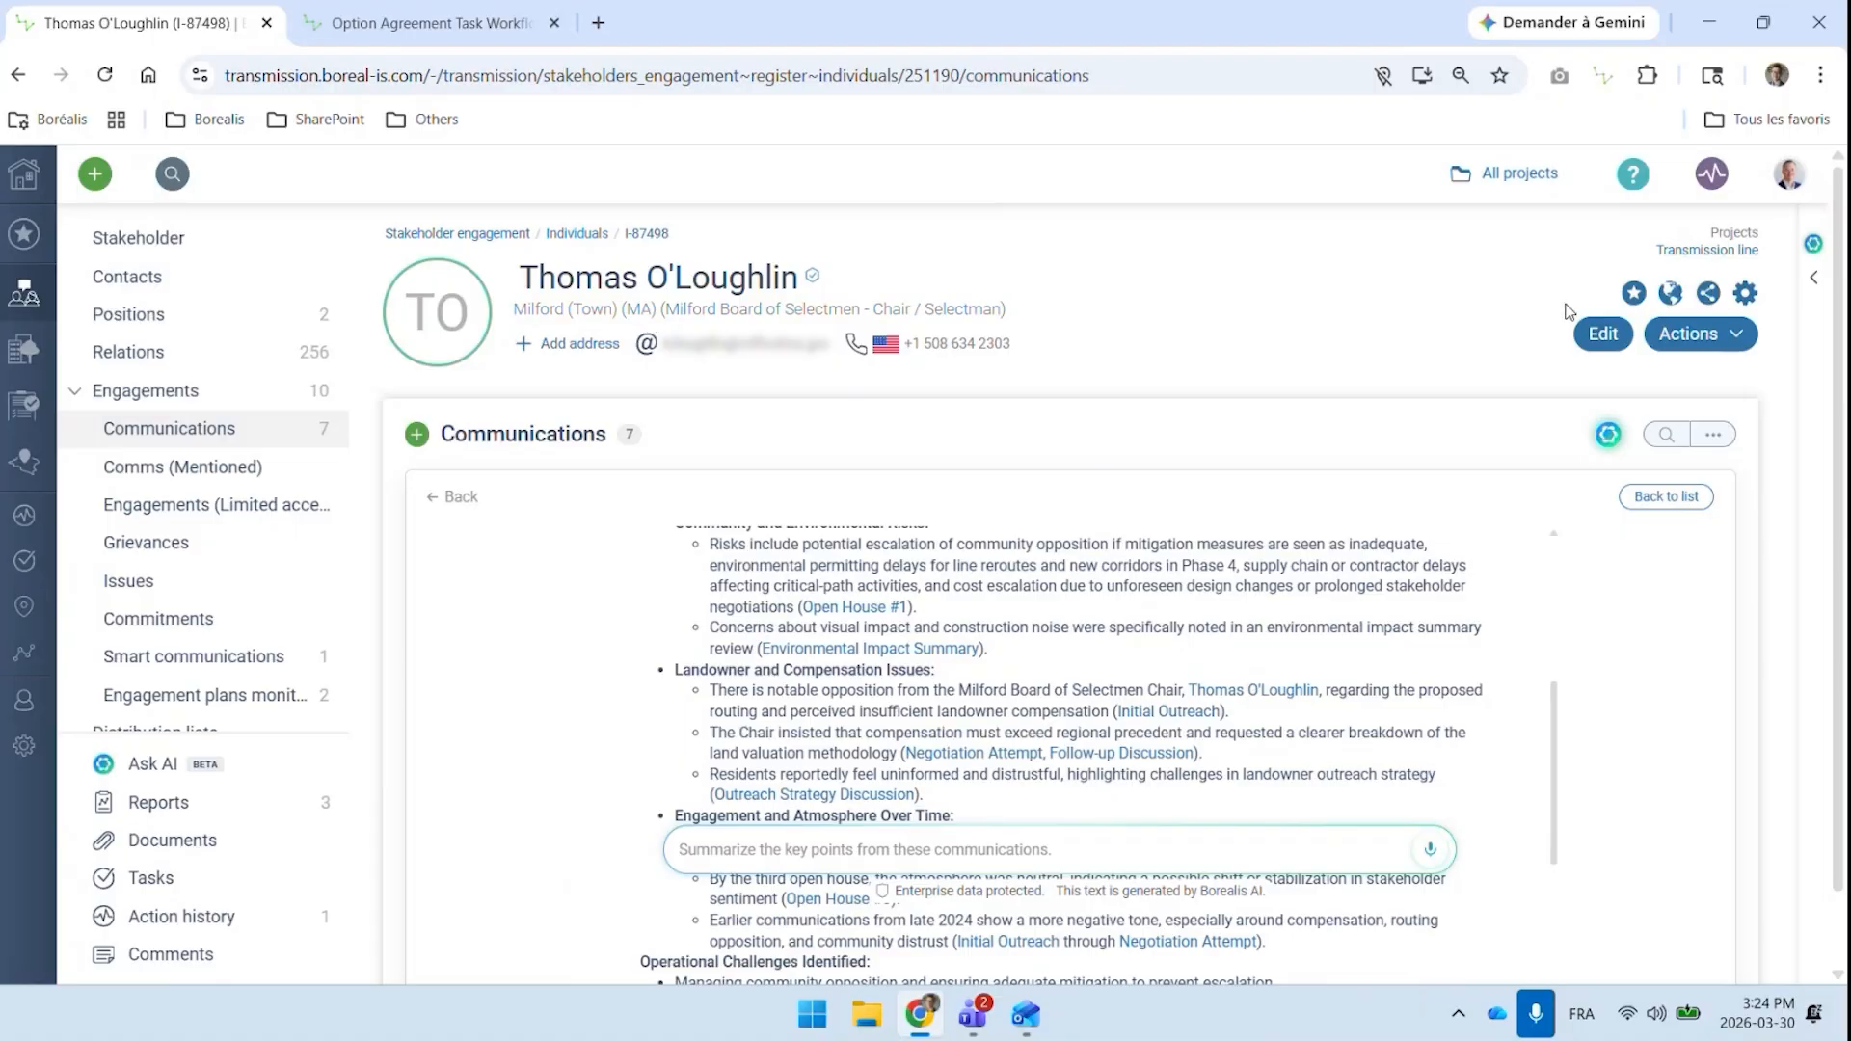
Open the stakeholder's map and examine the agreement areas and the available map layers
left_click(1670, 294)
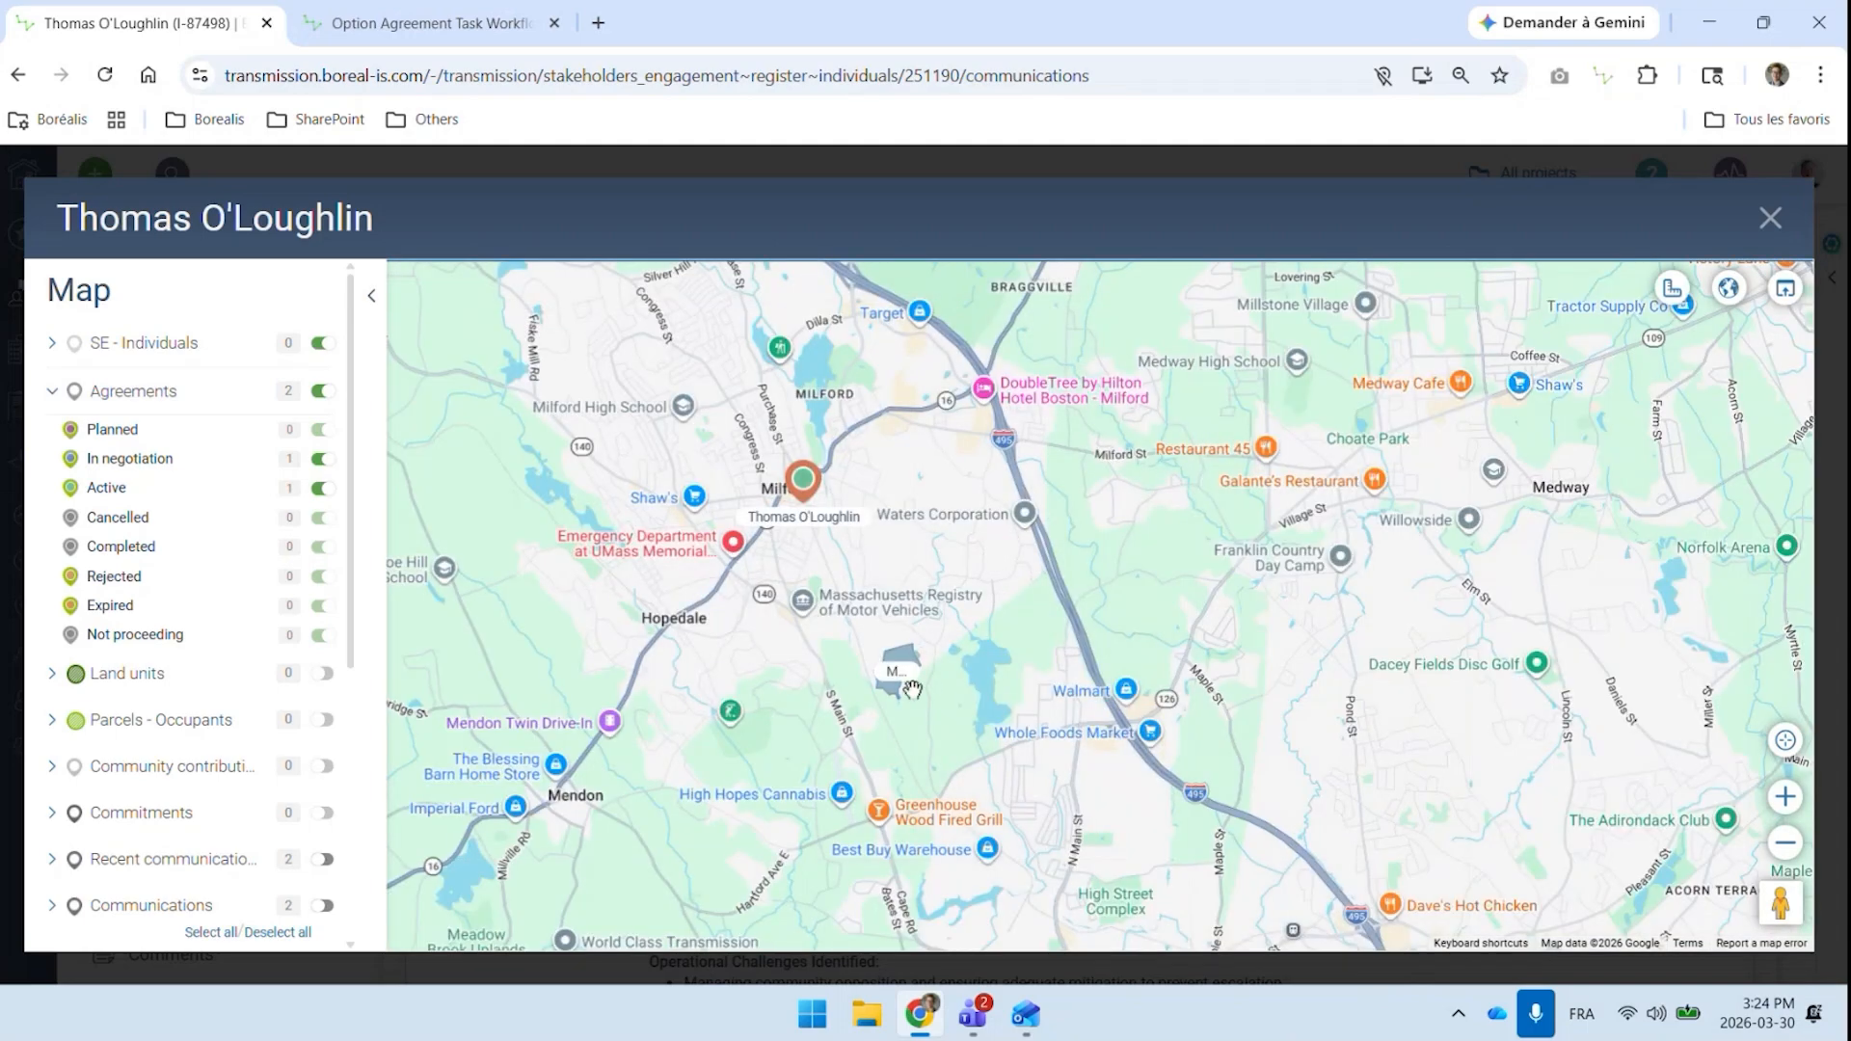
scroll(907, 599, "up", 3)
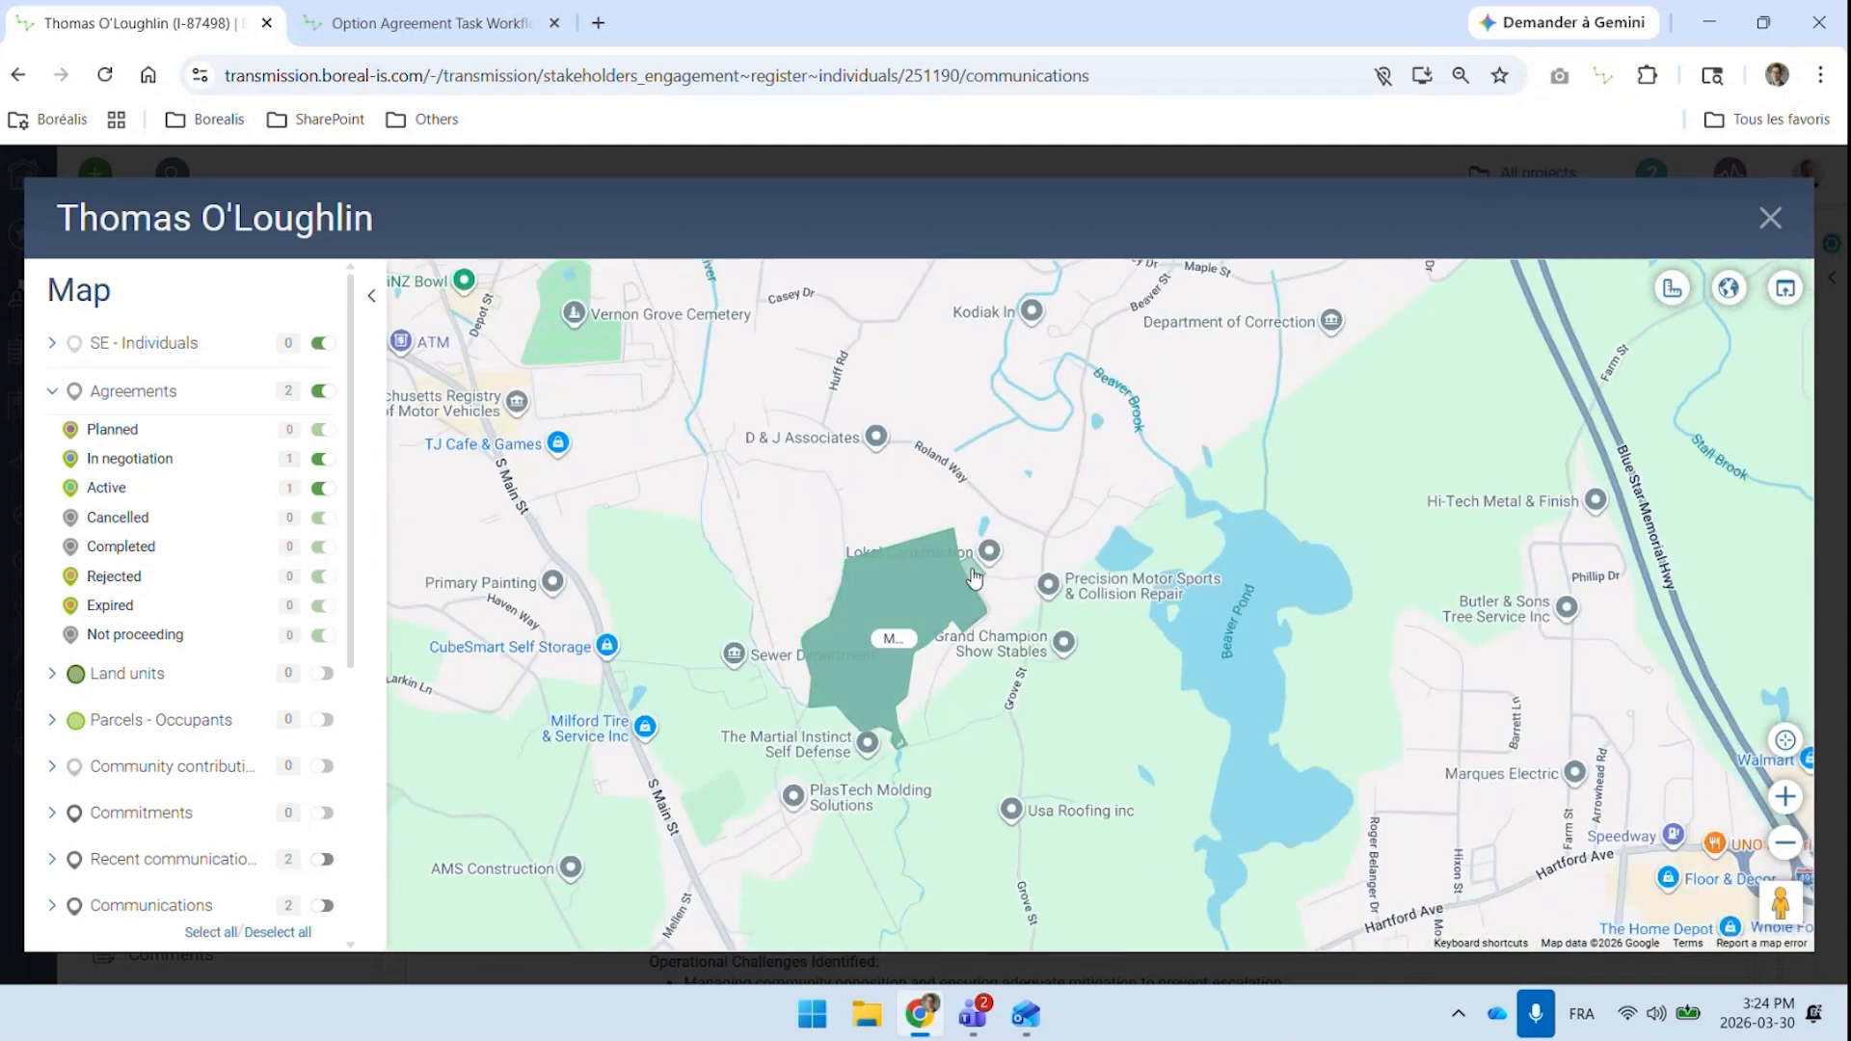
scroll(169, 521, "down", 4)
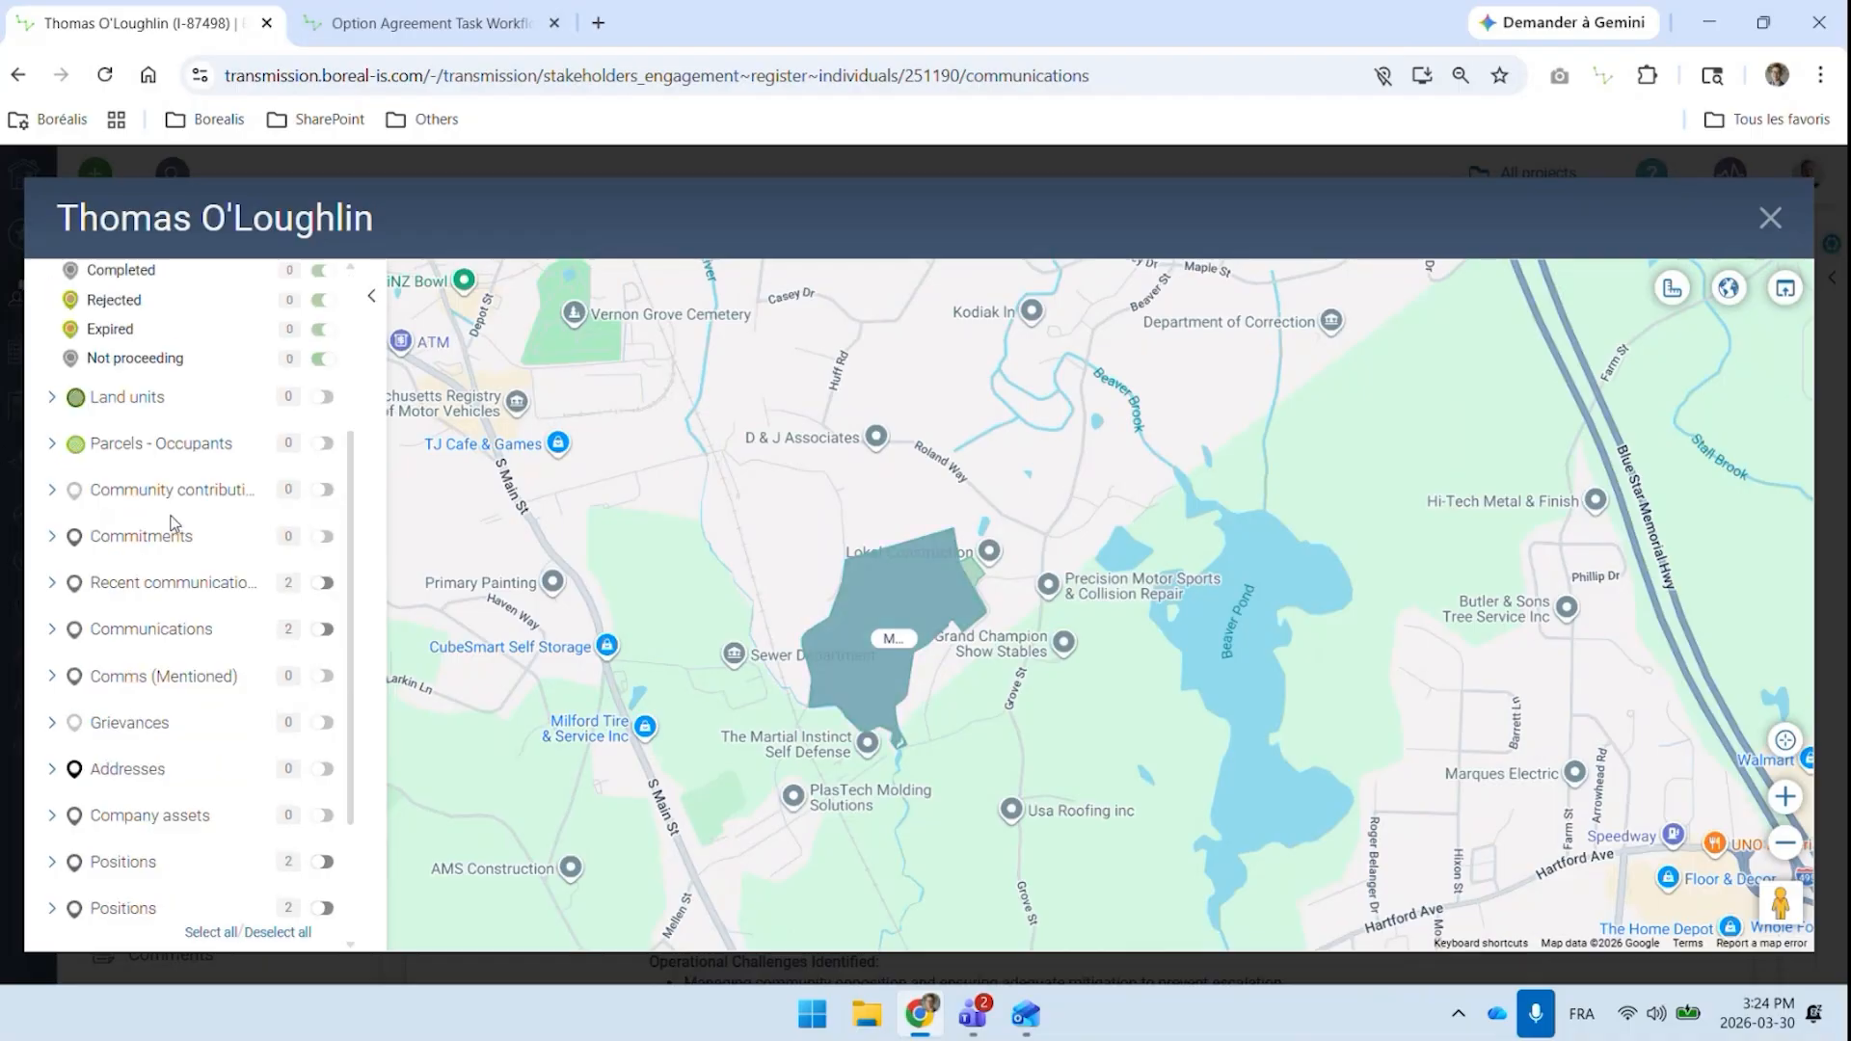
scroll(169, 521, "up", 5)
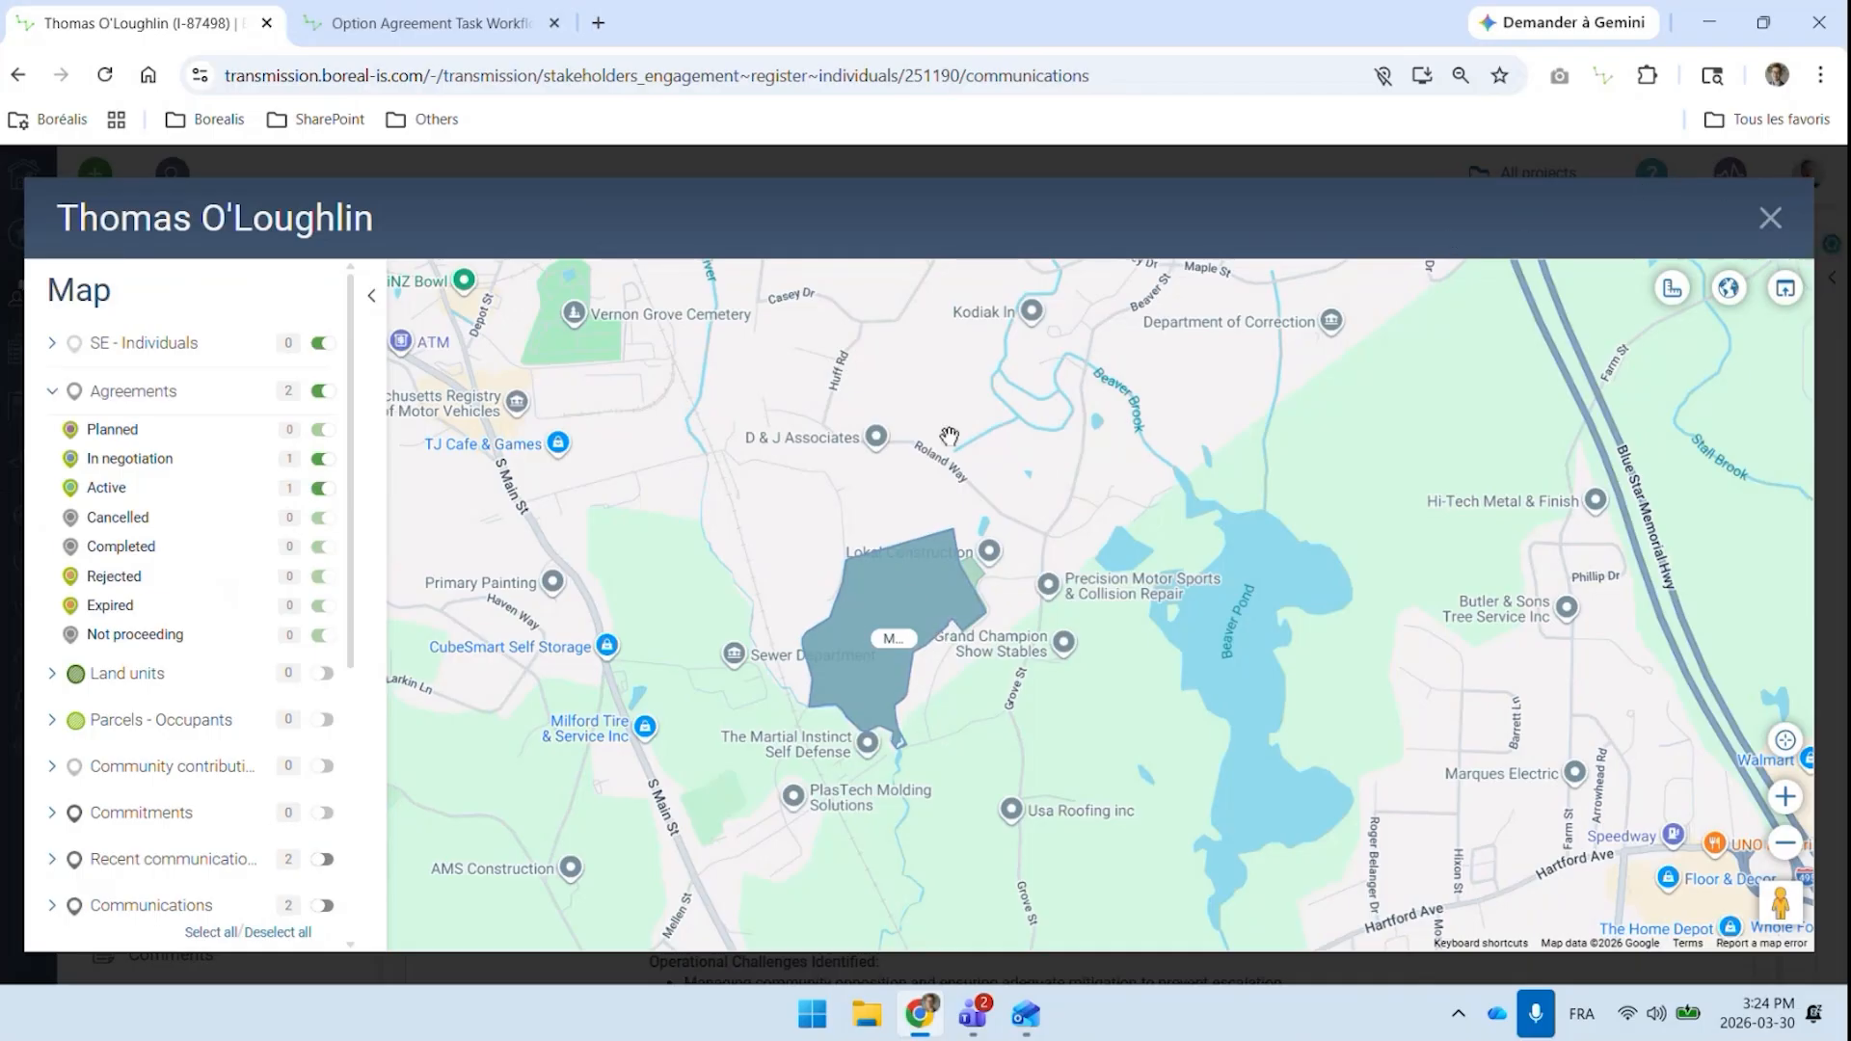
scroll(959, 394, "down", 1)
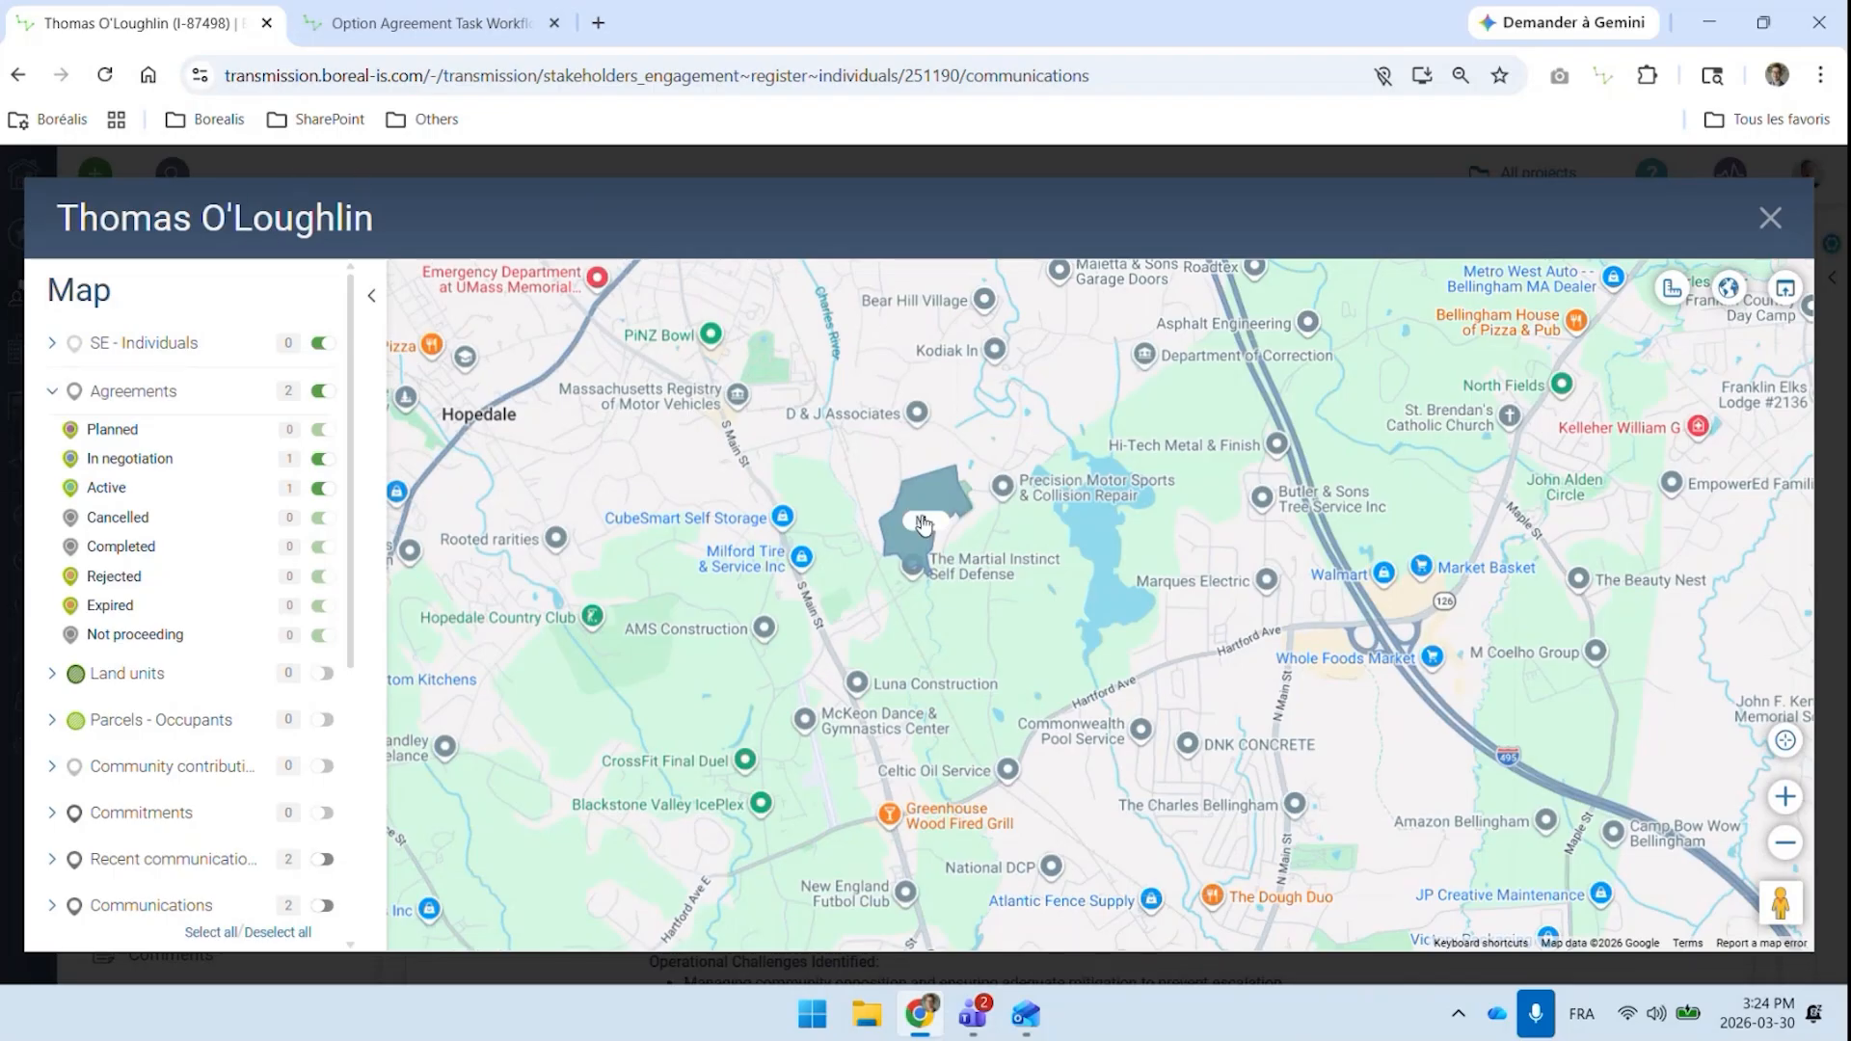
View the stakeholder's location on the full map and return to the land management dashboard on the home page
left_click(1786, 291)
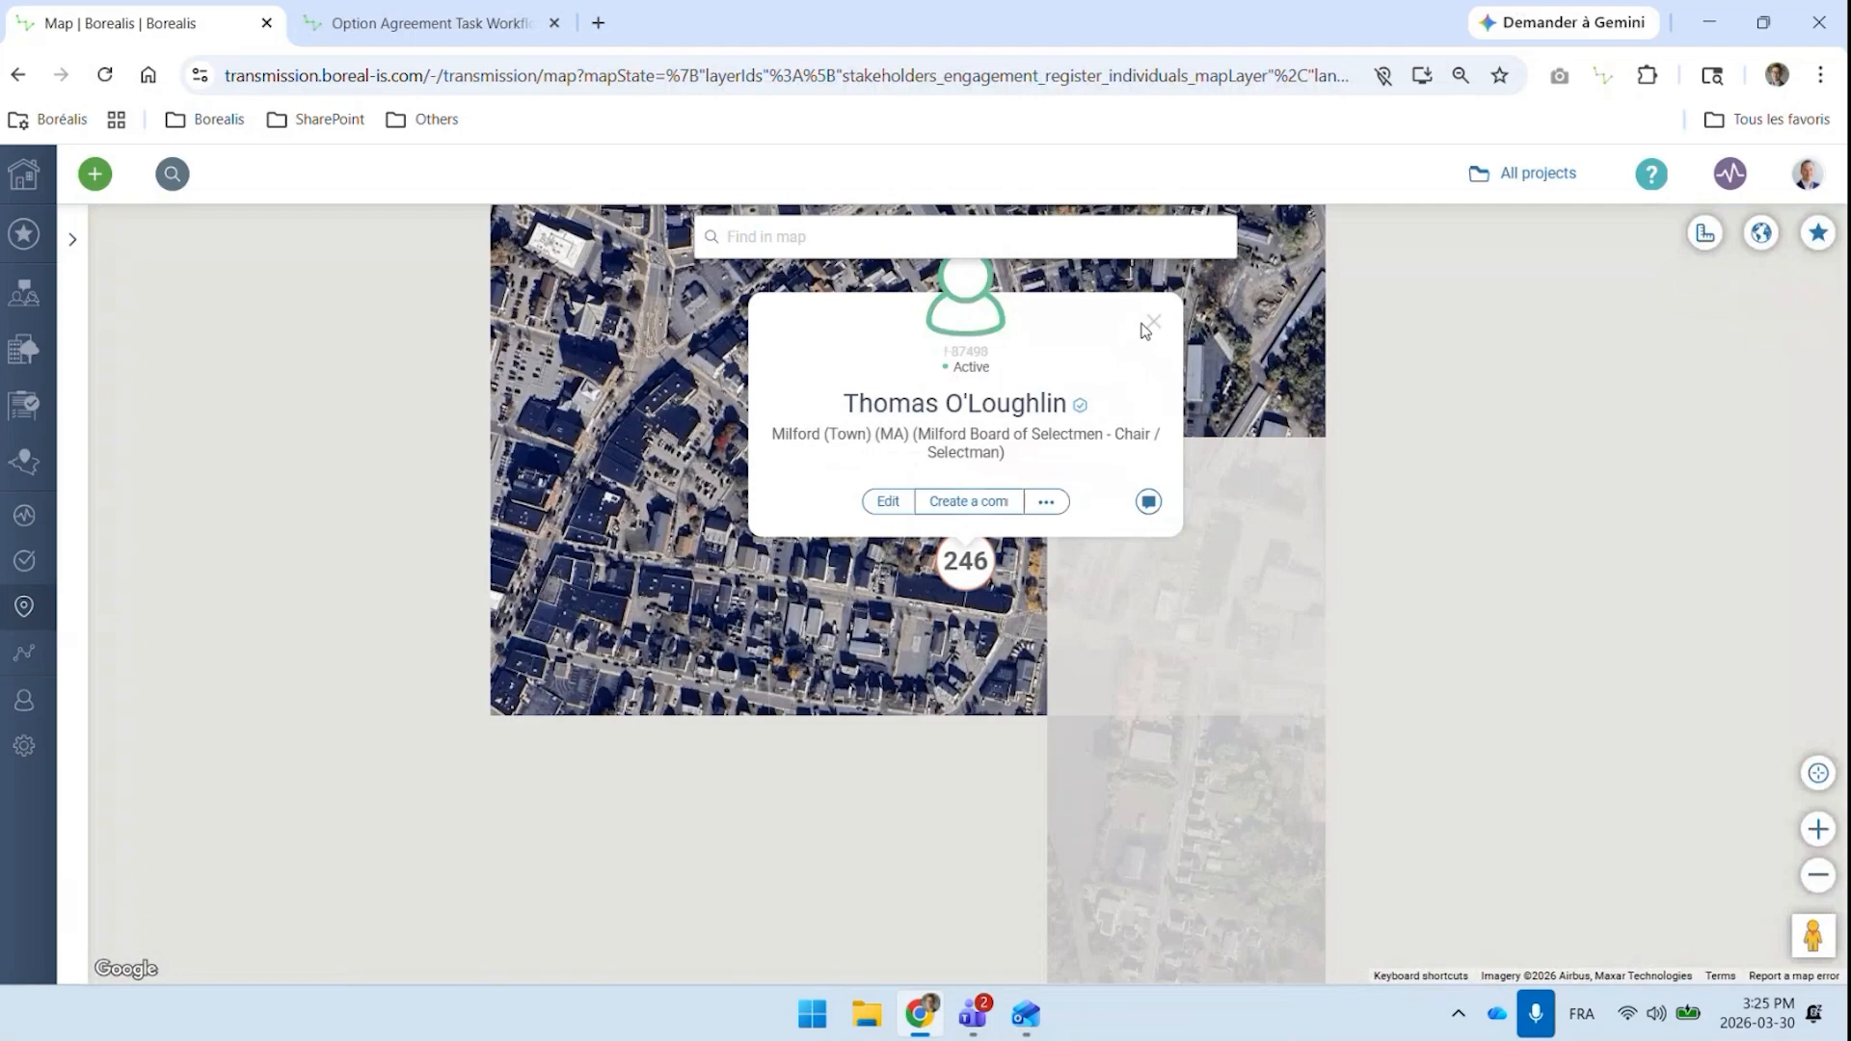
left_click(1152, 322)
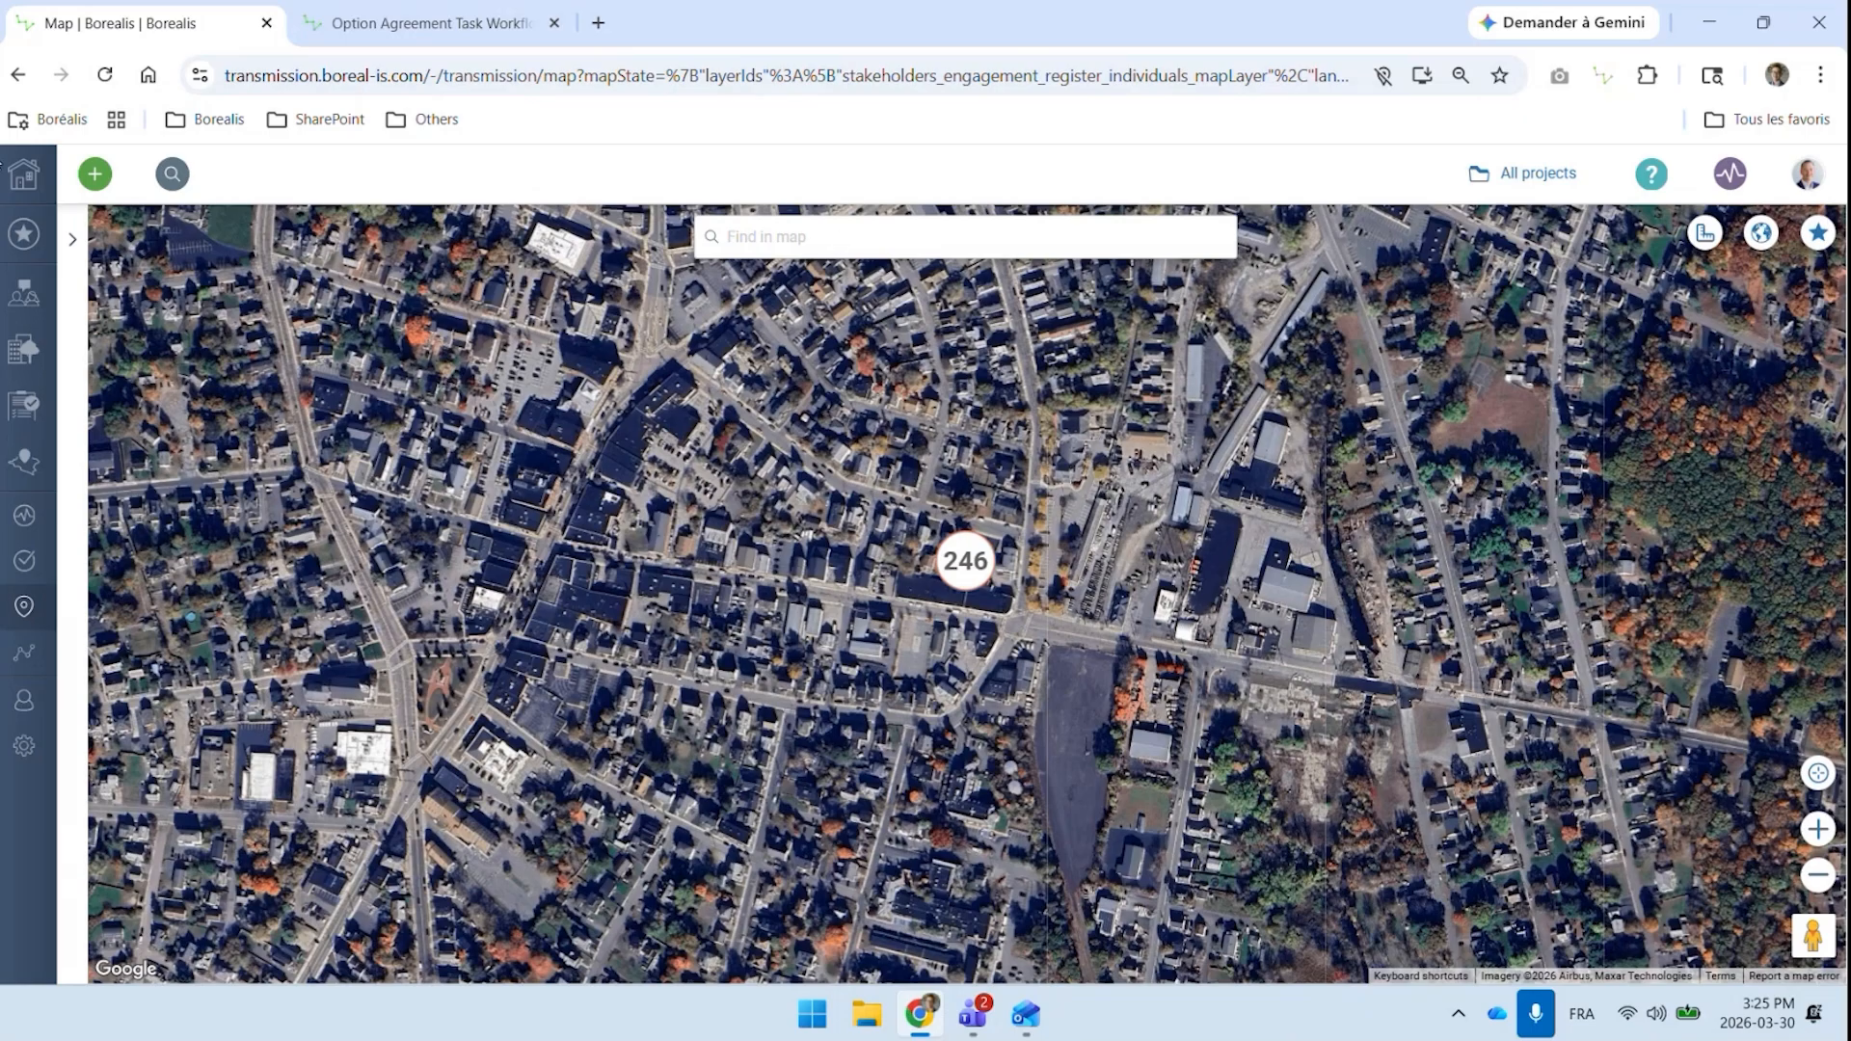
left_click(24, 174)
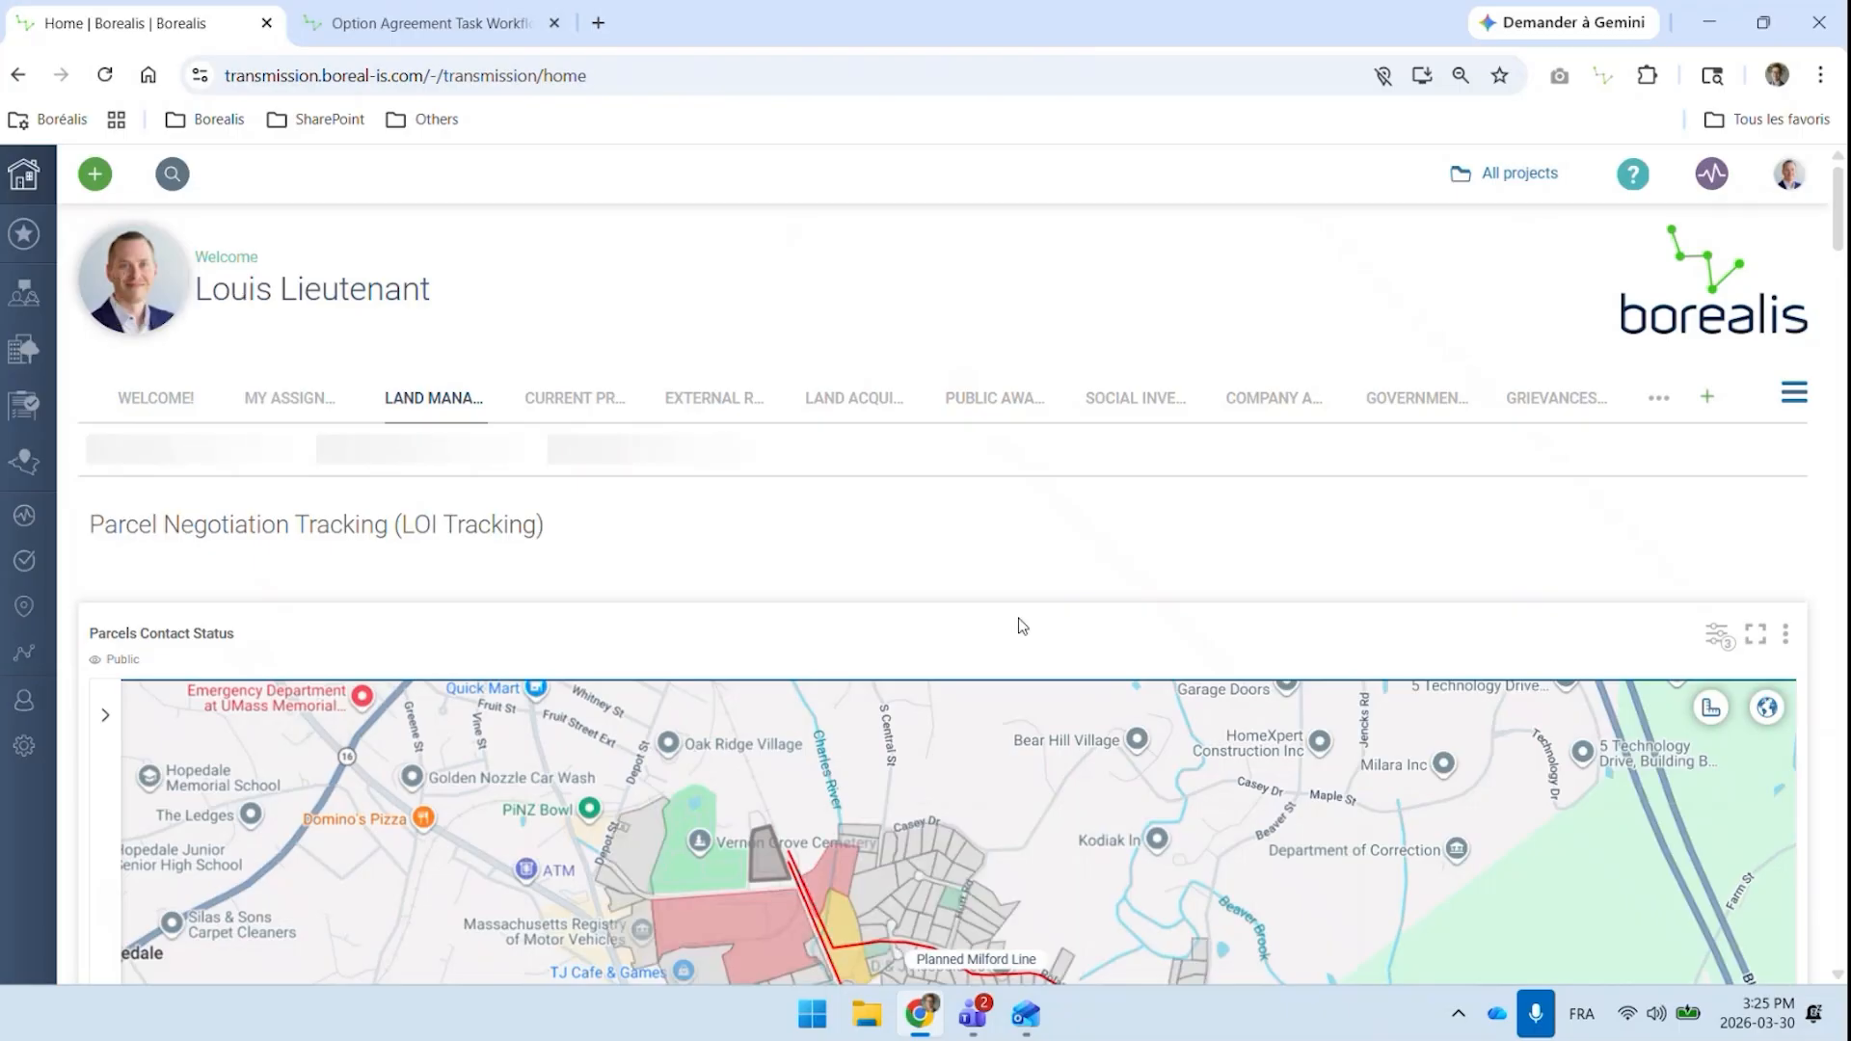
scroll(964, 694, "down", 1)
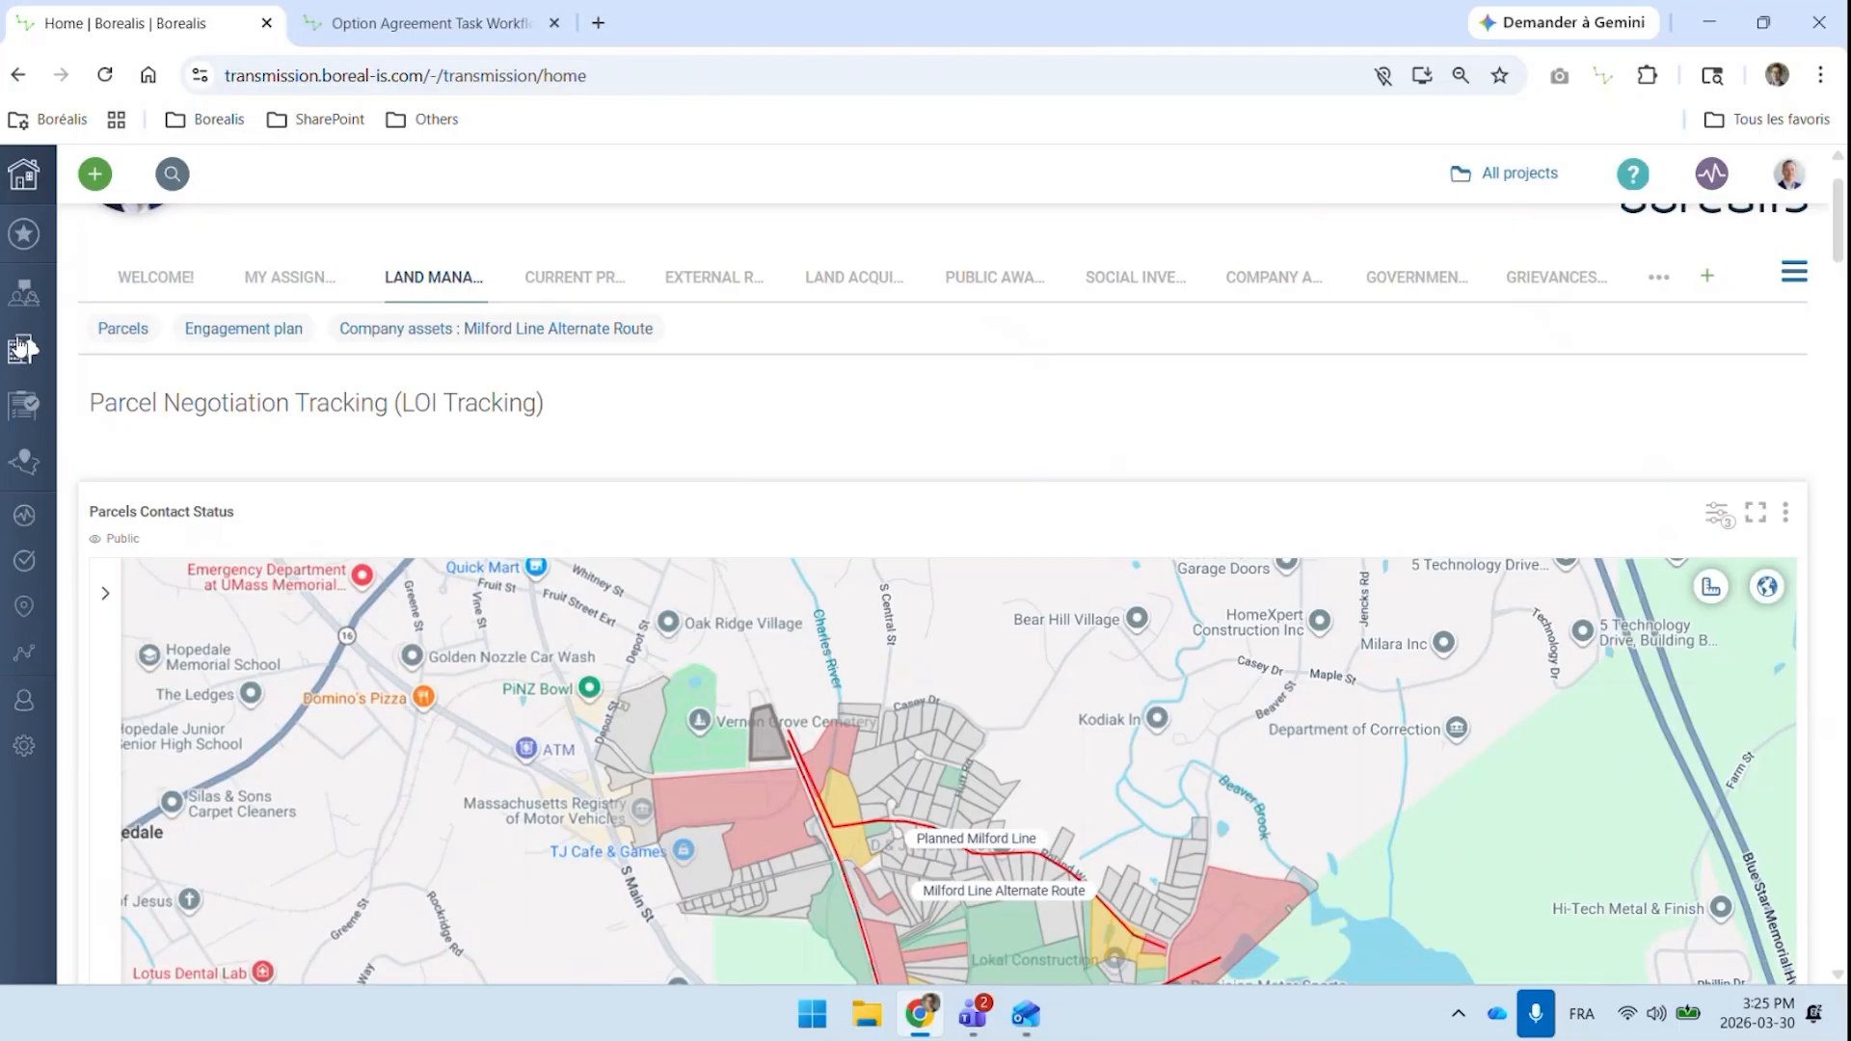
Start a new engagement plan titled "New project in New Mexico" with the Landowner Outreach task chain
mouse_move(24, 292)
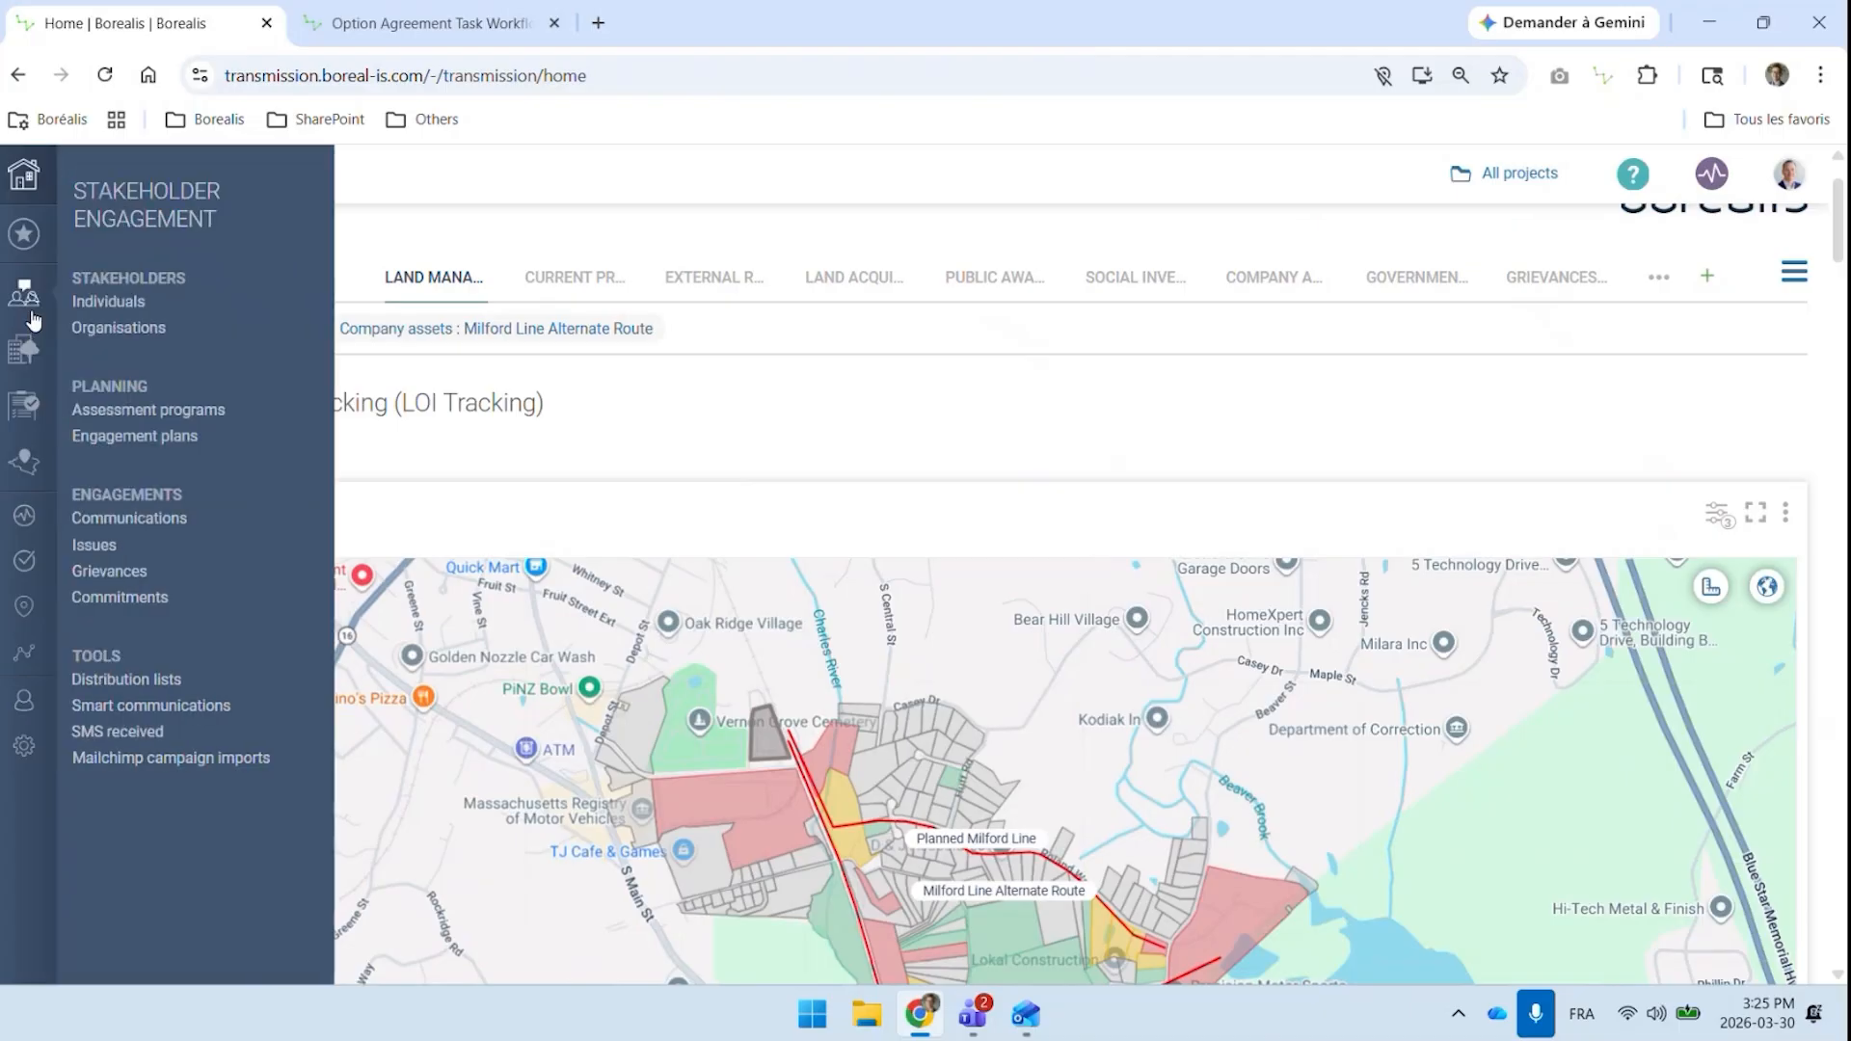
left_click(162, 435)
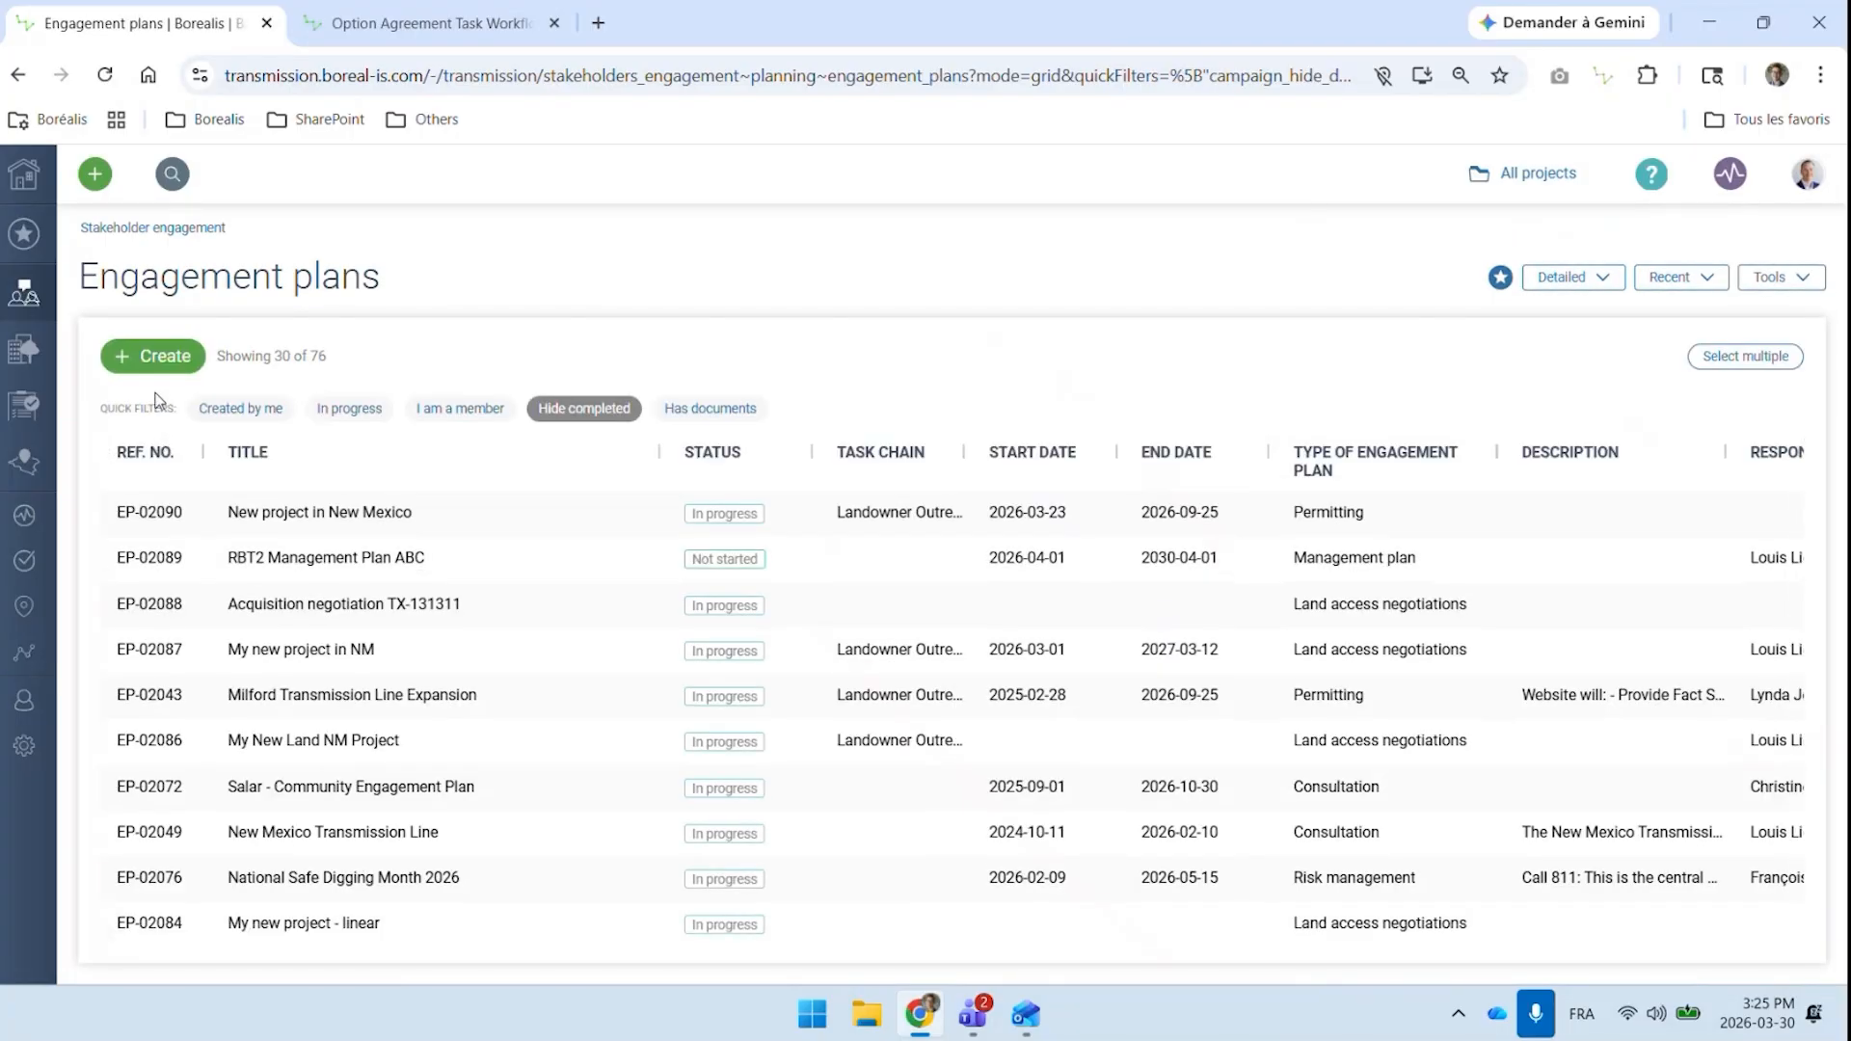
left_click(151, 359)
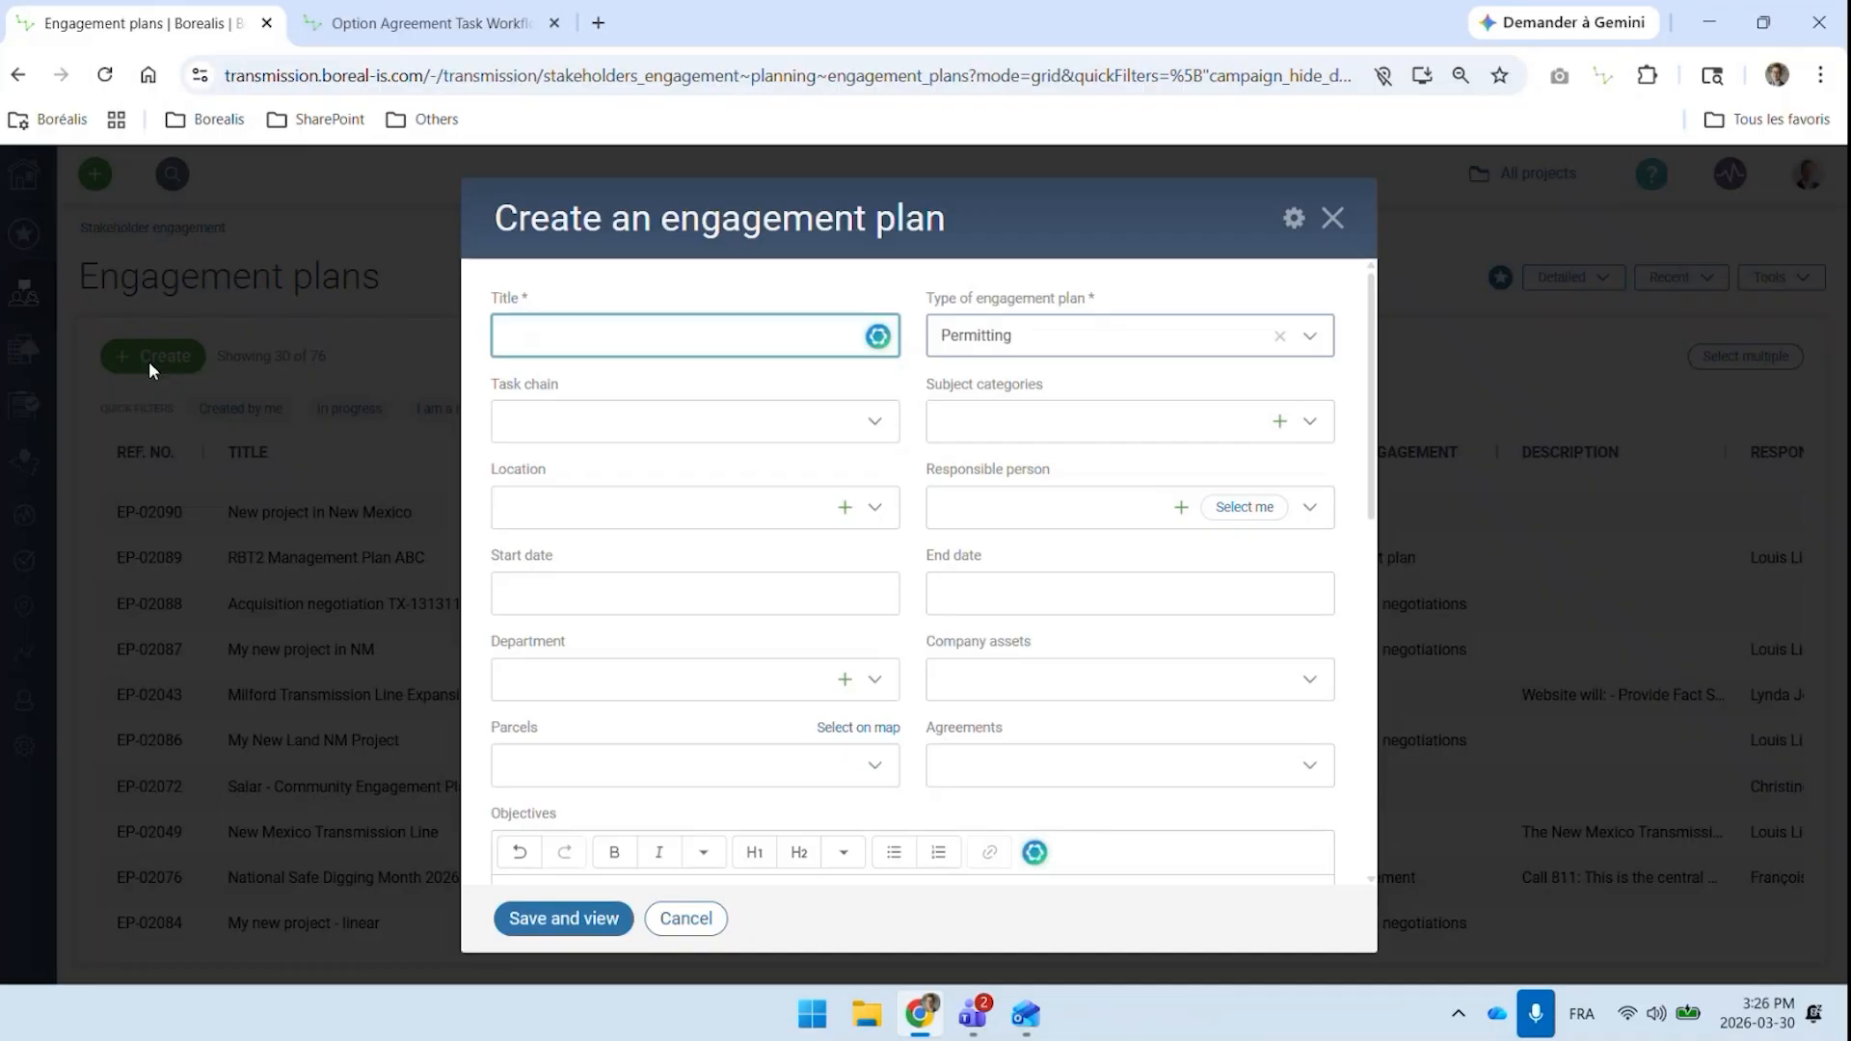
type("w project in New Mexico")
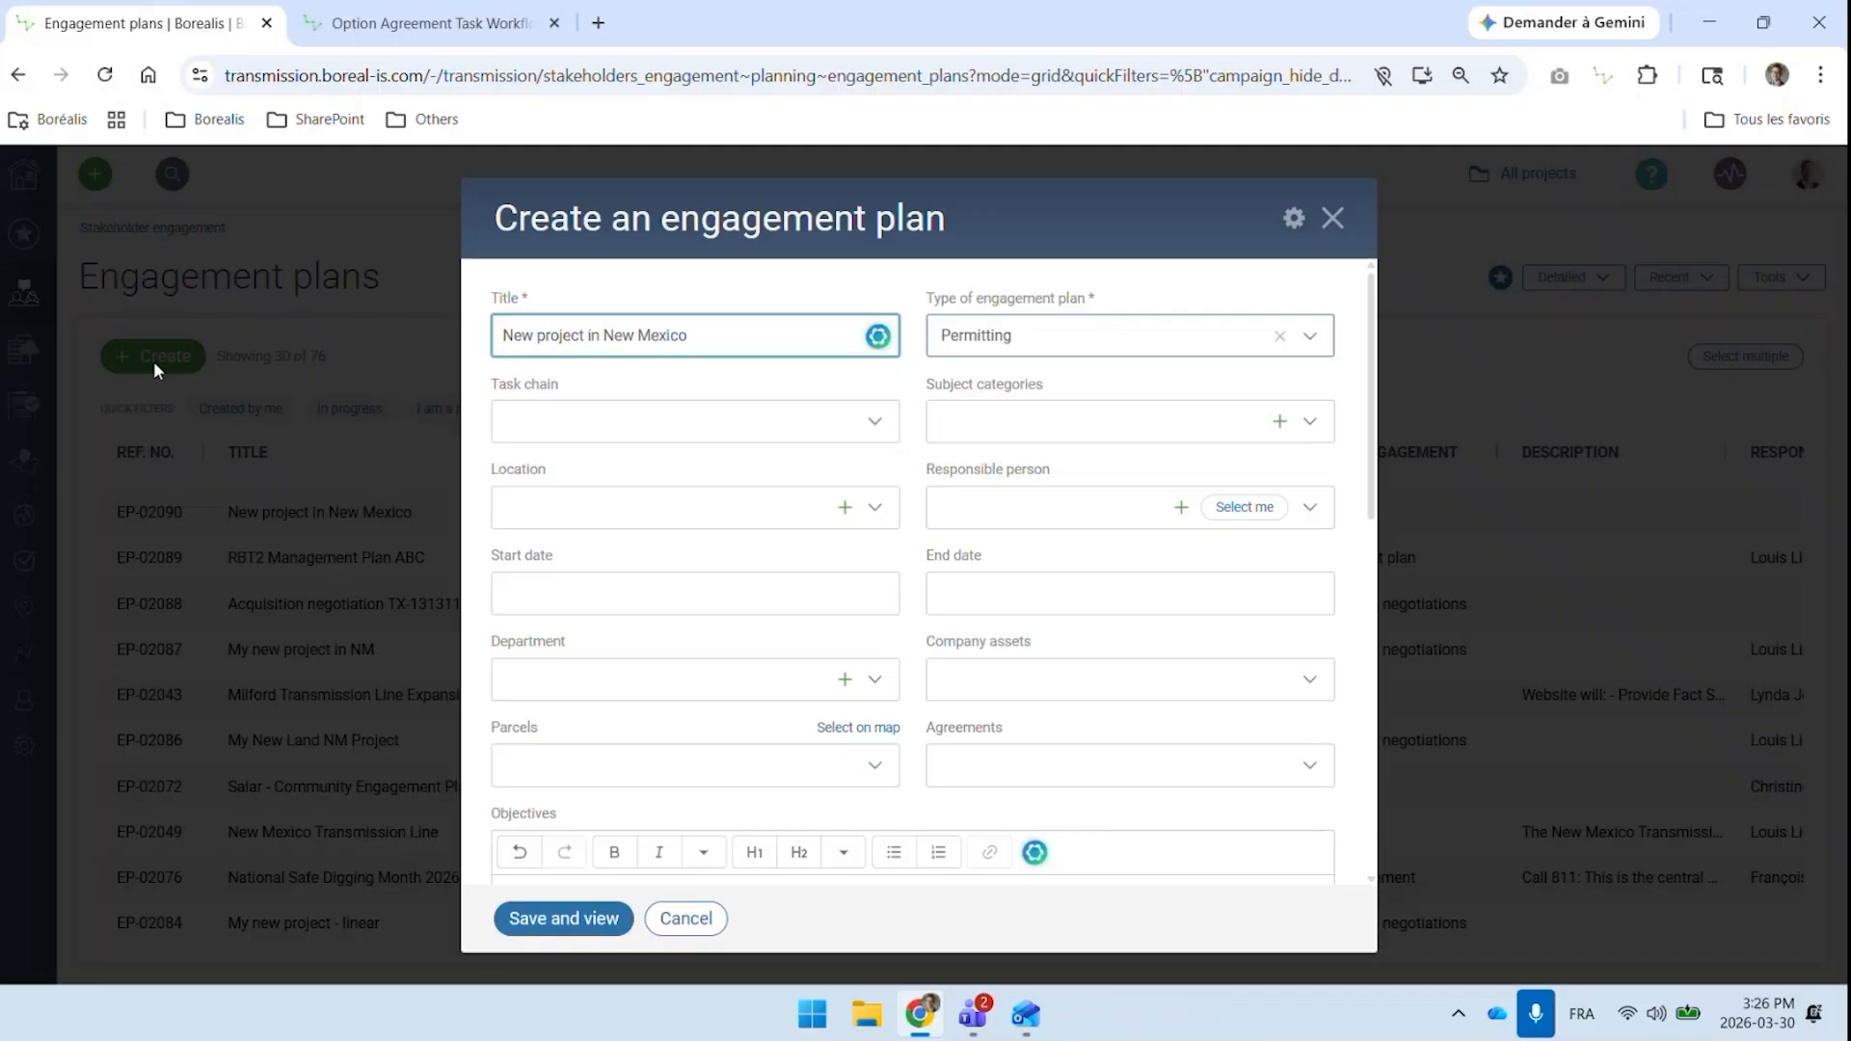
left_click(654, 421)
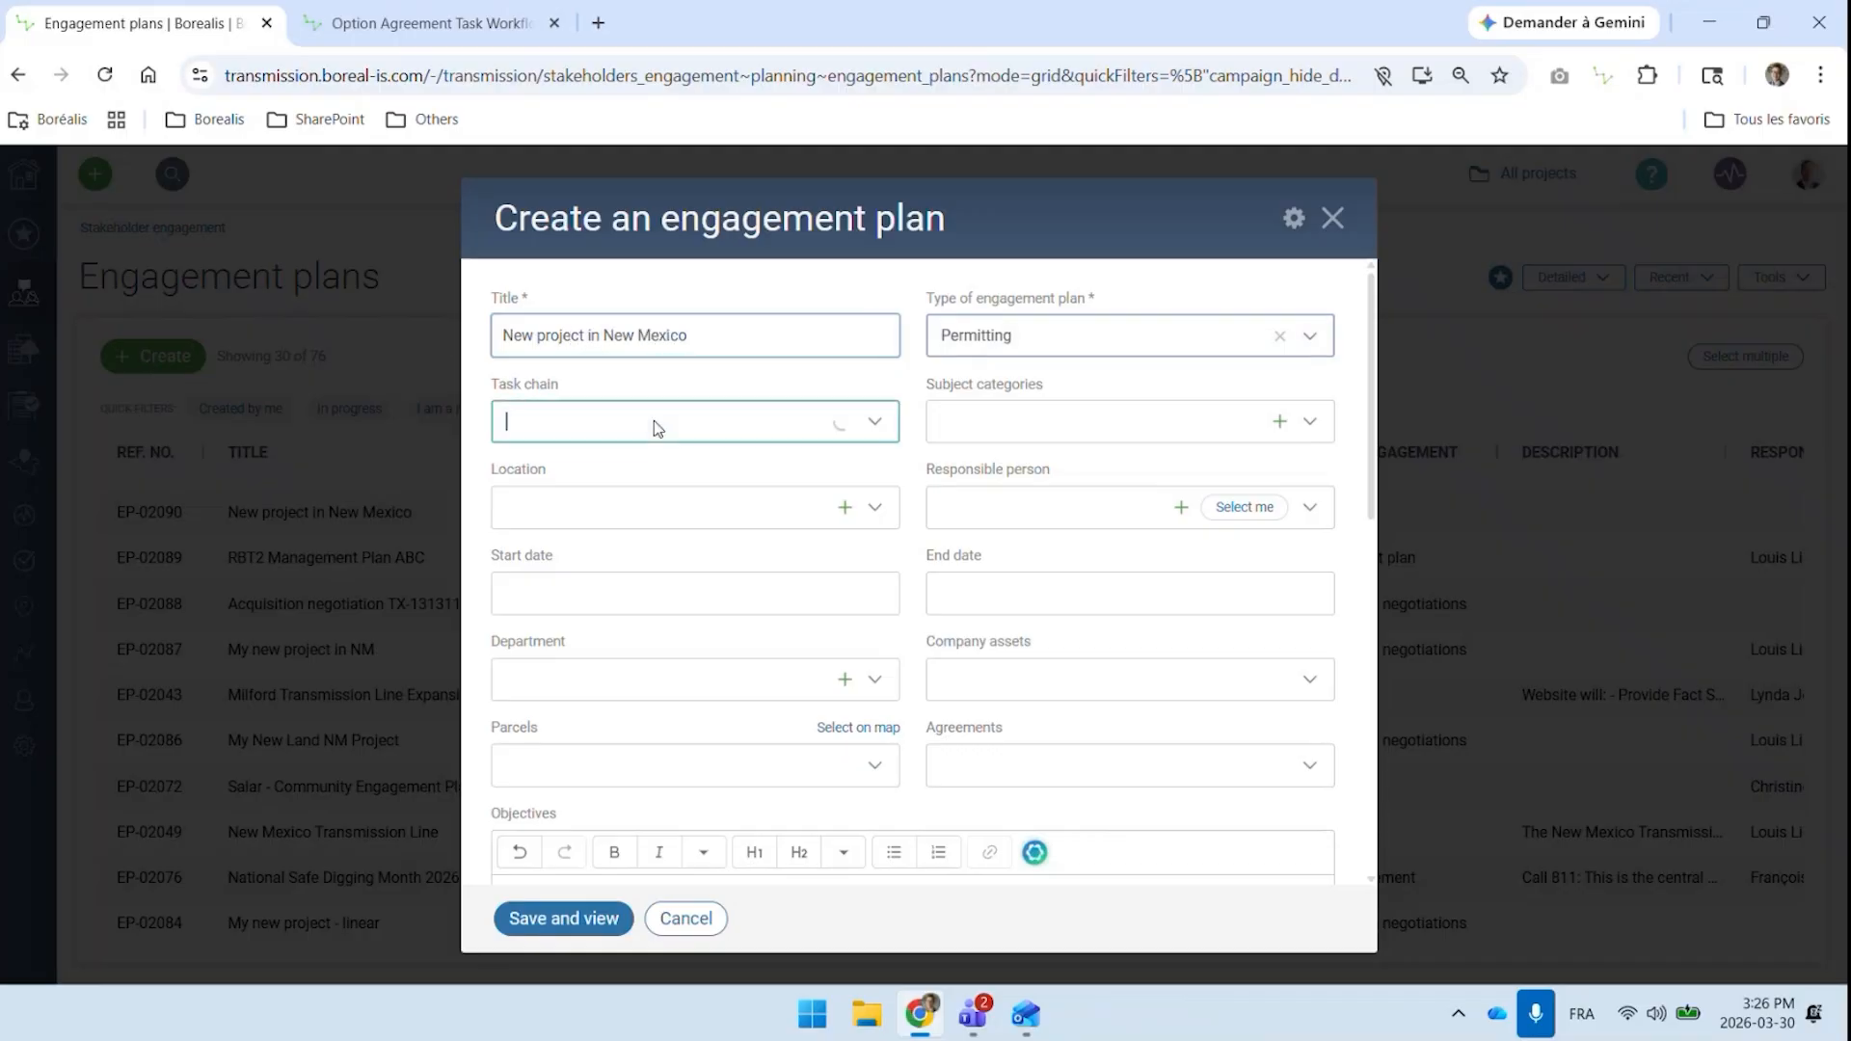
left_click(590, 461)
Set the engagement plan's start date to 2026-04-01
scroll(622, 482, "down", 5)
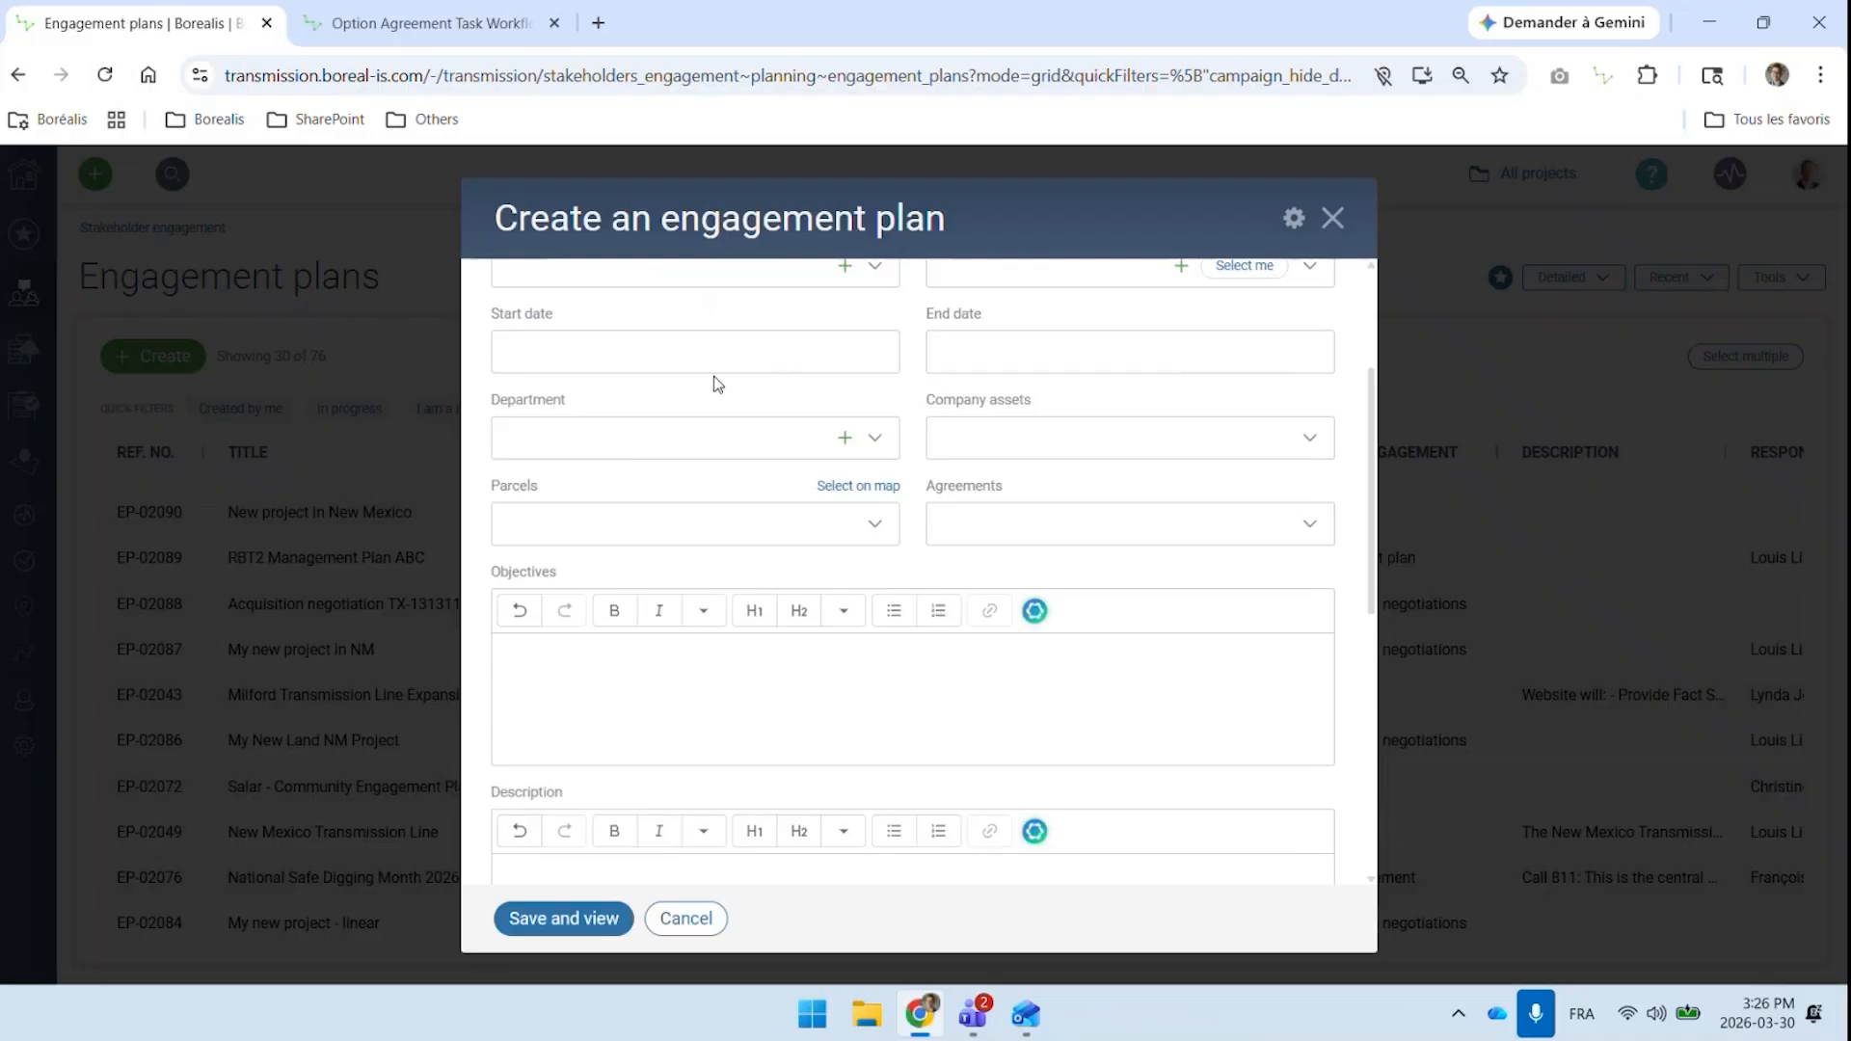
scroll(710, 380, "up", 5)
left_click(613, 591)
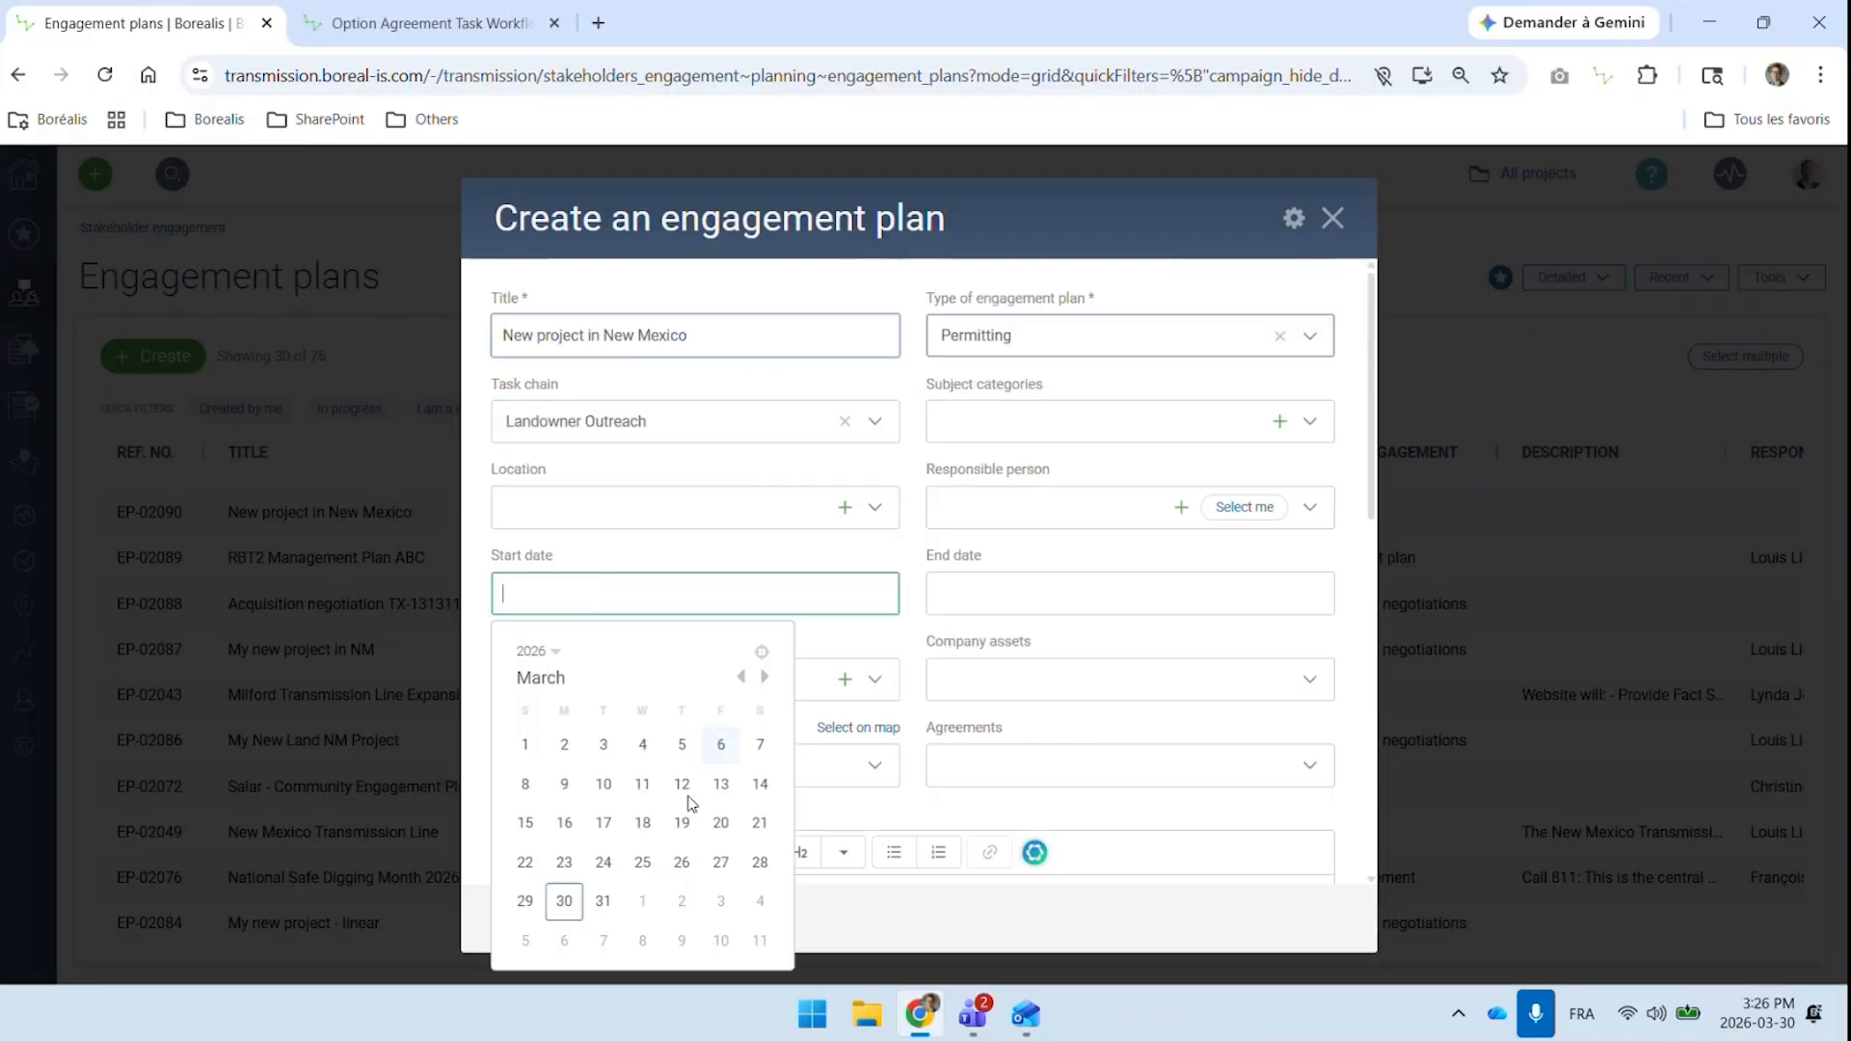
left_click(641, 908)
Set the engagement plan's end date to 2027-12-31
left_click(1024, 588)
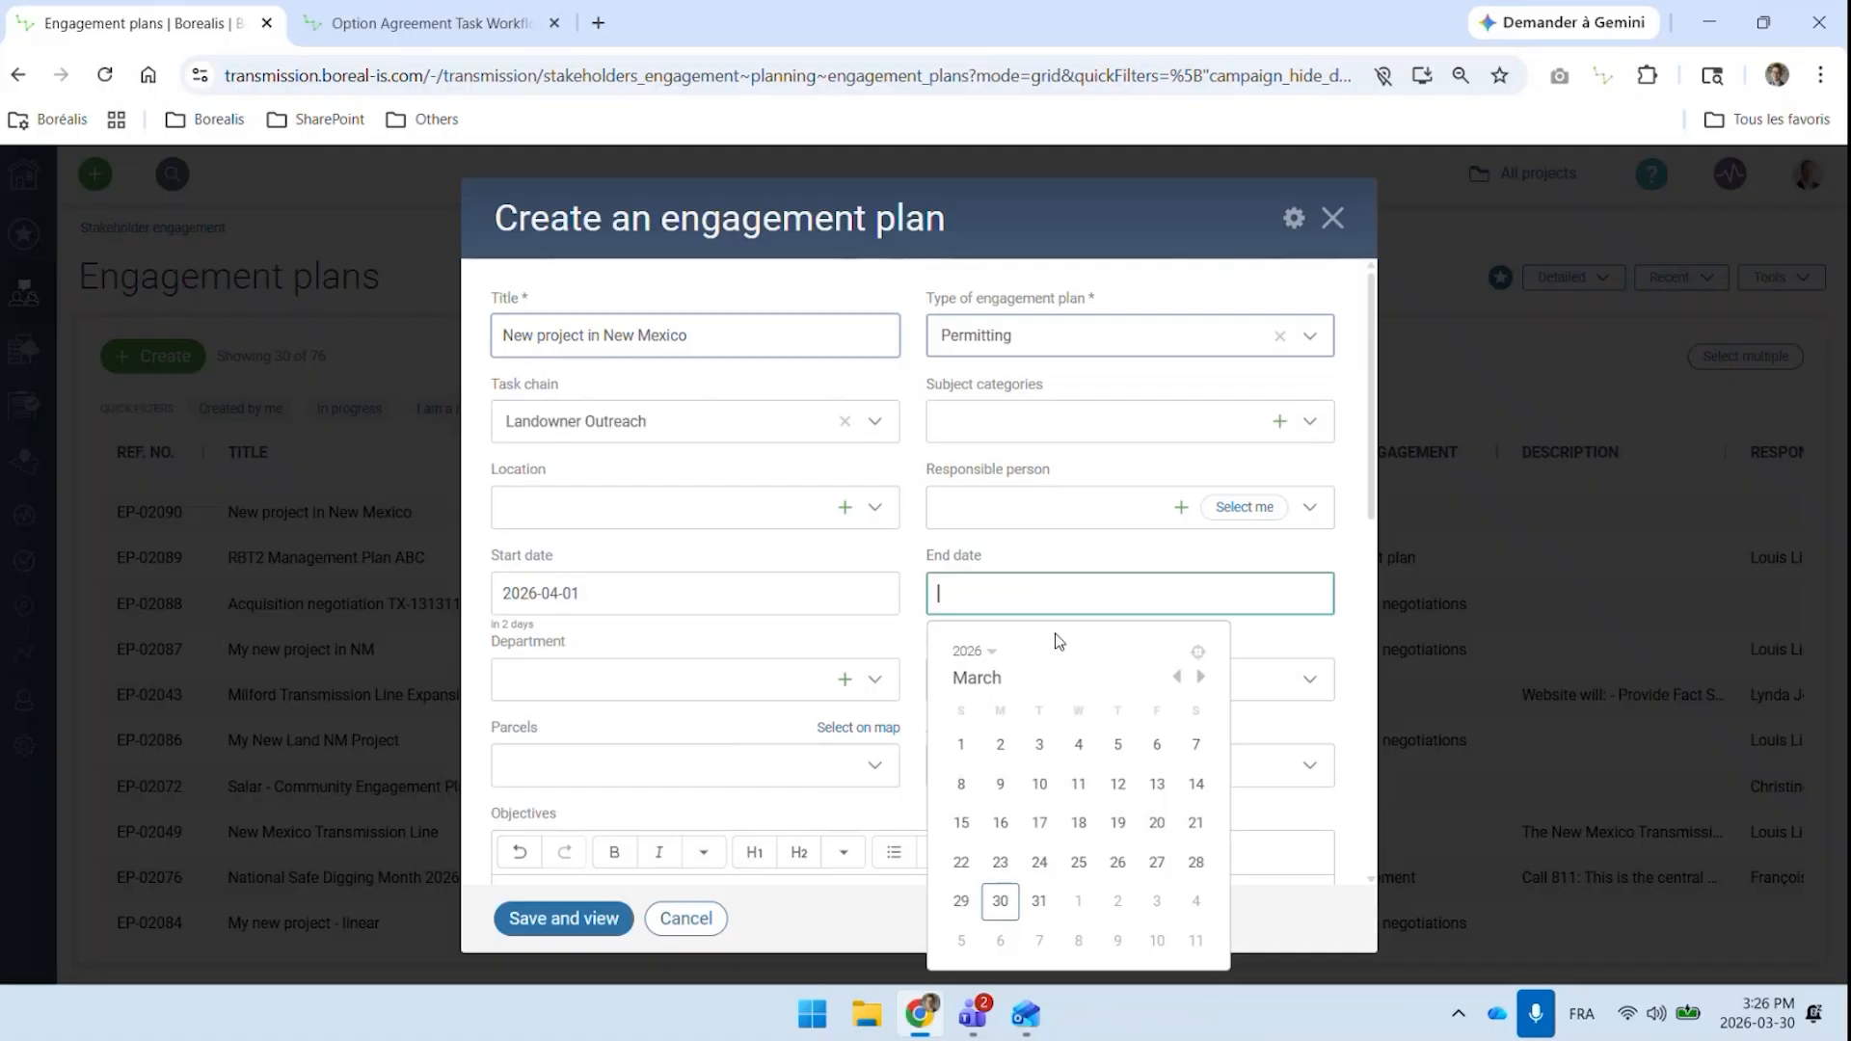
left_click(1200, 676)
left_click(1200, 677)
left_click(1200, 677)
left_click(1200, 676)
left_click(1201, 676)
left_click(1200, 677)
left_click(1200, 676)
left_click(1200, 677)
left_click(1200, 677)
left_click(1200, 676)
left_click(1200, 676)
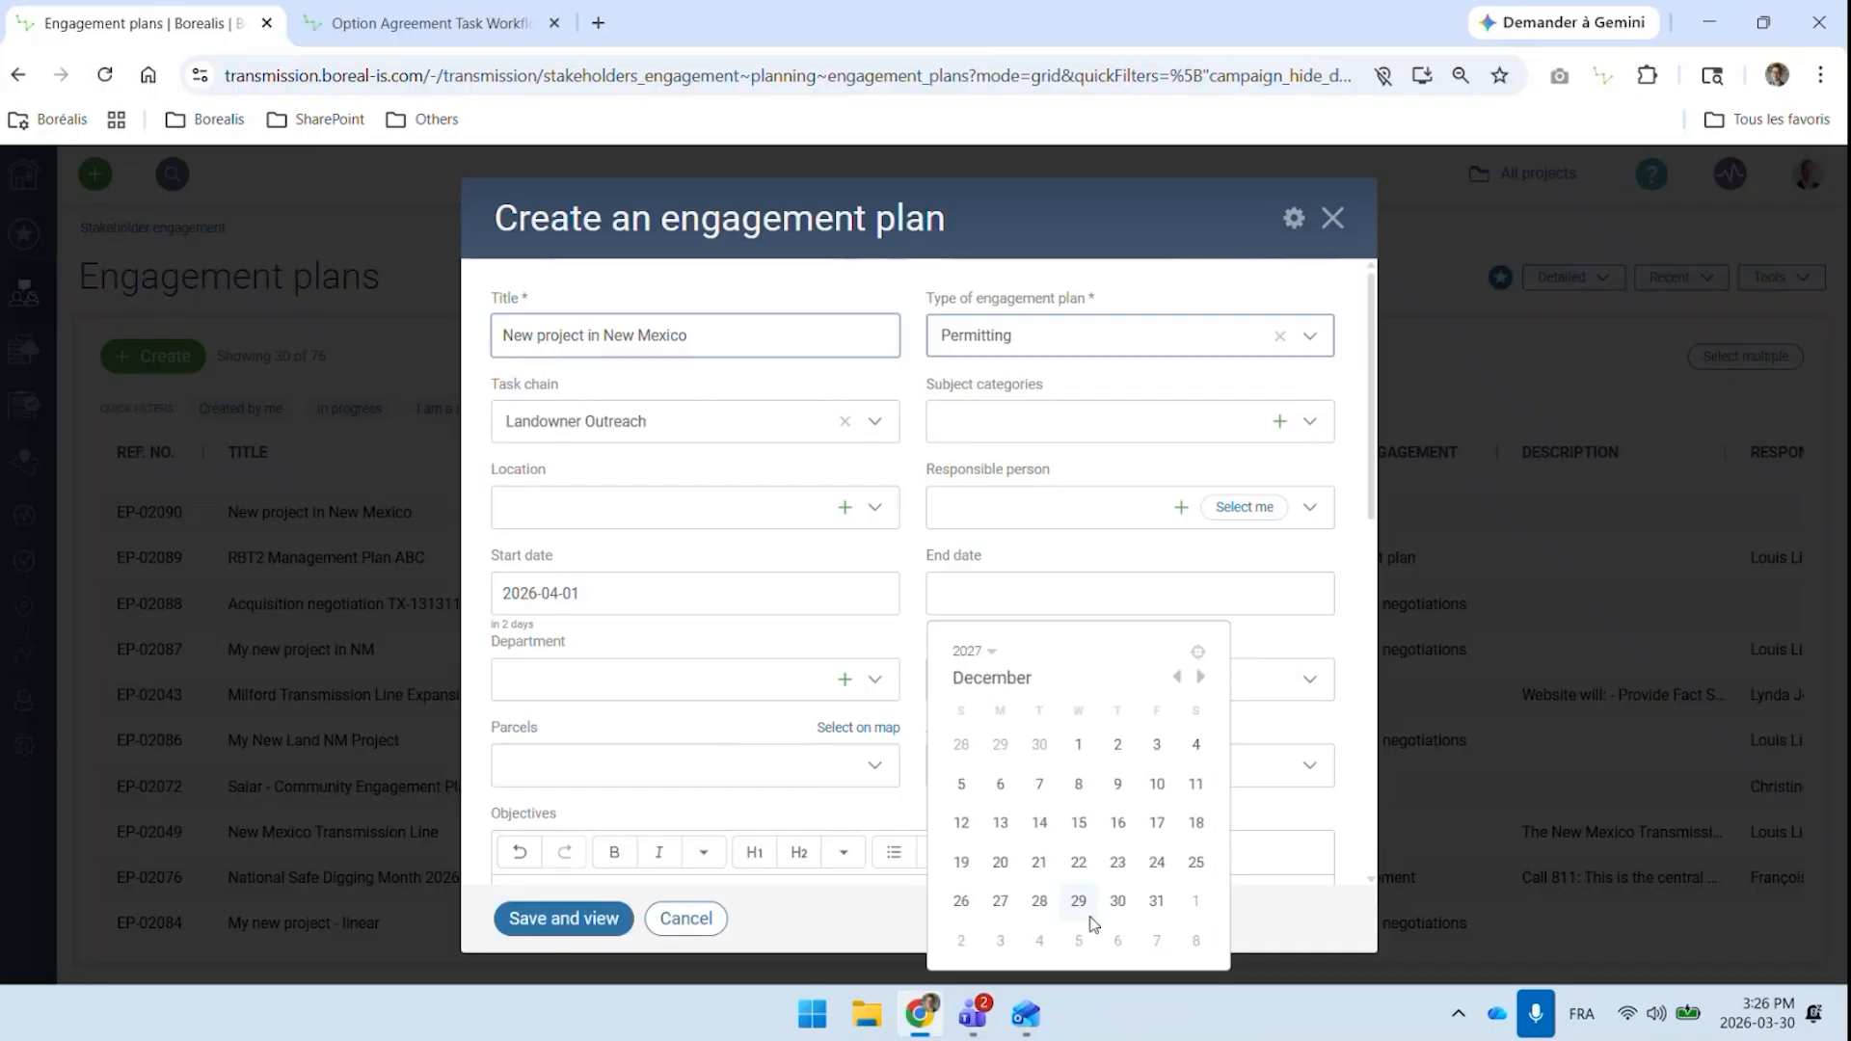
left_click(1156, 901)
Change the engagement plan's start date to 2026-03-01
left_click(704, 593)
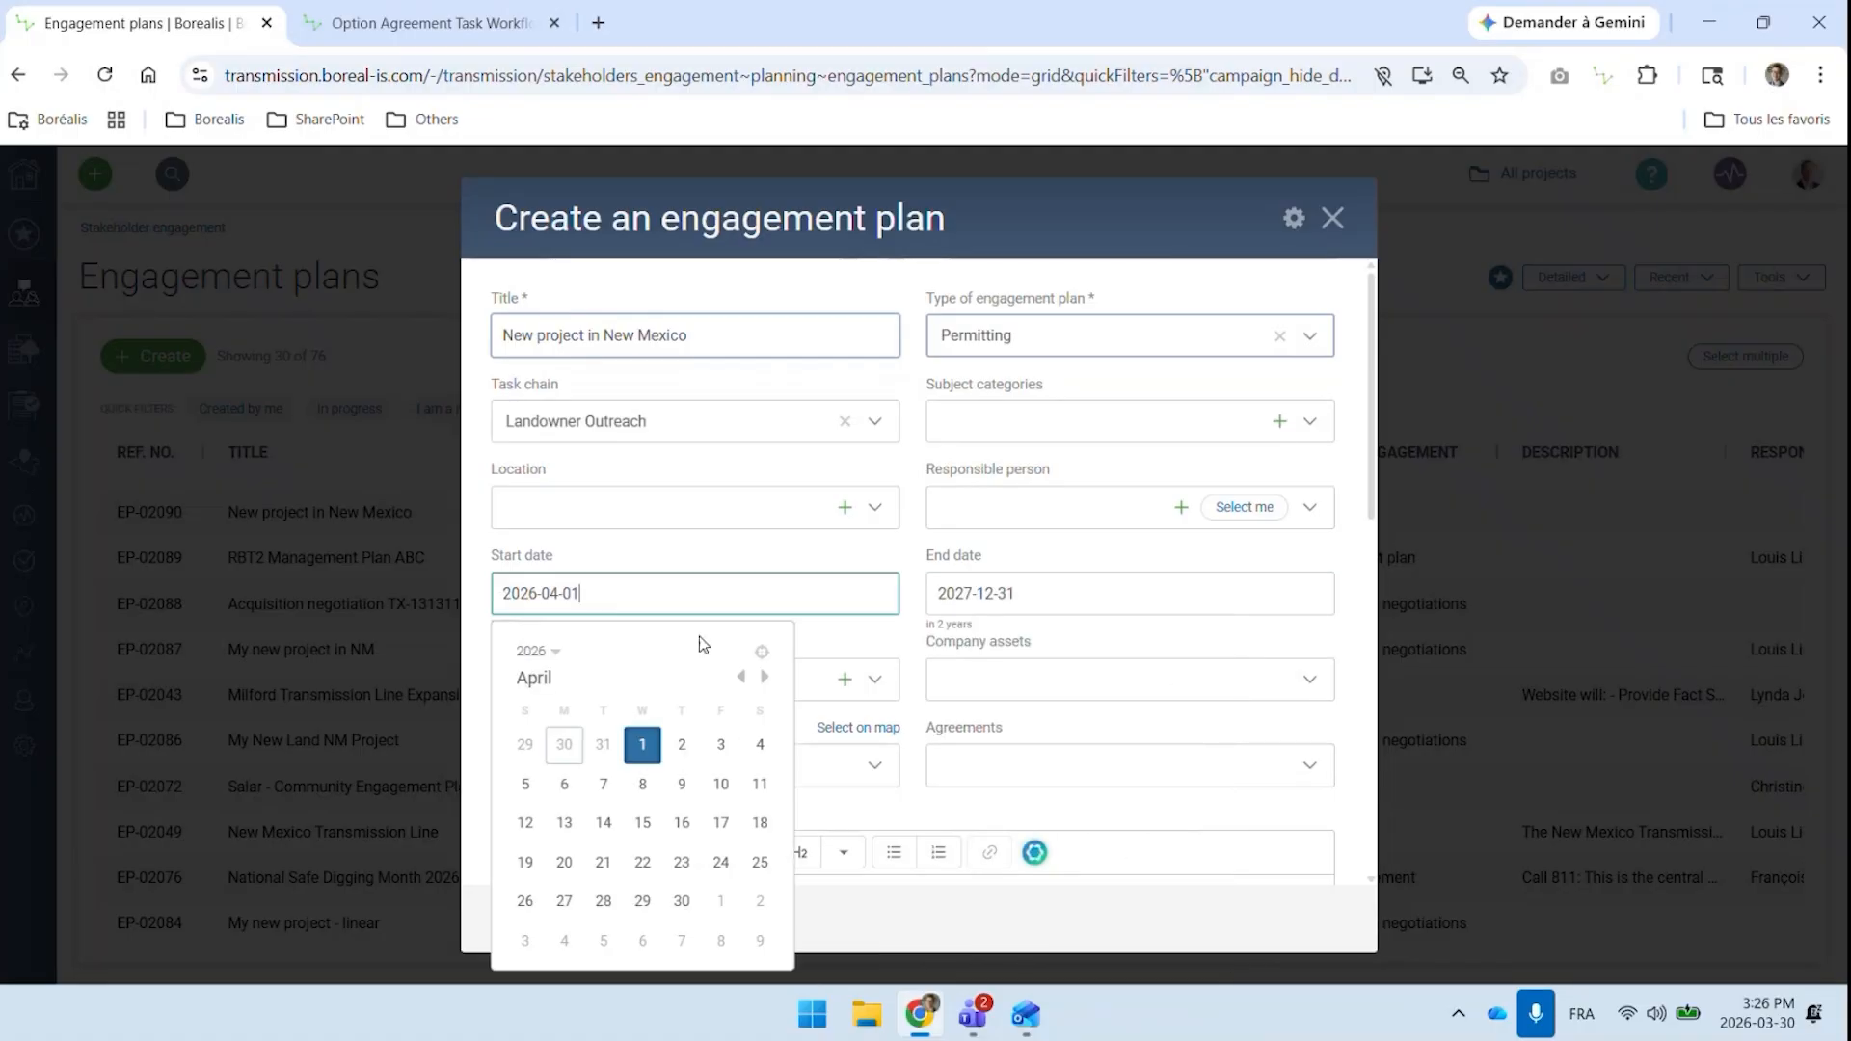
left_click(740, 676)
left_click(546, 749)
Check the geometry definition options, keep Defined by location, and save the engagement plan to view its record
scroll(732, 646, "down", 8)
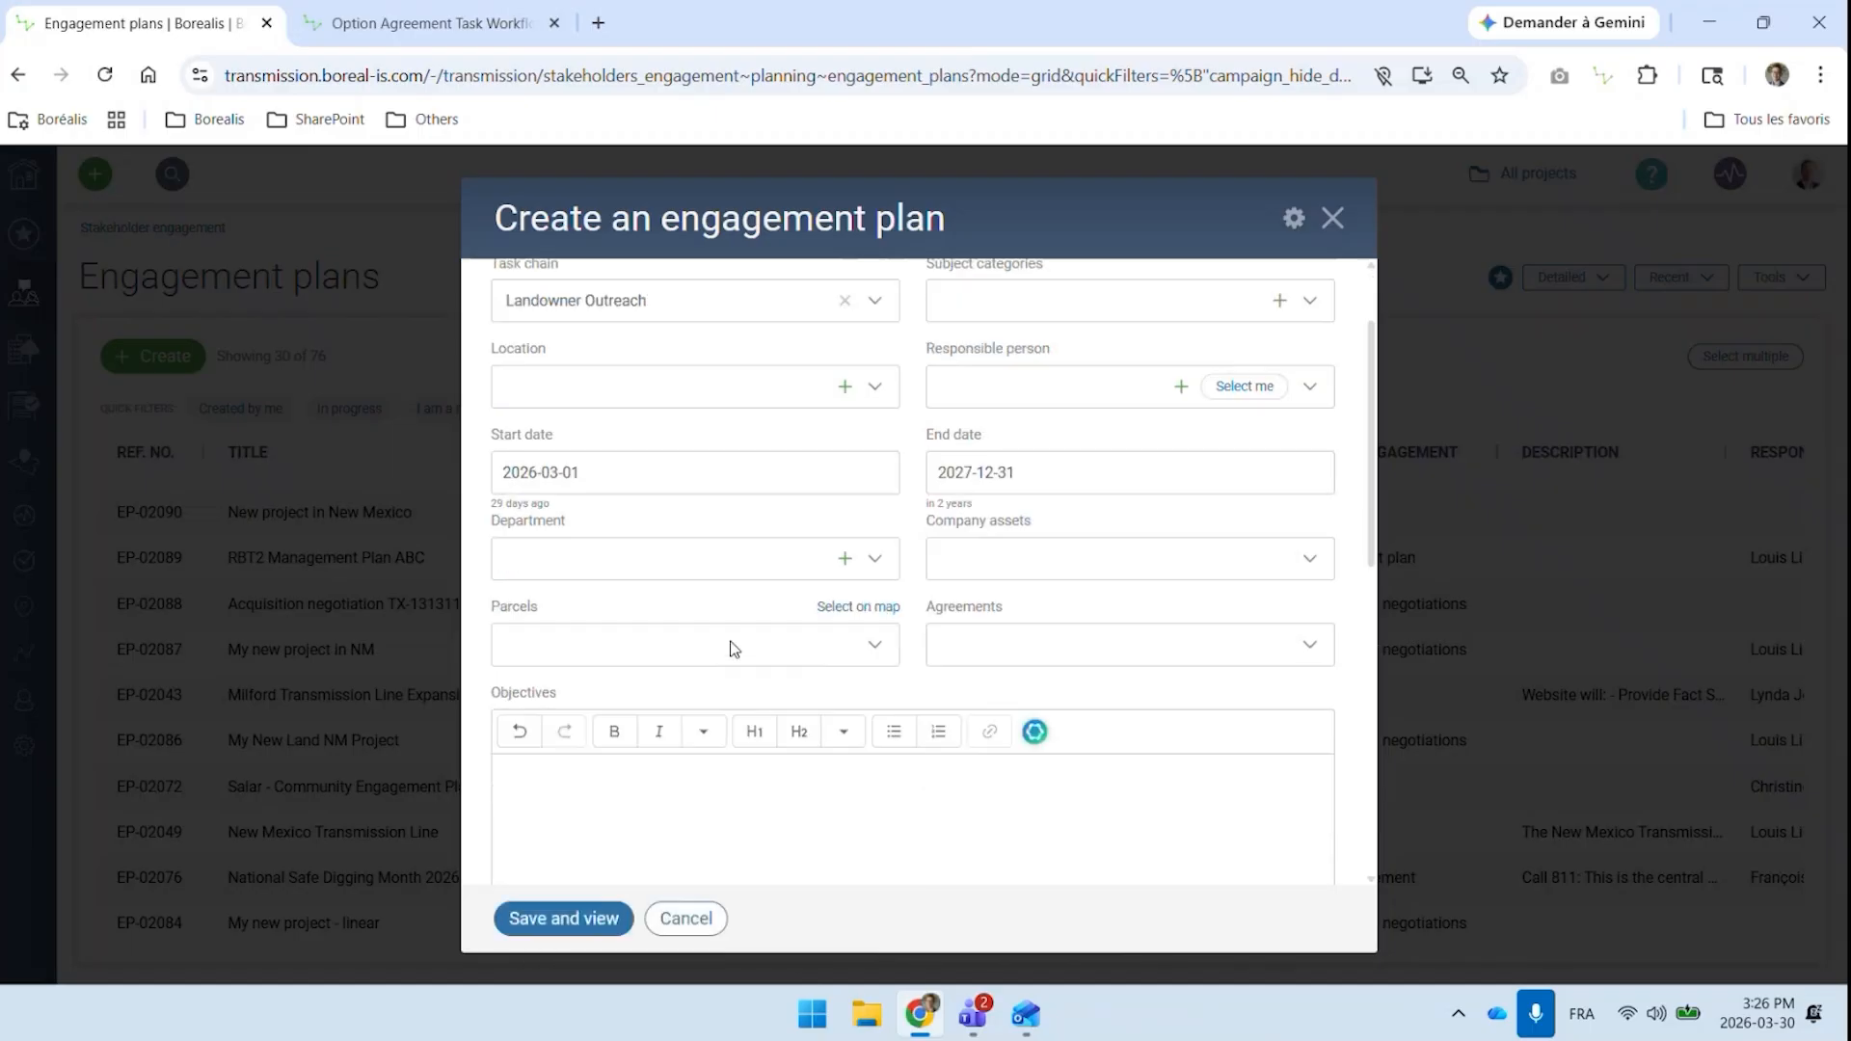
scroll(857, 591, "down", 3)
left_click(657, 579)
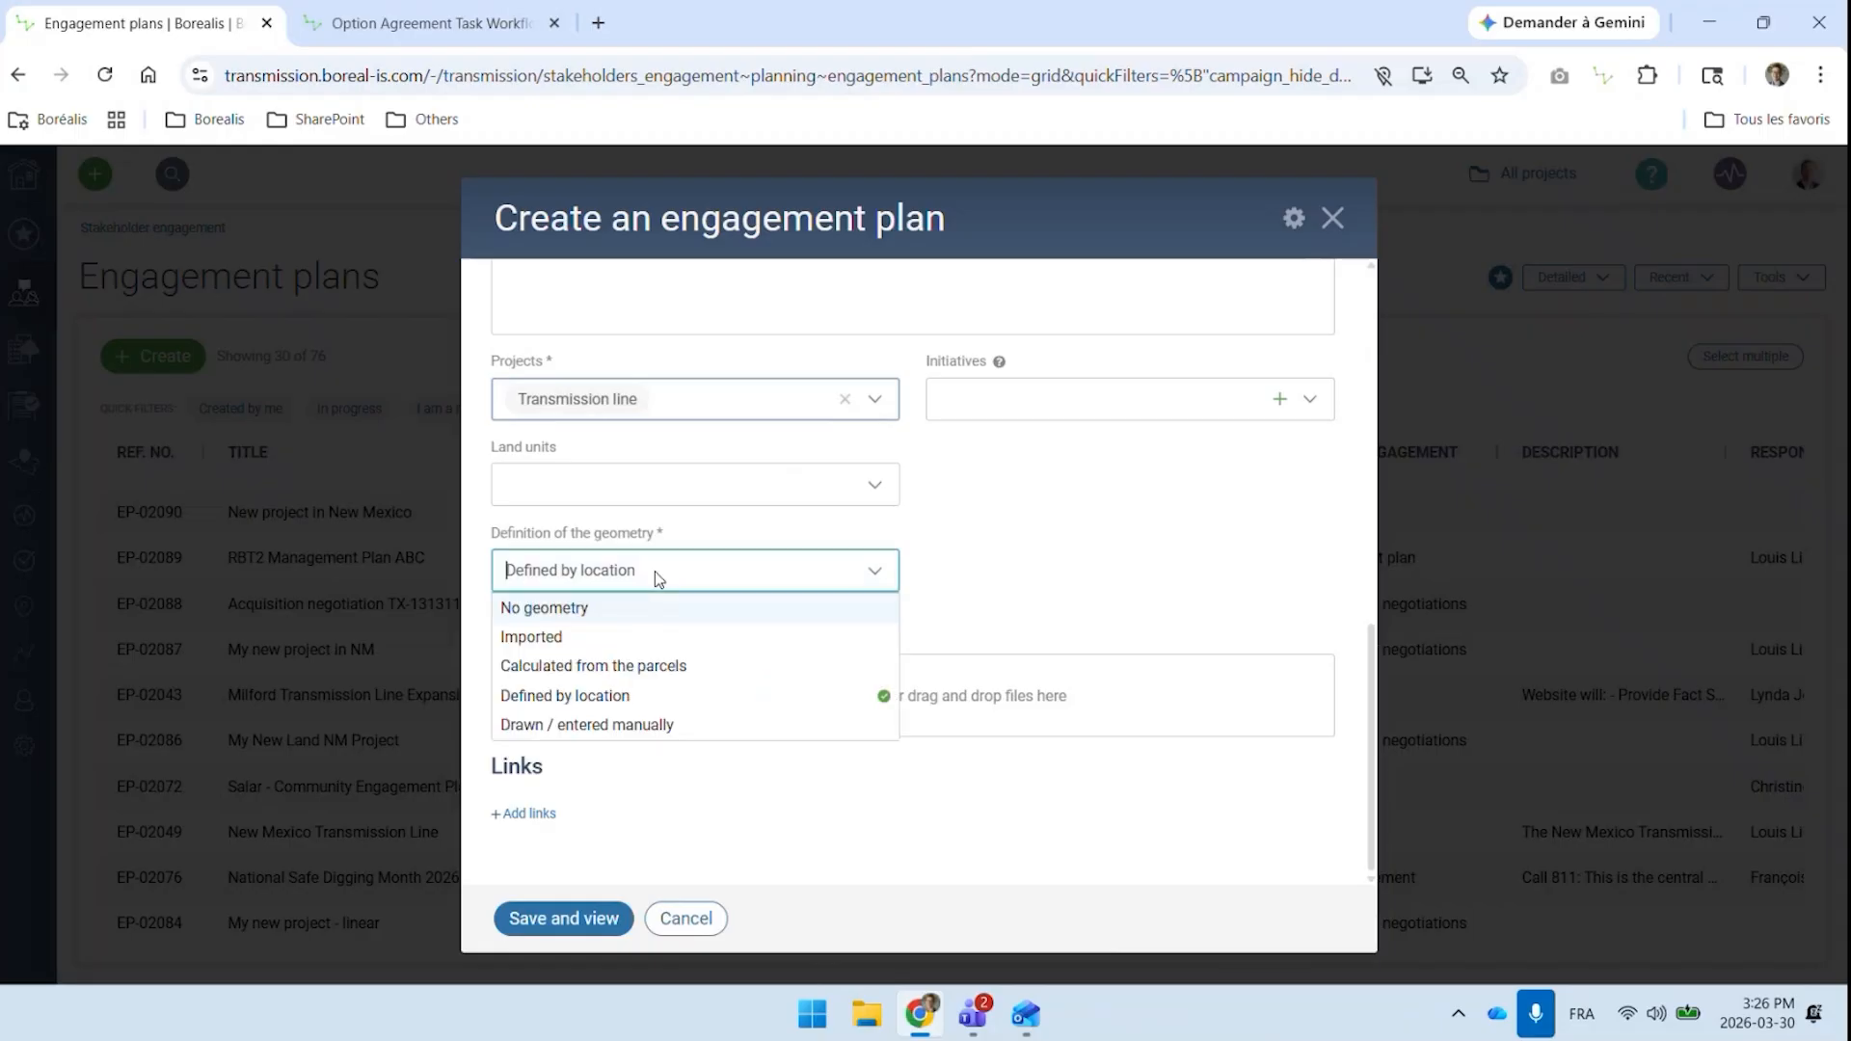
left_click(655, 573)
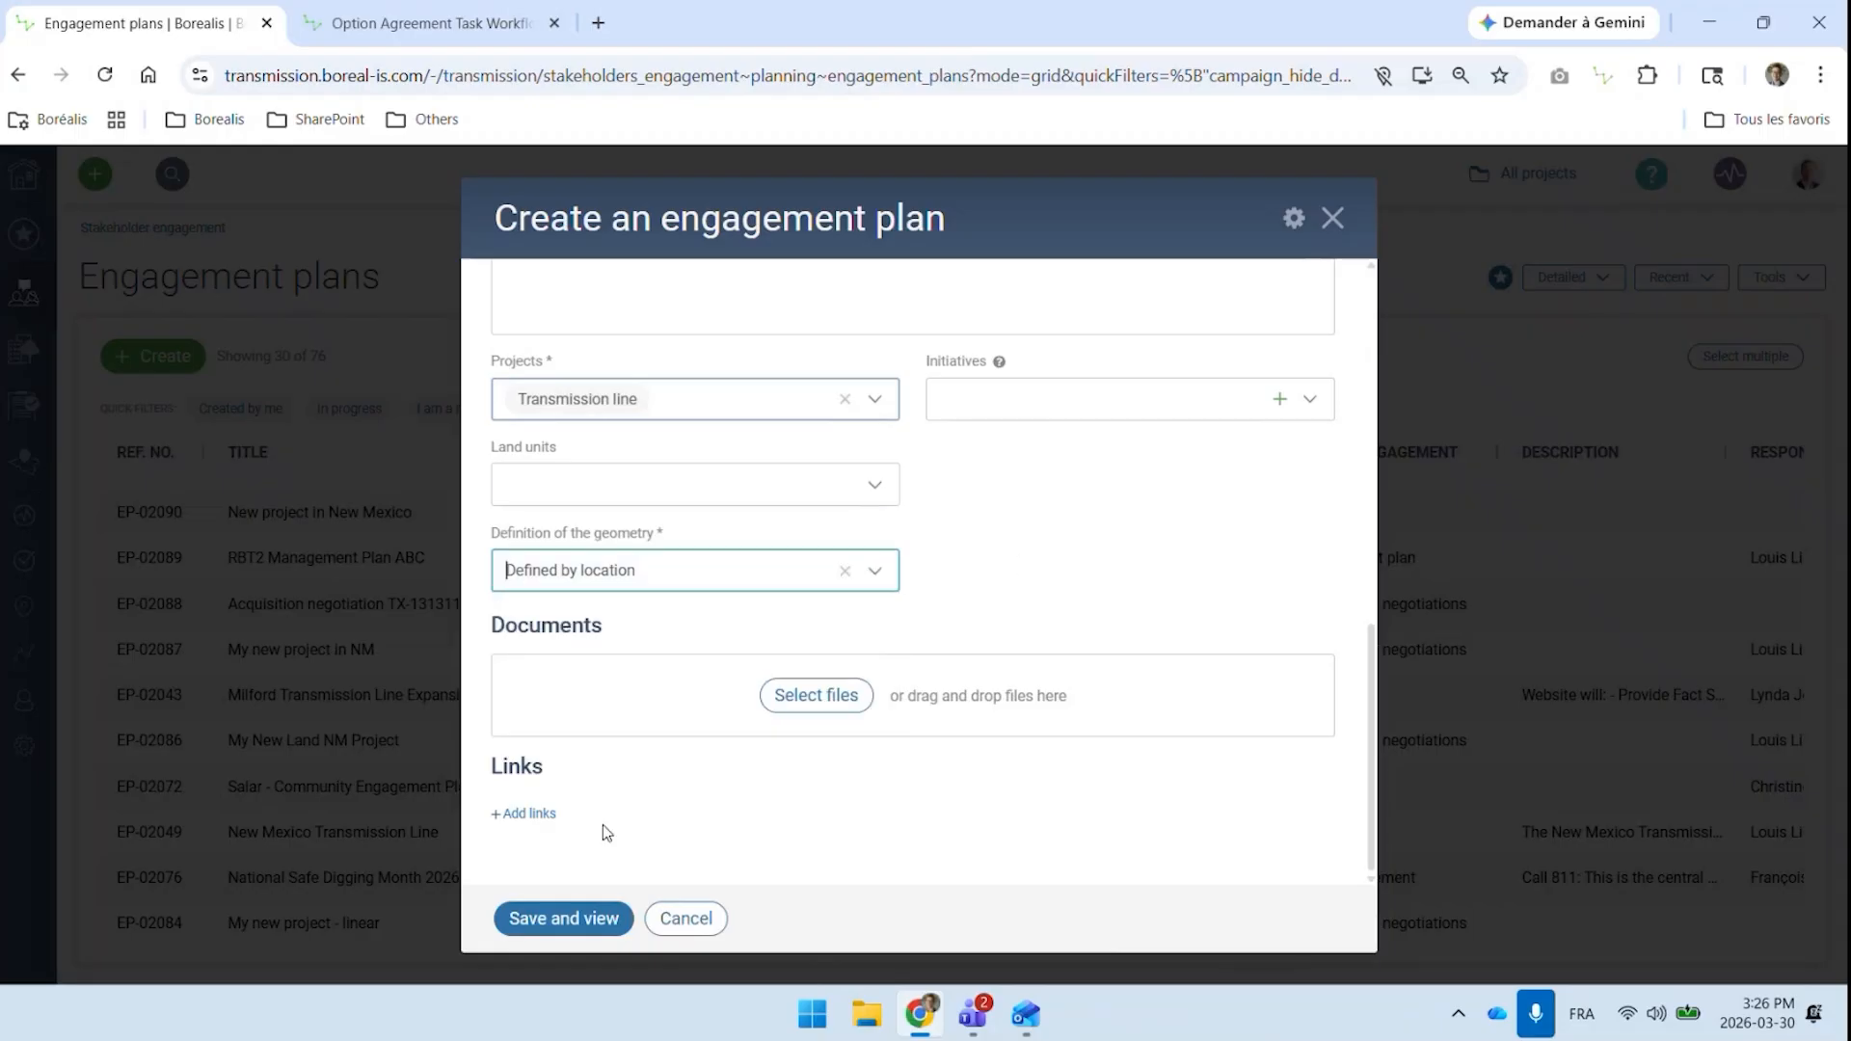
left_click(573, 931)
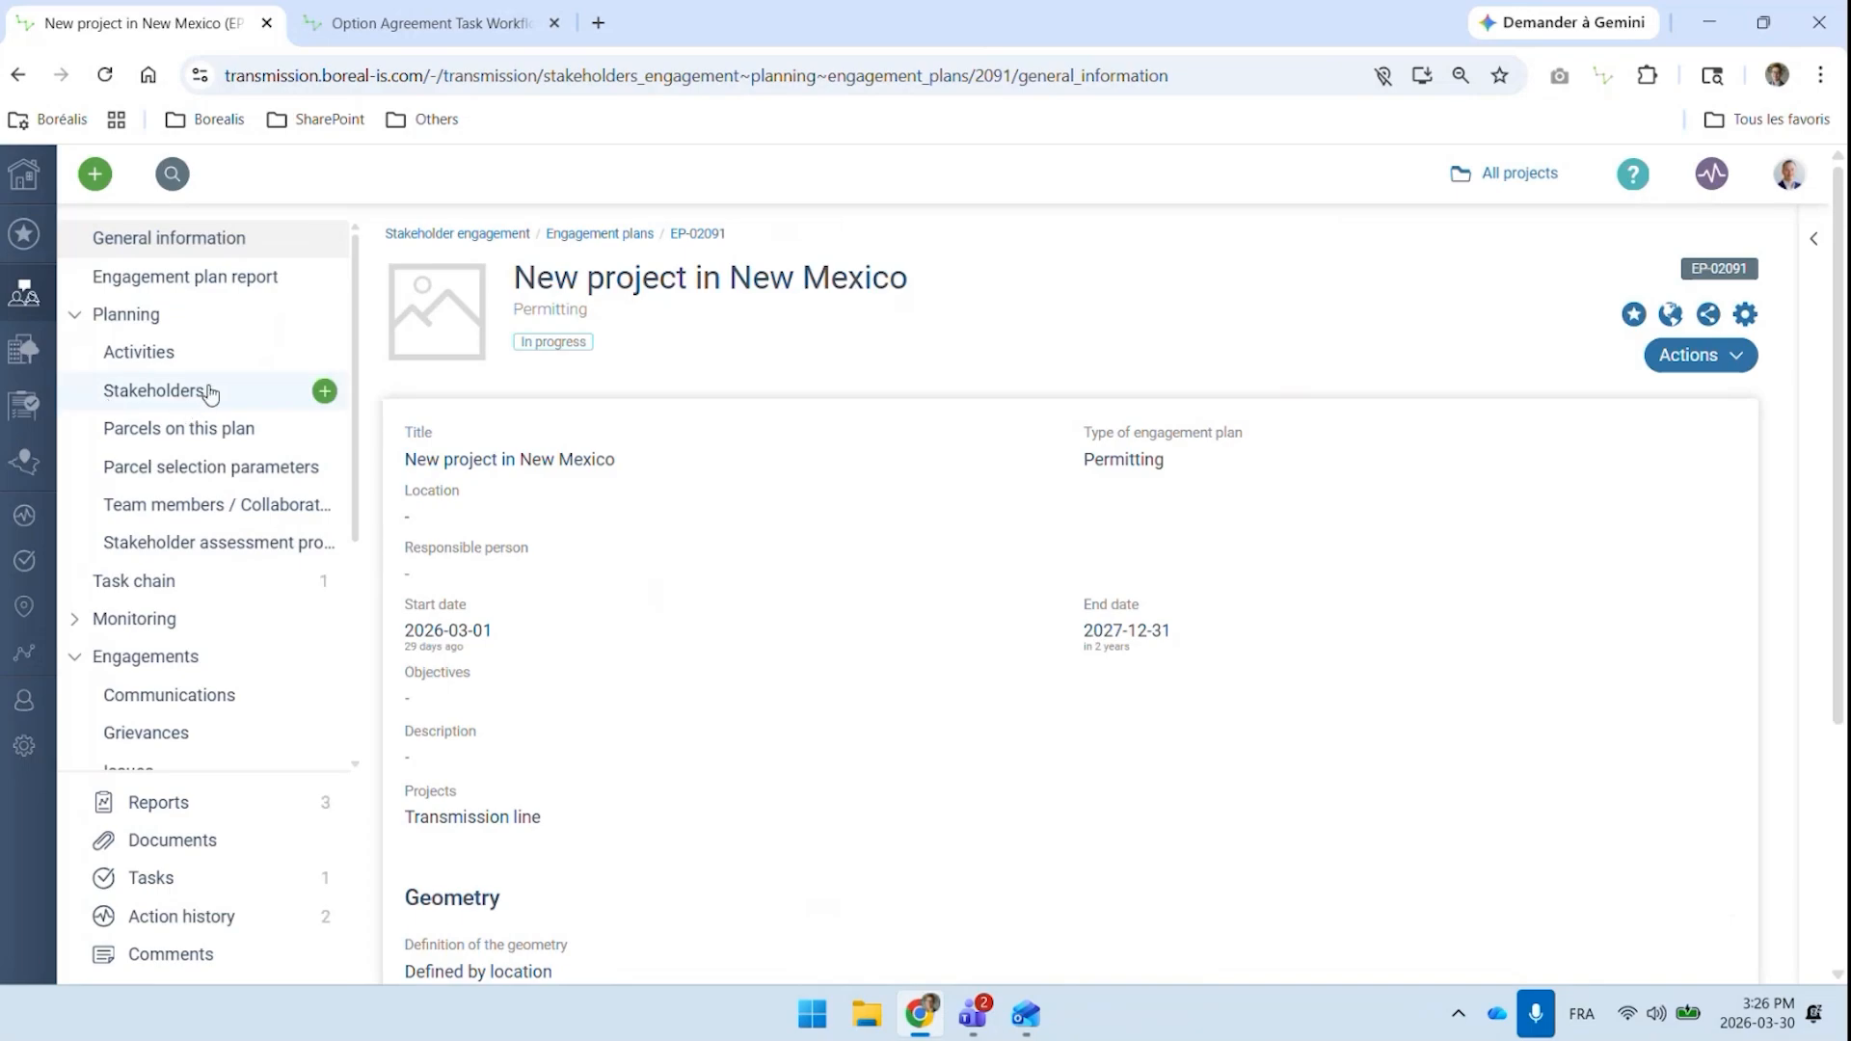
Link the existing company asset NM Line buffer to the engagement plan and display the plan's company assets on the map
scroll(202, 400, "down", 3)
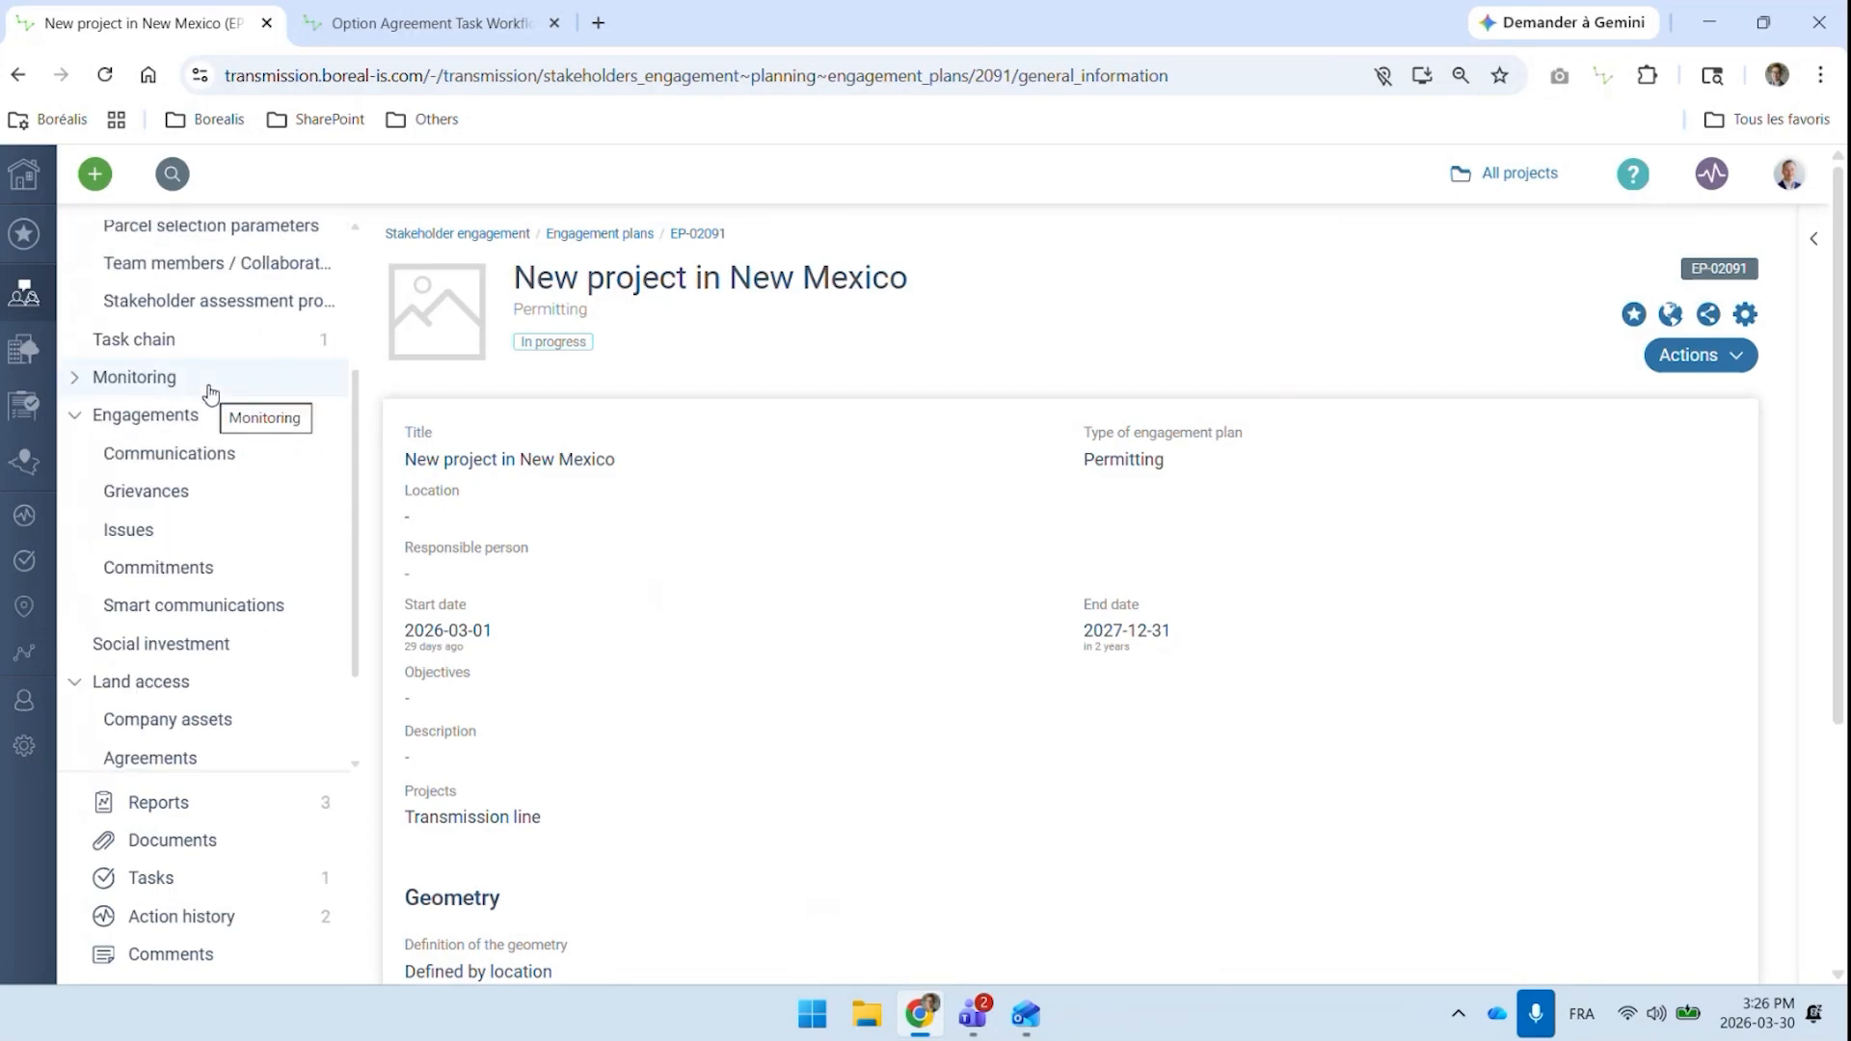
left_click(328, 723)
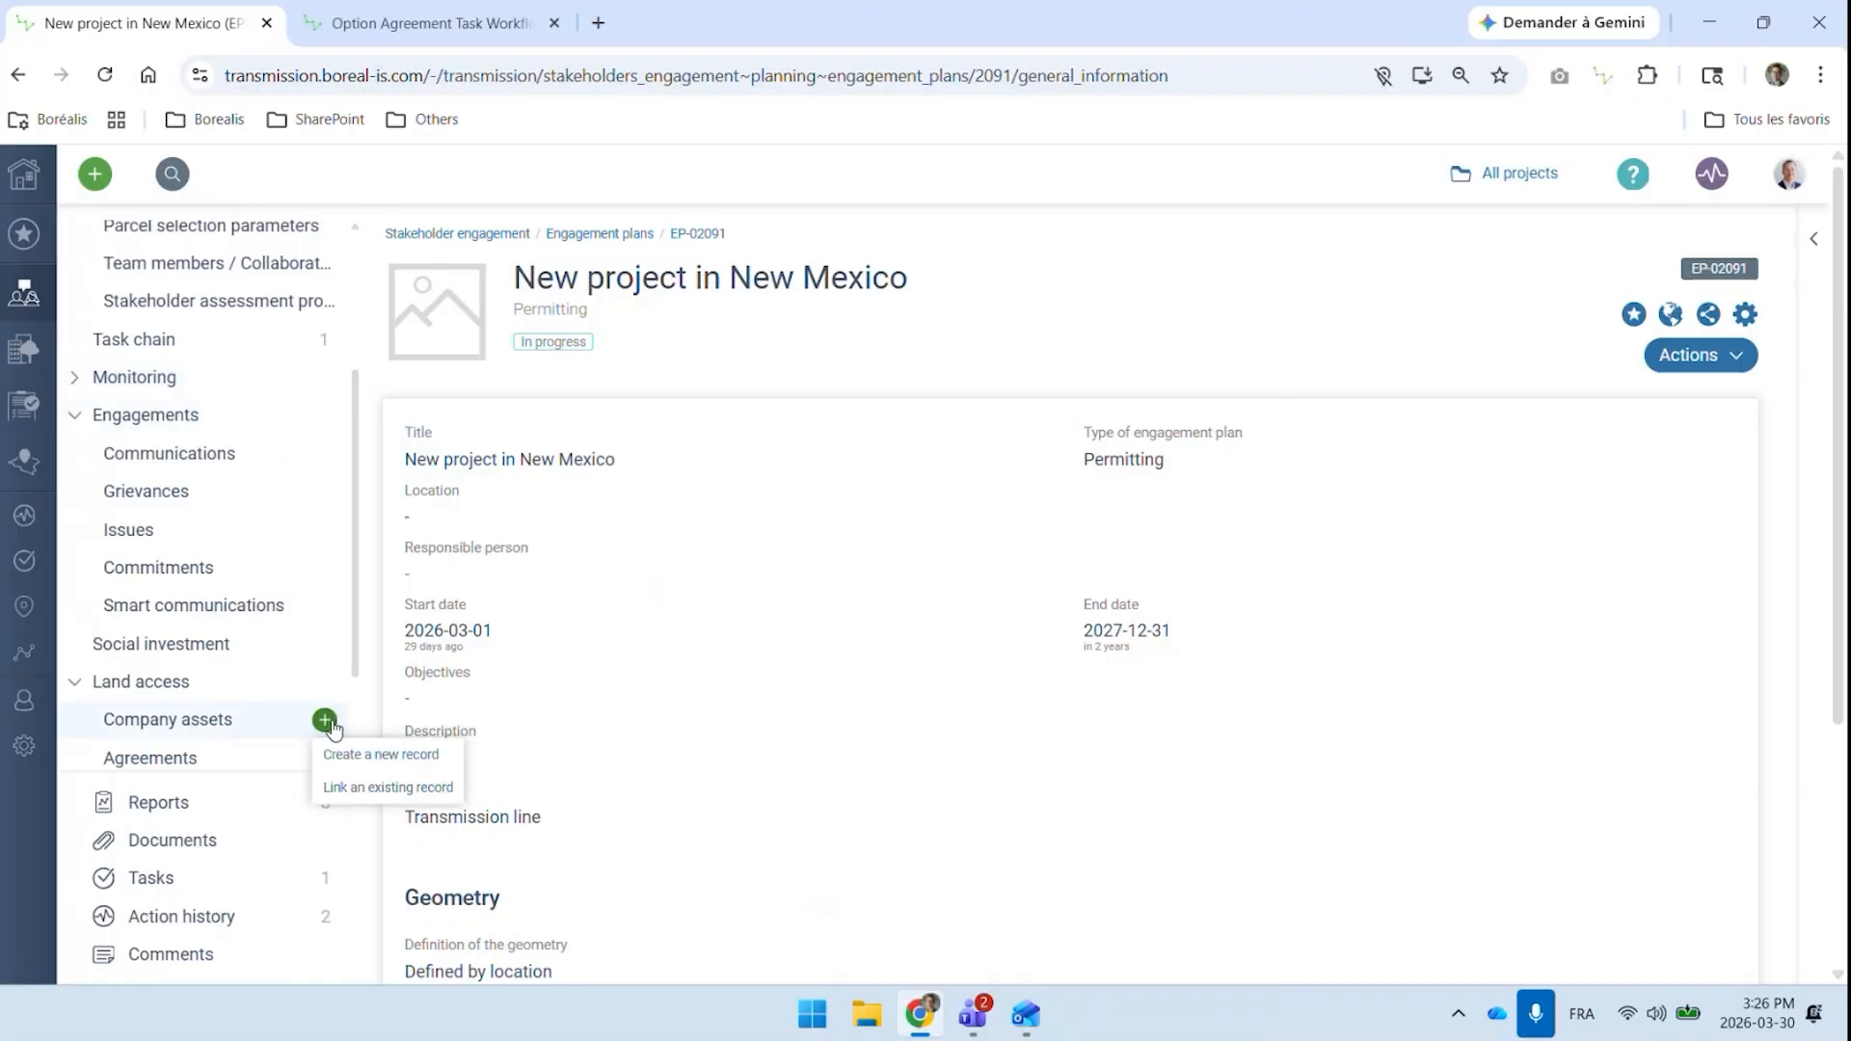
left_click(393, 790)
type("NM")
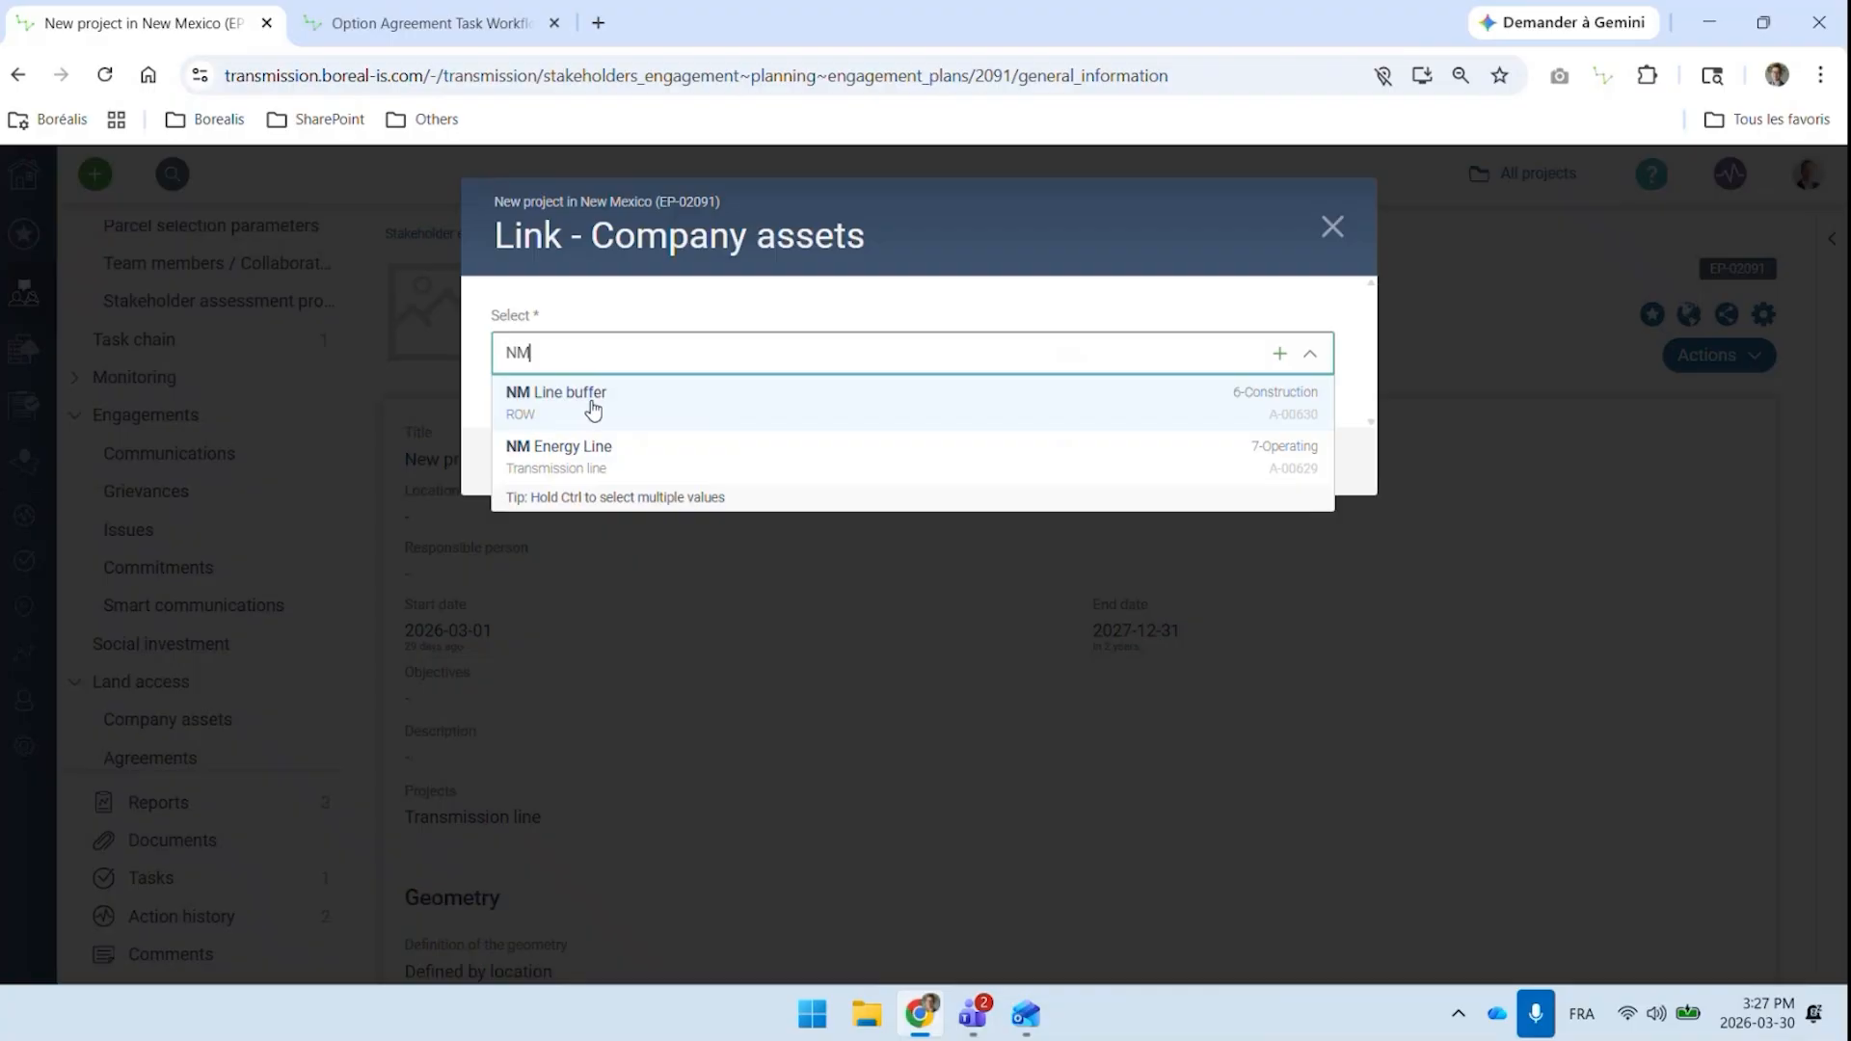
left_click(593, 408)
left_click(540, 460)
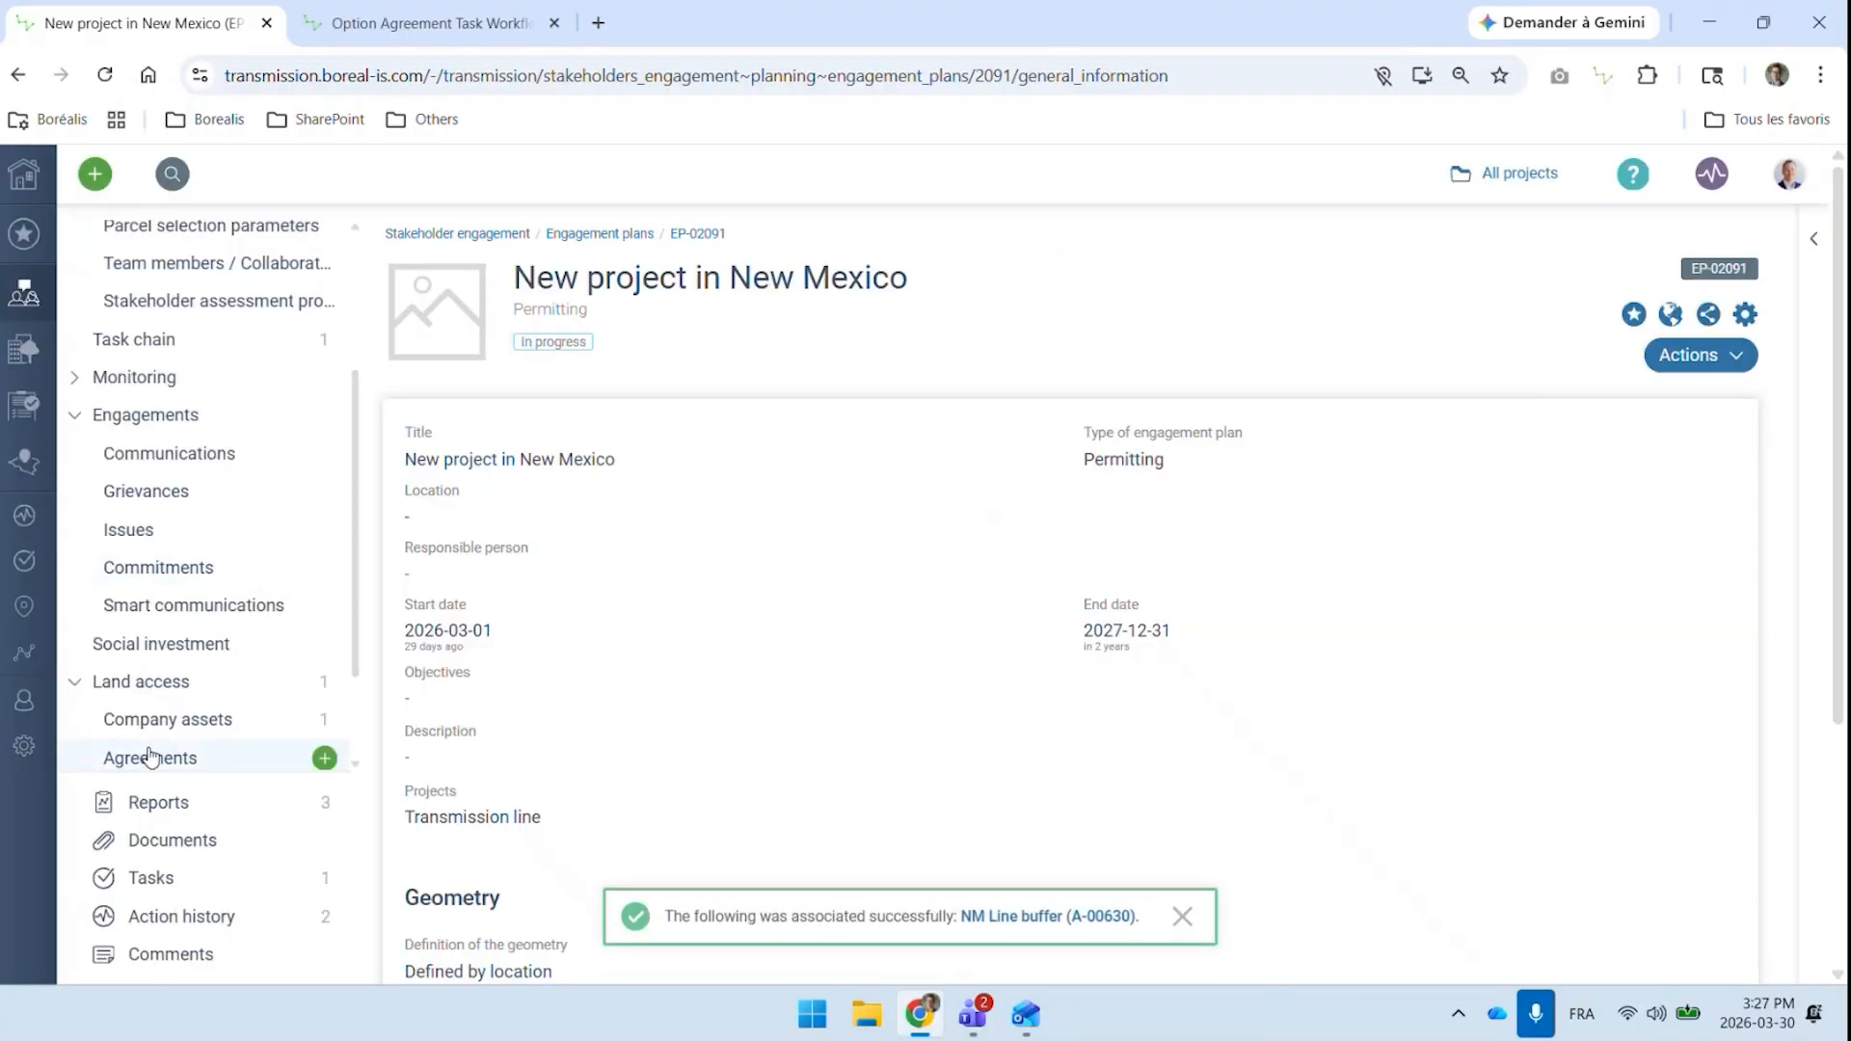
left_click(166, 733)
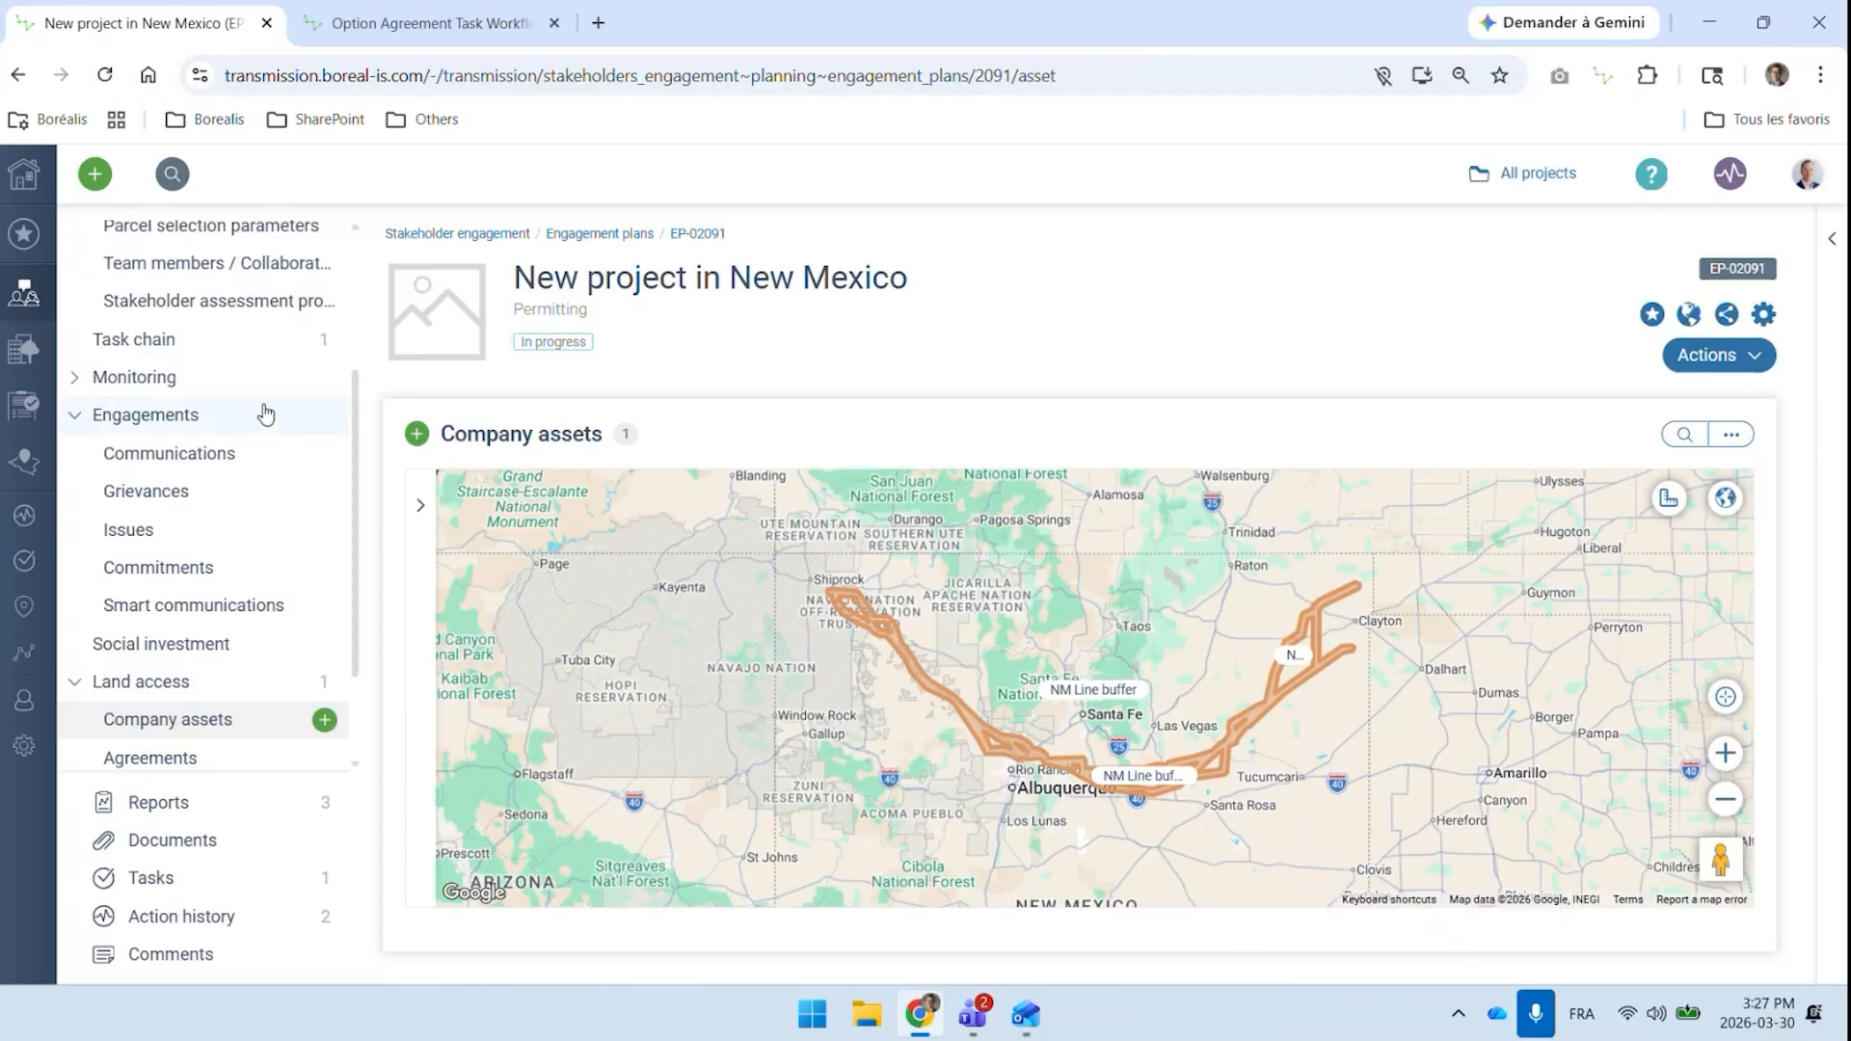
Open the parcel selection for the plan and filter parcels by Company assets overlap
scroll(262, 415, "up", 3)
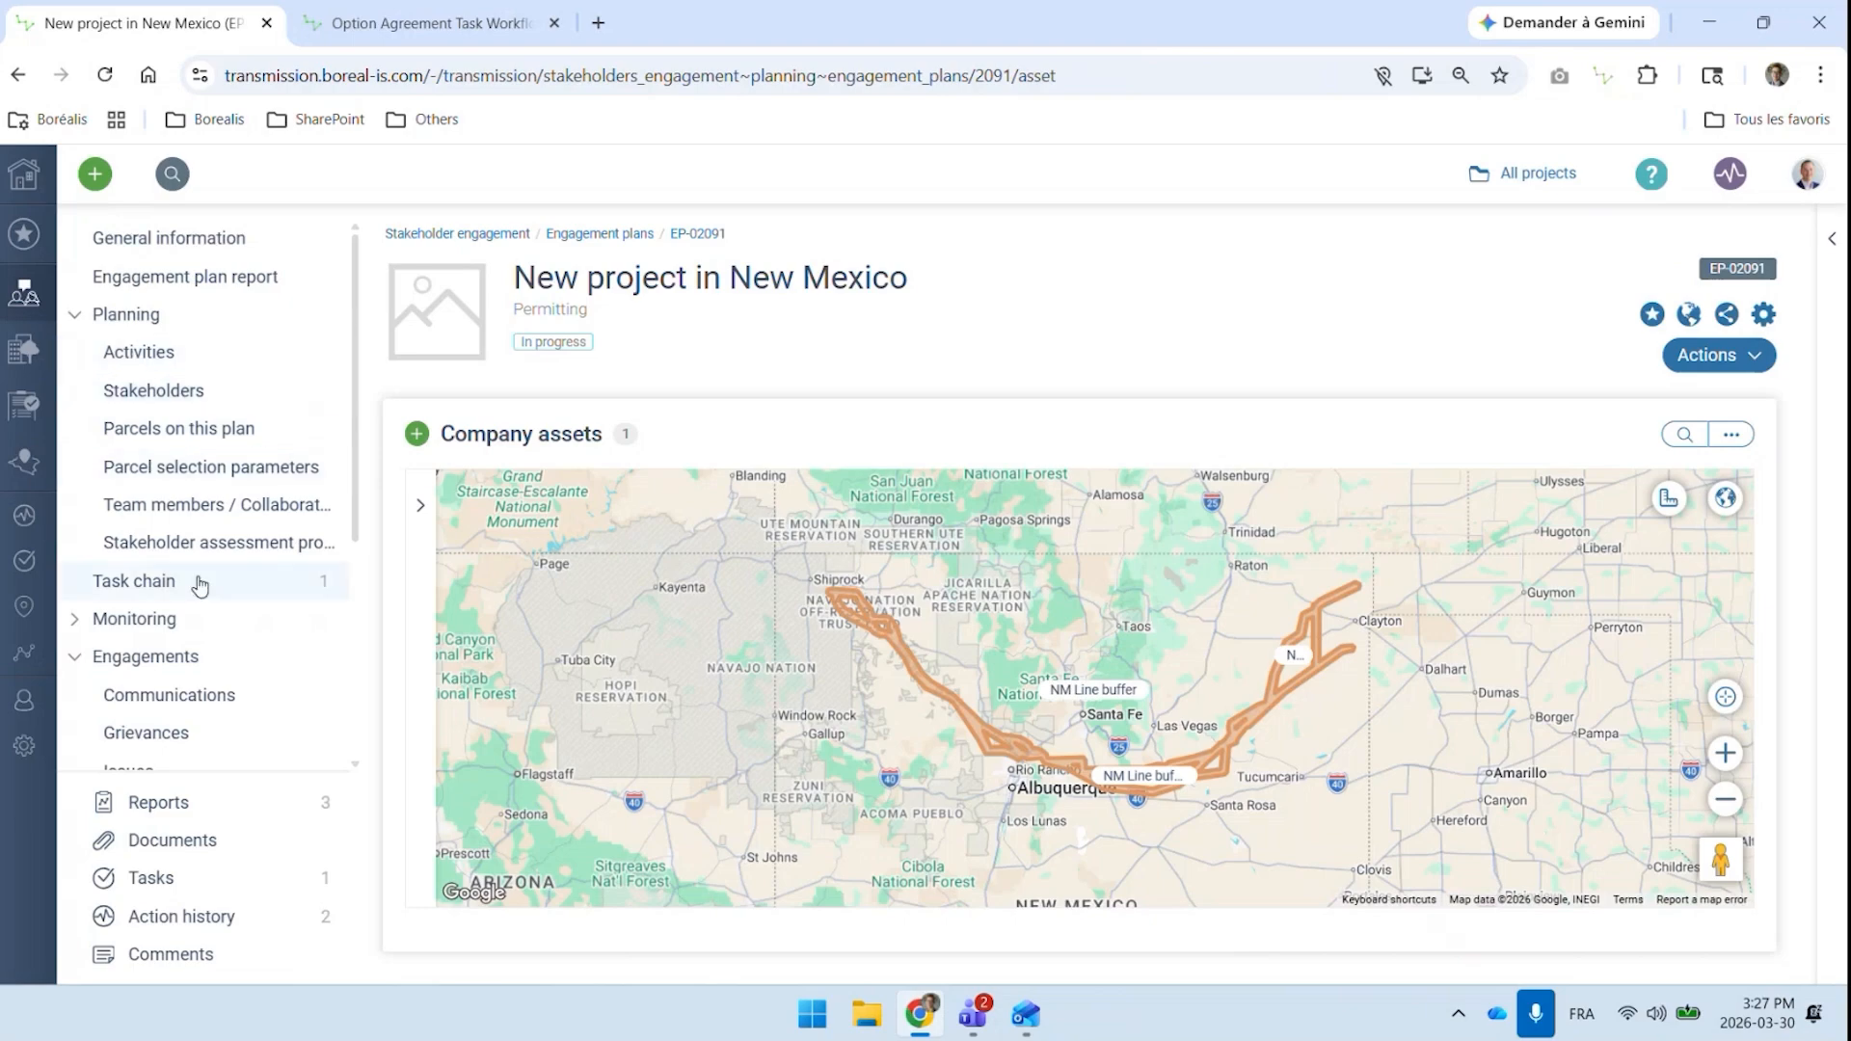
left_click(223, 474)
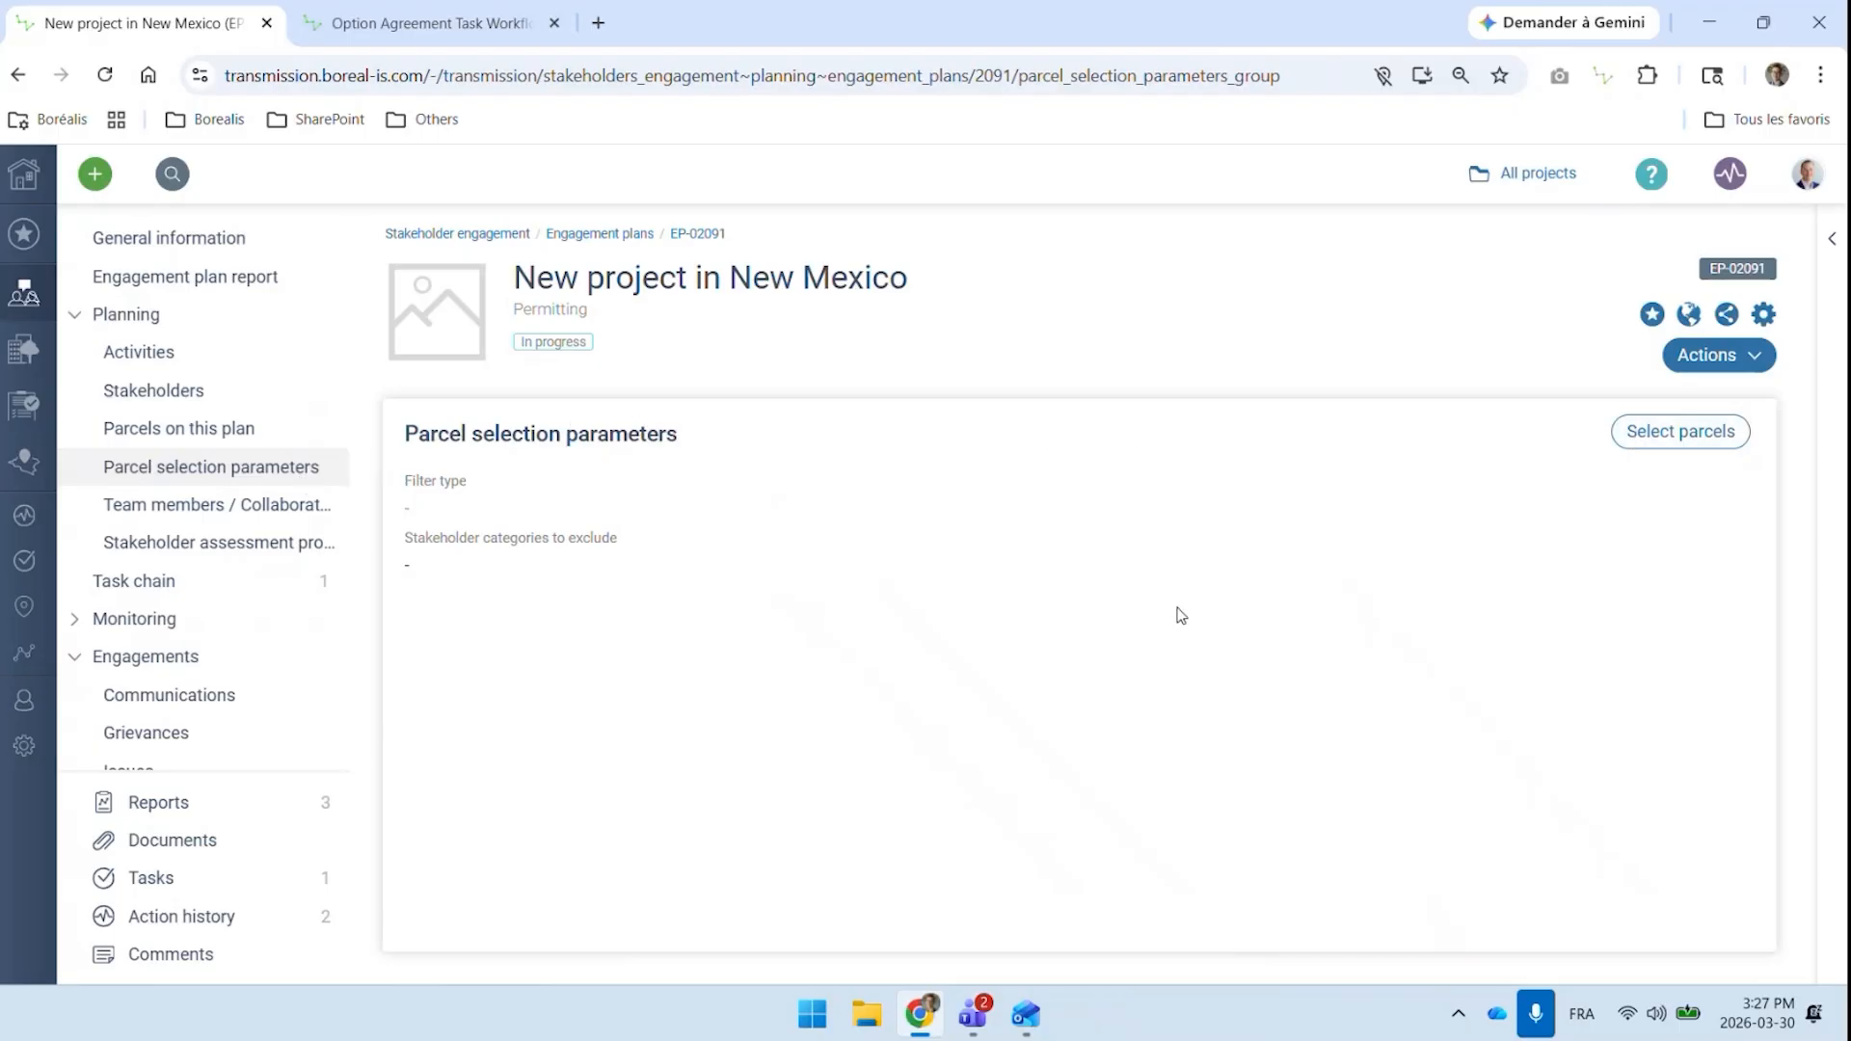
left_click(1657, 431)
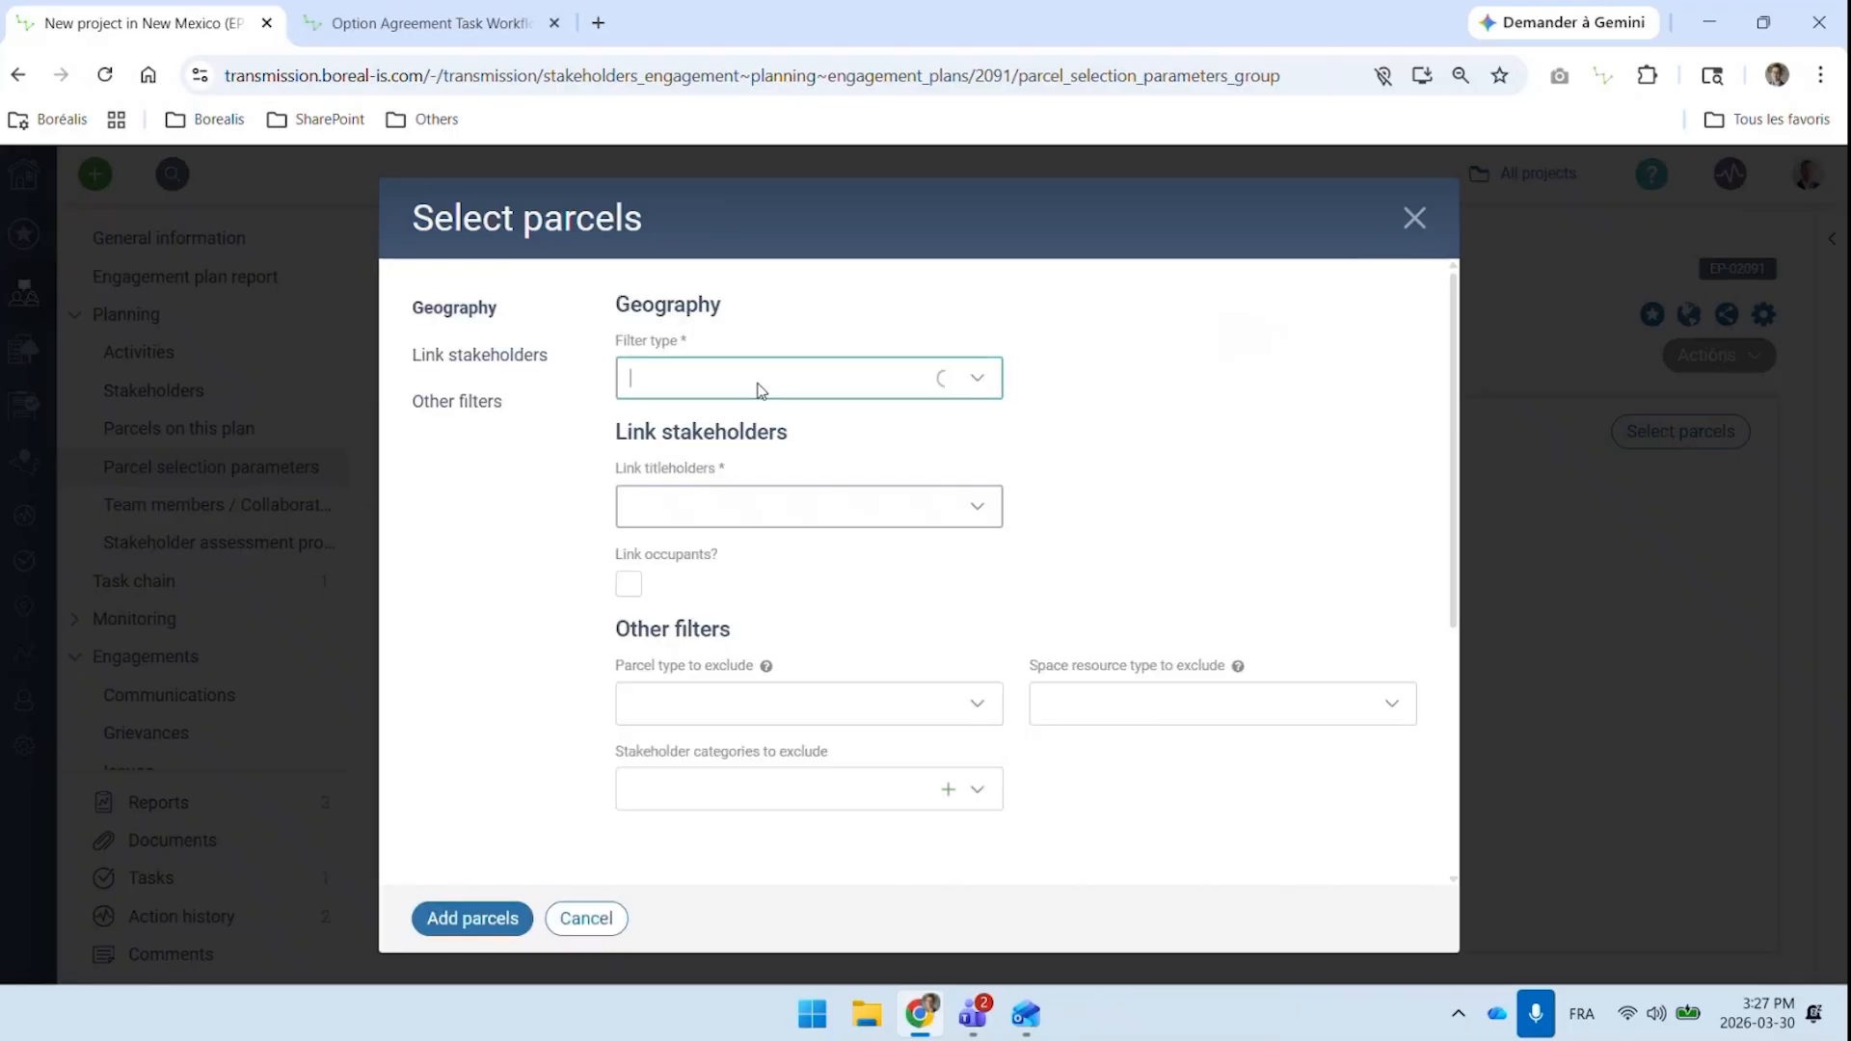
left_click(760, 389)
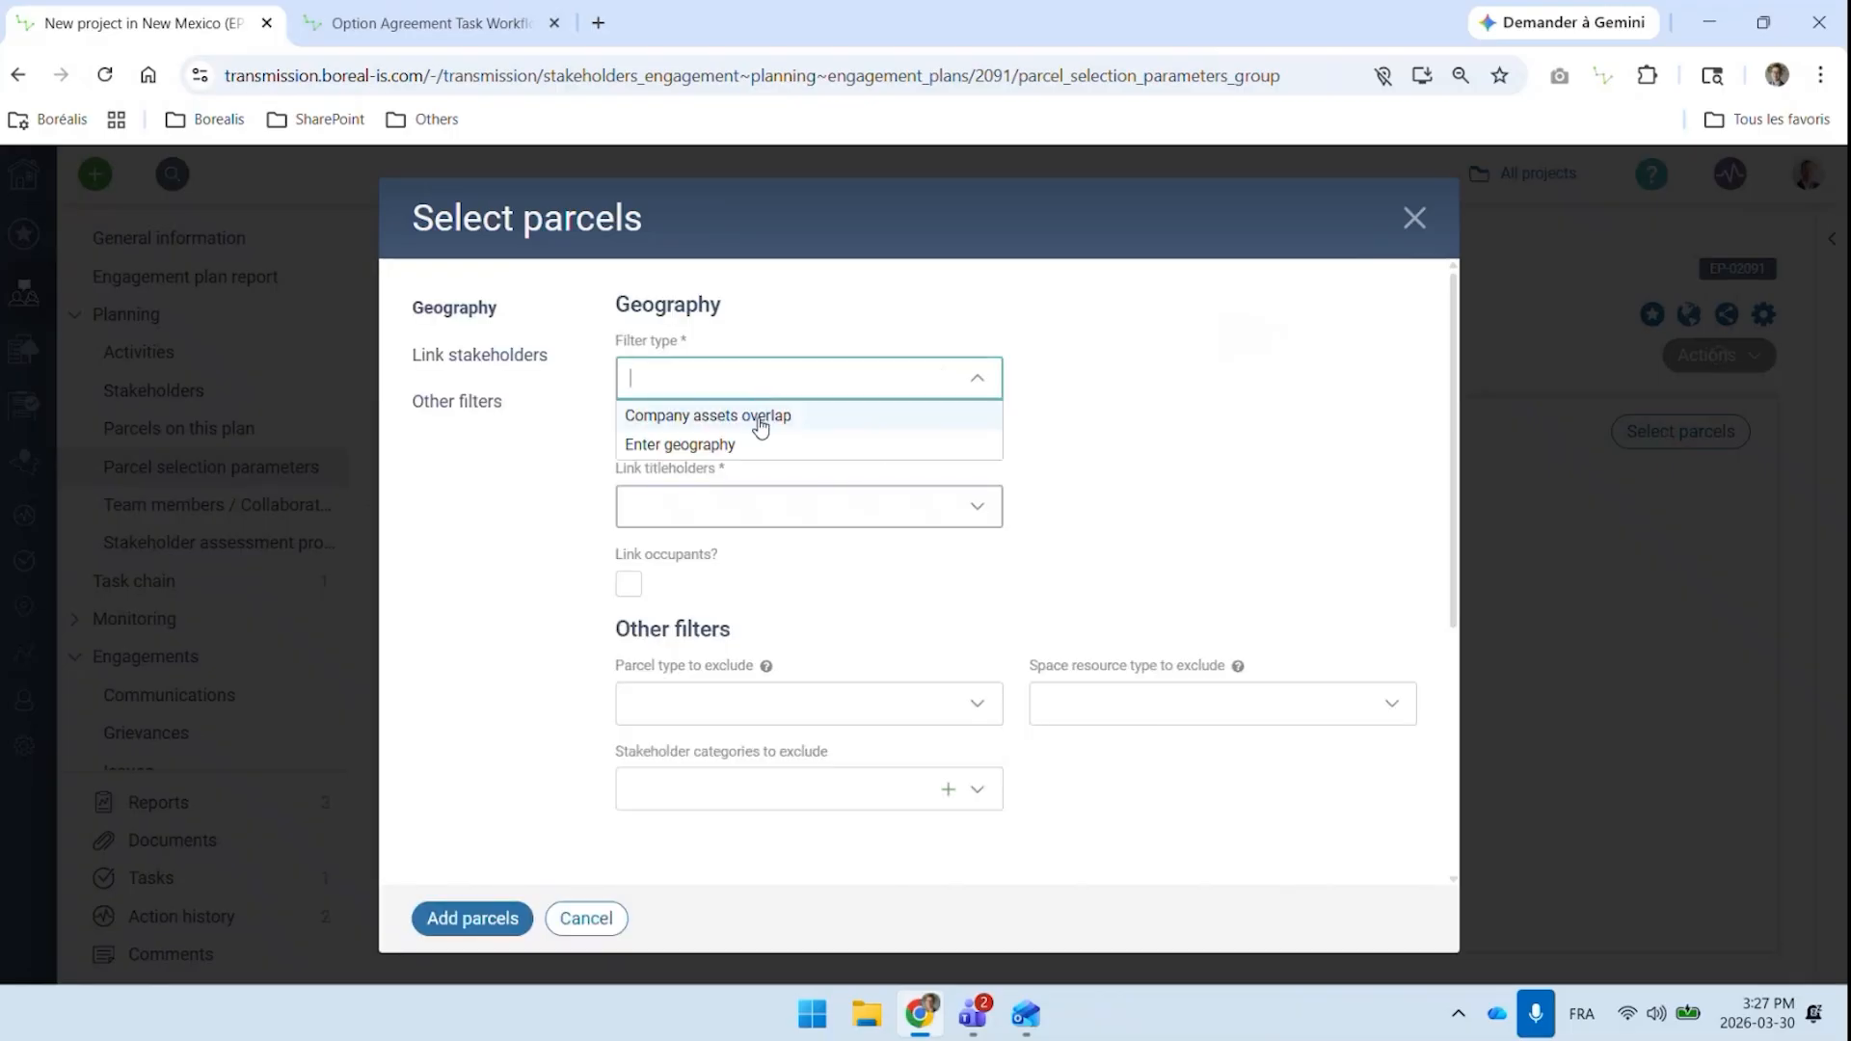
left_click(761, 417)
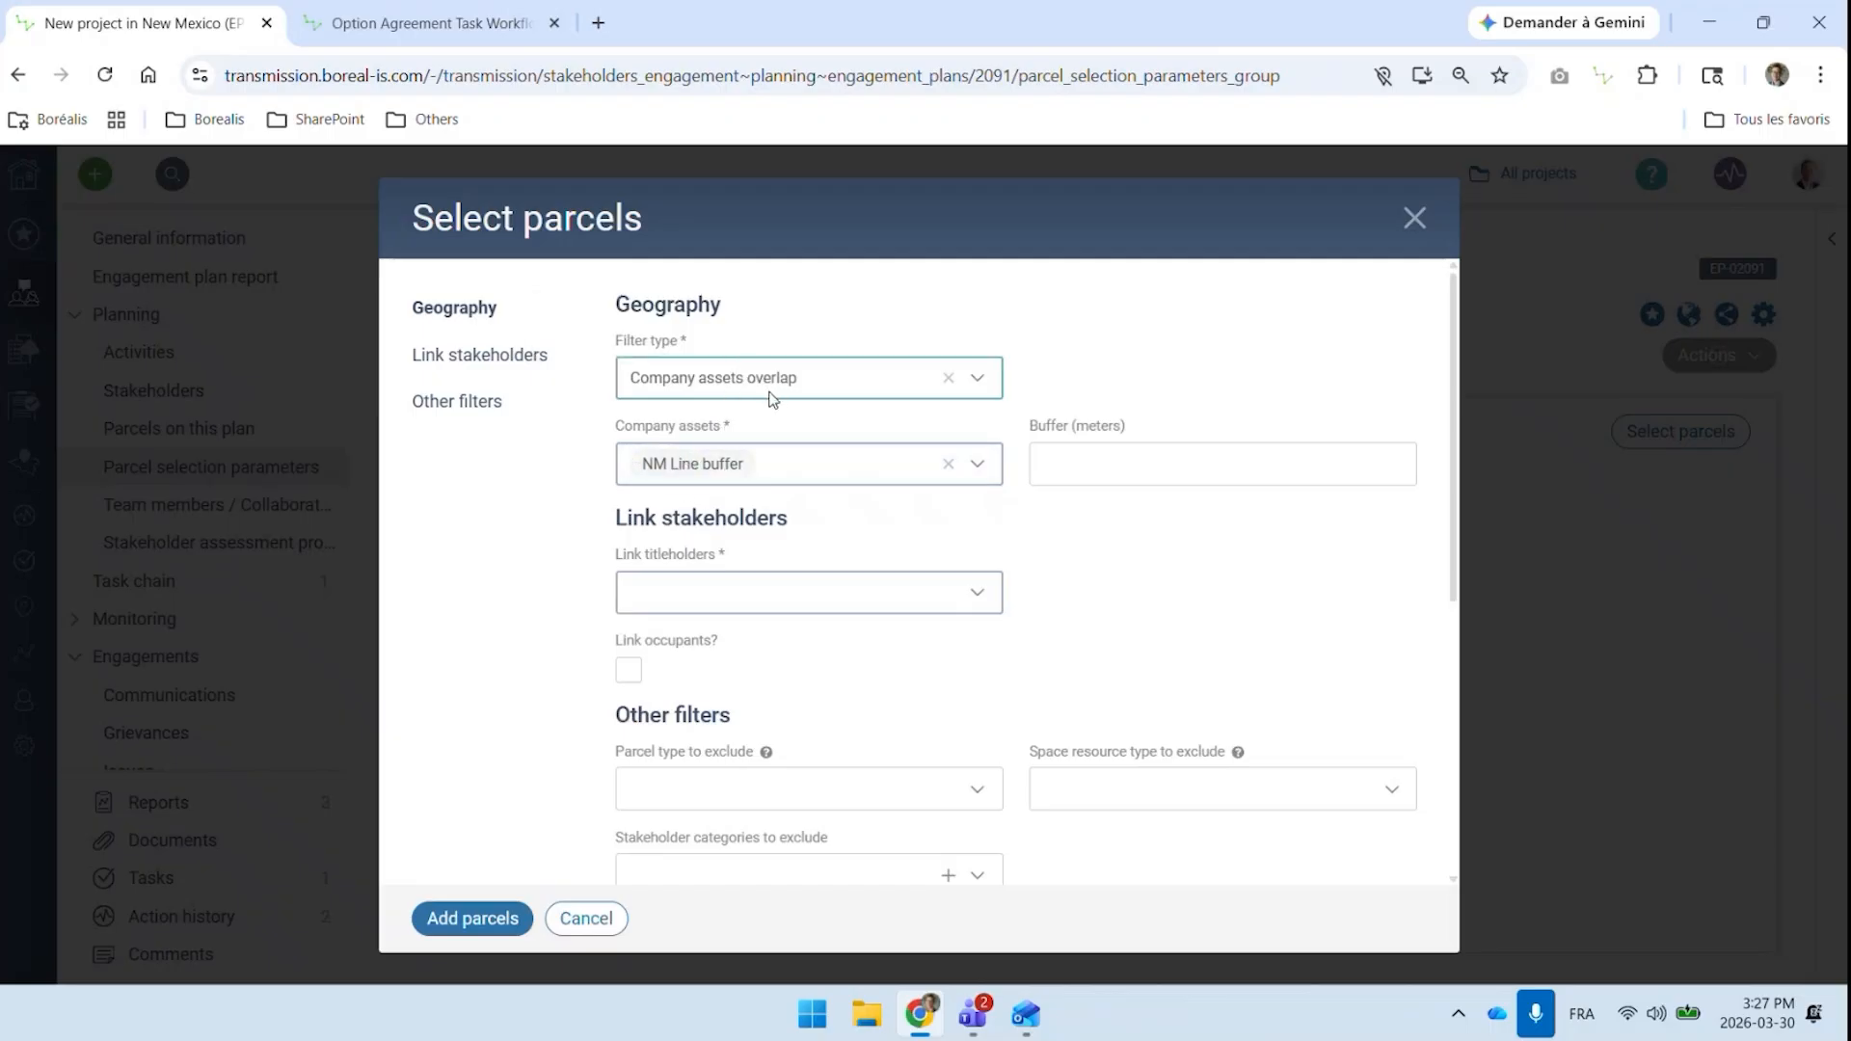
Choose Link all titleholders, enable linking of occupants, and review the remaining parcel filters
left_click(783, 607)
left_click(711, 662)
left_click(628, 672)
scroll(909, 591, "down", 3)
scroll(669, 715, "up", 3)
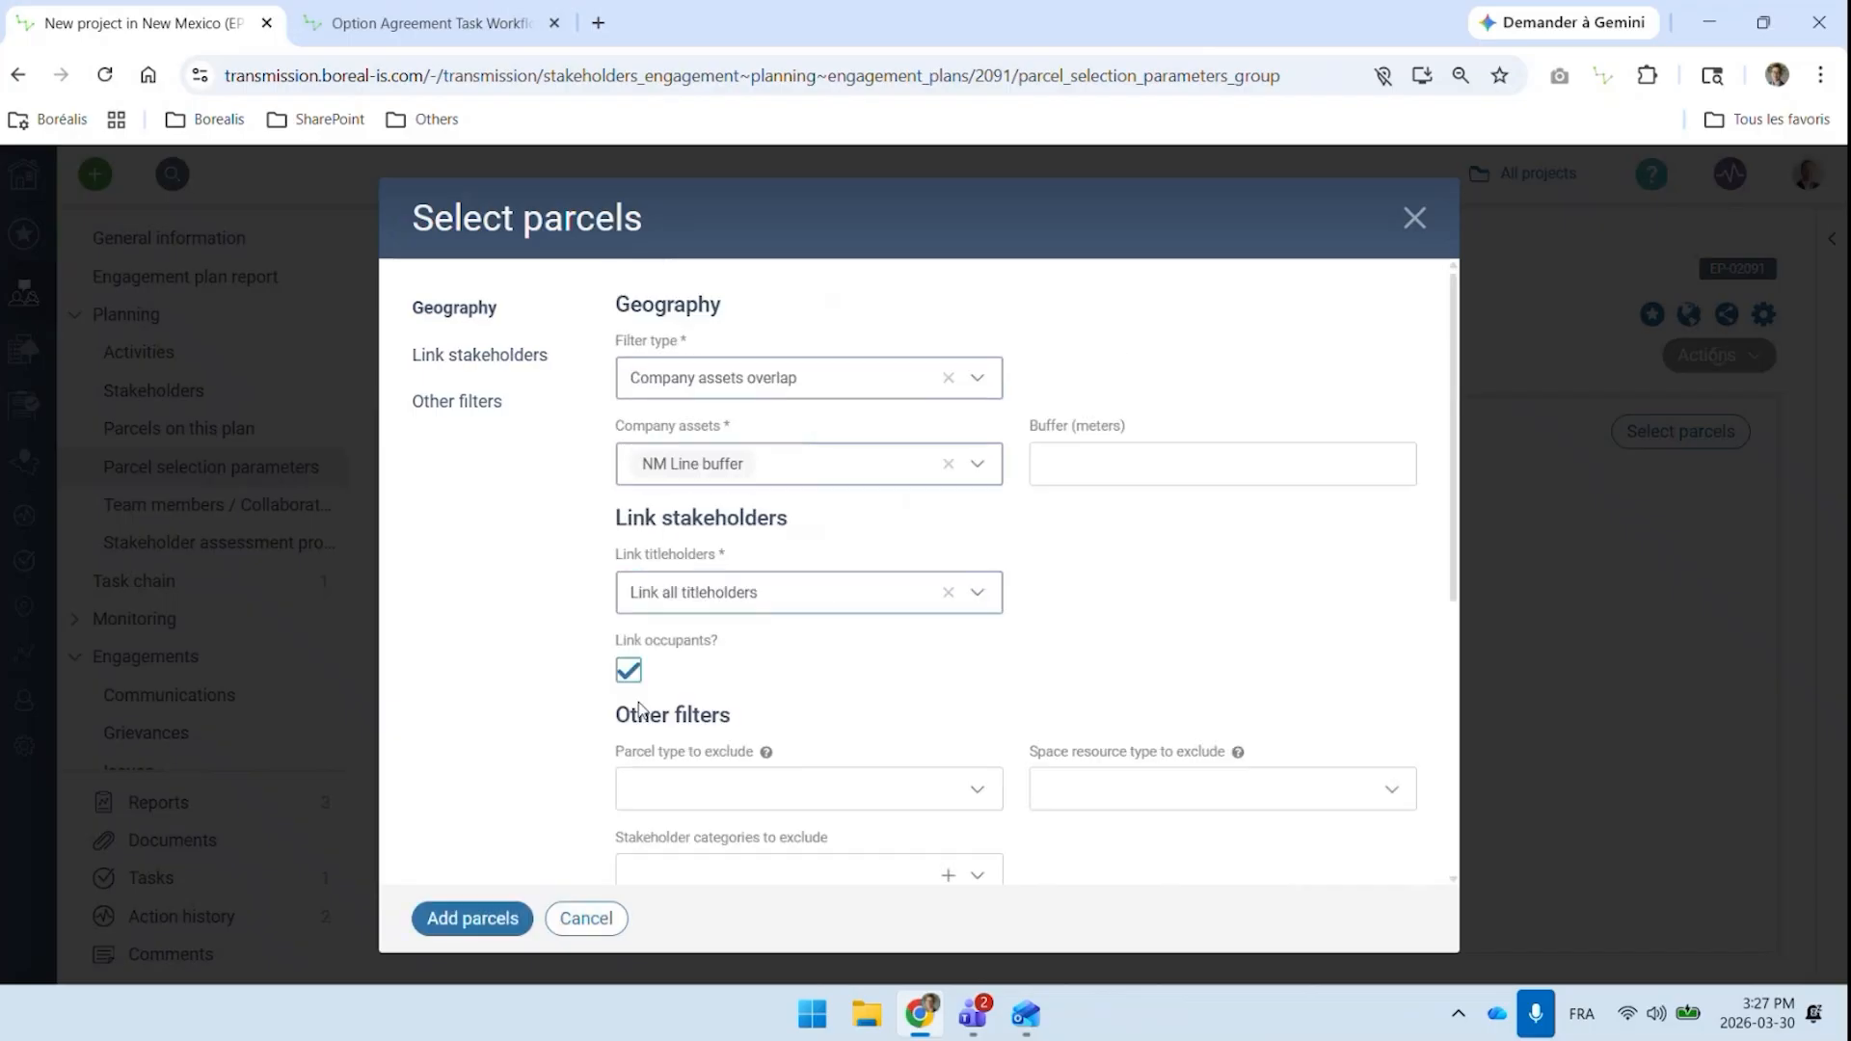
Change the parcel filter type to Enter geography and expand its map
left_click(815, 386)
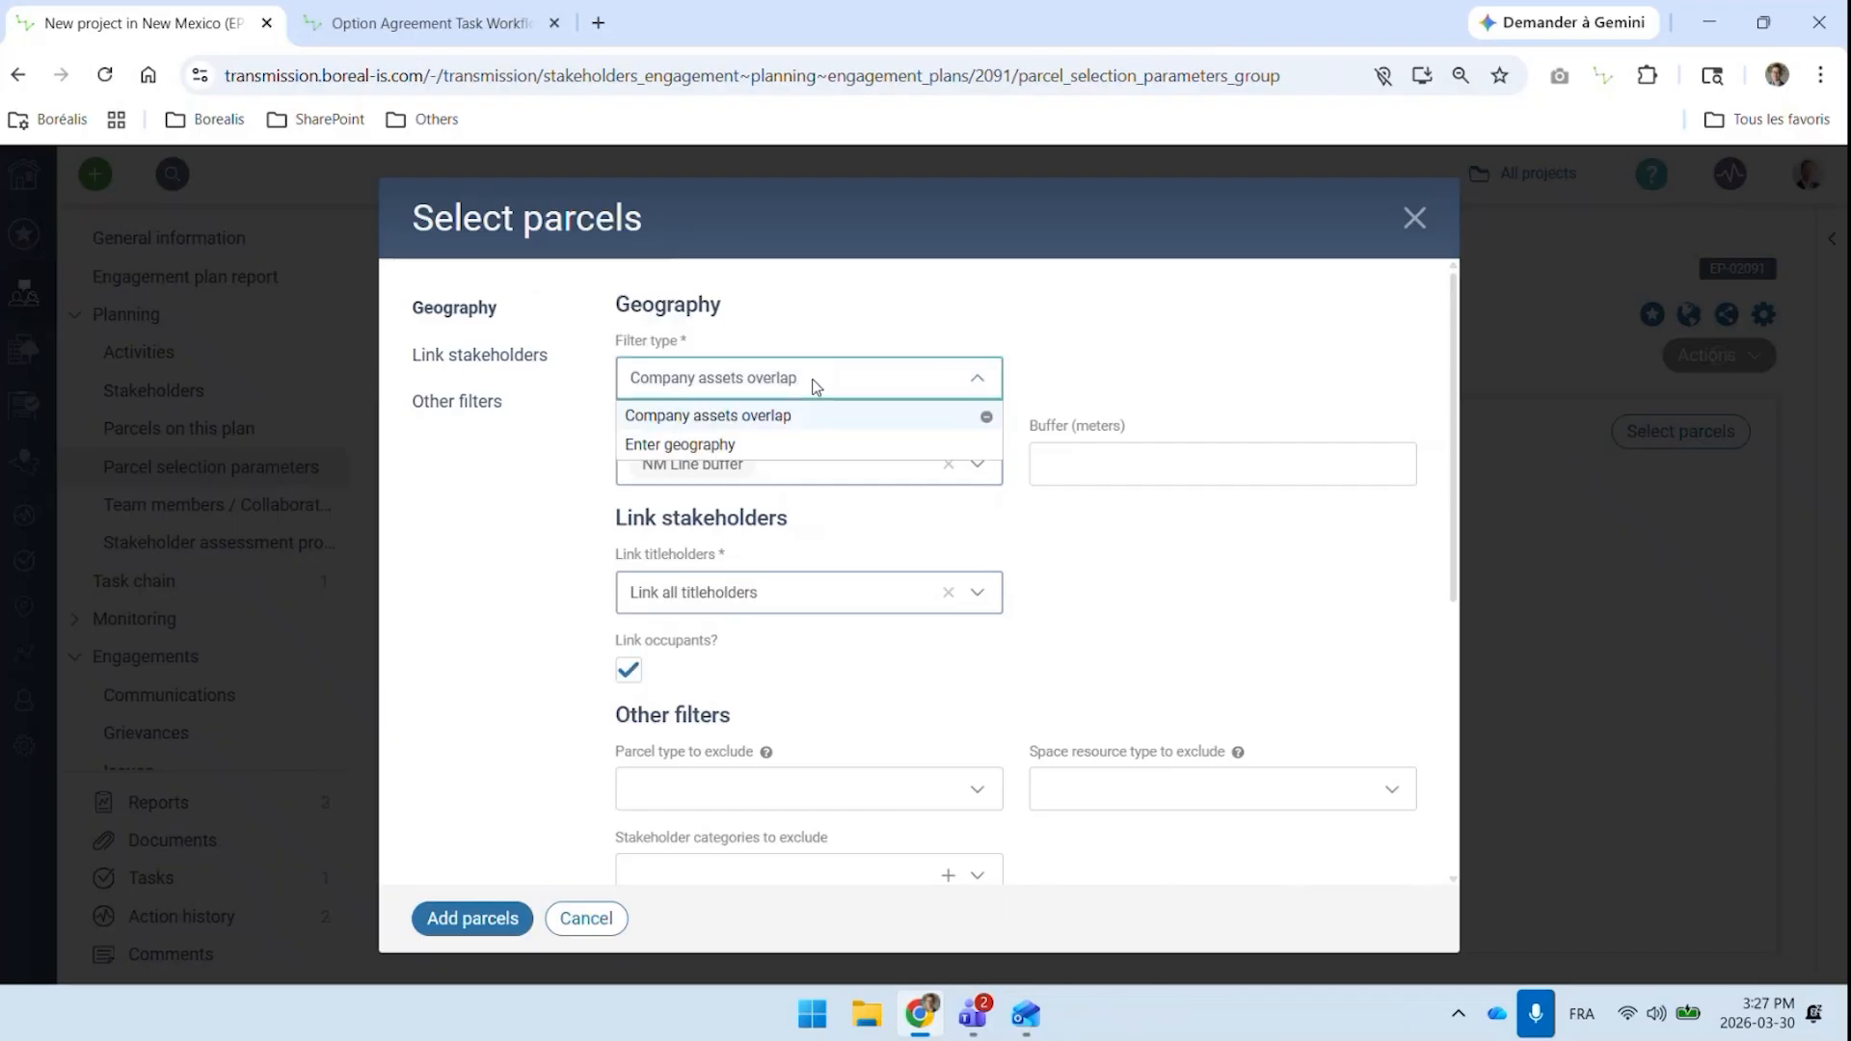
left_click(743, 443)
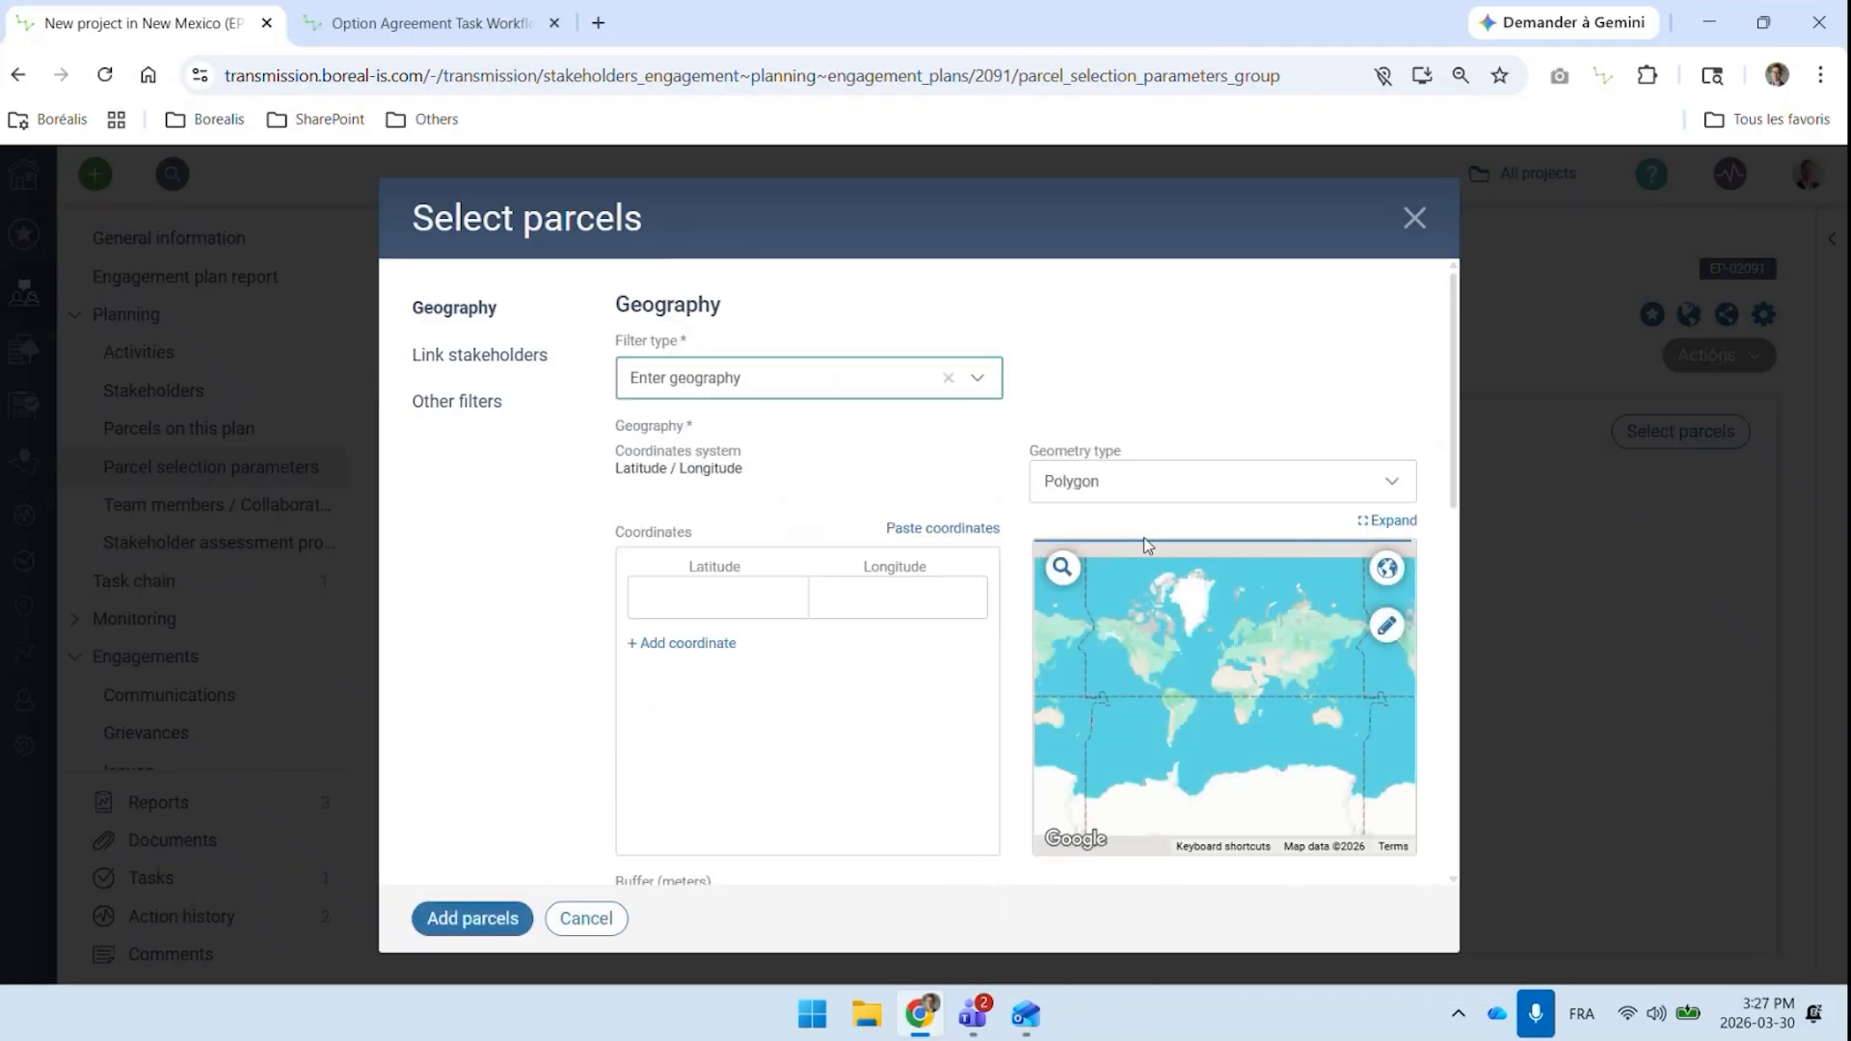
left_click(1384, 526)
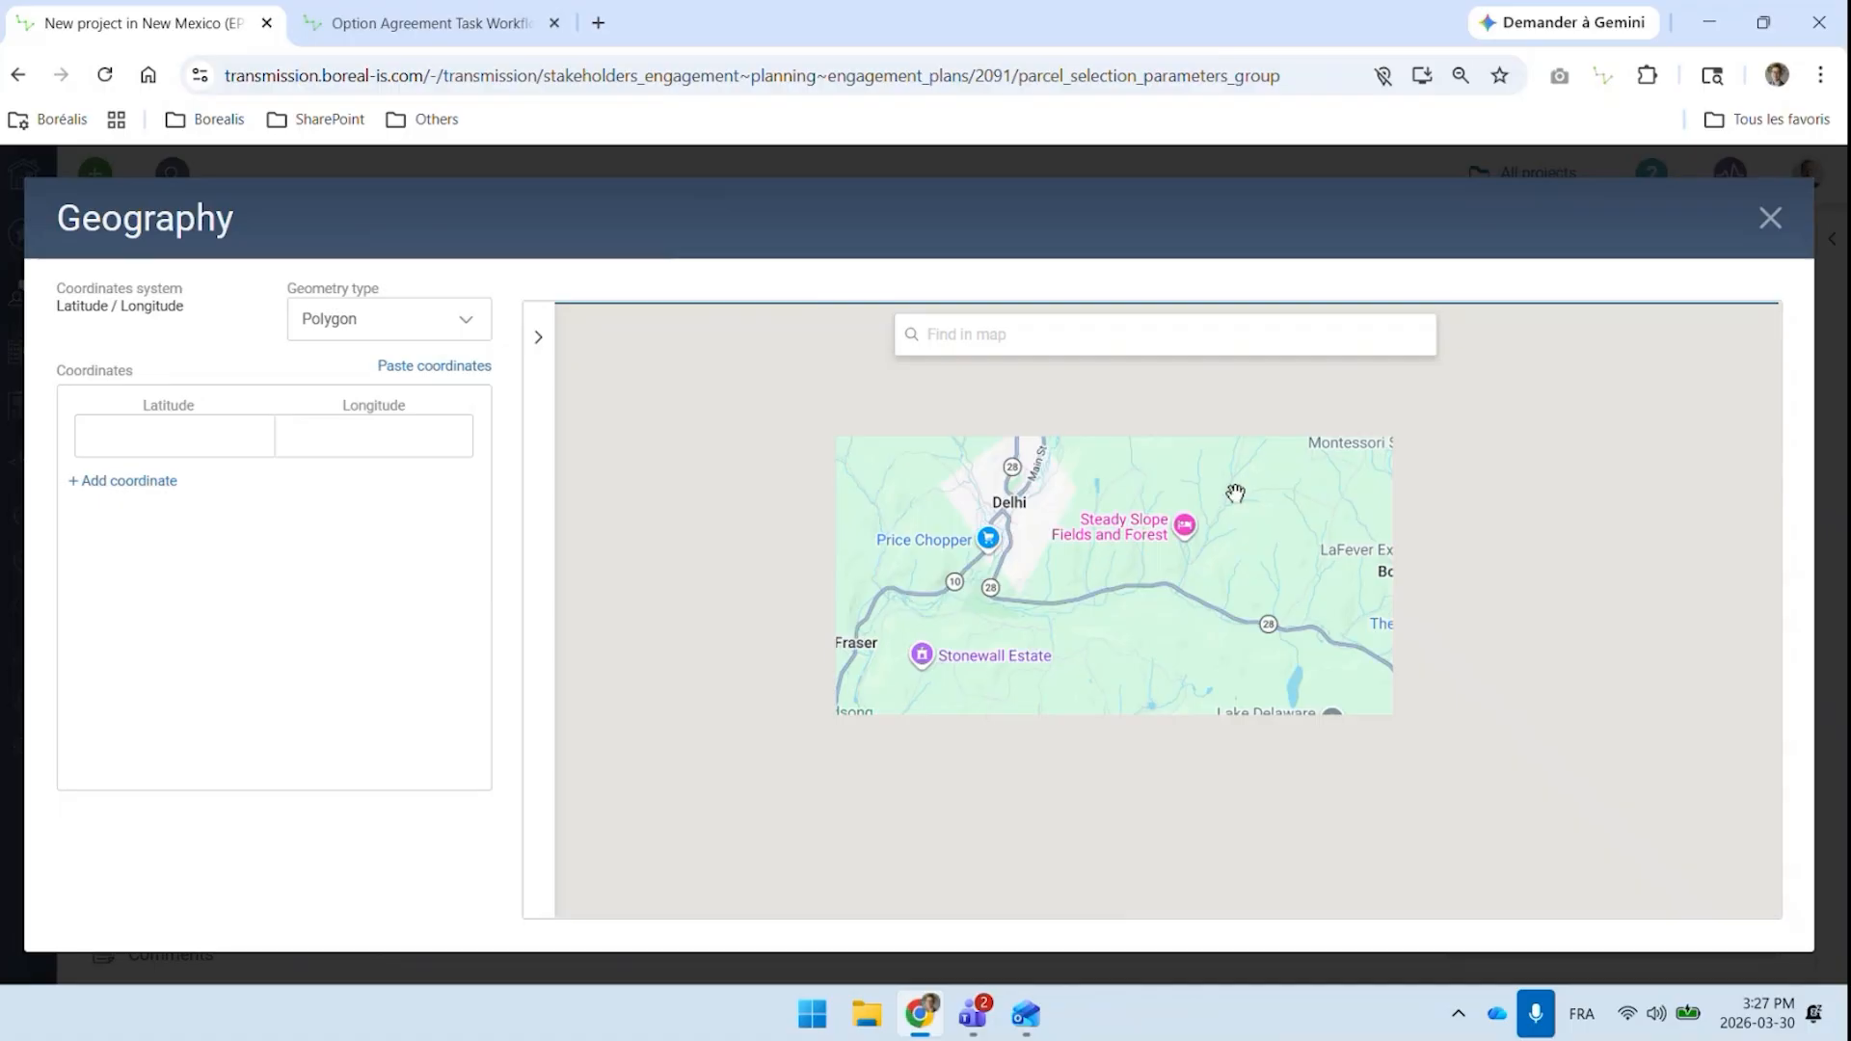
Draw a four-point polygon around Delhi and Fraser on the geography map and close the map
scroll(1014, 617, "down", 1)
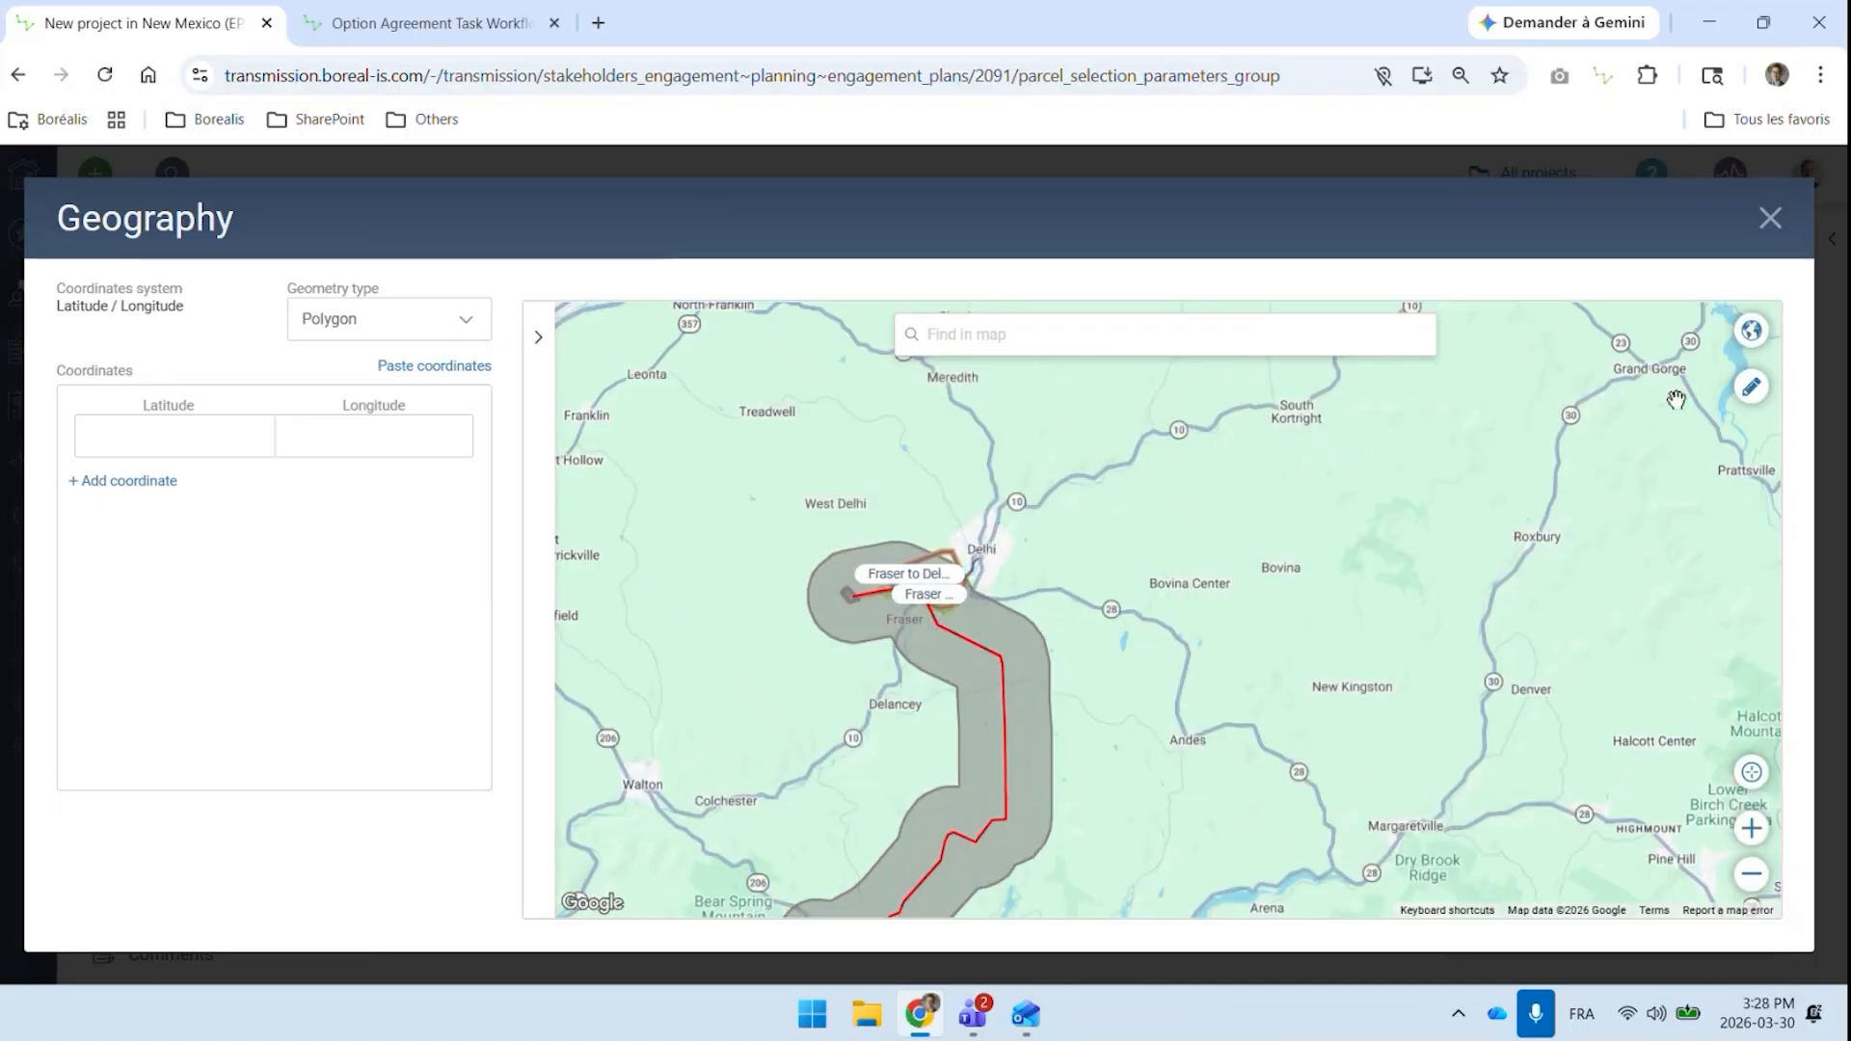
left_click(1751, 387)
left_click(1200, 760)
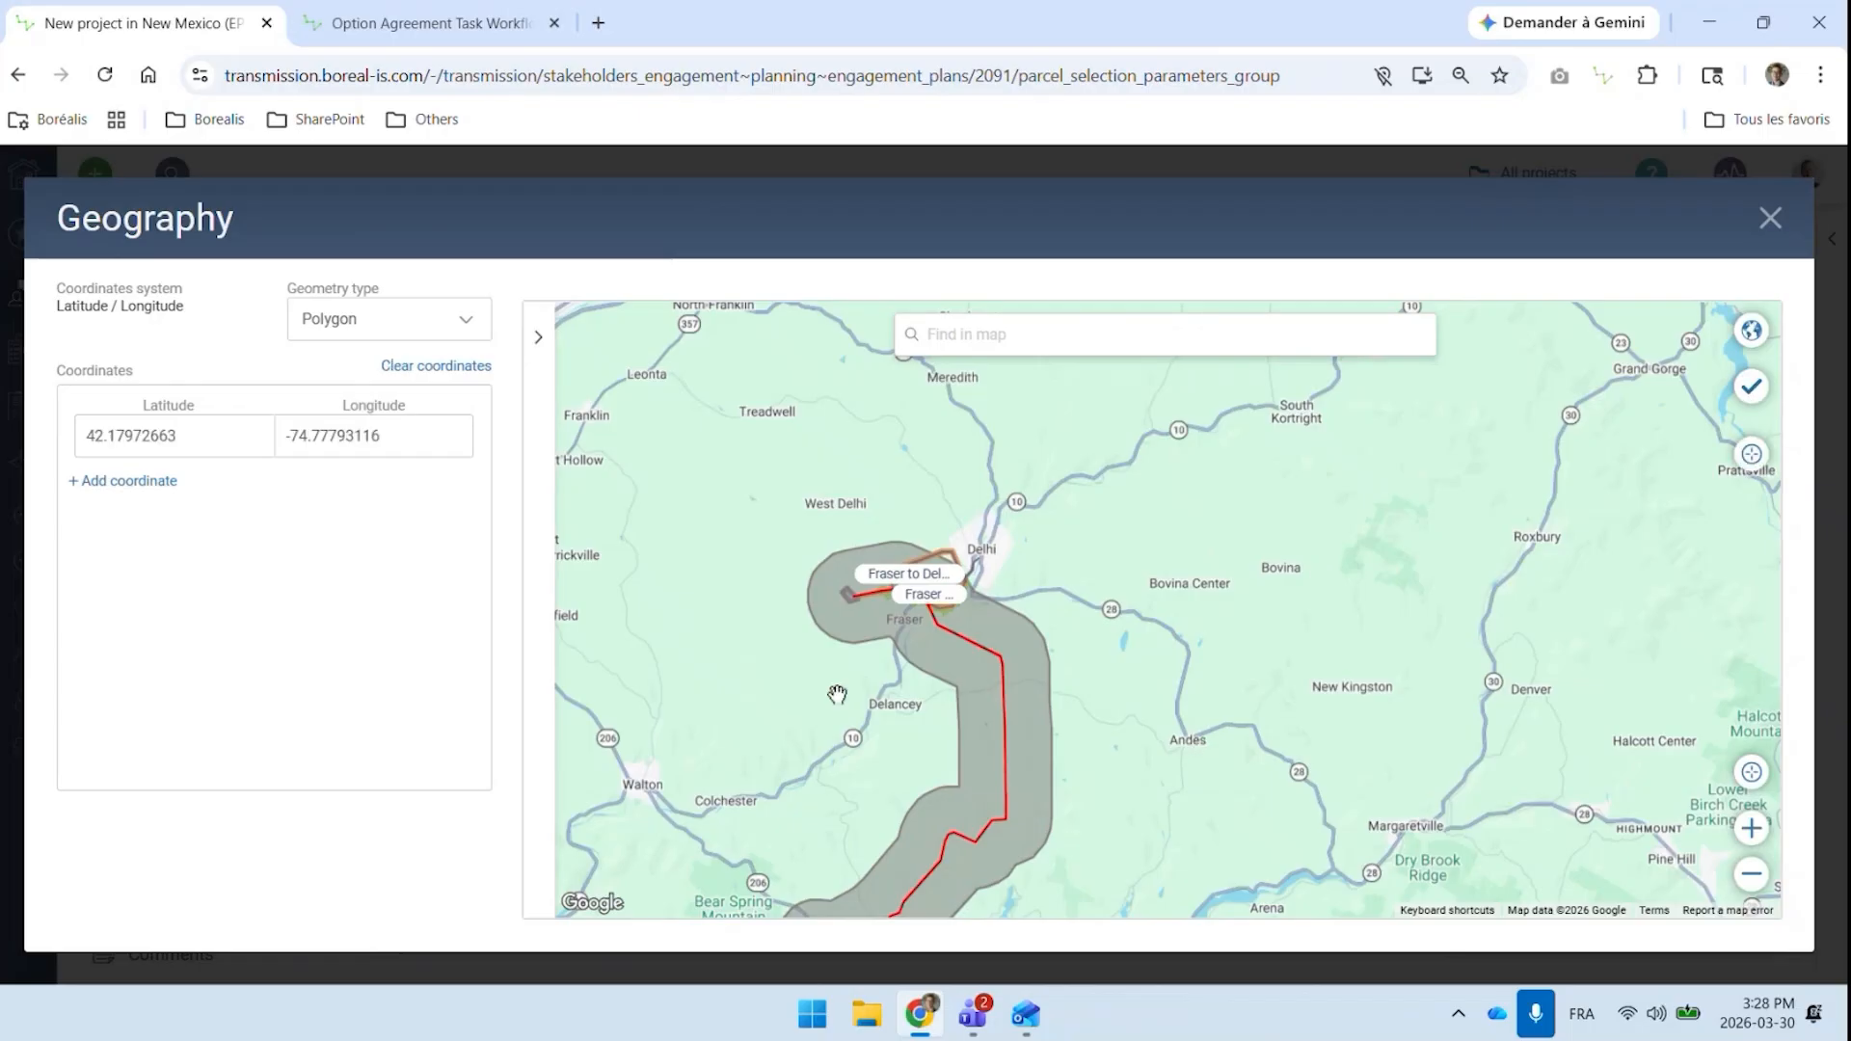
left_click(670, 647)
left_click(768, 413)
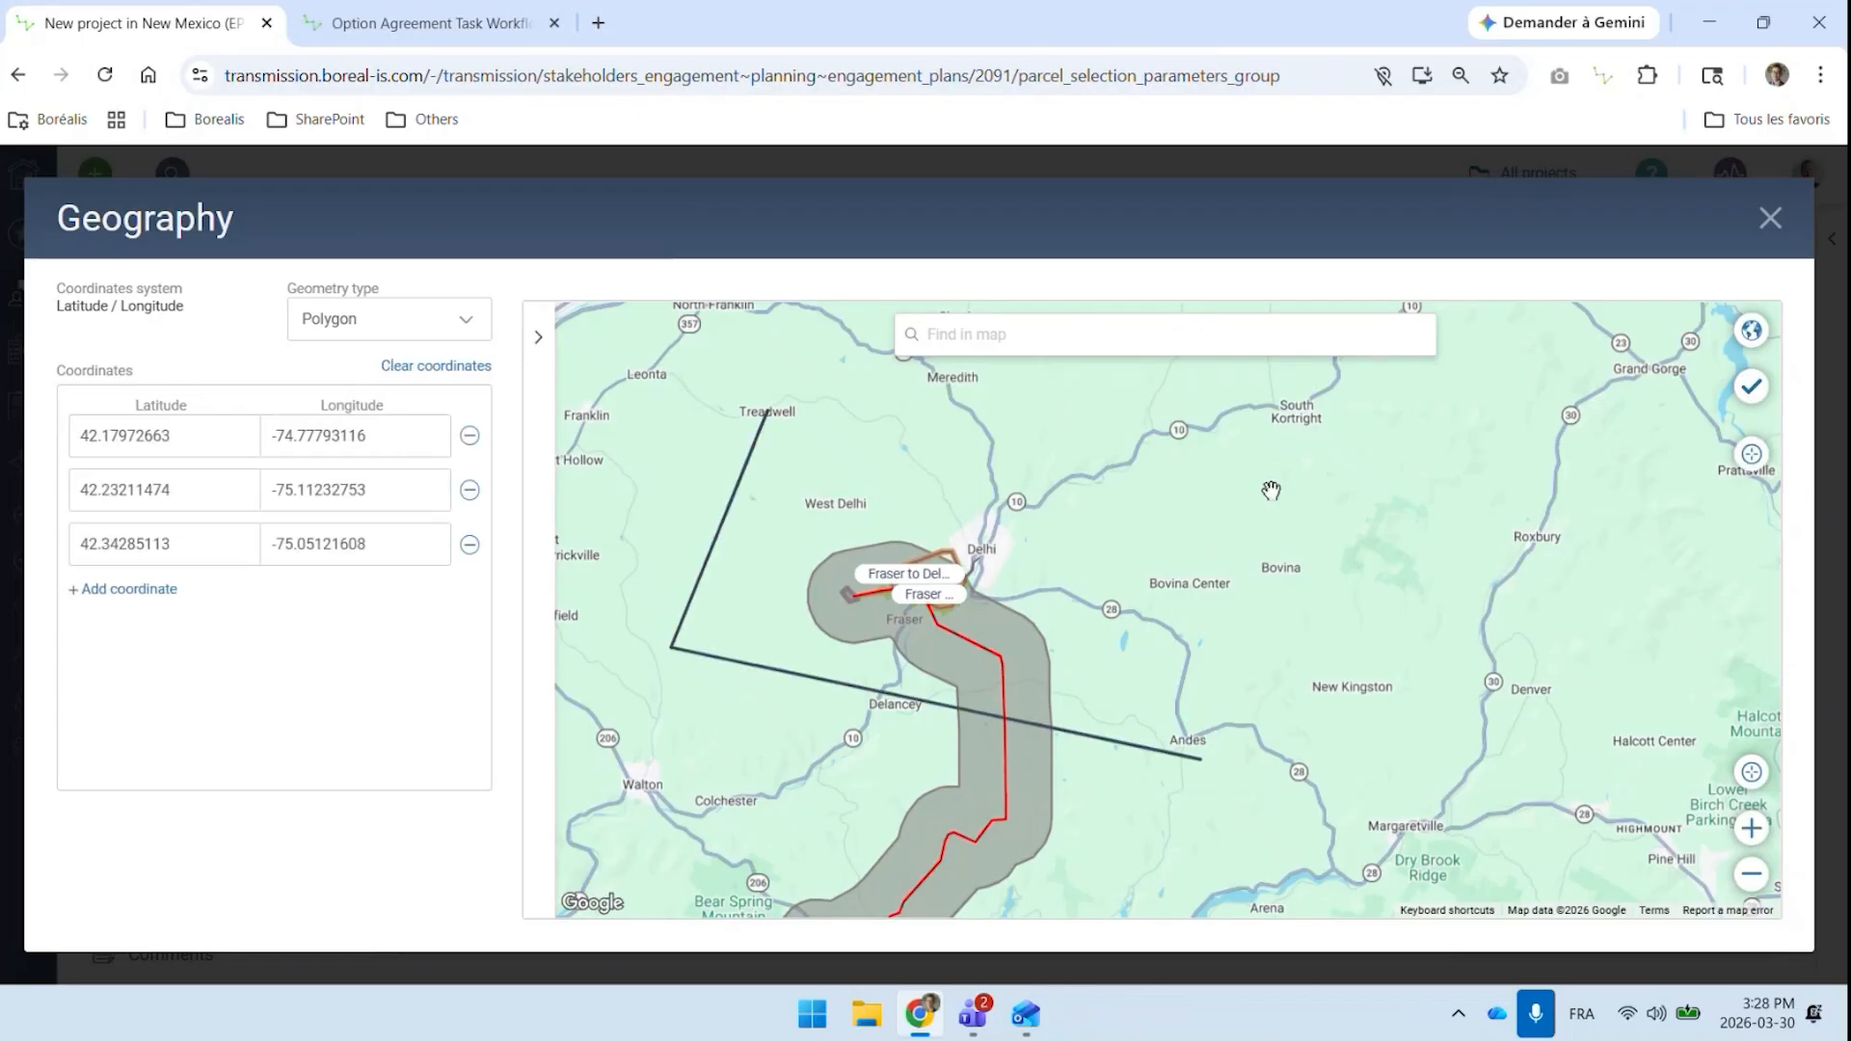
left_click(1270, 489)
left_click(1749, 393)
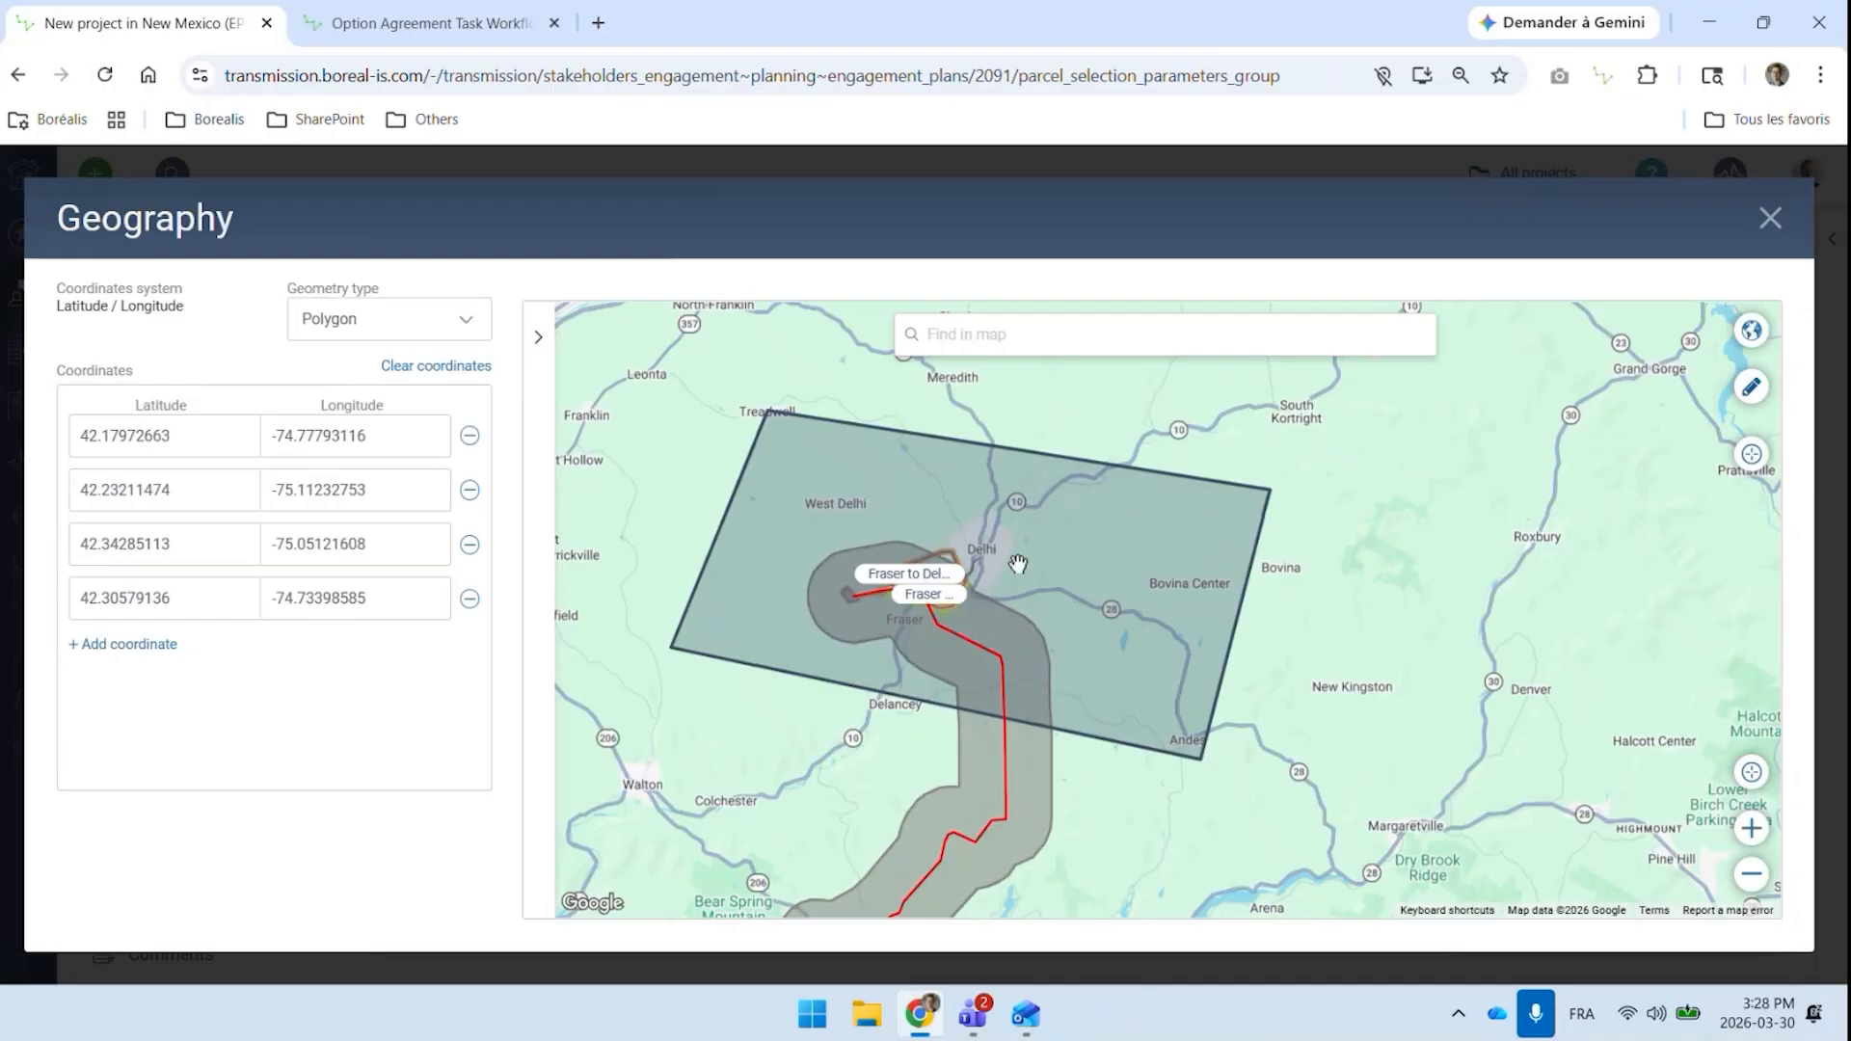
left_click(1777, 230)
Change the parcel filter type back to Company assets overlap for the NM Line buffer
left_click(945, 376)
left_click(703, 390)
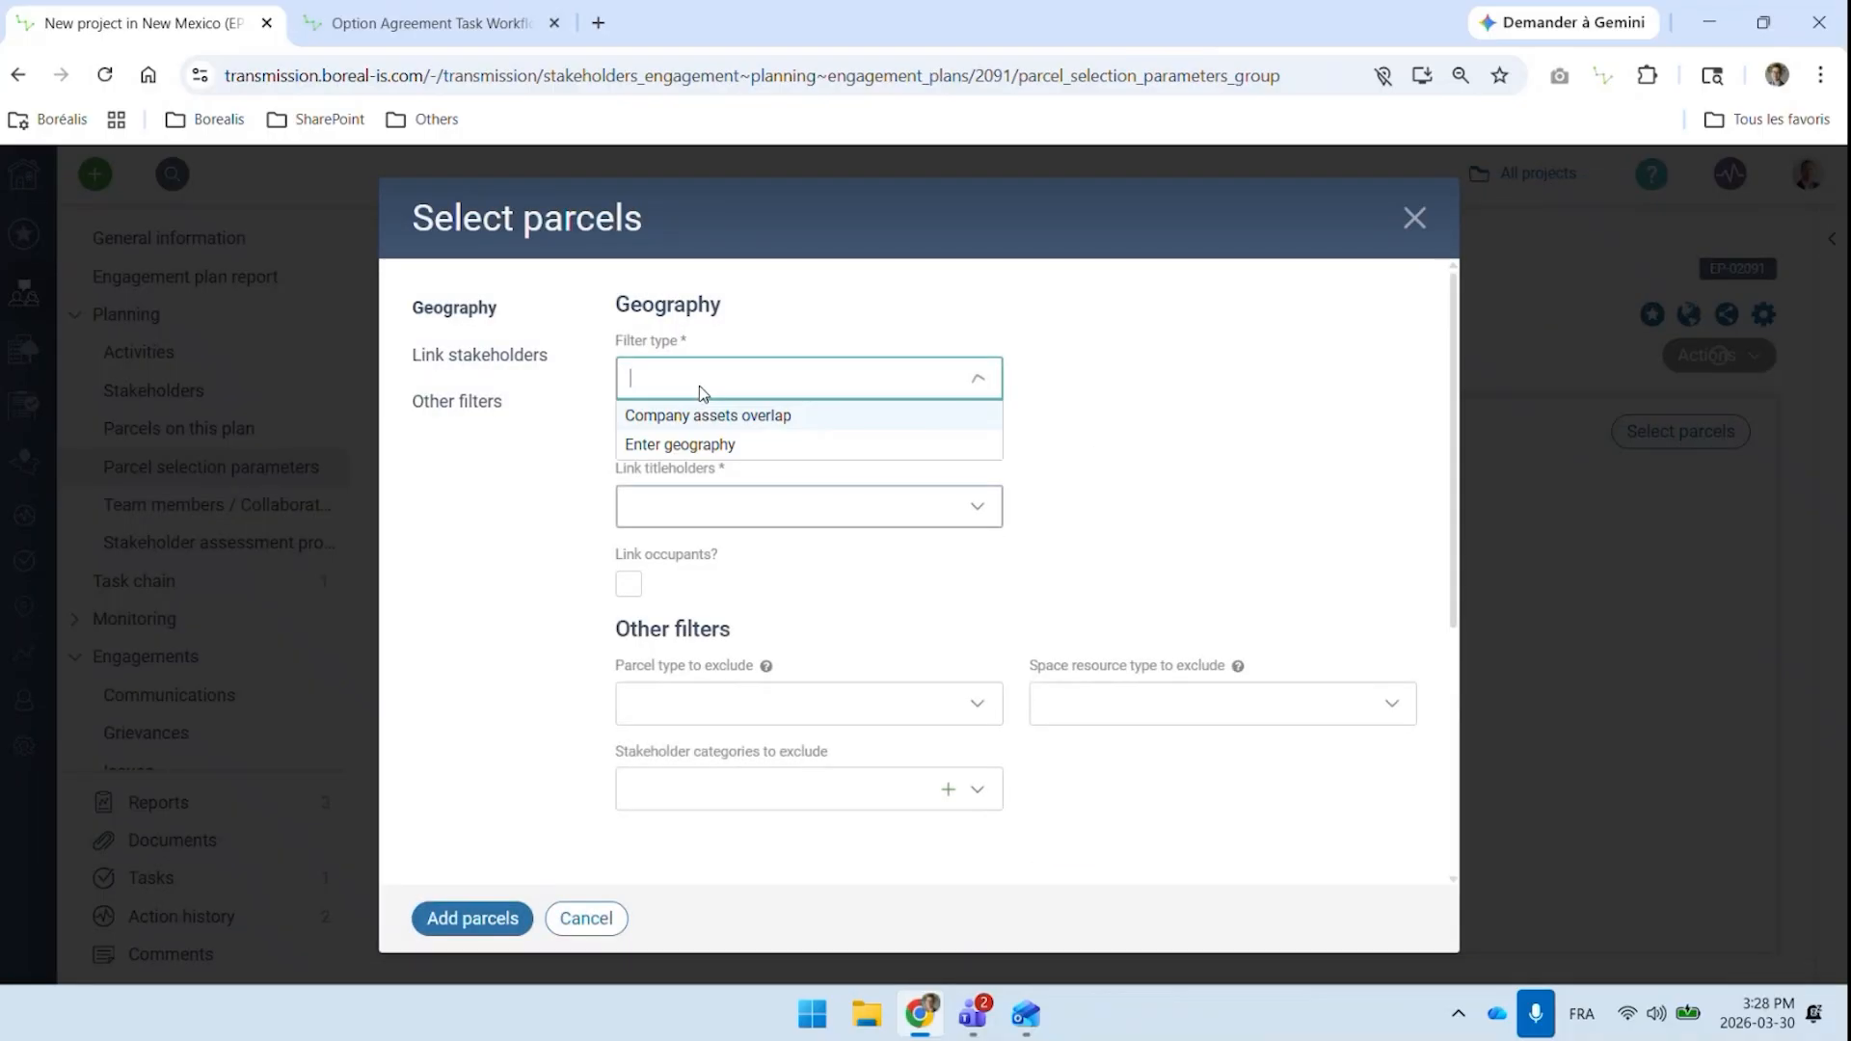
left_click(721, 415)
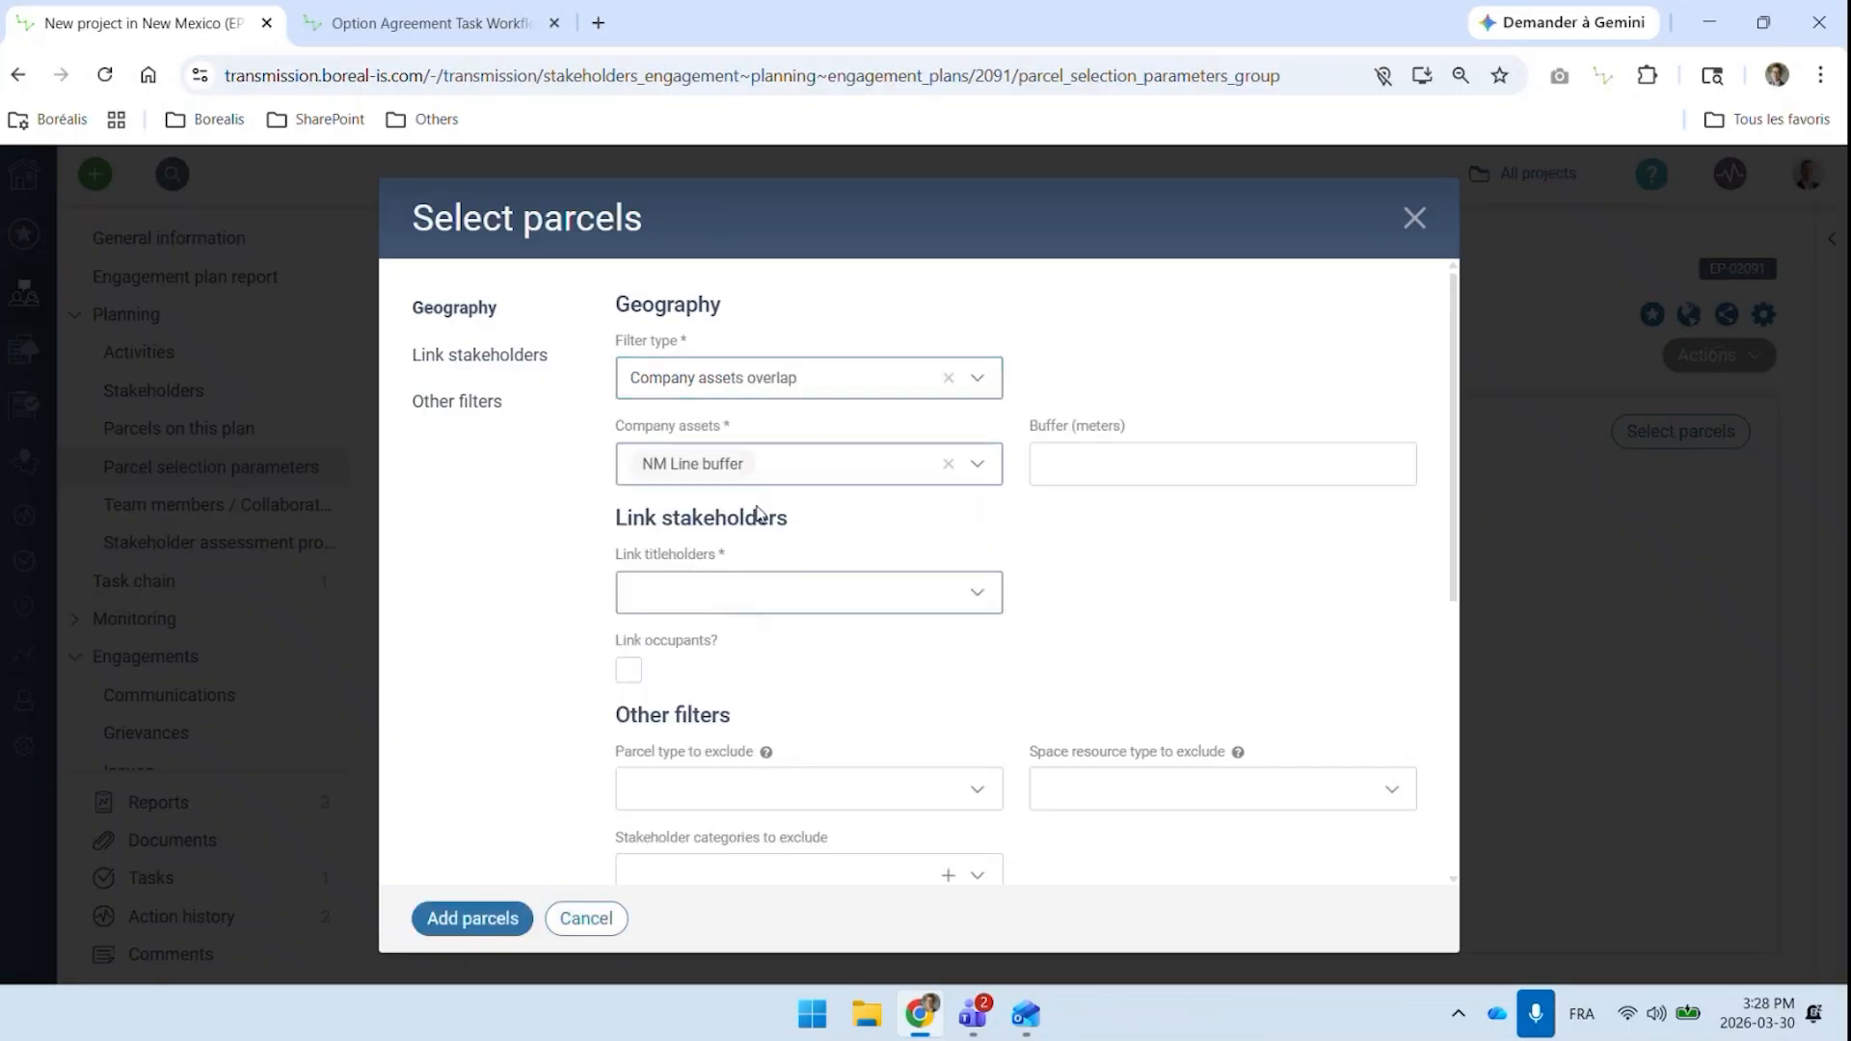
Choose Link all titleholders, enable linking of occupants, and add the matching parcels to the engagement plan
left_click(755, 590)
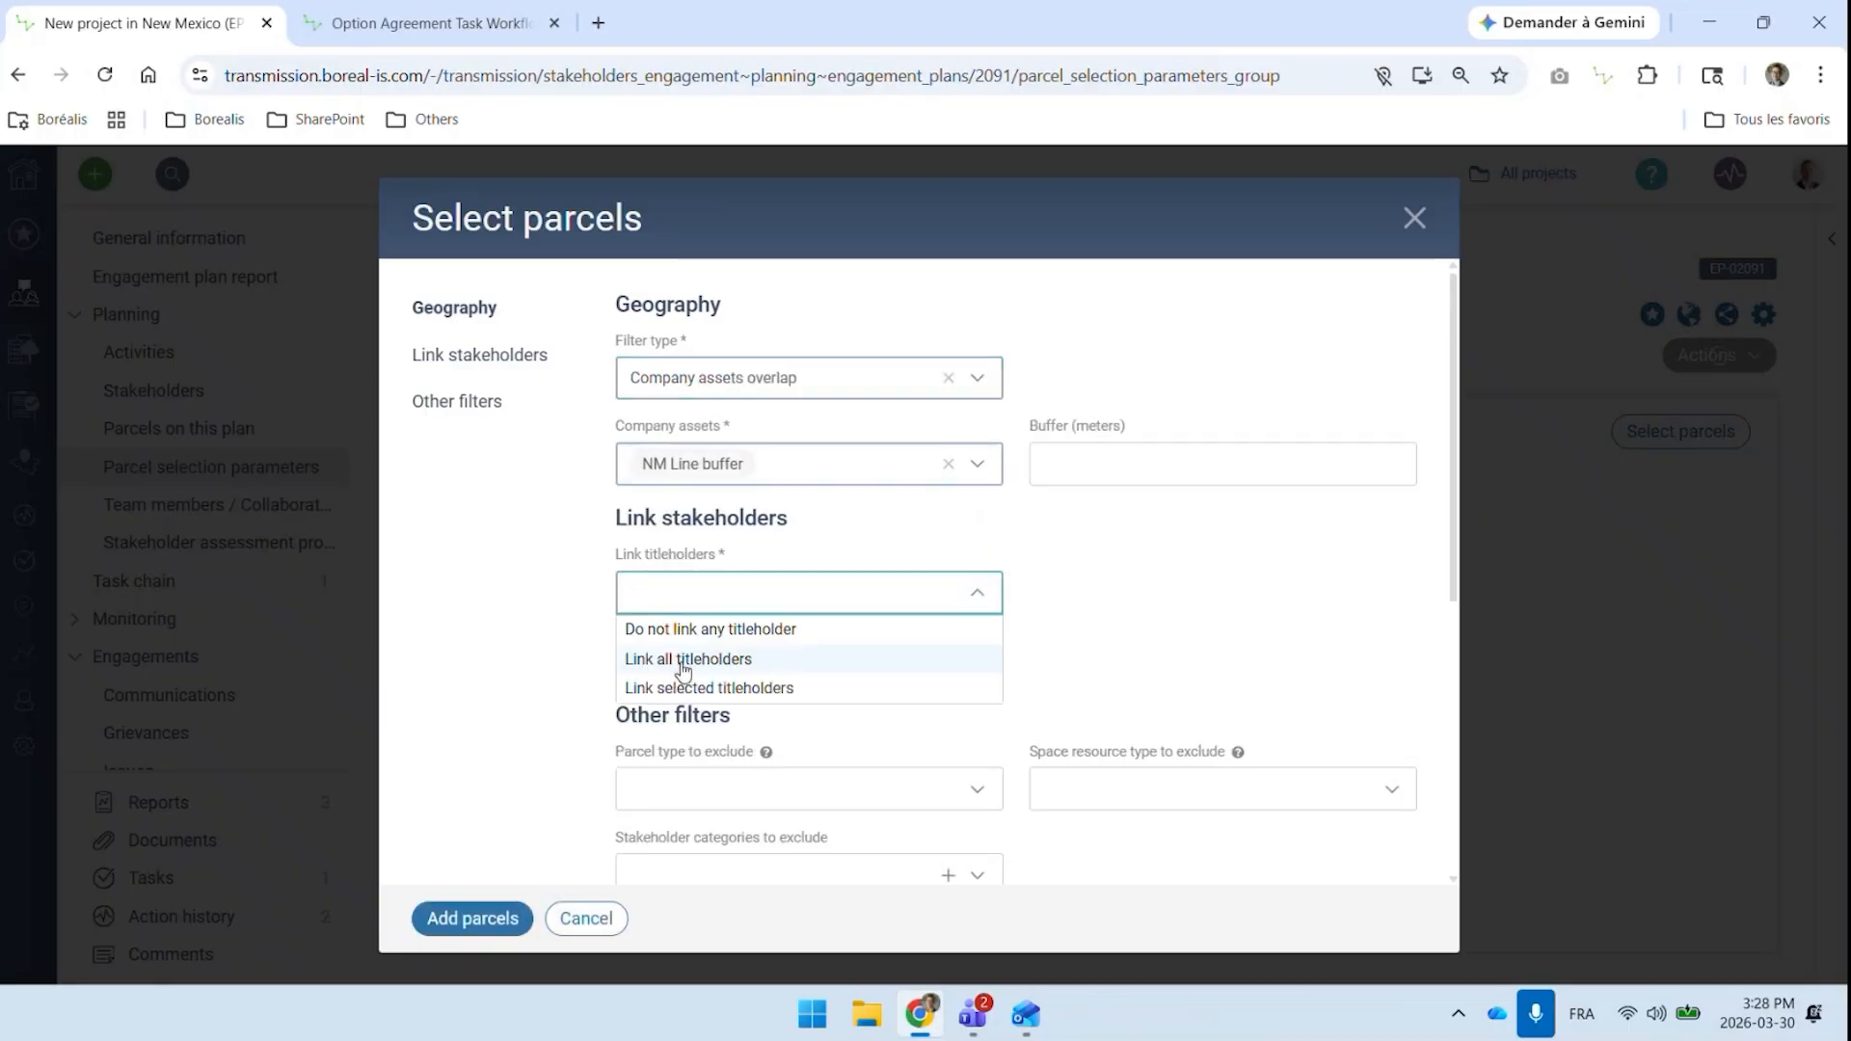
left_click(684, 659)
left_click(628, 670)
scroll(834, 670, "down", 4)
scroll(819, 671, "up", 4)
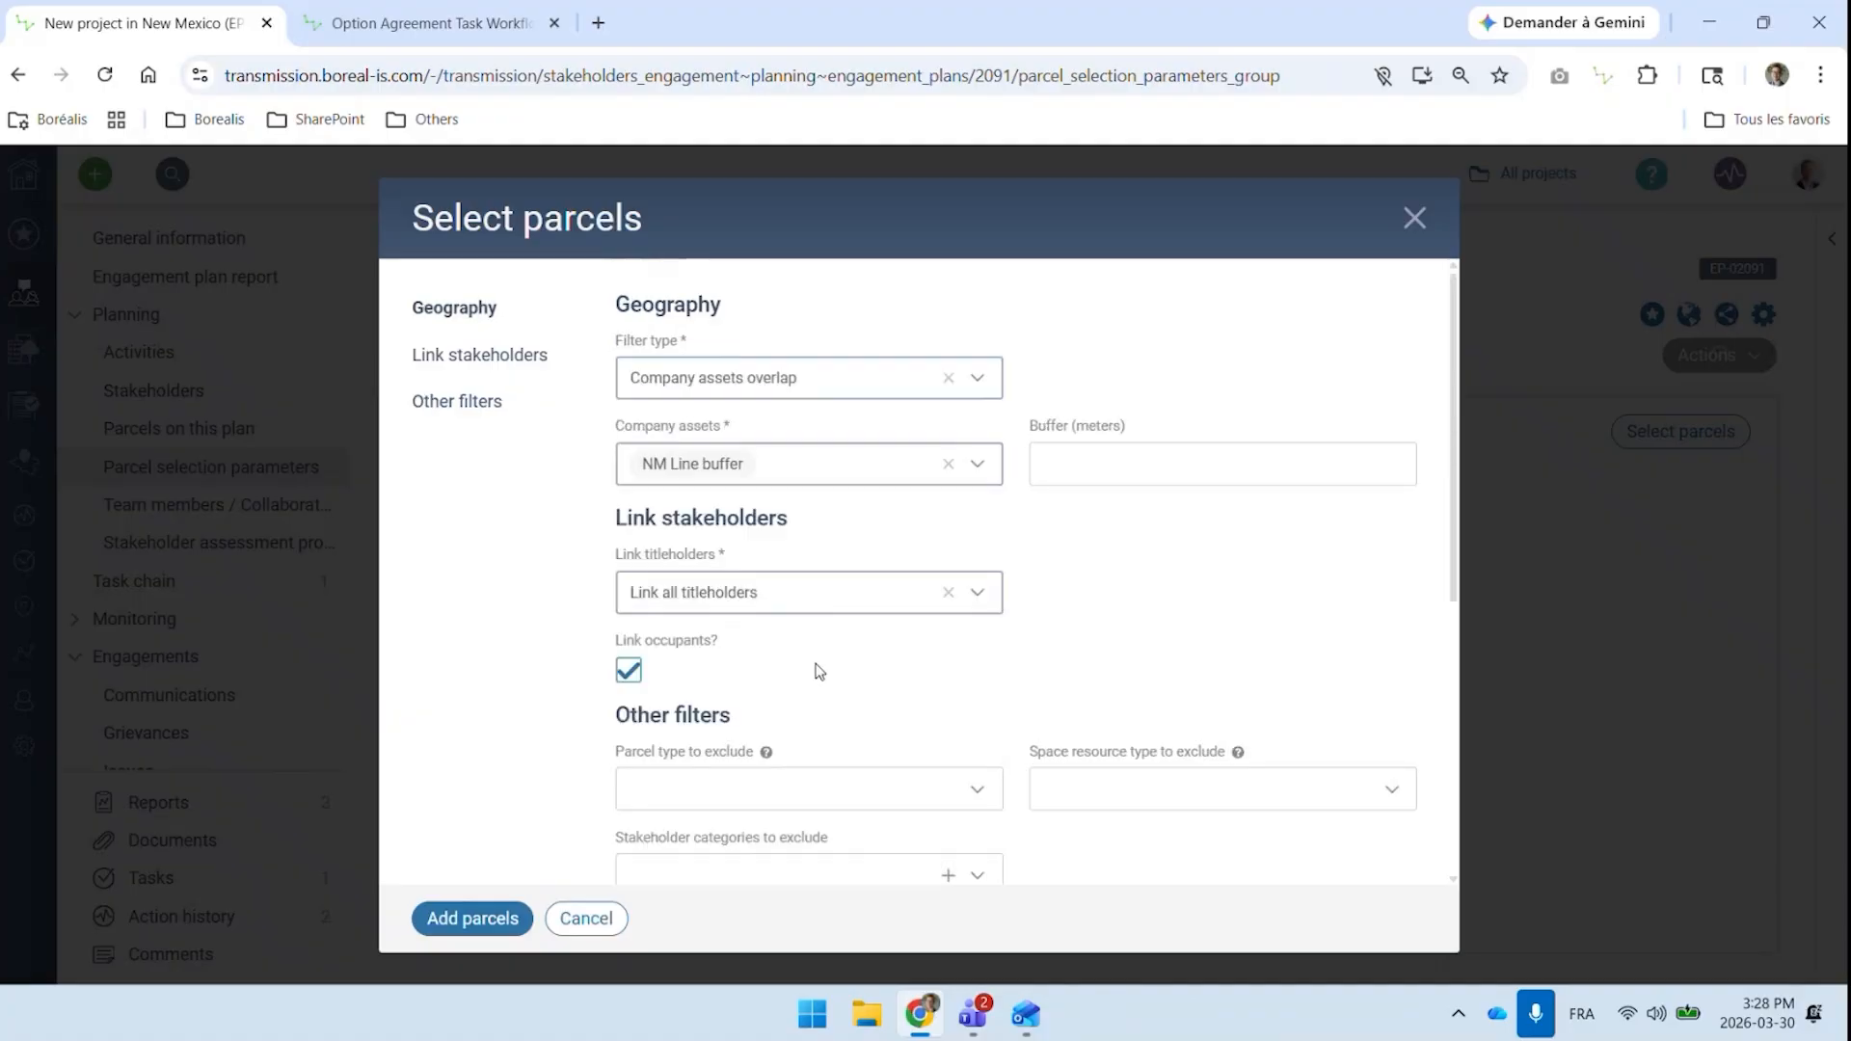
left_click(434, 916)
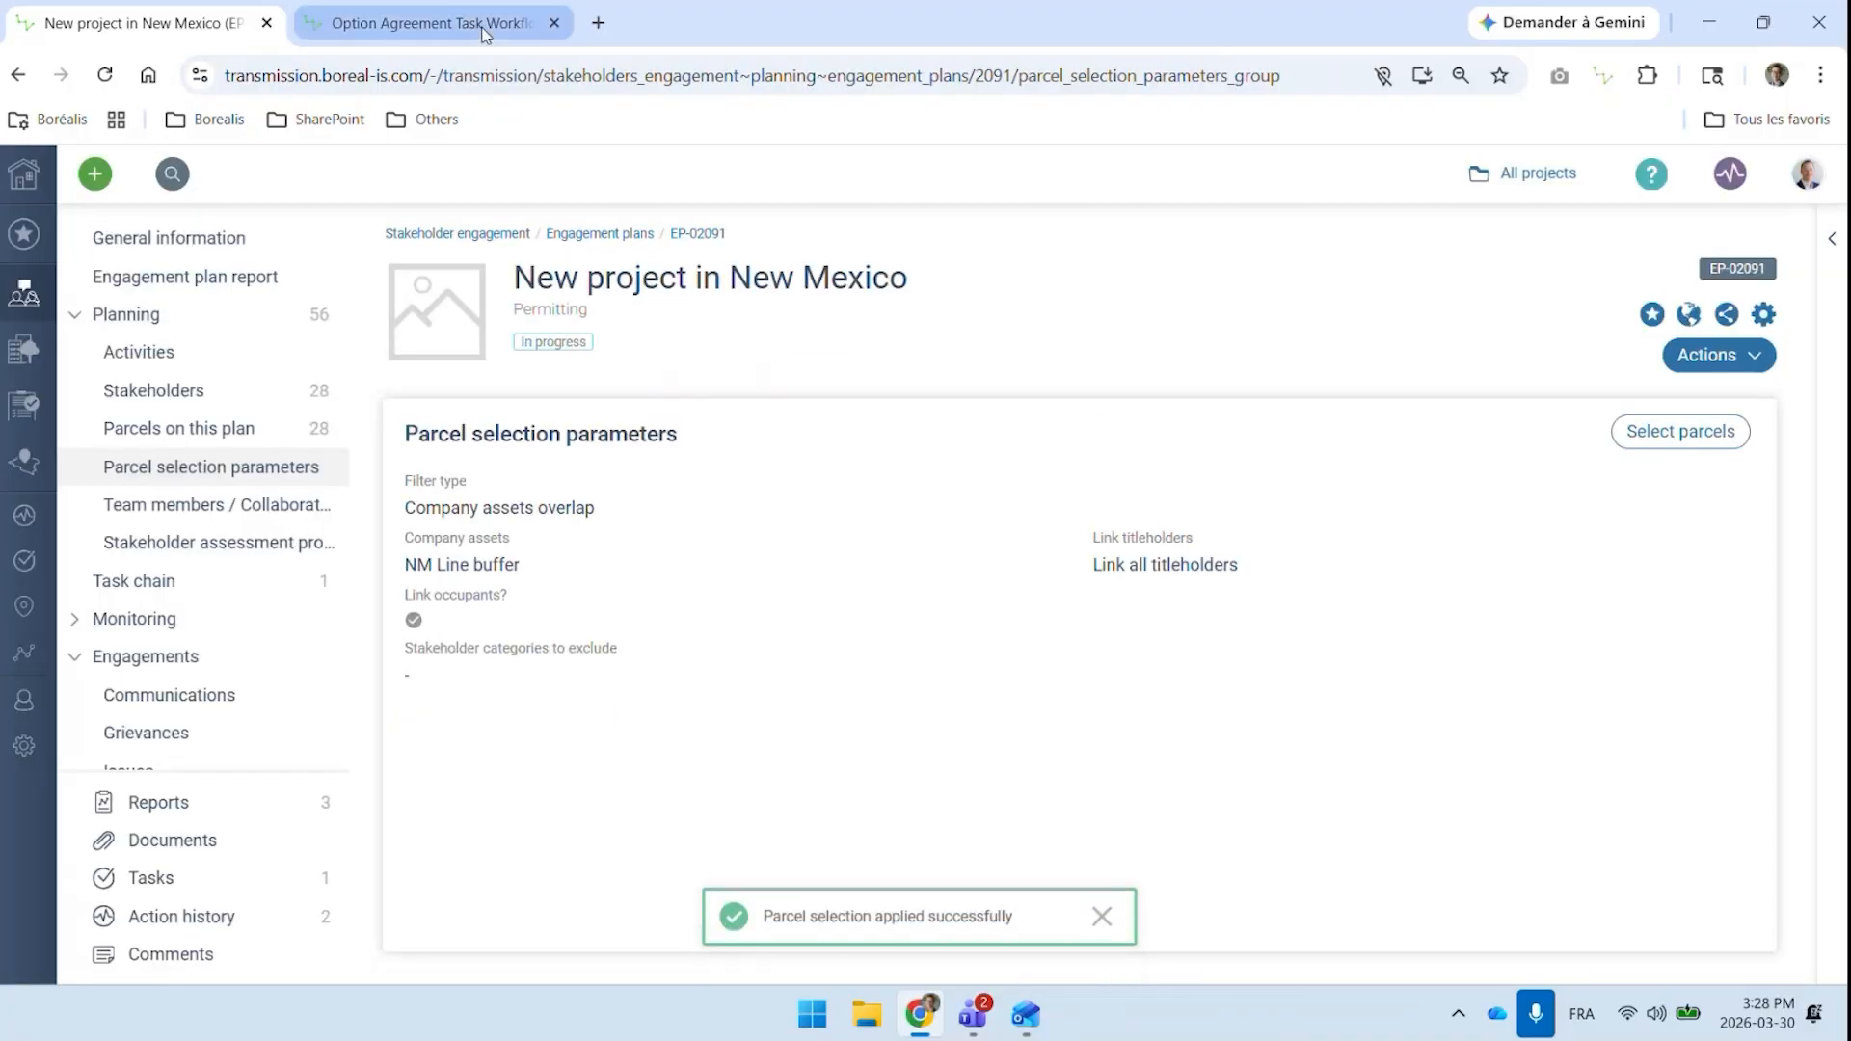
Review the engagement plan's parcel map, stakeholder list and task chain
left_click(172, 434)
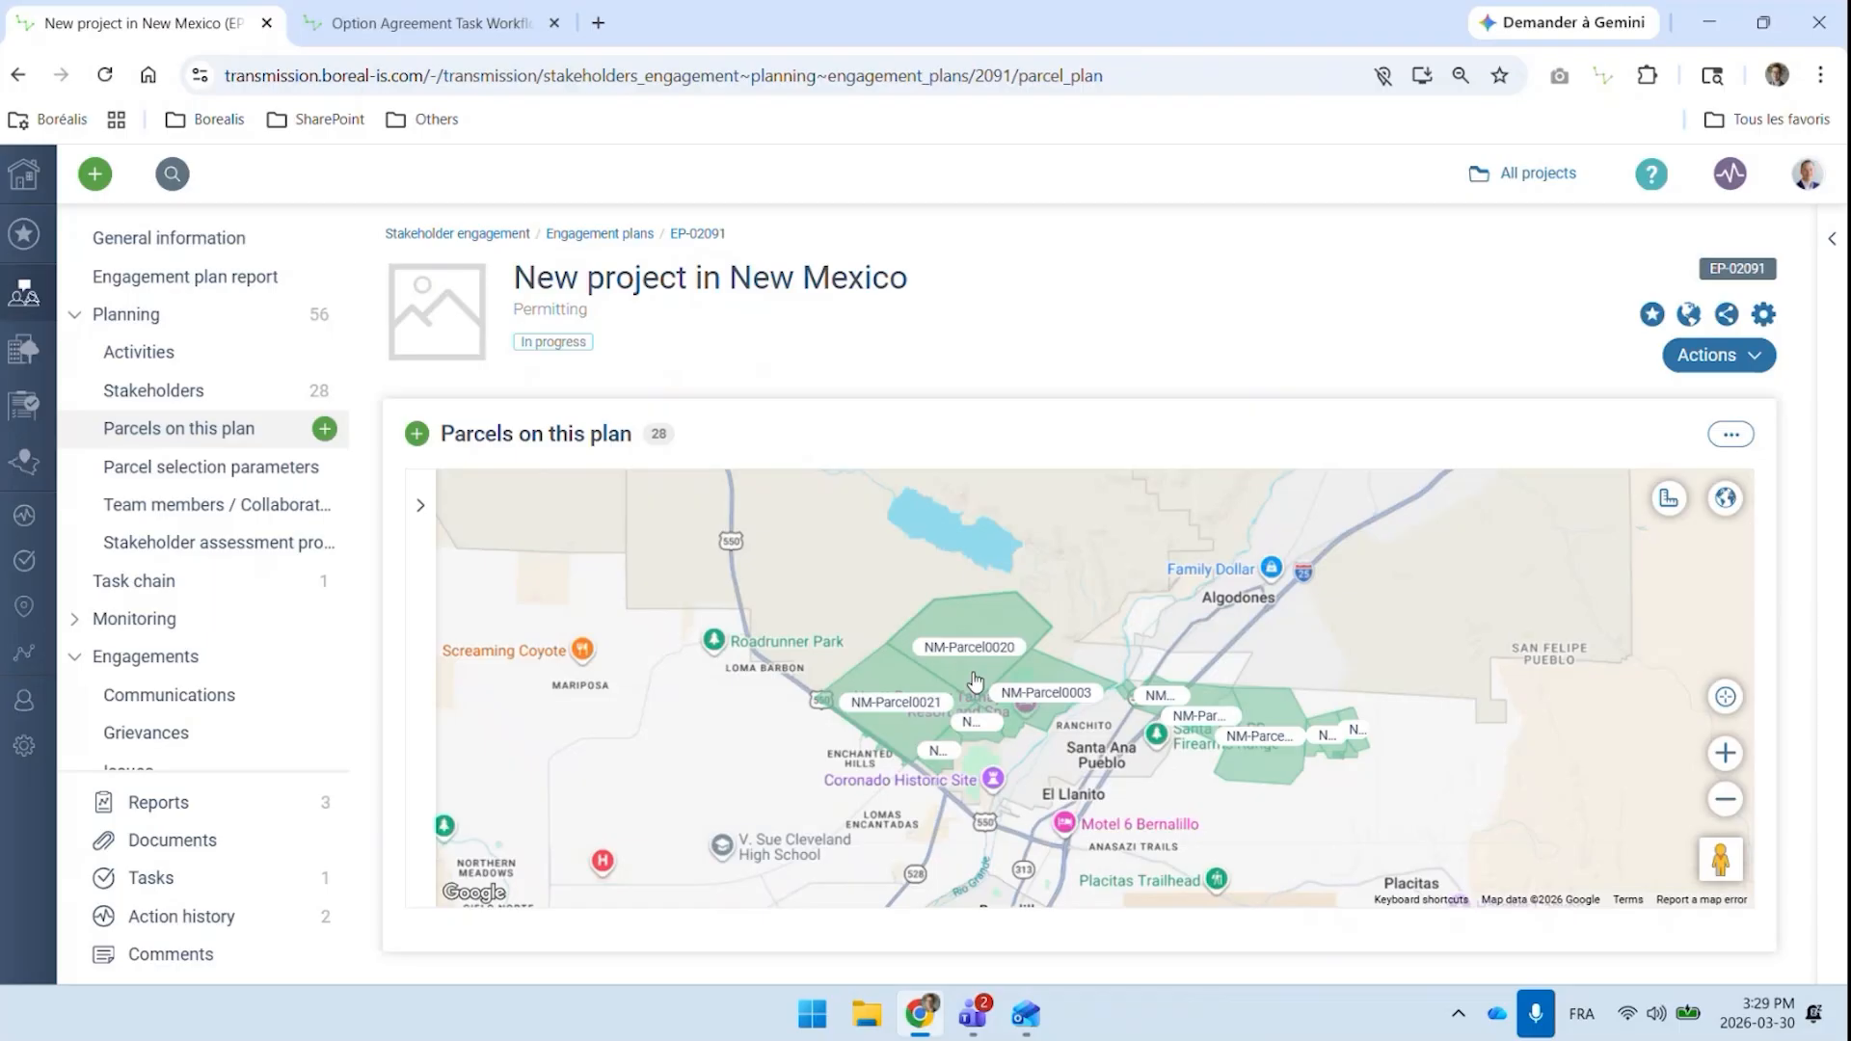
left_click(145, 396)
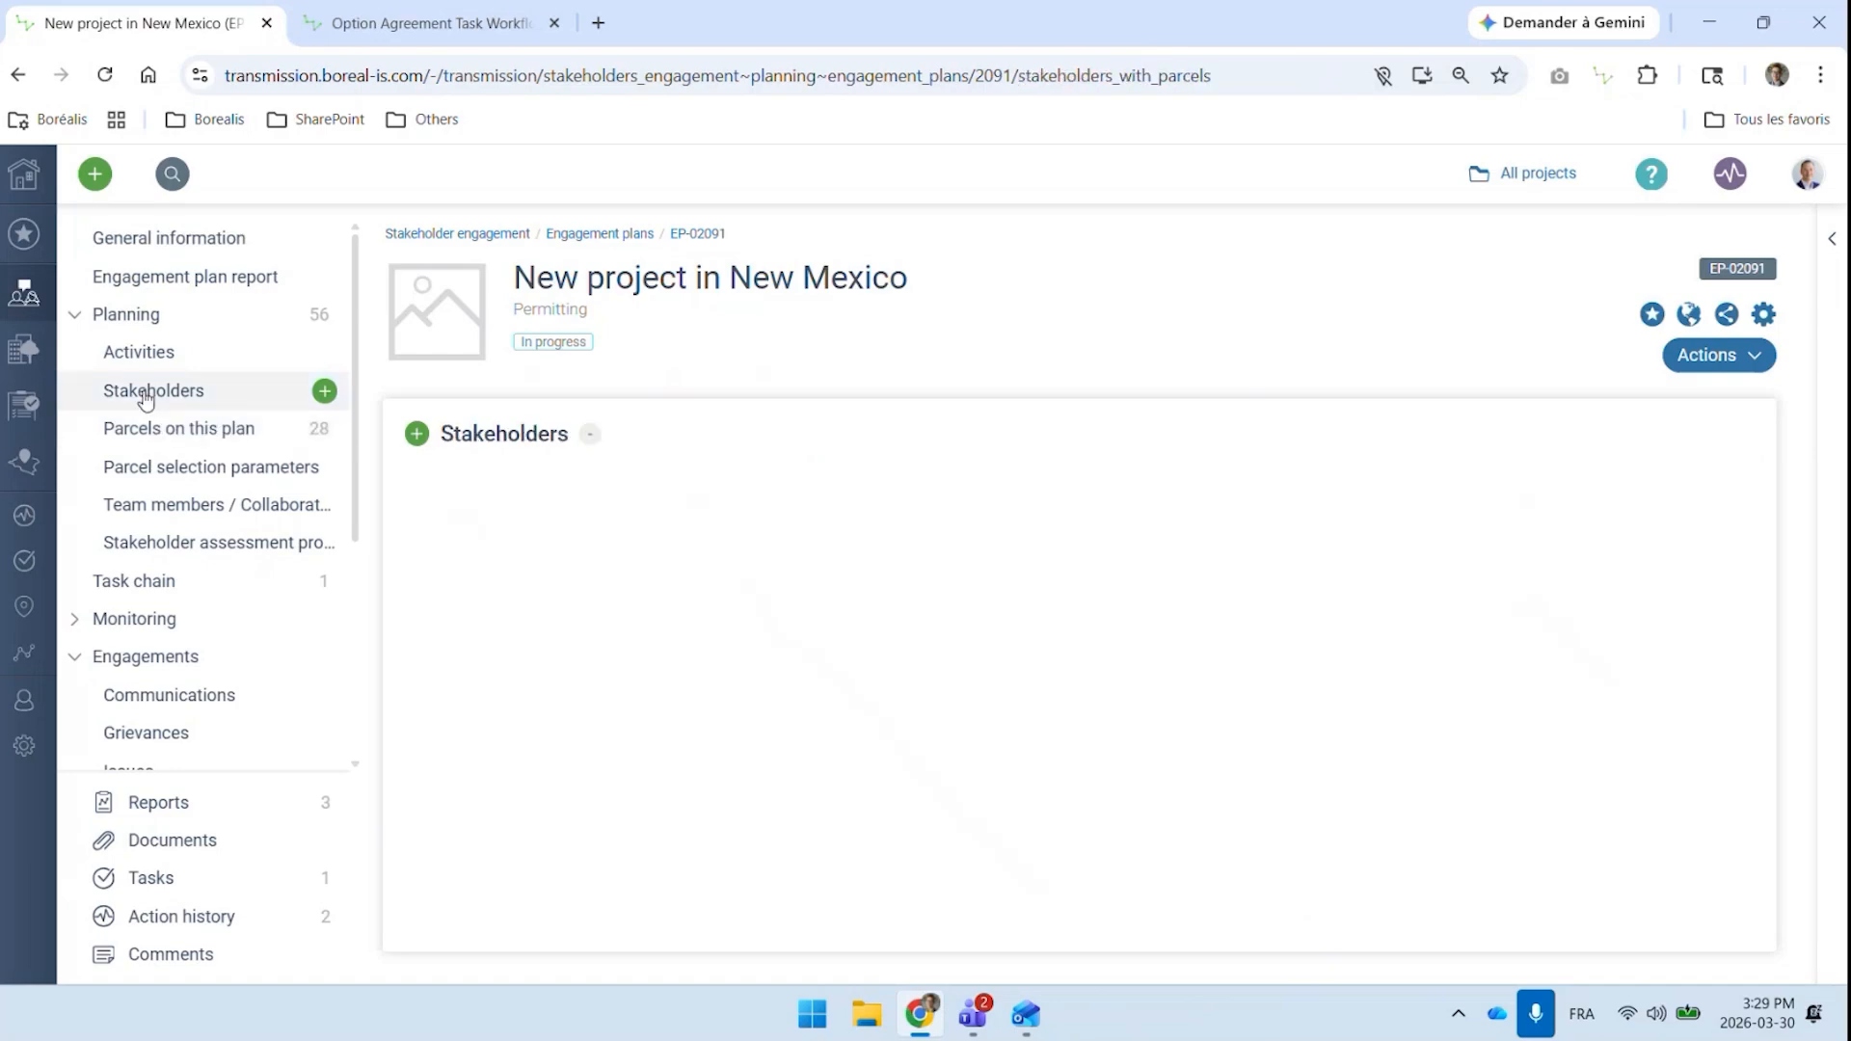
left_click(197, 588)
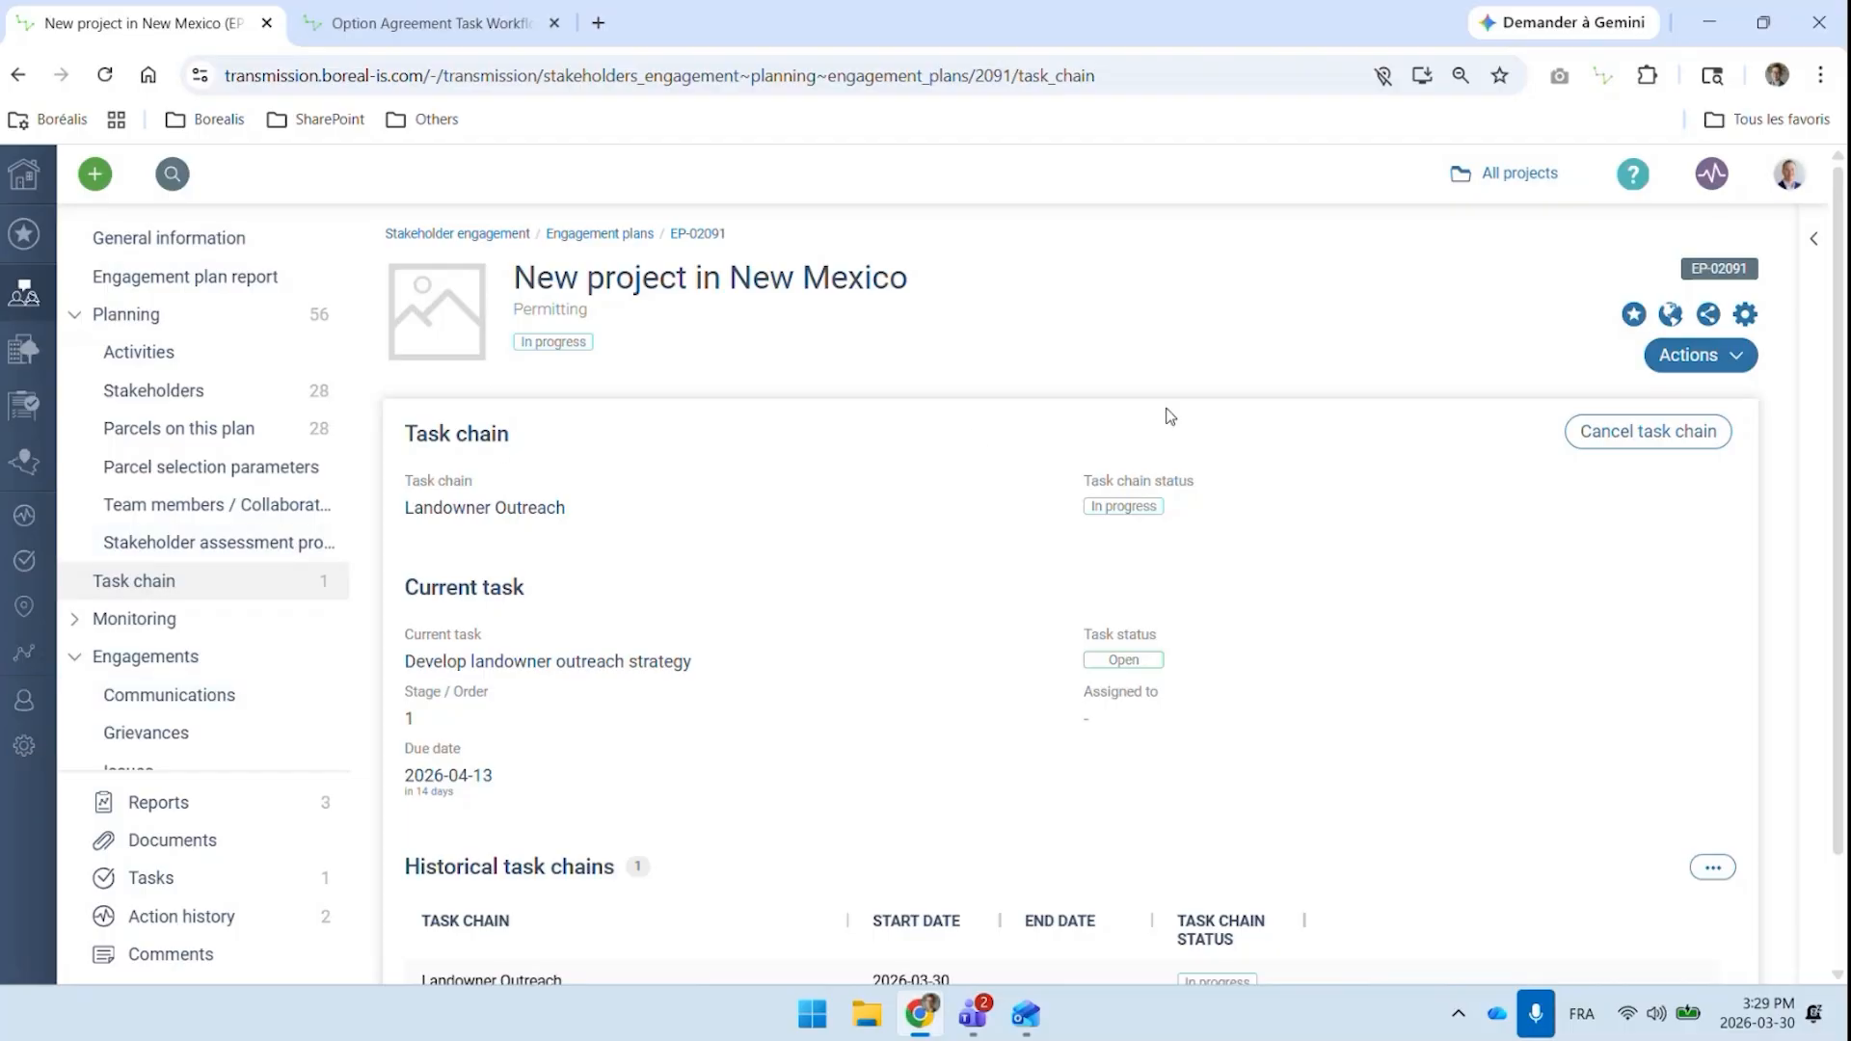
Start a batch agreements creation with type Option Agreement, task chain Option Agreement Task Workflow - 2026 and status Planned
left_click(1685, 375)
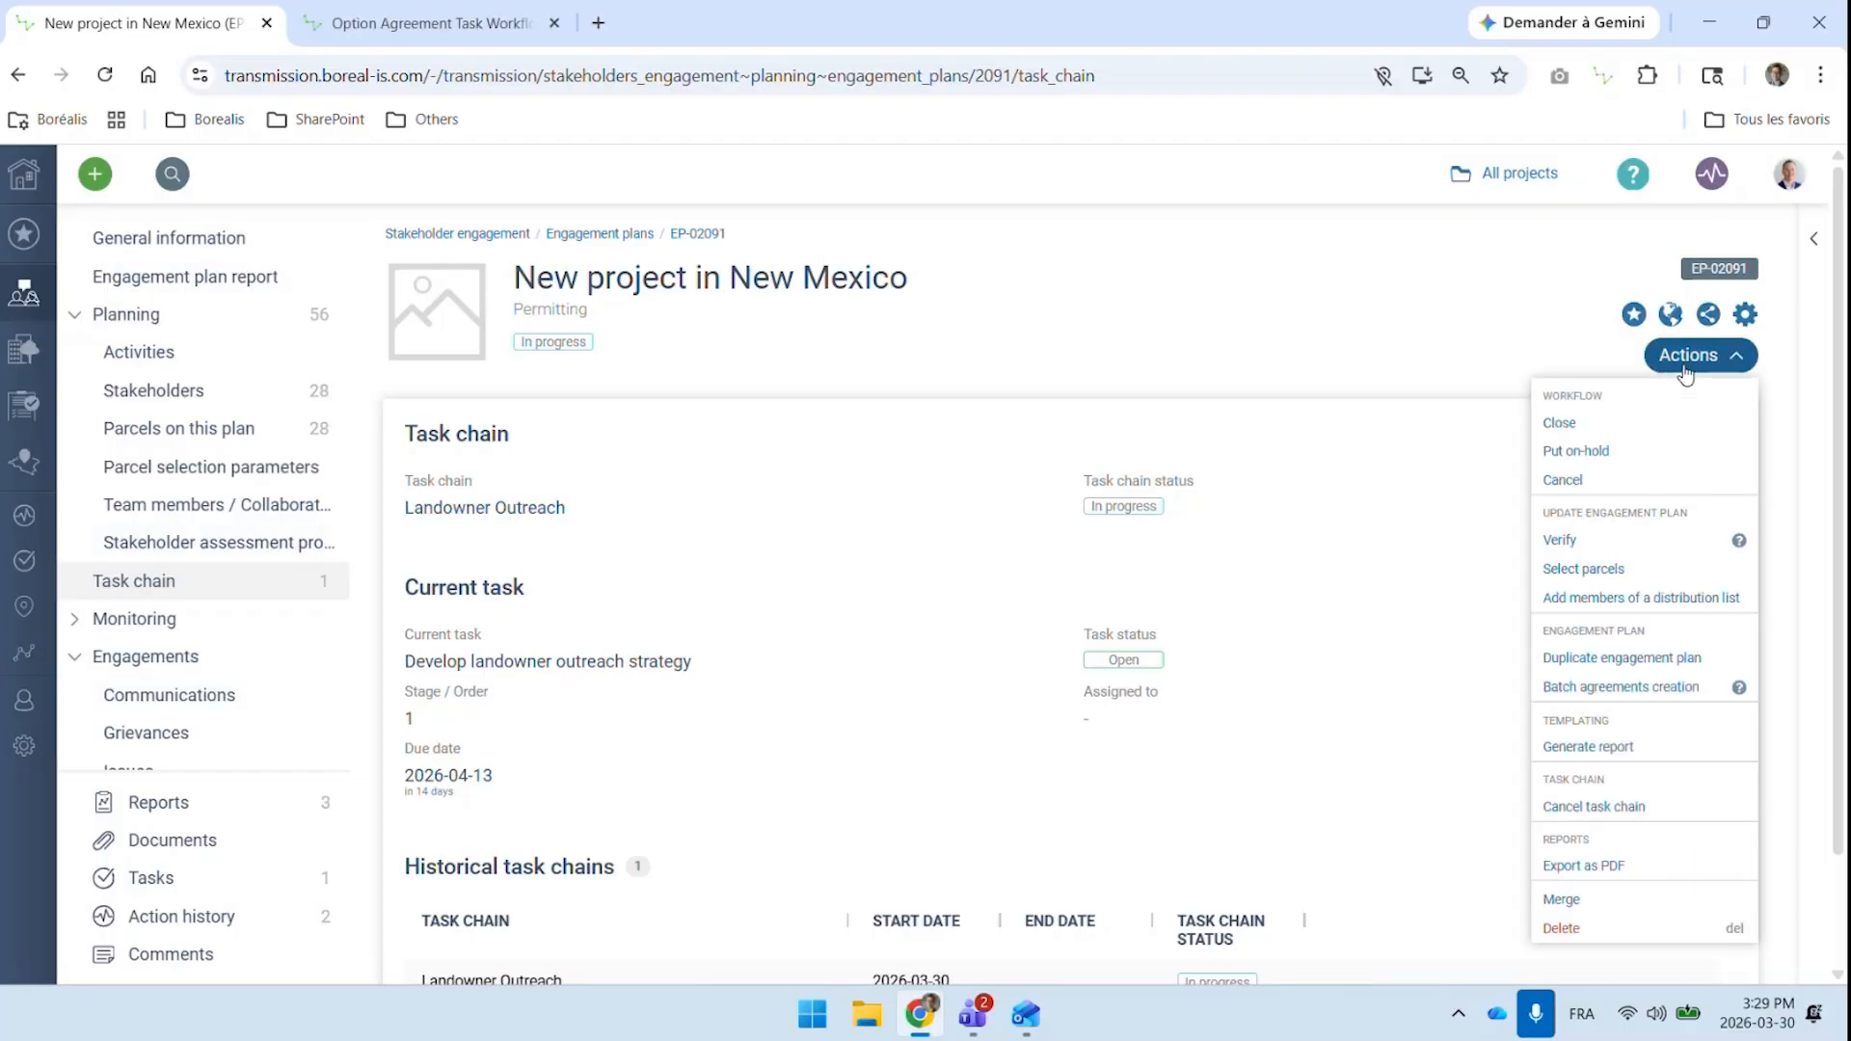
left_click(1623, 690)
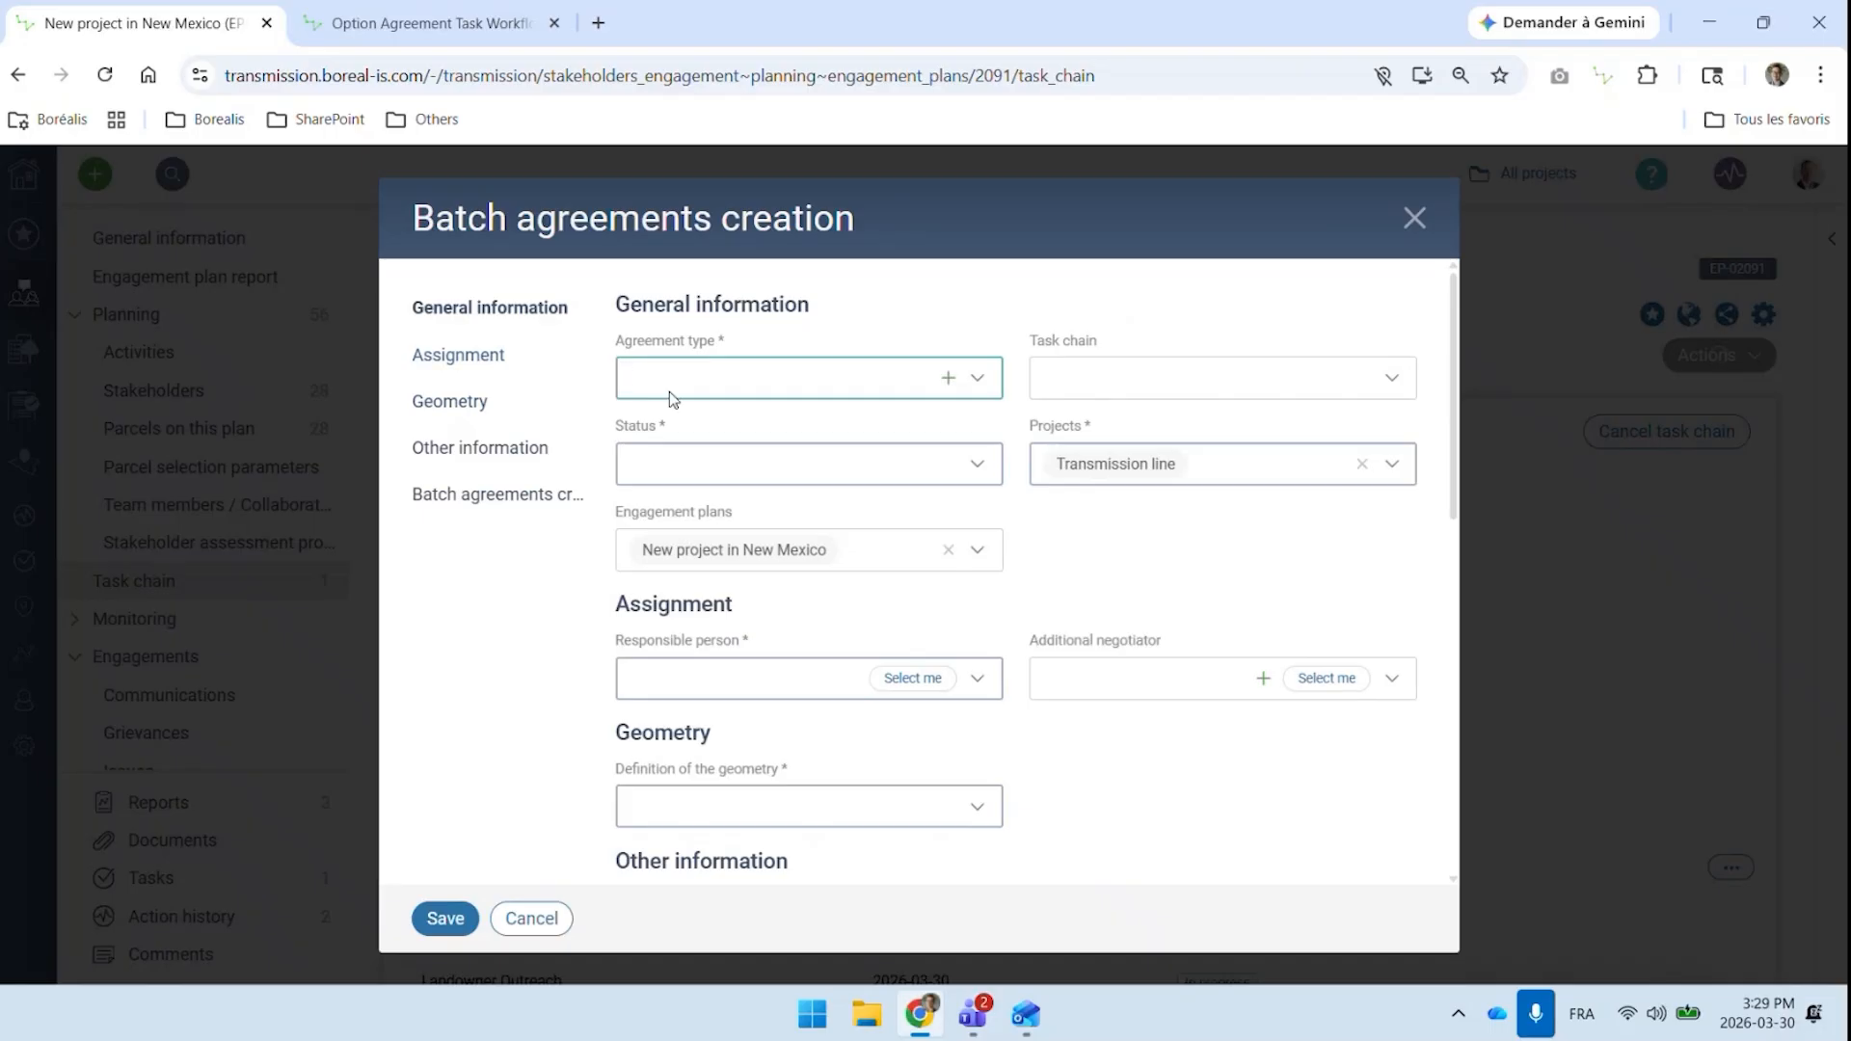
left_click(713, 388)
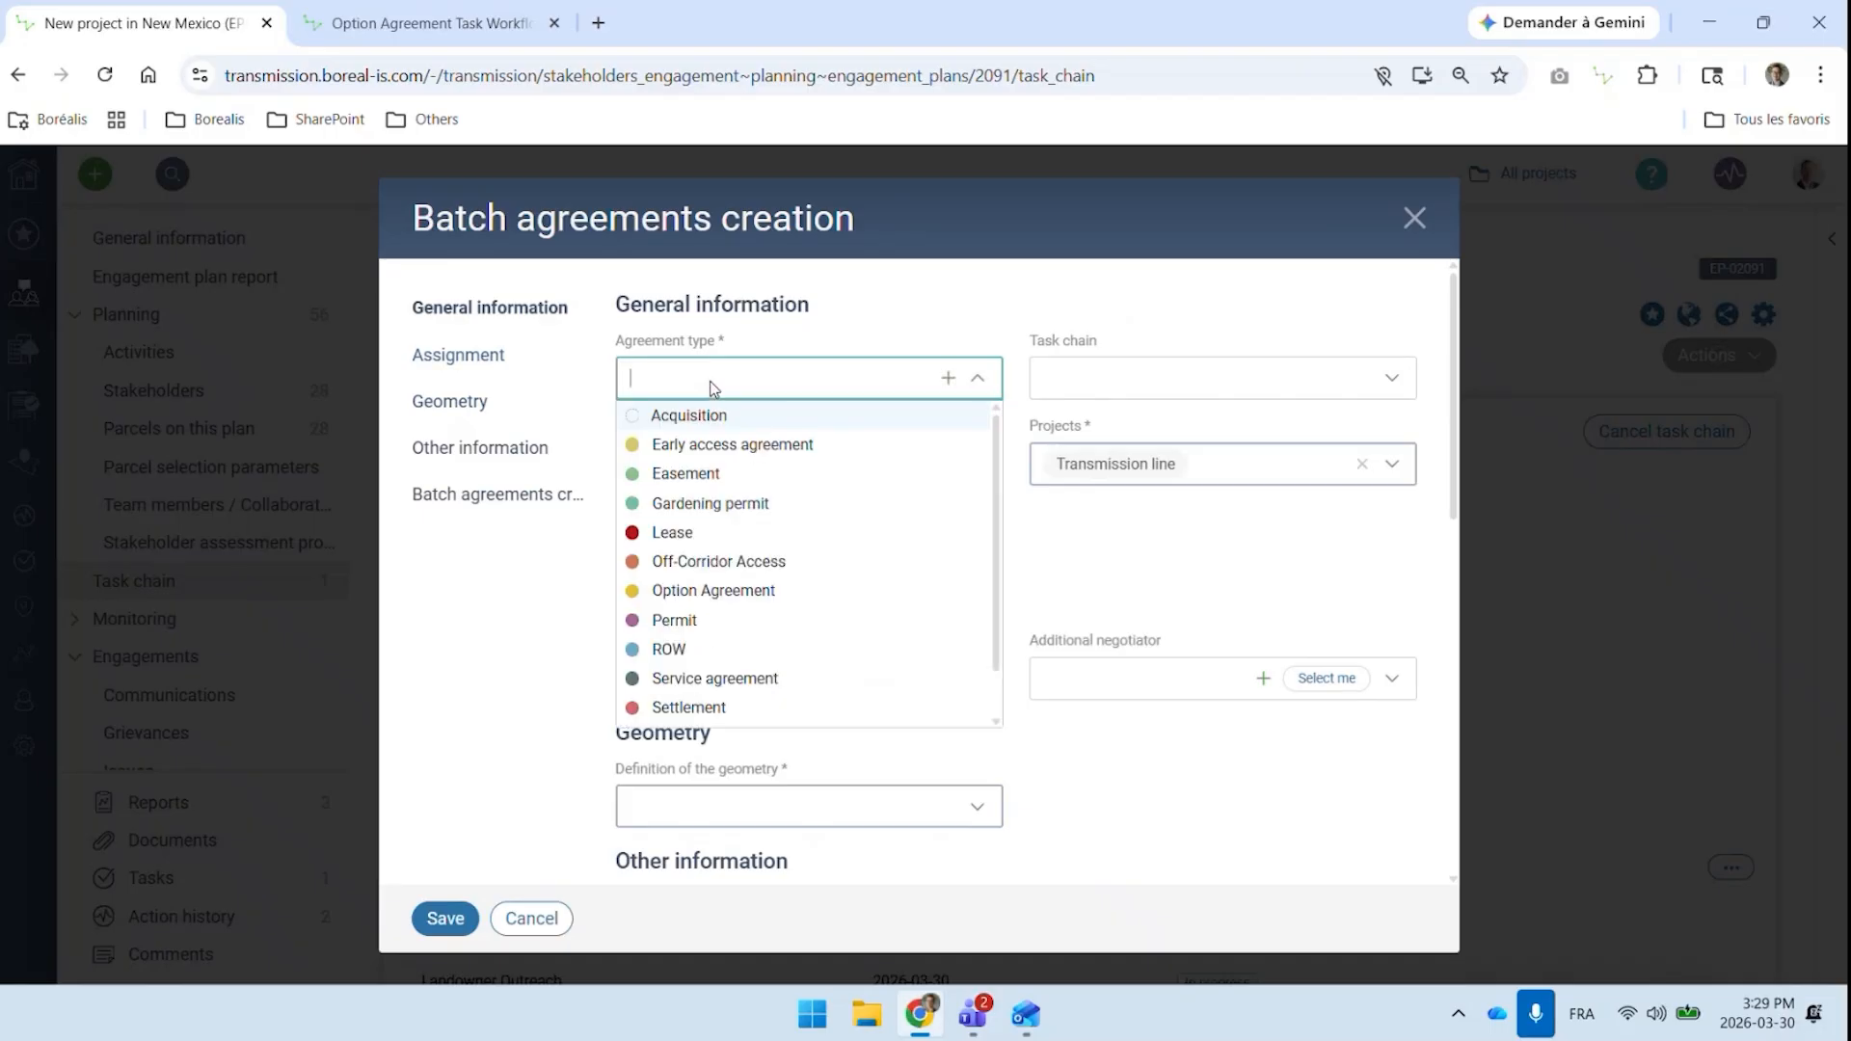
left_click(687, 589)
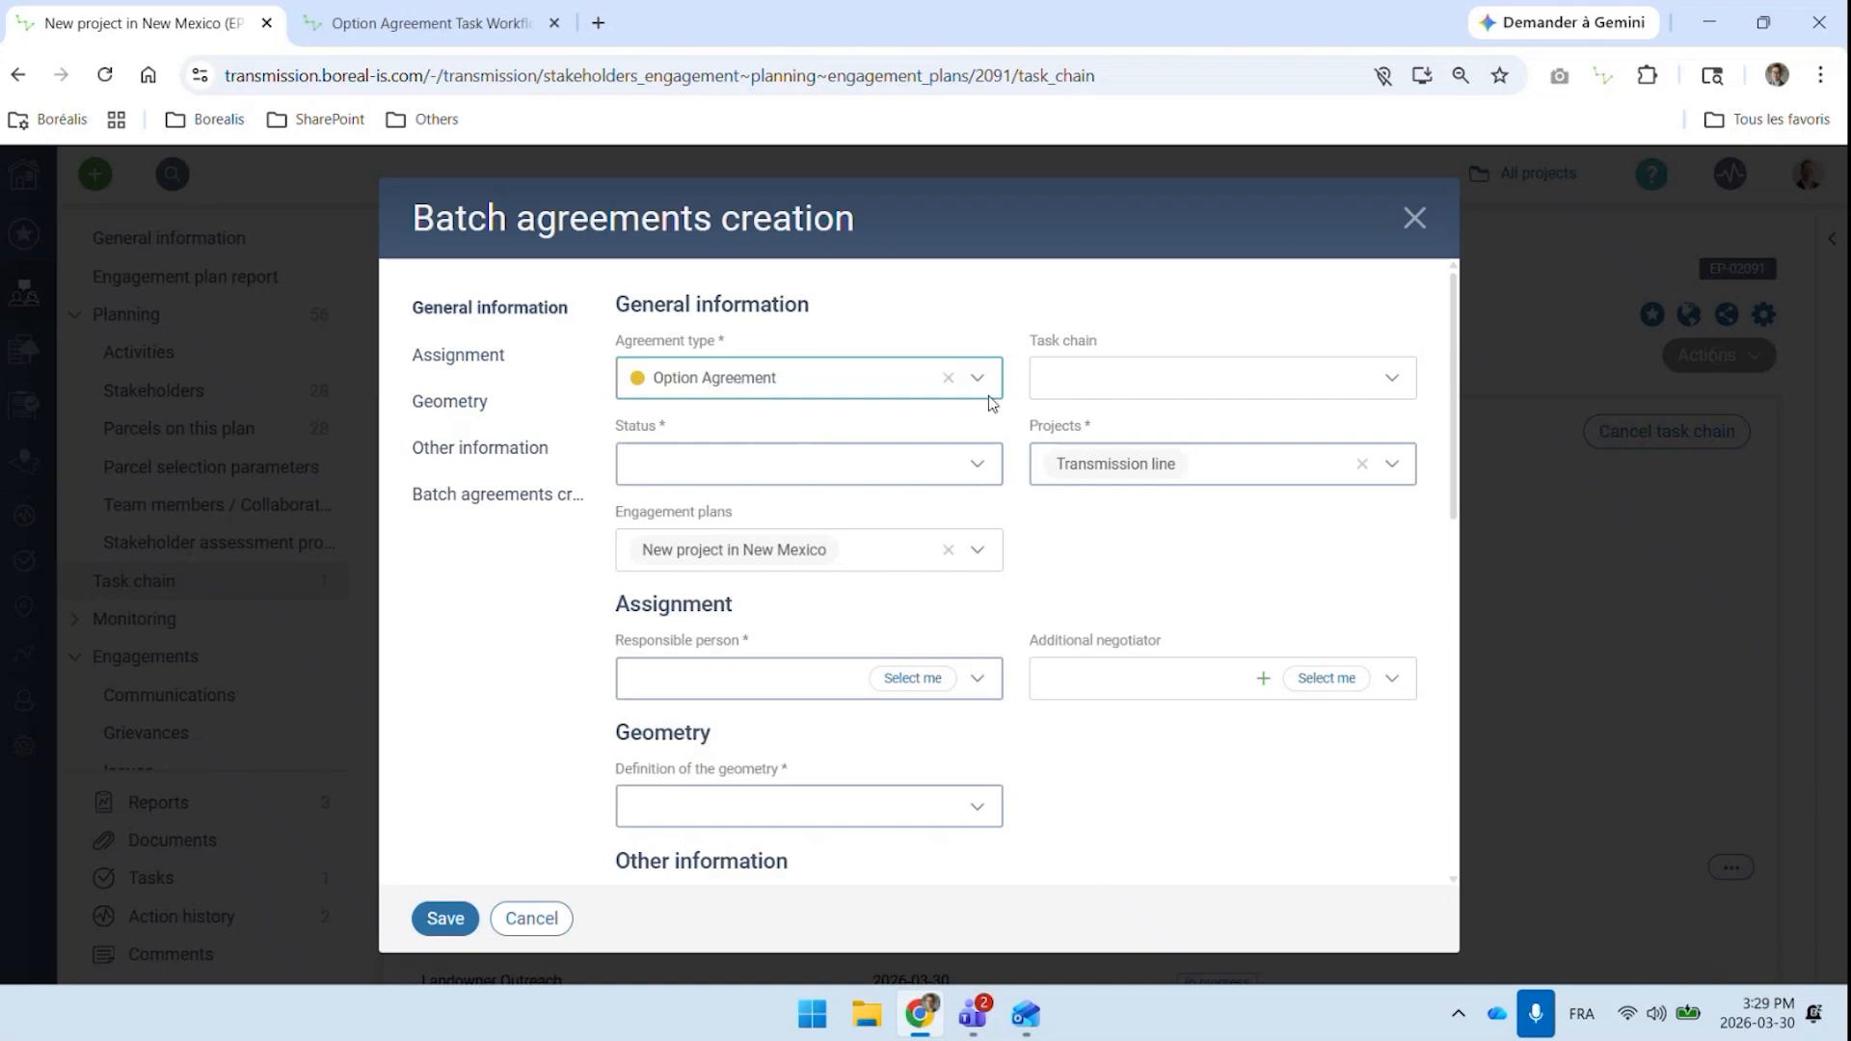
left_click(1064, 378)
left_click(1094, 417)
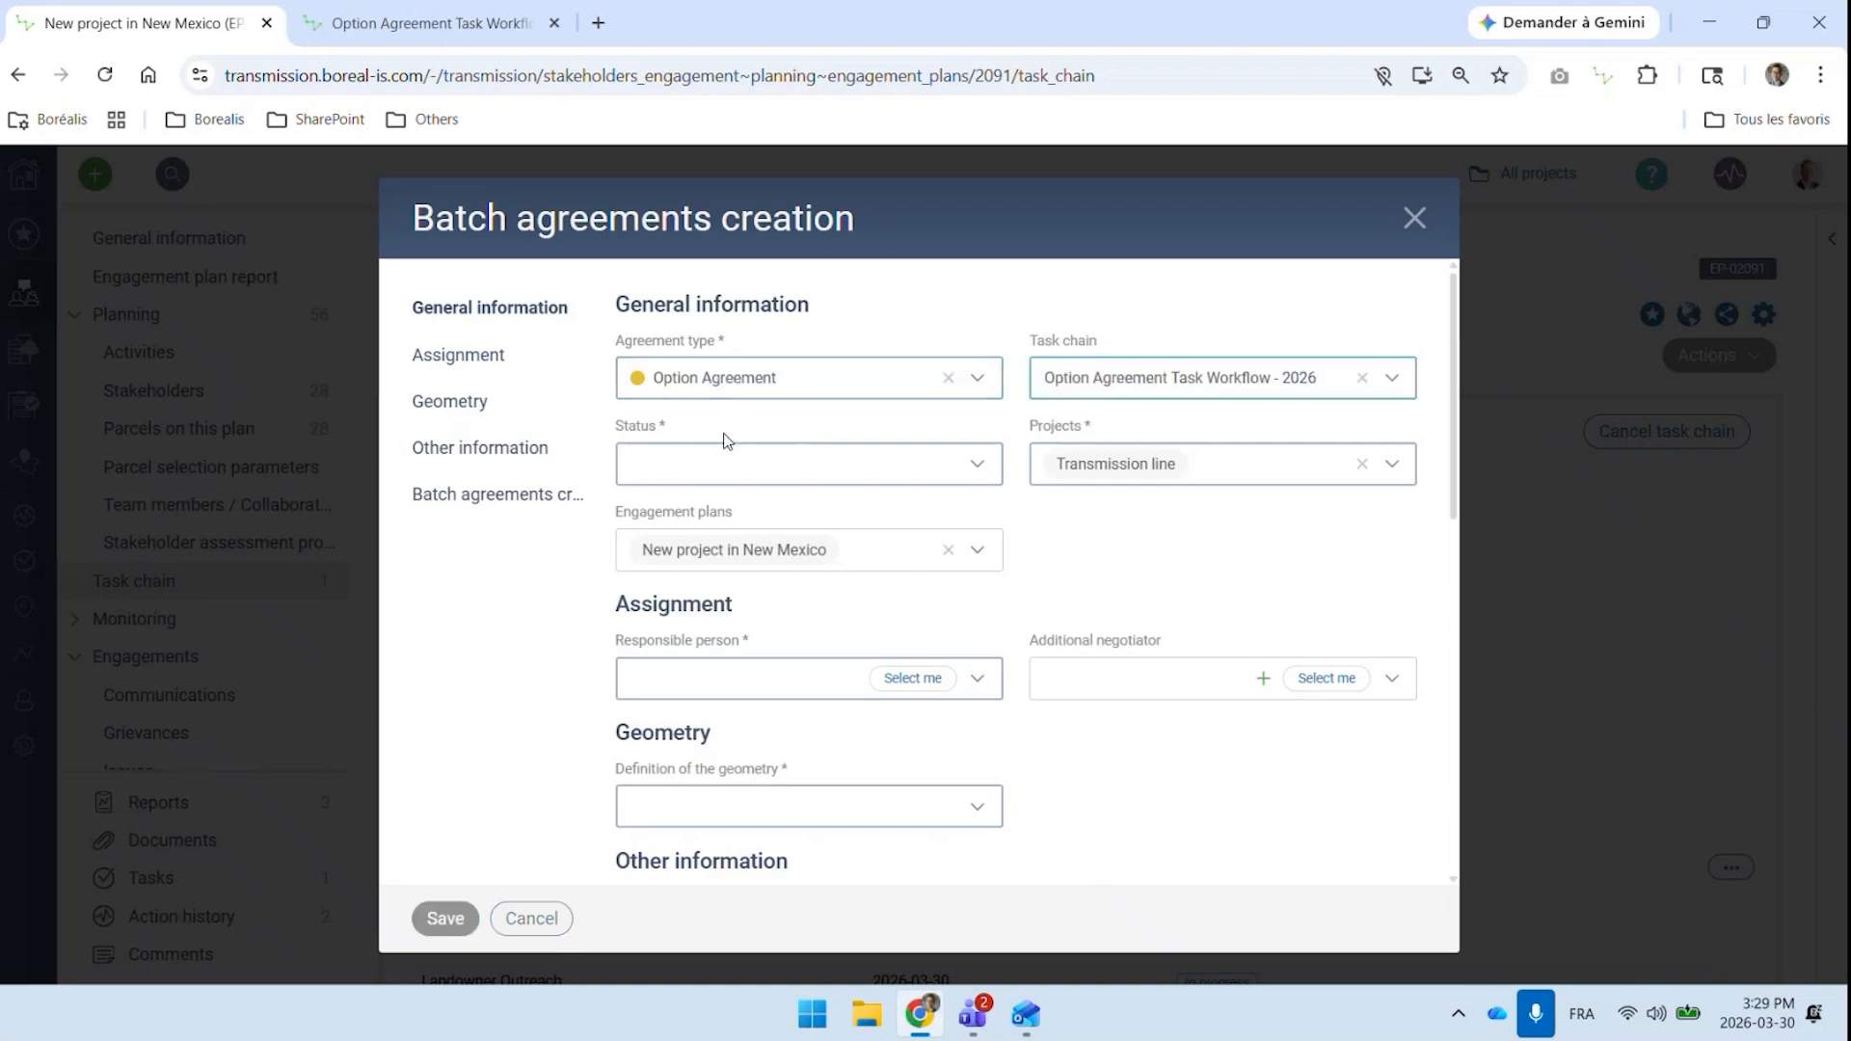
left_click(739, 461)
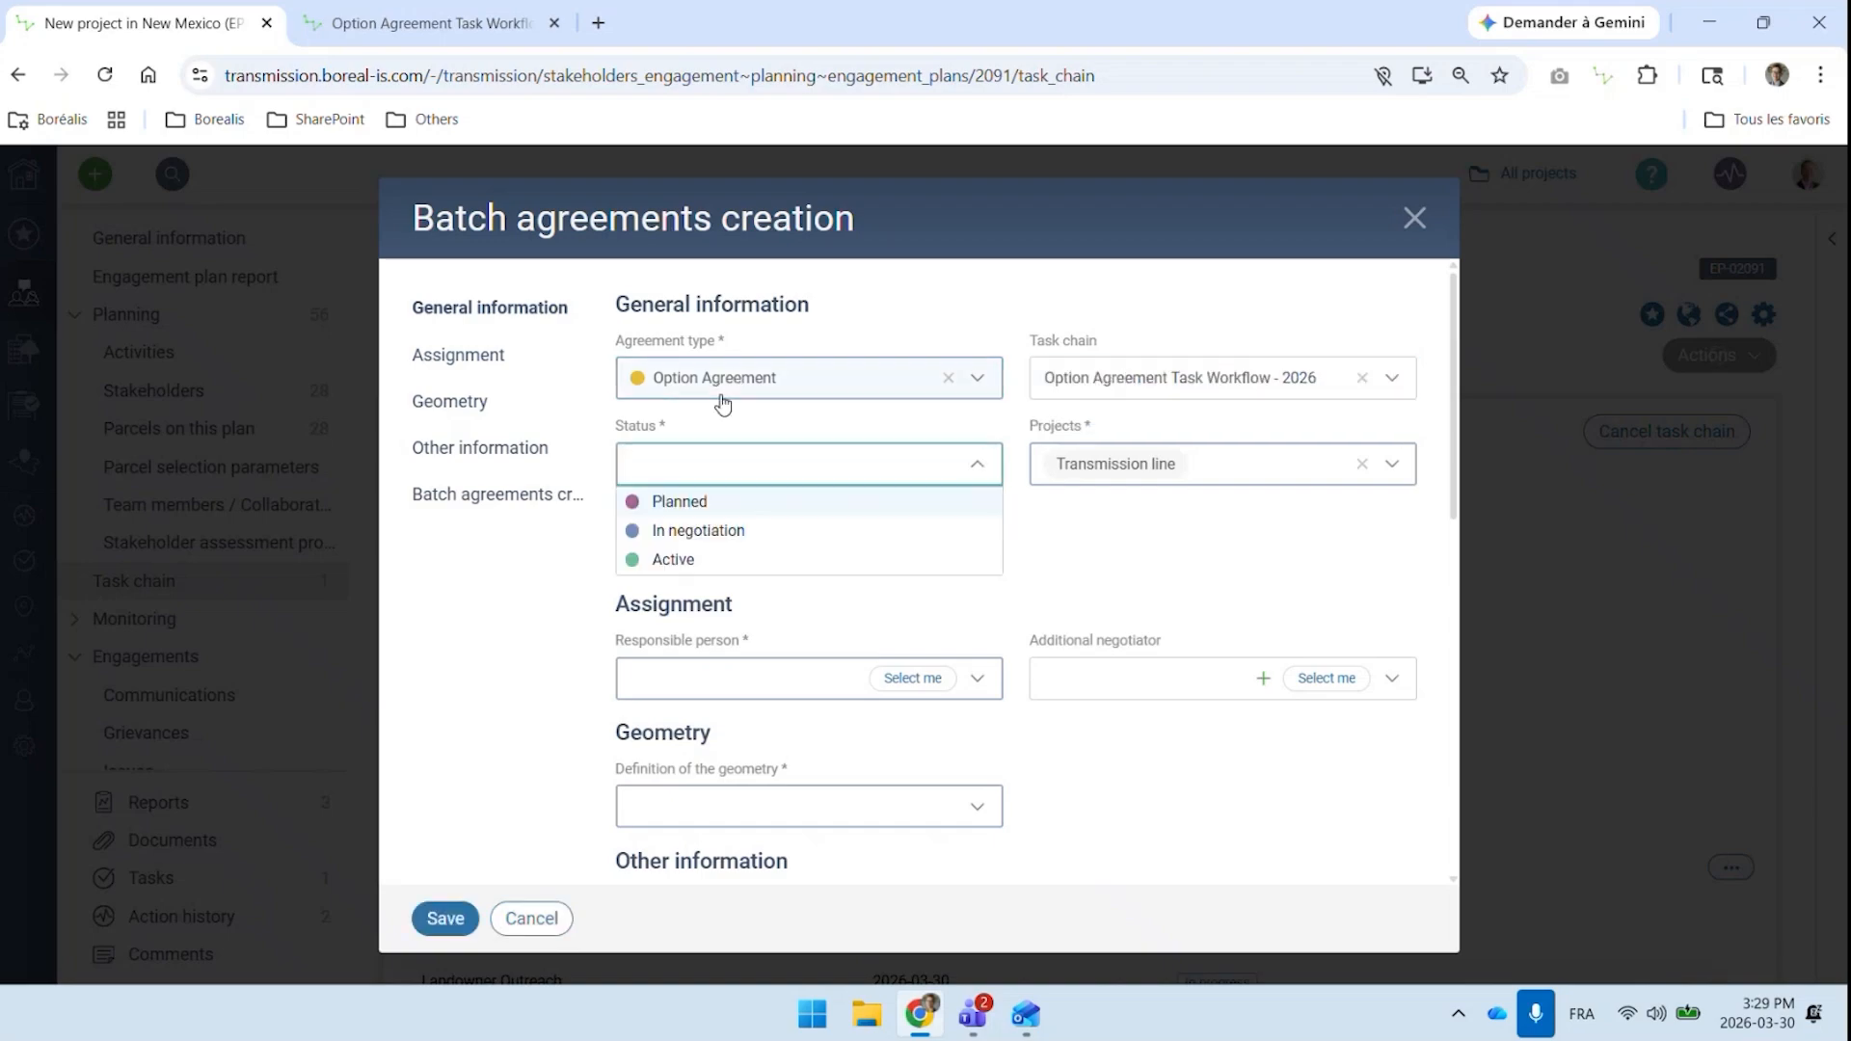
left_click(713, 502)
Assign a responsible person to the batch agreements and define their geometry as Calculated from the parcels
scroll(901, 418, "down", 2)
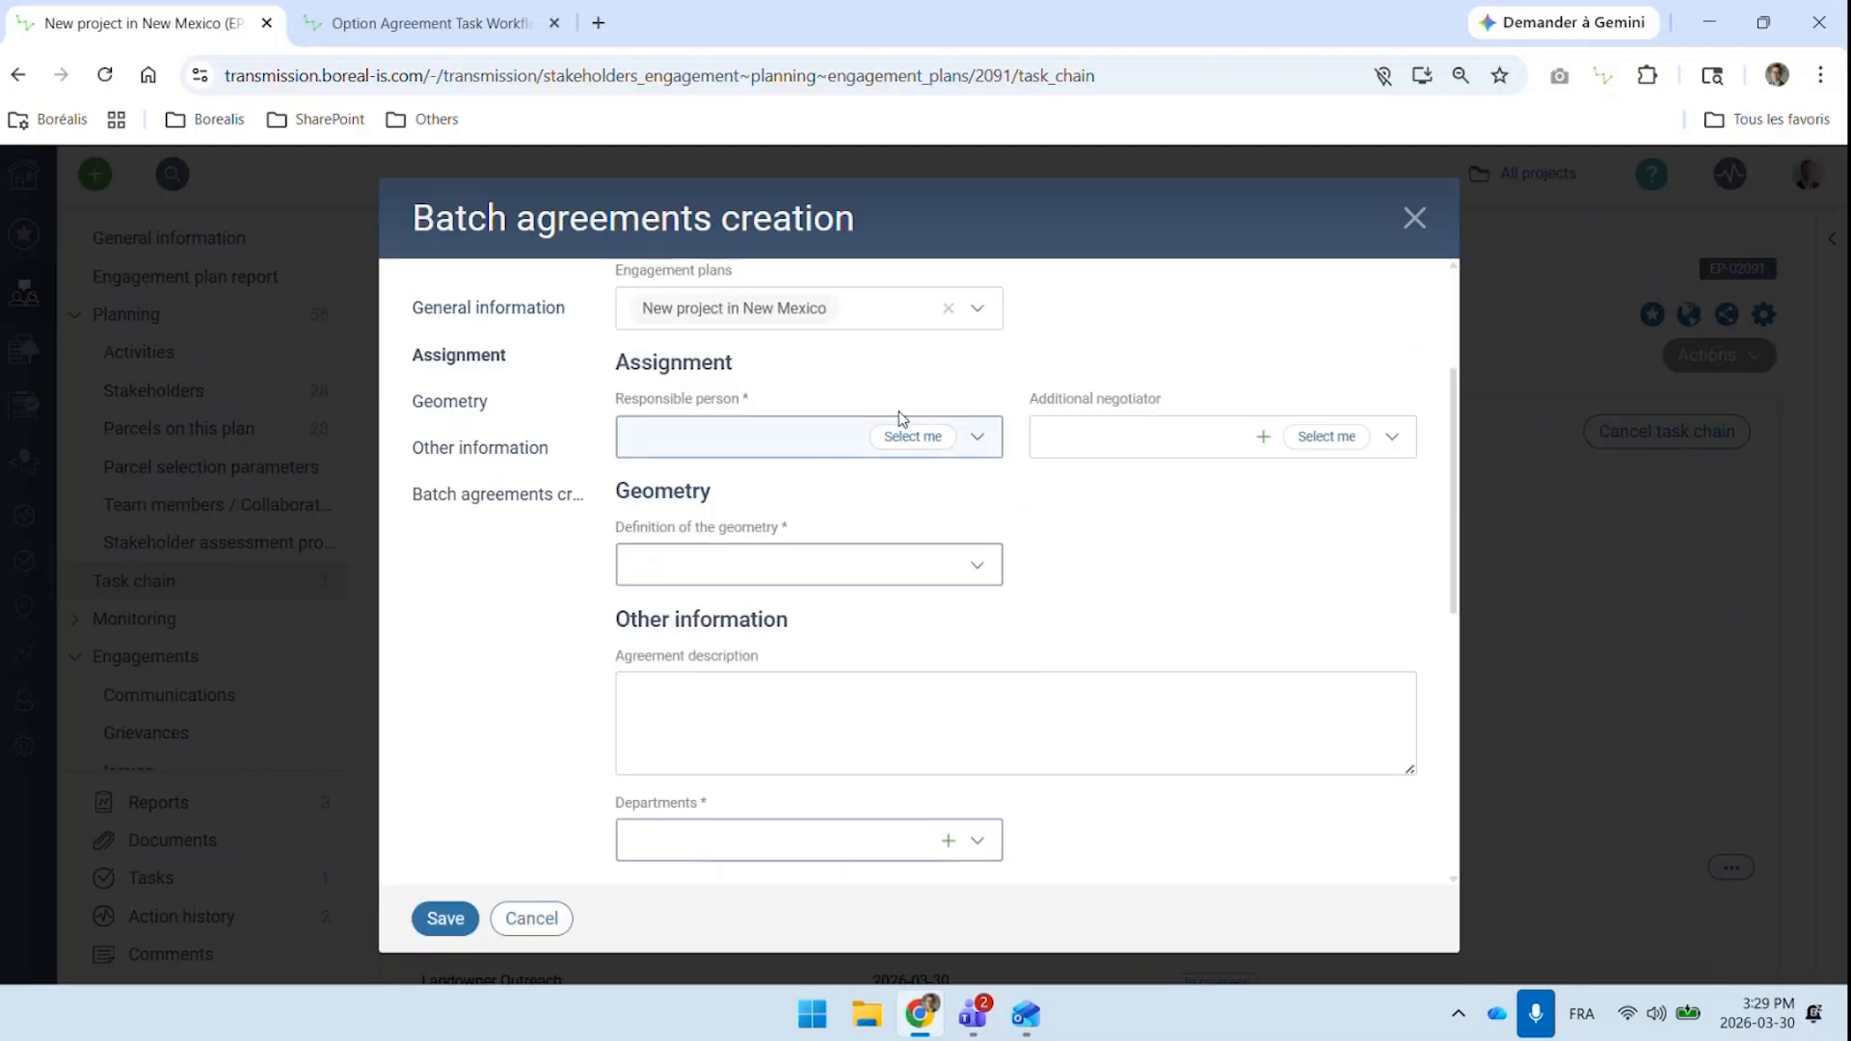
left_click(803, 450)
left_click(740, 588)
left_click(755, 562)
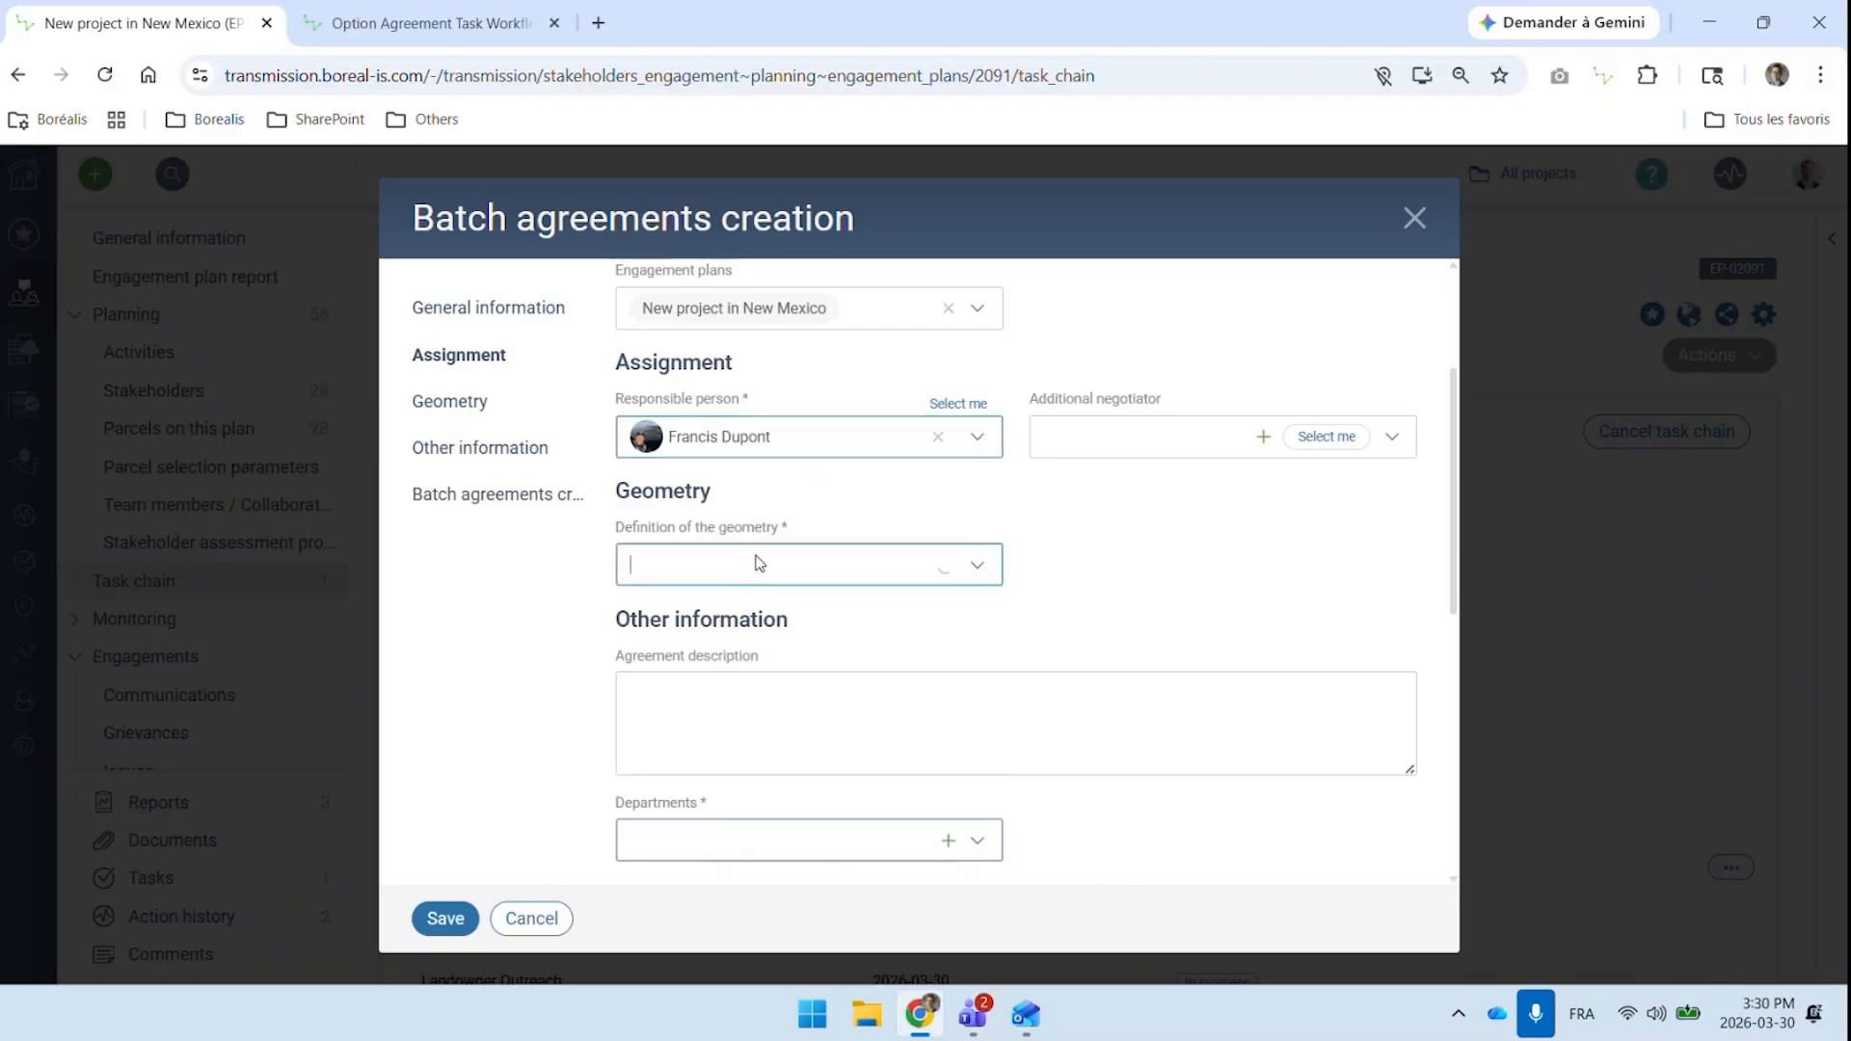
left_click(690, 638)
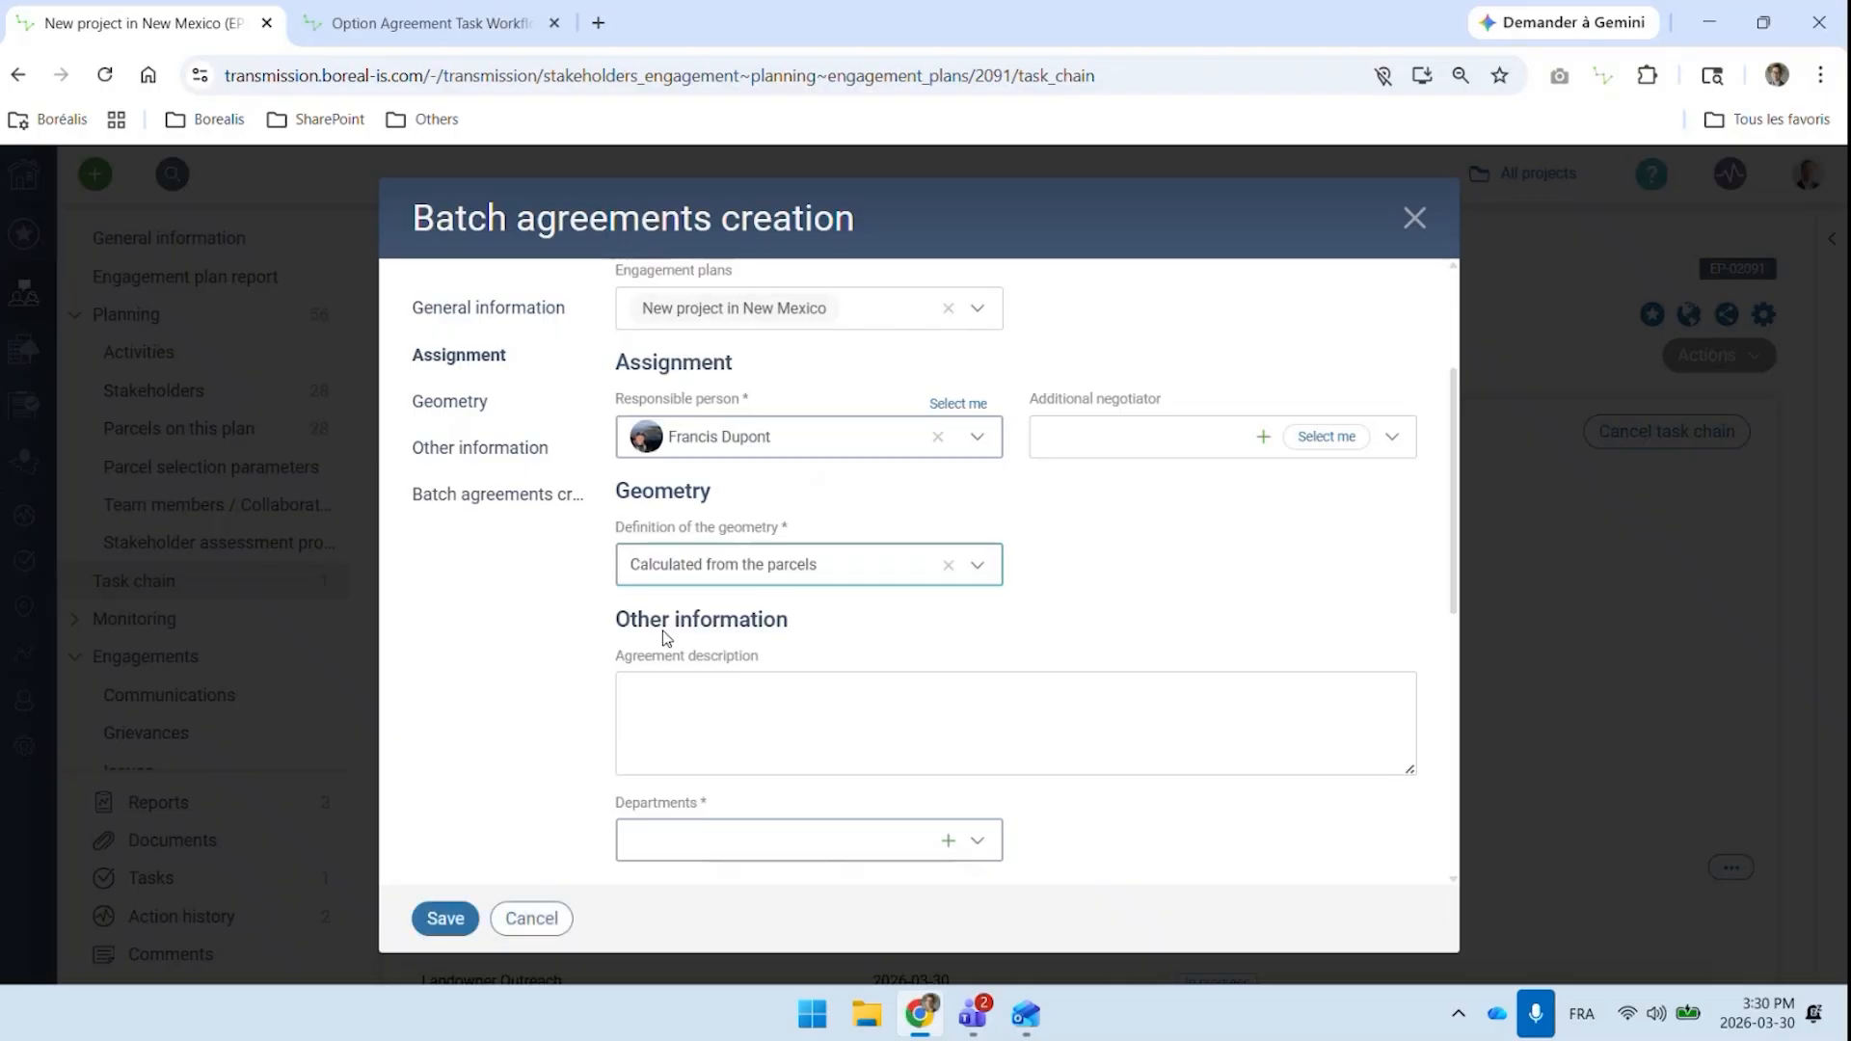
Set the batch agreements' department to Communications and save to create the agreements
scroll(878, 627, "down", 1)
left_click(718, 730)
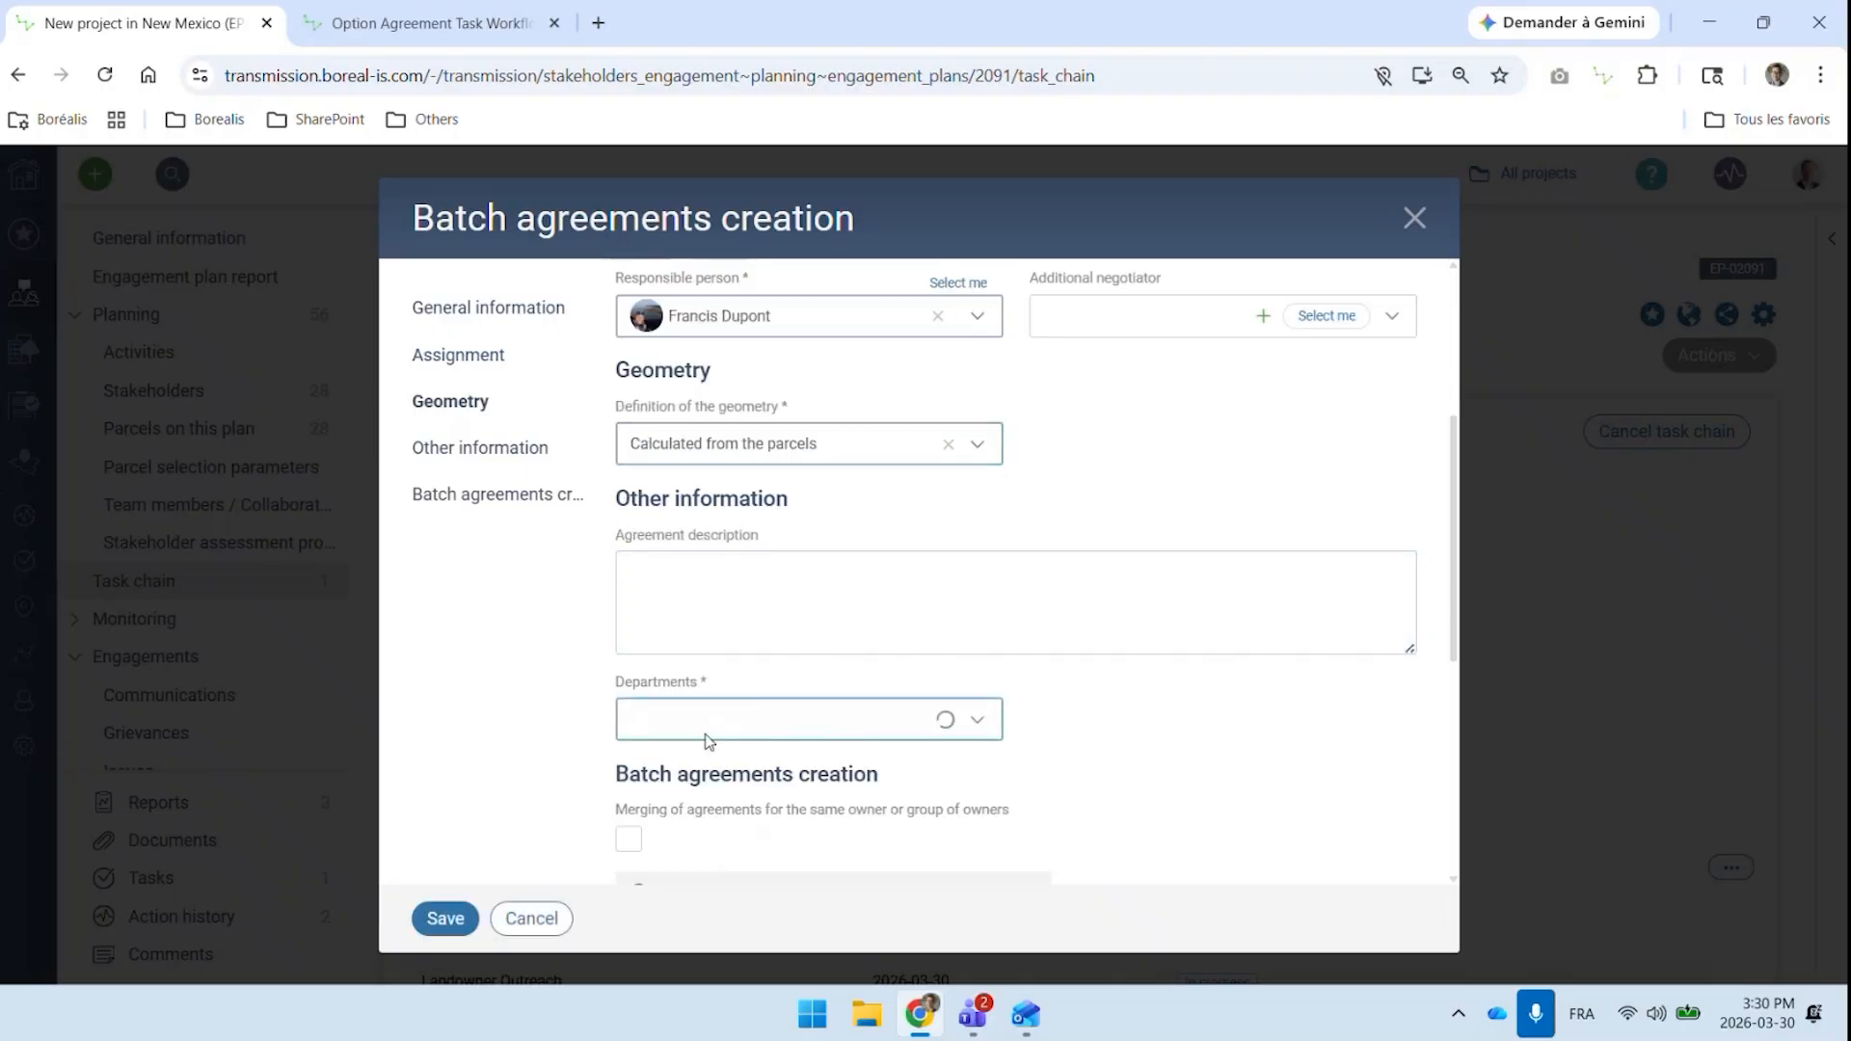
left_click(699, 783)
scroll(1200, 765, "down", 3)
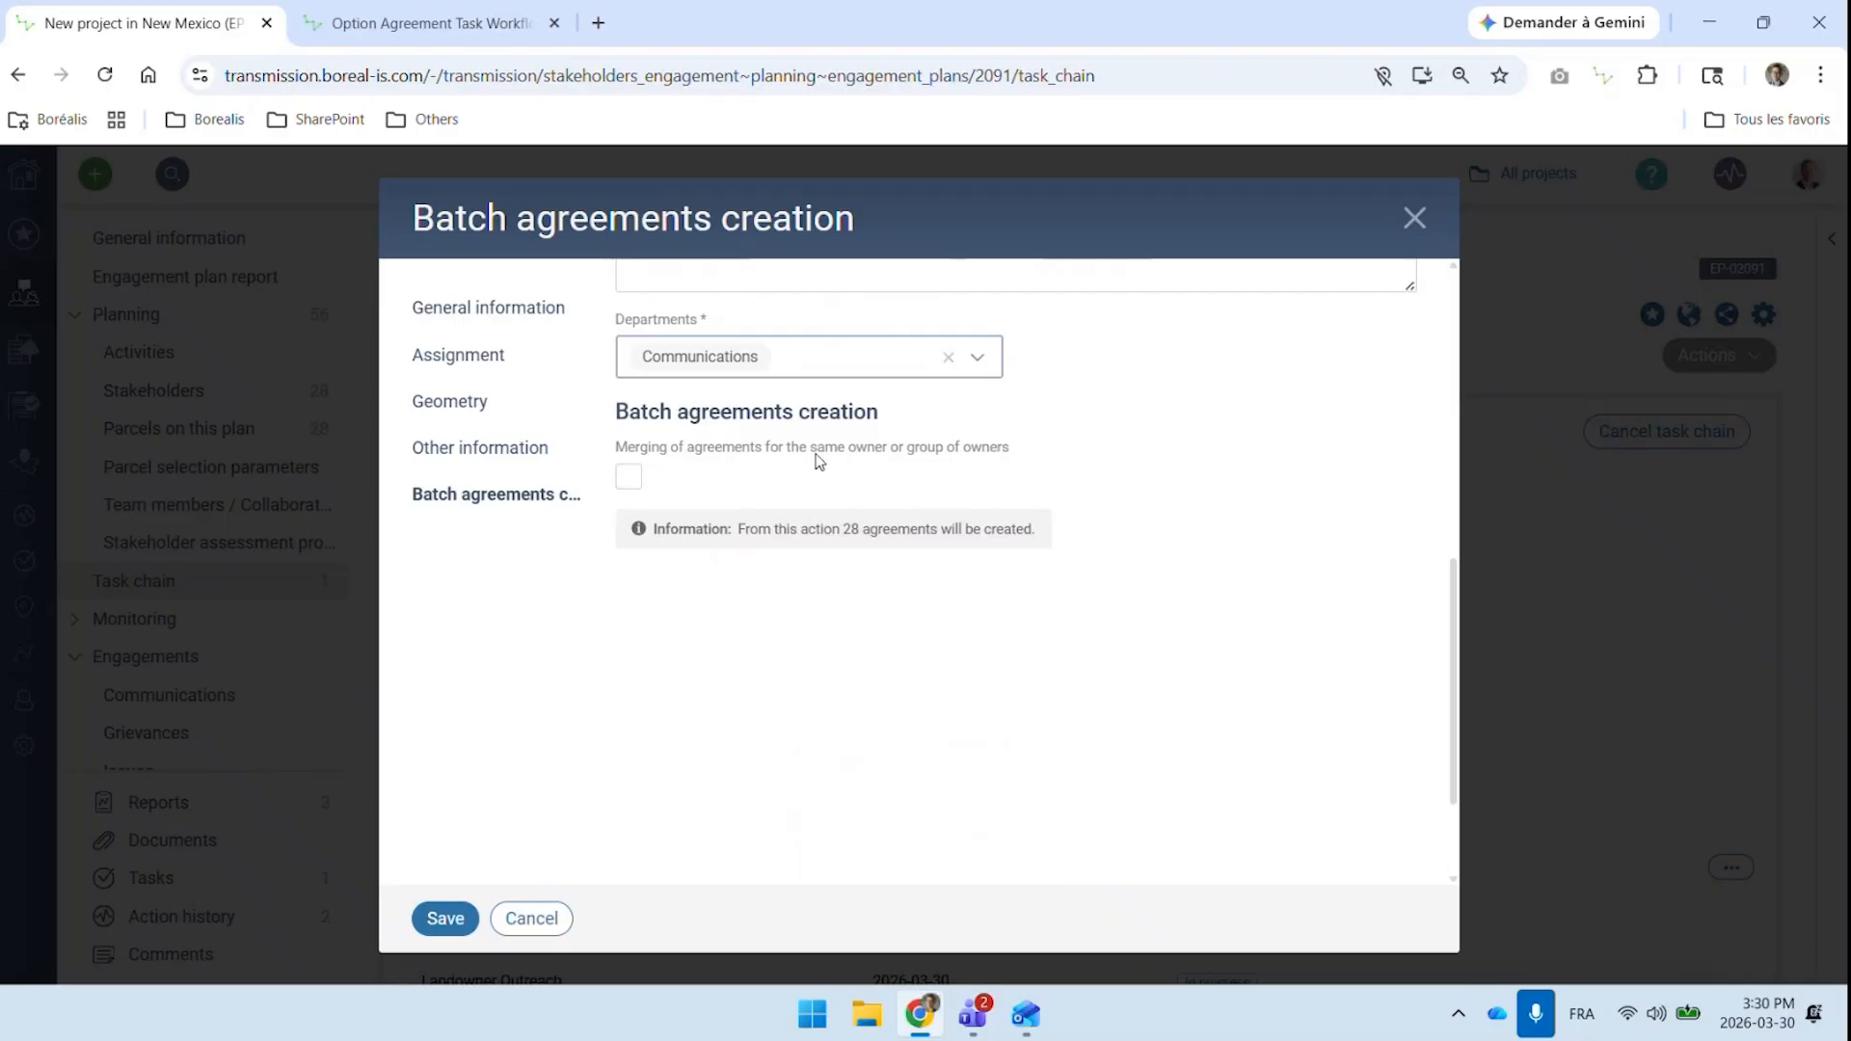
left_click(434, 918)
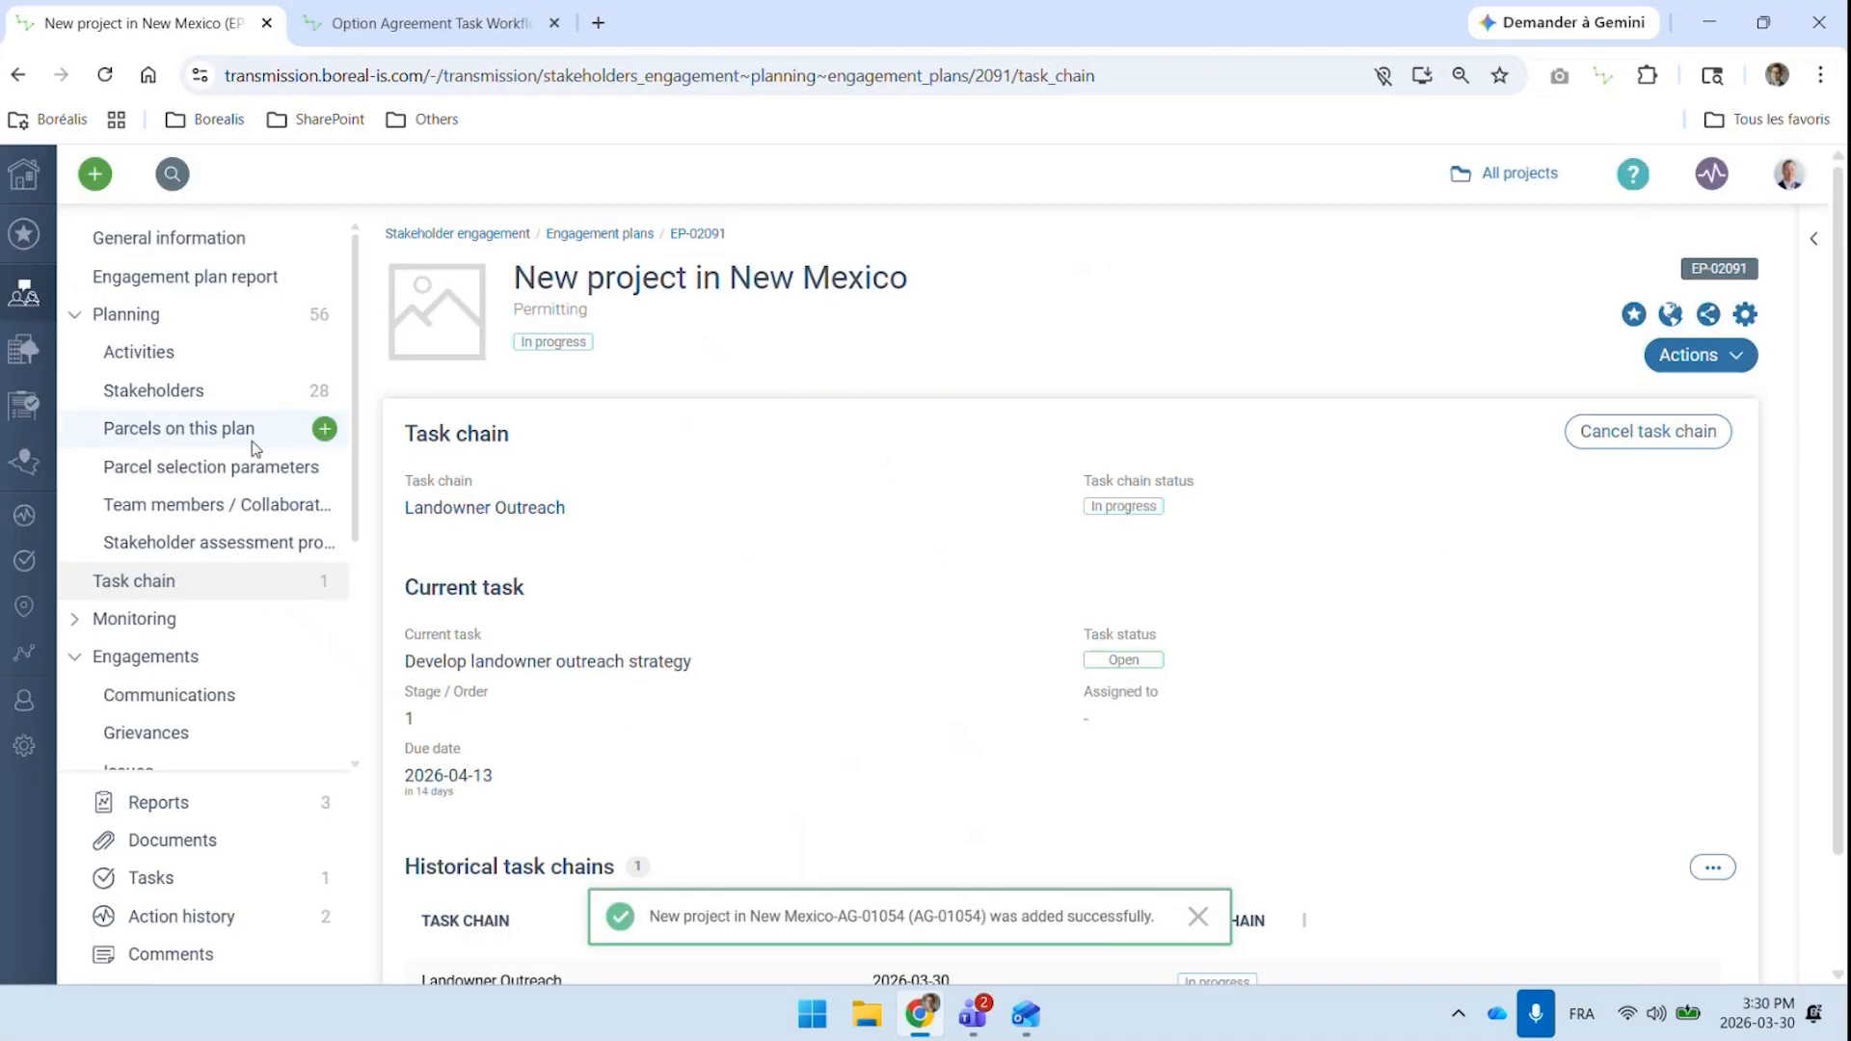
Open the agreement covering NM-Parcel0005 from the plan's agreements list and review its task chain
scroll(236, 453, "down", 3)
scroll(212, 641, "down", 2)
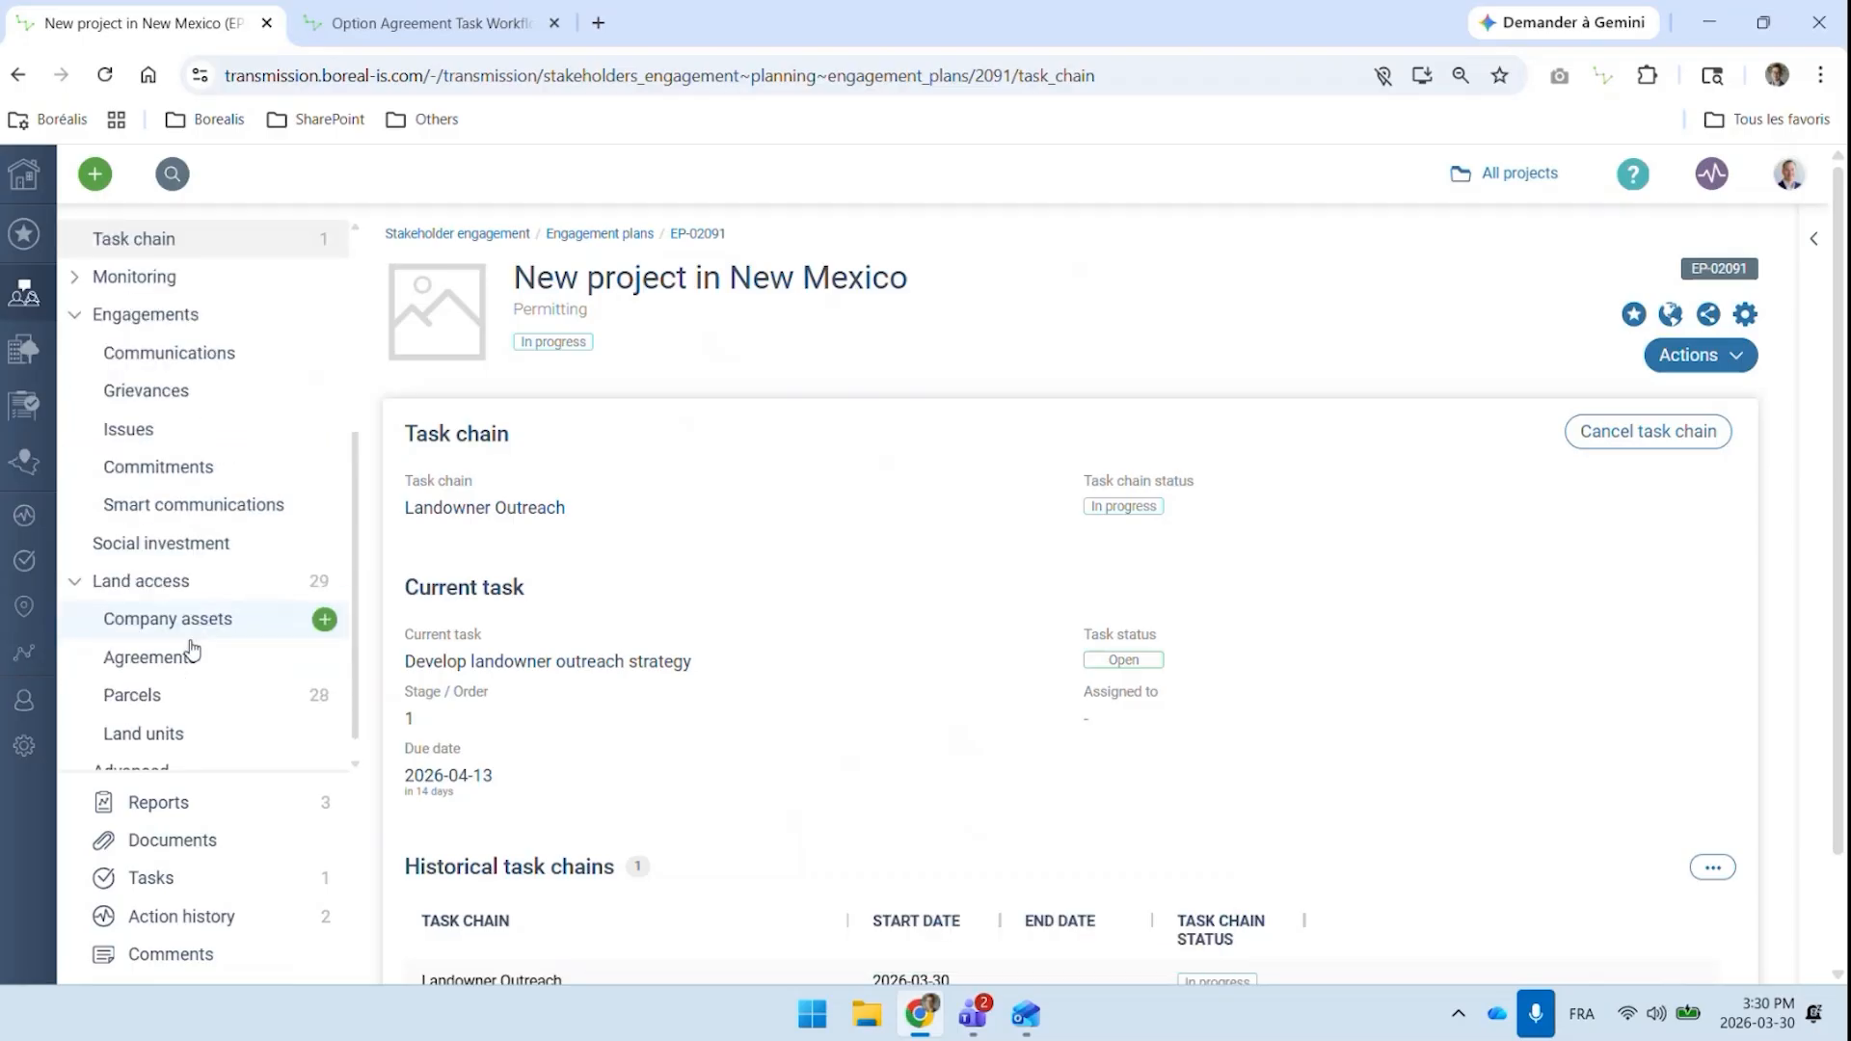
left_click(192, 639)
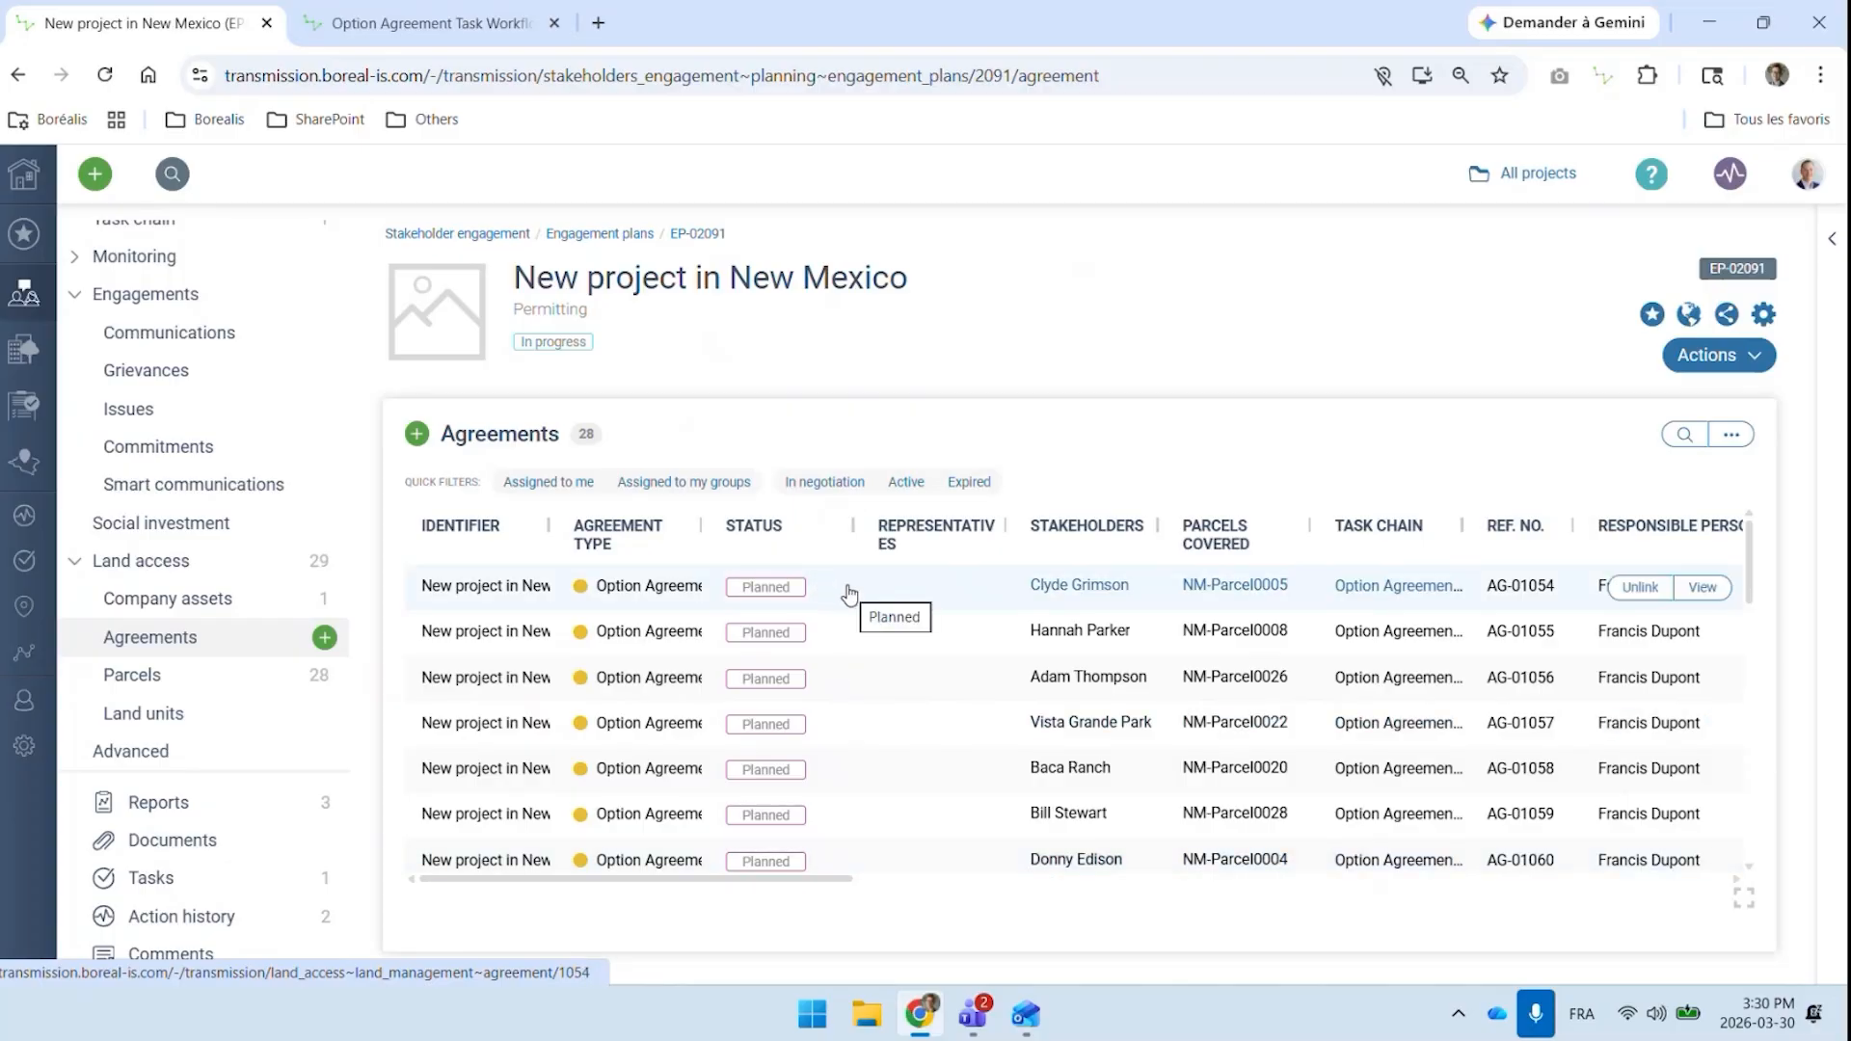
left_click(490, 592)
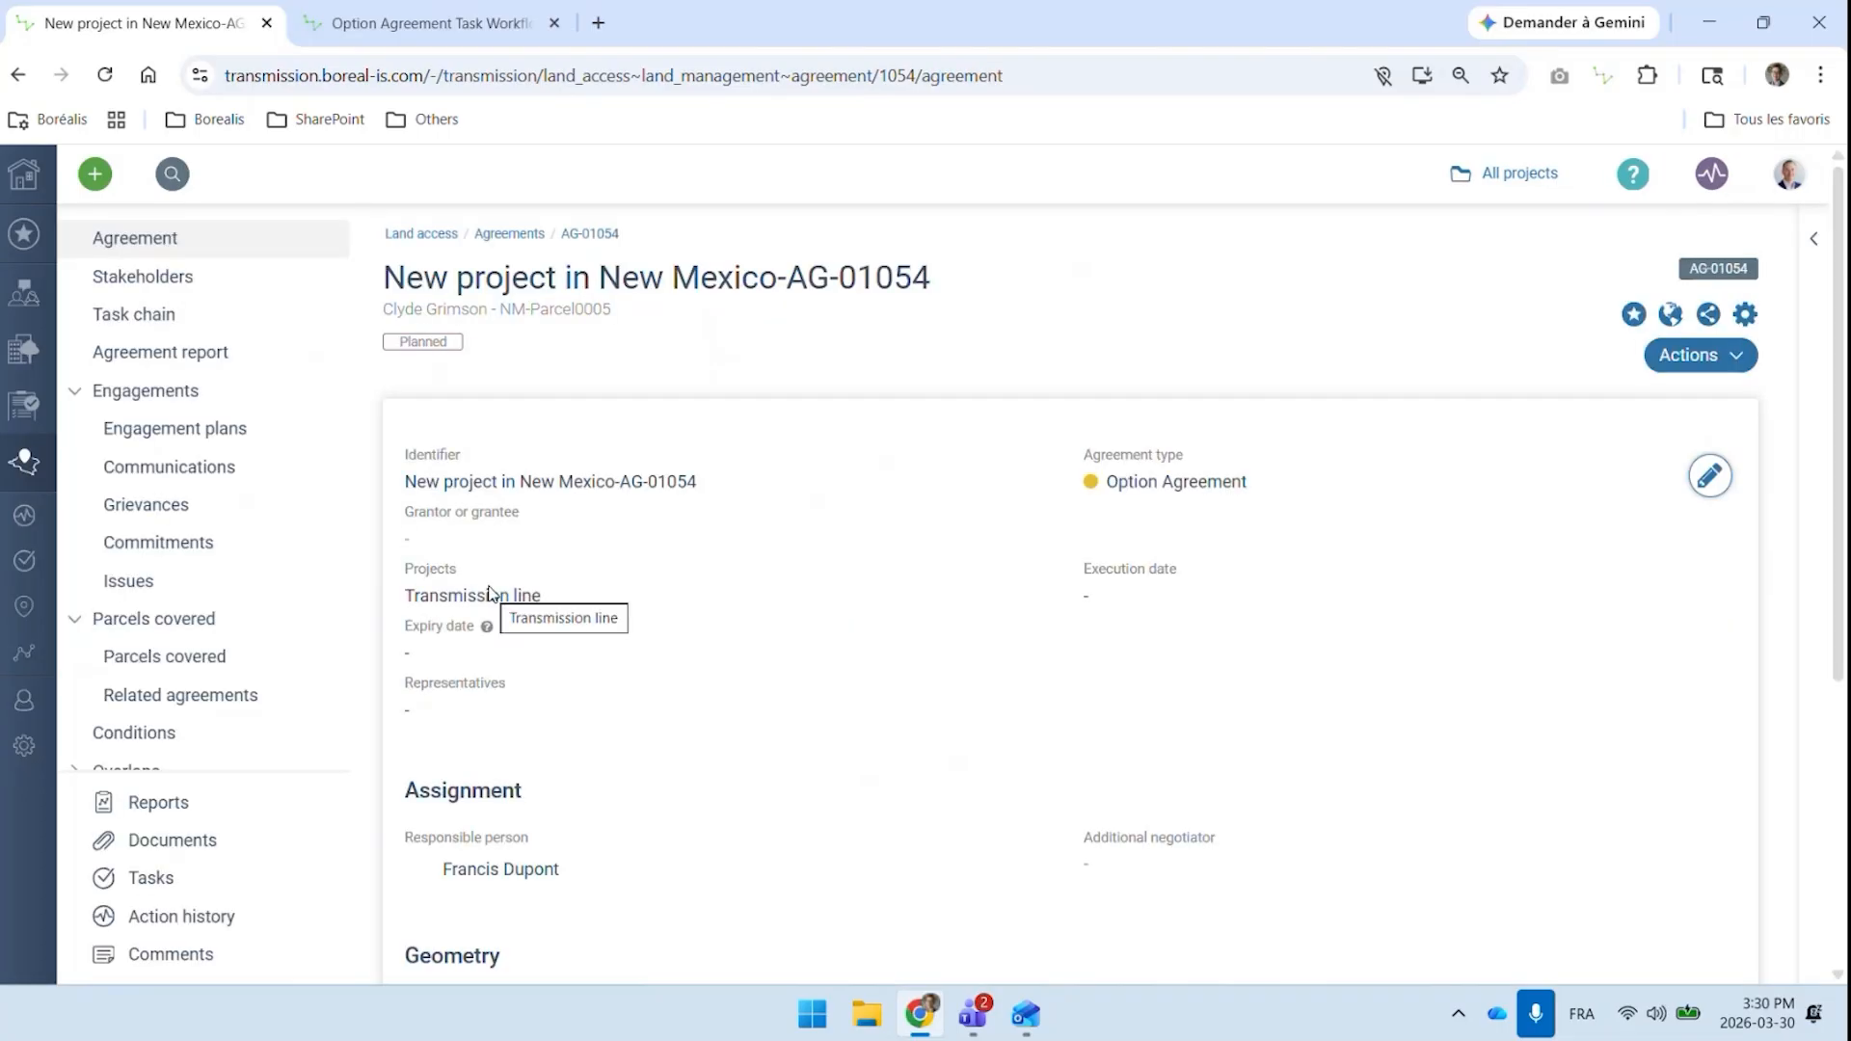
left_click(164, 316)
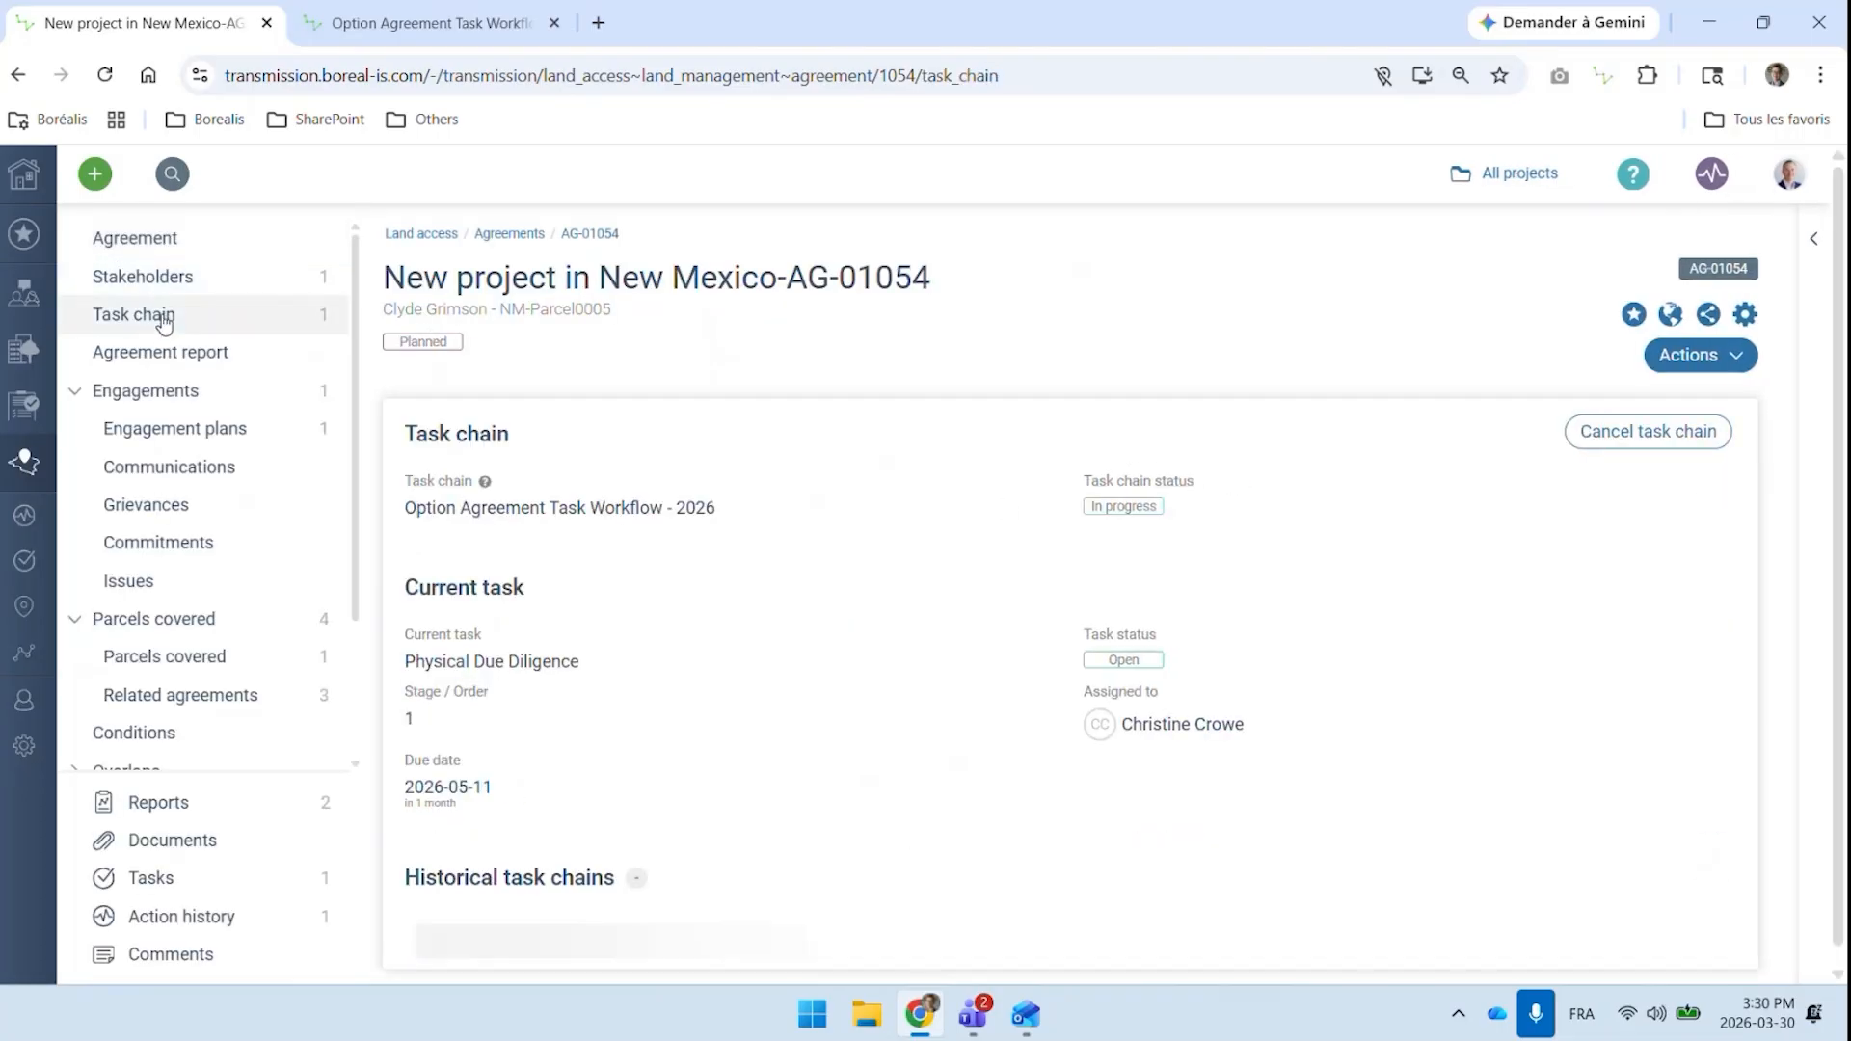
scroll(710, 675, "down", 1)
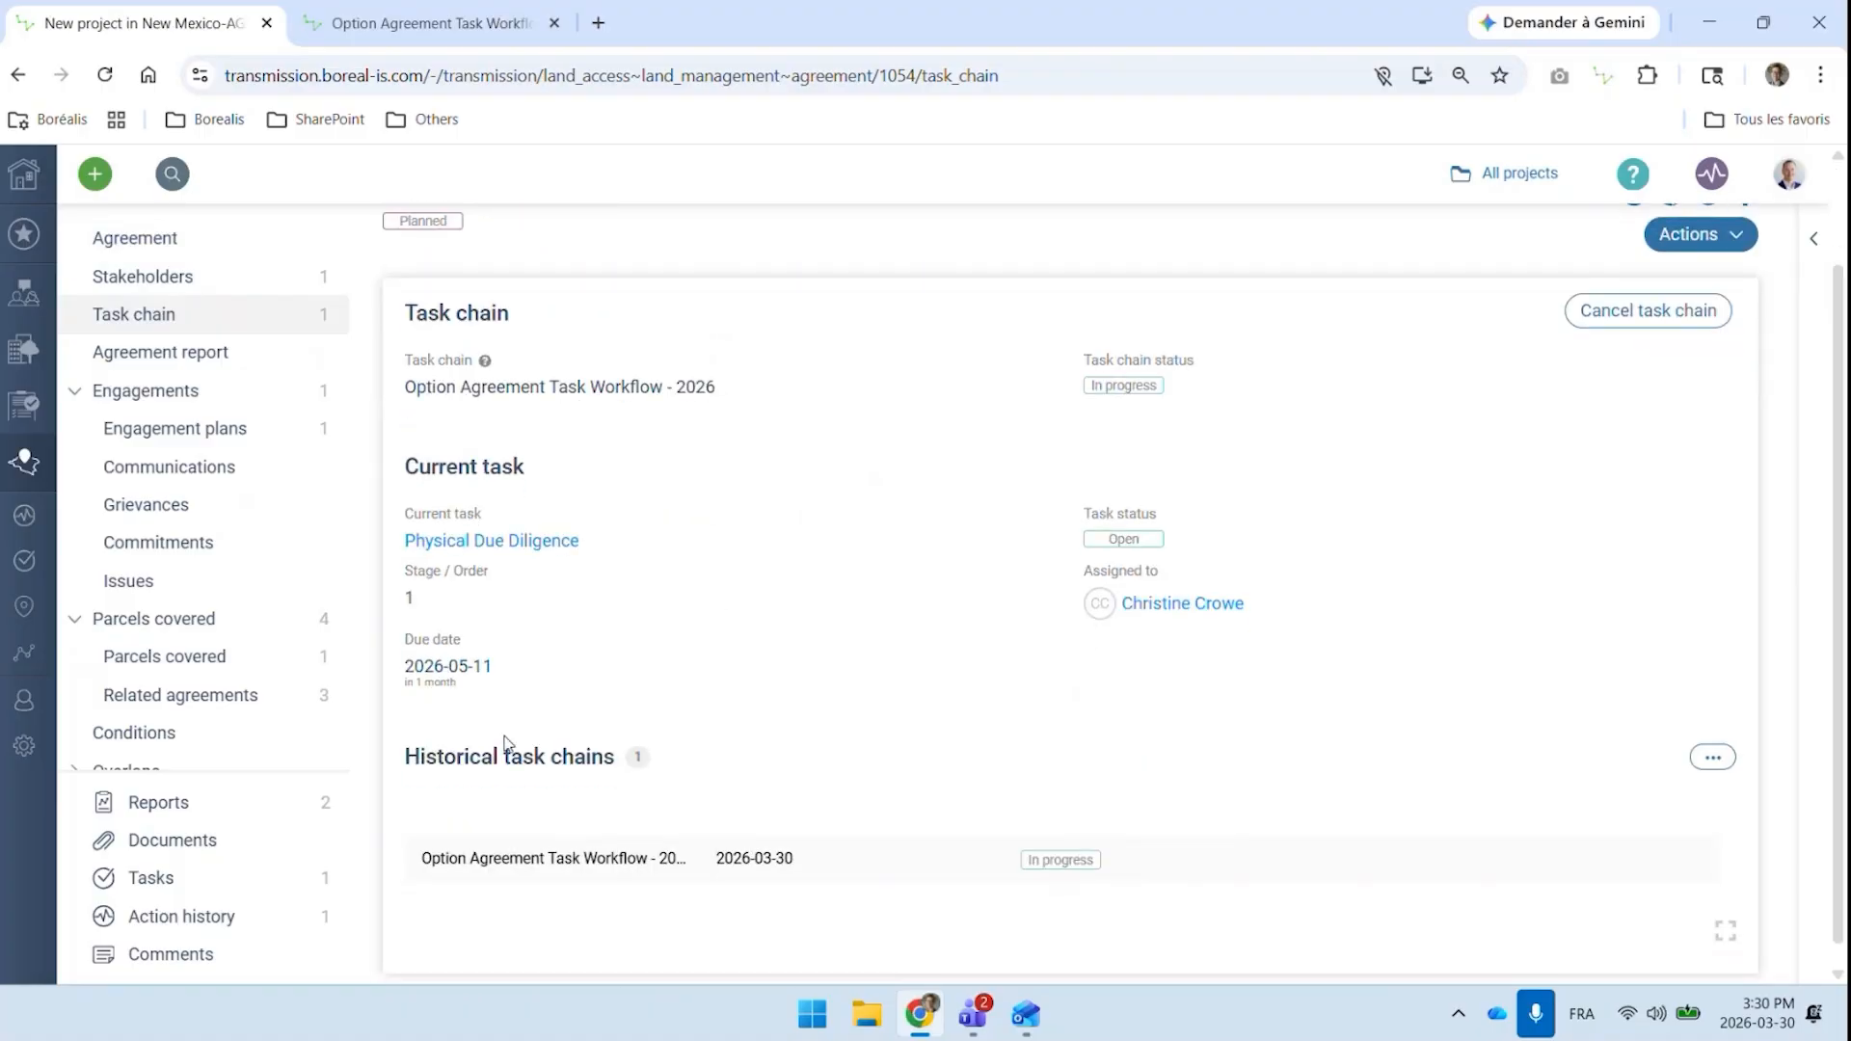
scroll(709, 592, "up", 1)
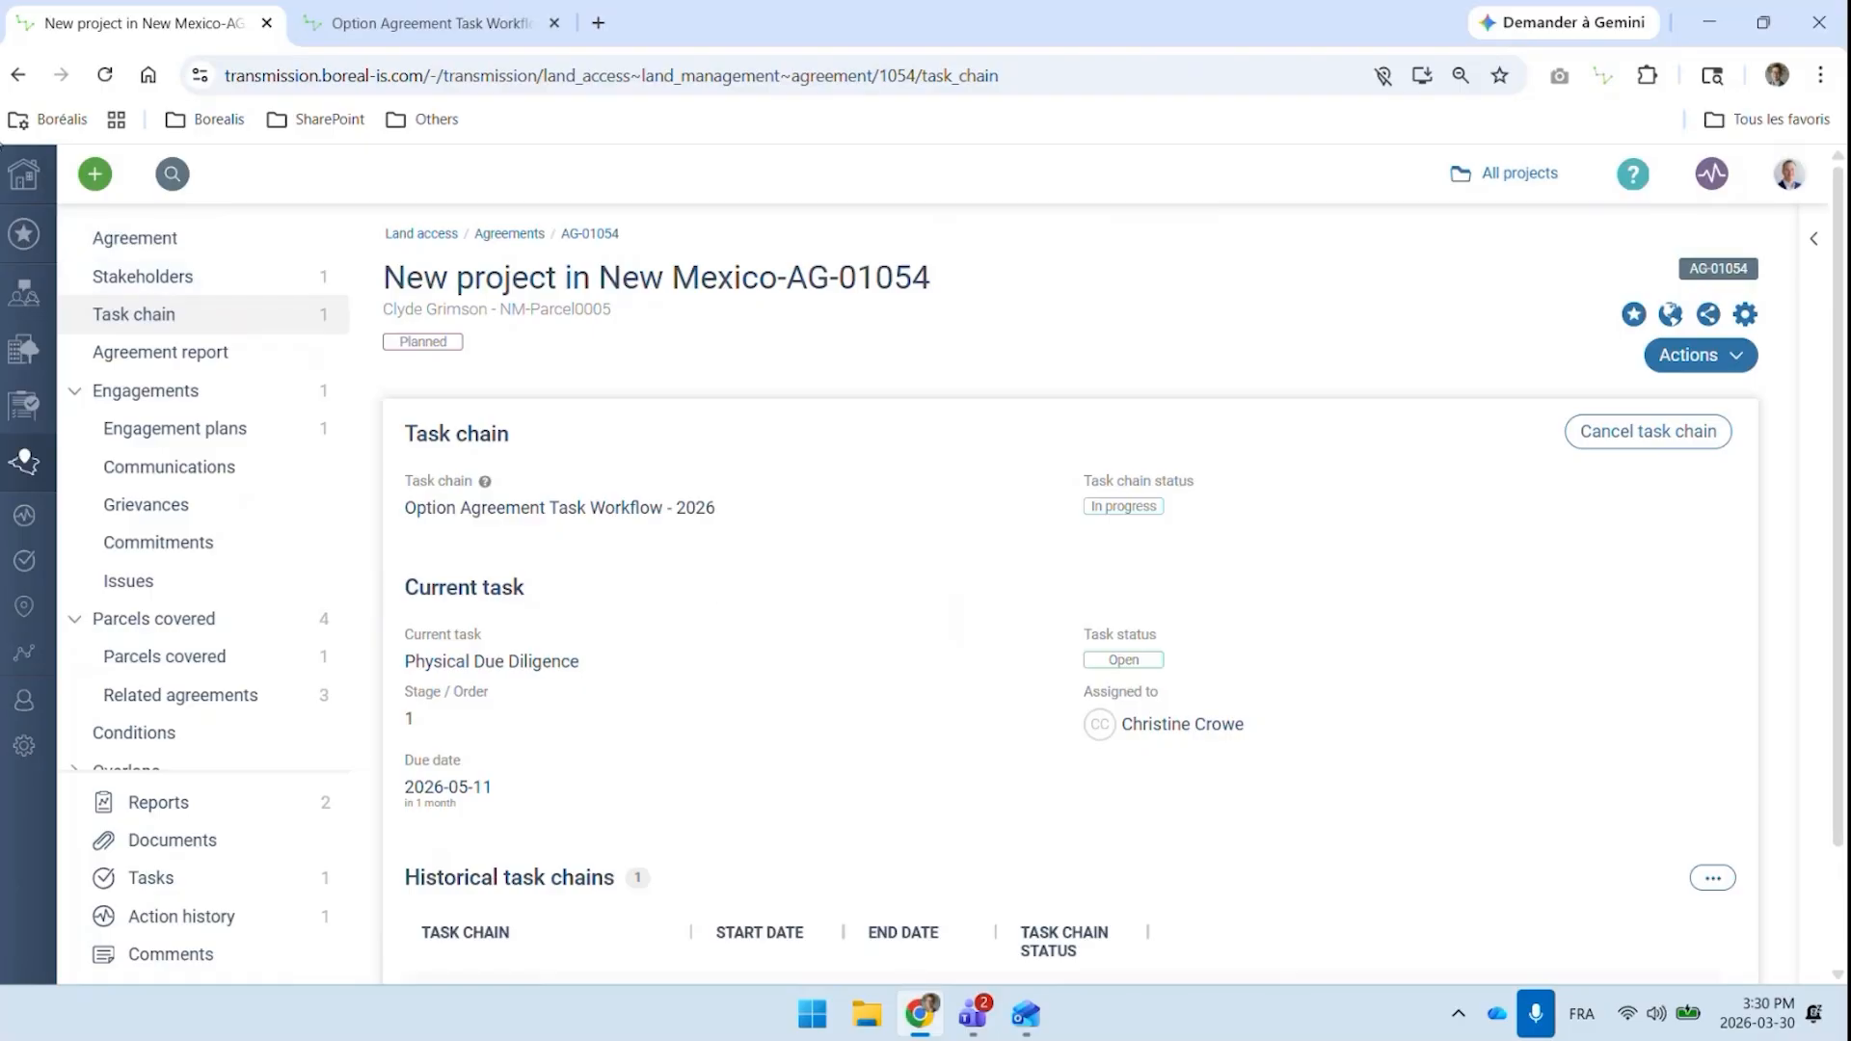
Return to the engagement plan, check the available plan types in its general information, and leave without saving
left_click(16, 79)
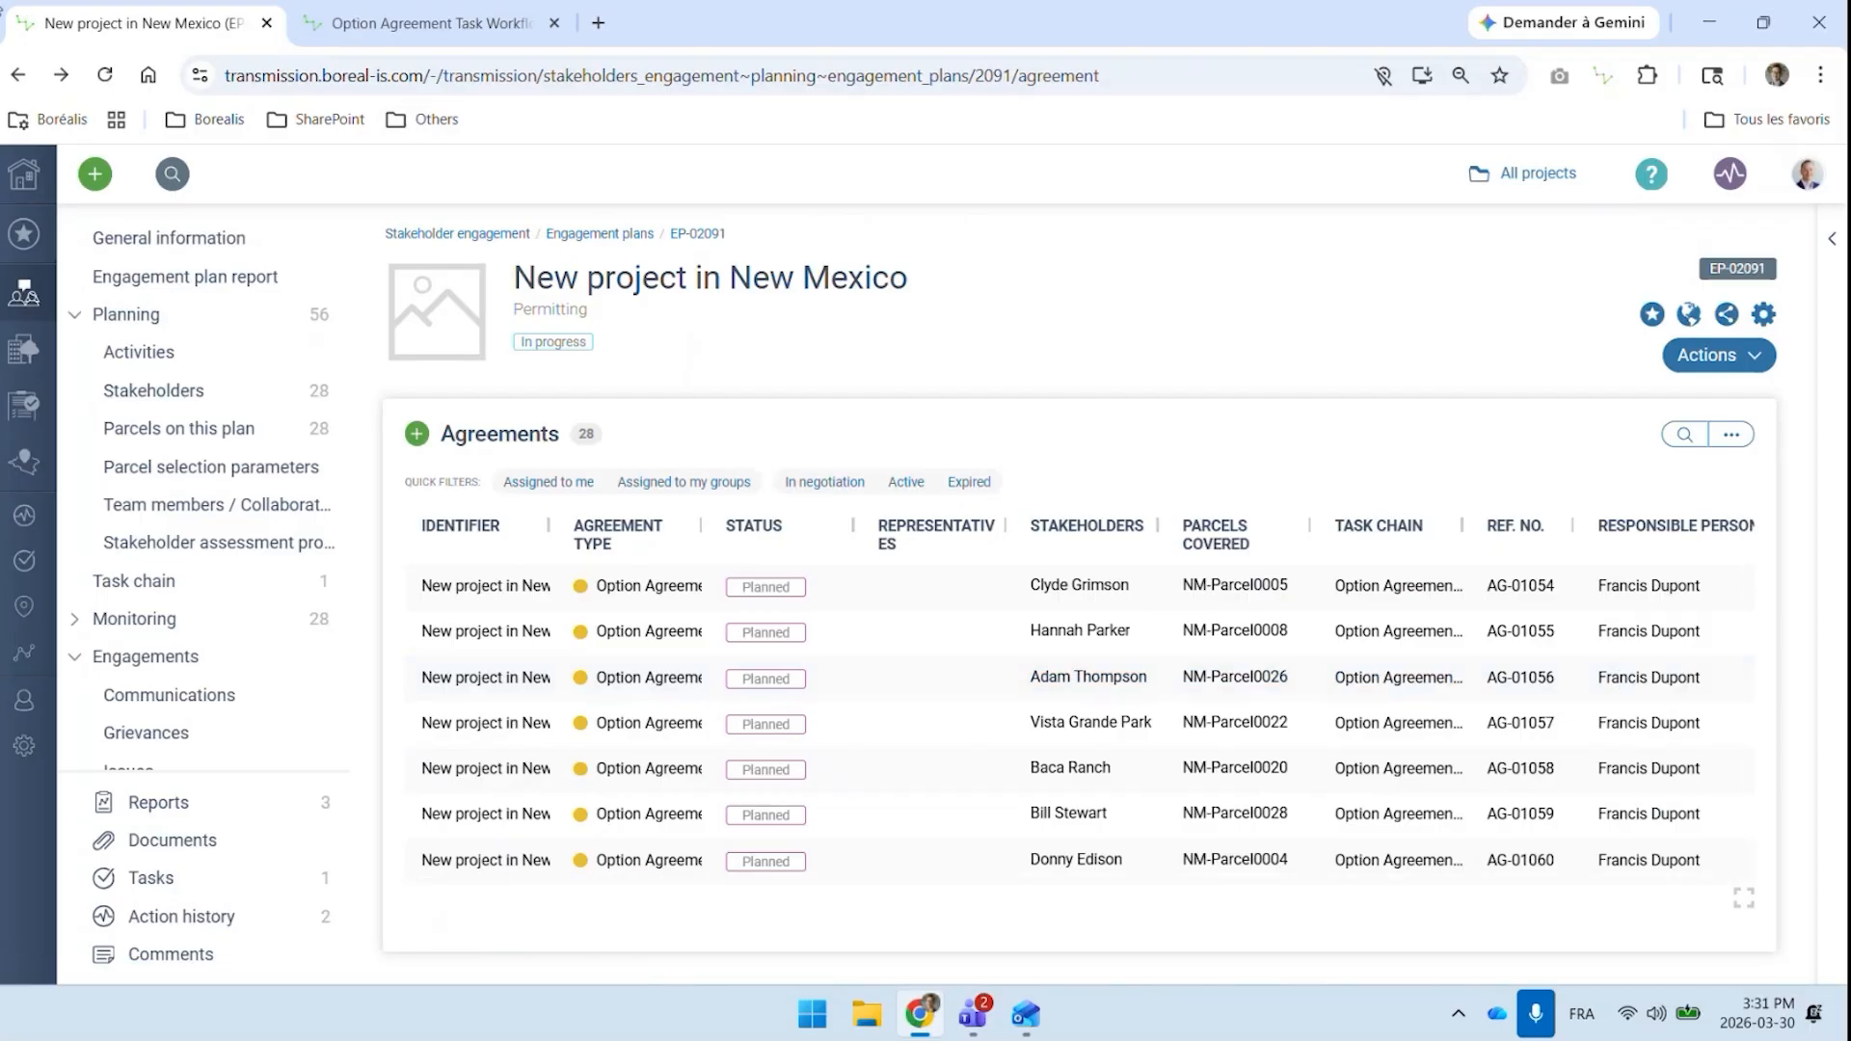
left_click(200, 246)
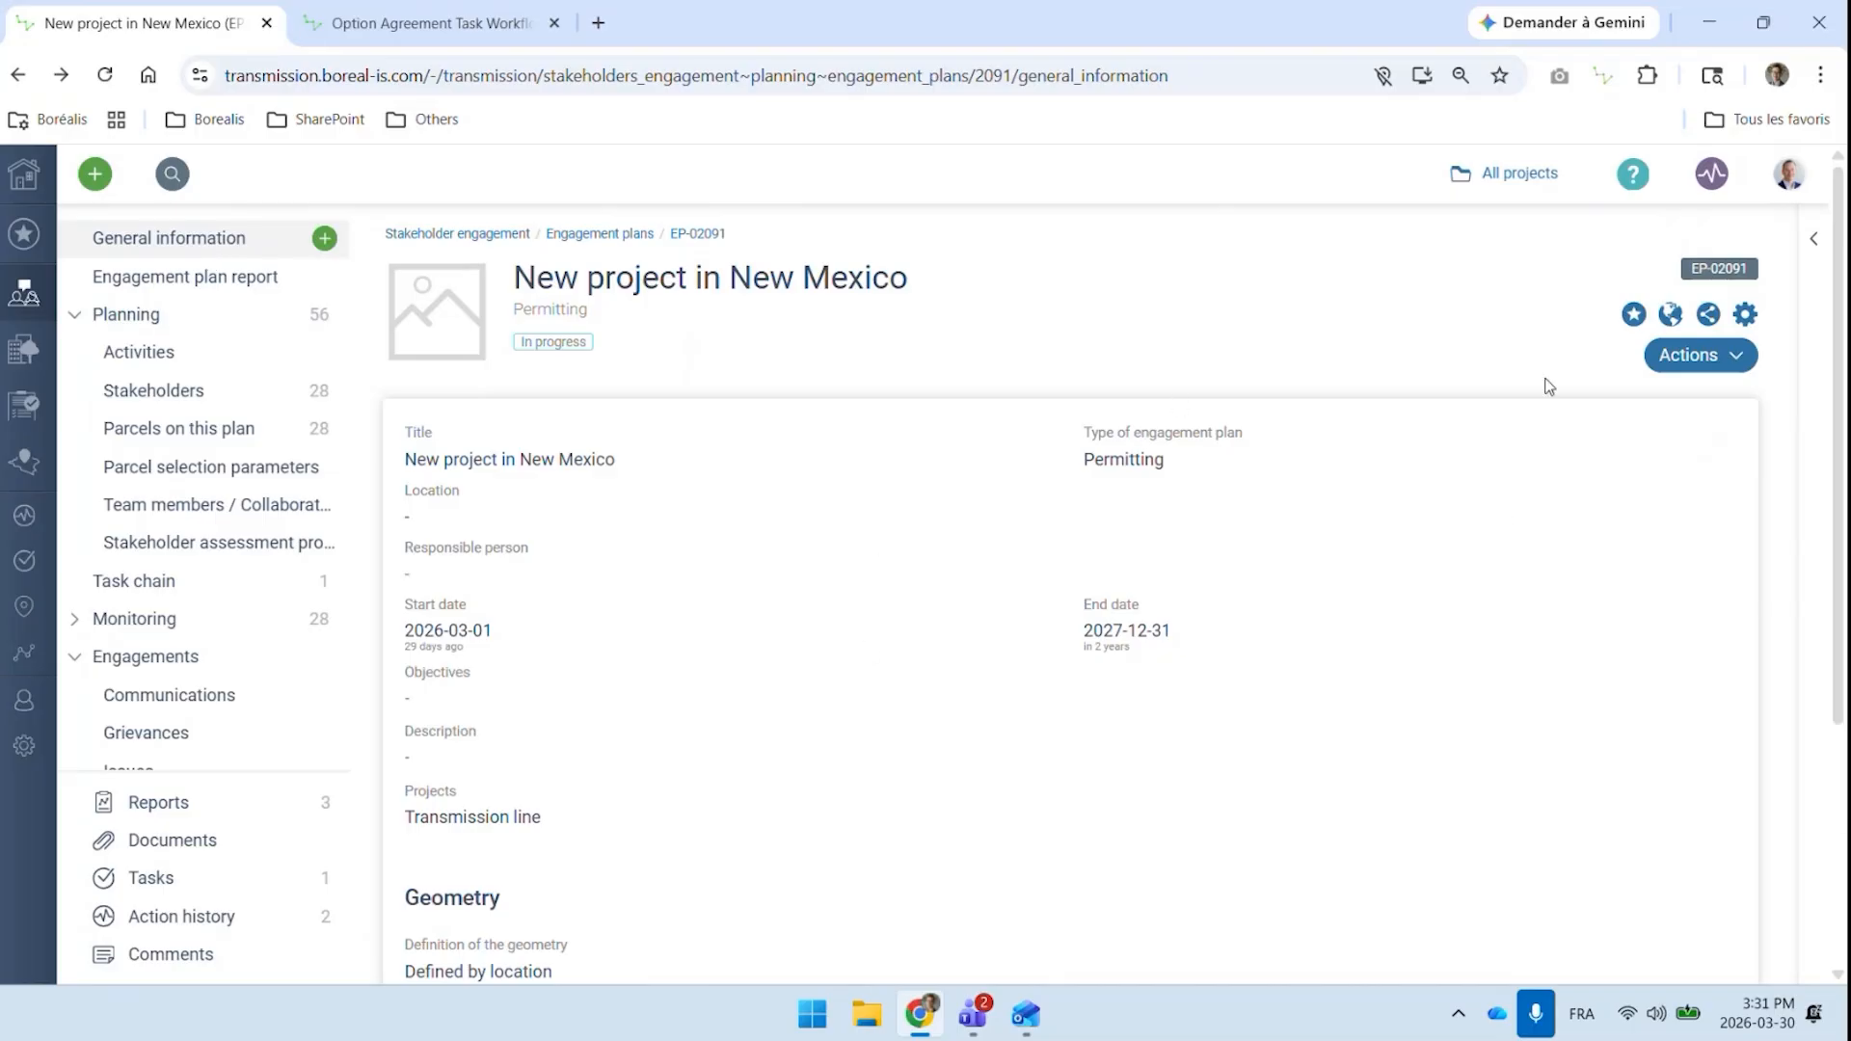
left_click(1727, 455)
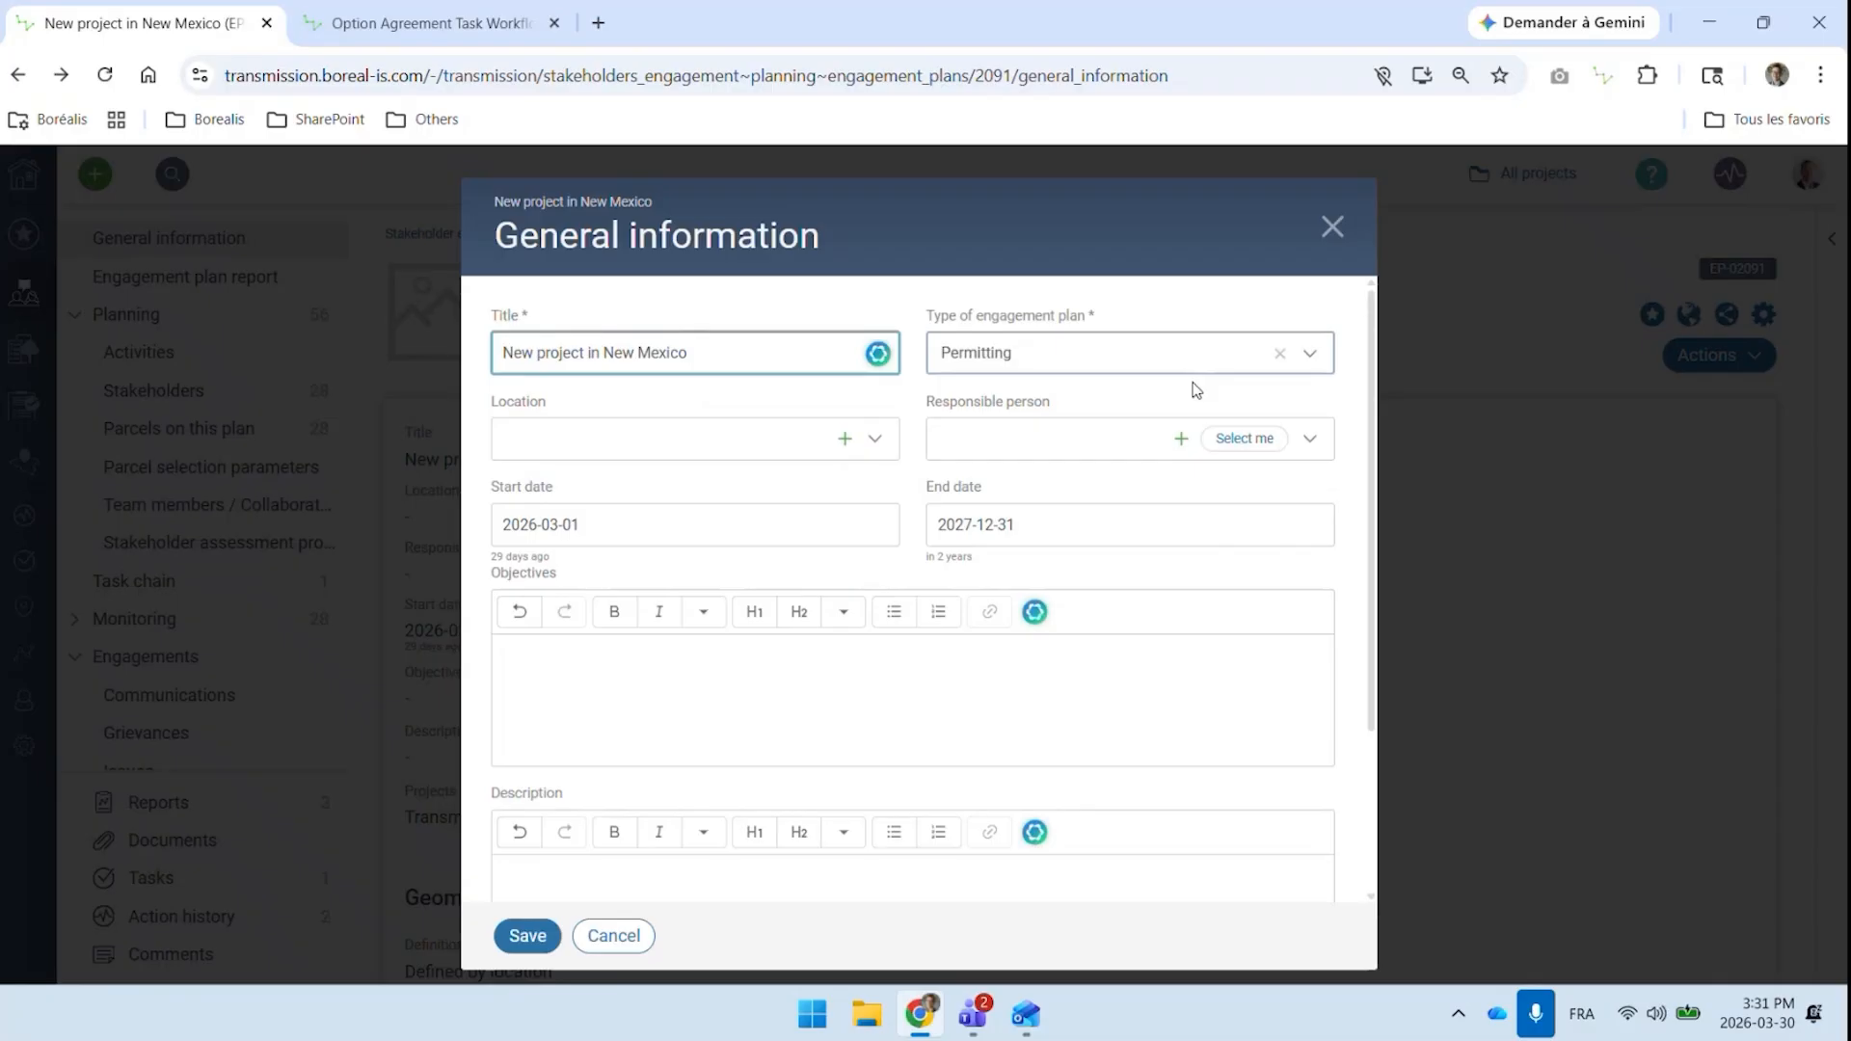
left_click(1096, 353)
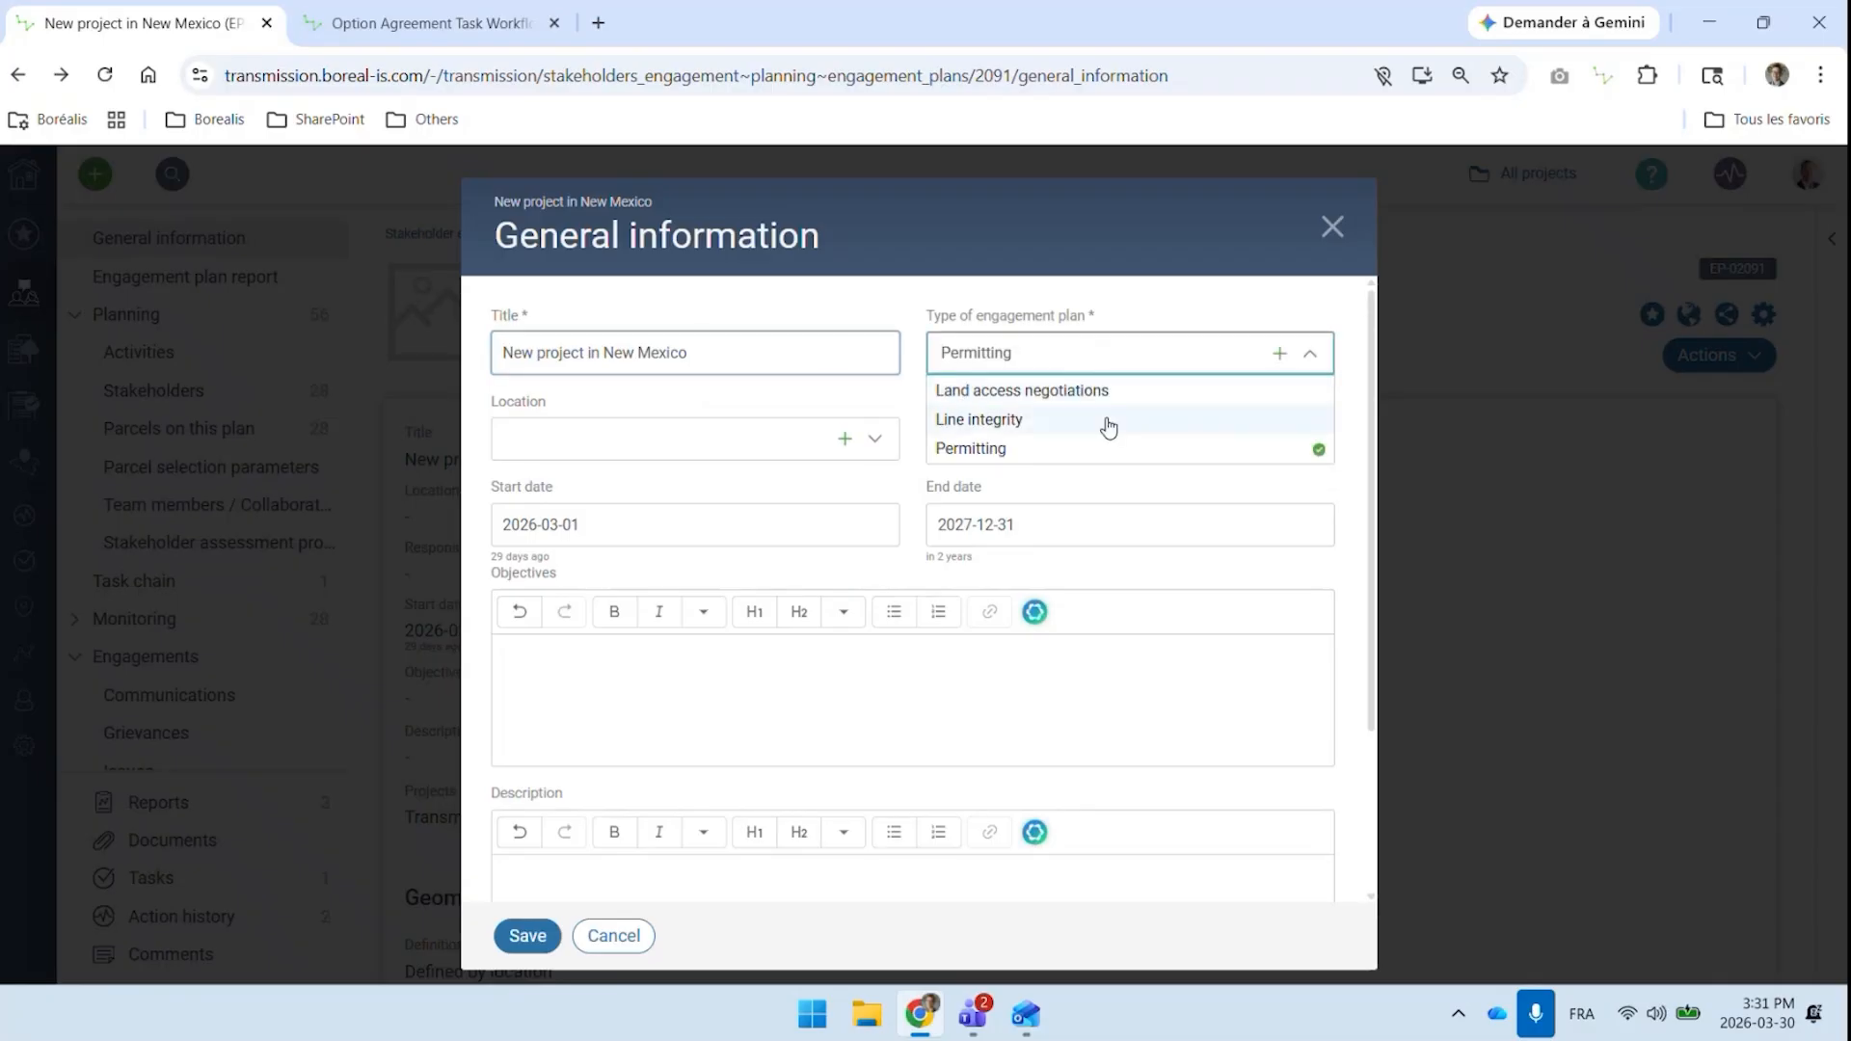
left_click(635, 943)
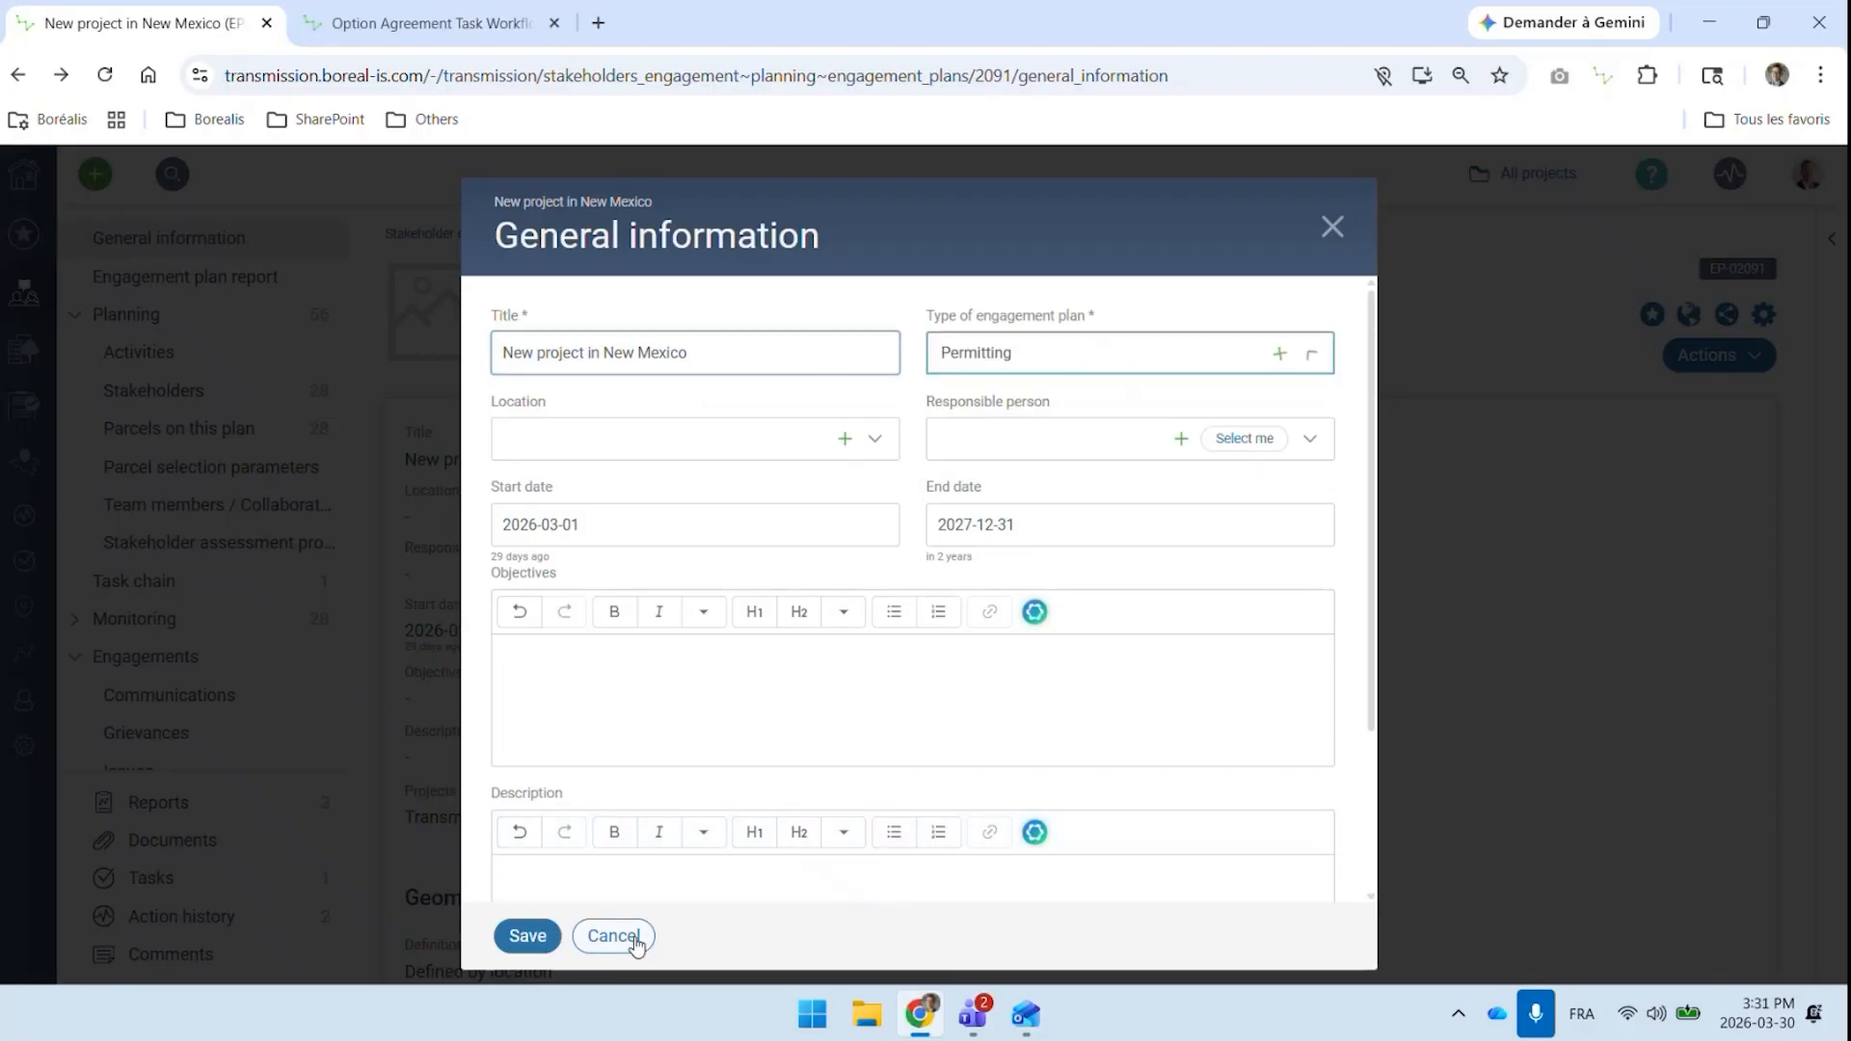
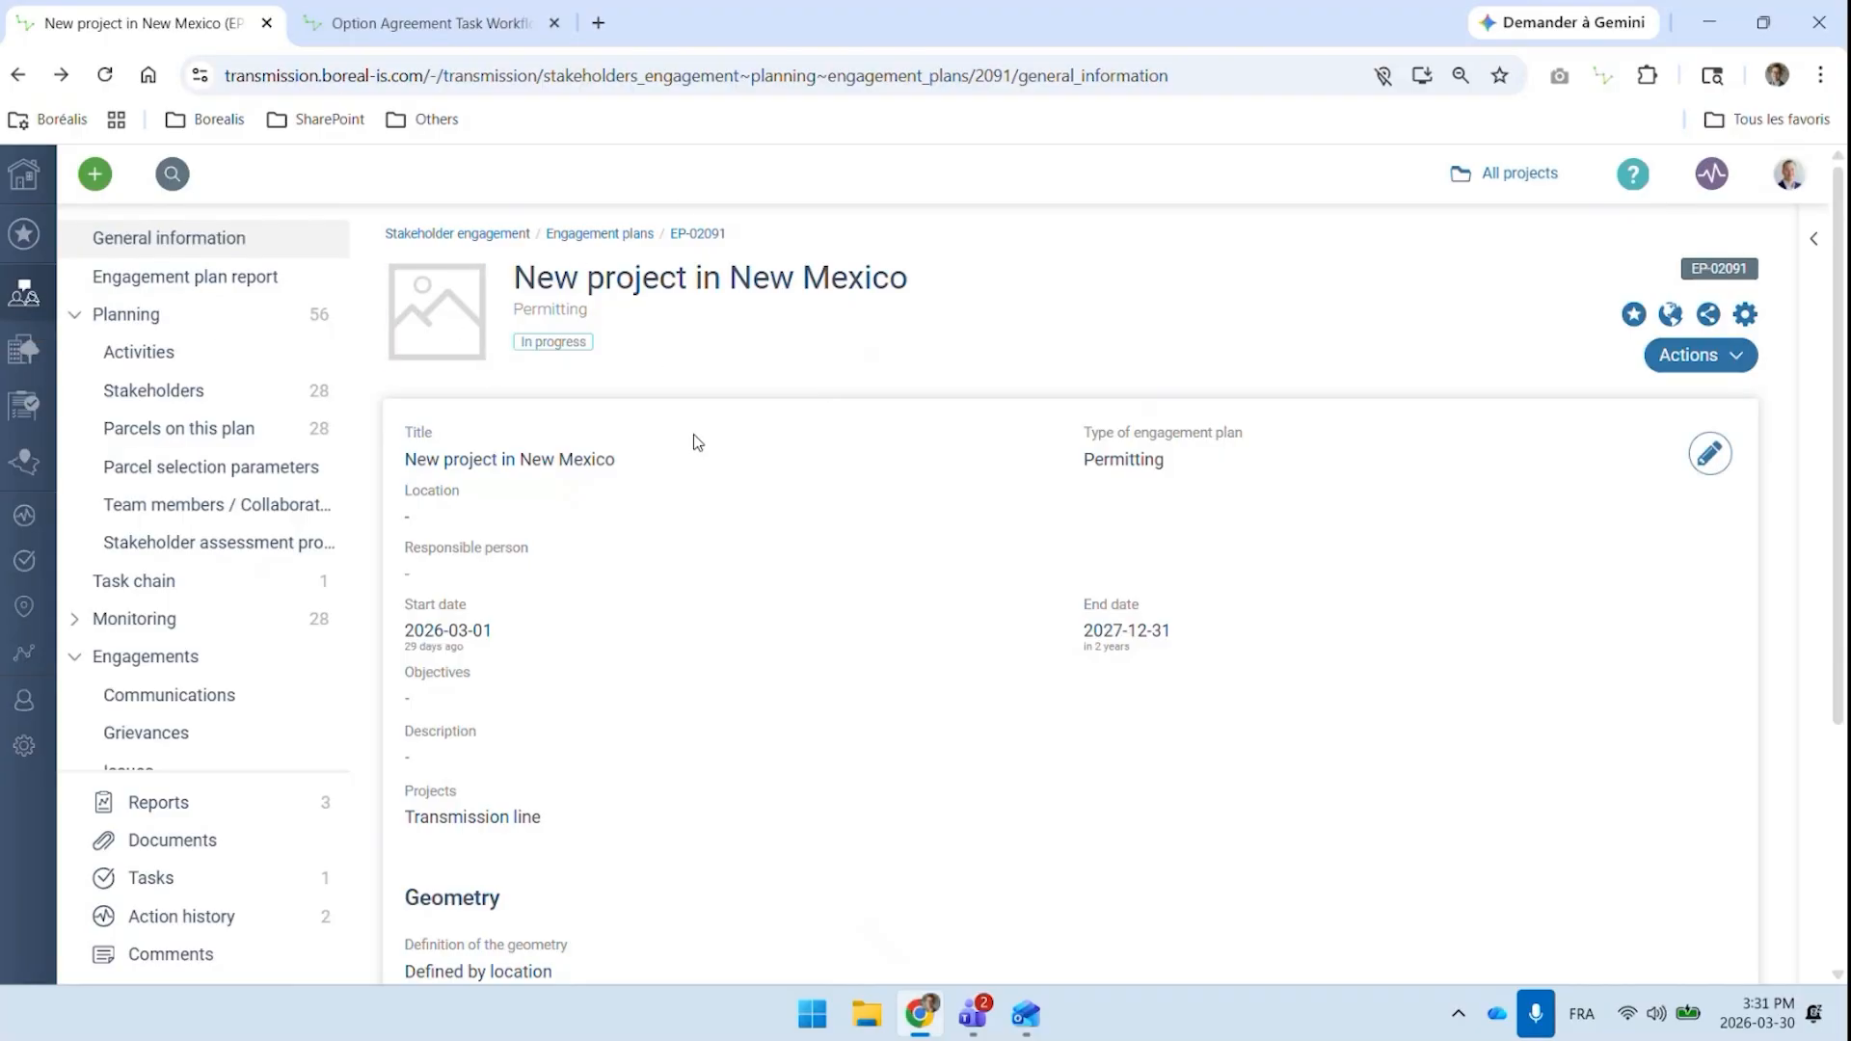
Review the stakeholders on the New Mexico engagement plan and go to the land access agreements list
left_click(188, 391)
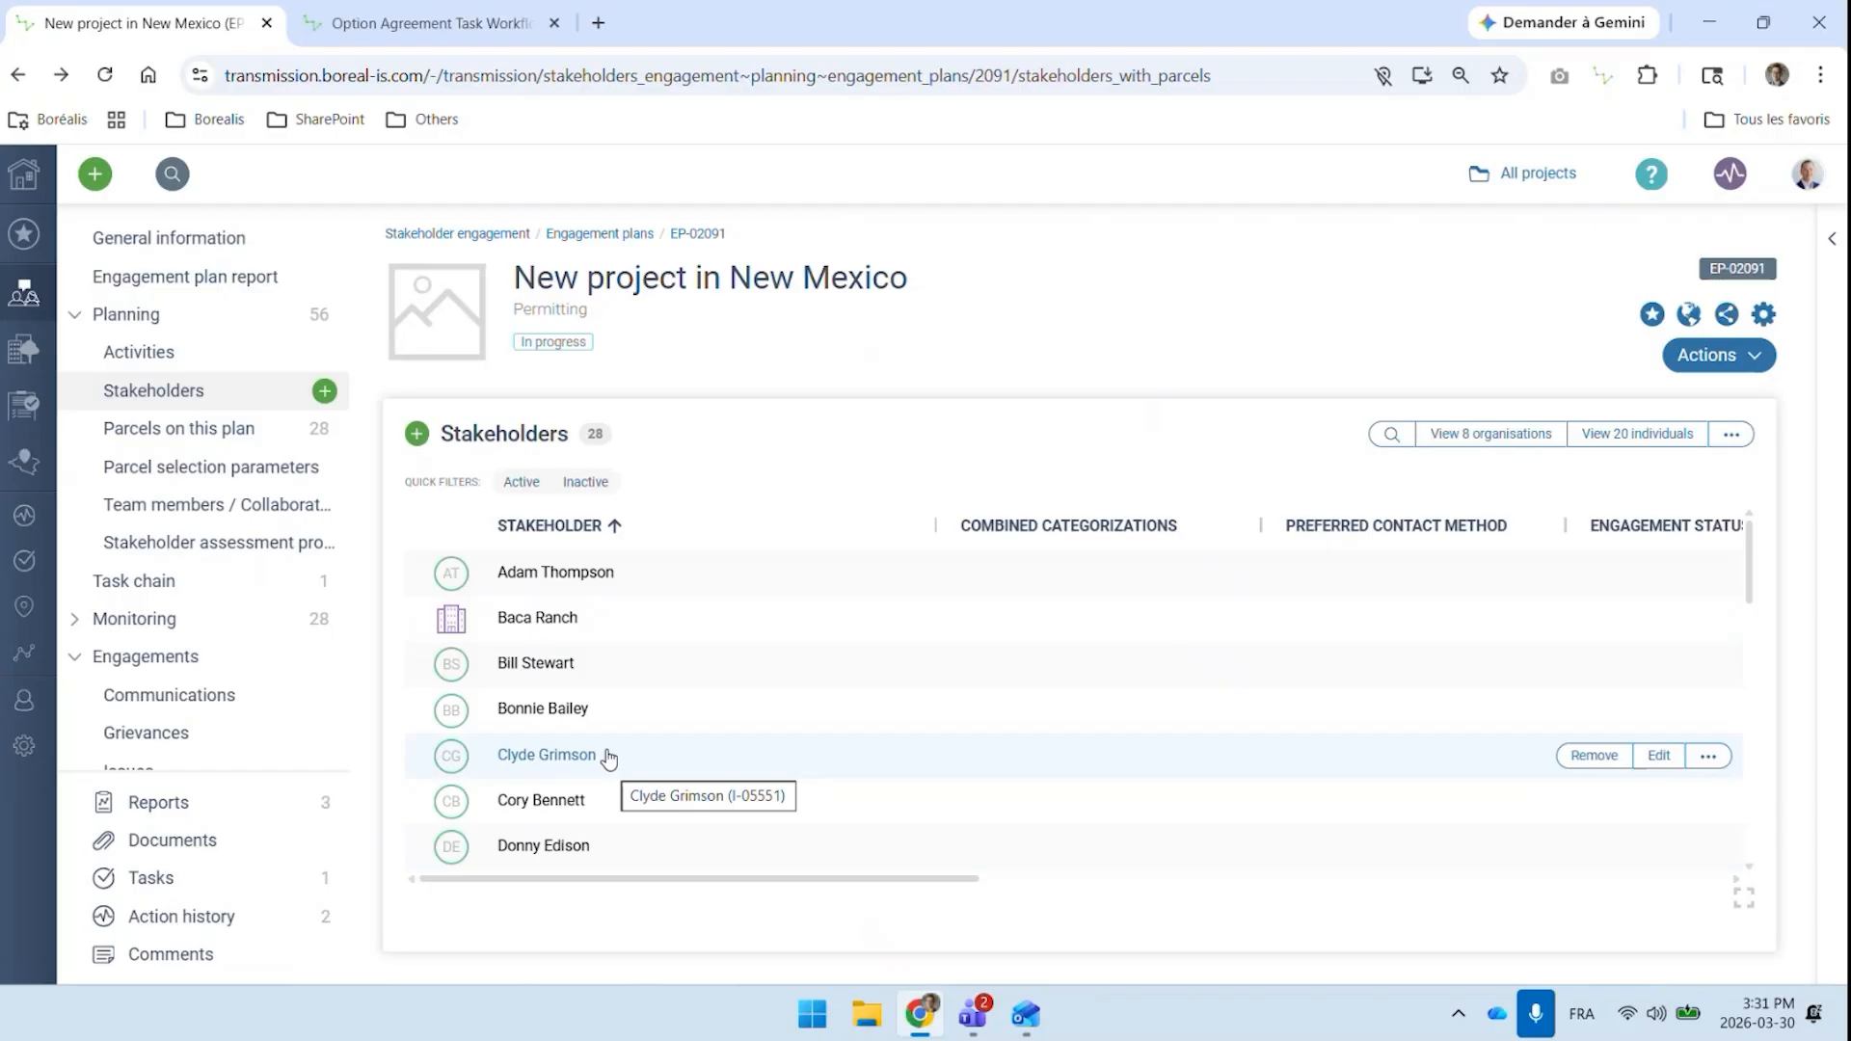
mouse_move(25, 292)
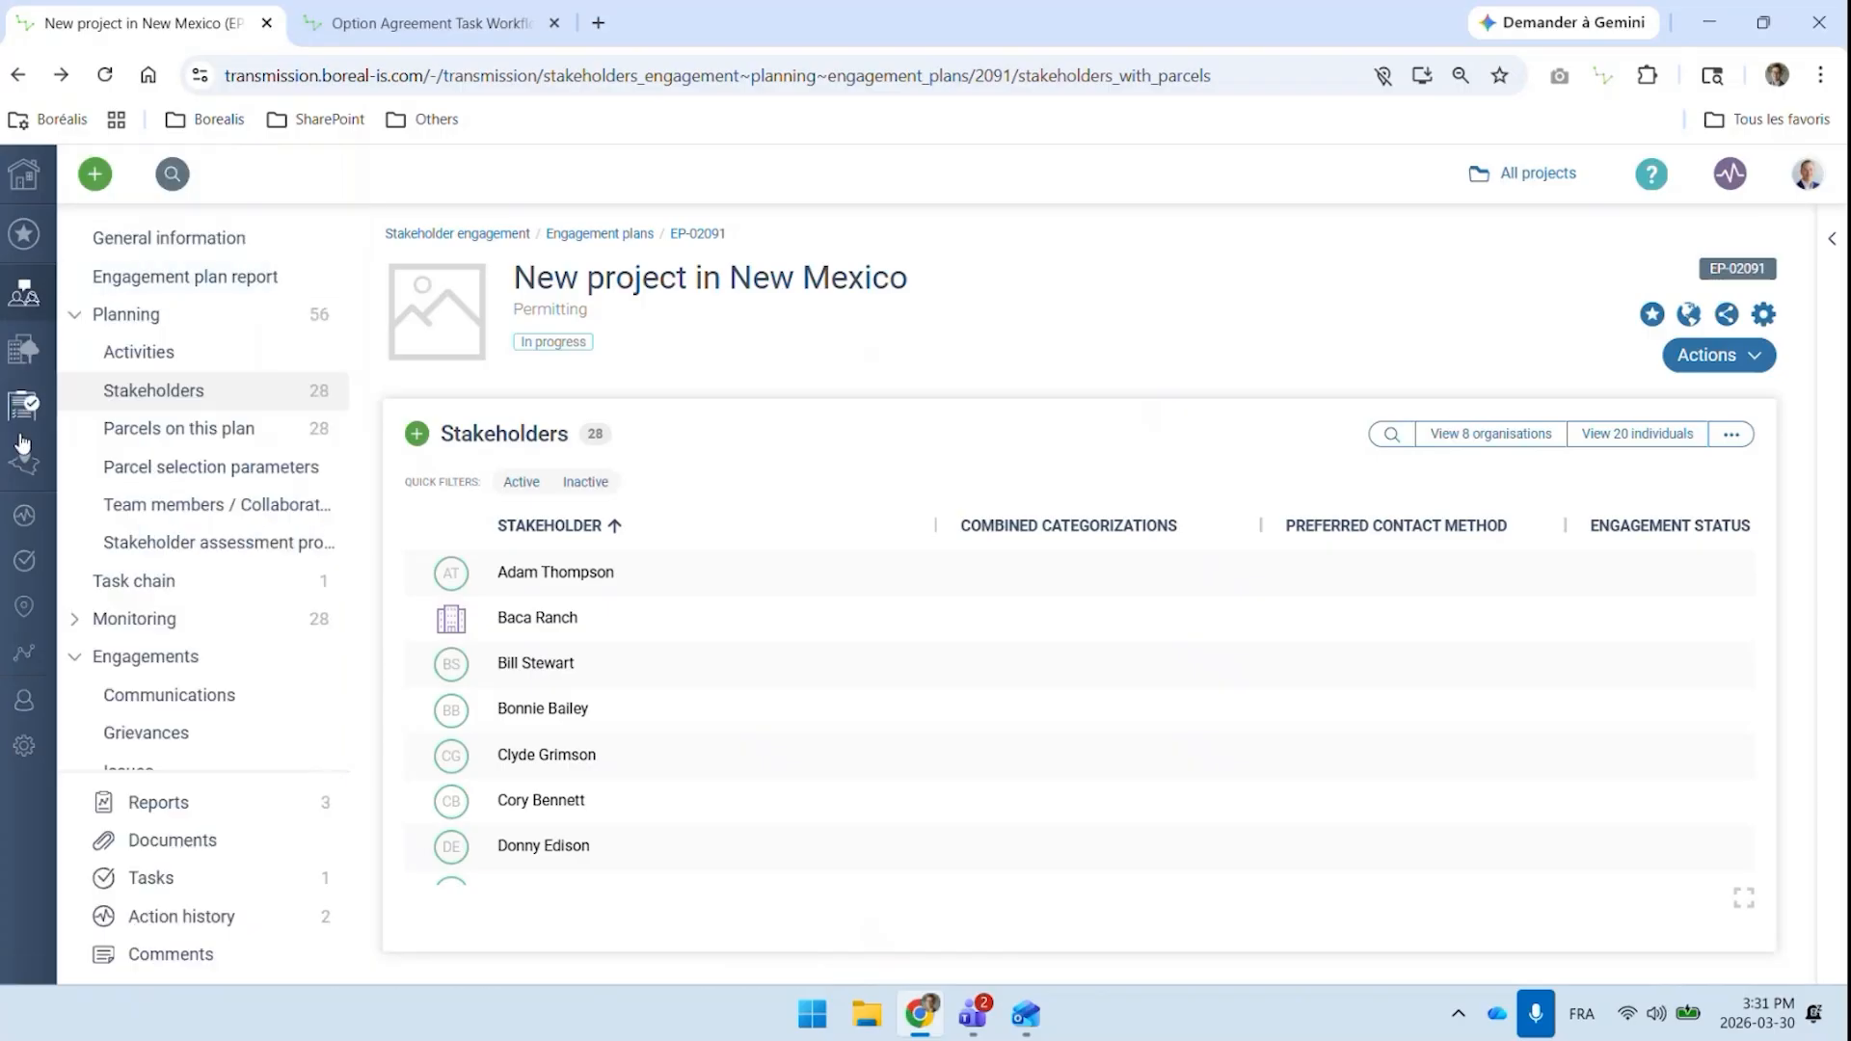
mouse_move(24, 462)
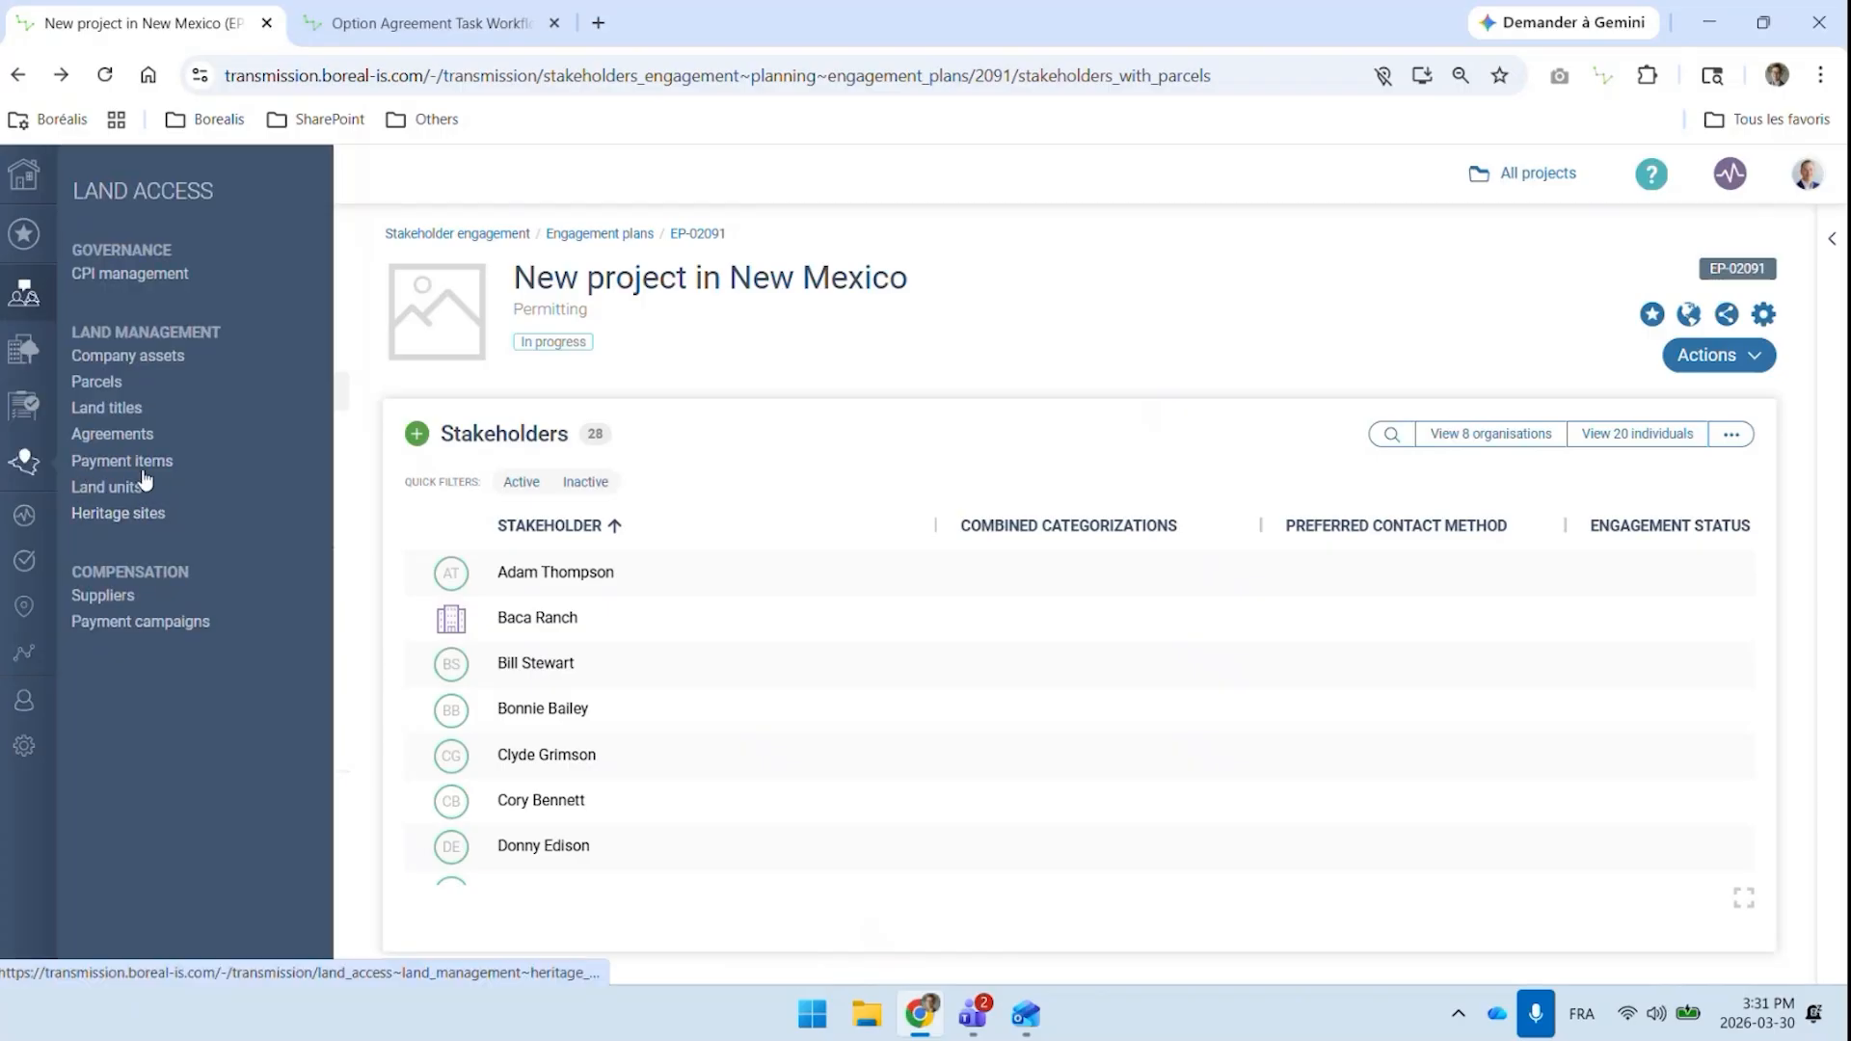
left_click(146, 438)
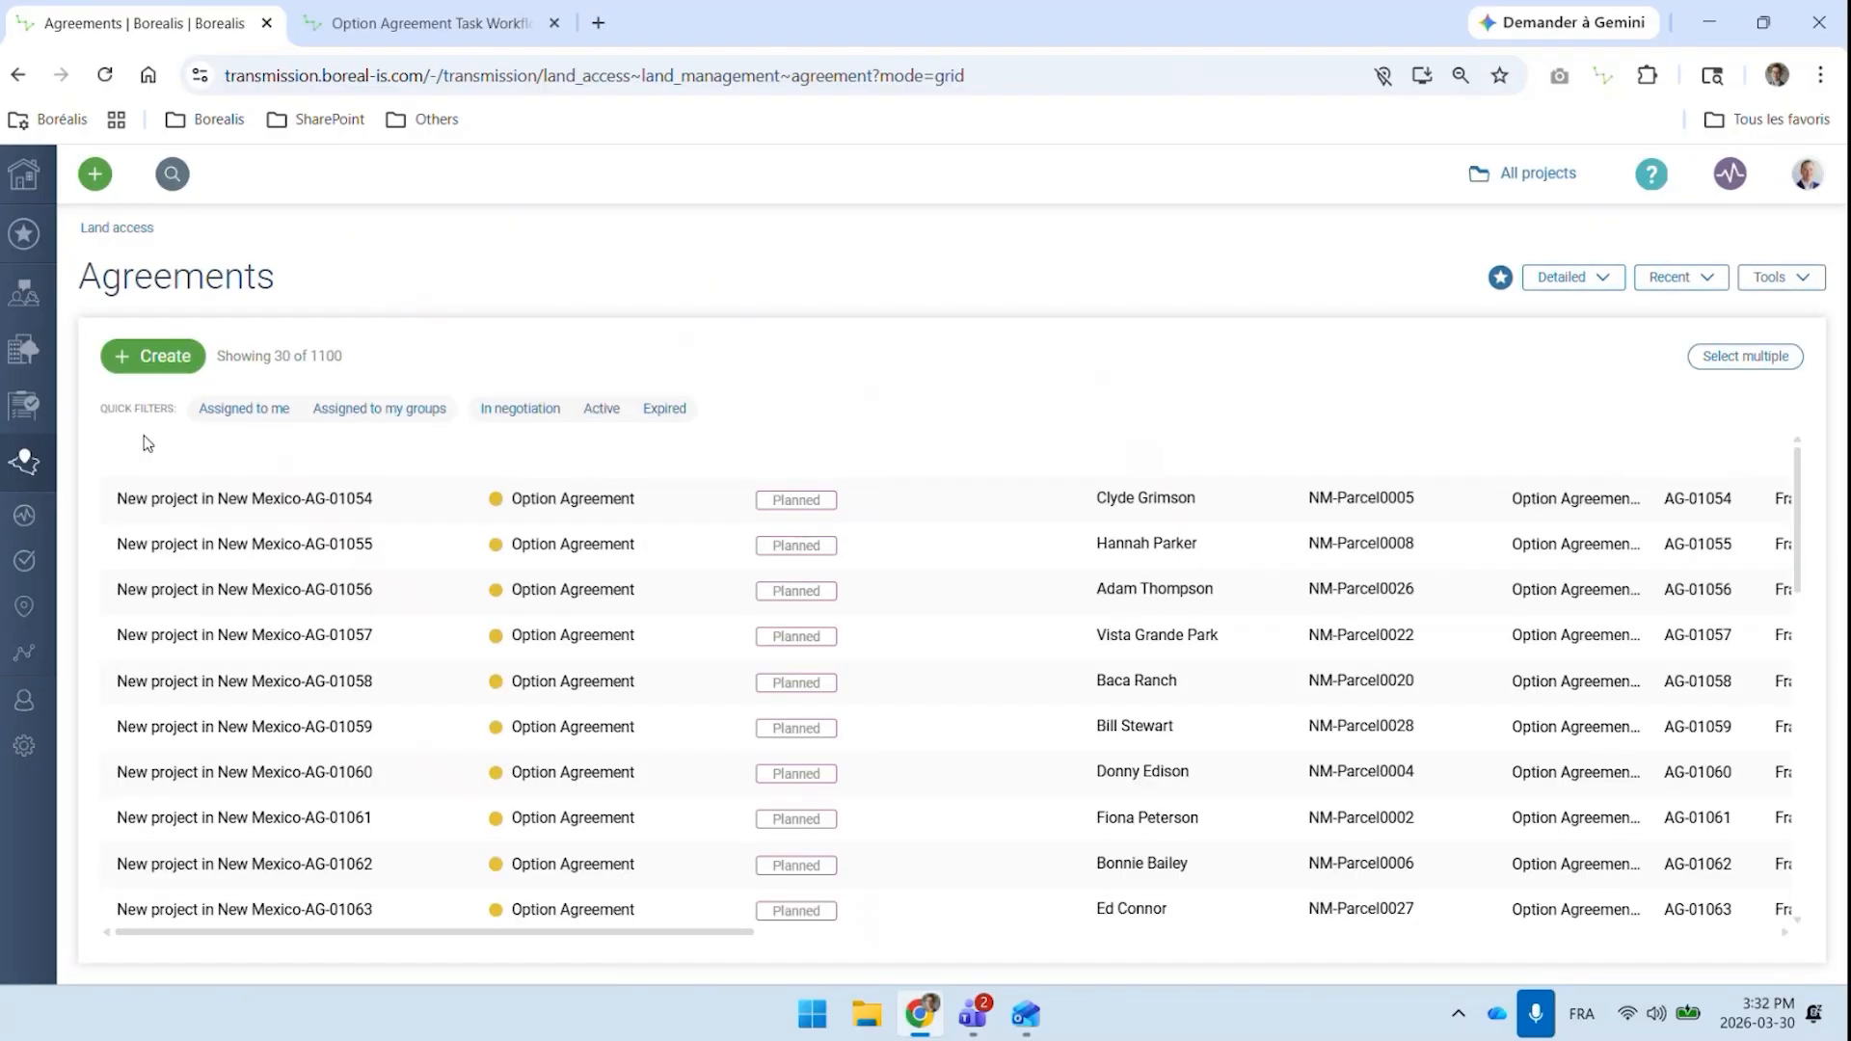
Find and open the agreement Option Agreement - Milford and review its conditions
left_click(174, 177)
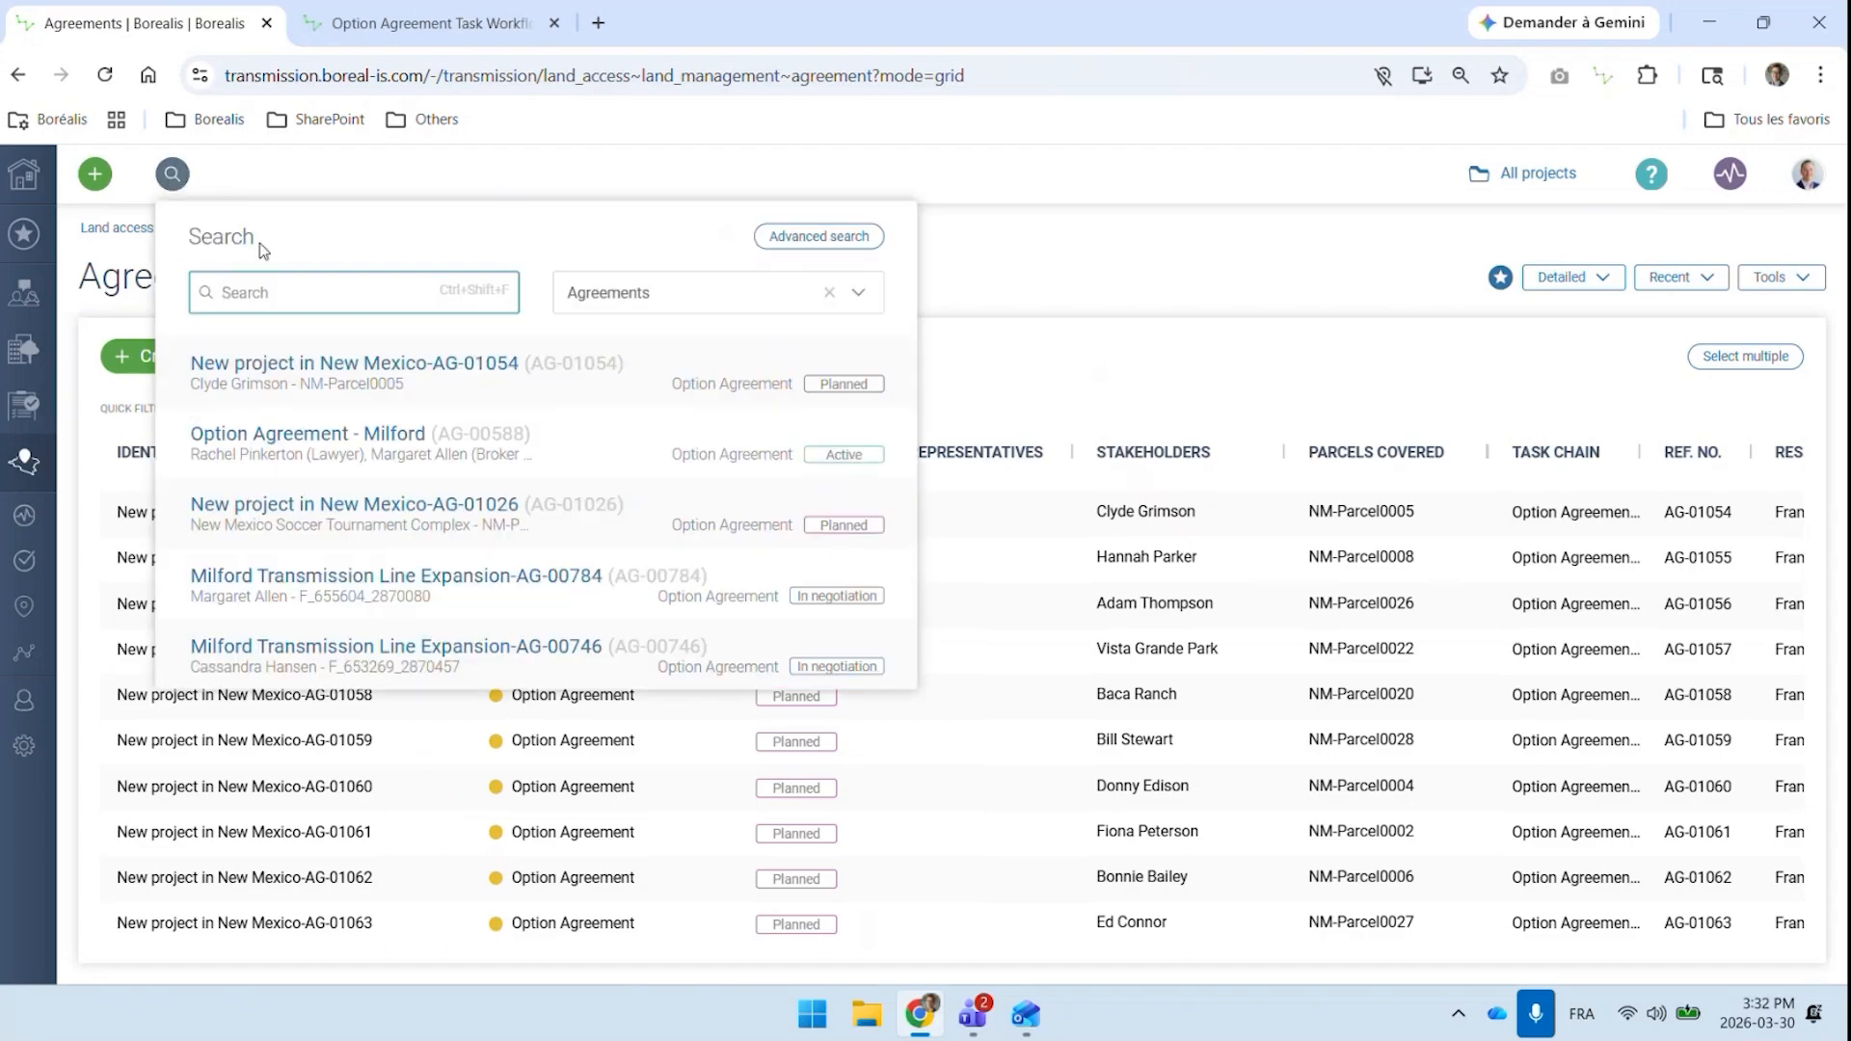
left_click(330, 450)
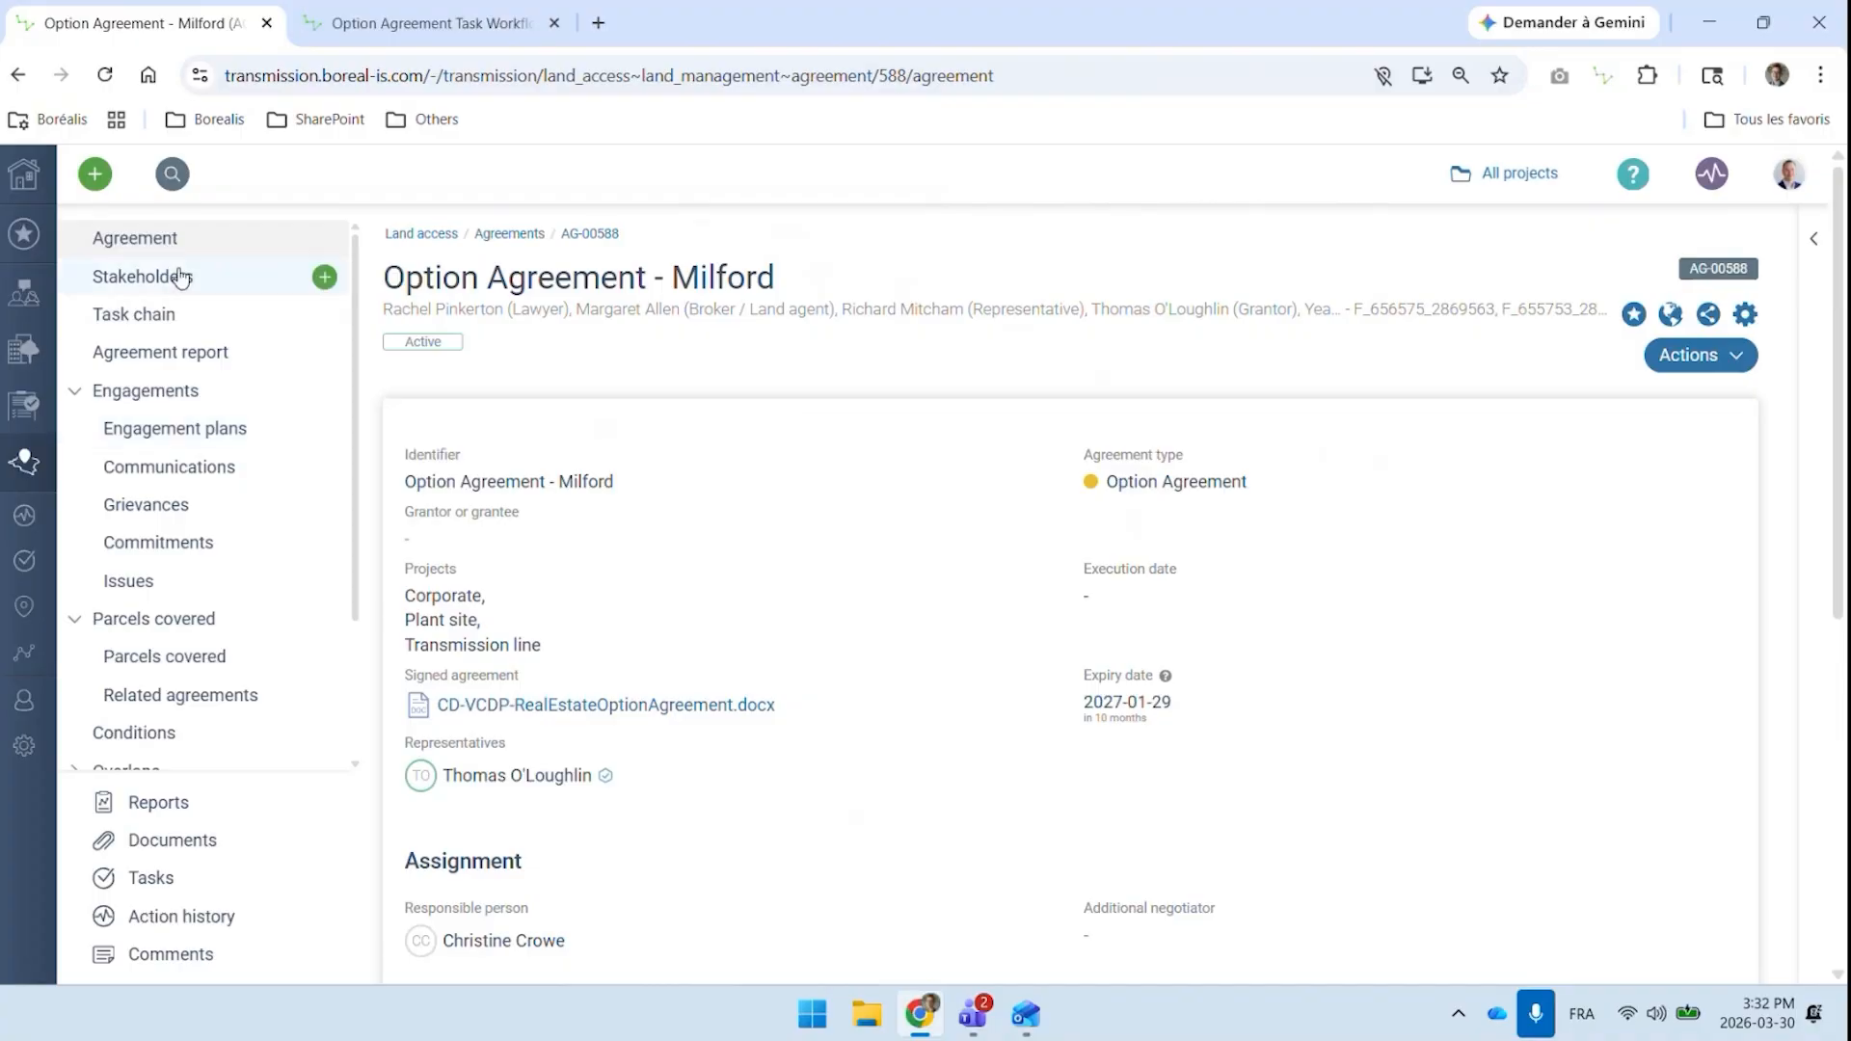
scroll(192, 263, "down", 2)
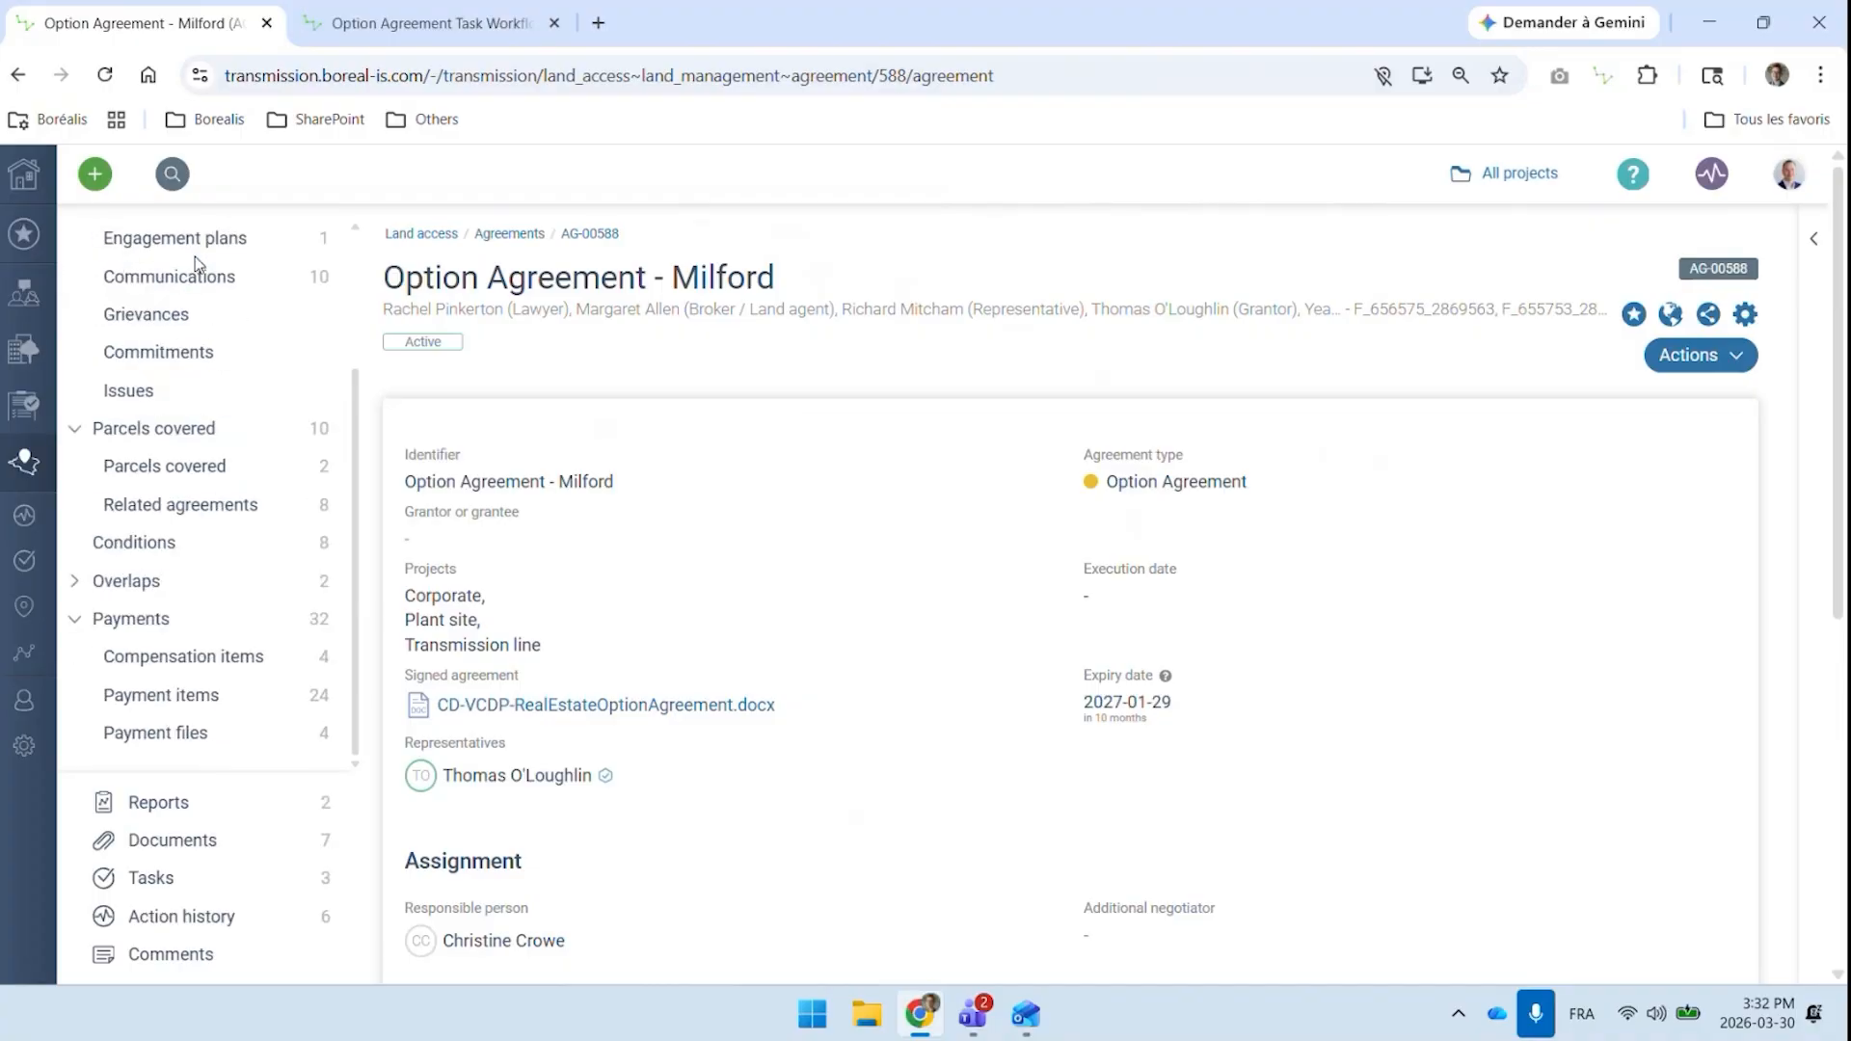
scroll(195, 256, "down", 1)
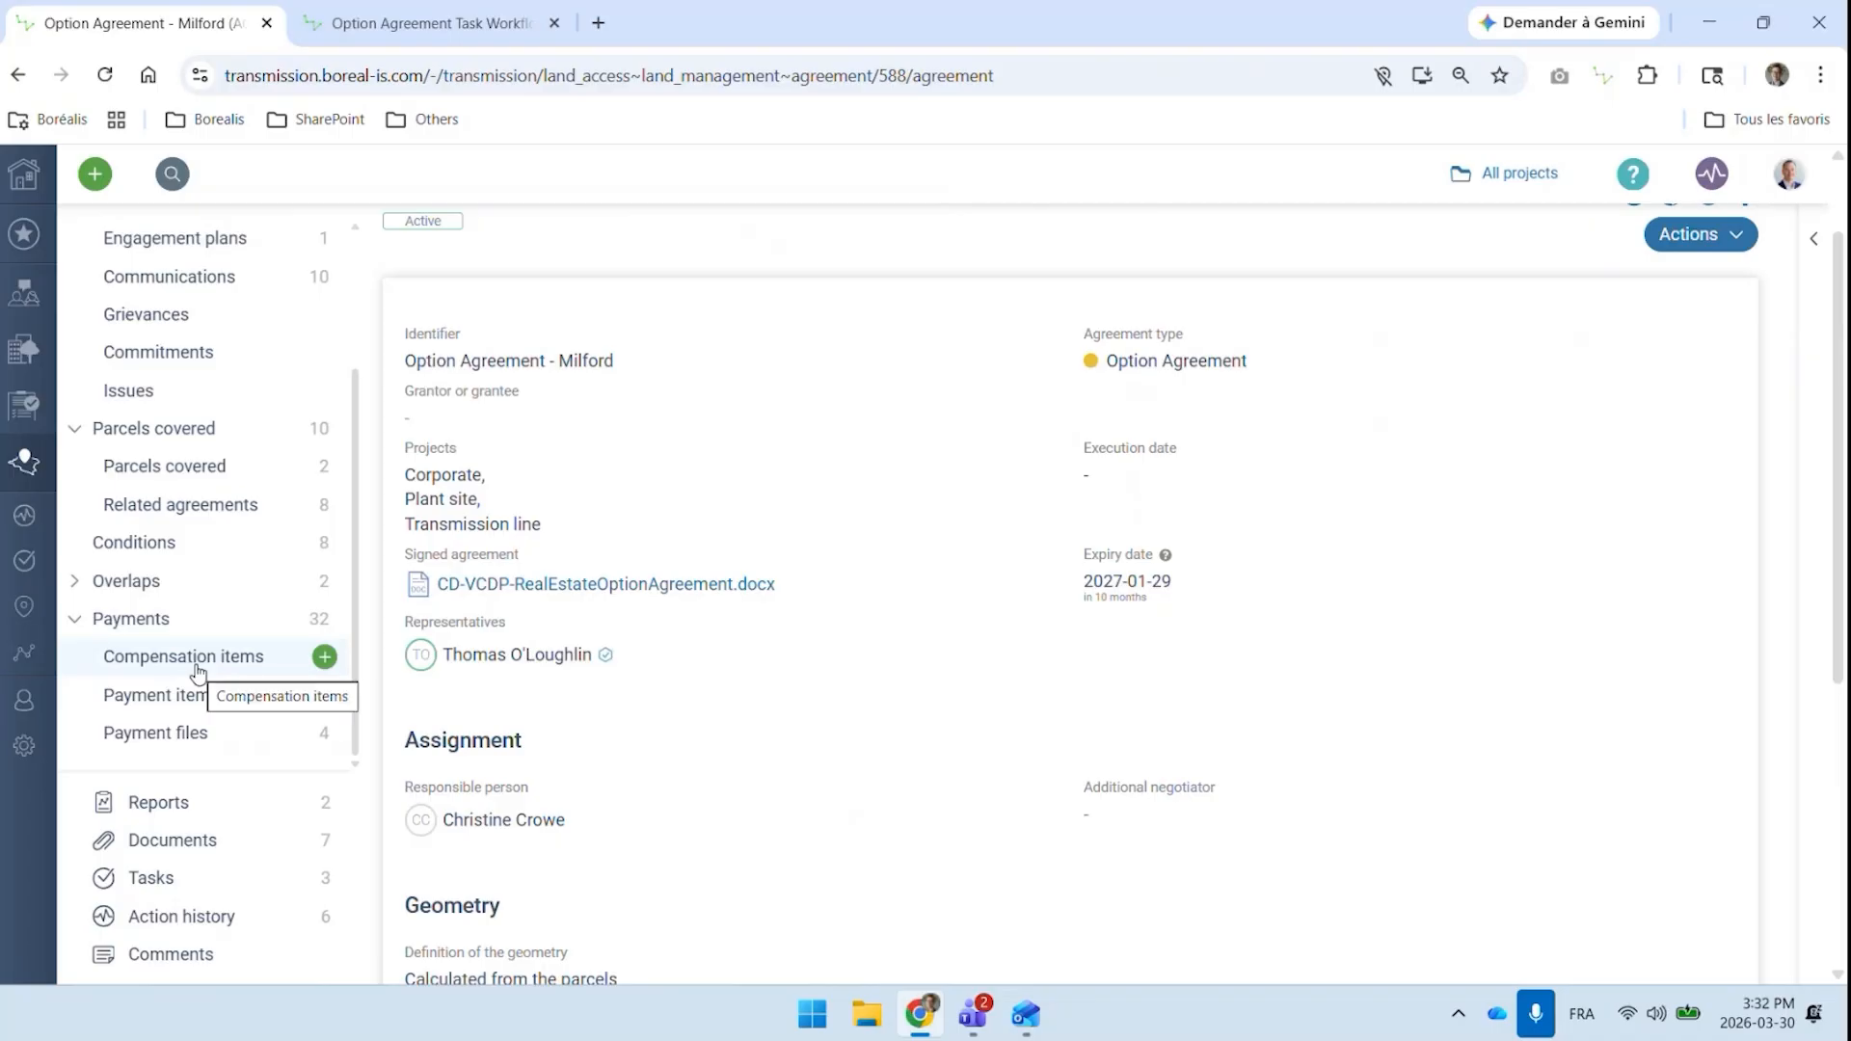
left_click(206, 542)
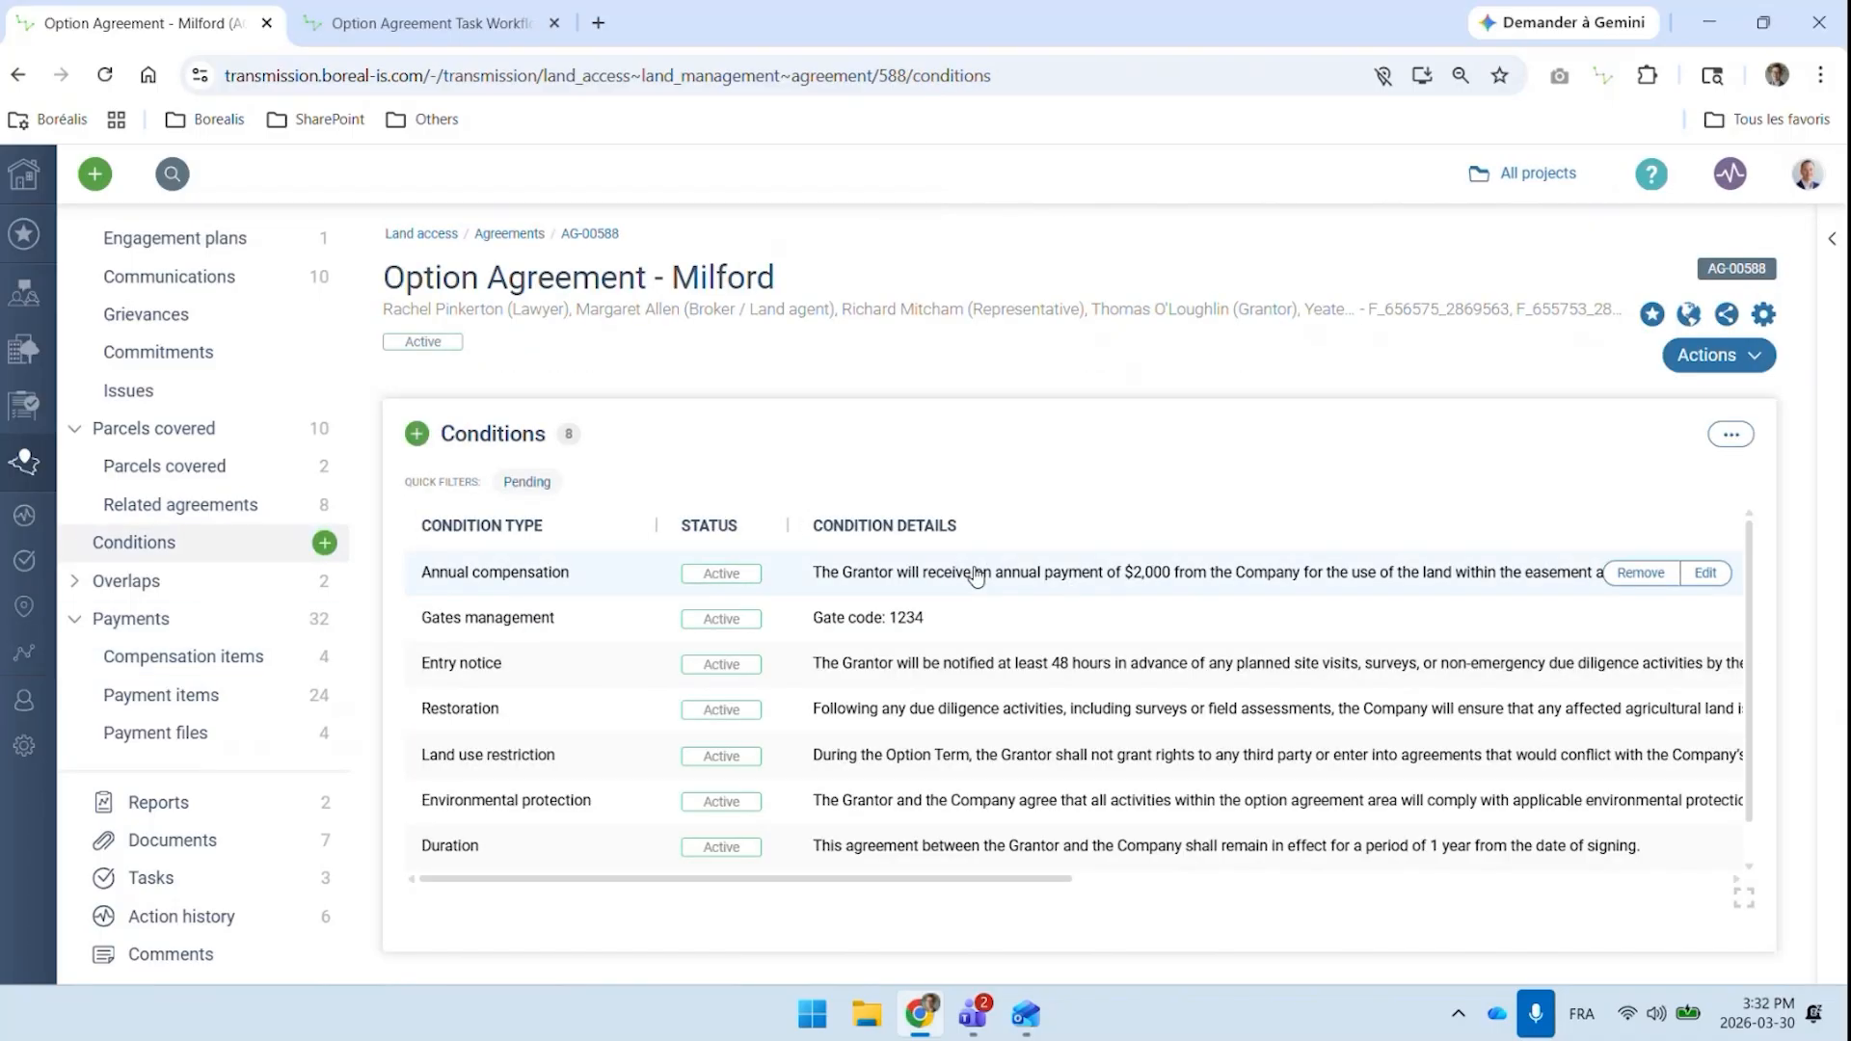
Begin a new compensation item on the Milford agreement with an existing supplier and the status Active - To pay
left_click(232, 662)
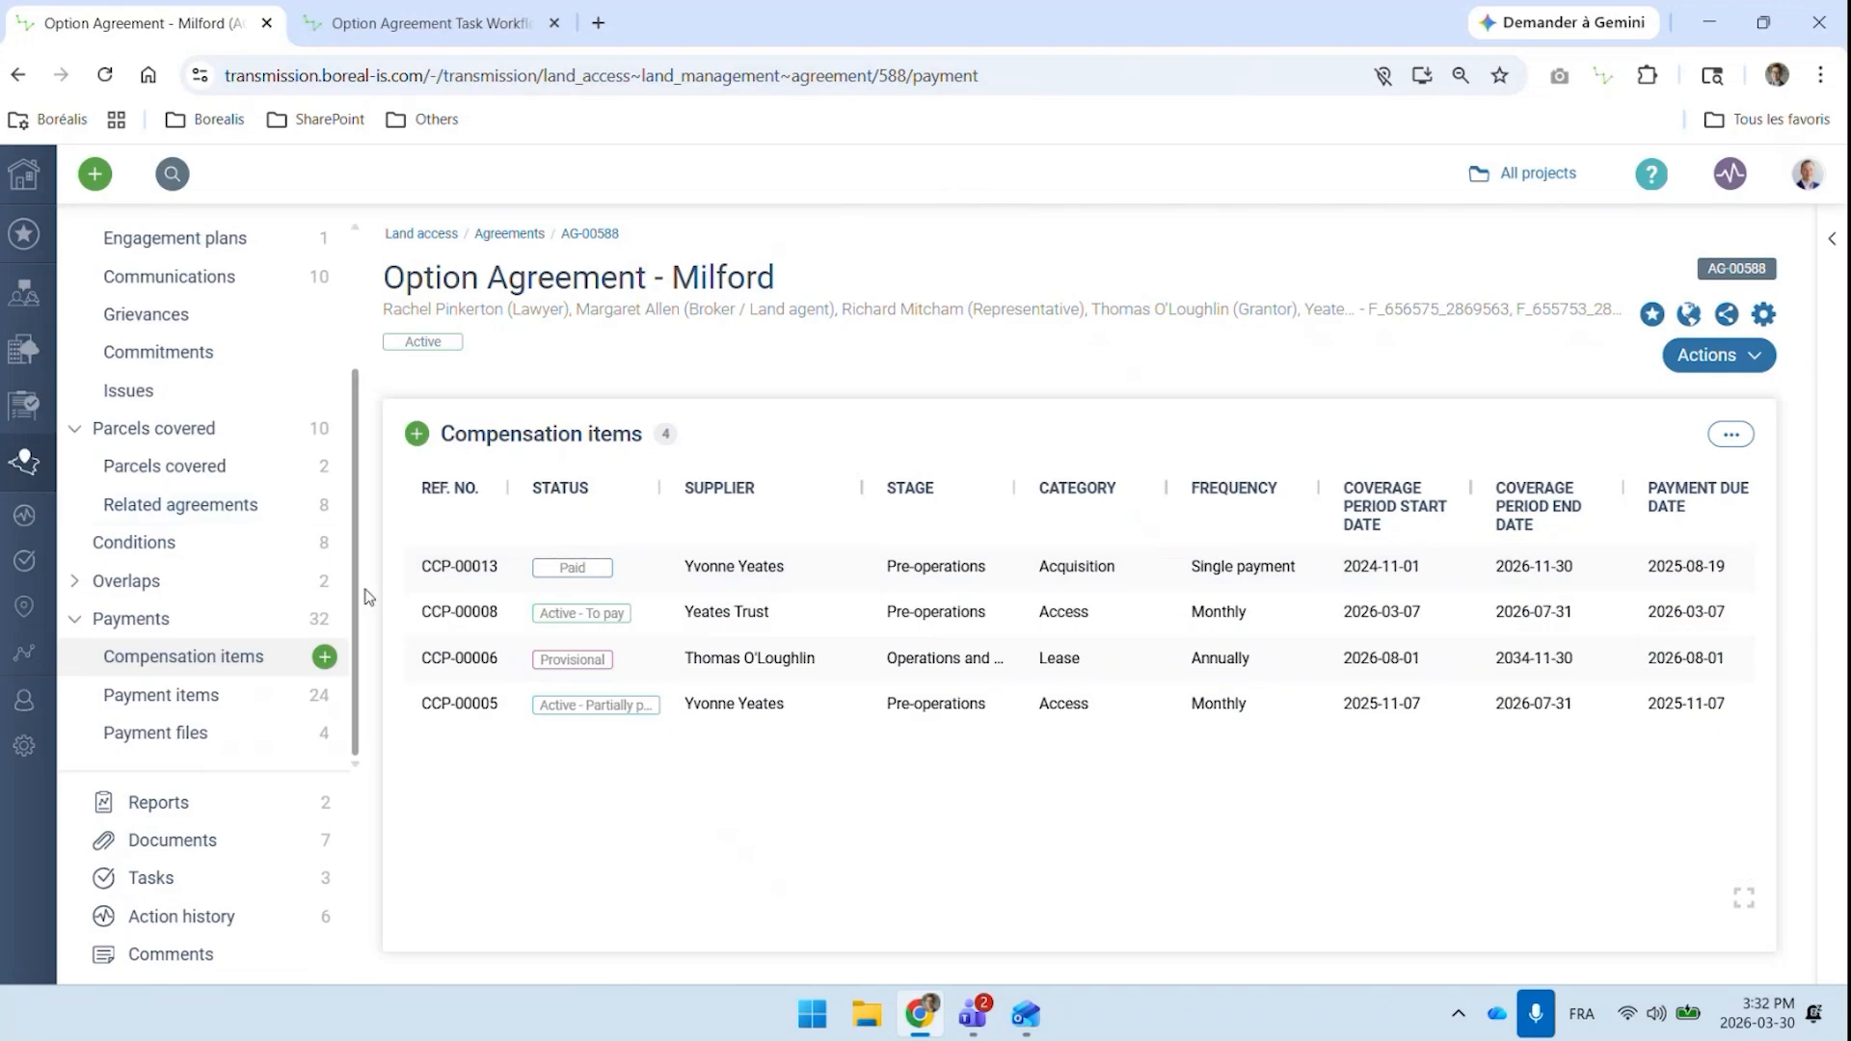
left_click(325, 657)
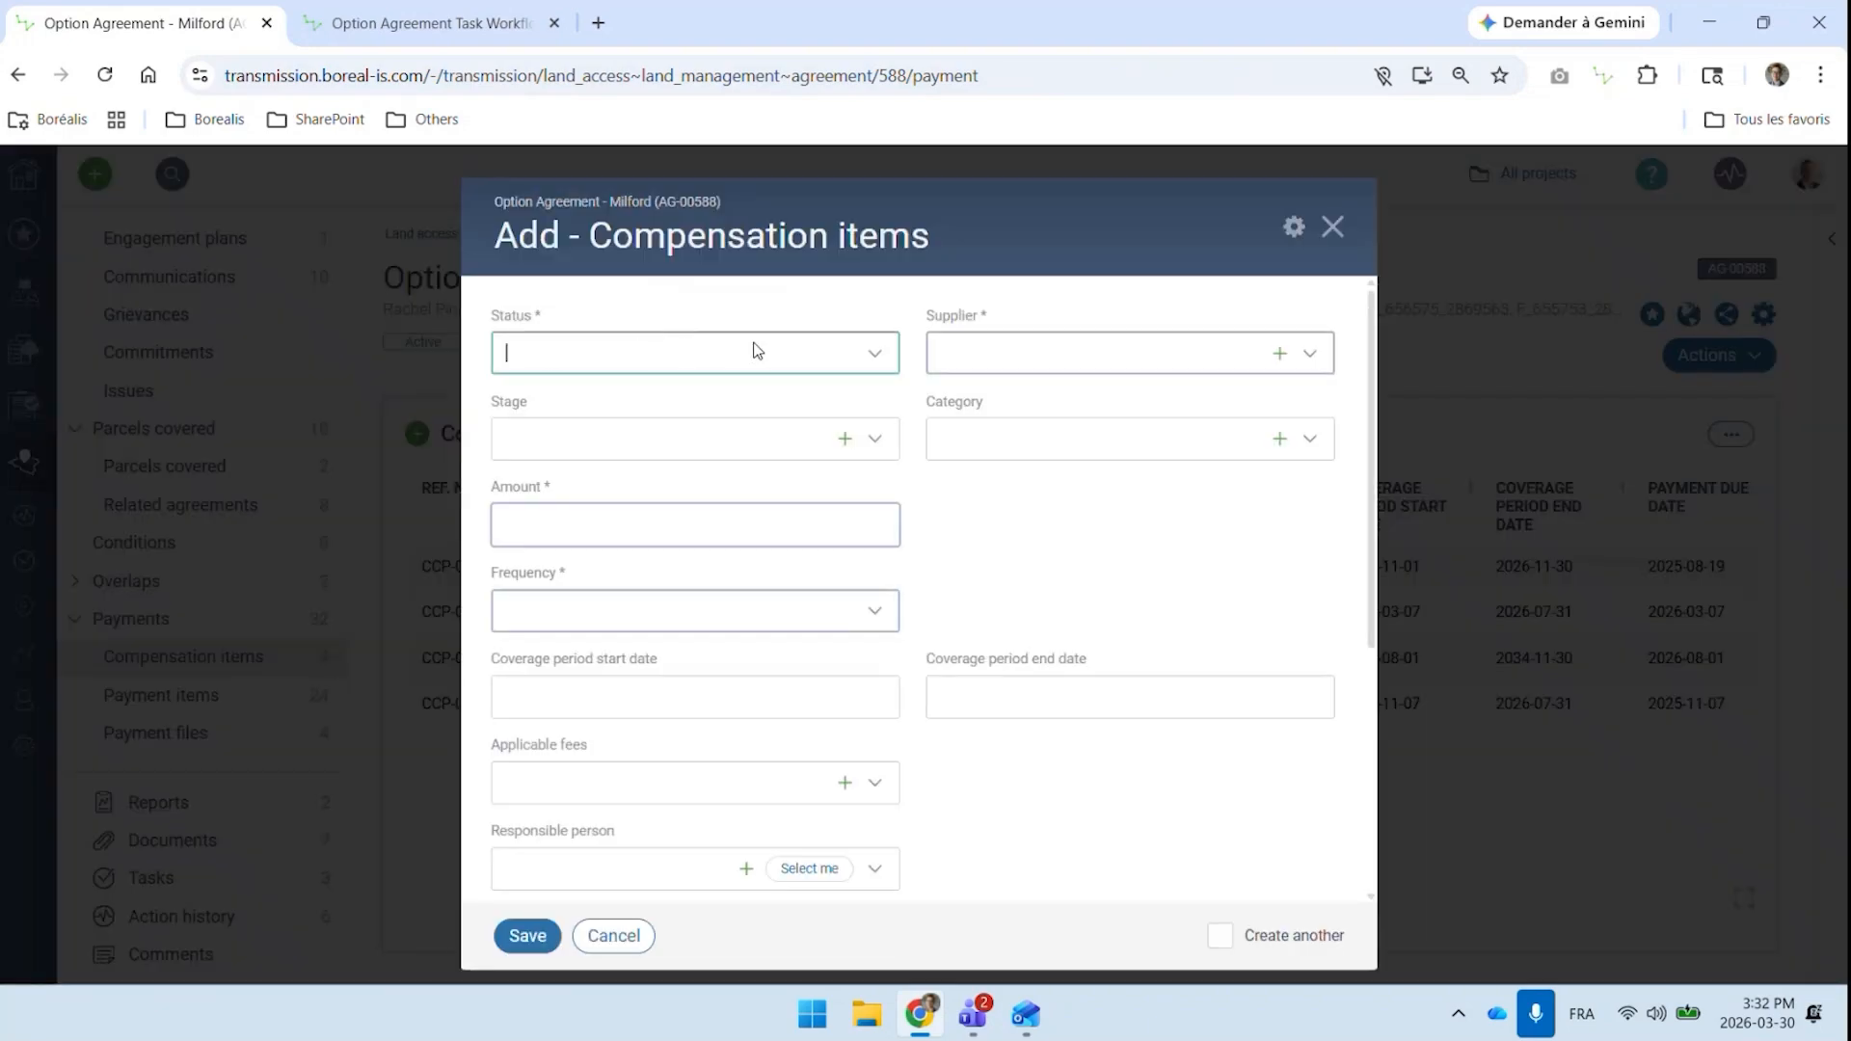
left_click(1009, 349)
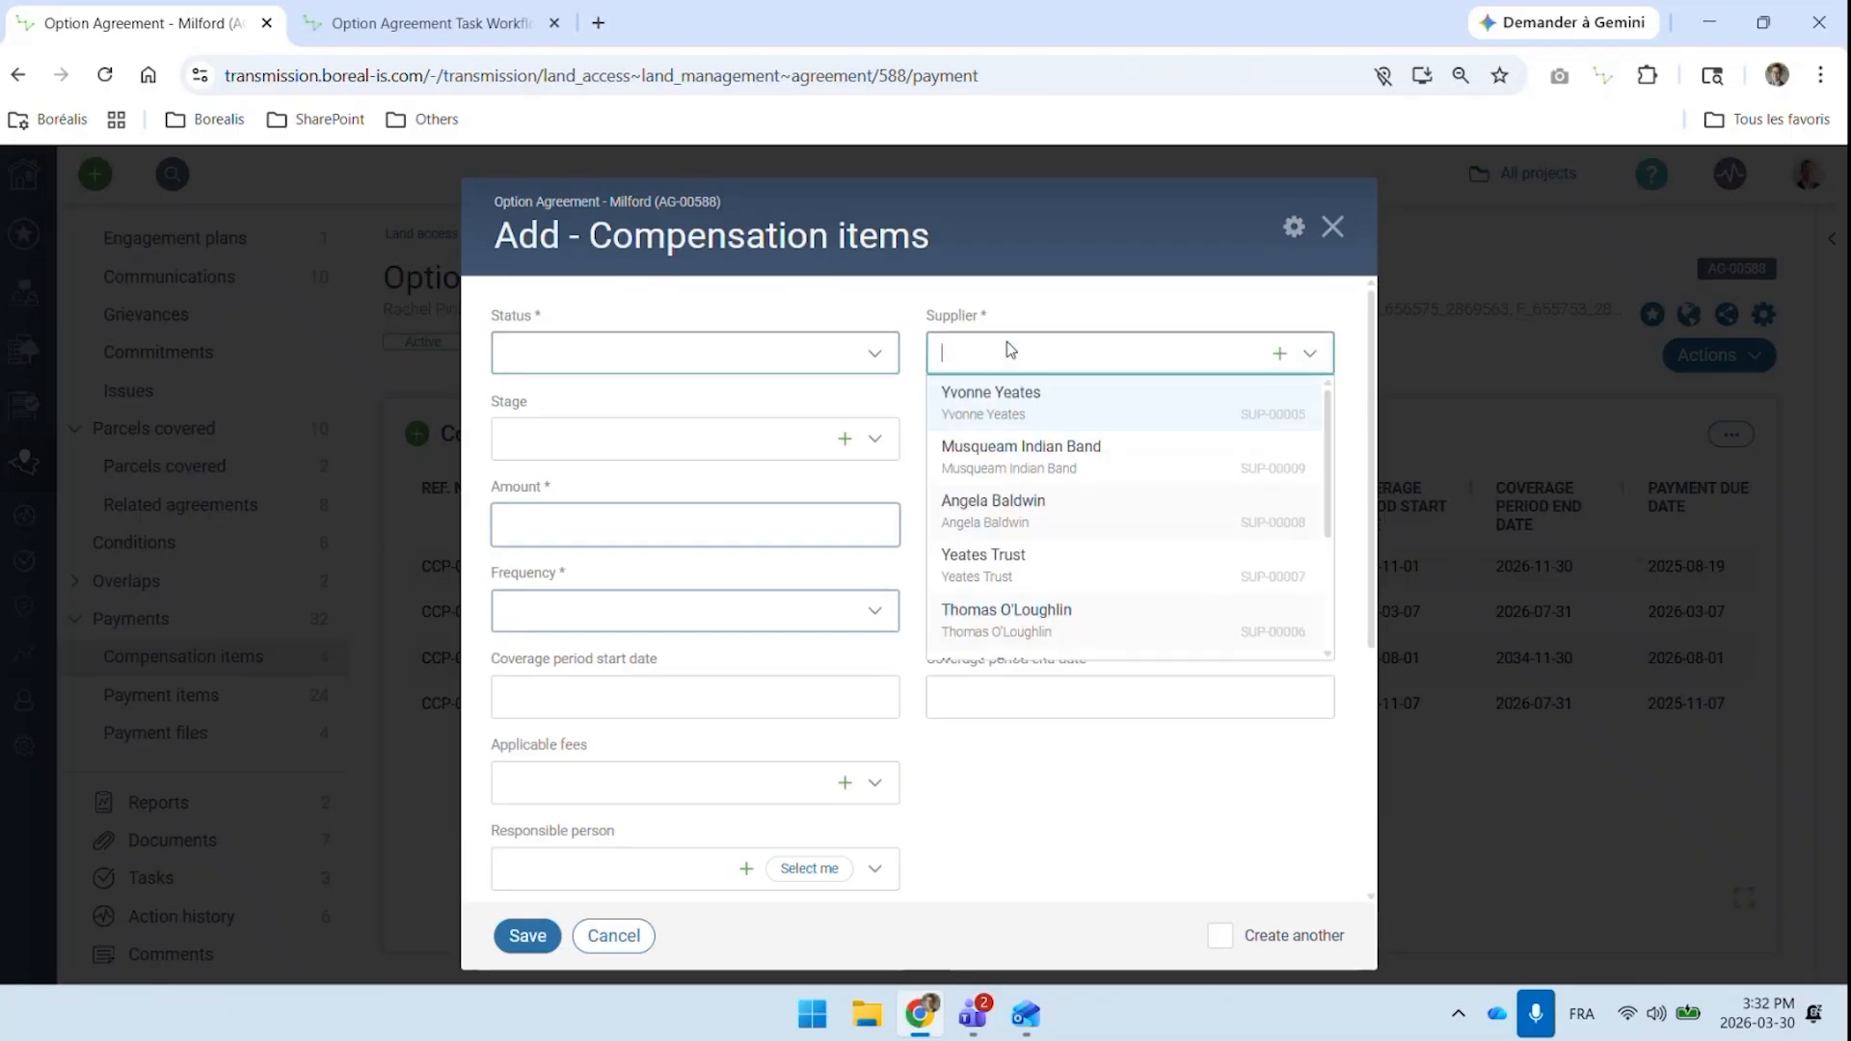
left_click(1038, 405)
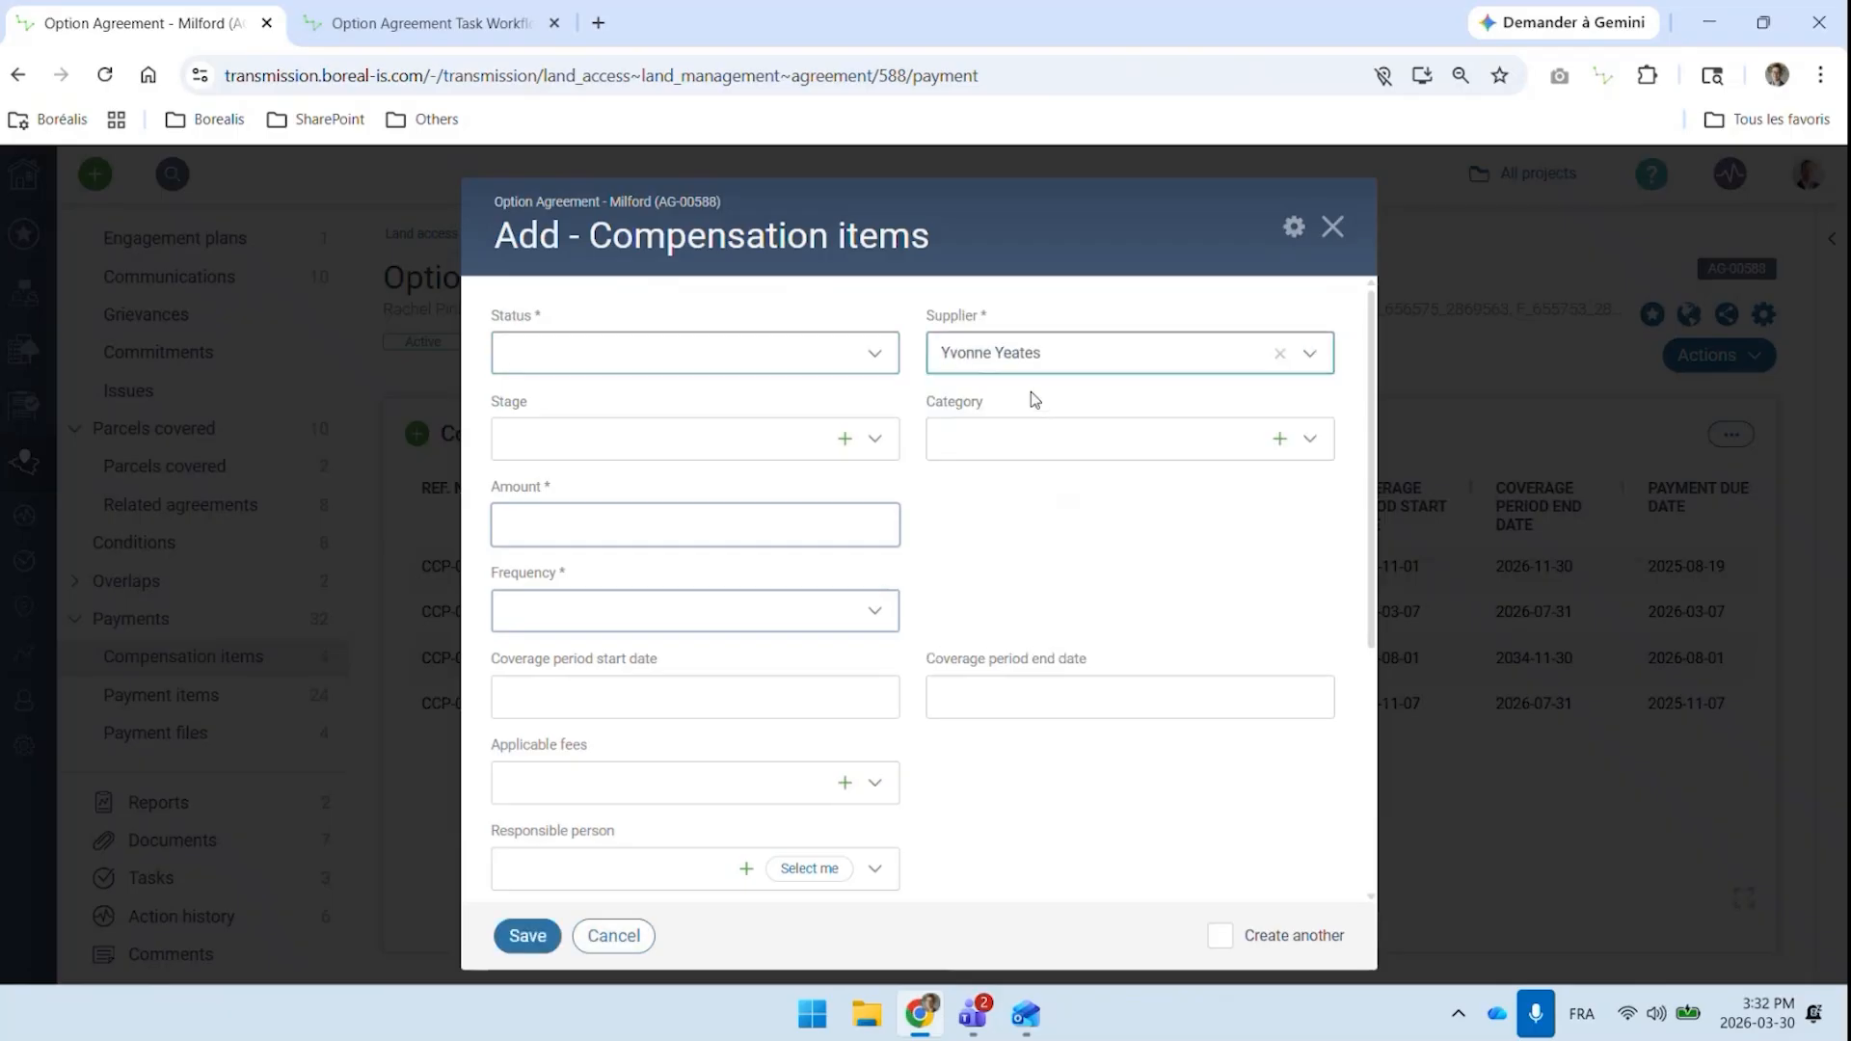
left_click(677, 361)
left_click(611, 391)
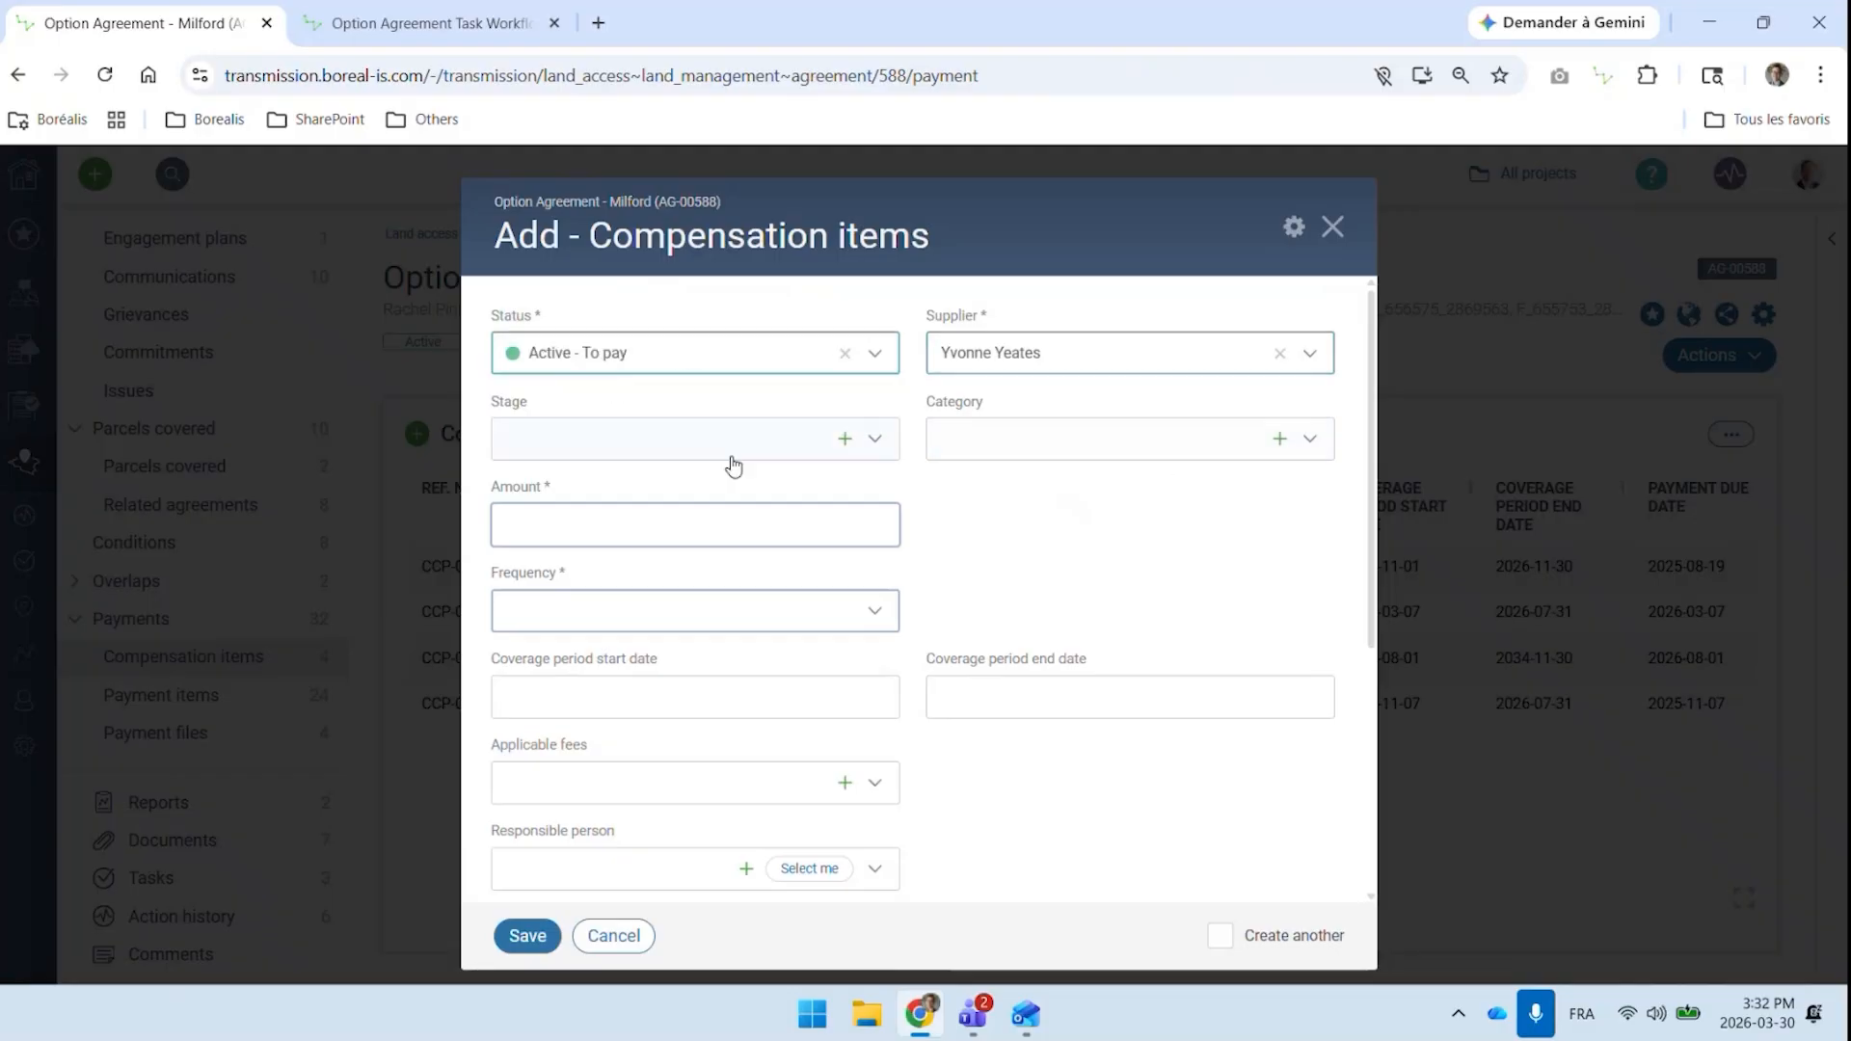
Set the compensation item's amount to 1,000.00 $ and its frequency to Annually
left_click(624, 522)
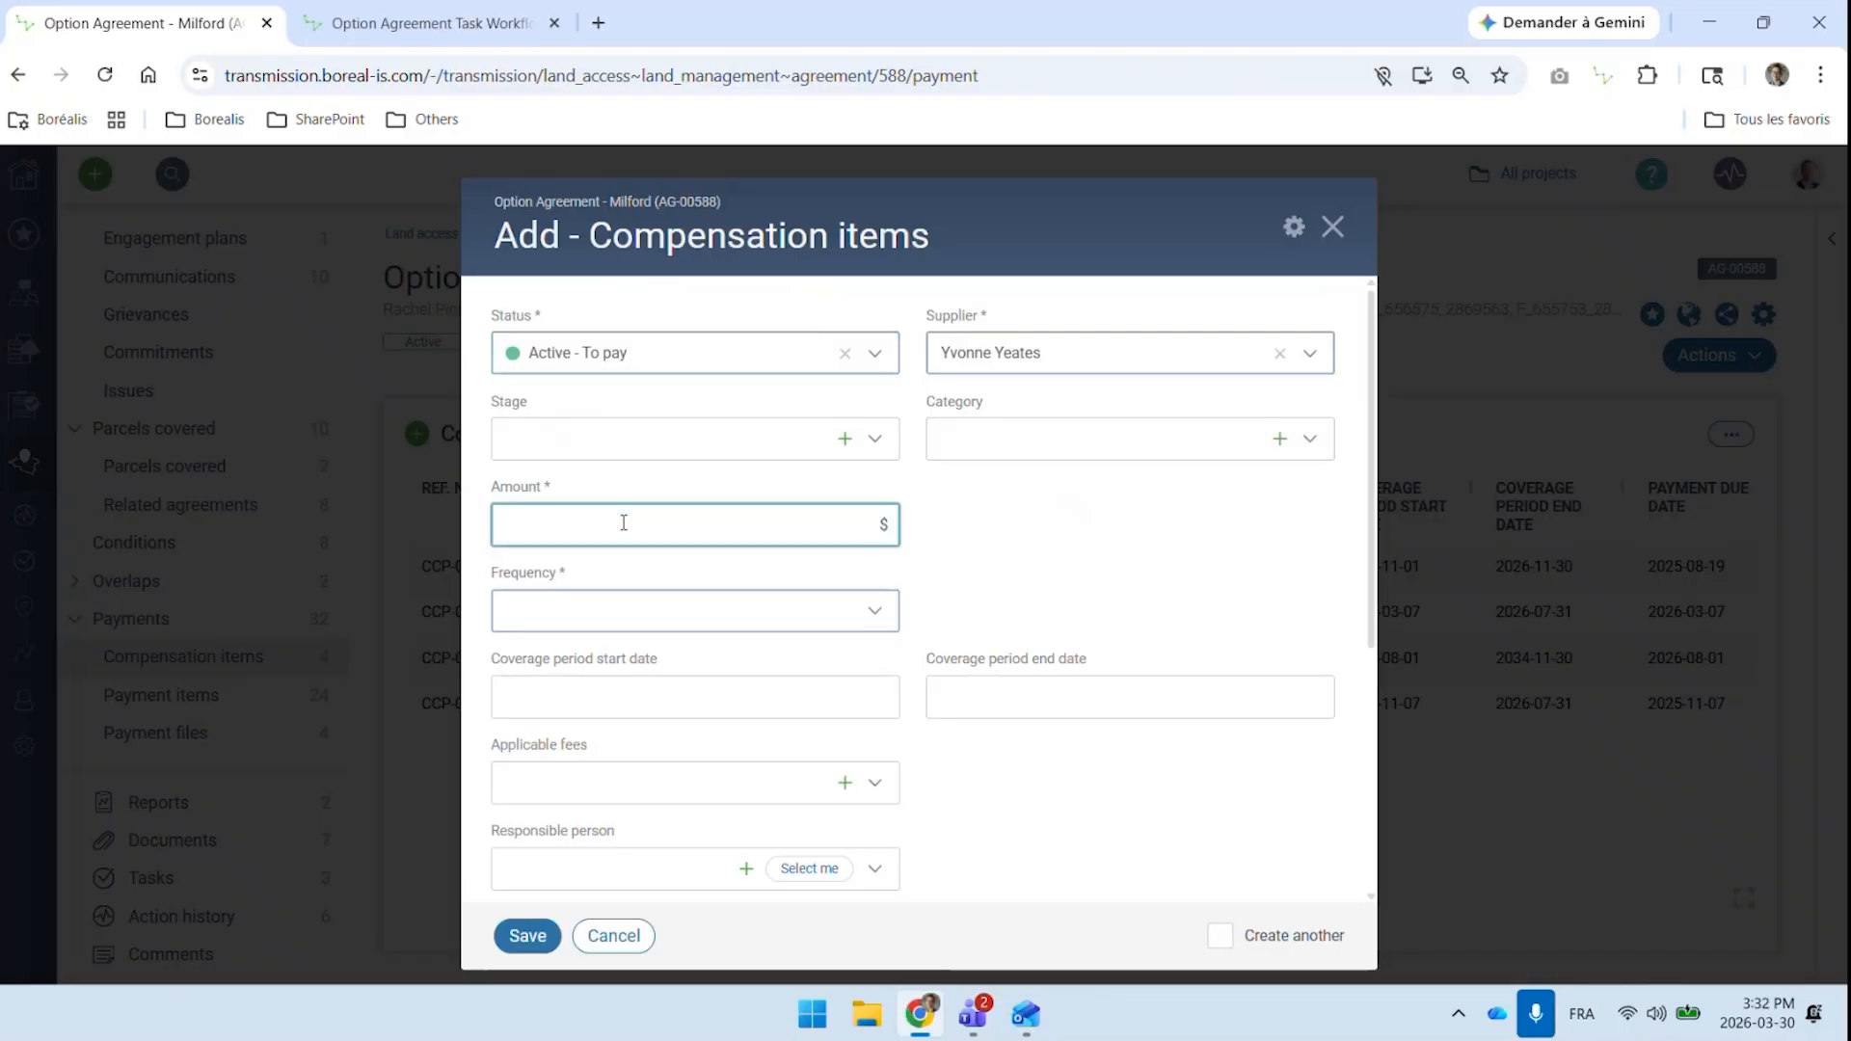
left_click(639, 613)
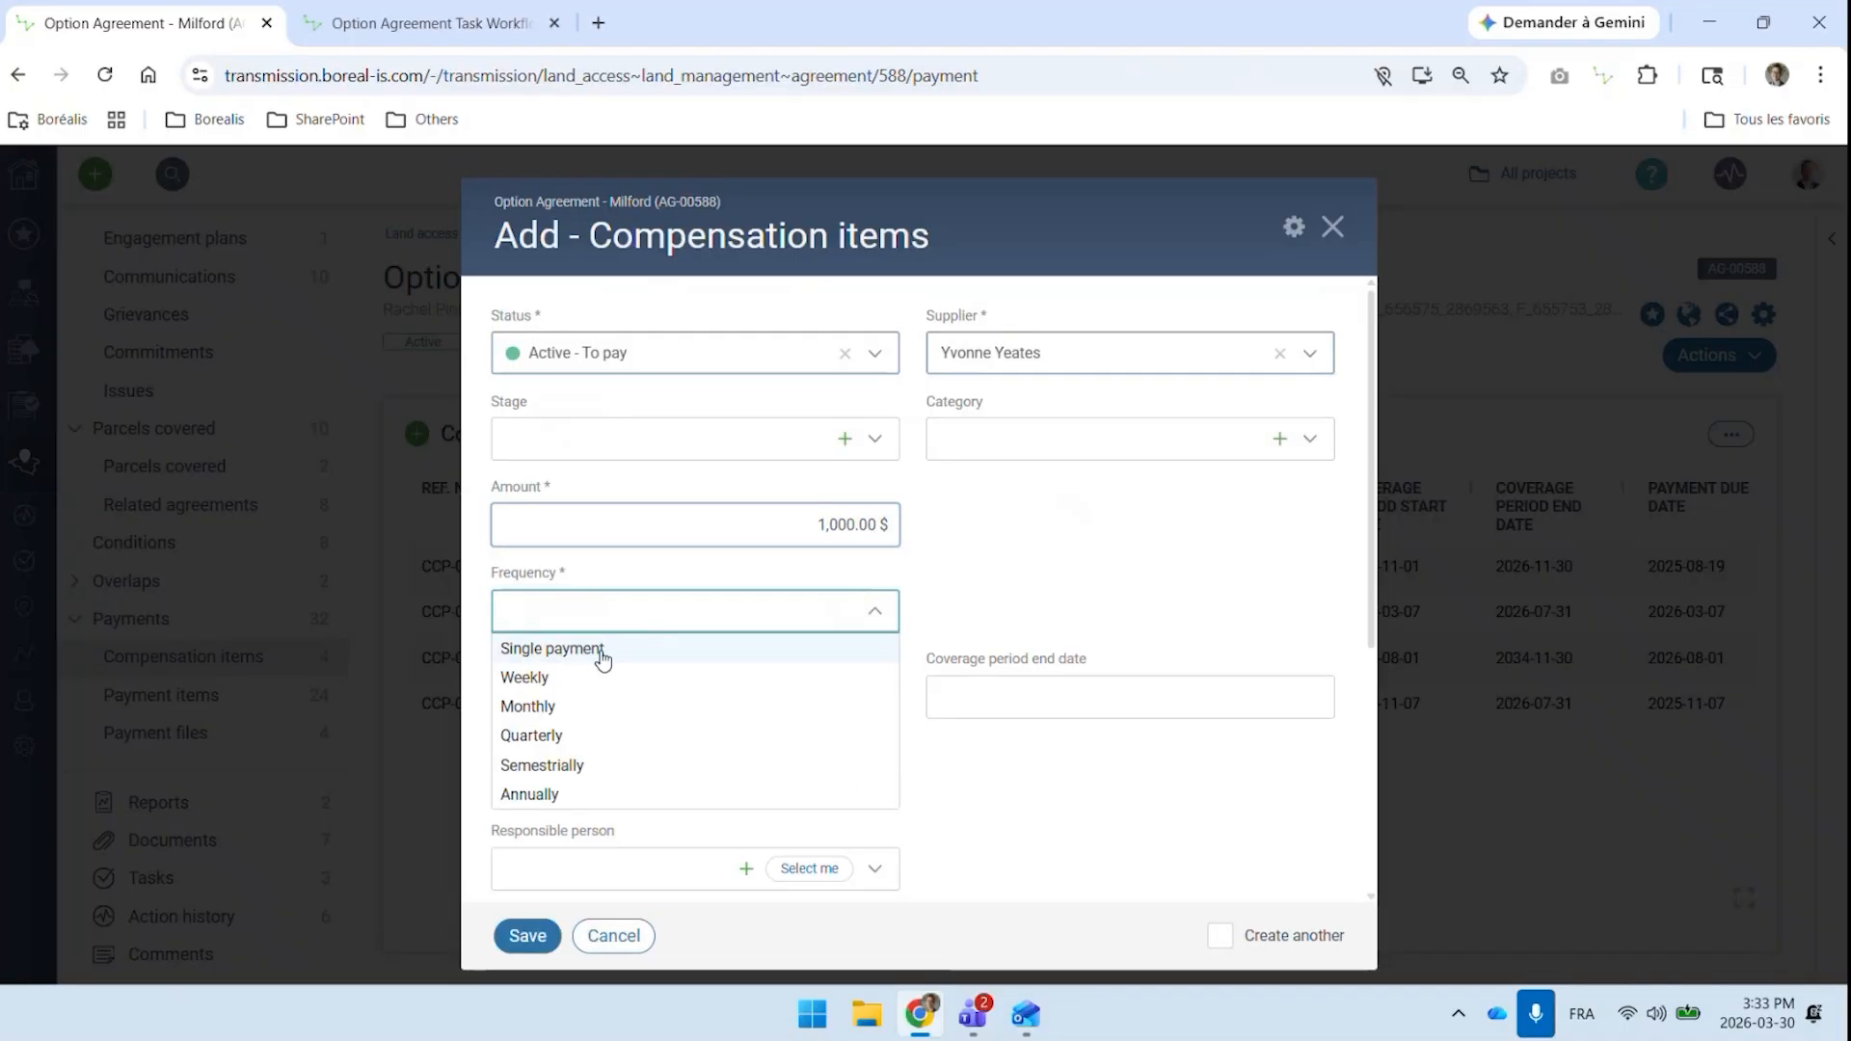
left_click(603, 655)
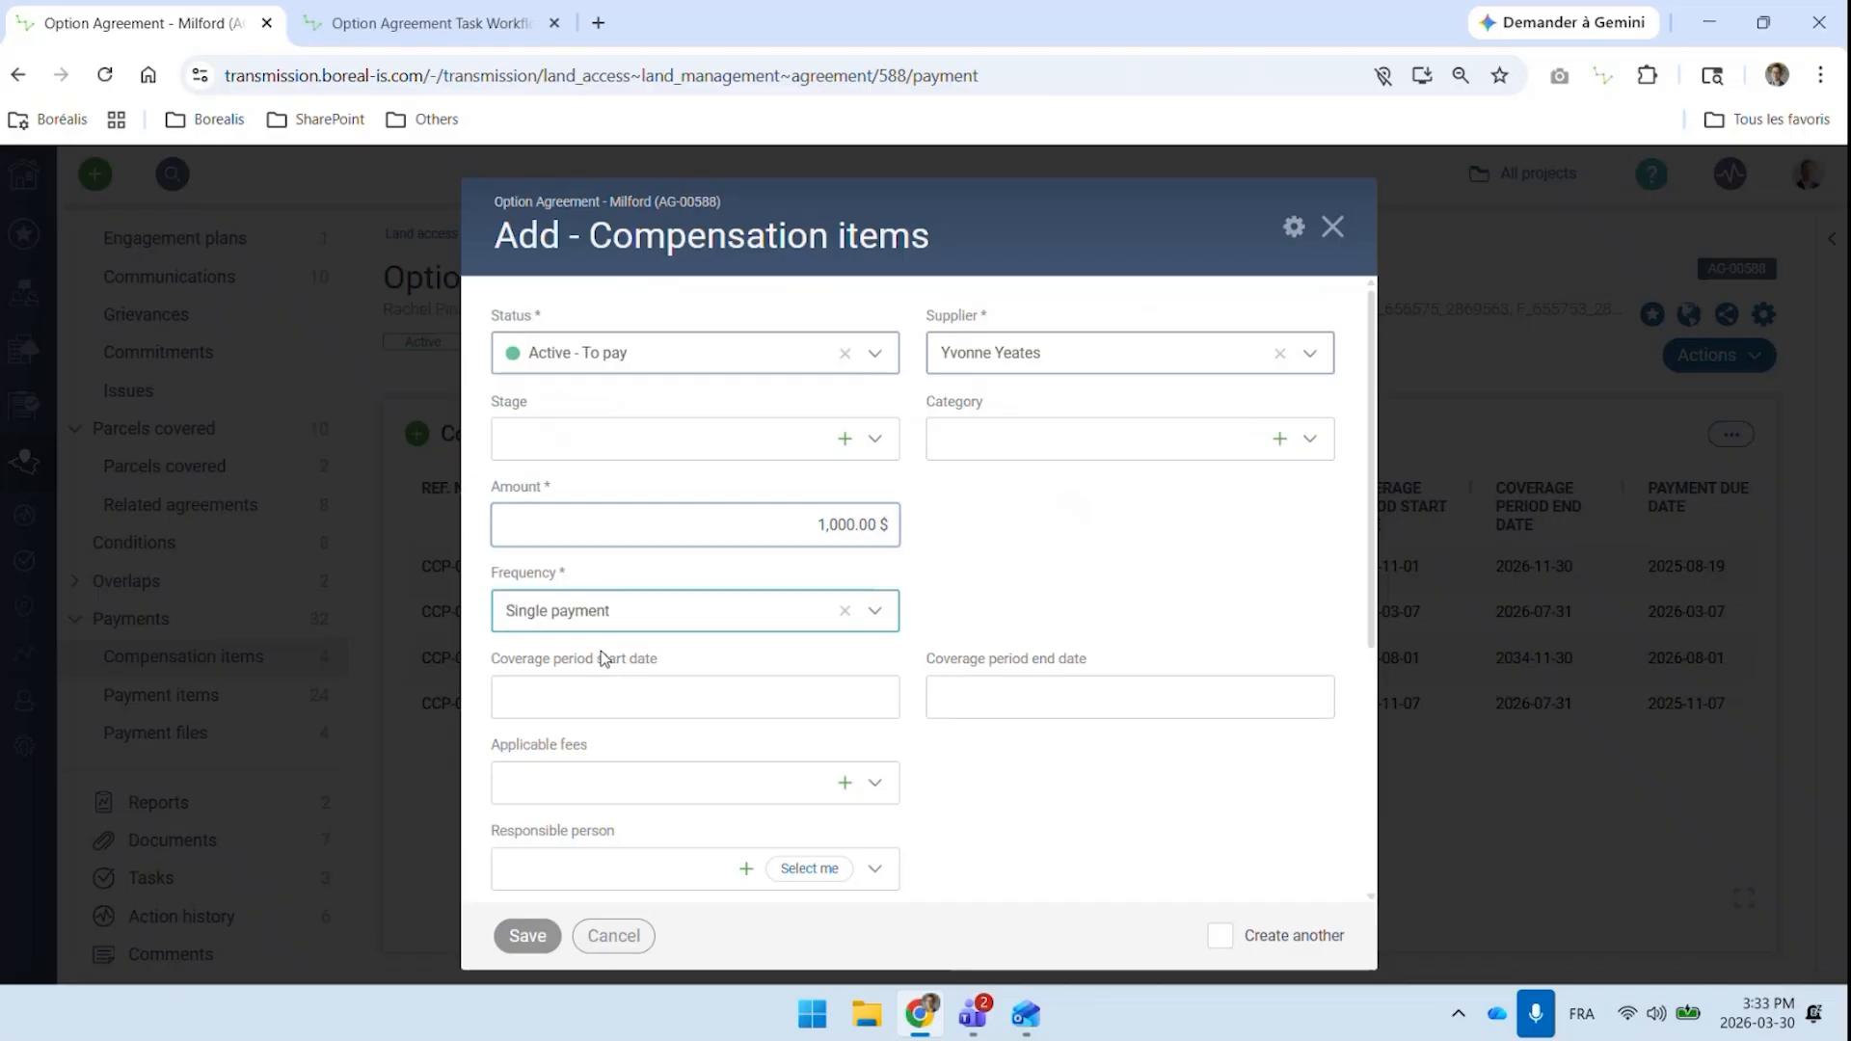
left_click(637, 618)
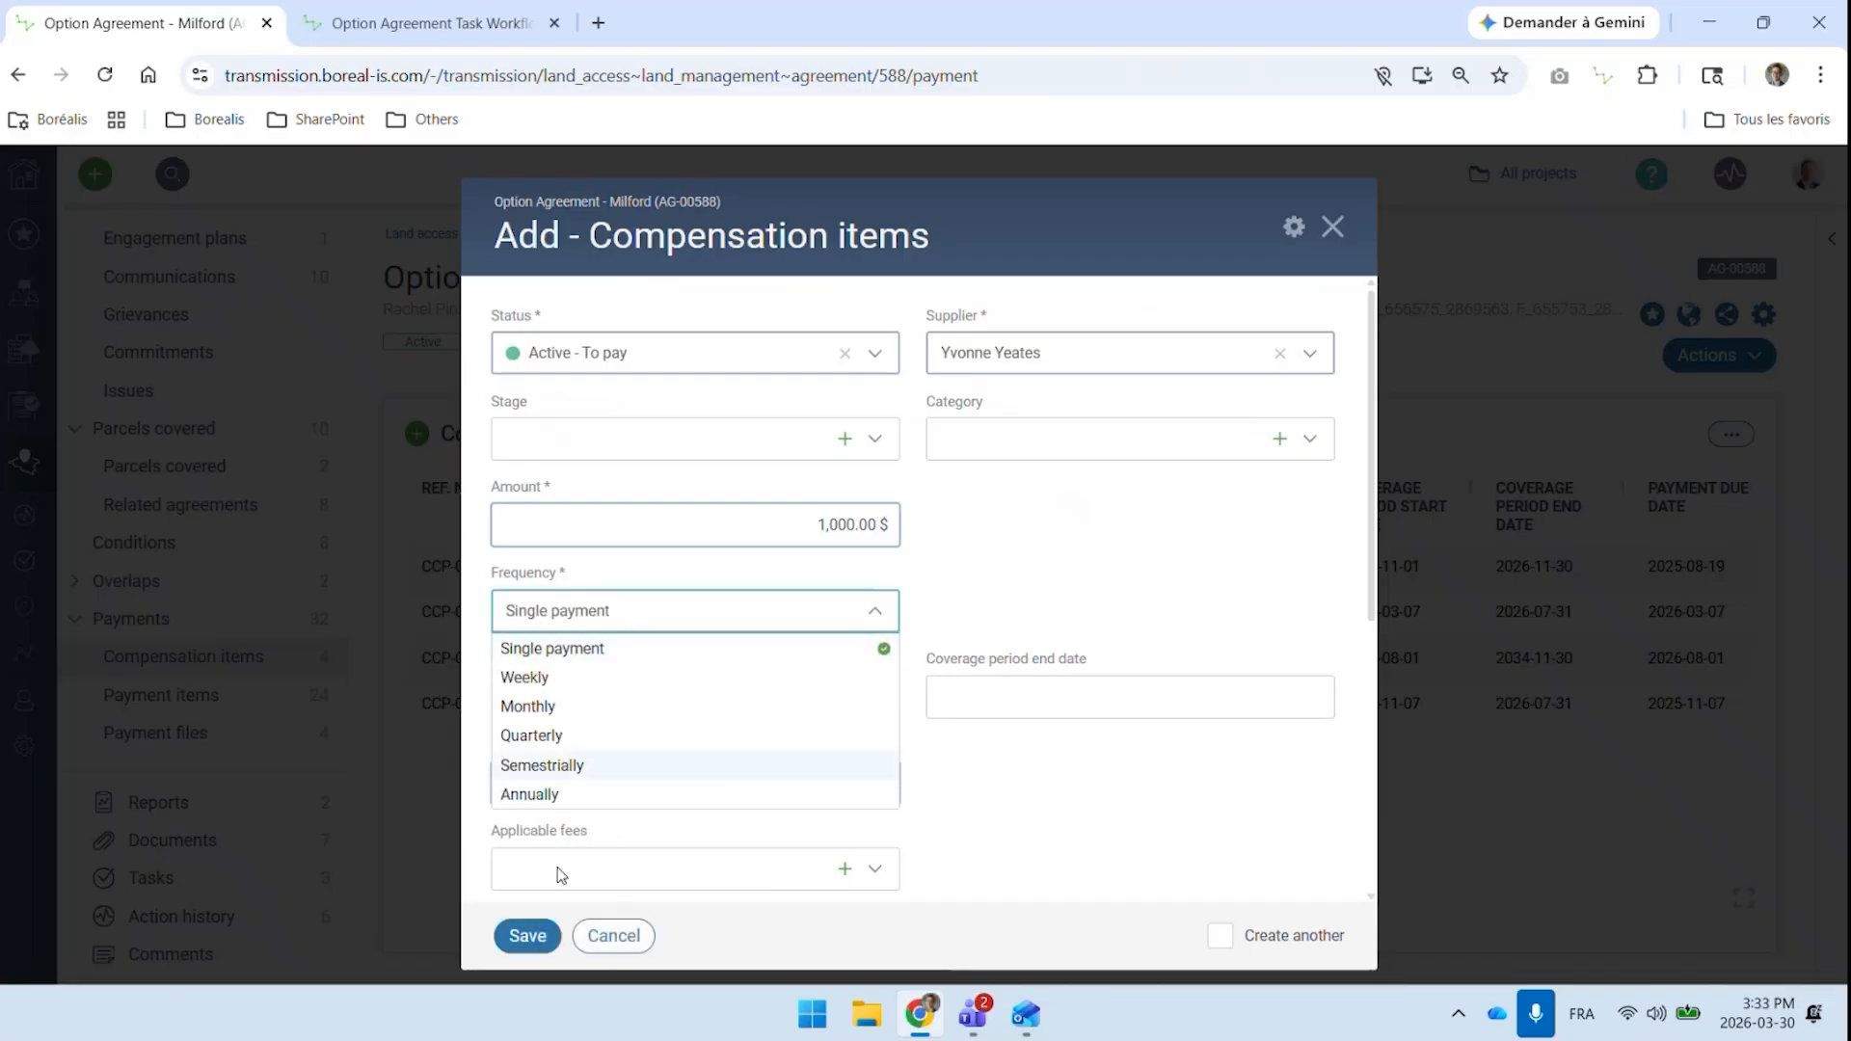
left_click(557, 793)
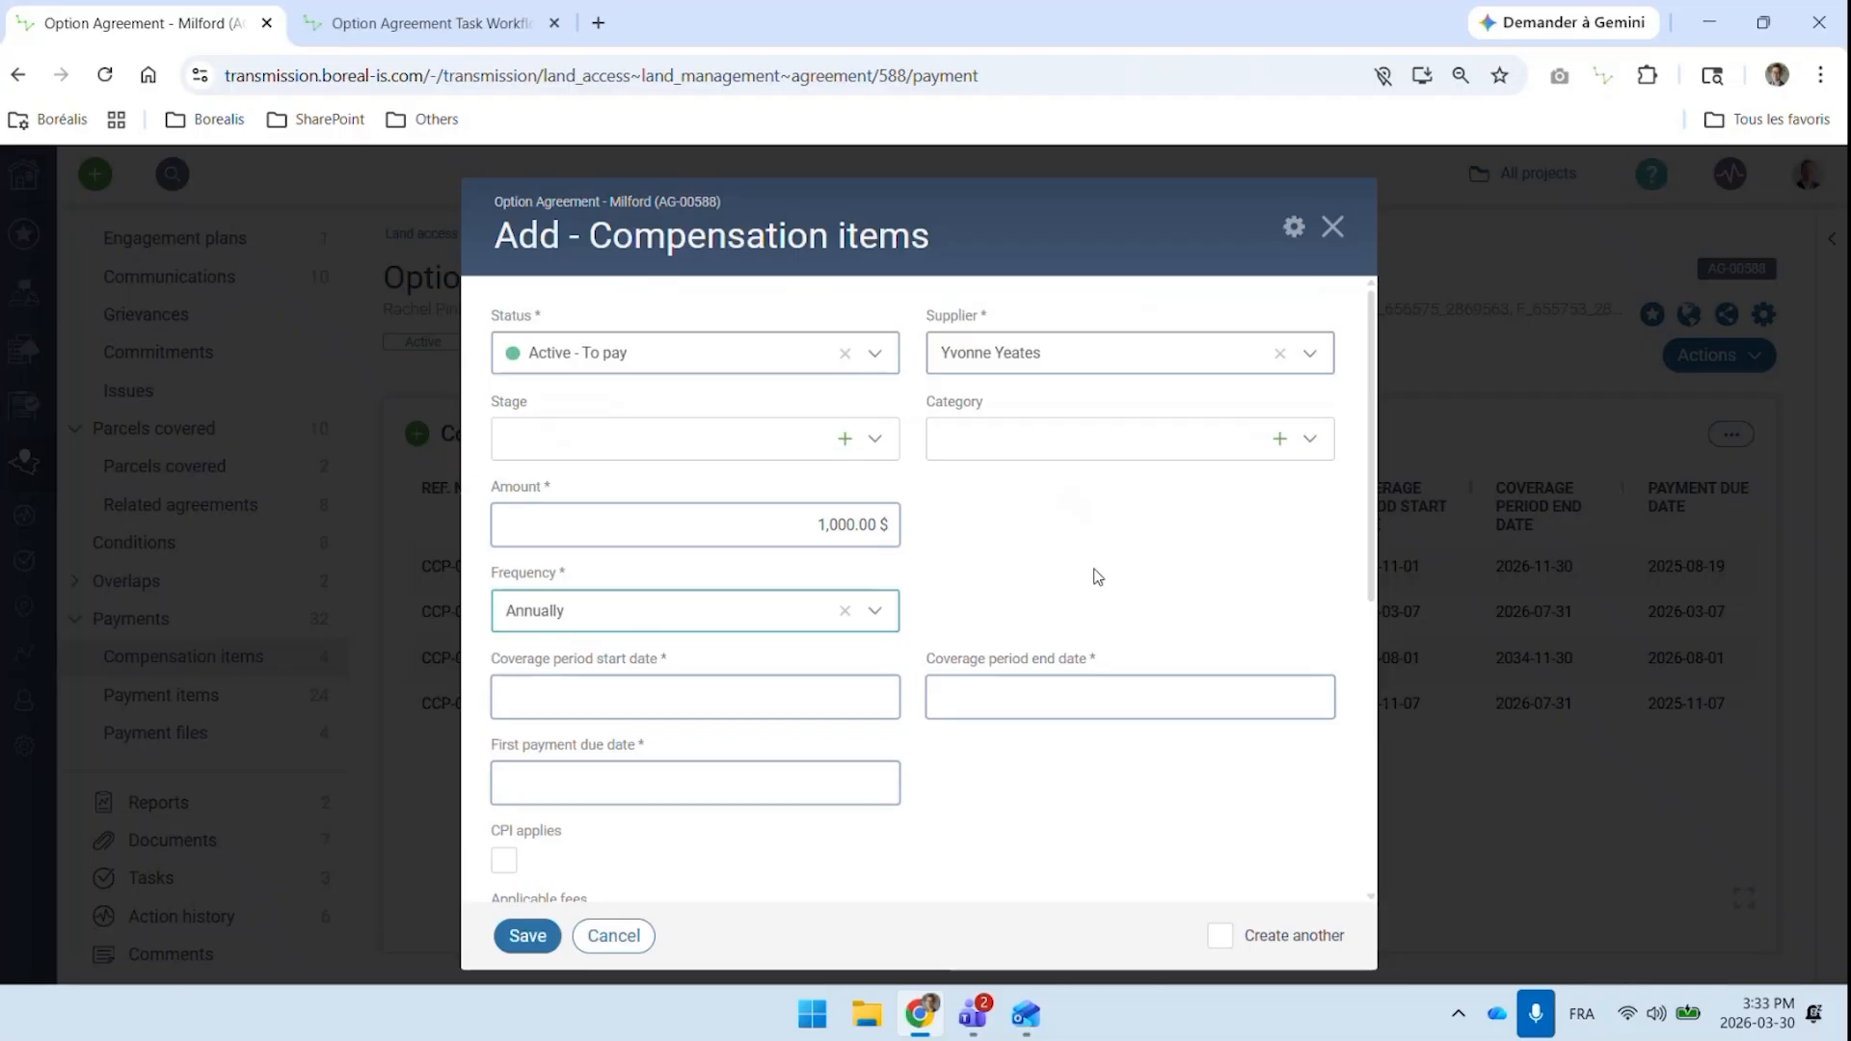
Set the compensation item's coverage period end date to 2036-03-01
scroll(1025, 573, "down", 1)
double_click(863, 404)
left_click_drag(863, 404, 930, 410)
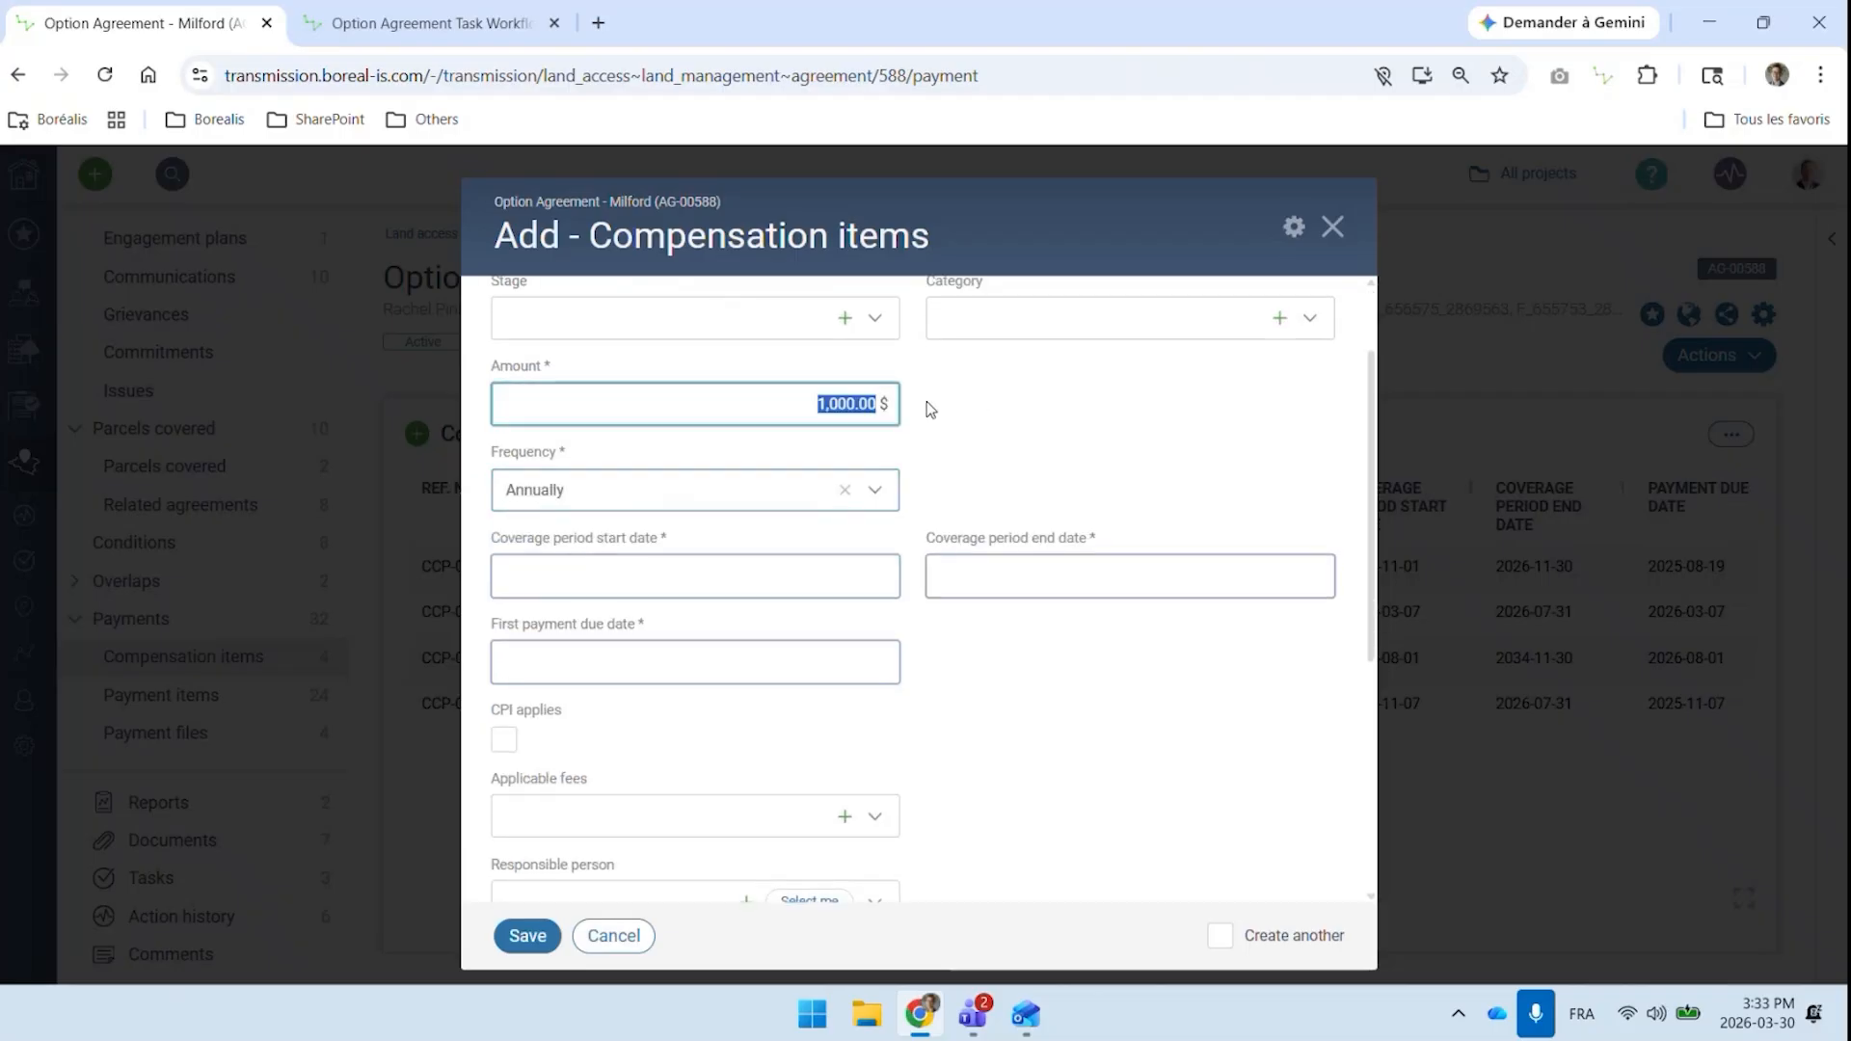
left_click(973, 578)
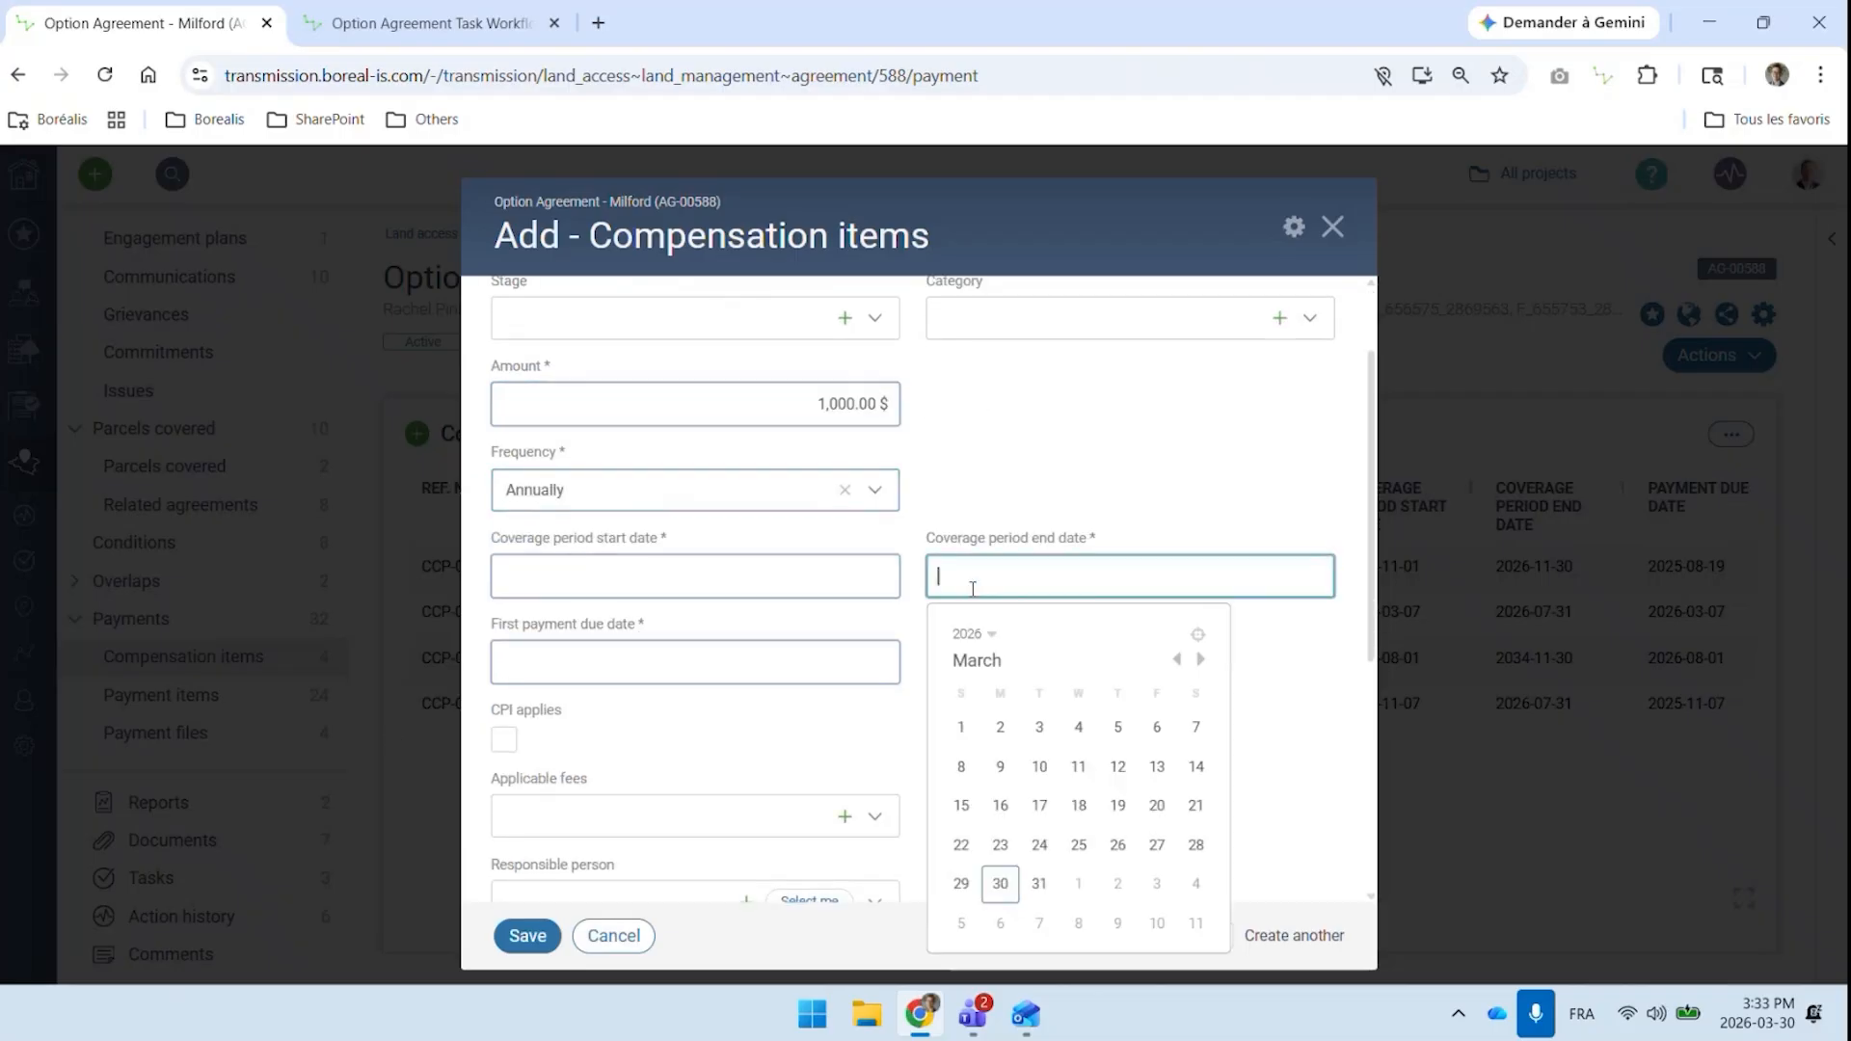
left_click(973, 634)
scroll(971, 854, "down", 2)
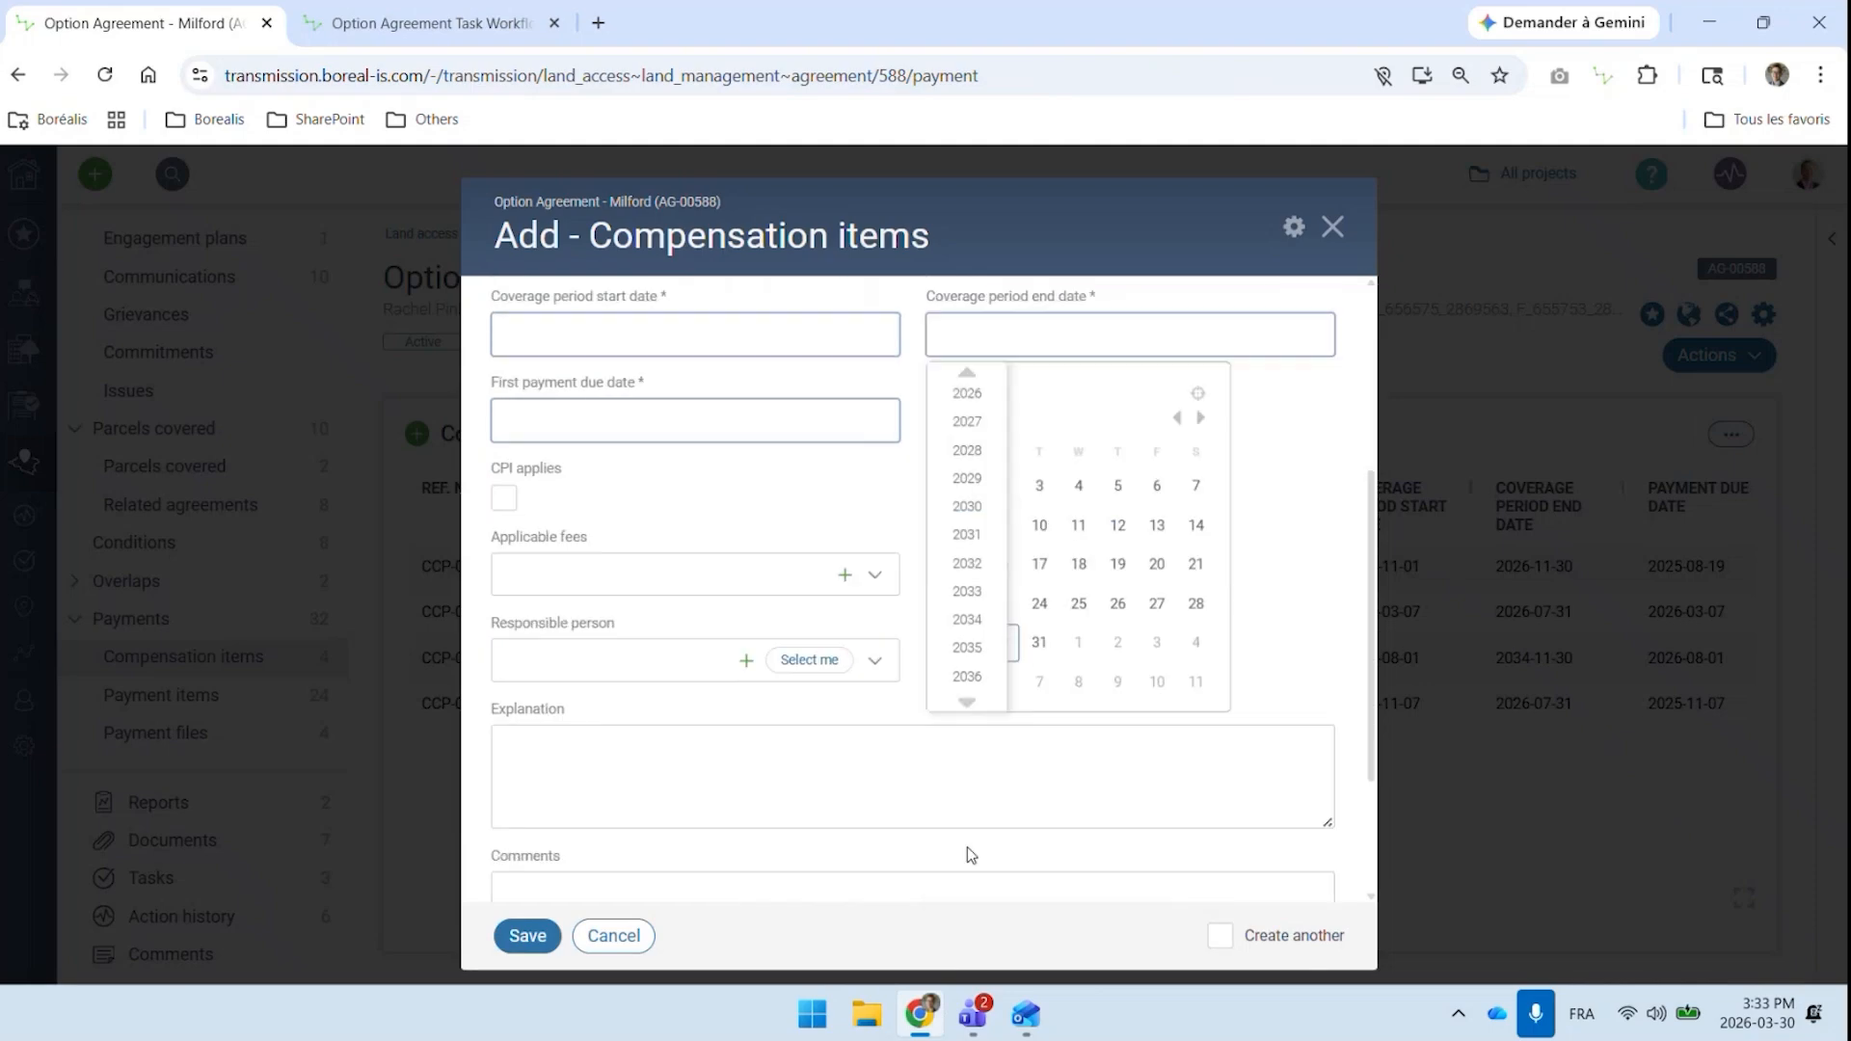
left_click(968, 683)
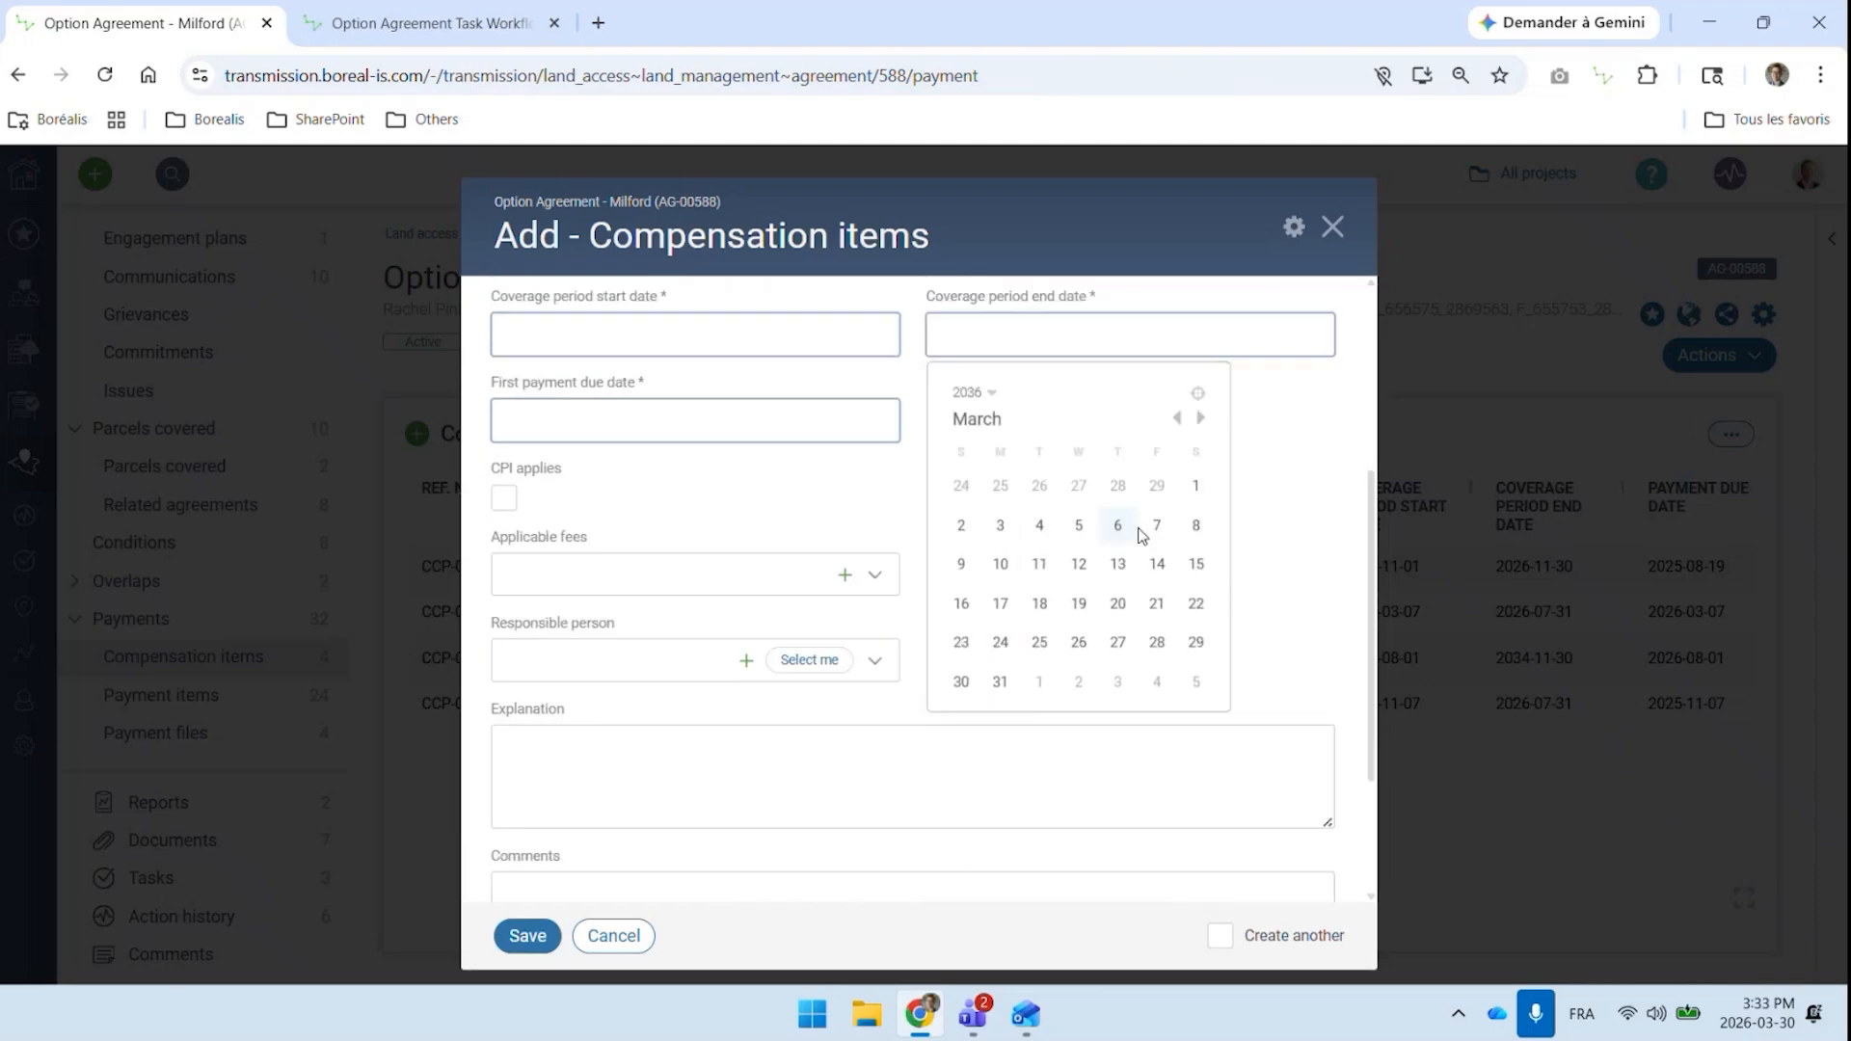
left_click(1196, 485)
scroll(1070, 557, "up", 4)
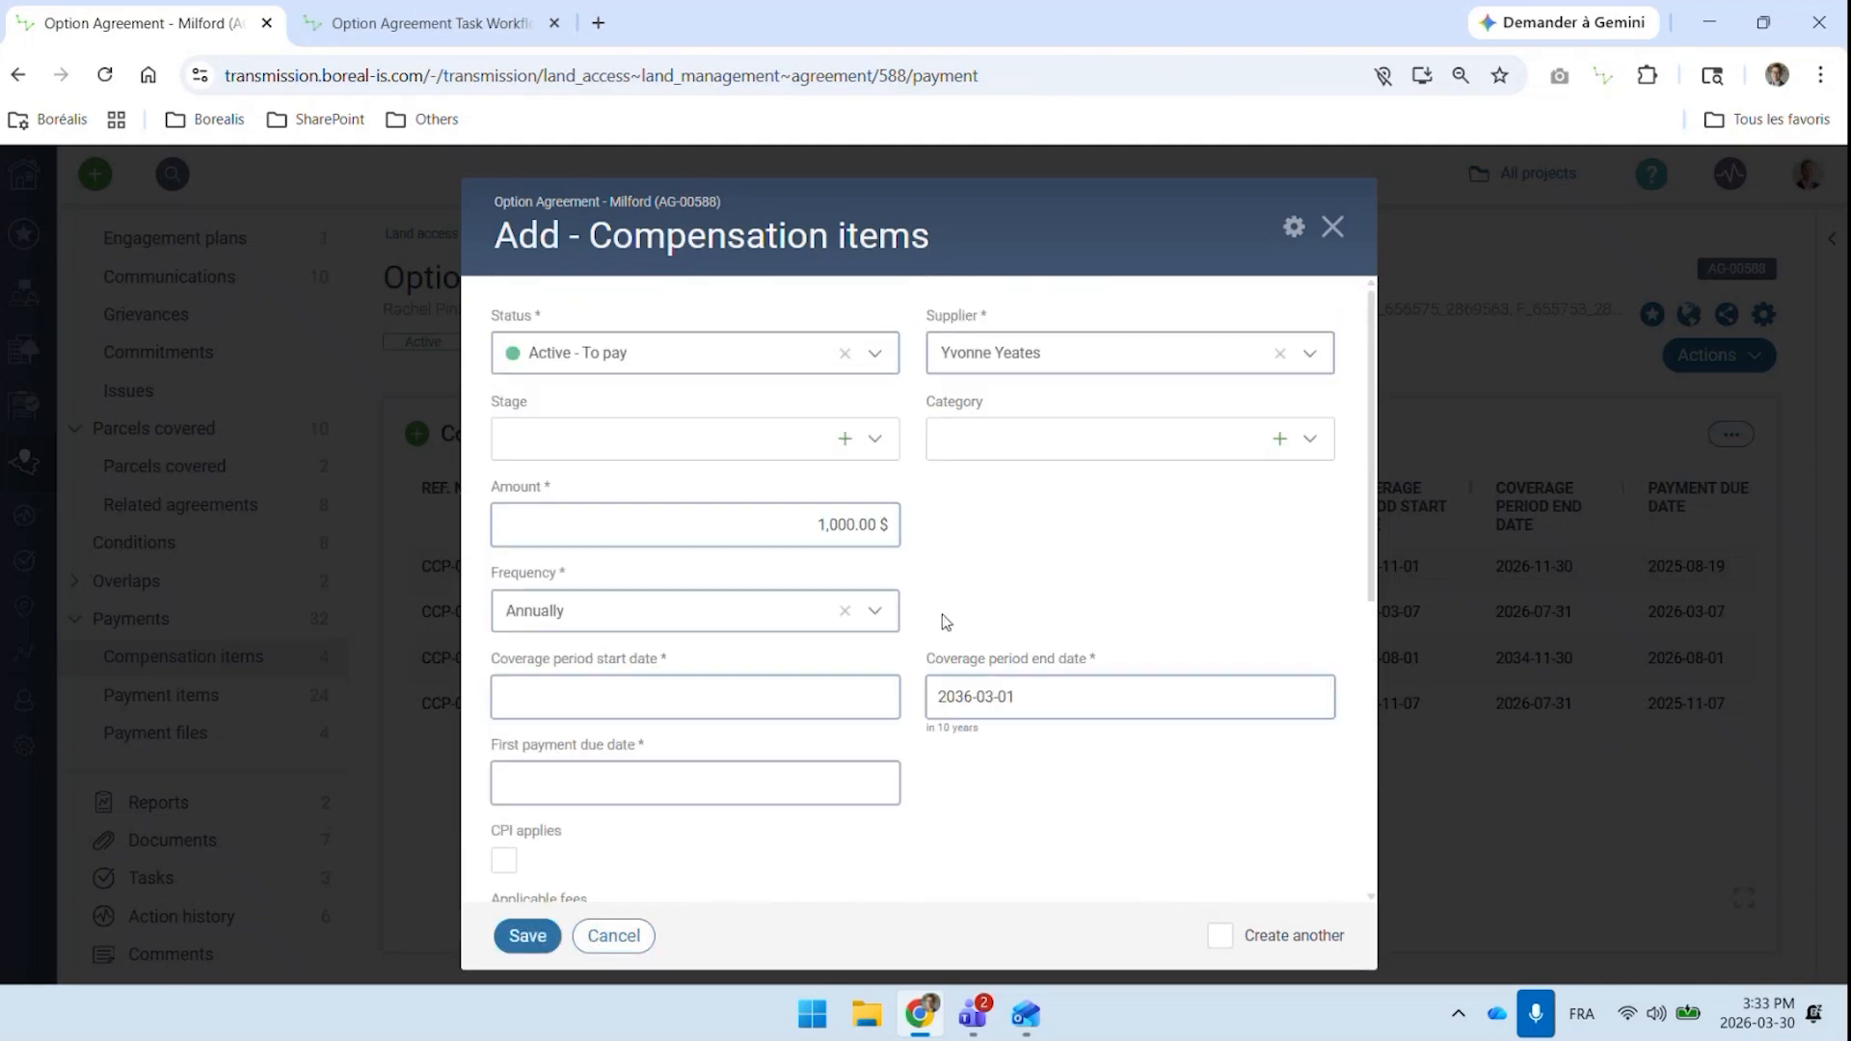
Mark the compensation item as subject to CPI and discard the unsaved item
left_click(814, 521)
scroll(514, 766, "down", 1)
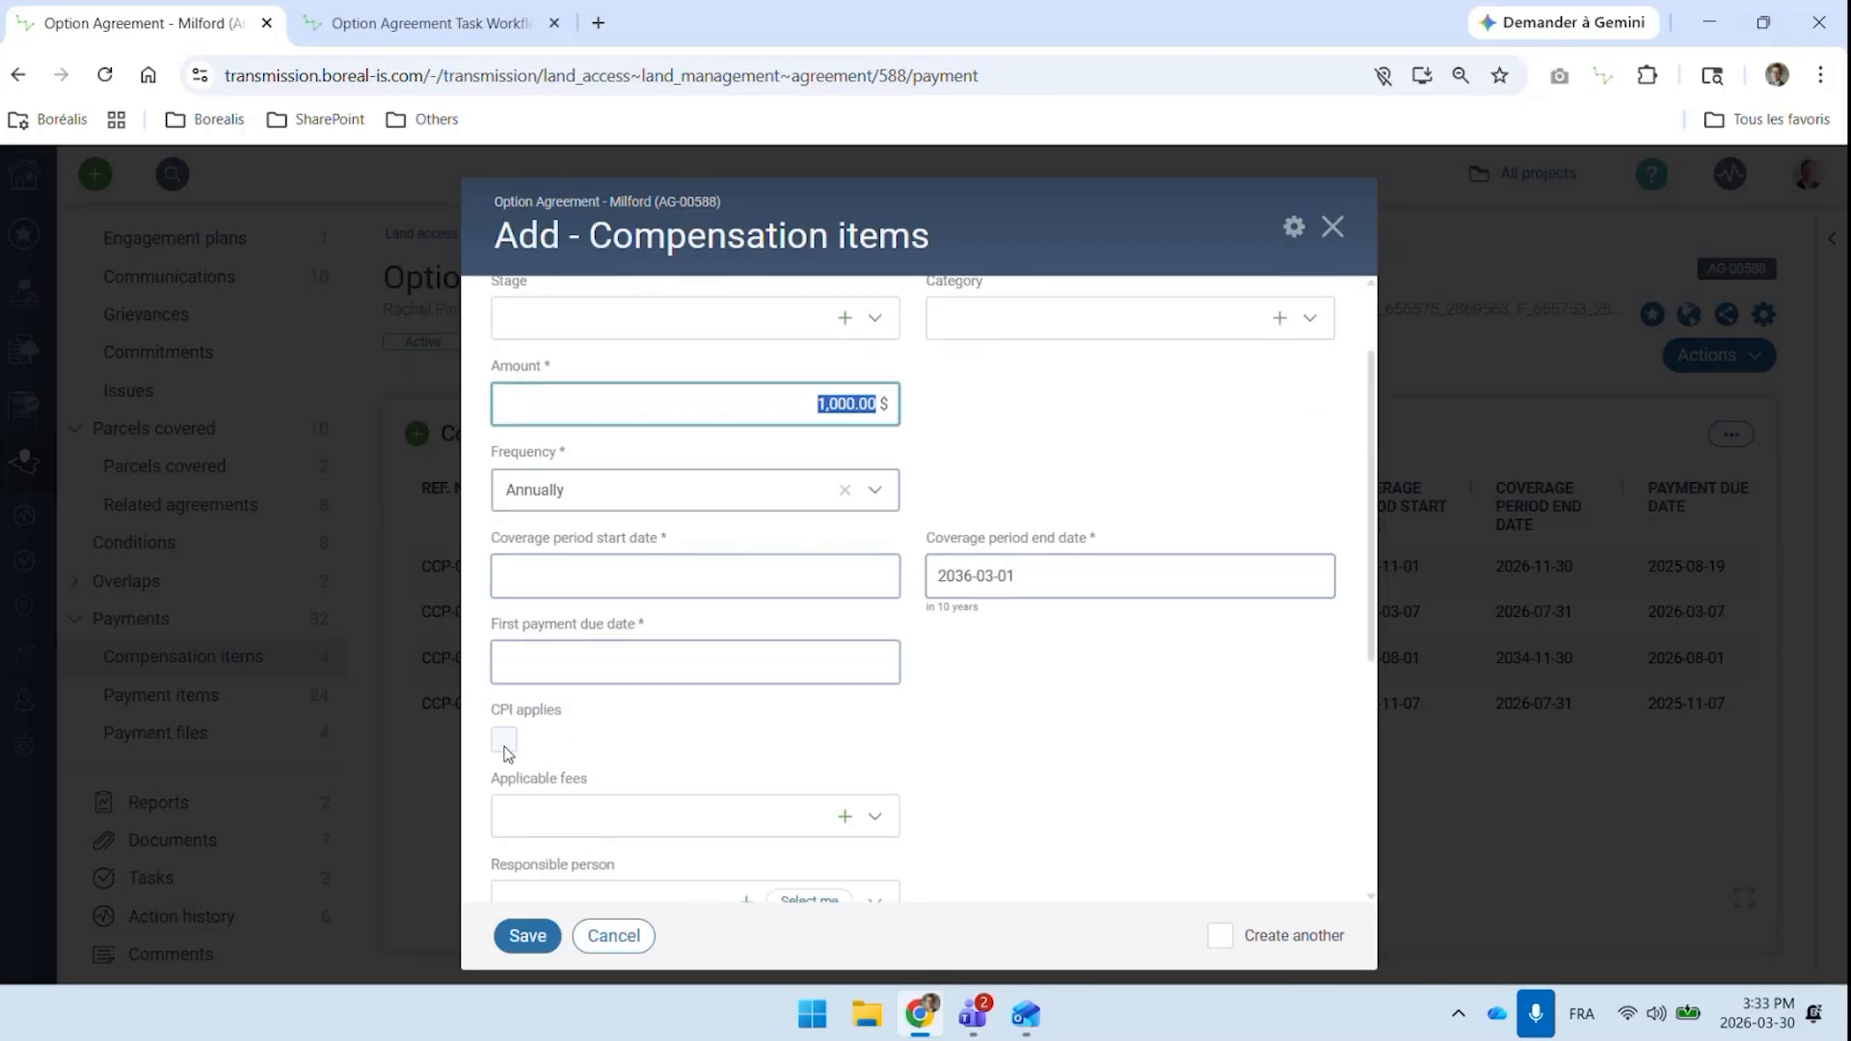
left_click(504, 741)
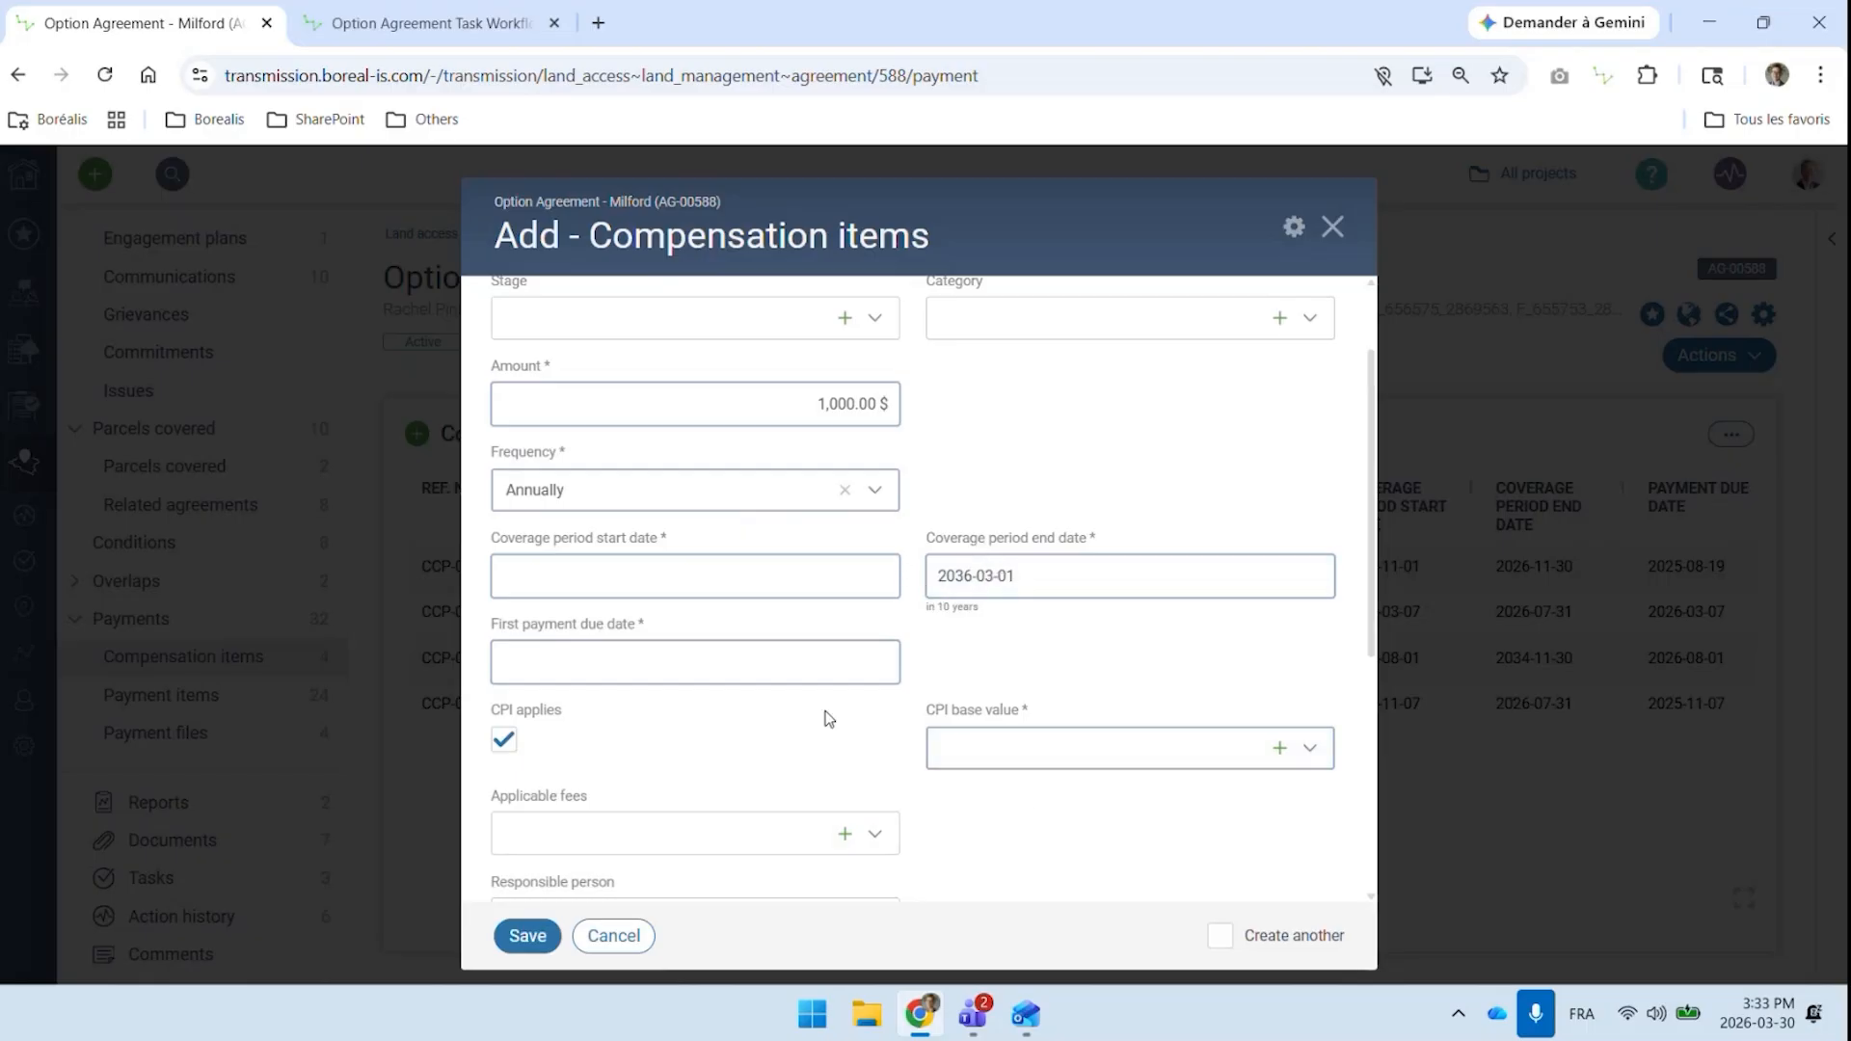
left_click(780, 401)
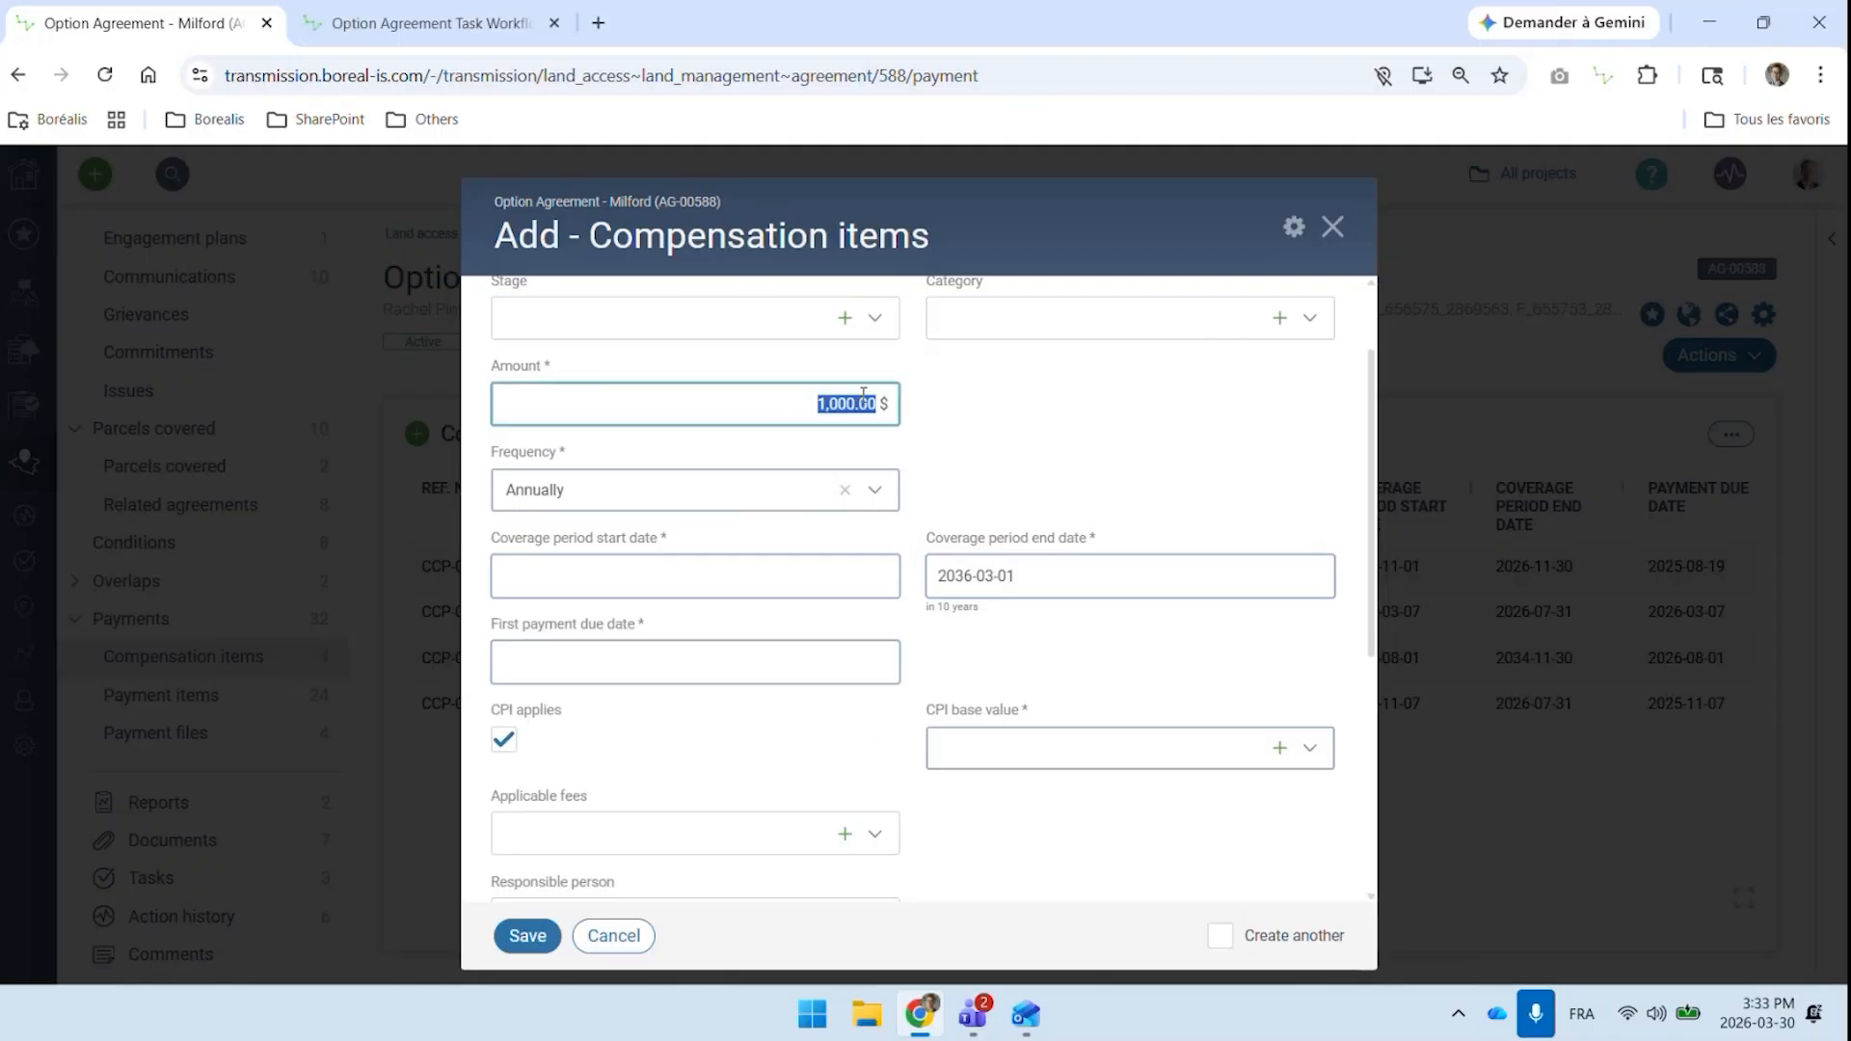
scroll(863, 393, "down", 3)
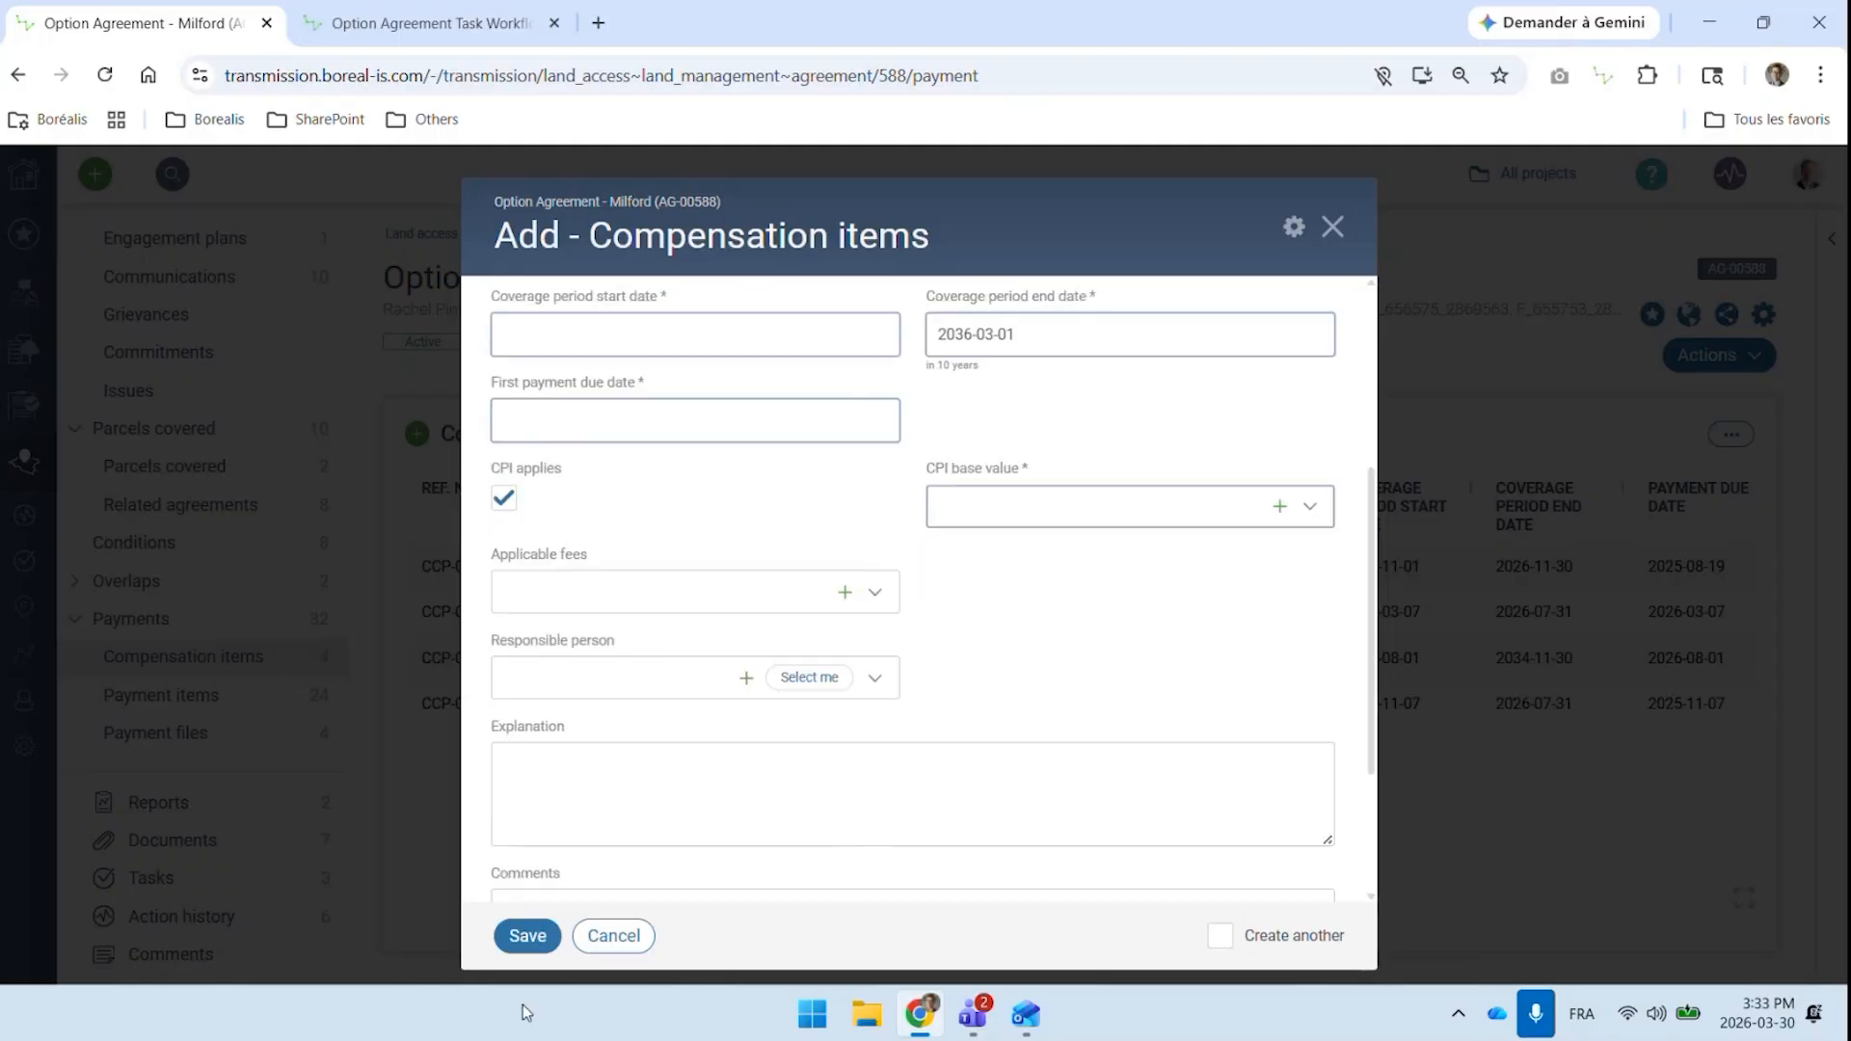
left_click(604, 930)
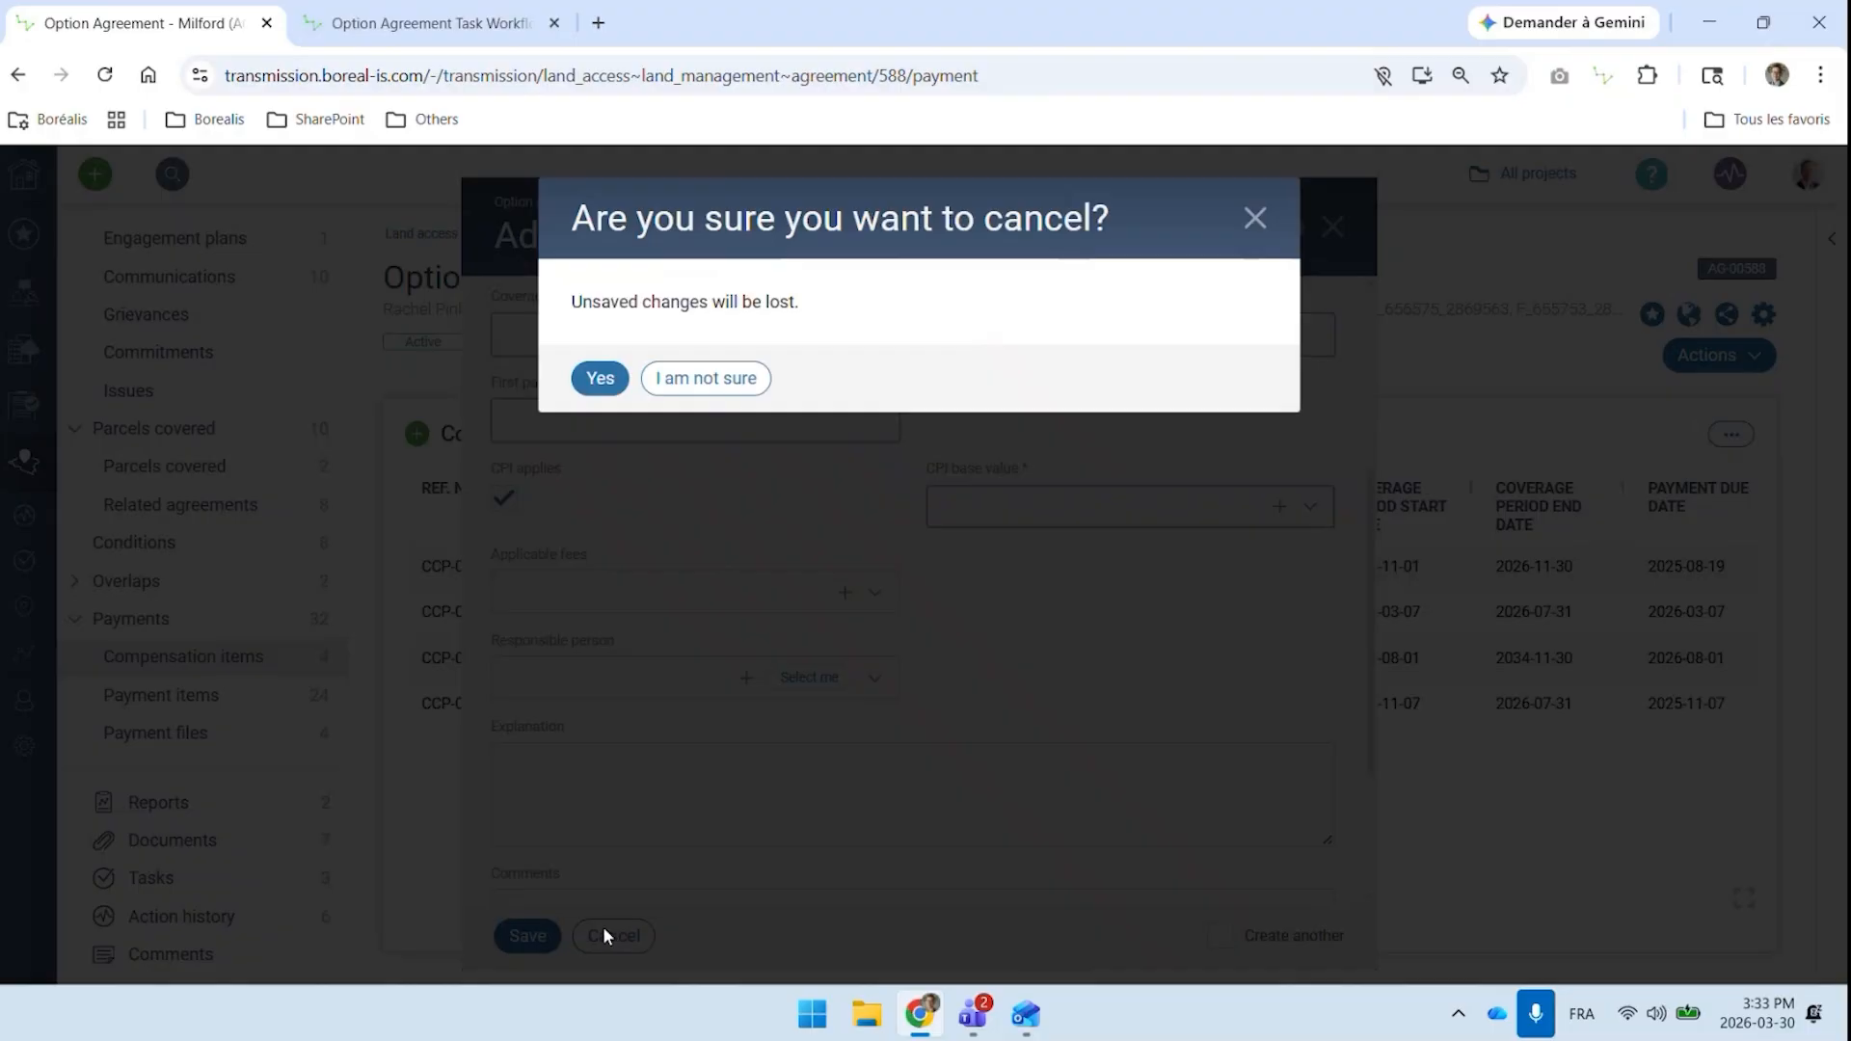
left_click(600, 381)
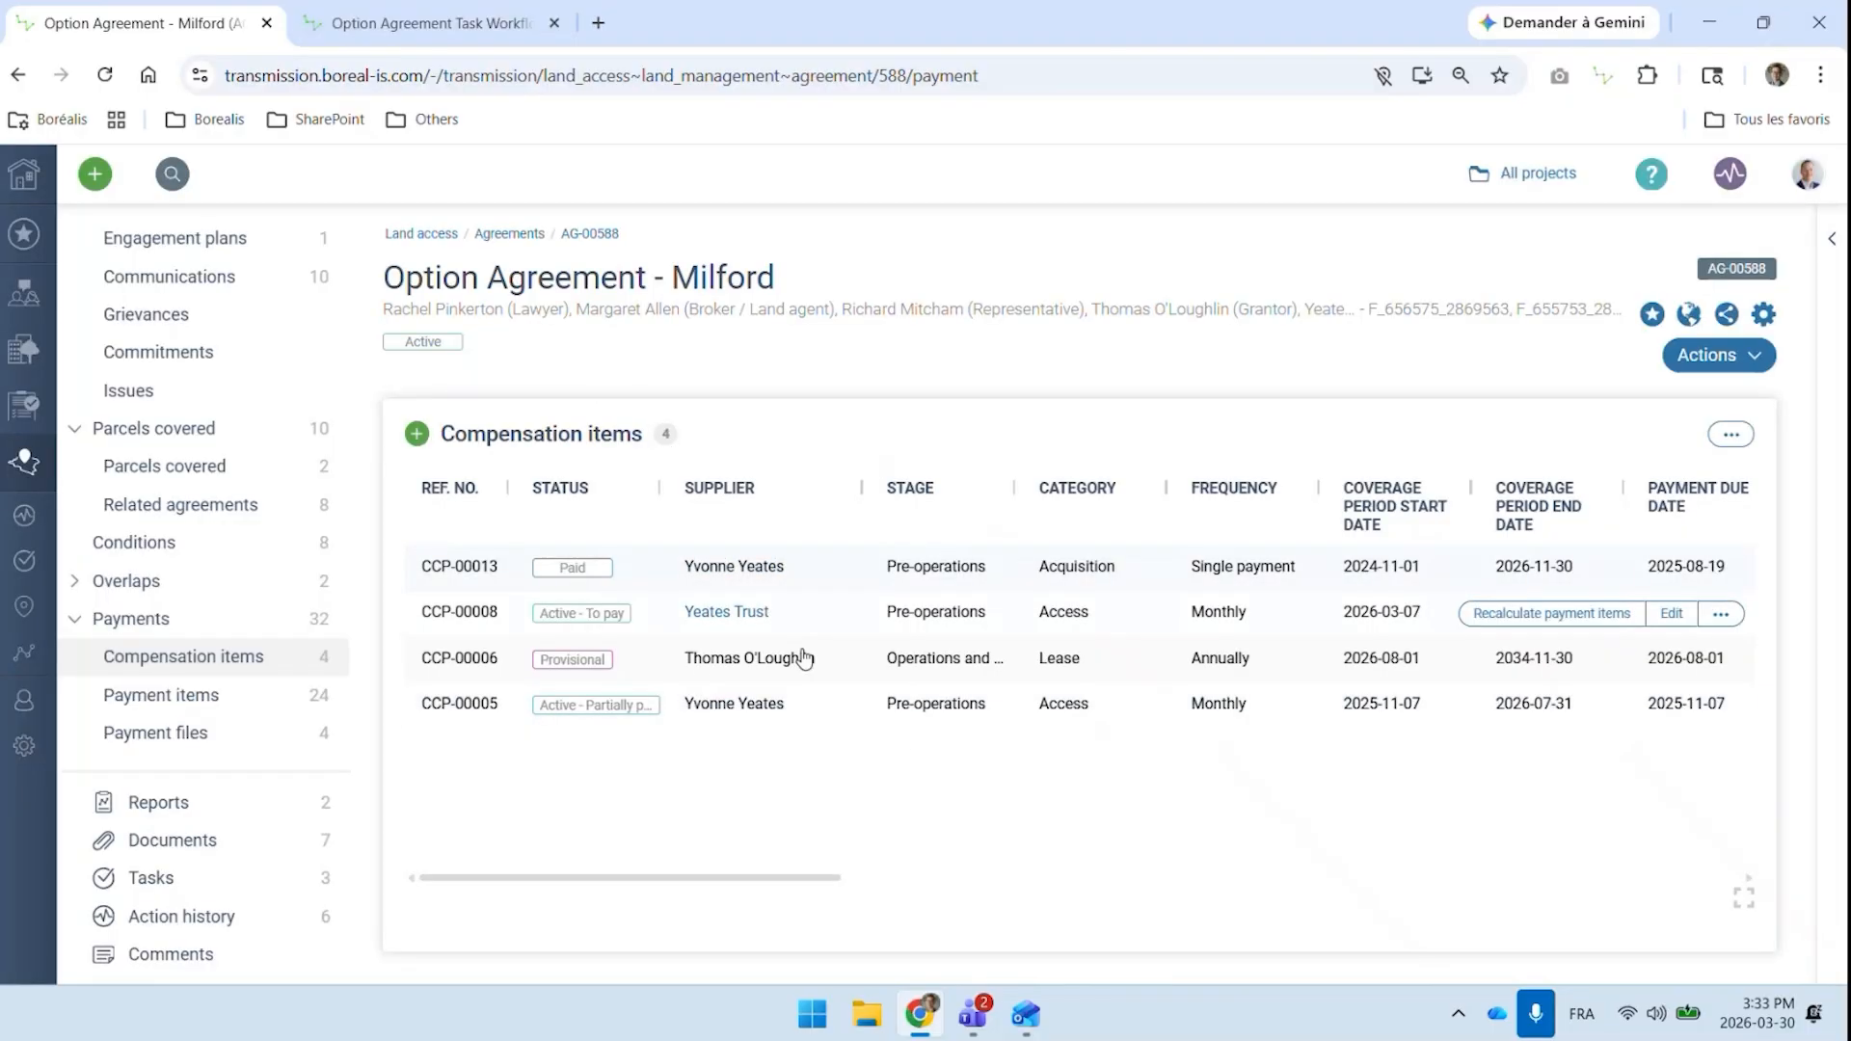
Review the Milford agreement's payment items, including their statuses, due dates and coverage periods
left_click(164, 696)
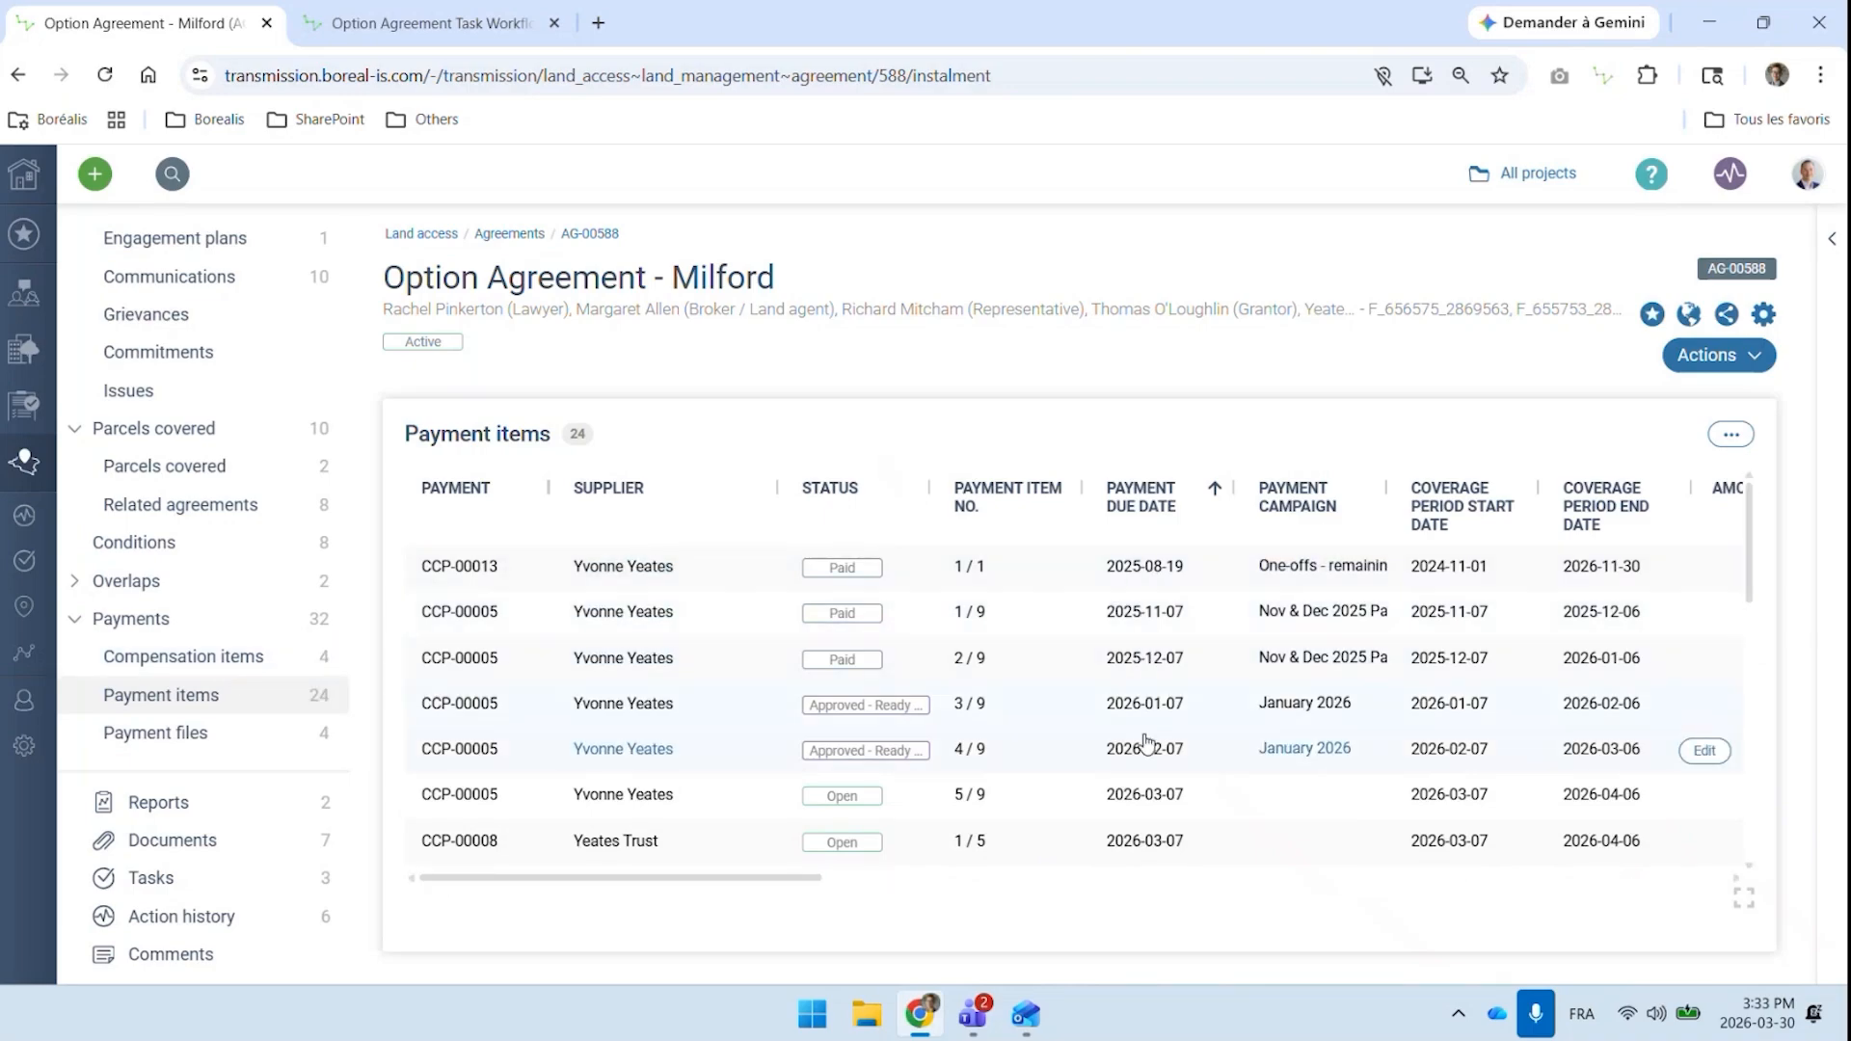
scroll(1144, 748, "down", 2)
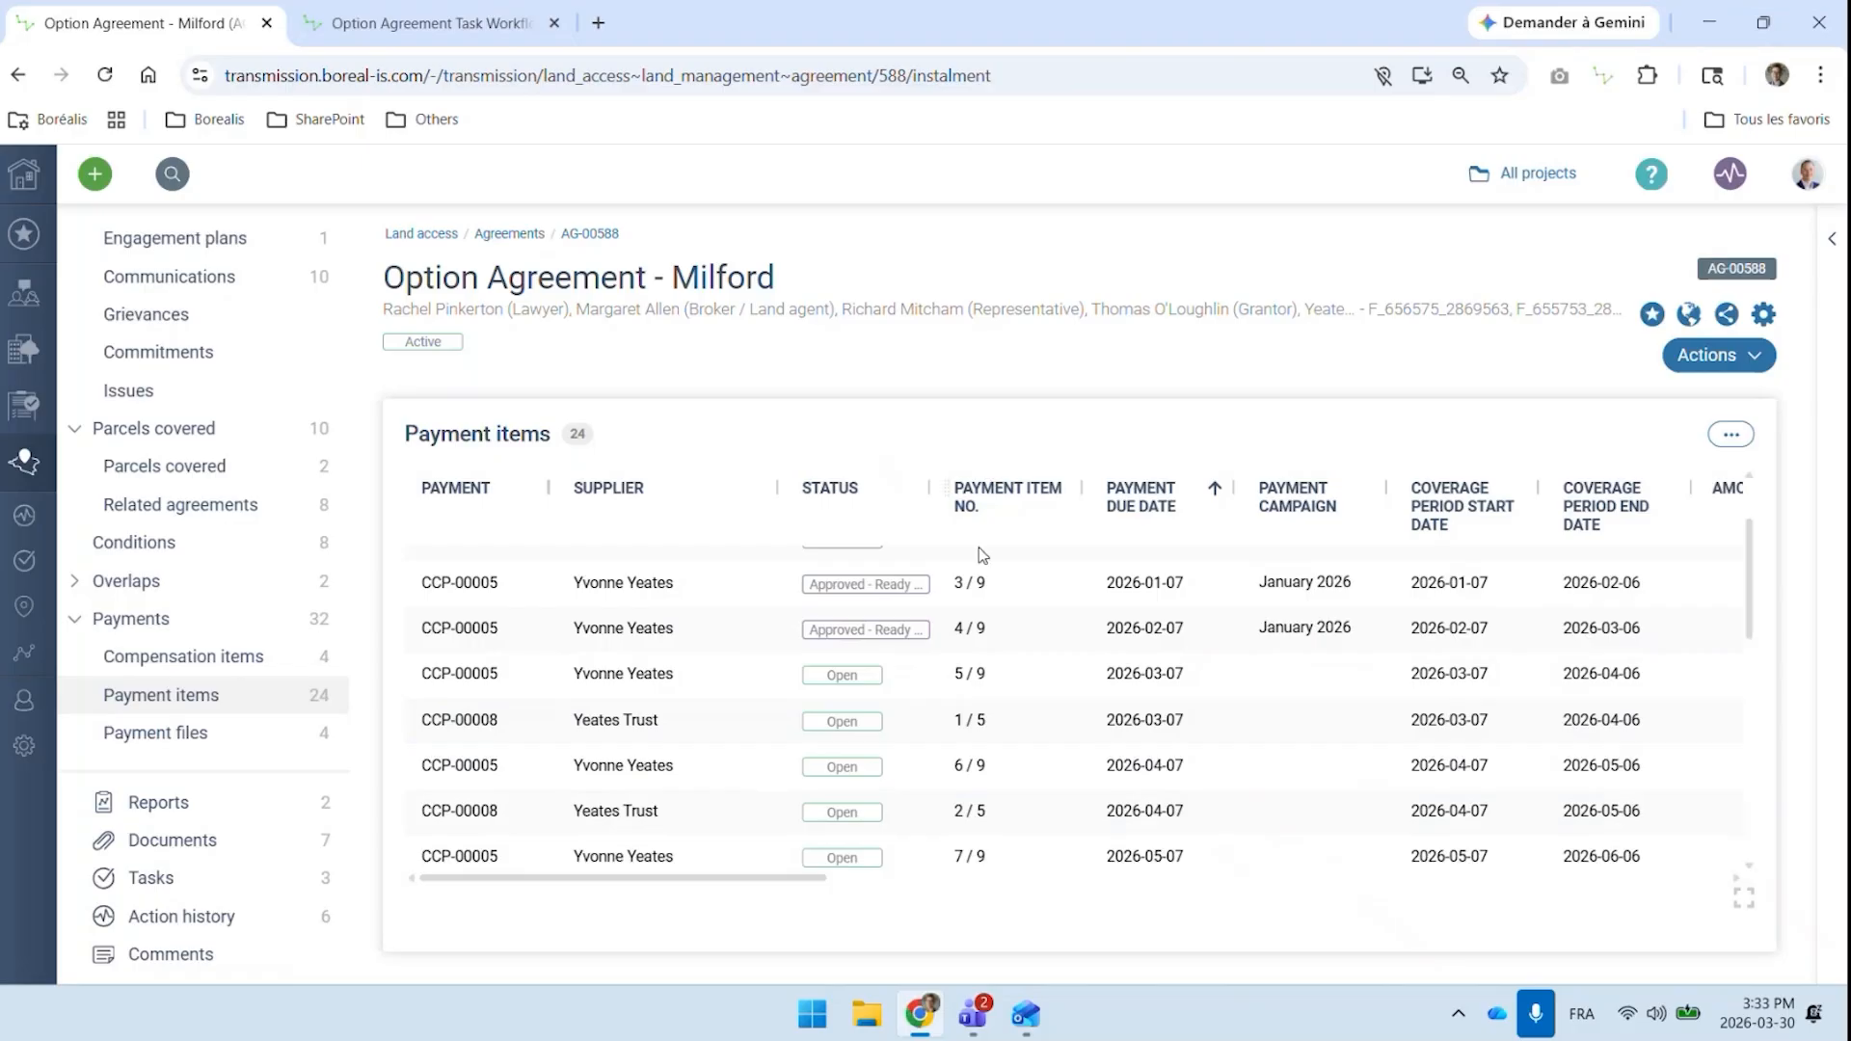
scroll(1157, 800, "down", 2)
scroll(1207, 782, "down", 4)
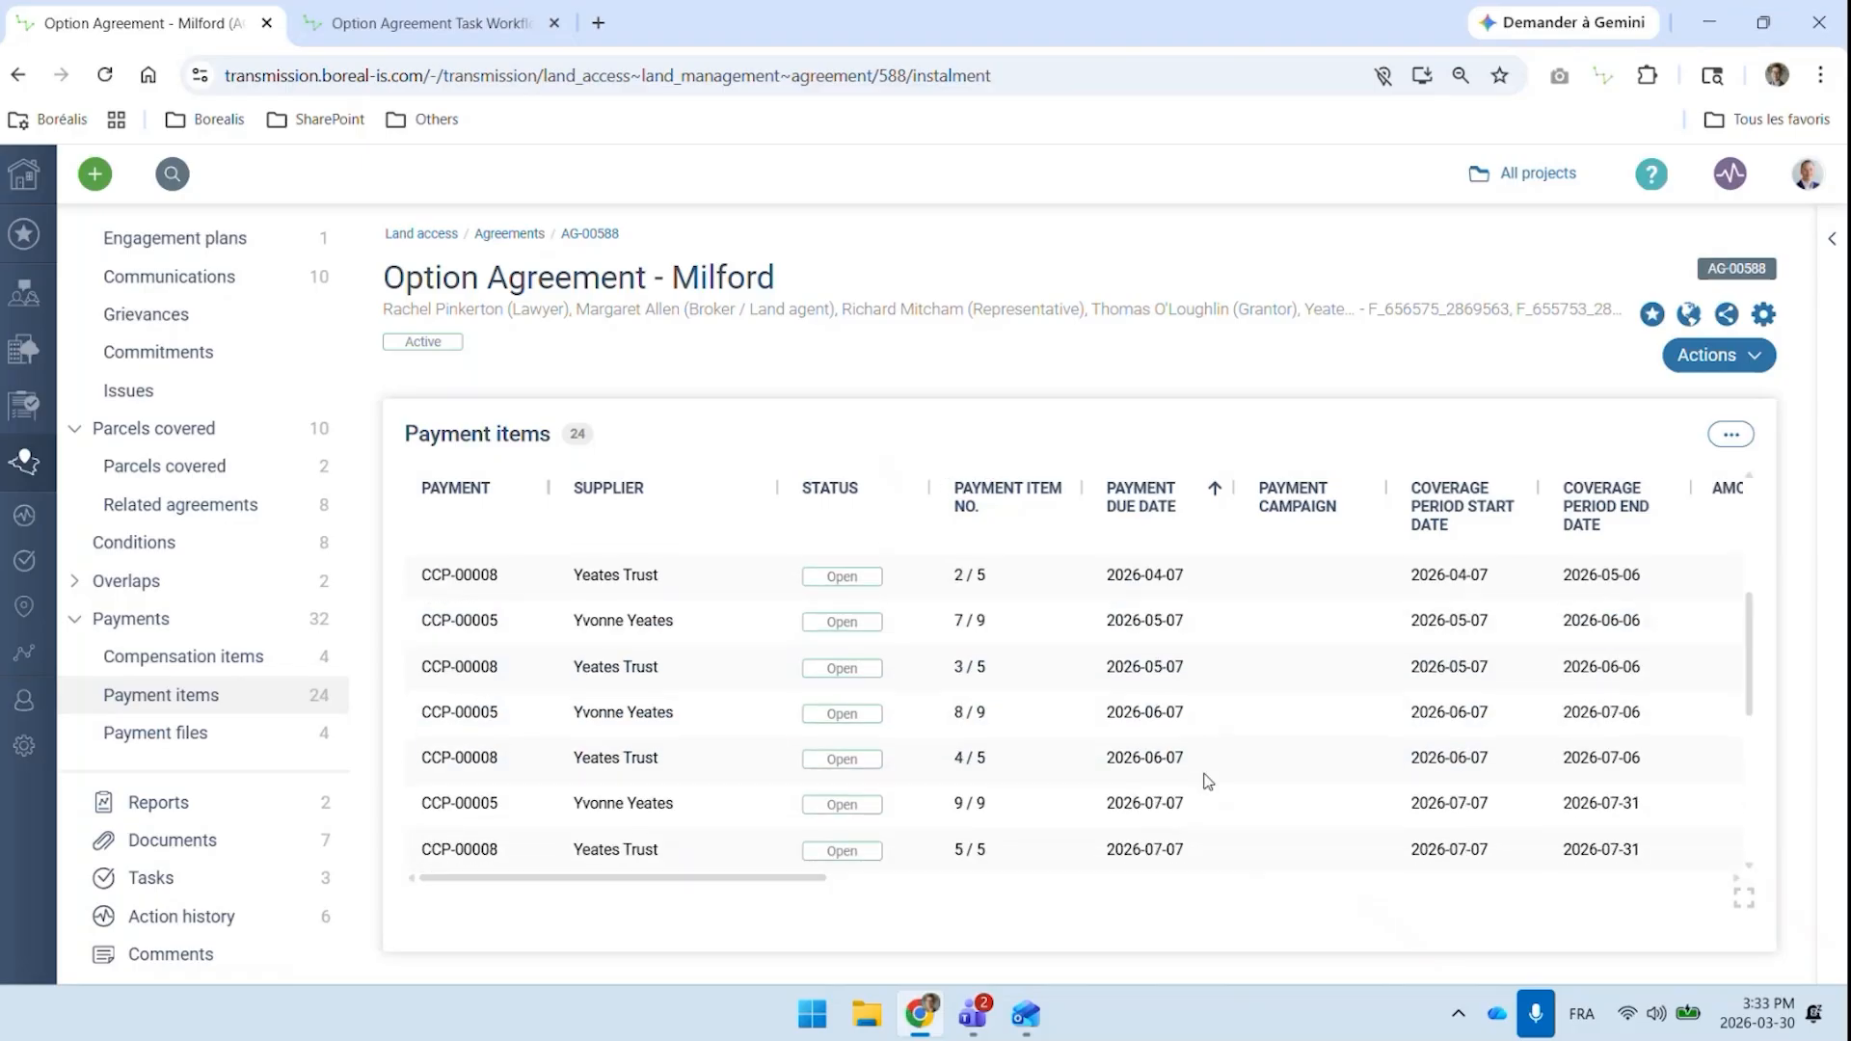
scroll(1206, 782, "down", 2)
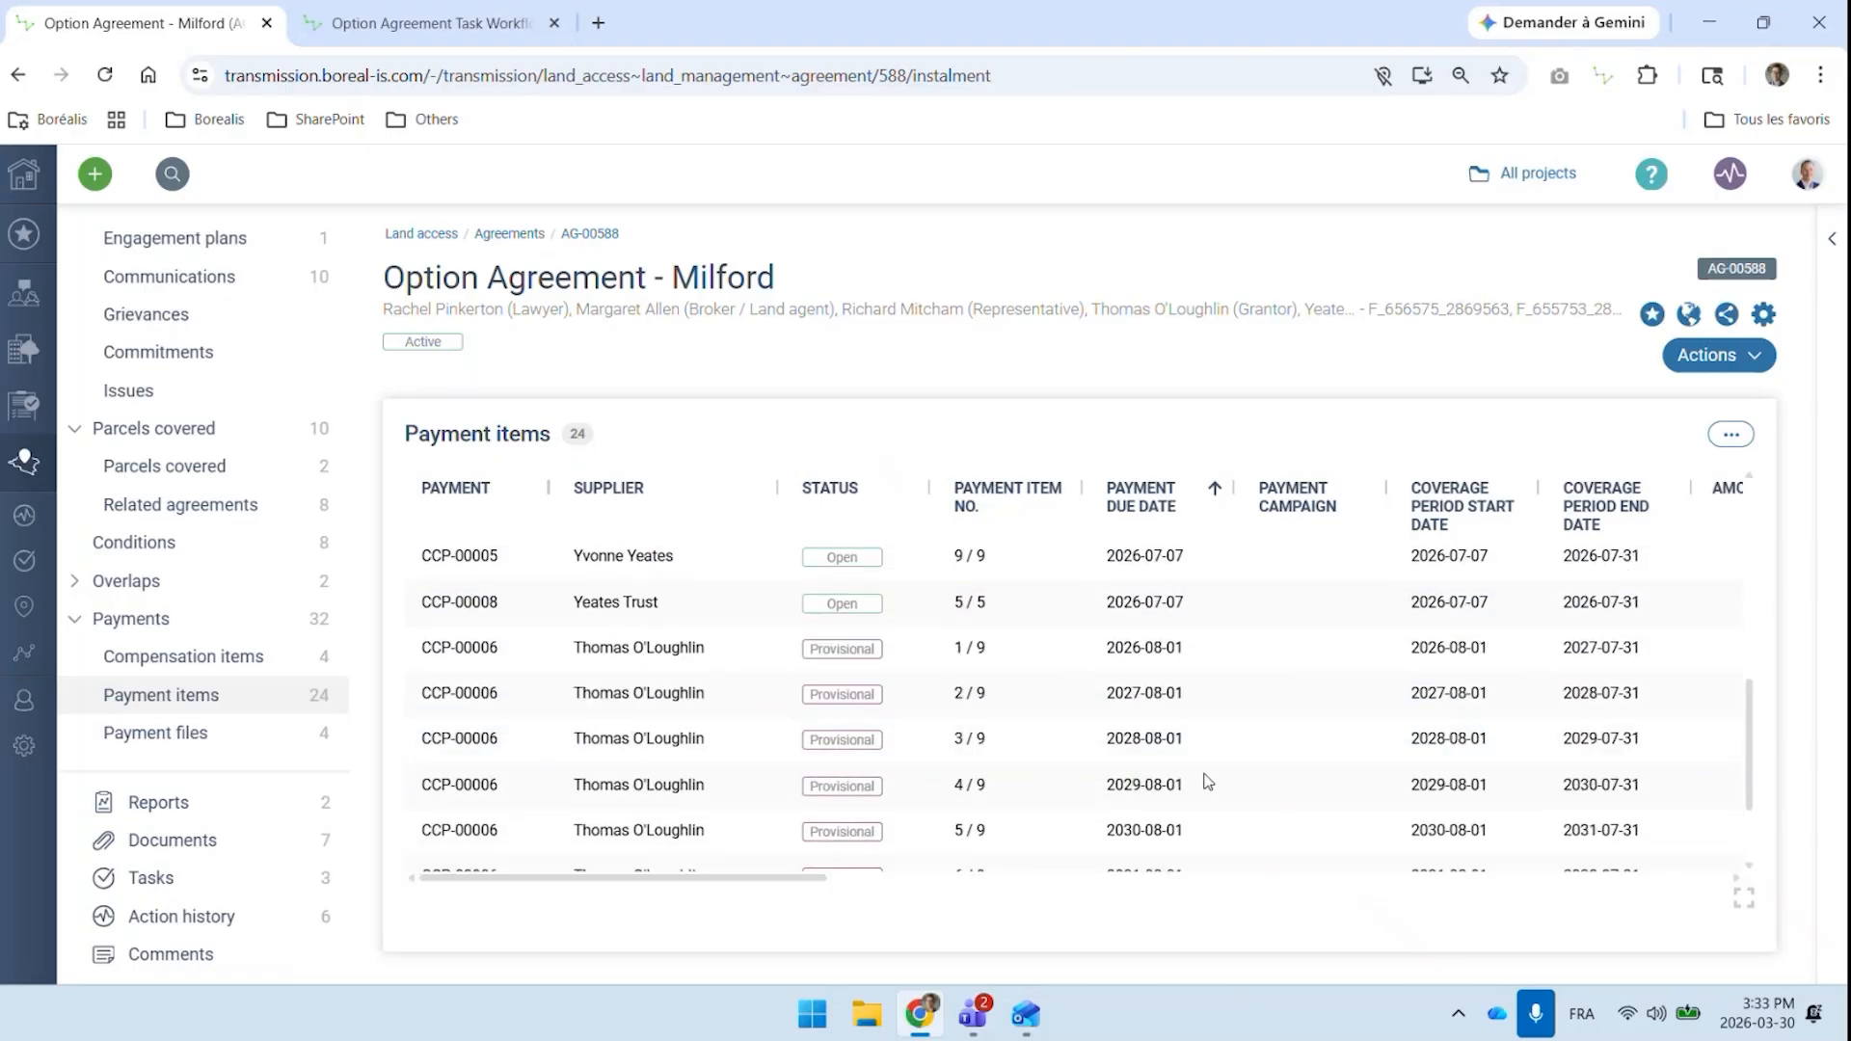
scroll(1210, 683, "down", 2)
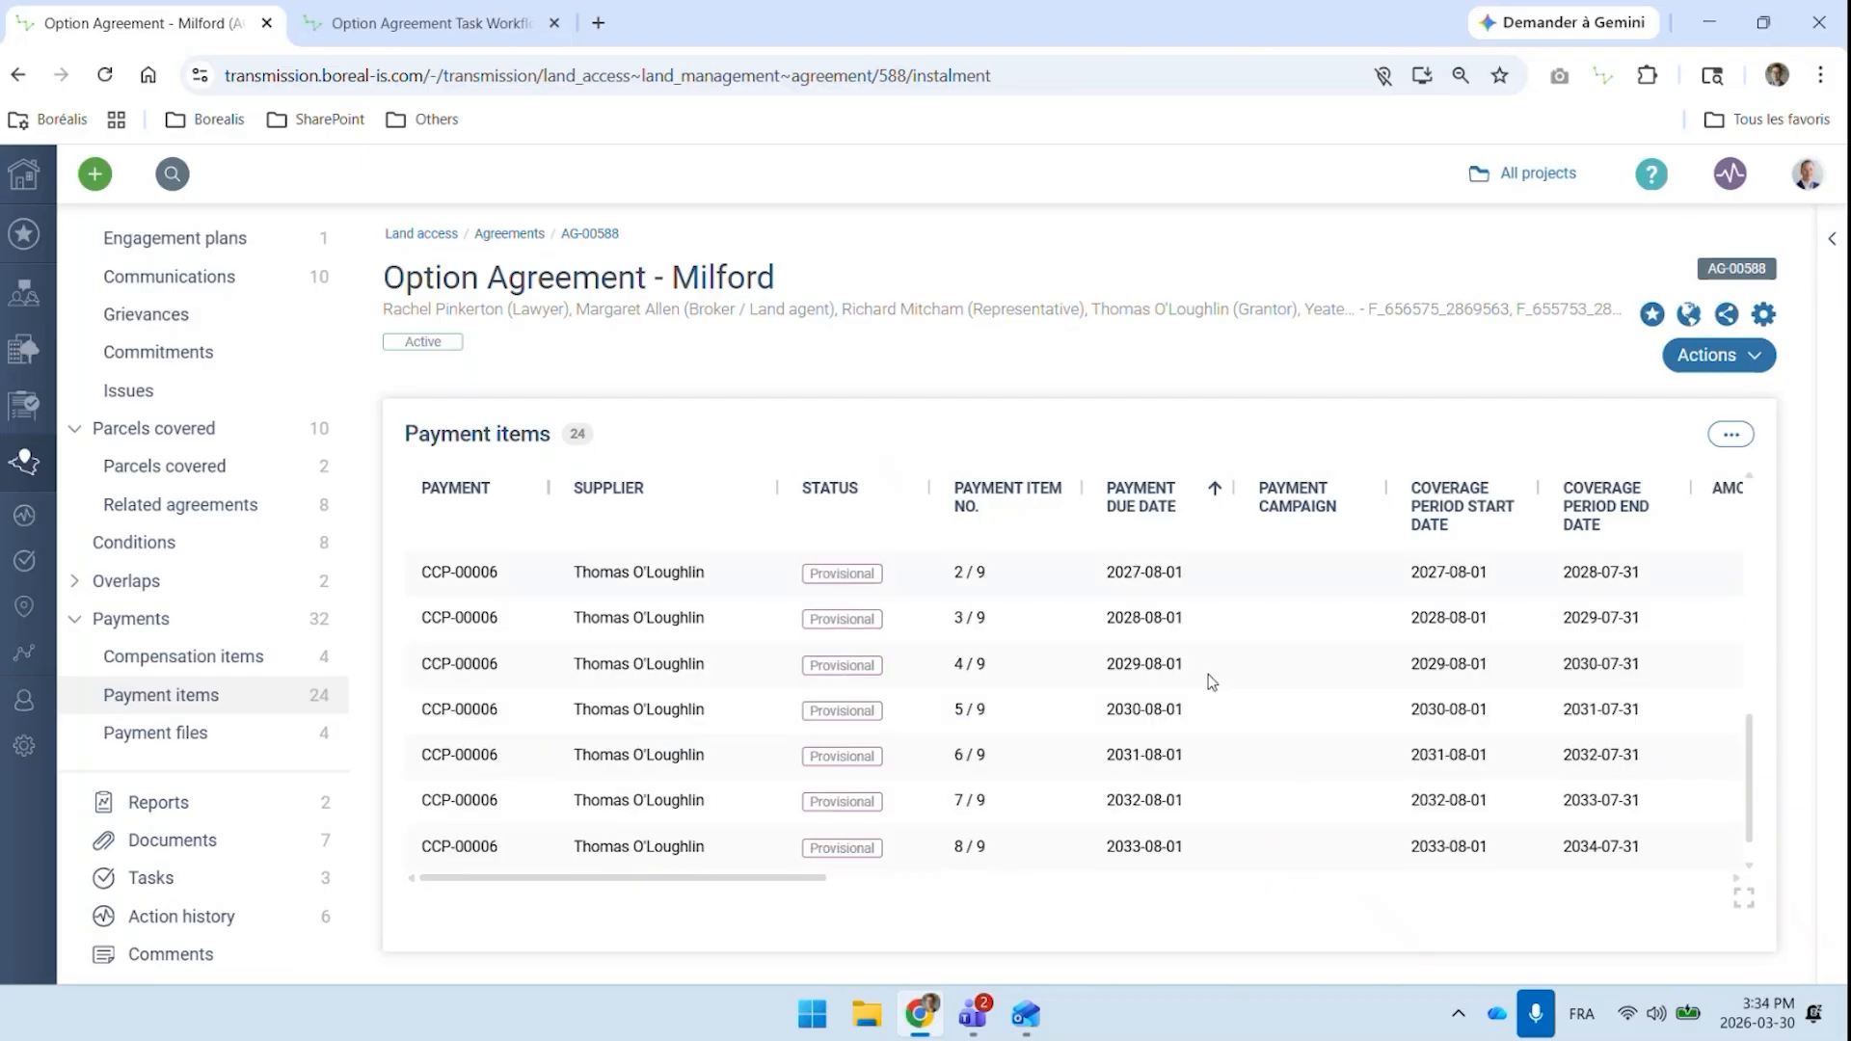
Check the last of the Milford agreement's payment items and open the list of payment campaigns
scroll(1209, 683, "down", 1)
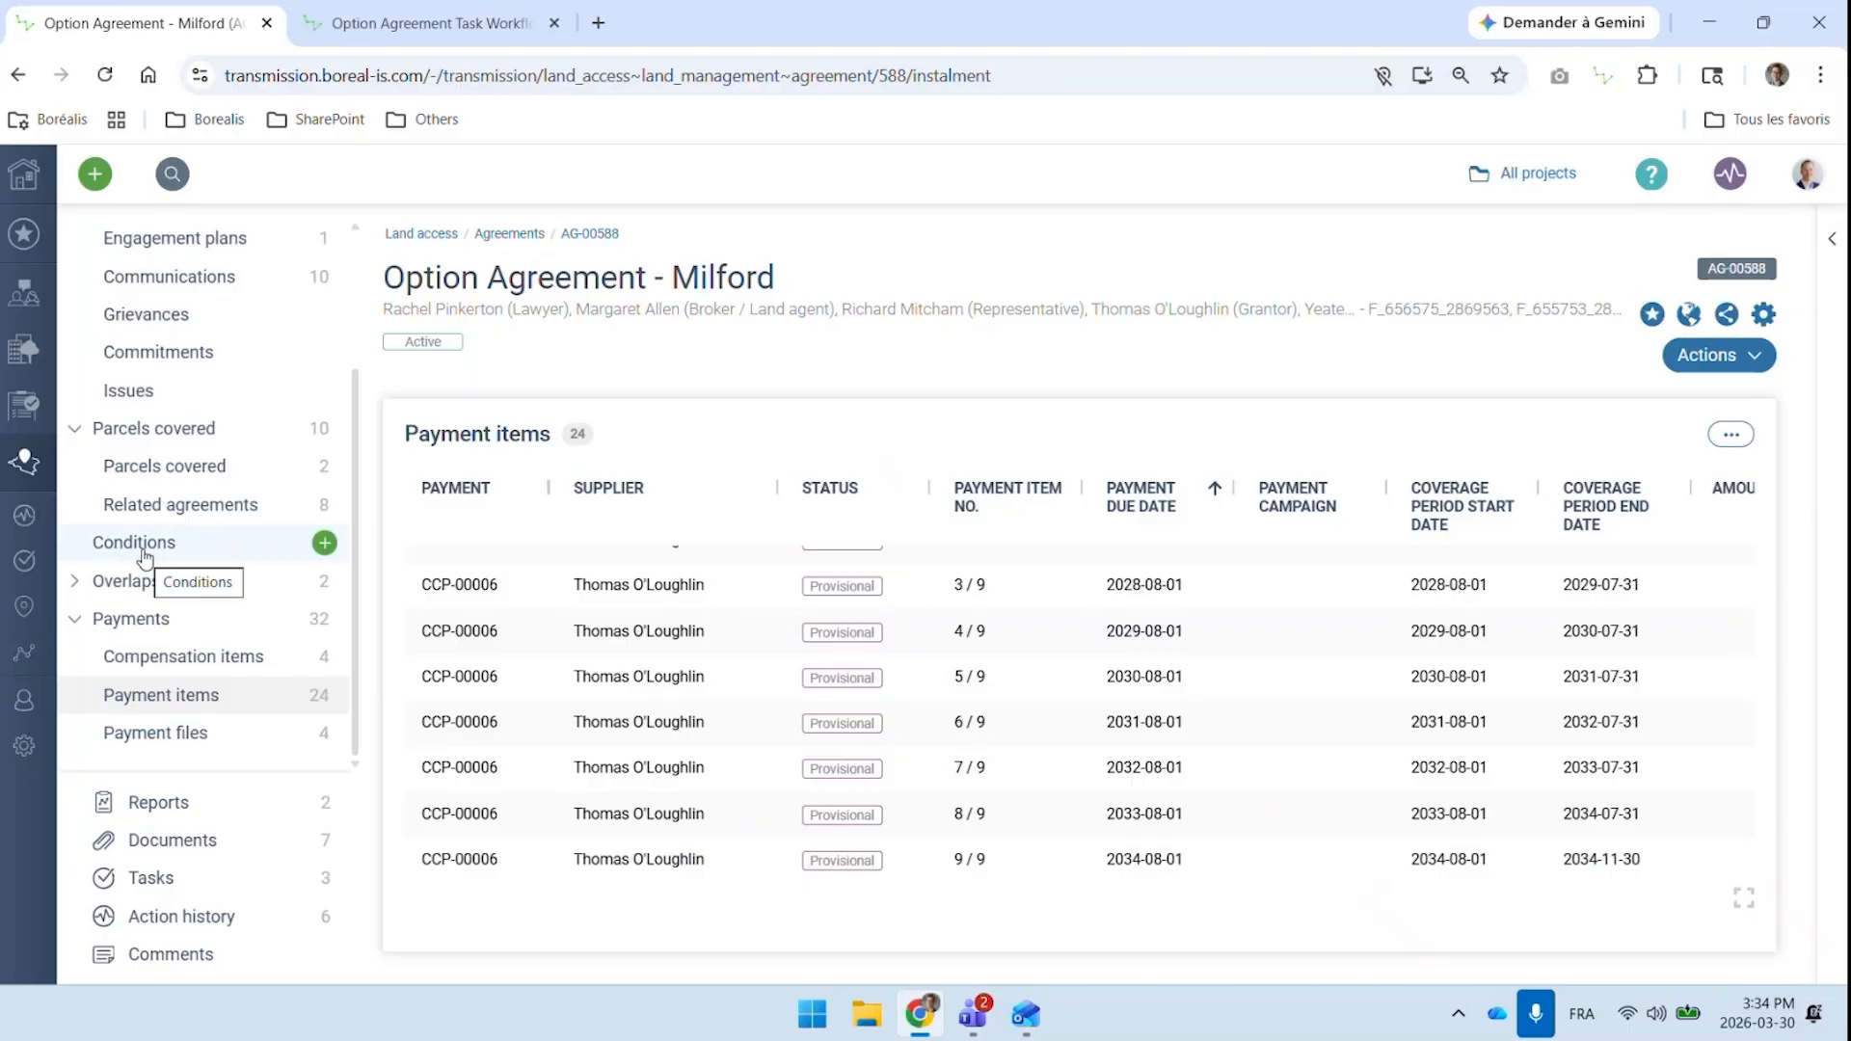
left_click(30, 469)
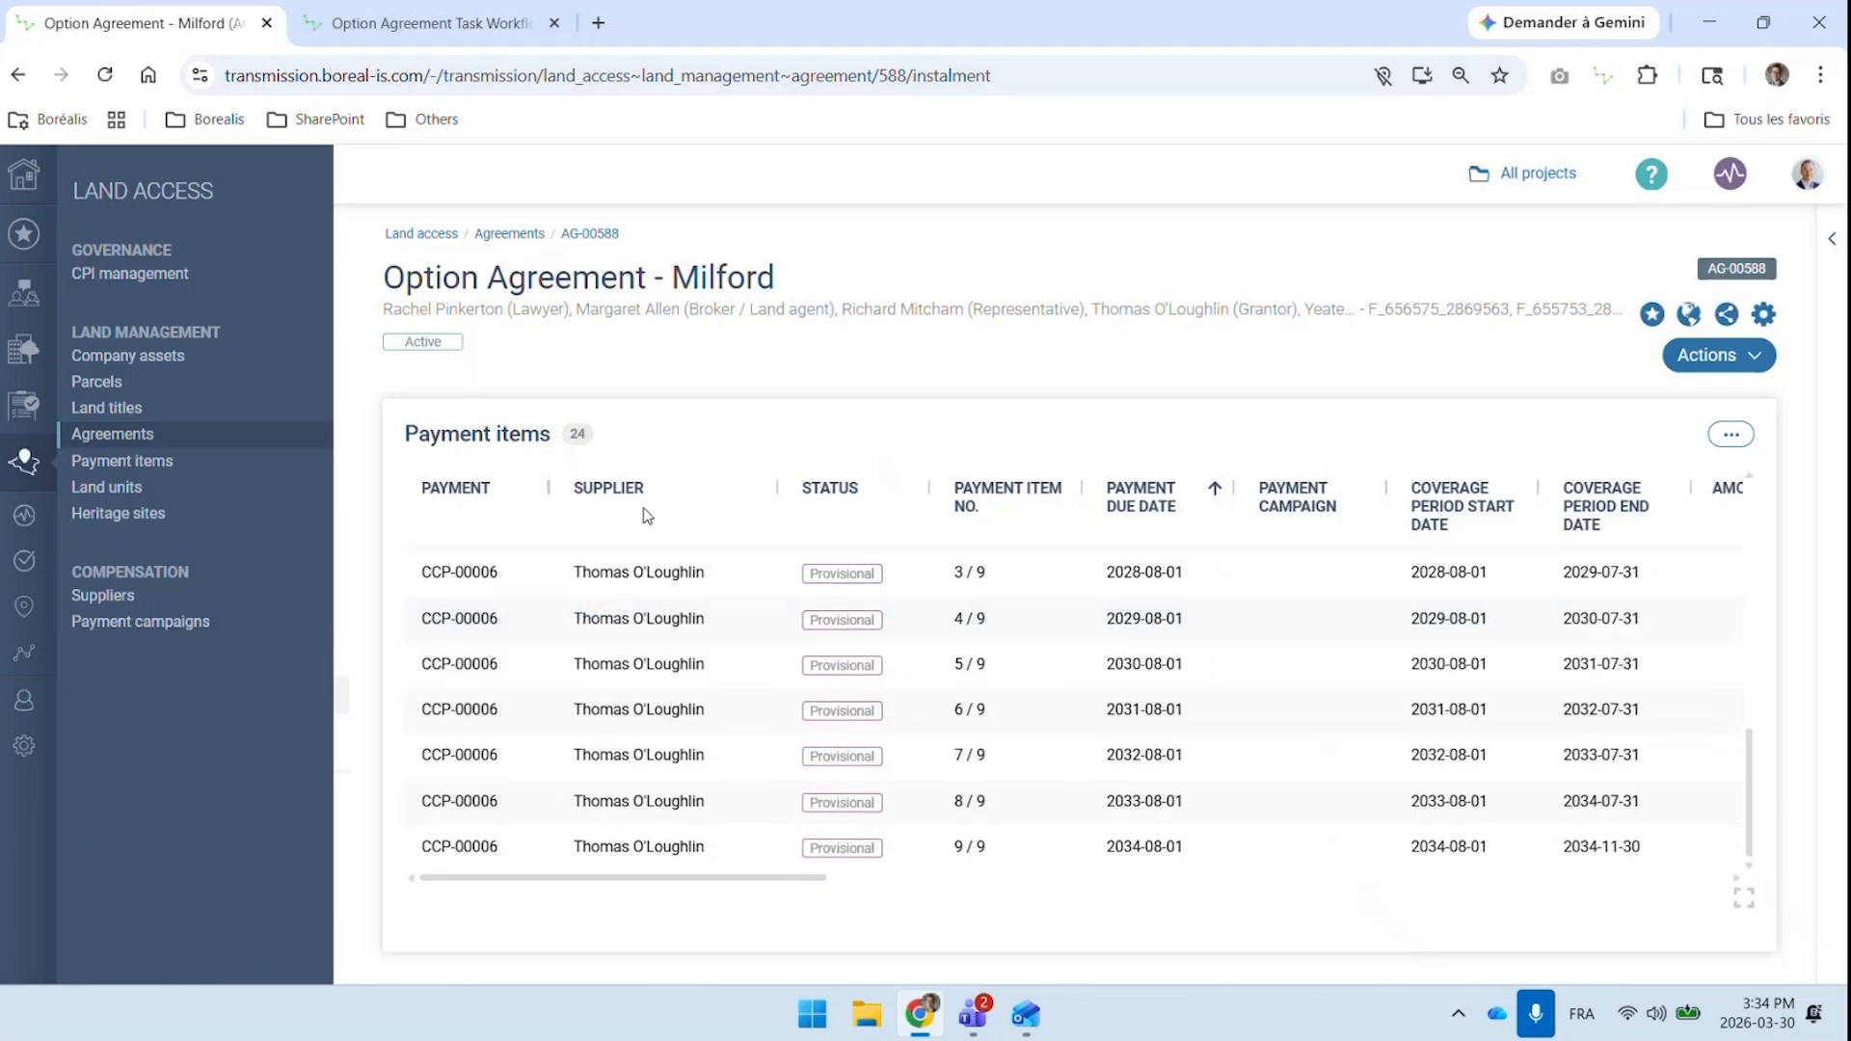
left_click(189, 625)
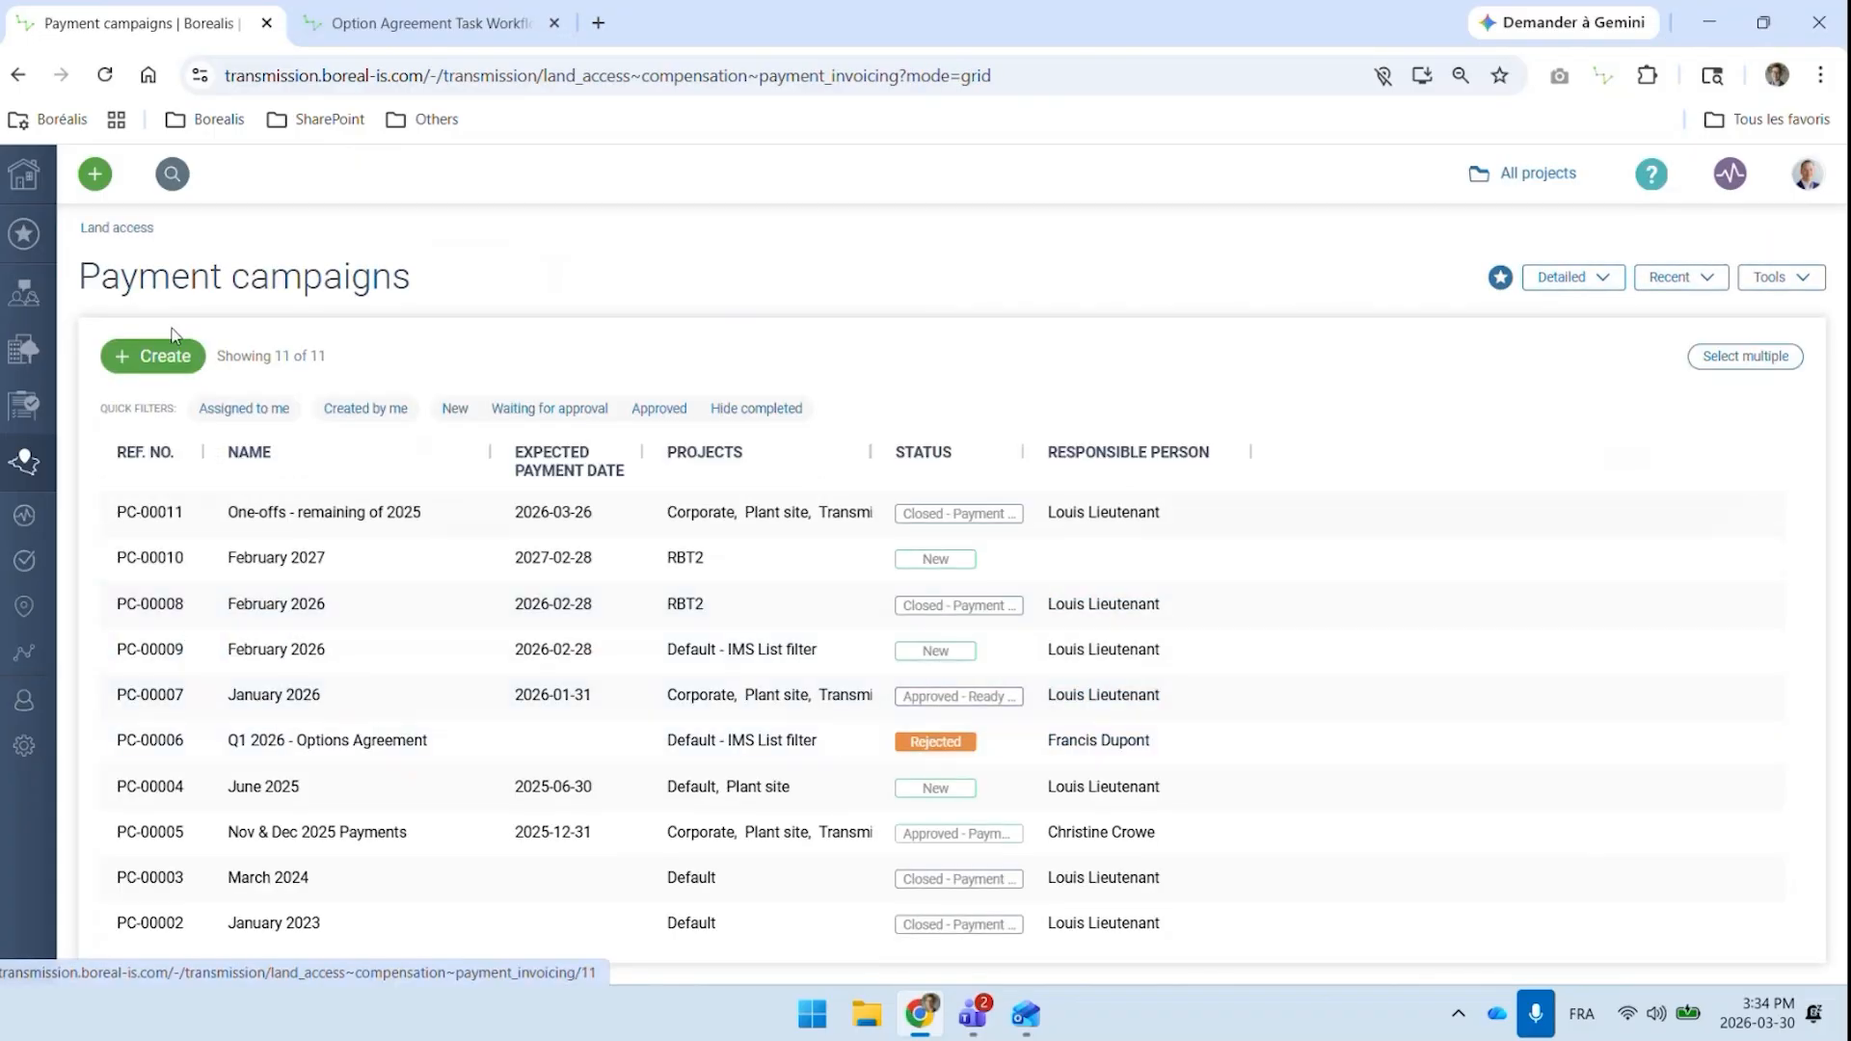
Start a new payment campaign with an expected payment date of 2026-03-31 and discard it unsaved
left_click(154, 355)
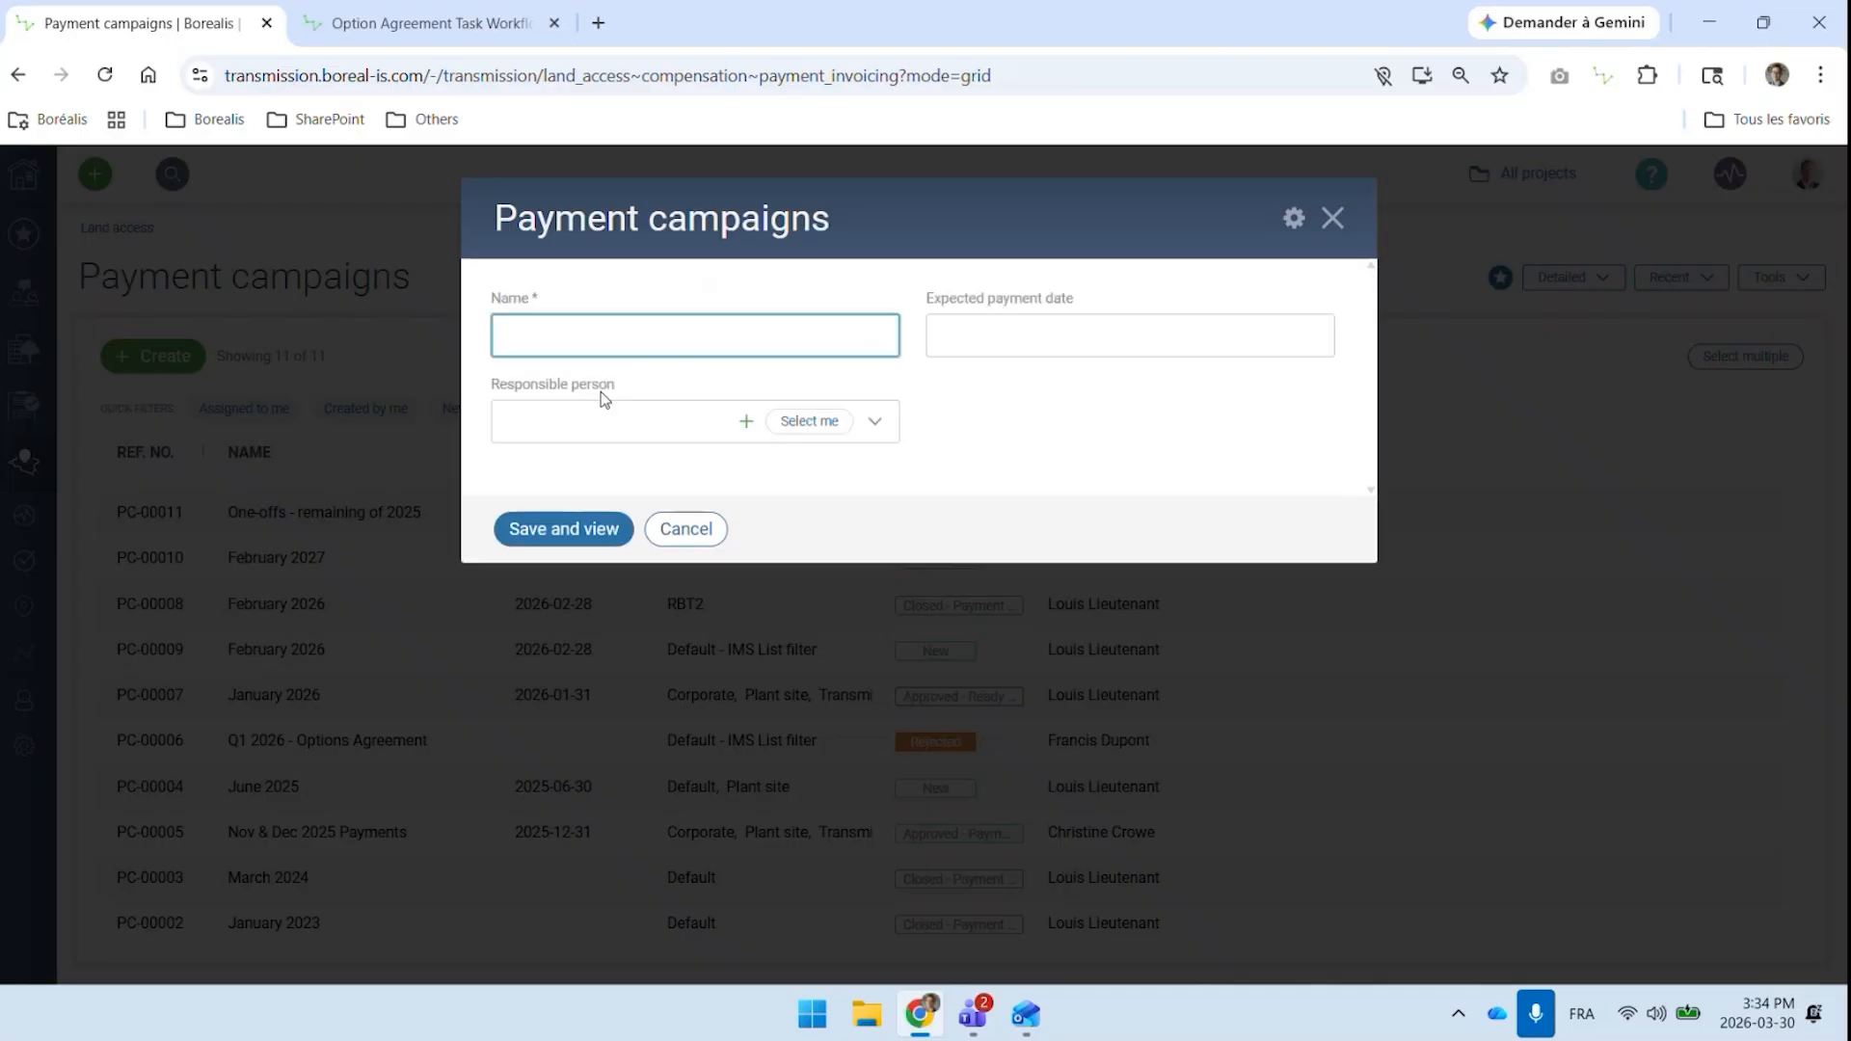
left_click(966, 343)
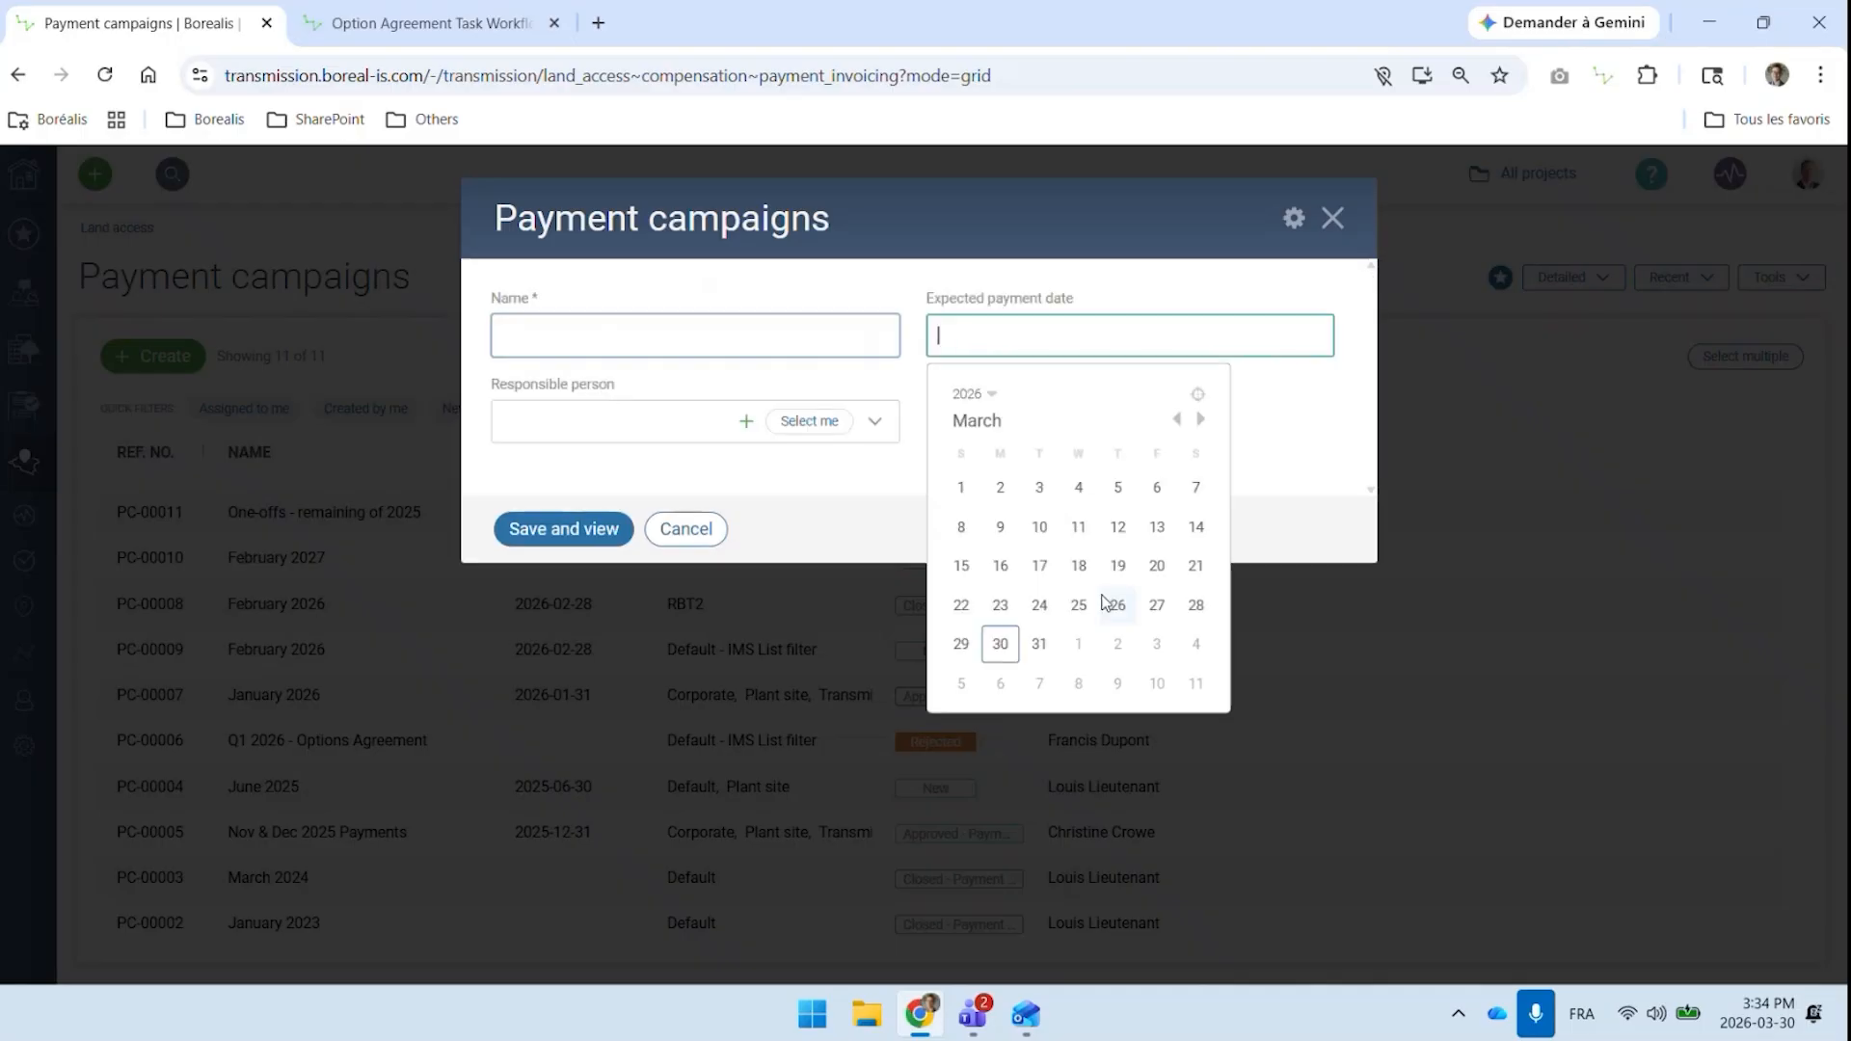
left_click(1045, 640)
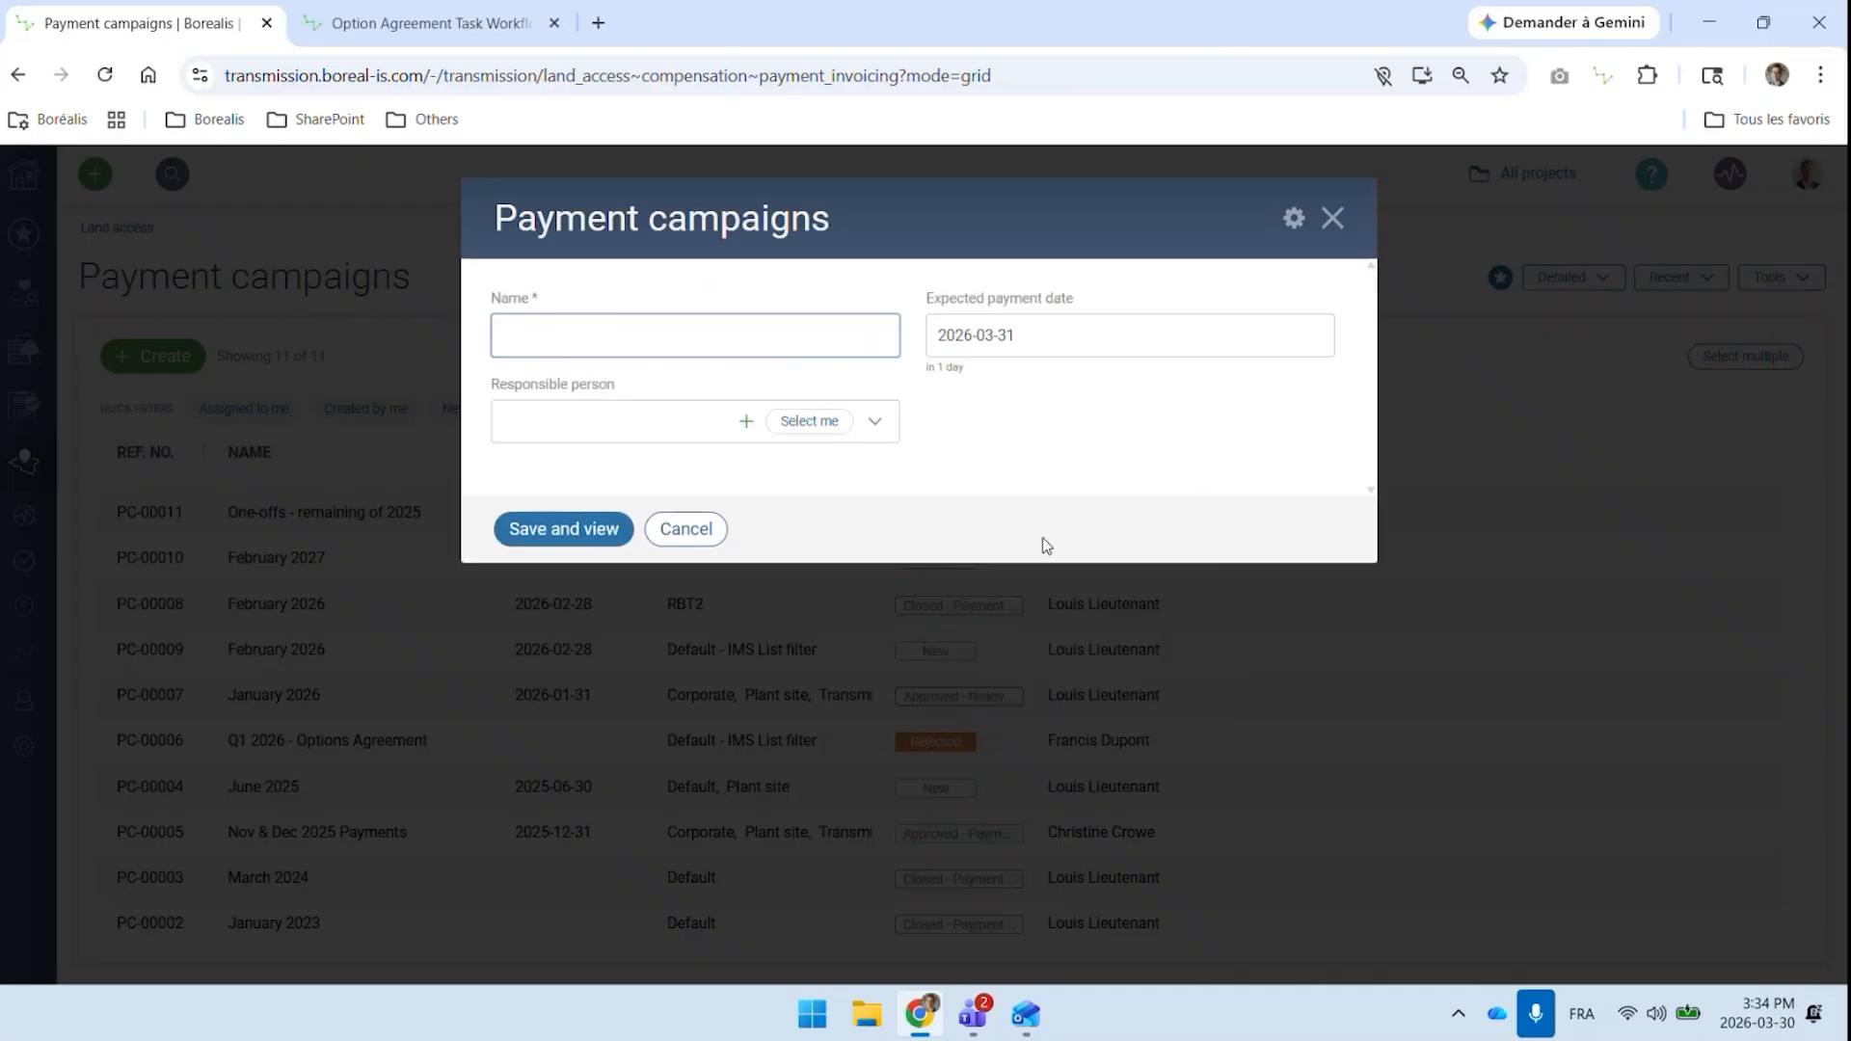
left_click(684, 532)
left_click(607, 378)
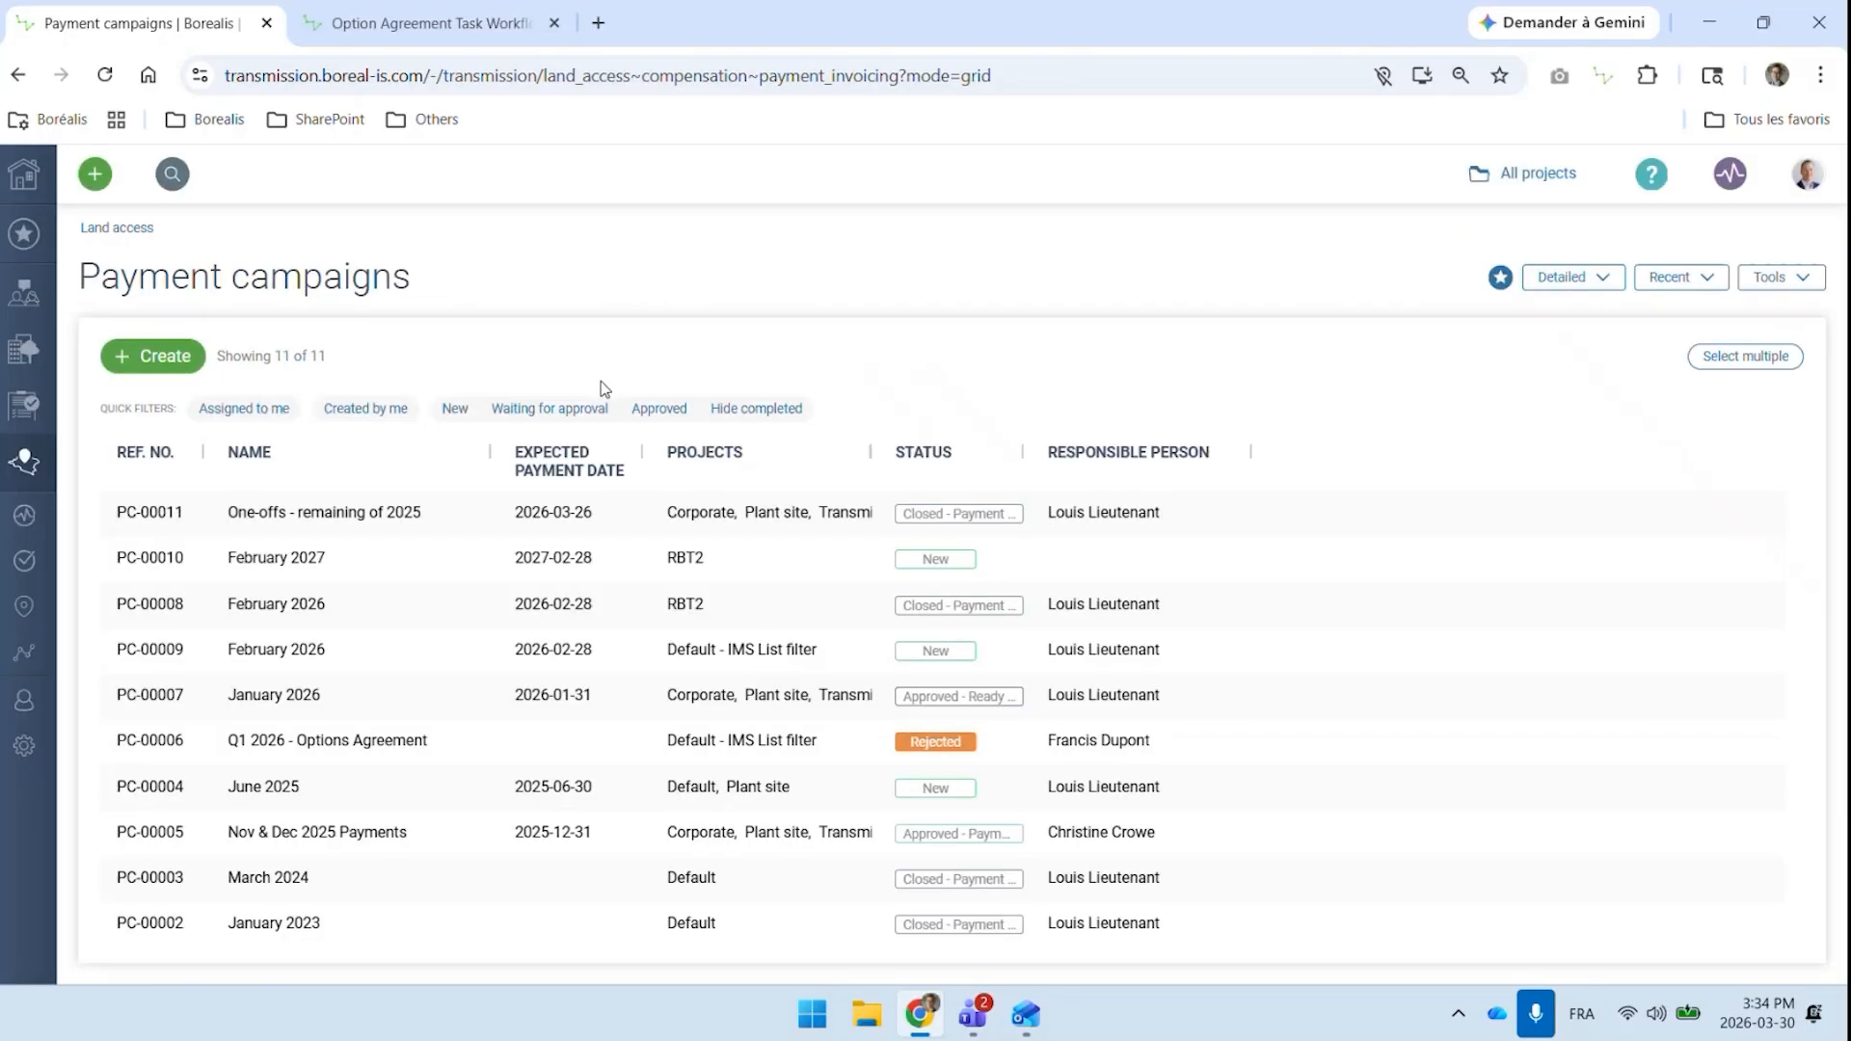
Open the January 2026 payment campaign and review its expected payment date, payment items and approval status
left_click(304, 701)
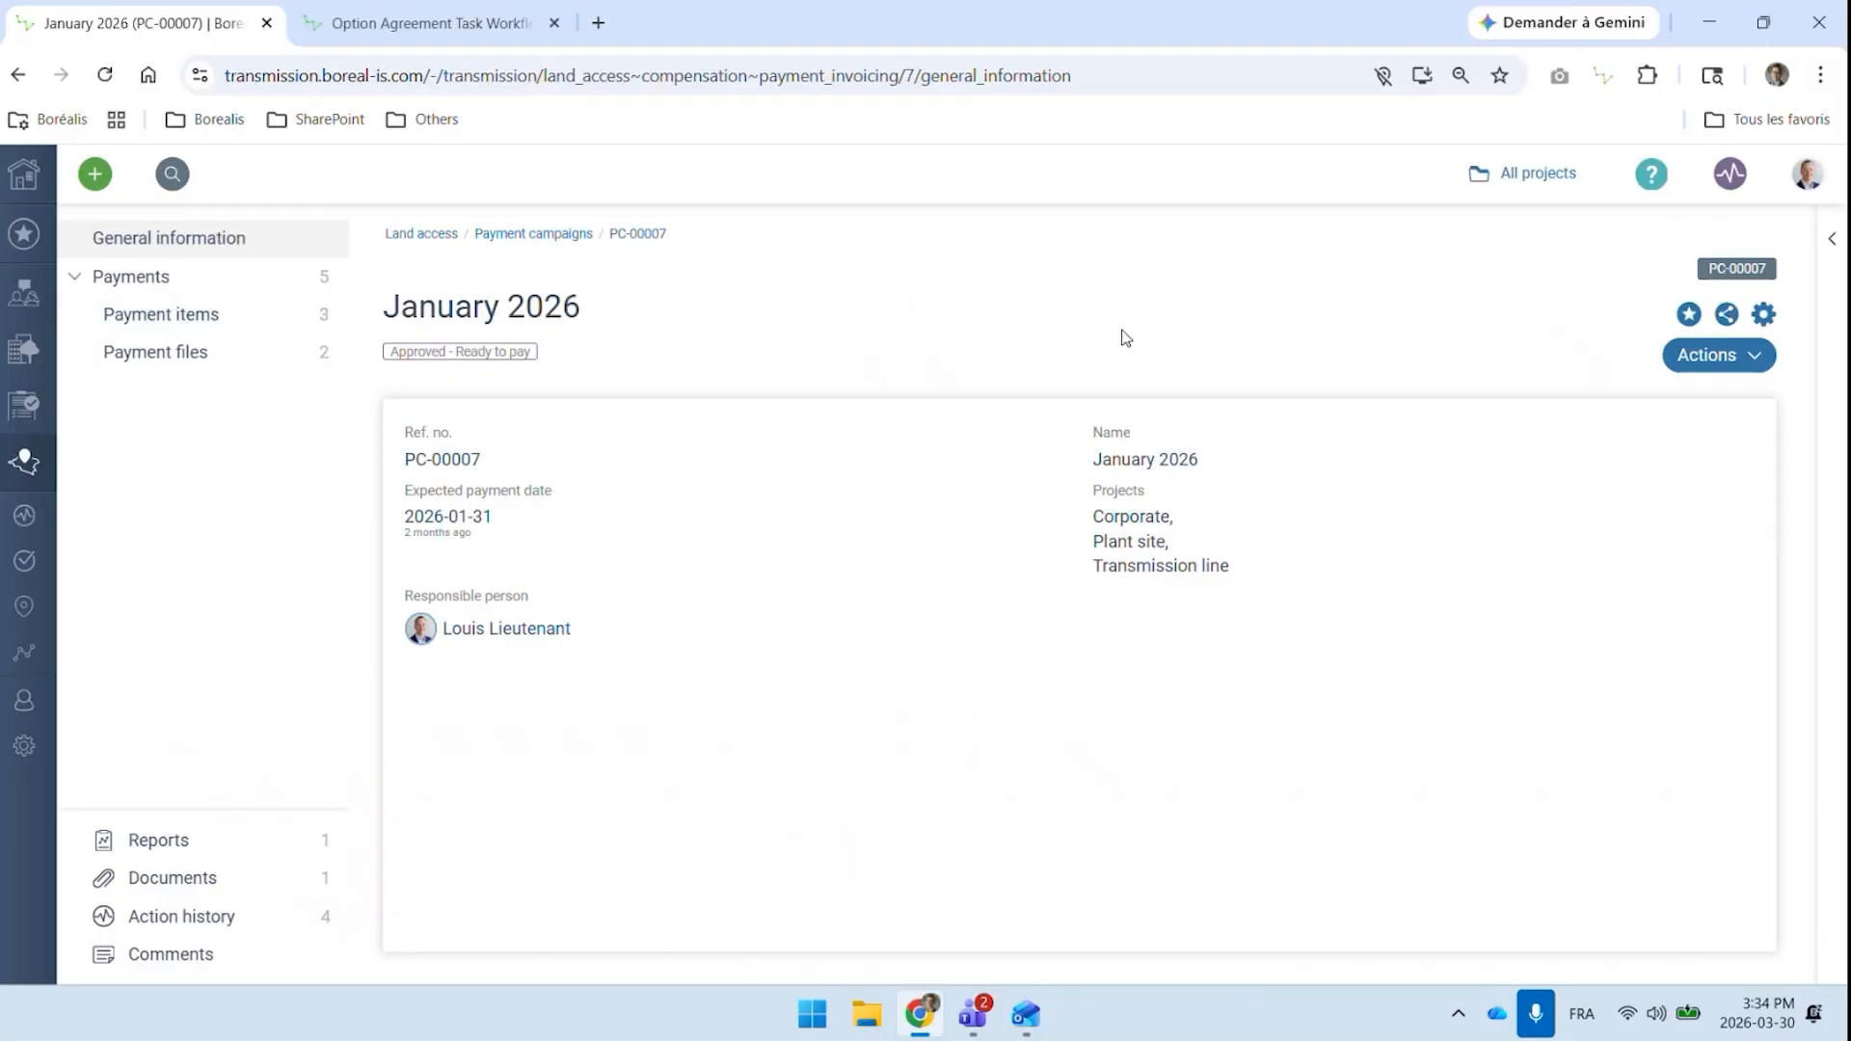
left_click_drag(532, 521, 349, 523)
left_click(540, 527)
left_click(223, 319)
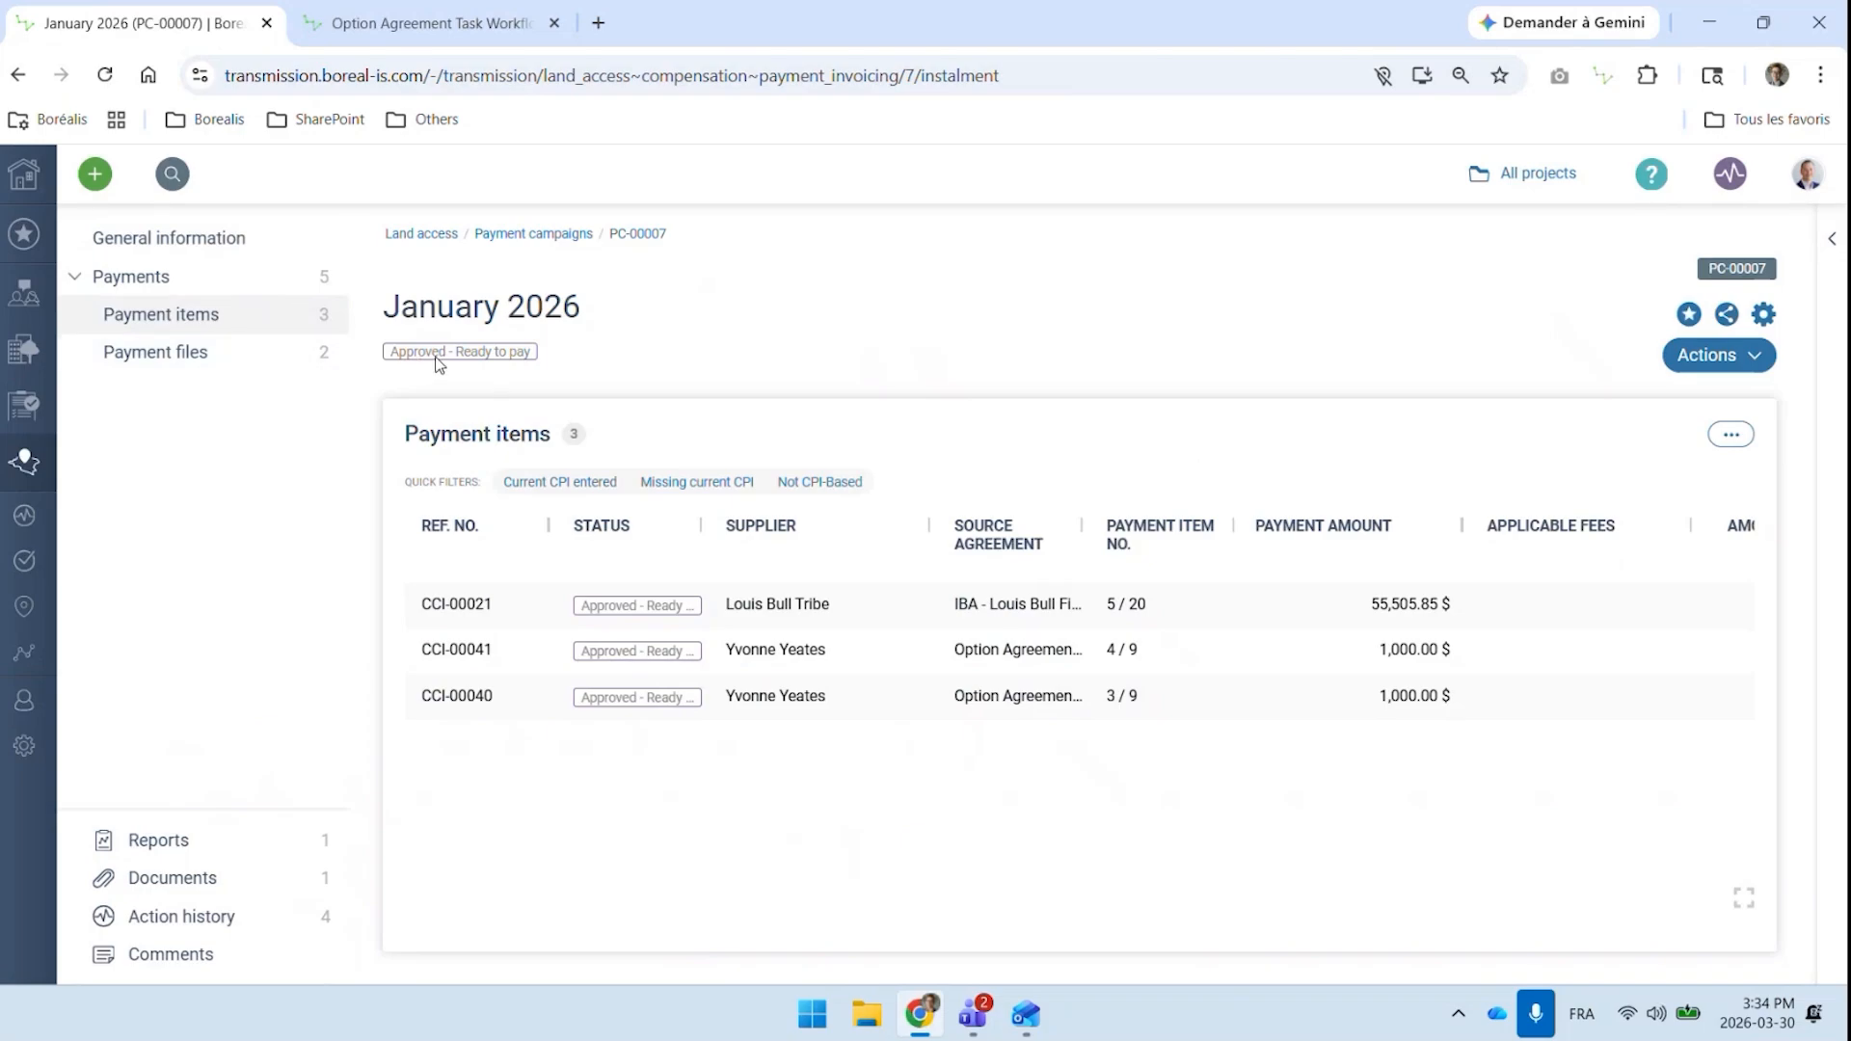
left_click_drag(415, 352, 527, 374)
View the January 2026 campaign's payments due report and check its export options
left_click(154, 840)
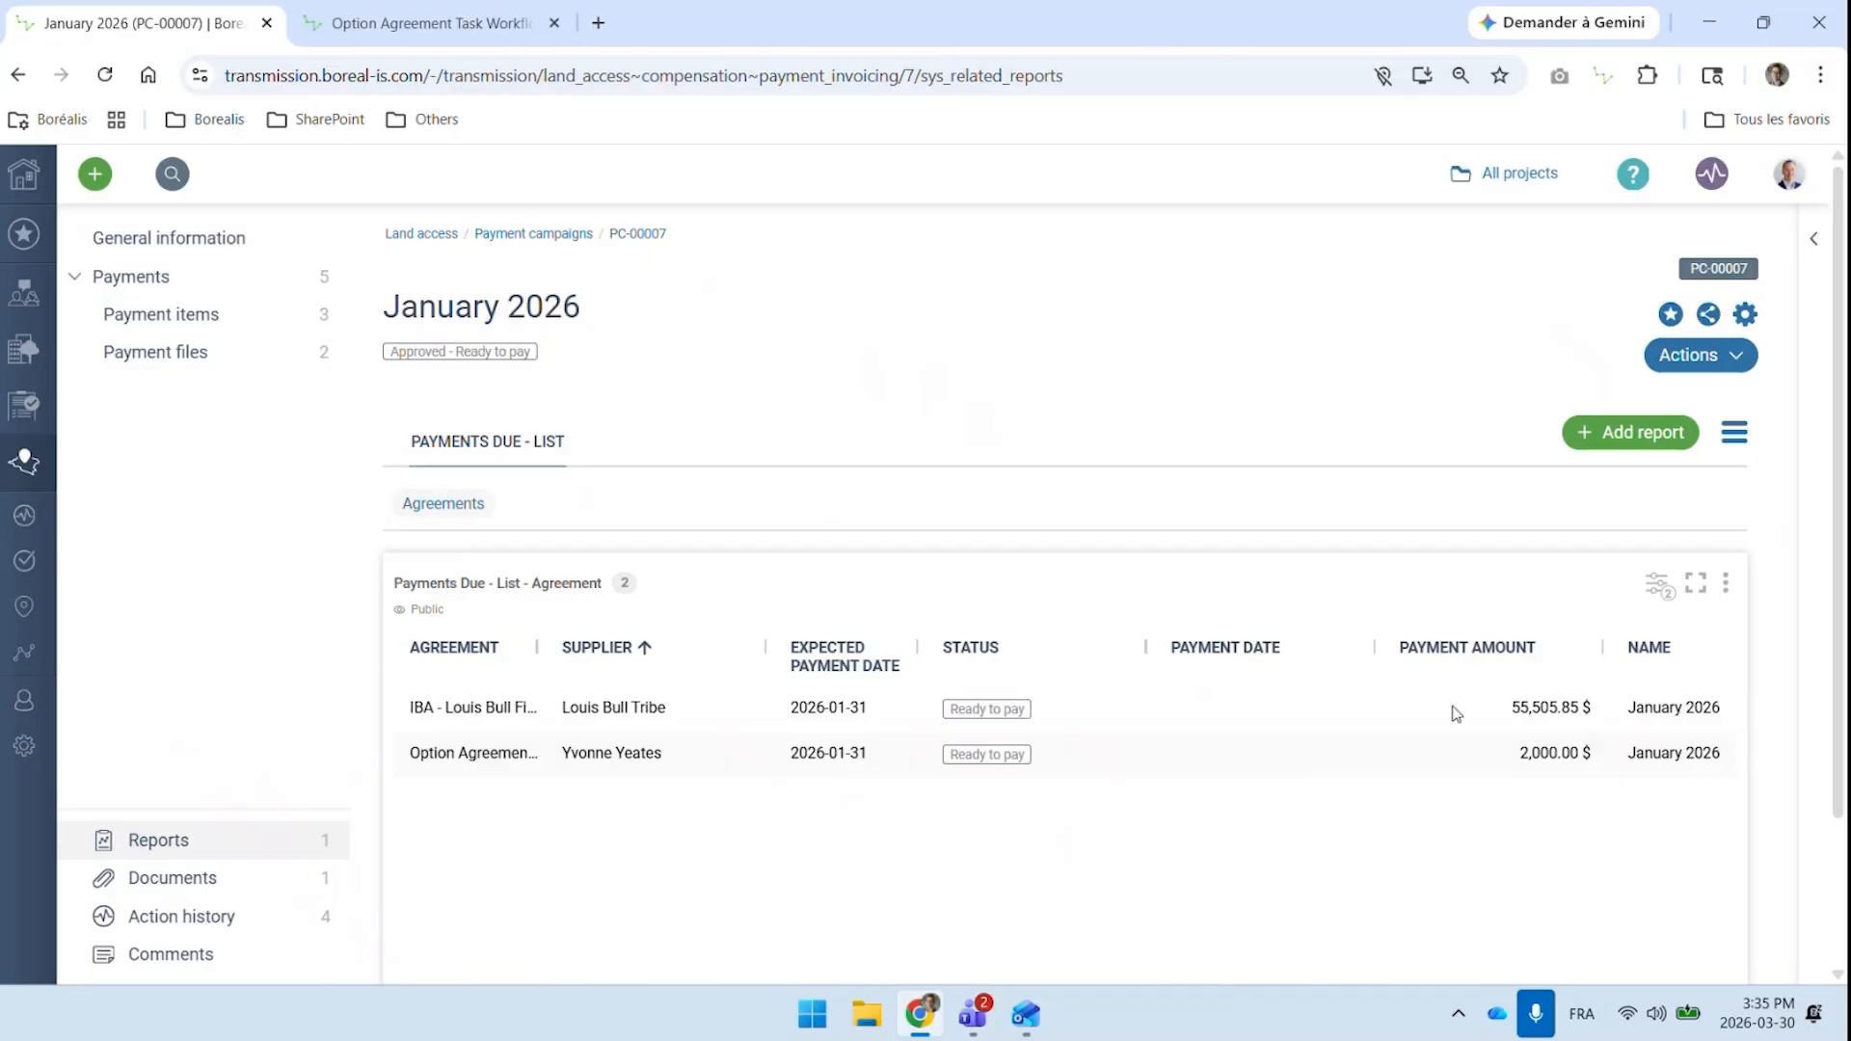
left_click(1726, 590)
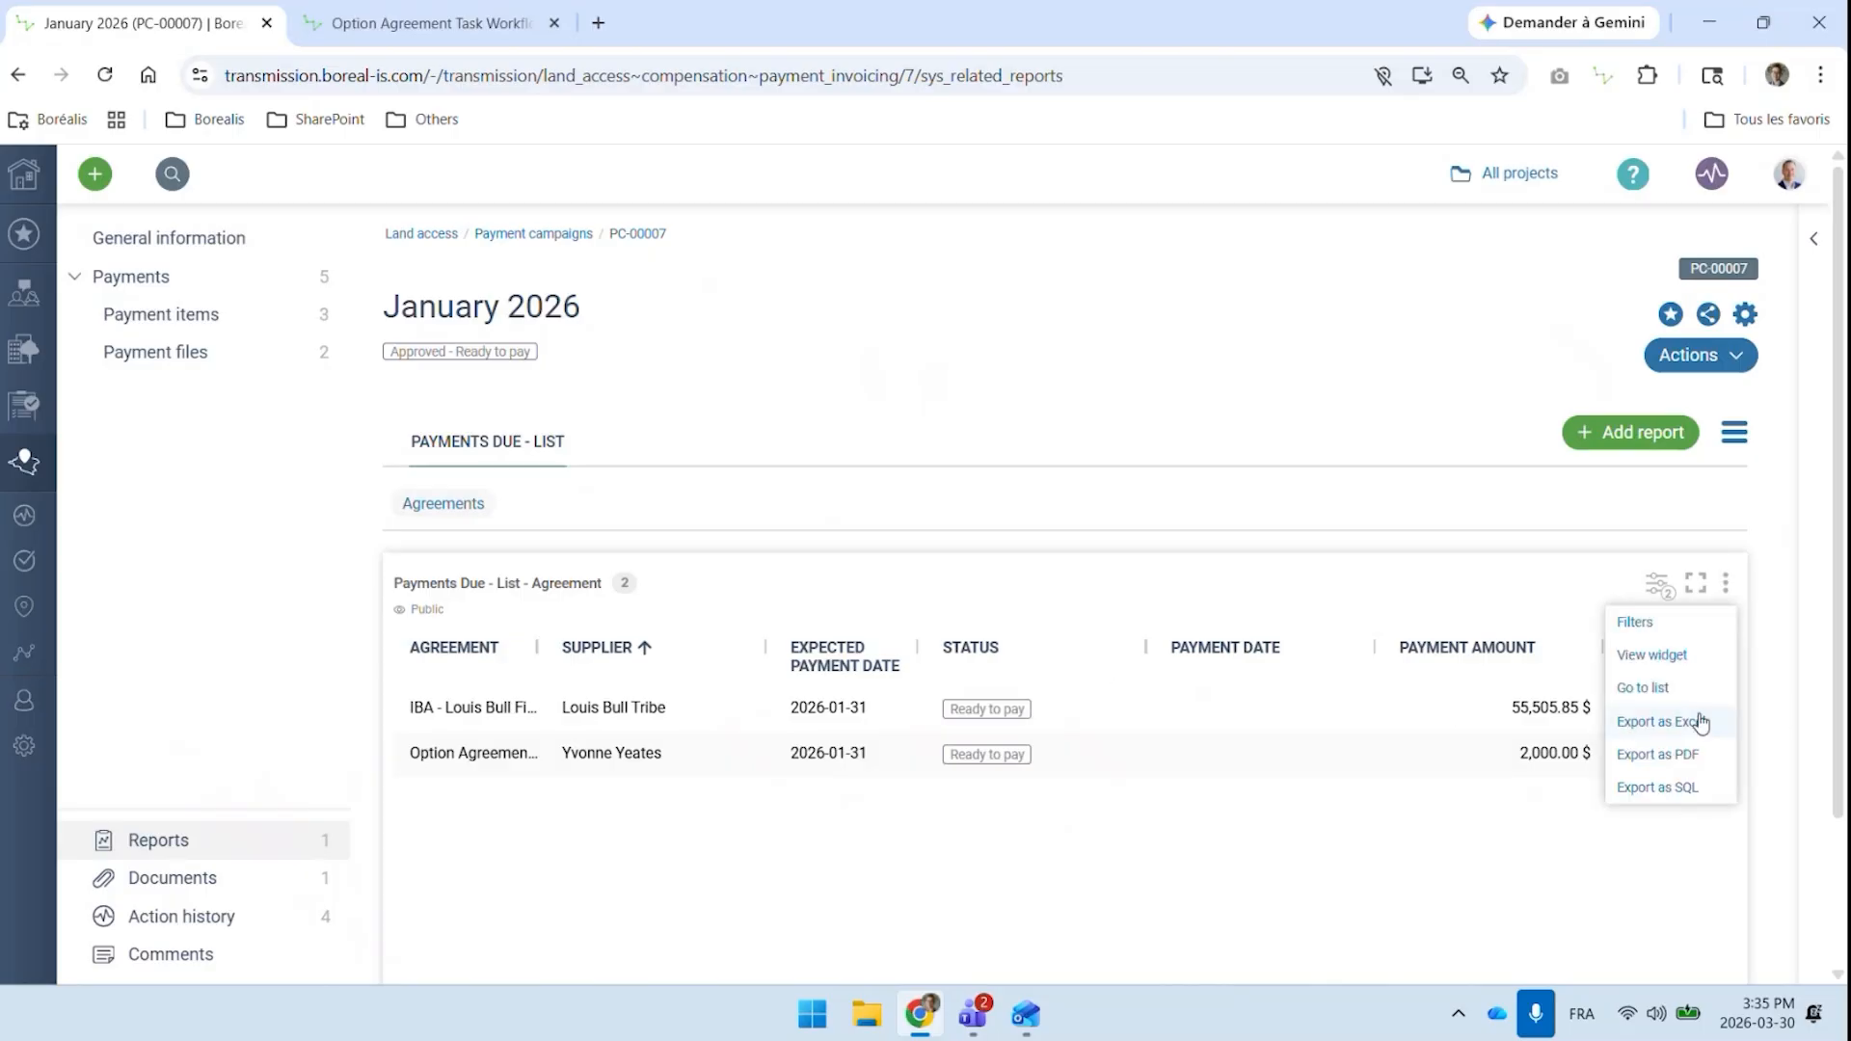
left_click(1485, 544)
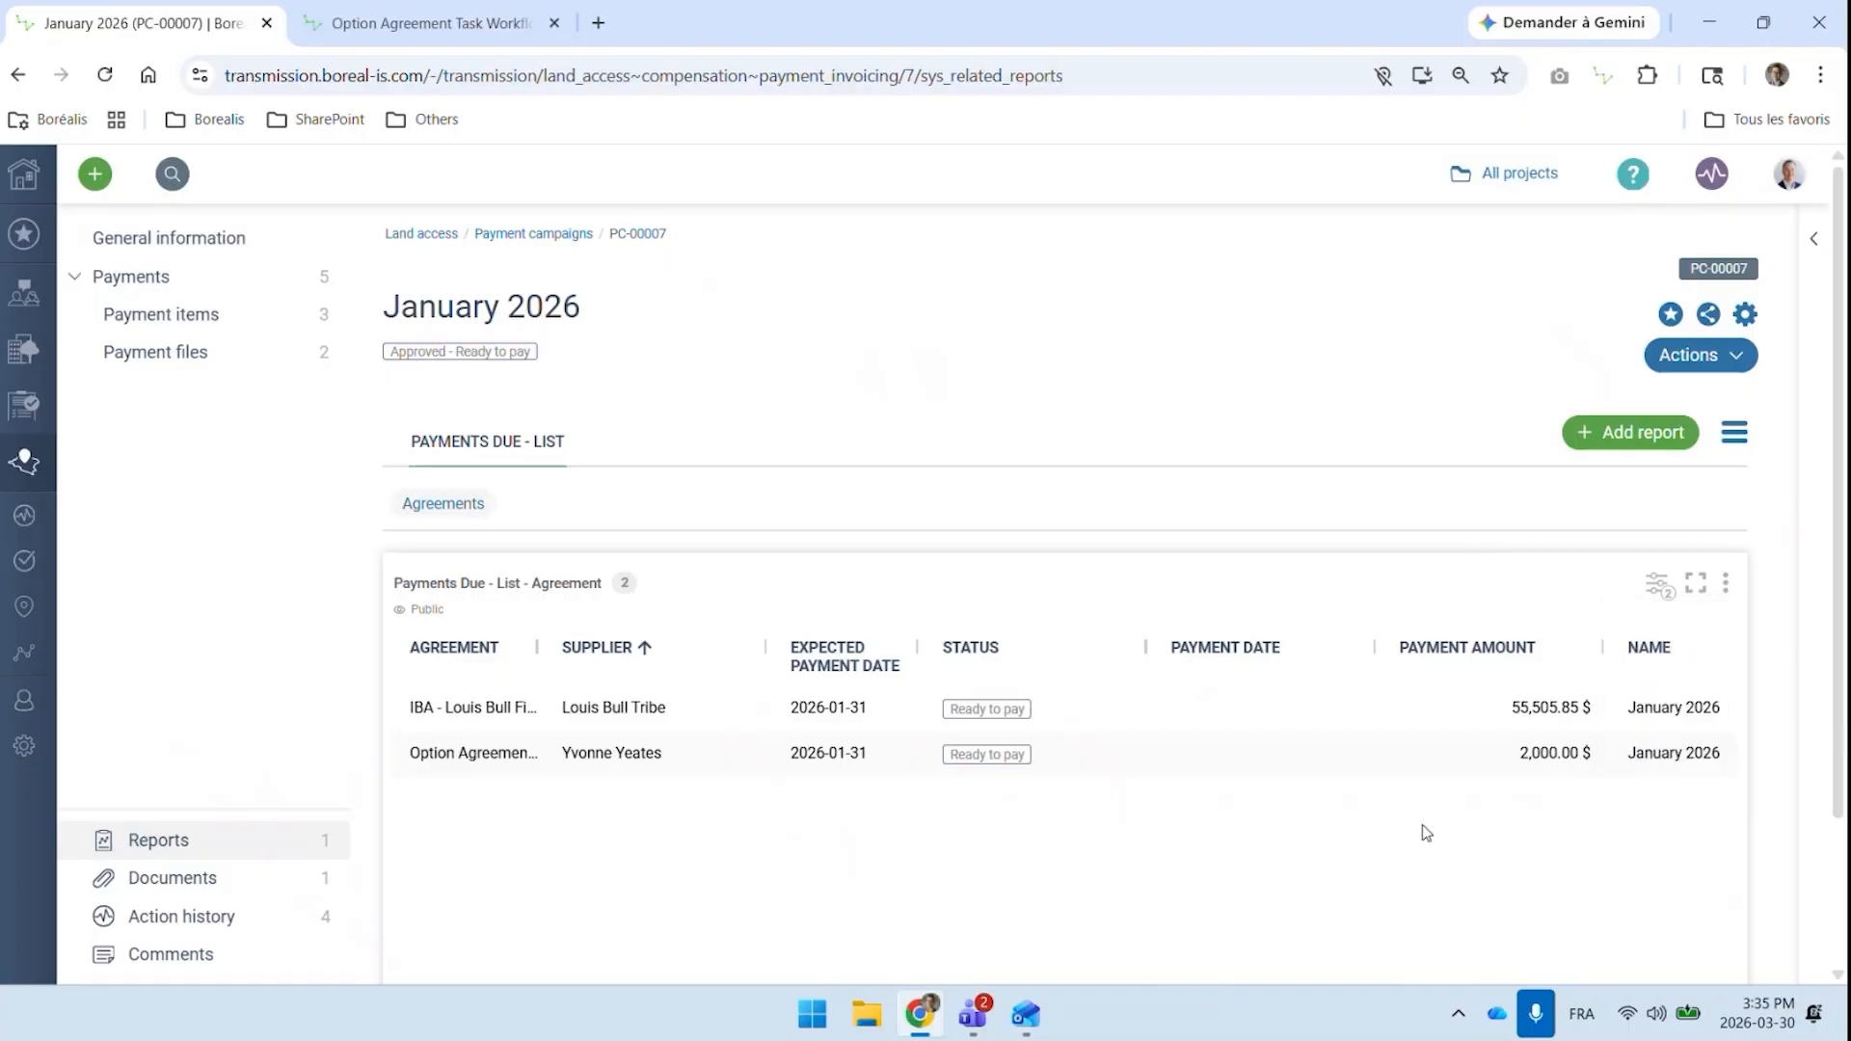
Show the campaign's payment files, inspect the Mark as paid form for the Louis Bull Tribe file, and cancel it
left_click(188, 354)
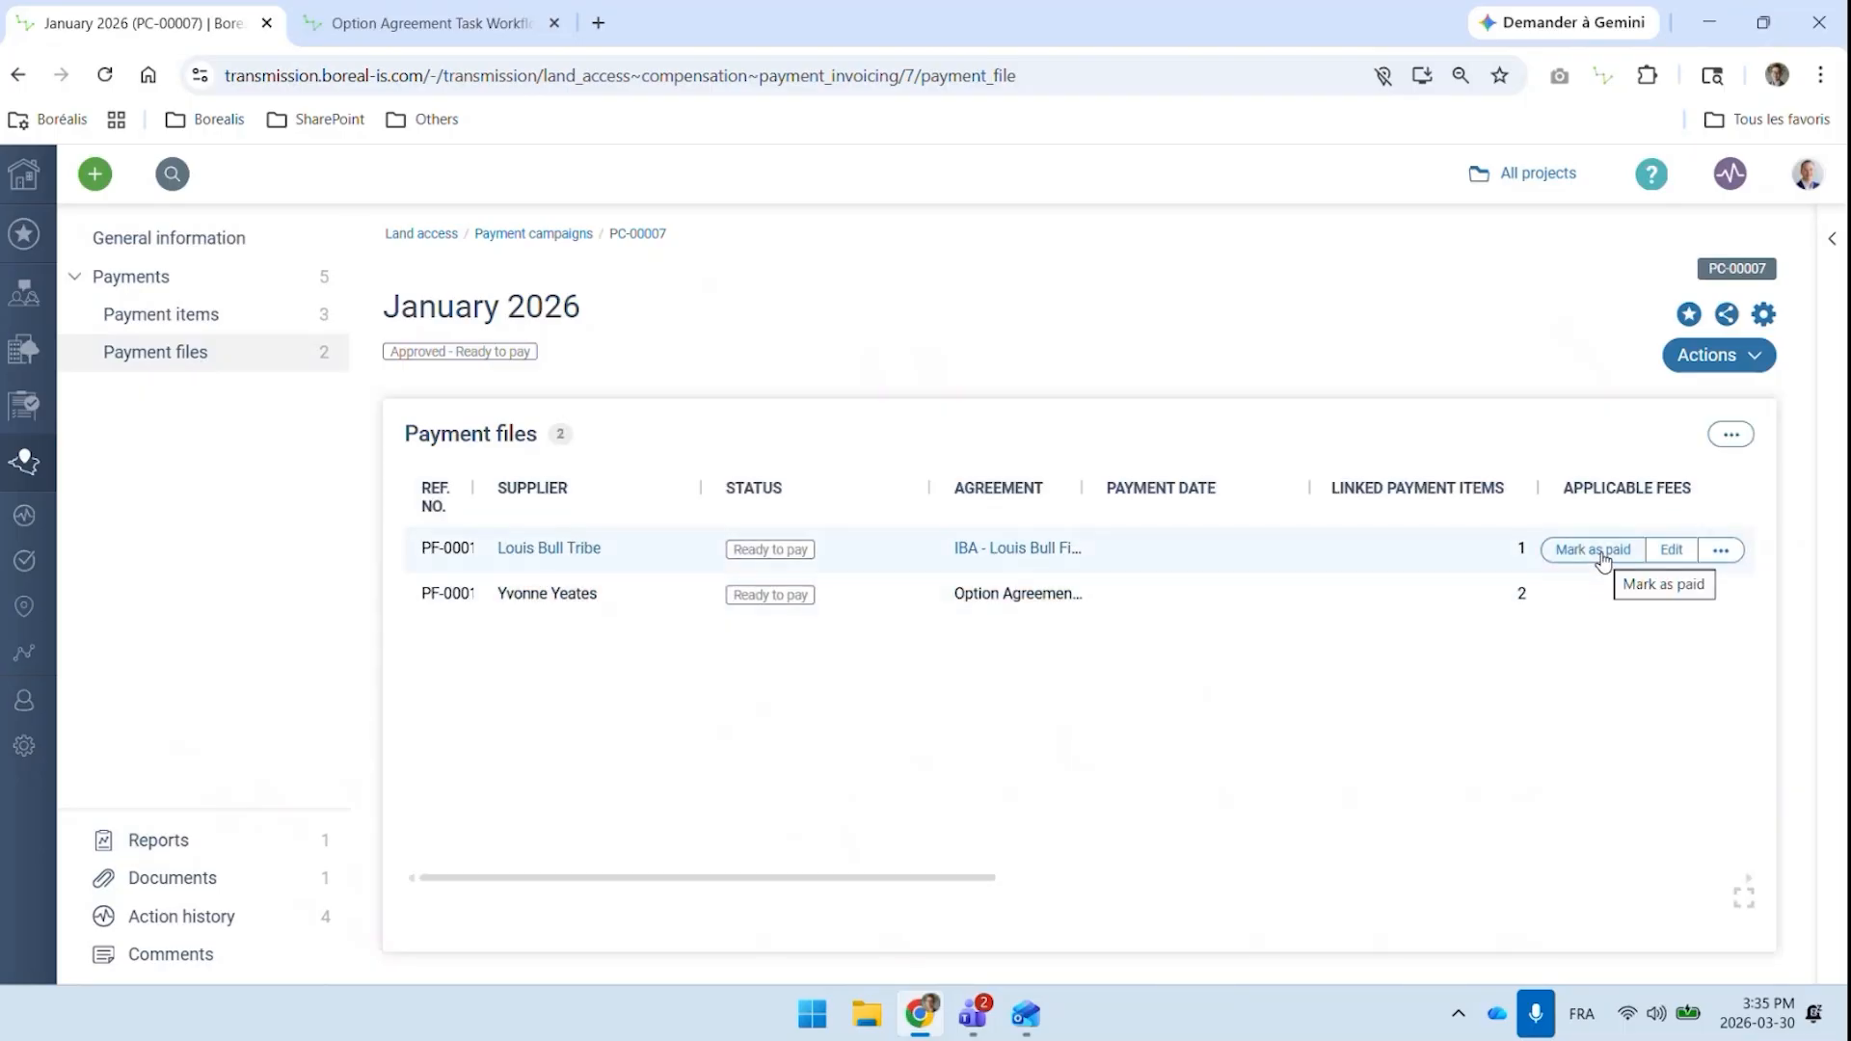
left_click(1600, 552)
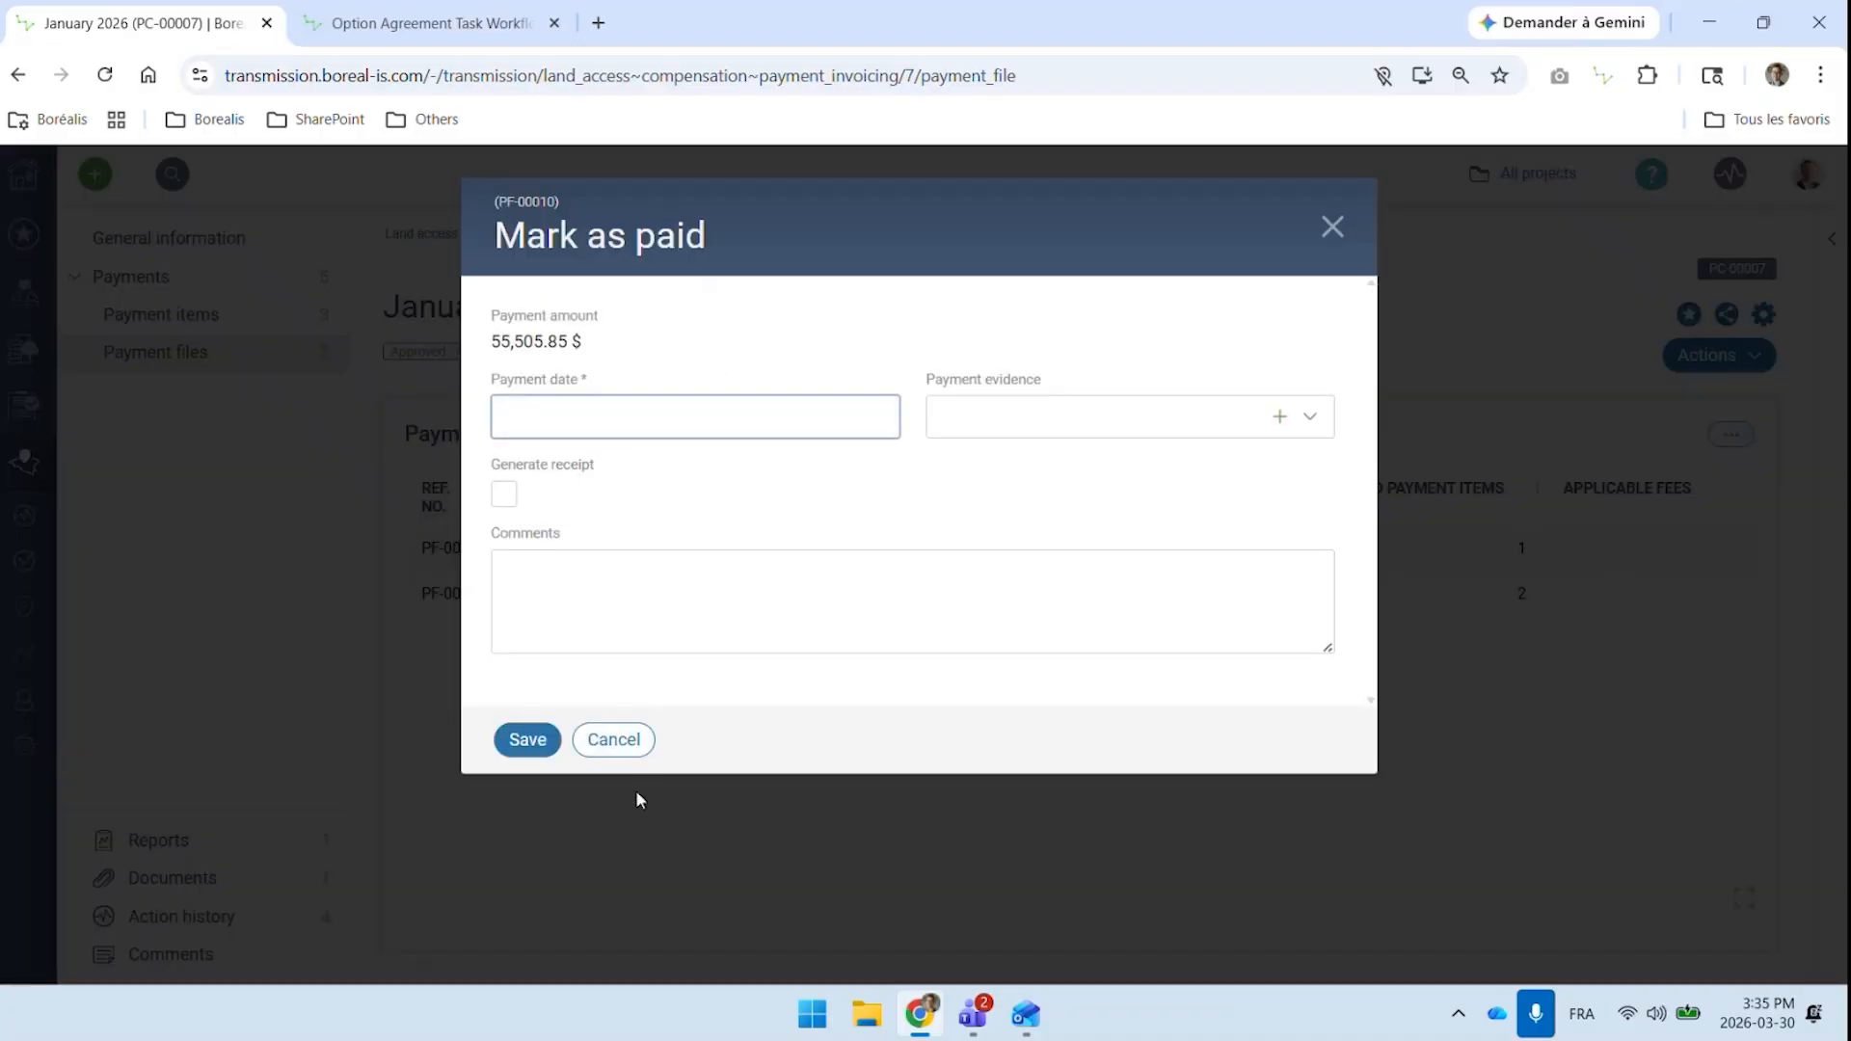
left_click(637, 743)
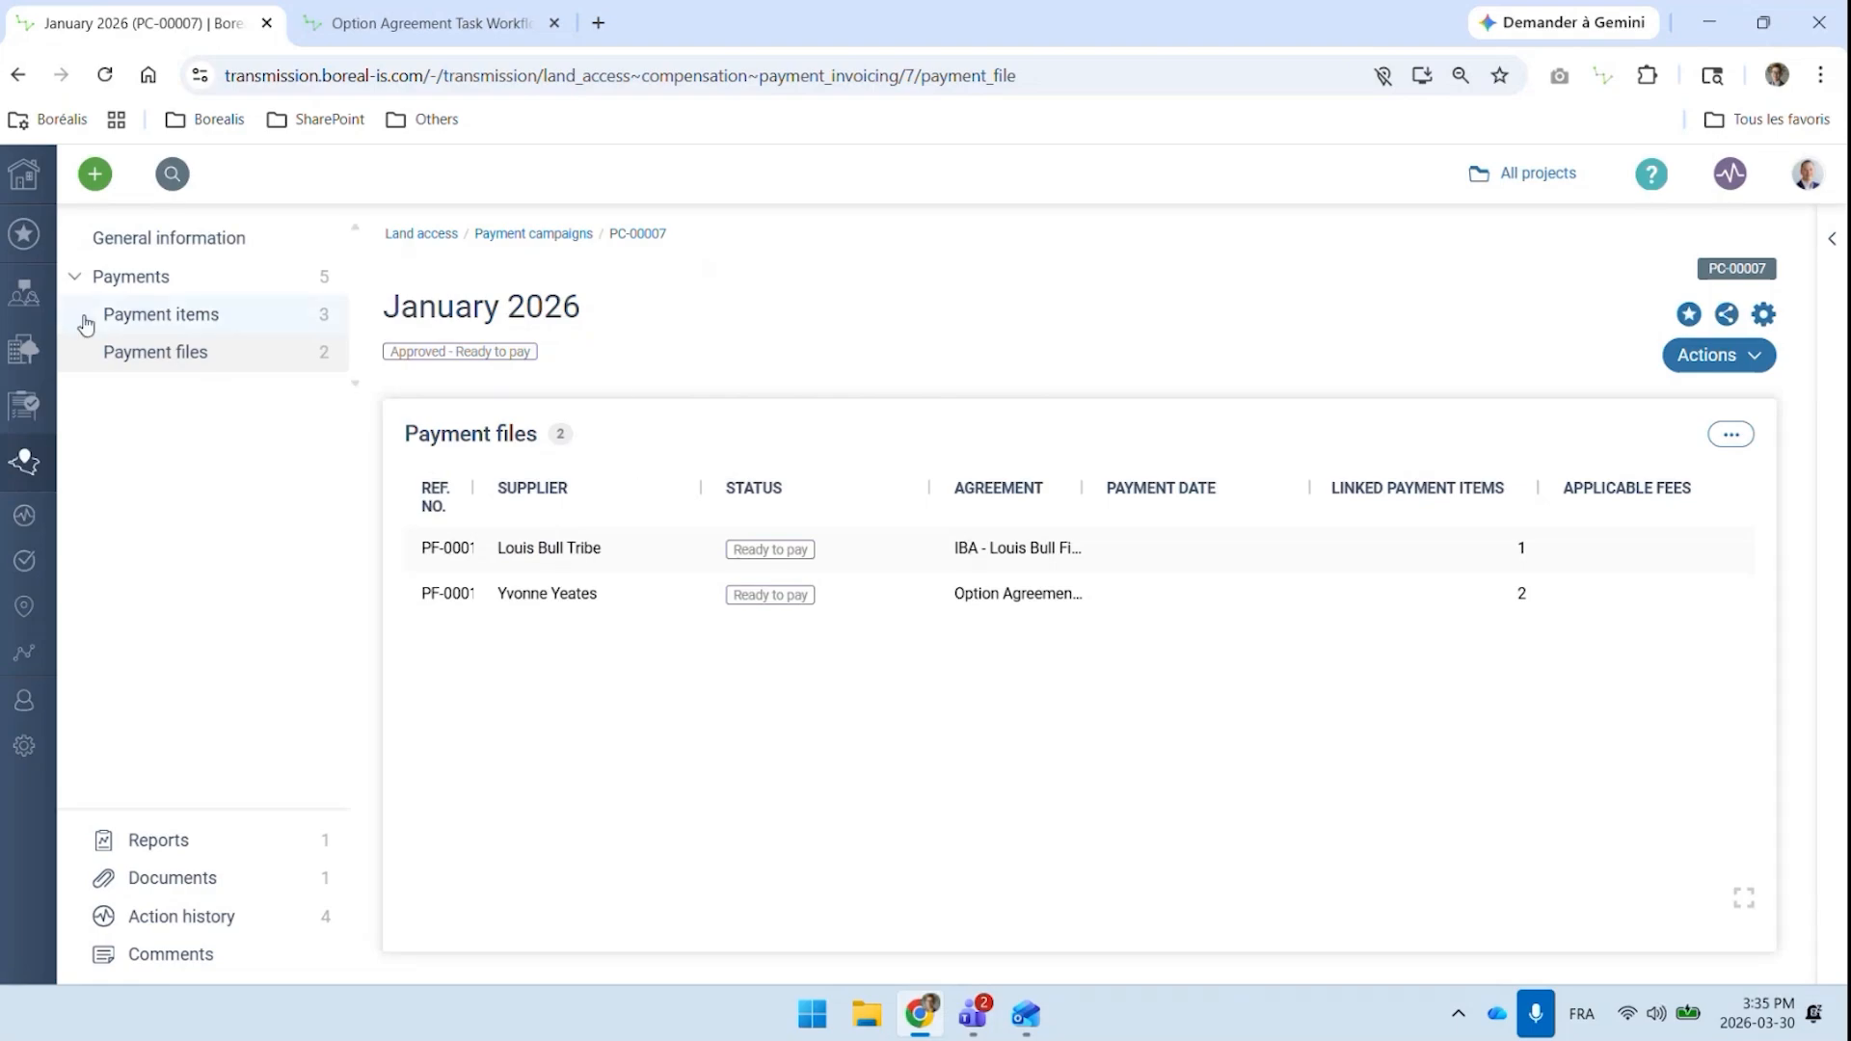
Open the bookmarked Payment Forecast dashboard and examine the Agreements - Payments and Forecasting chart at full size
left_click(24, 234)
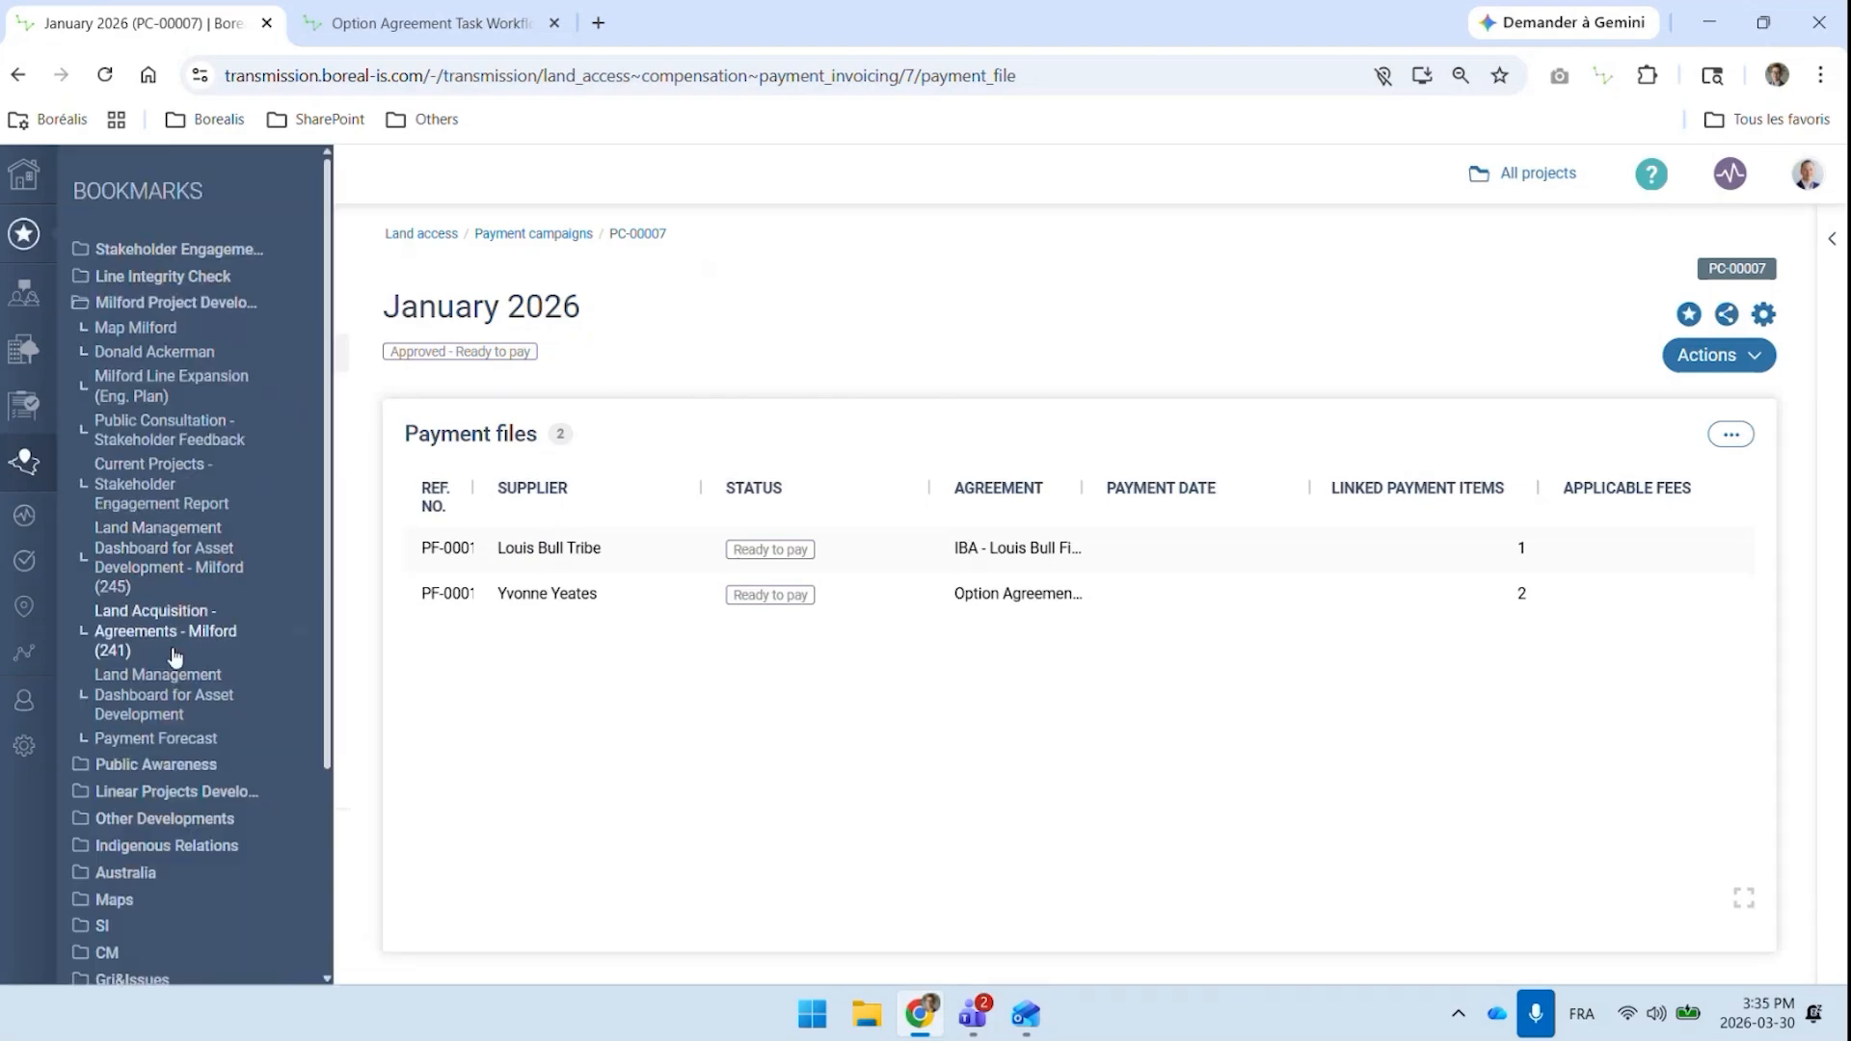
left_click(182, 740)
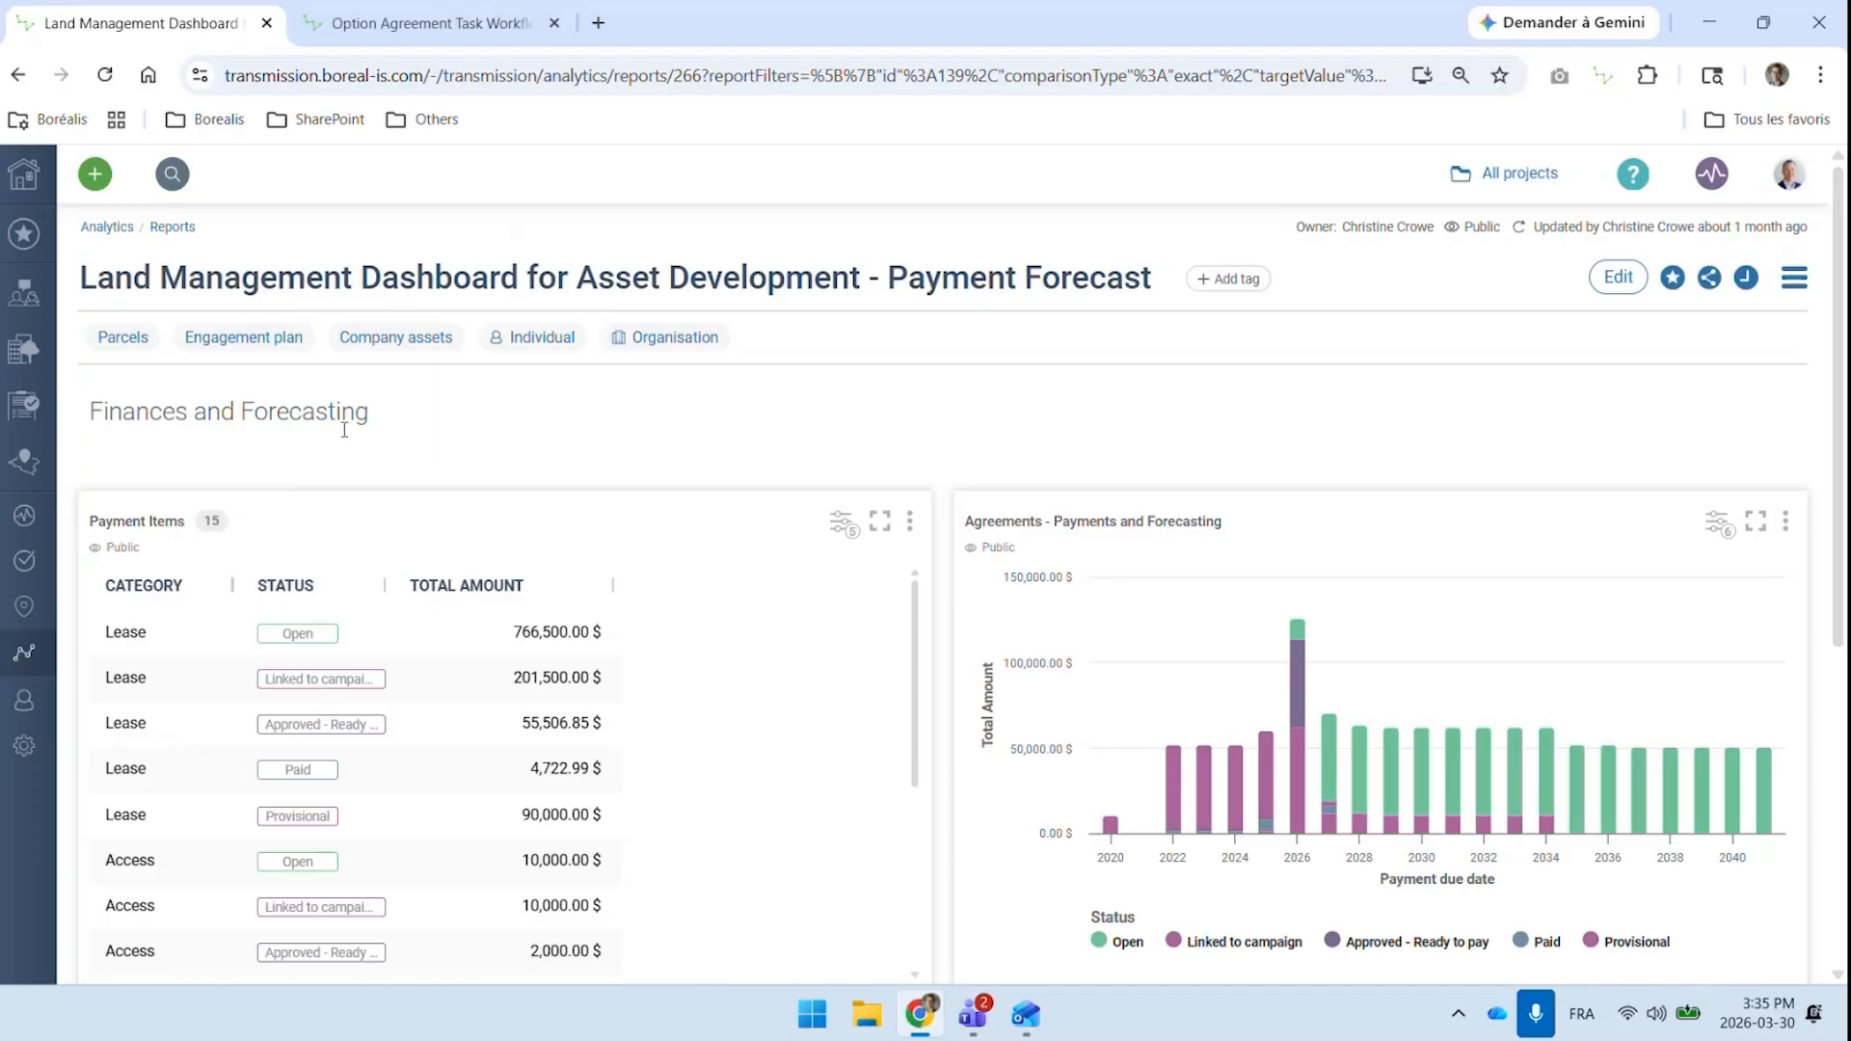
scroll(392, 487, "down", 1)
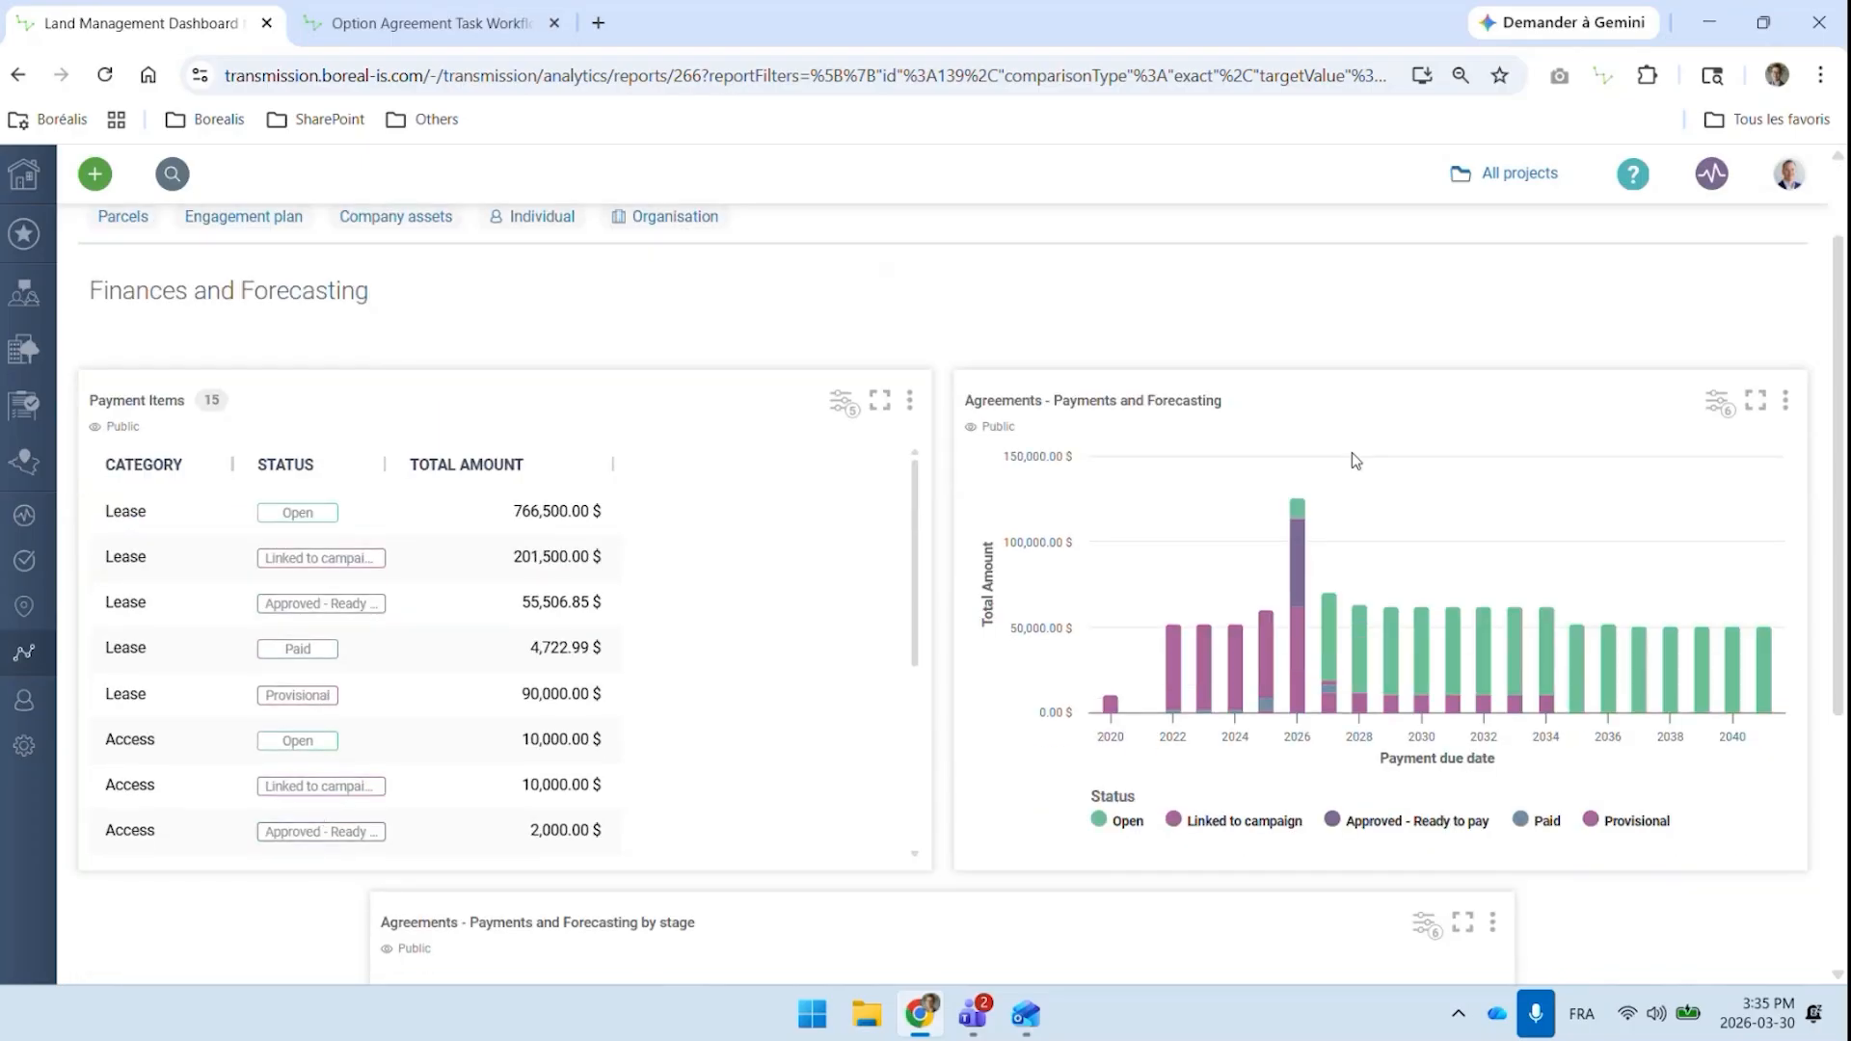
left_click(1756, 400)
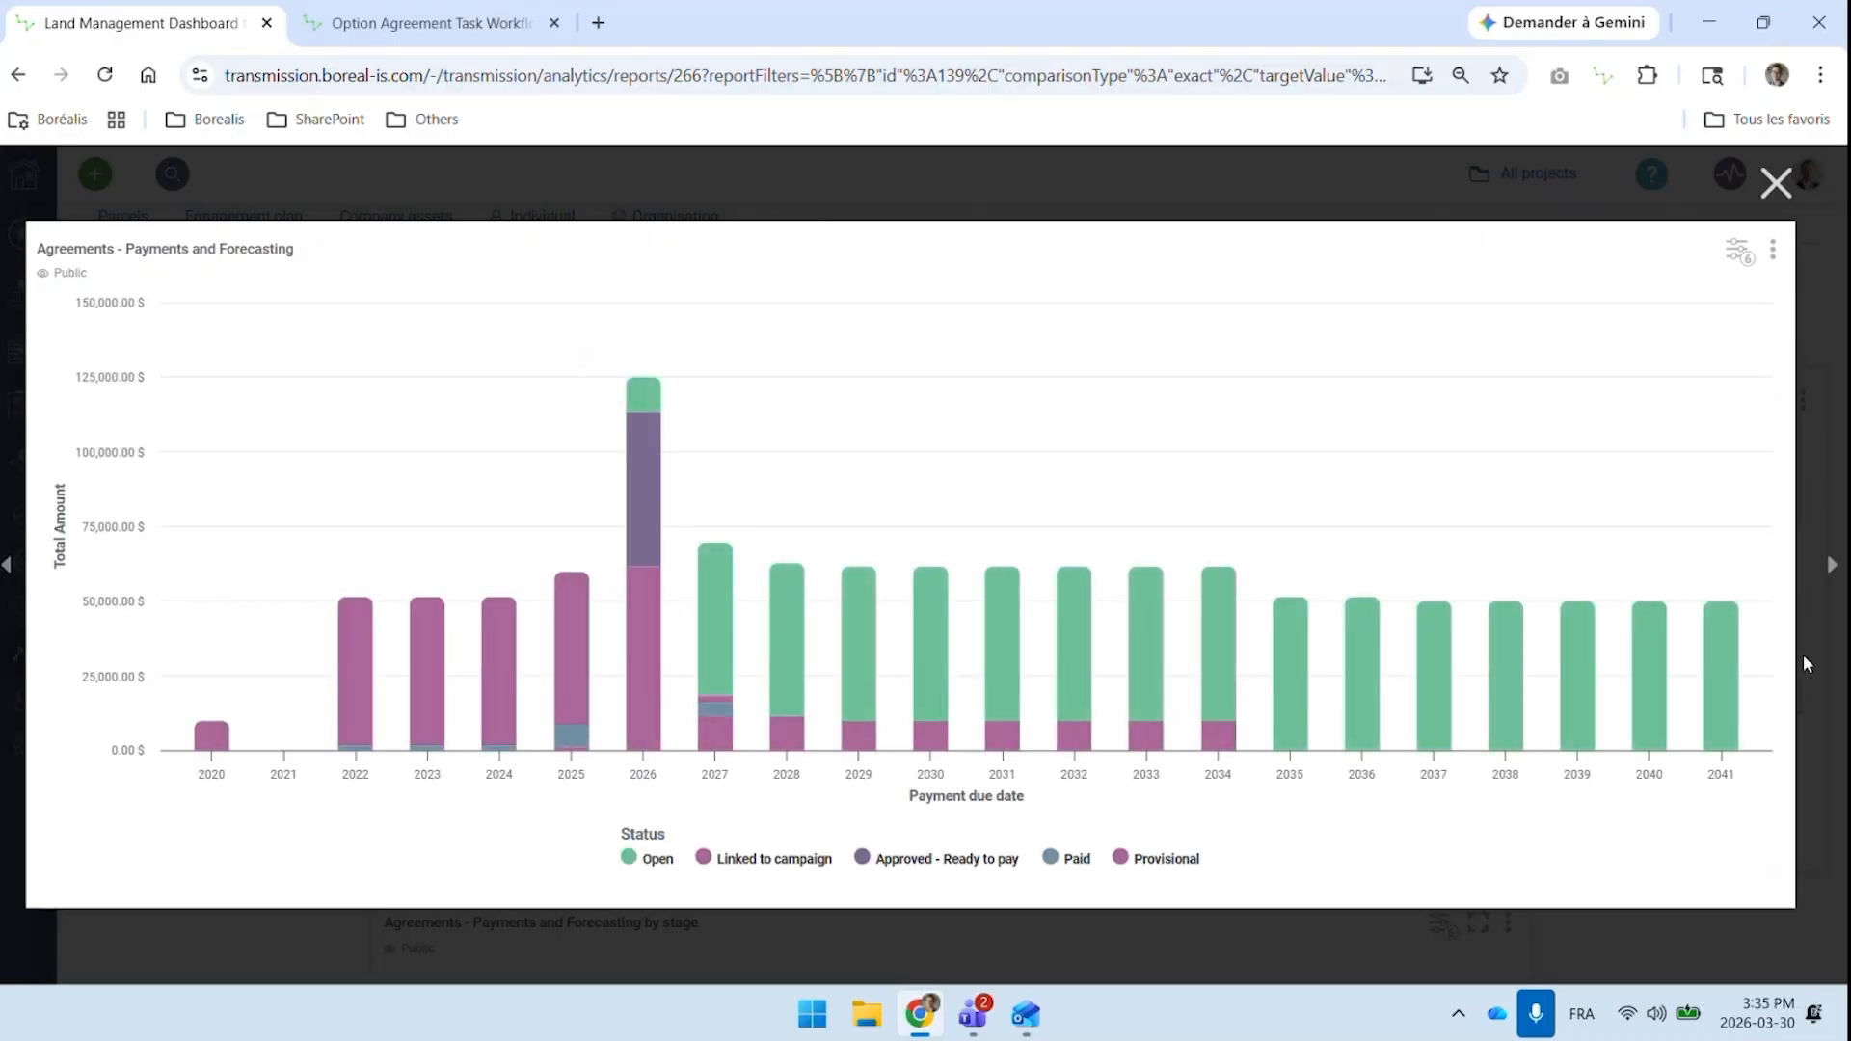
left_click(1774, 183)
Review the rest of the dashboard down to the Agreements - Payments and Forecasting by stage chart
scroll(335, 385, "up", 1)
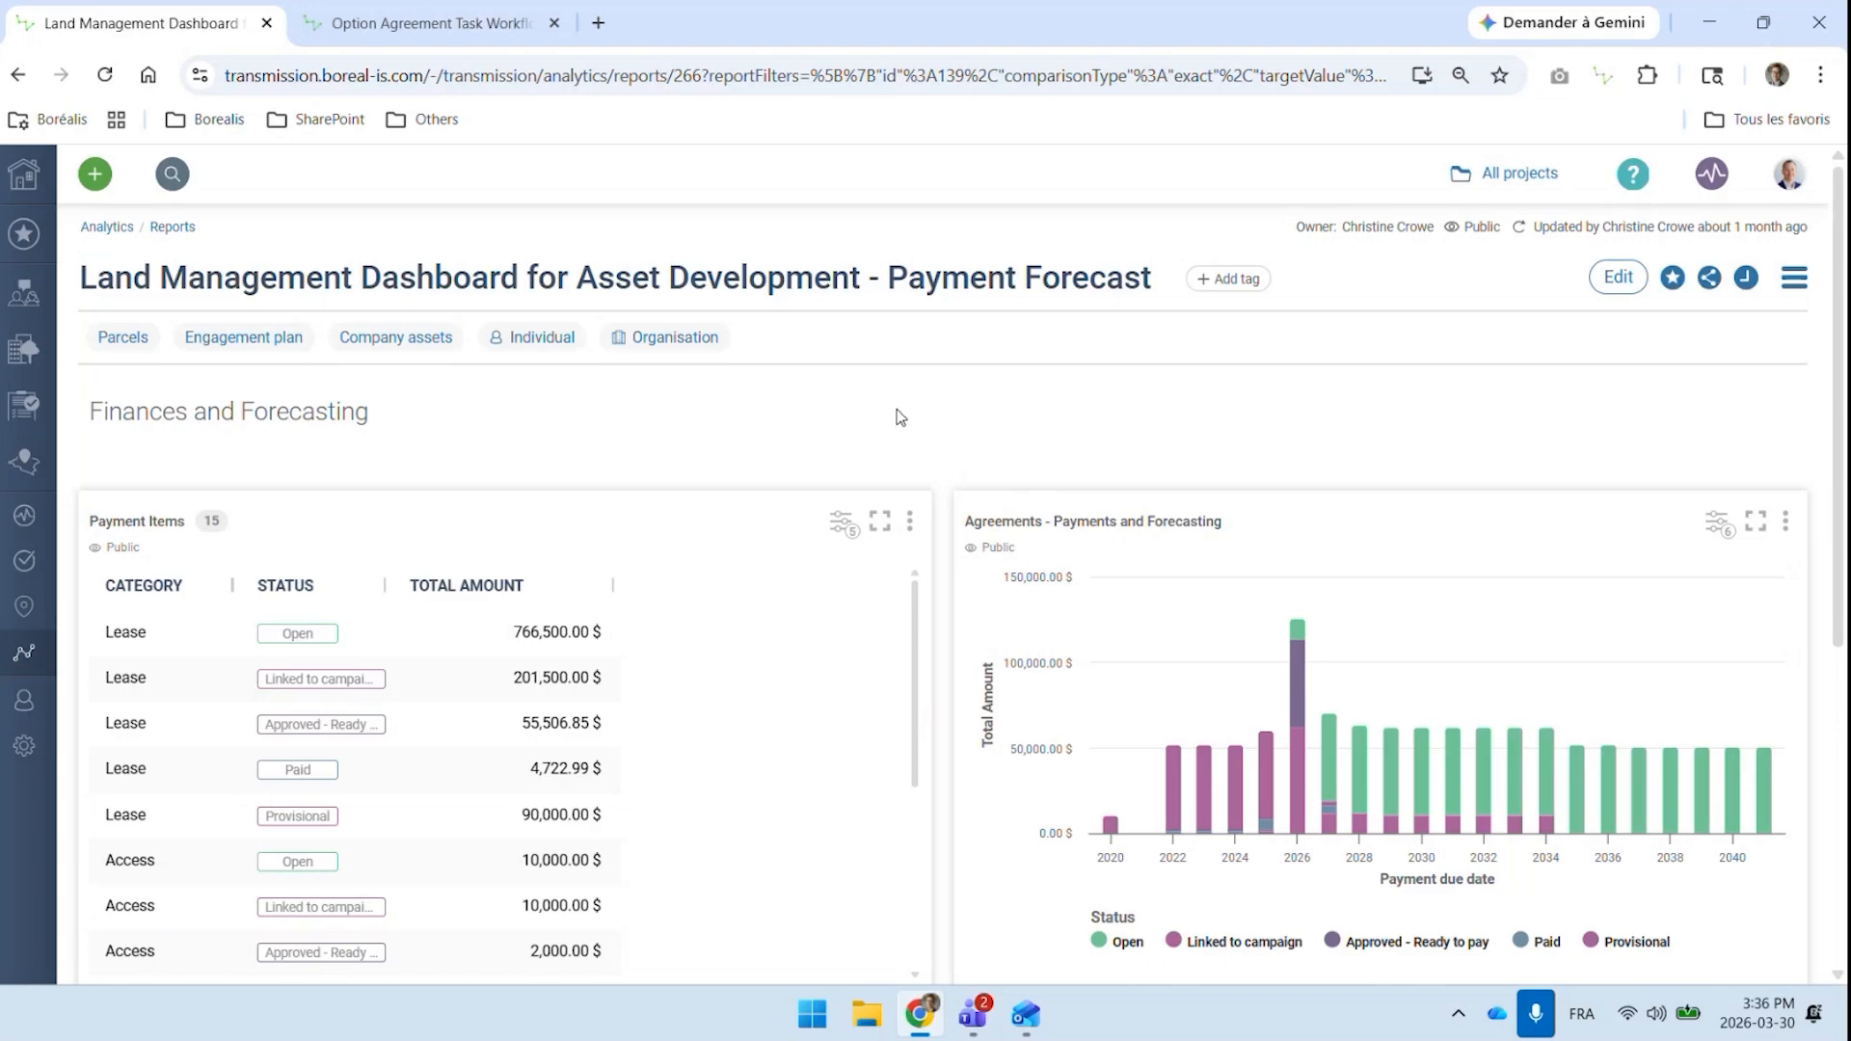
scroll(897, 416, "down", 3)
scroll(897, 416, "down", 2)
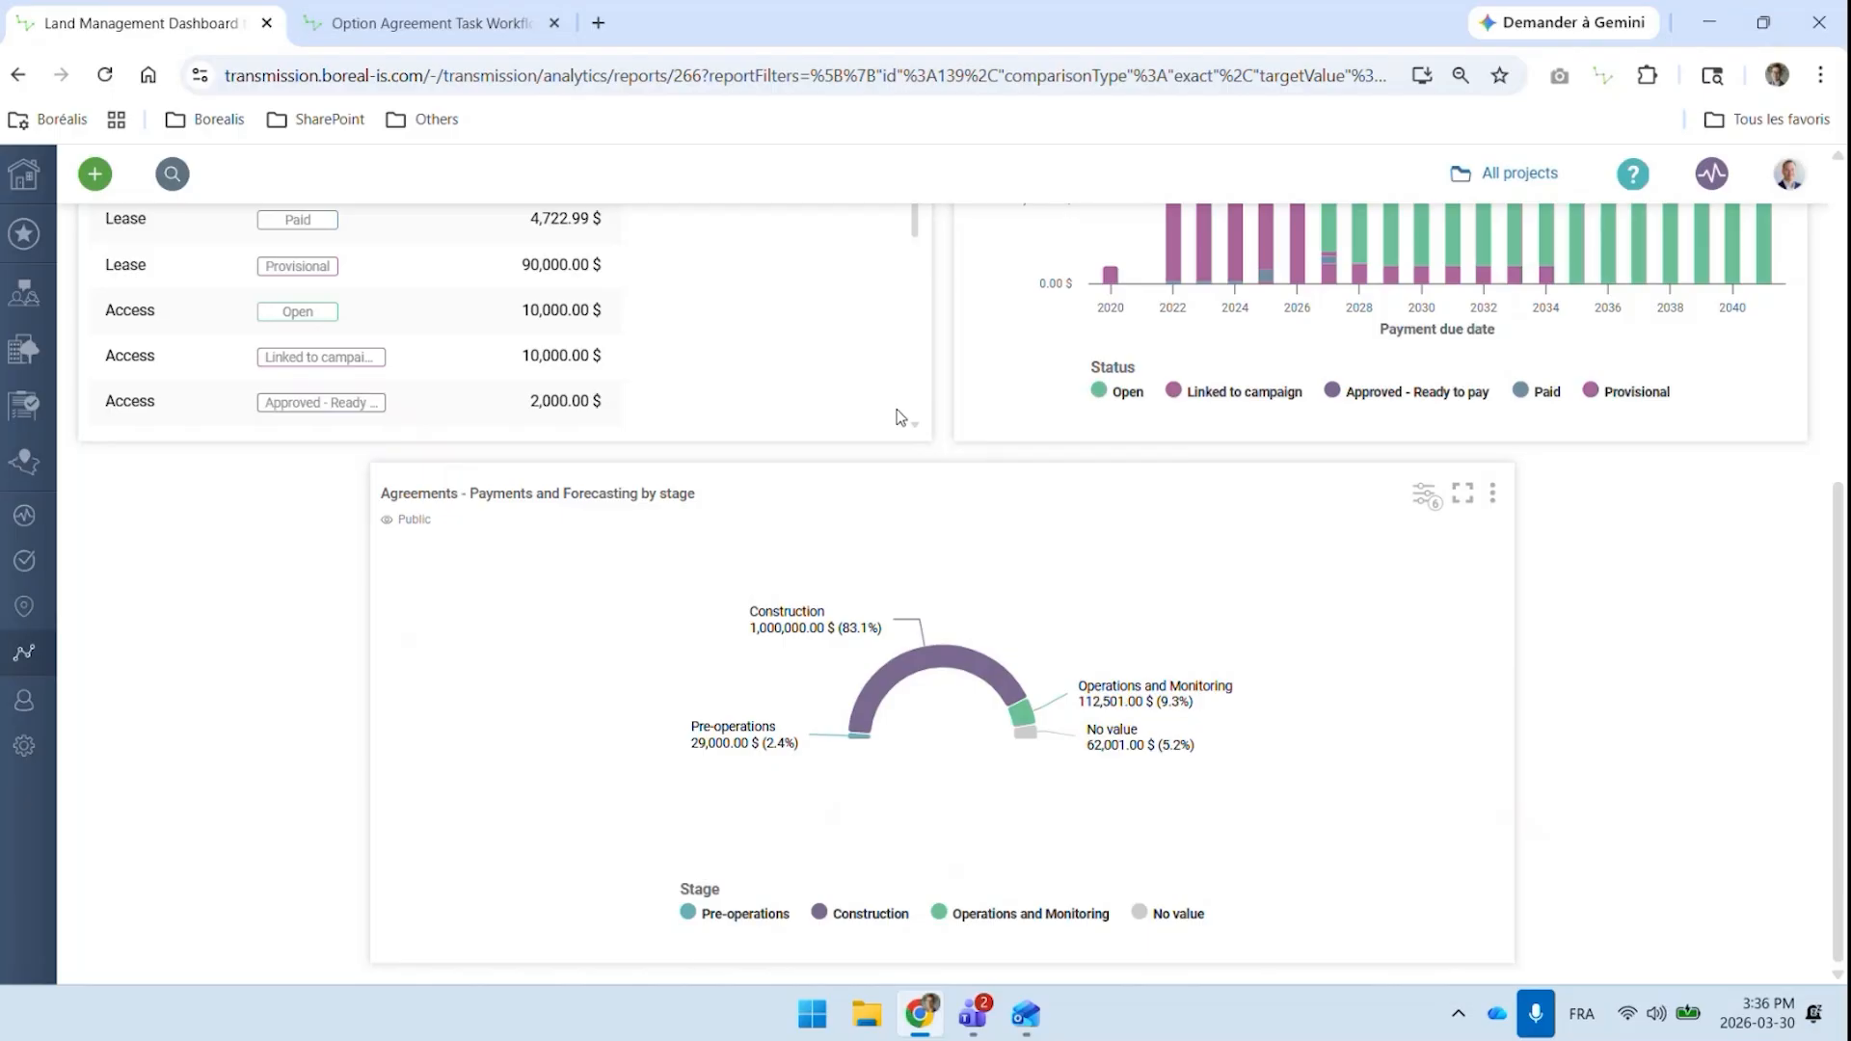
Return to the home dashboard and close the Option Agreement Task Workflow page
left_click(26, 176)
left_click(554, 23)
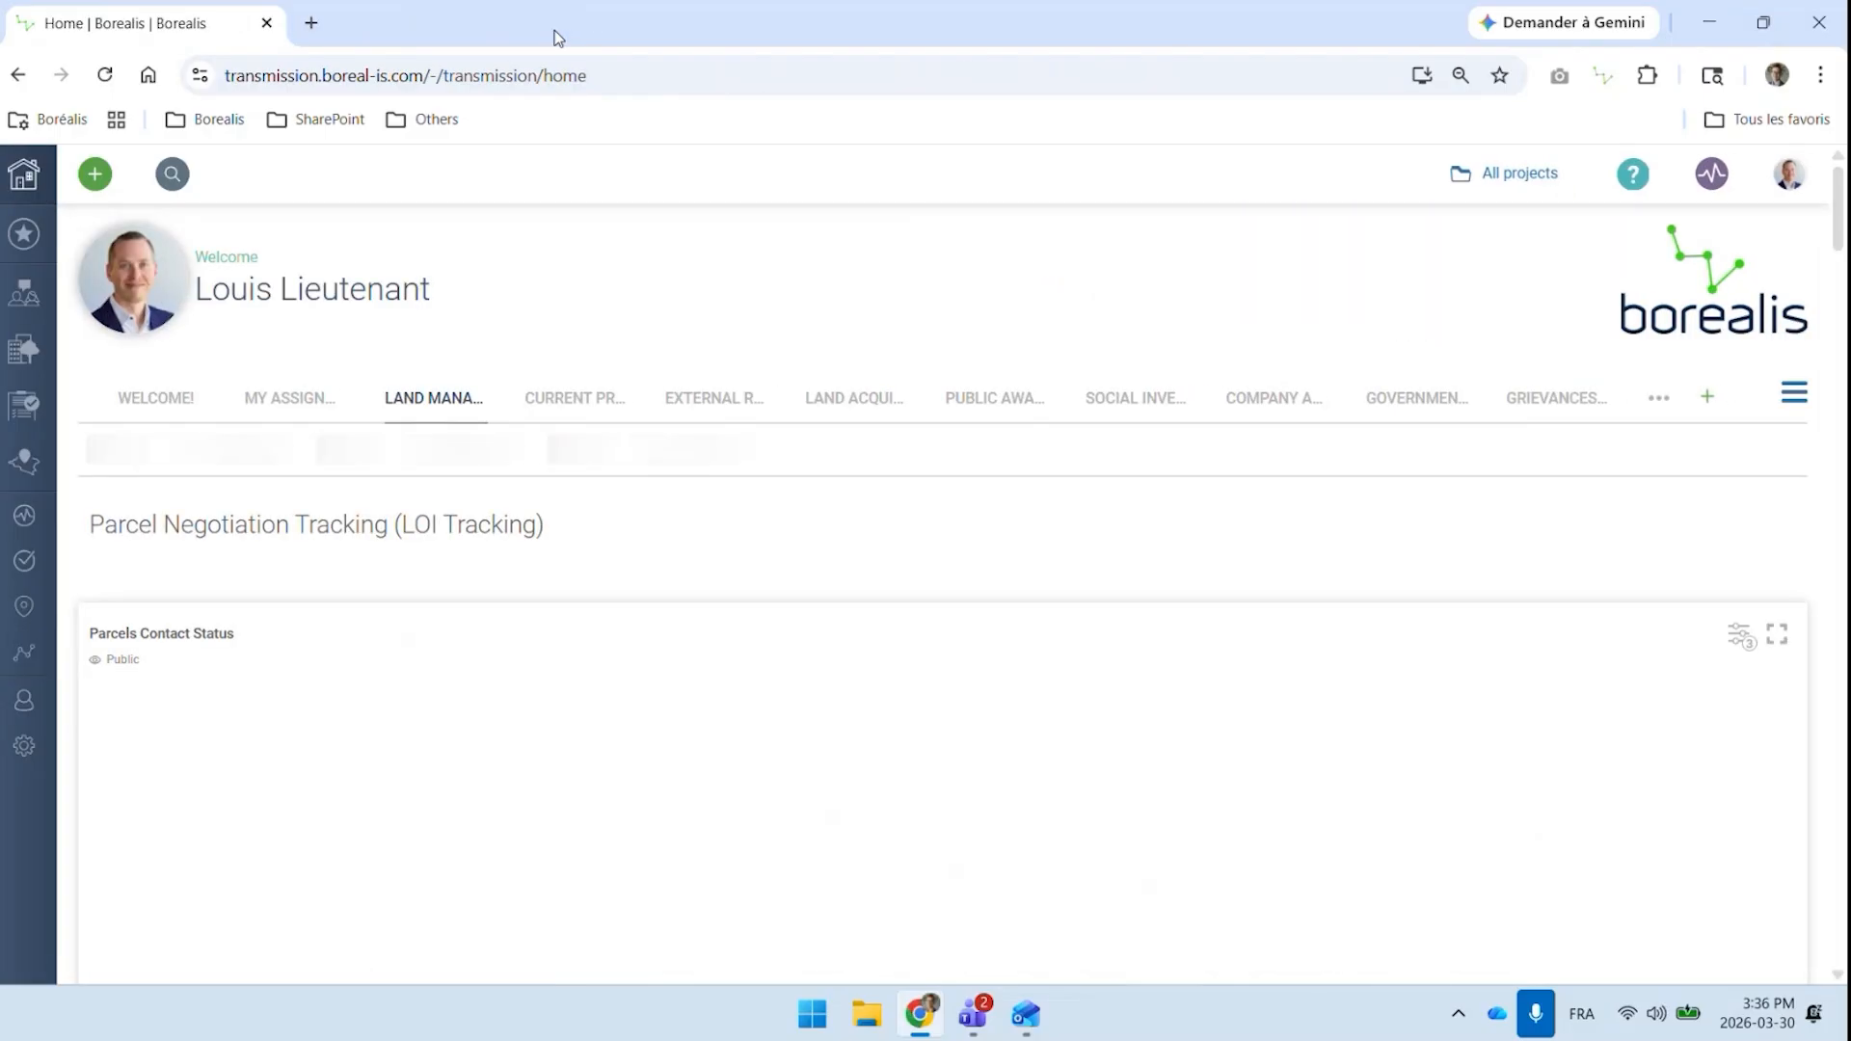